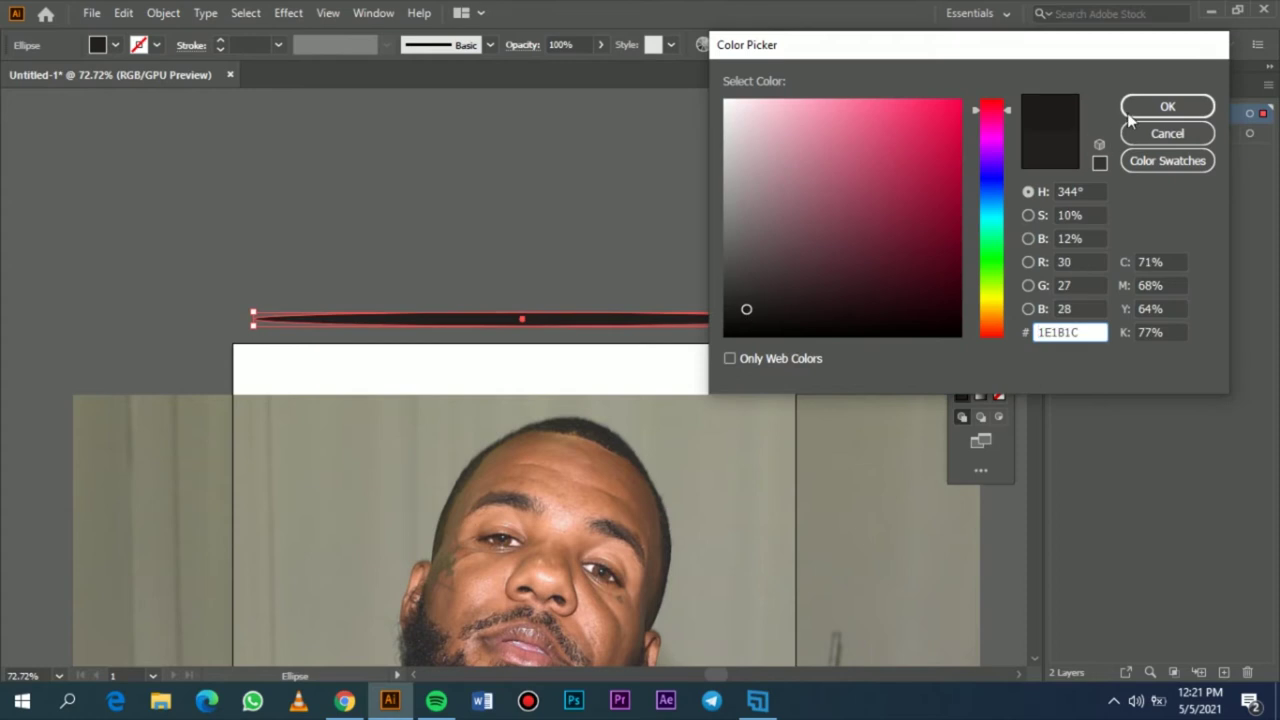
- Flatten the long dark ellipse above the artboard into a much thinner sliver
{"action": "scroll", "coordinate": [795, 323], "scroll_direction": "up", "scroll_amount": 3}
{"action": "scroll", "coordinate": [286, 357], "scroll_direction": "left", "scroll_amount": 4}
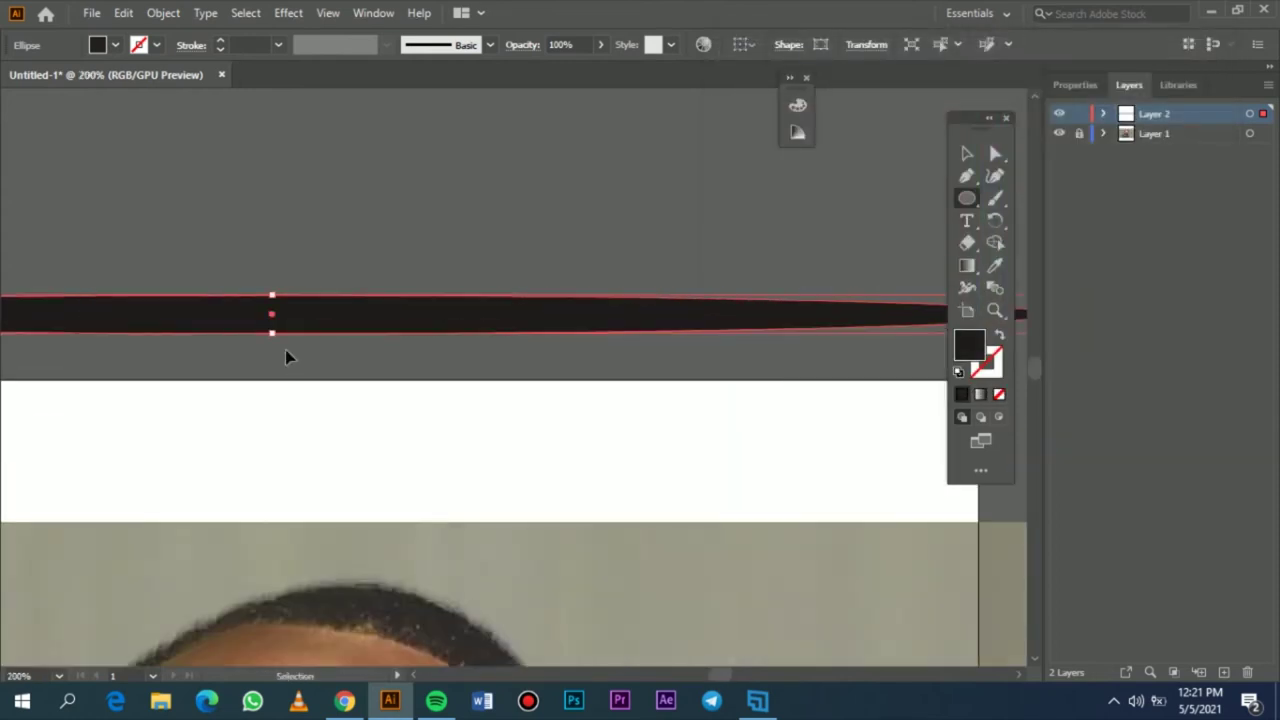
{"action": "left_click_drag", "start_coordinate": [406, 294], "coordinate": [407, 267]}
{"action": "scroll", "coordinate": [408, 328], "scroll_direction": "up", "scroll_amount": 7}
{"action": "left_click", "coordinate": [408, 403]}
{"action": "left_click", "coordinate": [672, 386]}
{"action": "key", "text": "v"}
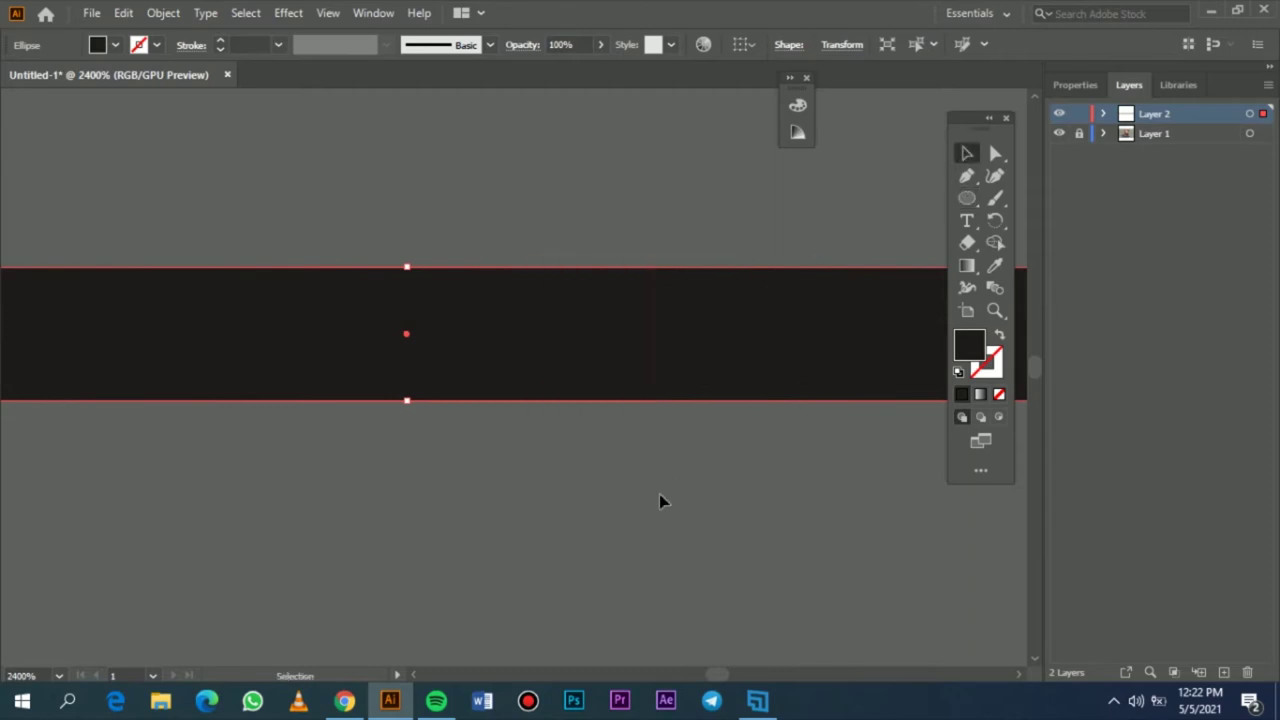
{"action": "scroll", "coordinate": [600, 520], "scroll_direction": "up", "scroll_amount": 1}
- Define a new art brush from the thin ellipse
{"action": "left_click", "coordinate": [490, 44]}
{"action": "left_click", "coordinate": [443, 190]}
{"action": "left_click", "coordinate": [566, 394]}
{"action": "left_click", "coordinate": [591, 484]}
{"action": "left_click", "coordinate": [757, 600]}
{"action": "left_click", "coordinate": [666, 383]}
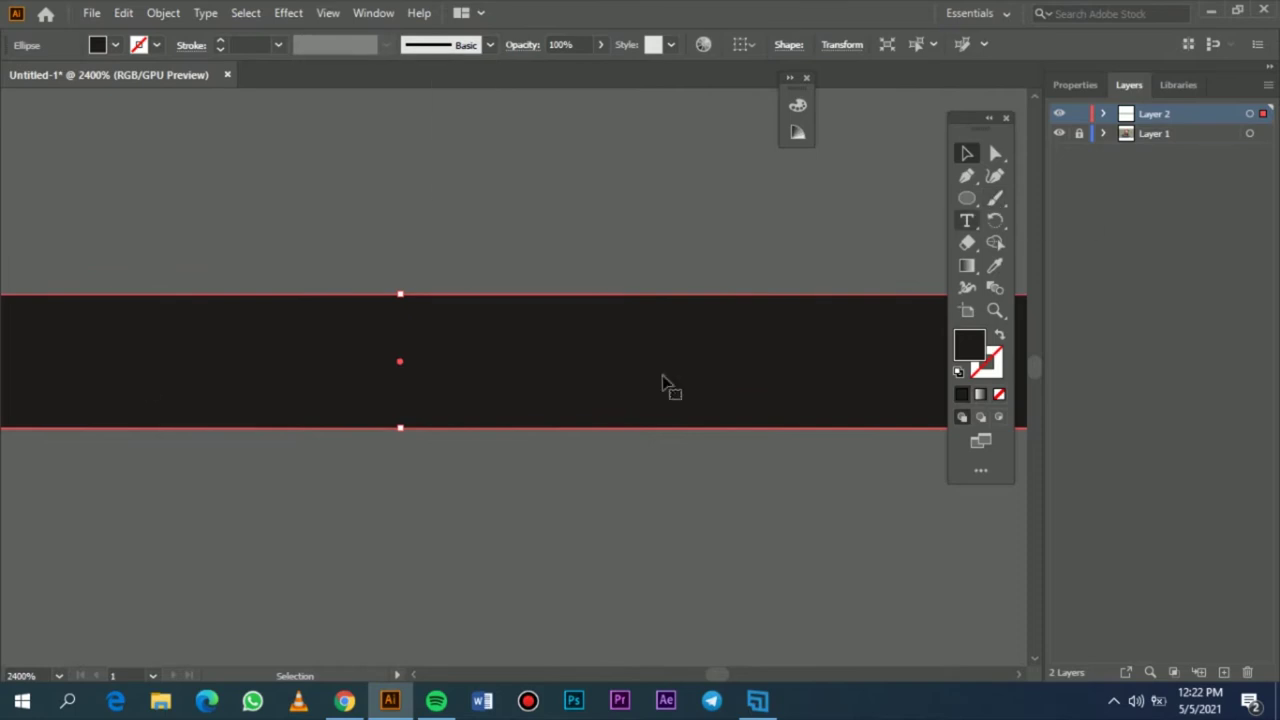
- Paint a curved test stroke above the artboard with the Paintbrush and set the stroke weight to 0.75 pt
{"action": "key", "text": "ctrl+0"}
{"action": "scroll", "coordinate": [303, 344], "scroll_direction": "up", "scroll_amount": 3}
{"action": "left_click", "coordinate": [305, 344]}
{"action": "key", "text": "b"}
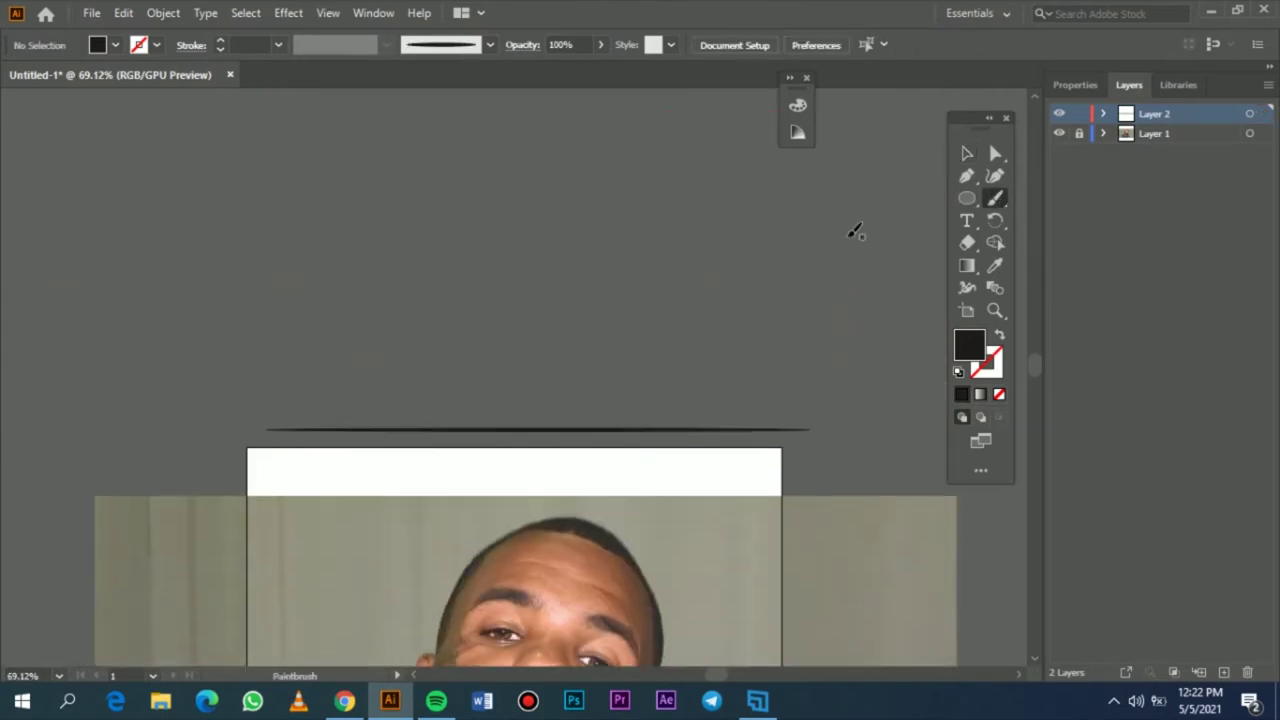
{"action": "mouse_move", "coordinate": [560, 382]}
{"action": "left_mouse_down"}
{"action": "mouse_move", "coordinate": [681, 301]}
{"action": "mouse_move", "coordinate": [681, 340]}
{"action": "left_mouse_up"}
{"action": "scroll", "coordinate": [843, 308], "scroll_direction": "down", "scroll_amount": 4}
{"action": "scroll", "coordinate": [502, 320], "scroll_direction": "up", "scroll_amount": 3}
{"action": "scroll", "coordinate": [708, 317], "scroll_direction": "up", "scroll_amount": 1}
{"action": "key", "text": "ctrl+z"}
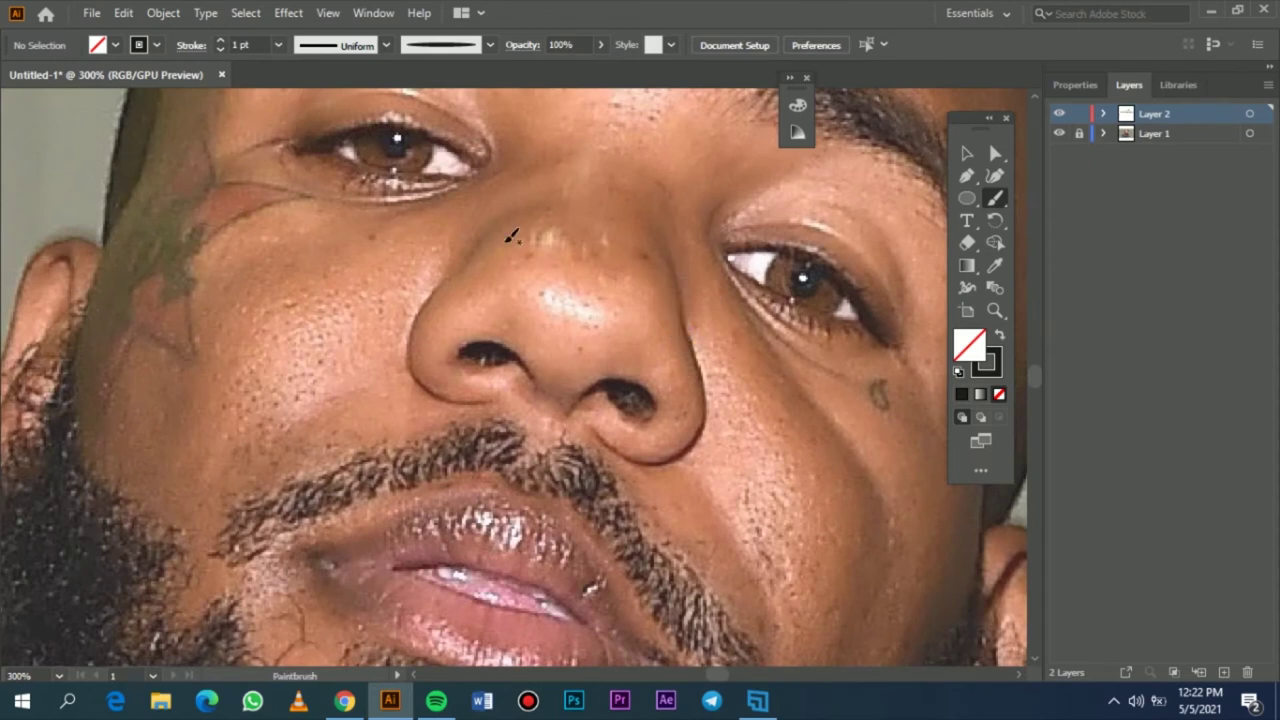
{"action": "left_click", "coordinate": [278, 45]}
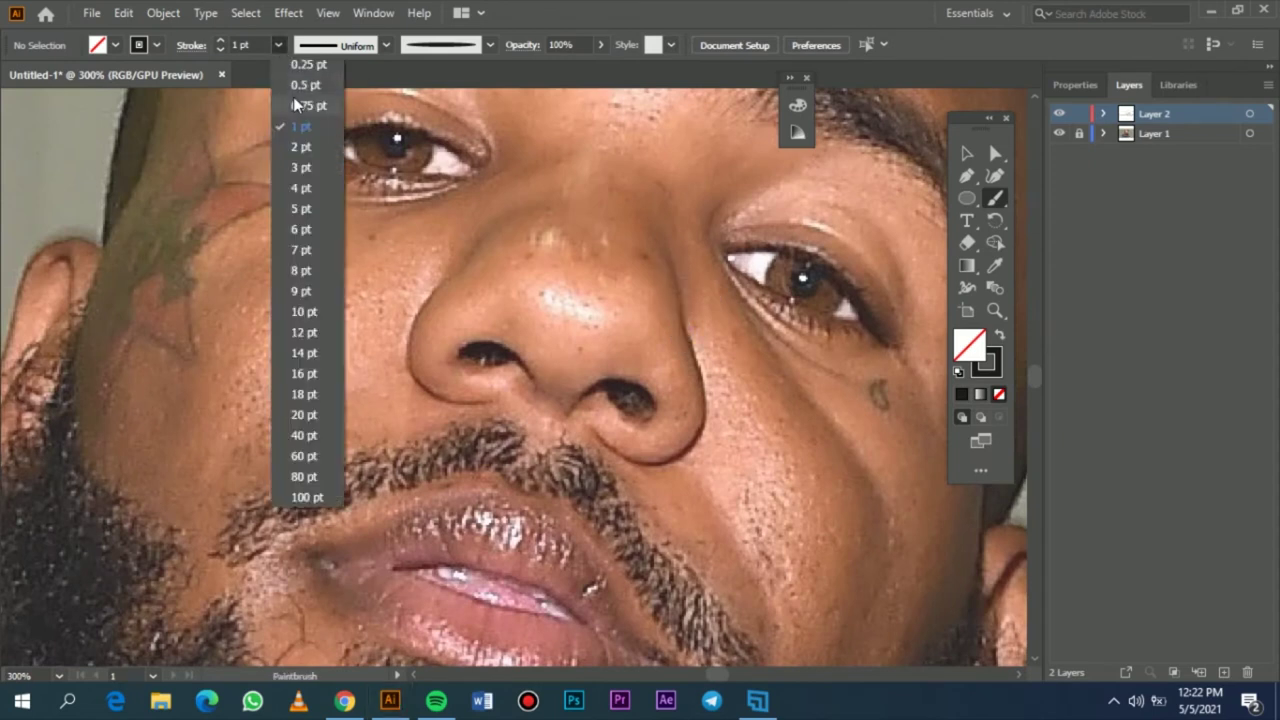
{"action": "left_click", "coordinate": [295, 105]}
- Change the fill of the long ellipse above the artboard to pure black, 000000
{"action": "left_click", "coordinate": [966, 153]}
{"action": "scroll", "coordinate": [600, 263], "scroll_direction": "down", "scroll_amount": 2}
{"action": "scroll", "coordinate": [620, 240], "scroll_direction": "up", "scroll_amount": 5}
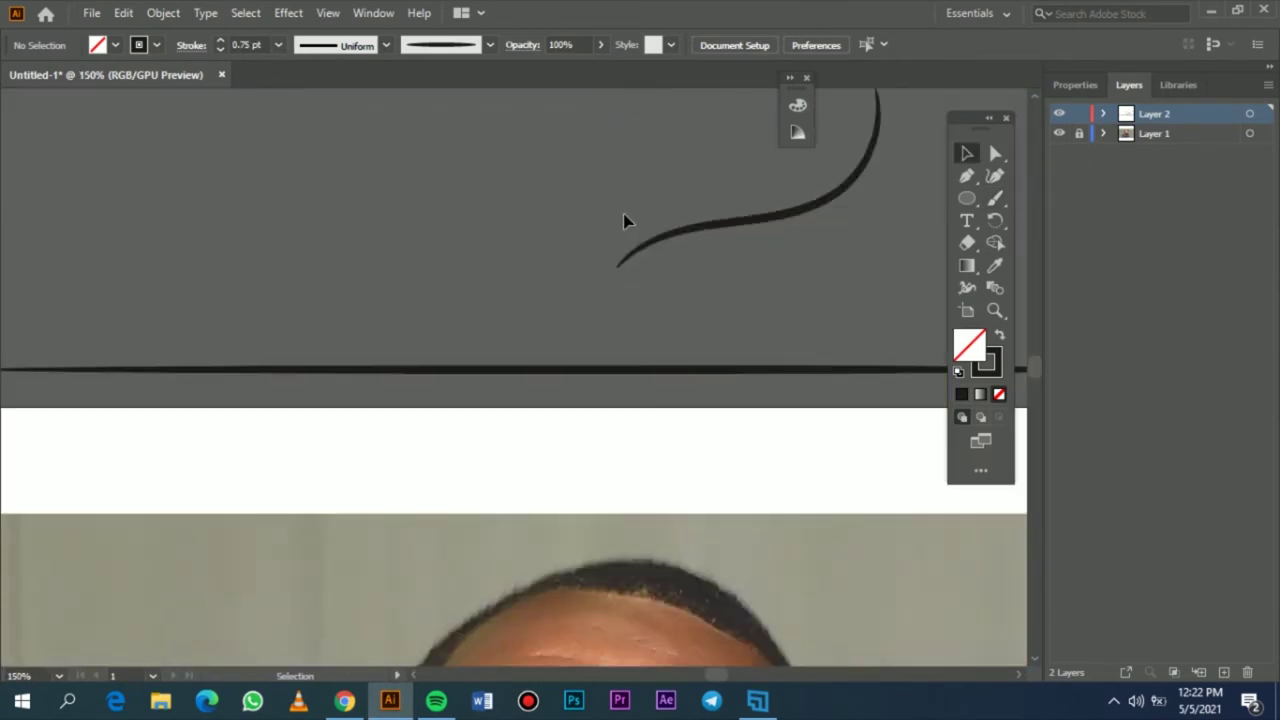
{"action": "left_click", "coordinate": [716, 370]}
{"action": "double_click", "coordinate": [970, 350]}
{"action": "type", "text": "000000"}
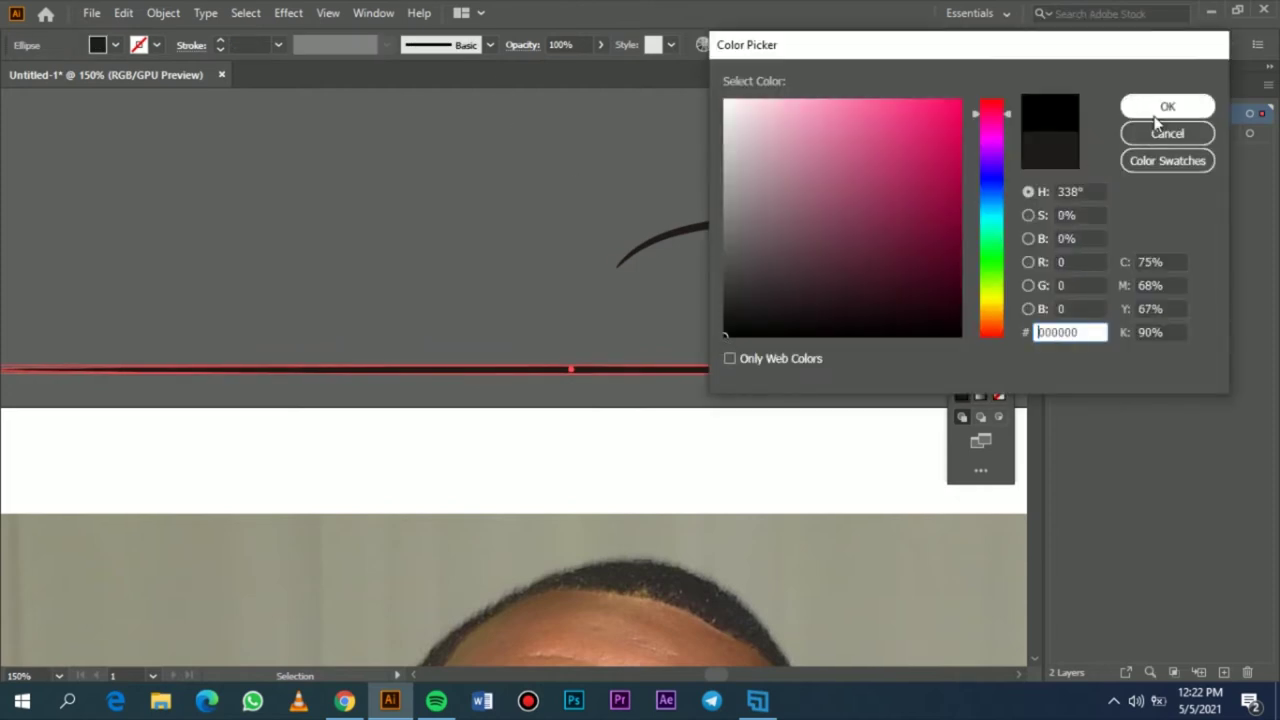
{"action": "left_click", "coordinate": [1166, 106]}
- Define another art brush from the recoloured black ellipse
{"action": "left_click", "coordinate": [490, 45]}
{"action": "left_click", "coordinate": [443, 190]}
{"action": "left_click", "coordinate": [569, 397]}
{"action": "left_click", "coordinate": [586, 483]}
{"action": "left_click", "coordinate": [776, 596]}
- Paint a test stroke above the artboard with the black brush and set the stroke weight to 0.75 pt
{"action": "left_click", "coordinate": [995, 197]}
{"action": "mouse_move", "coordinate": [494, 284]}
{"action": "left_mouse_down"}
{"action": "mouse_move", "coordinate": [586, 263]}
{"action": "mouse_move", "coordinate": [640, 212]}
{"action": "left_mouse_up"}
{"action": "scroll", "coordinate": [688, 313], "scroll_direction": "down", "scroll_amount": 5}
{"action": "left_click", "coordinate": [278, 44]}
{"action": "left_click", "coordinate": [305, 102]}
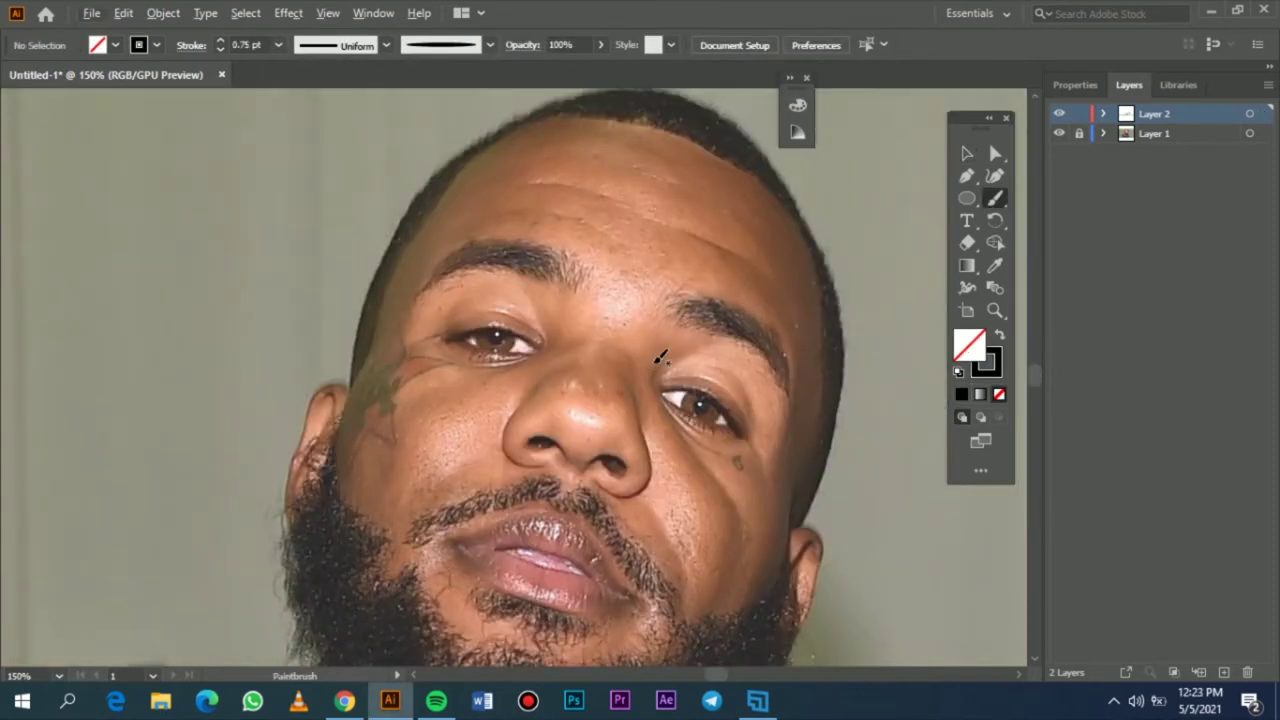
- Adjust the thickness of the black ellipse and define a fresh art brush from the resized shape
{"action": "scroll", "coordinate": [660, 357], "scroll_direction": "up", "scroll_amount": 5}
{"action": "key", "text": "v"}
{"action": "left_click", "coordinate": [470, 483]}
{"action": "scroll", "coordinate": [563, 480], "scroll_direction": "up", "scroll_amount": 9}
{"action": "left_click_drag", "start_coordinate": [734, 453], "coordinate": [735, 502]}
{"action": "left_click", "coordinate": [490, 45]}
{"action": "left_click", "coordinate": [443, 203]}
{"action": "left_click", "coordinate": [600, 483]}
{"action": "left_click", "coordinate": [775, 597]}
{"action": "left_click", "coordinate": [766, 314]}
- Trace the right side of the nose with the Paintbrush, including the bridge line, outer wing and right nostril
{"action": "scroll", "coordinate": [750, 340], "scroll_direction": "down", "scroll_amount": 8}
{"action": "mouse_move", "coordinate": [735, 377]}
{"action": "left_mouse_down"}
{"action": "mouse_move", "coordinate": [595, 432]}
{"action": "mouse_move", "coordinate": [600, 500]}
{"action": "left_mouse_up"}
{"action": "key", "text": "b"}
{"action": "scroll", "coordinate": [600, 500], "scroll_direction": "down", "scroll_amount": 1}
{"action": "scroll", "coordinate": [600, 500], "scroll_direction": "up", "scroll_amount": 2}
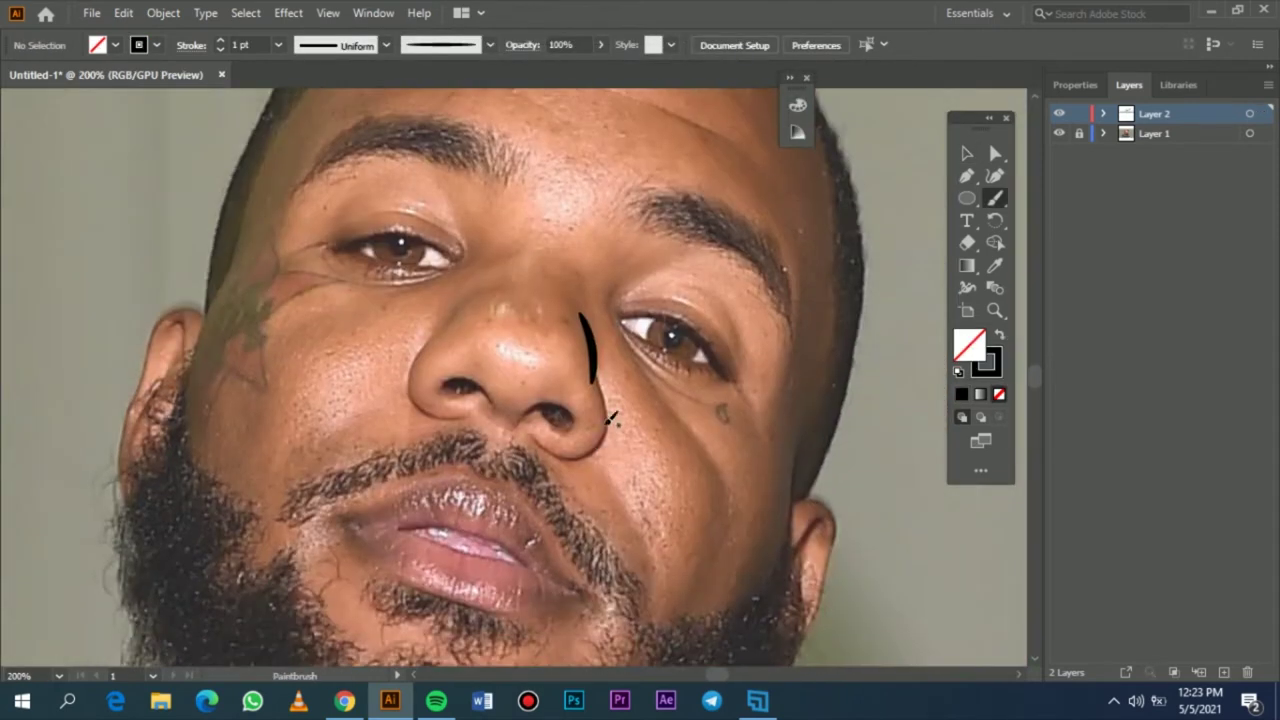
{"action": "left_click_drag", "start_coordinate": [548, 467], "coordinate": [514, 431]}
{"action": "key", "text": "ctrl+z"}
{"action": "left_click_drag", "start_coordinate": [587, 344], "coordinate": [502, 433]}
{"action": "key", "text": "ctrl+z"}
{"action": "key", "text": "ctrl+shift+z"}
{"action": "key", "text": "ctrl+z"}
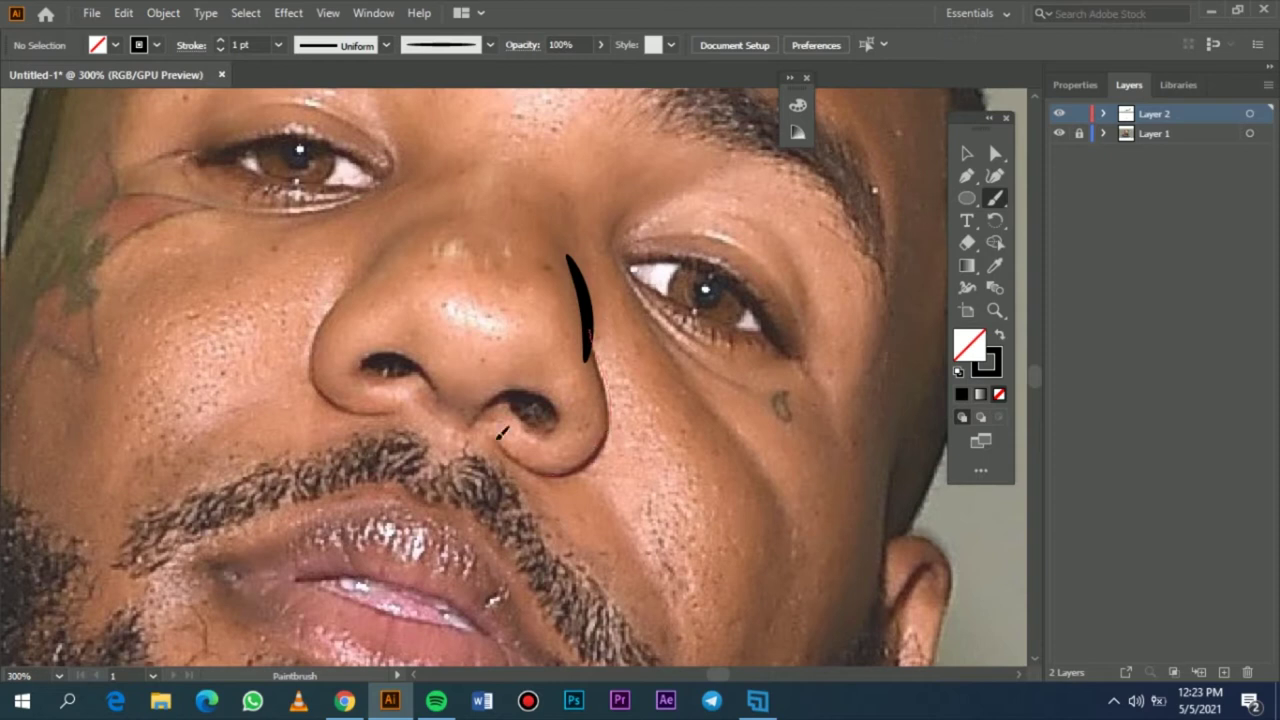
{"action": "key", "text": "ctrl+shift+z"}
{"action": "key", "text": "ctrl+shift+z"}
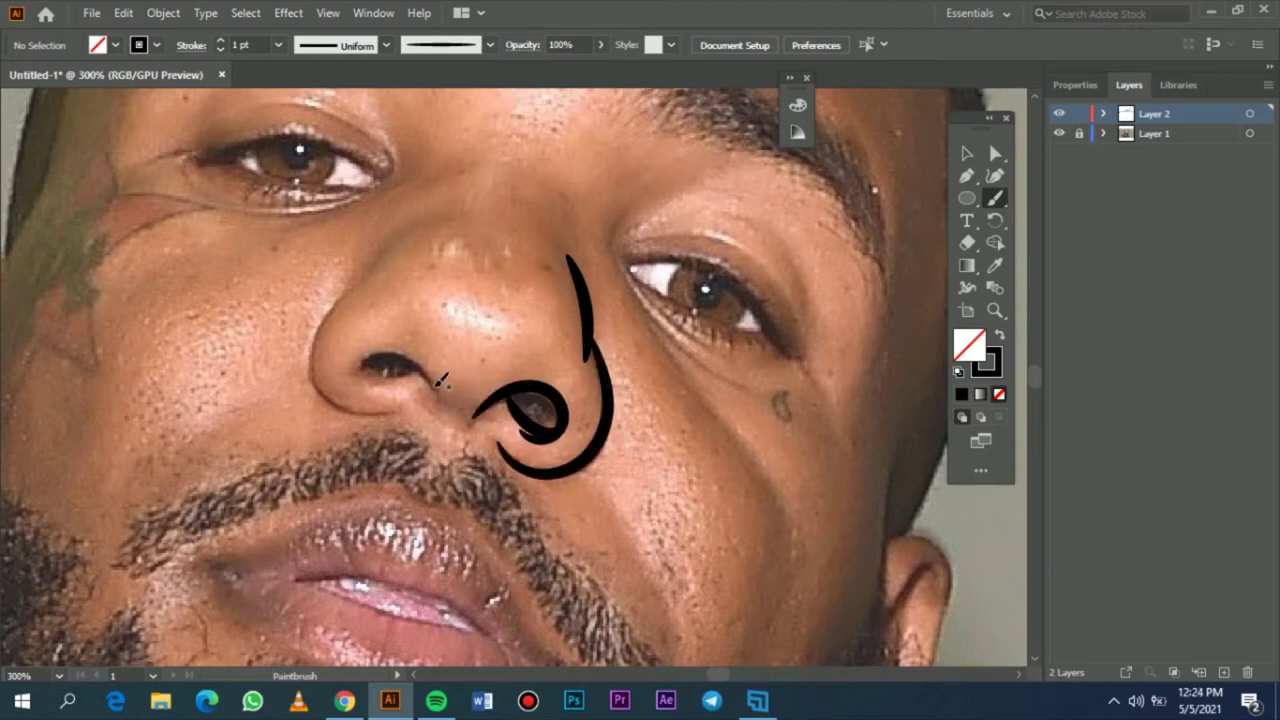
- Trace the left nostril and the left outer wing of the nose with brush strokes
{"action": "left_click_drag", "start_coordinate": [440, 394], "coordinate": [354, 393]}
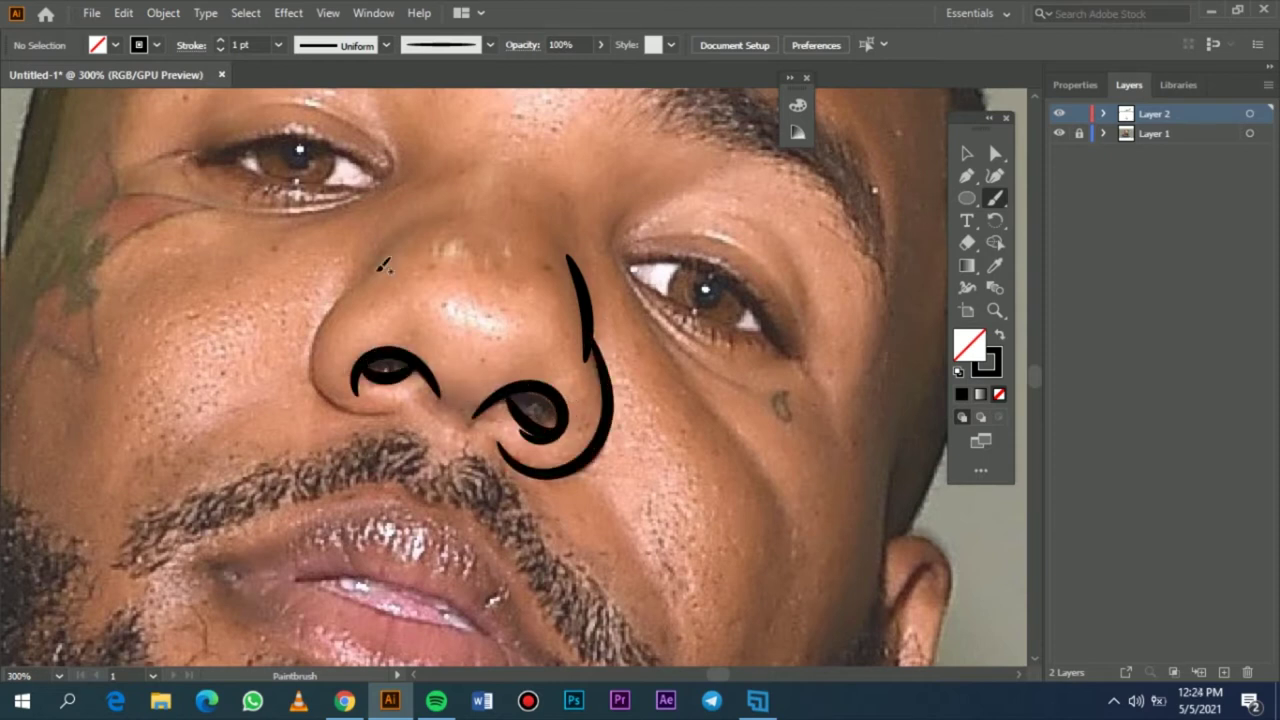
{"action": "mouse_move", "coordinate": [316, 348]}
{"action": "left_mouse_down"}
{"action": "mouse_move", "coordinate": [401, 415]}
{"action": "mouse_move", "coordinate": [431, 408]}
{"action": "mouse_move", "coordinate": [368, 295]}
{"action": "left_mouse_up"}
{"action": "key", "text": "ctrl+z"}
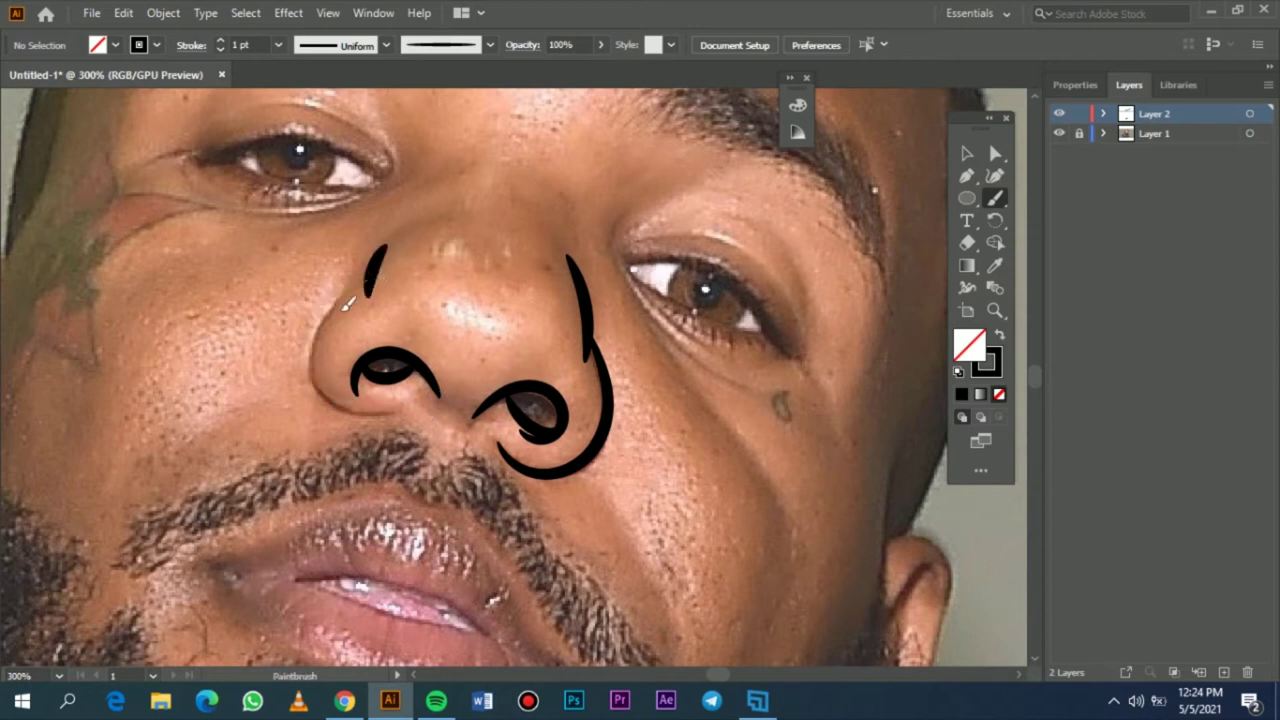
{"action": "left_click_drag", "start_coordinate": [358, 408], "coordinate": [400, 410]}
- Trace the mouth with brush strokes for the upper lip, the line between the lips and the lower lip, crossing at the corners
{"action": "scroll", "coordinate": [403, 405], "scroll_direction": "down", "scroll_amount": 3}
{"action": "left_click_drag", "start_coordinate": [170, 400], "coordinate": [300, 440]}
{"action": "key", "text": "ctrl+z"}
{"action": "key", "text": "ctrl+0"}
{"action": "key", "text": "ctrl+plus"}
{"action": "key", "text": "ctrl+plus"}
{"action": "key", "text": "ctrl+plus"}
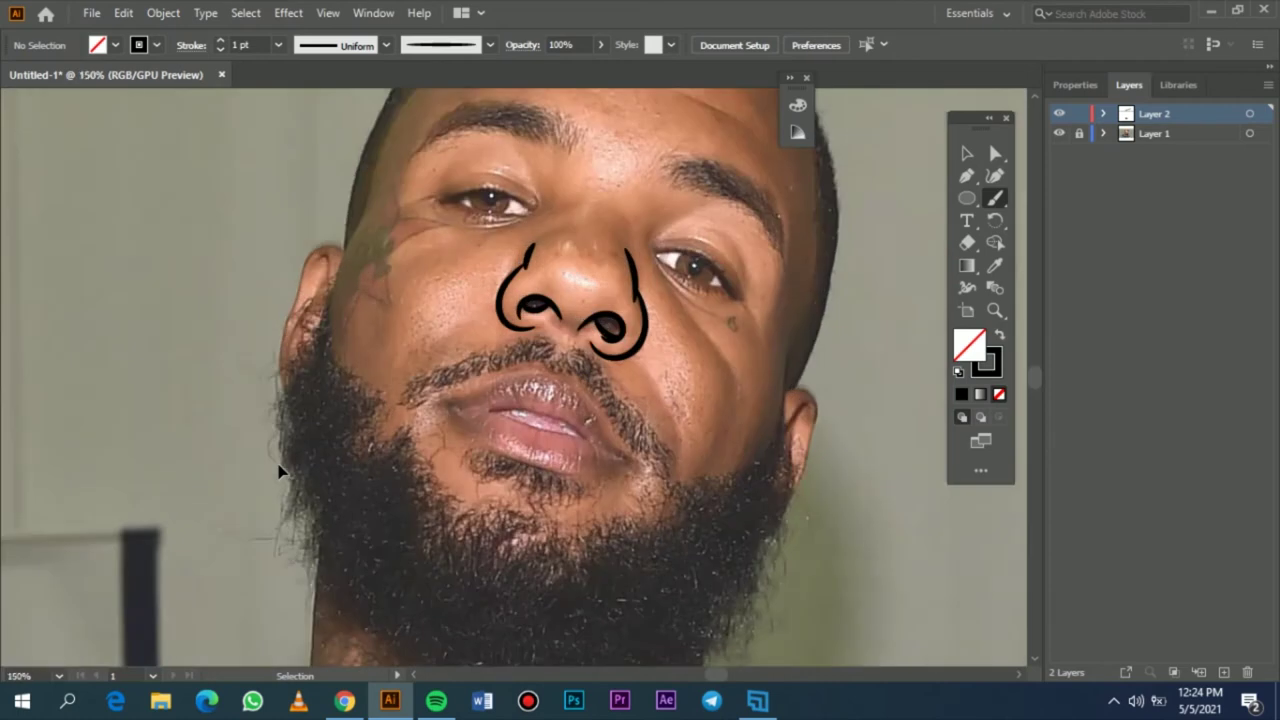
{"action": "left_click_drag", "start_coordinate": [685, 500], "coordinate": [400, 412]}
{"action": "key", "text": "ctrl+z"}
{"action": "key", "text": "ctrl+z"}
{"action": "mouse_move", "coordinate": [560, 431]}
{"action": "left_mouse_down"}
{"action": "mouse_move", "coordinate": [706, 525]}
{"action": "mouse_move", "coordinate": [378, 418]}
{"action": "mouse_move", "coordinate": [697, 546]}
{"action": "left_mouse_up"}
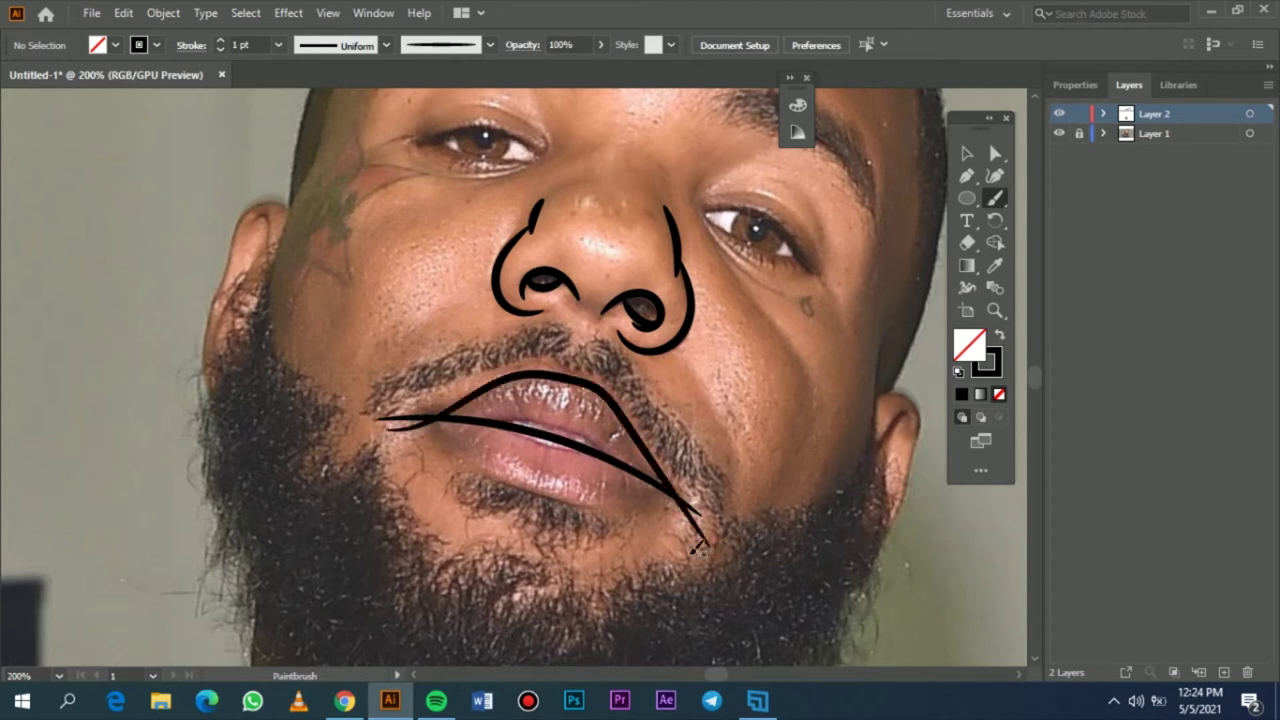
{"action": "left_click_drag", "start_coordinate": [418, 386], "coordinate": [756, 460]}
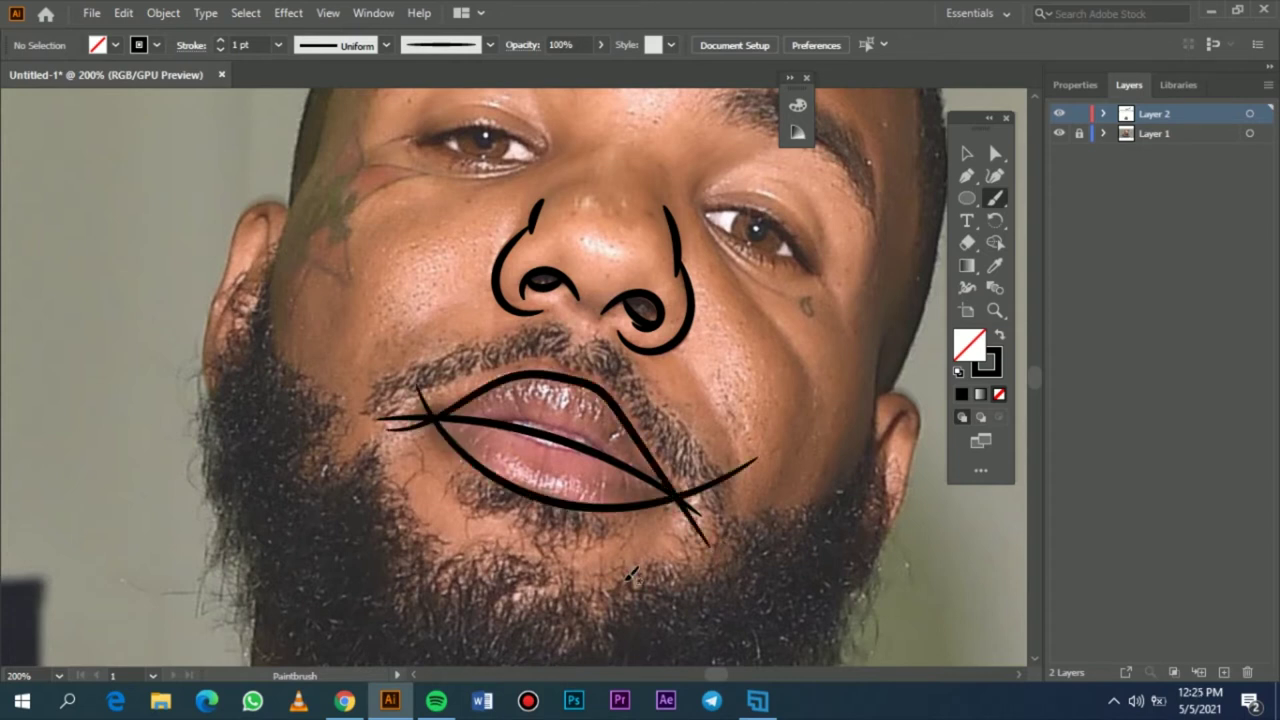
- Trace the left eye in the photo with overlapping brush strokes for the eyelids and both sides of the iris
{"action": "scroll", "coordinate": [600, 510], "scroll_direction": "up", "scroll_amount": 3}
{"action": "scroll", "coordinate": [553, 390], "scroll_direction": "up", "scroll_amount": 1}
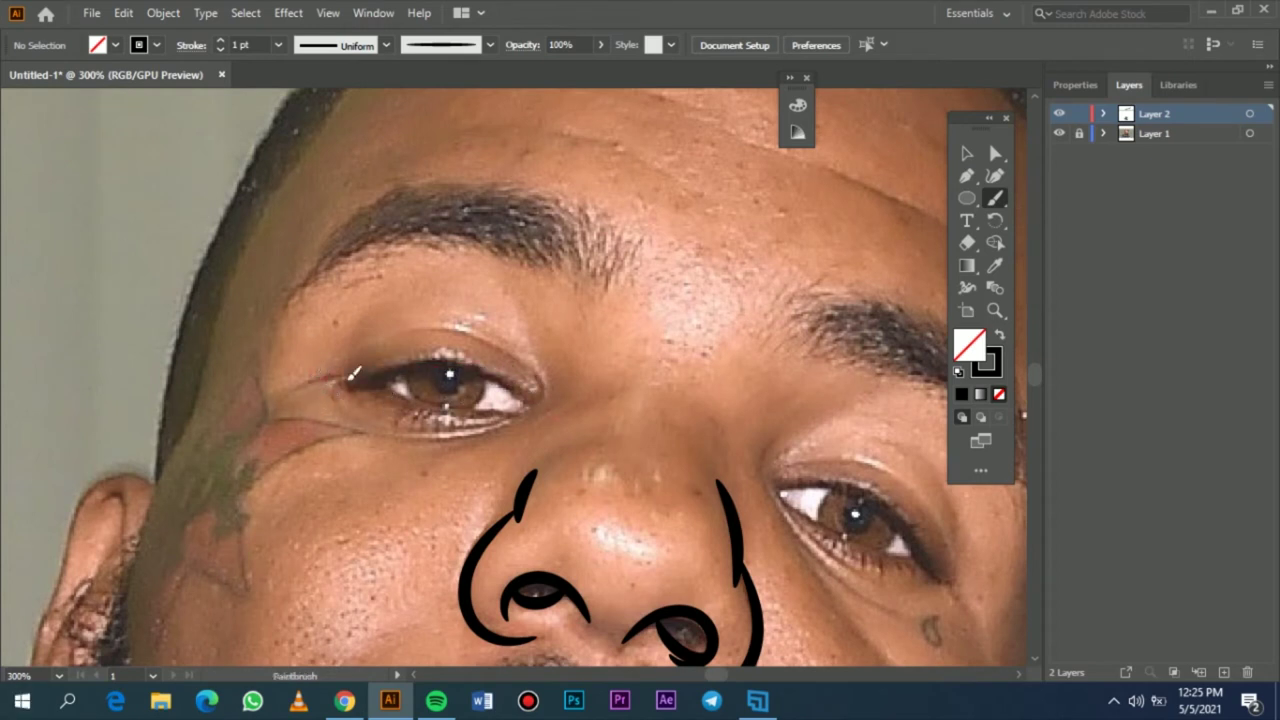
{"action": "mouse_move", "coordinate": [493, 366]}
{"action": "left_mouse_down"}
{"action": "mouse_move", "coordinate": [429, 400]}
{"action": "mouse_move", "coordinate": [492, 410]}
{"action": "mouse_move", "coordinate": [553, 402]}
{"action": "left_mouse_up"}
{"action": "left_click_drag", "start_coordinate": [413, 347], "coordinate": [414, 391]}
{"action": "key", "text": "ctrl+z"}
{"action": "left_click_drag", "start_coordinate": [414, 347], "coordinate": [446, 424]}
{"action": "left_click_drag", "start_coordinate": [487, 359], "coordinate": [433, 420]}
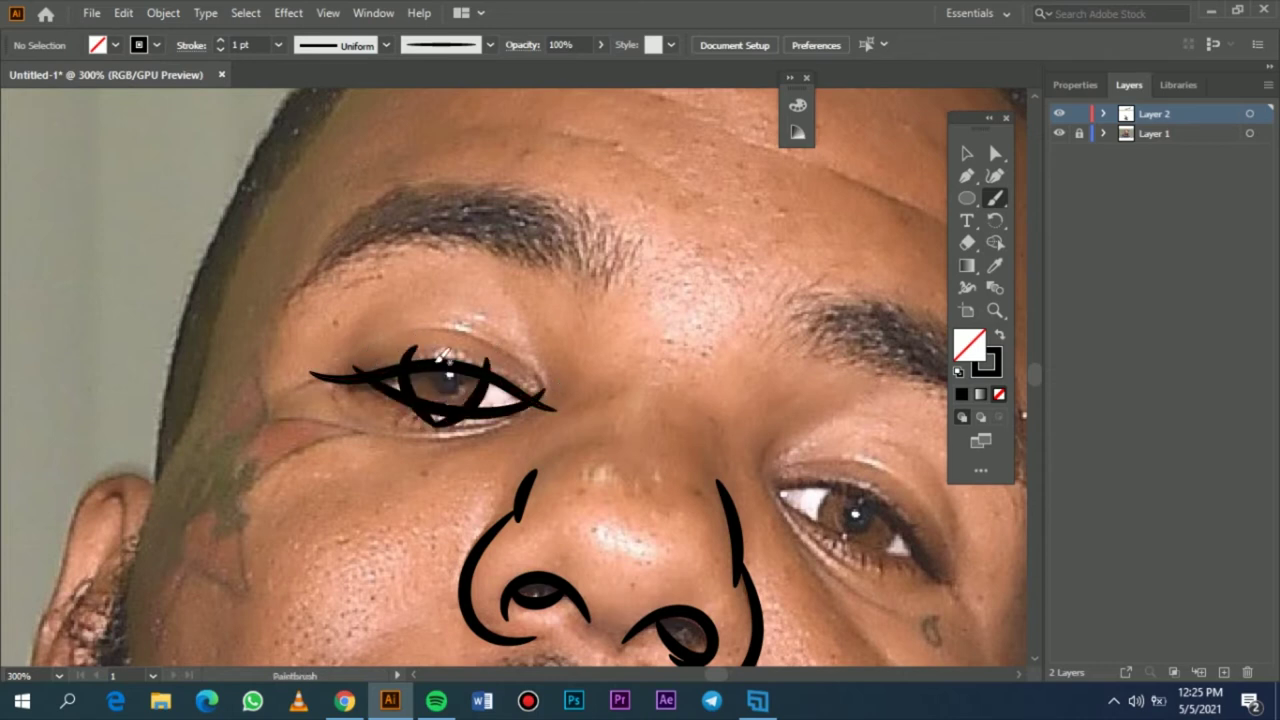
- Trace the right eye in the photo with overlapping brush strokes for the eyelids, iris and pupil
{"action": "scroll", "coordinate": [456, 372], "scroll_direction": "right", "scroll_amount": 6}
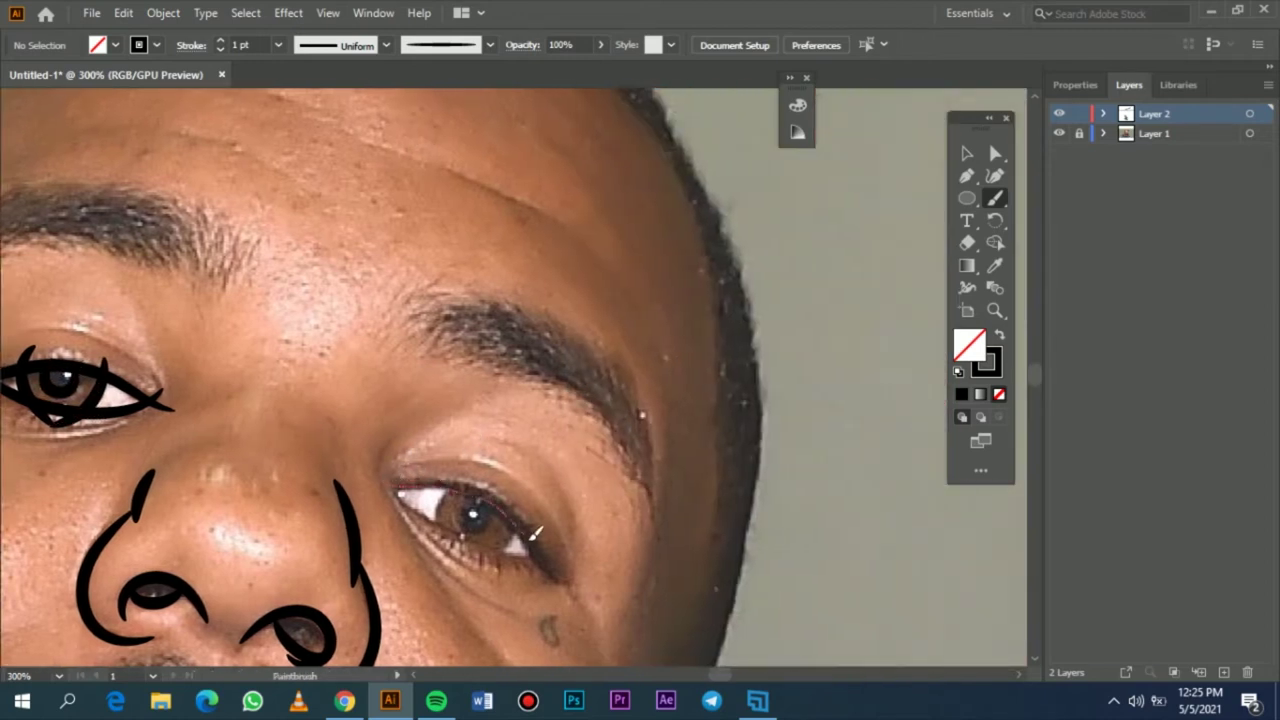
{"action": "mouse_move", "coordinate": [567, 573]}
{"action": "left_mouse_down"}
{"action": "mouse_move", "coordinate": [400, 474]}
{"action": "mouse_move", "coordinate": [416, 517]}
{"action": "mouse_move", "coordinate": [559, 569]}
{"action": "left_mouse_up"}
{"action": "mouse_move", "coordinate": [424, 471]}
{"action": "left_mouse_down"}
{"action": "mouse_move", "coordinate": [422, 530]}
{"action": "mouse_move", "coordinate": [468, 480]}
{"action": "mouse_move", "coordinate": [454, 488]}
{"action": "mouse_move", "coordinate": [519, 506]}
{"action": "mouse_move", "coordinate": [467, 558]}
{"action": "mouse_move", "coordinate": [480, 508]}
{"action": "left_mouse_up"}
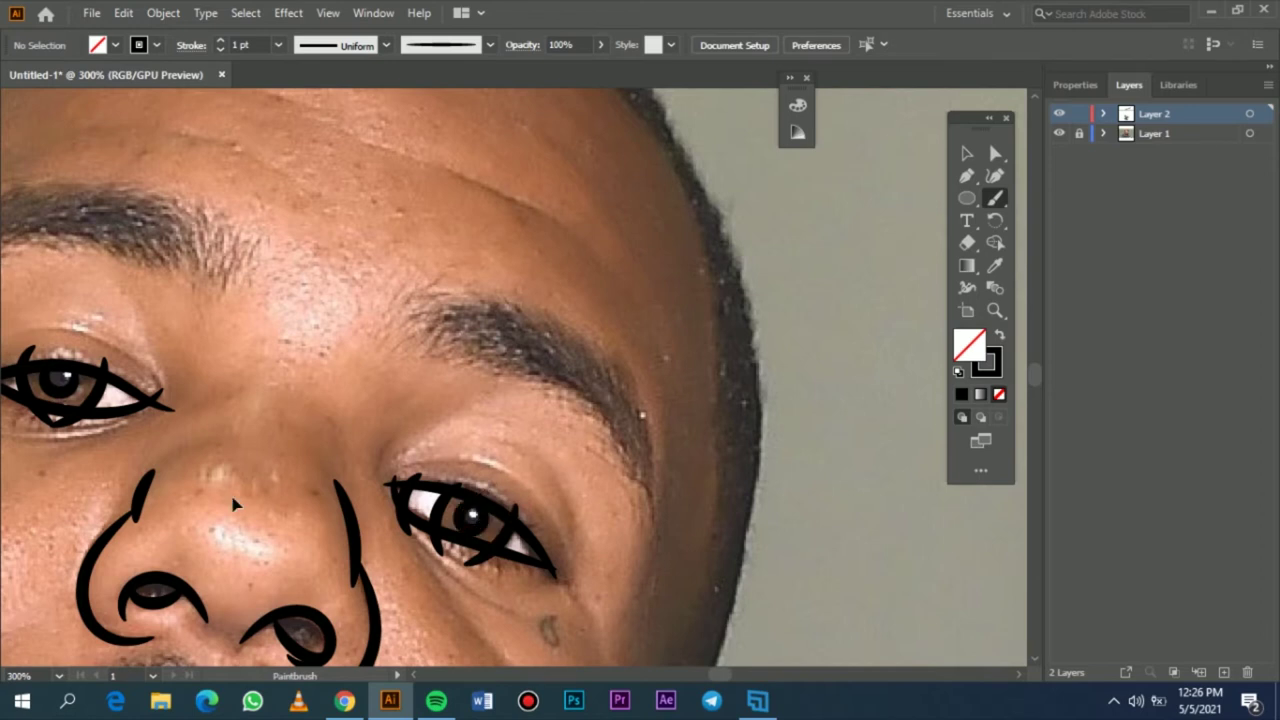
- Hide and show the photo on Layer 1 to check the traced nose, mouth and eyes
{"action": "key", "text": "ctrl+0"}
{"action": "left_click", "coordinate": [1060, 135]}
{"action": "left_click", "coordinate": [1060, 135]}
{"action": "scroll", "coordinate": [610, 306], "scroll_direction": "up", "scroll_amount": 3}
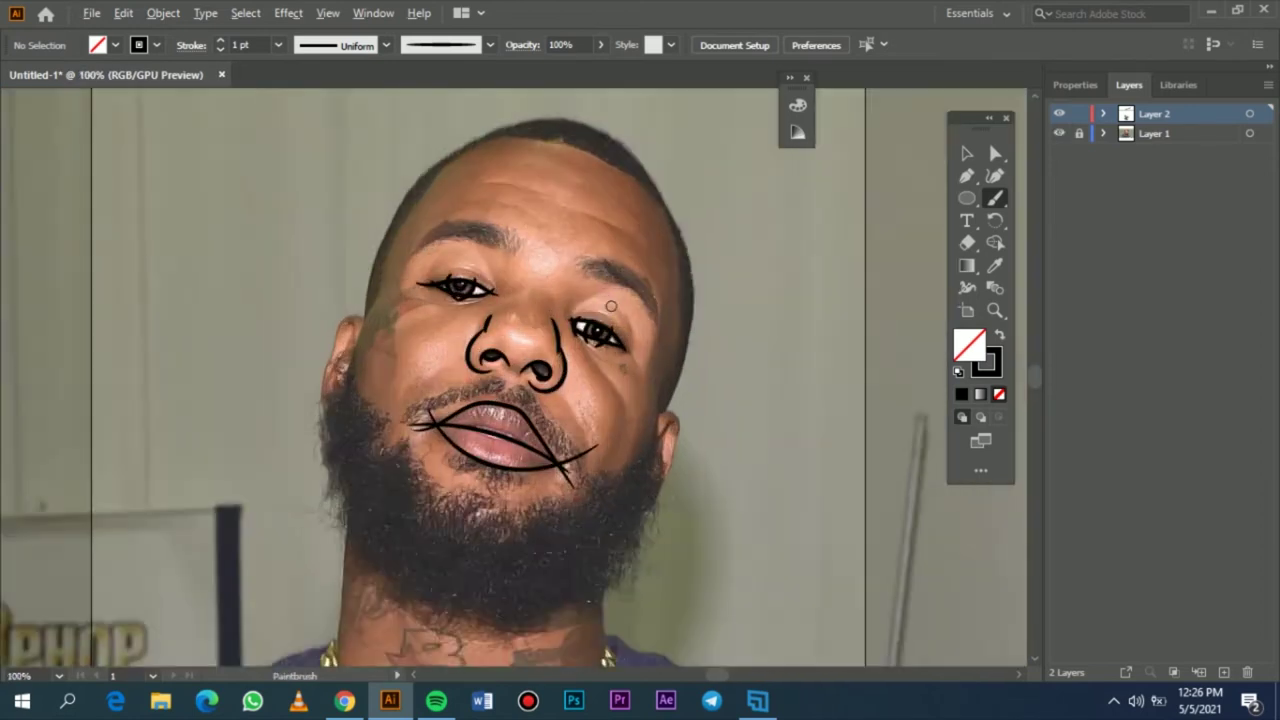
- Expand the eye and mouth brush strokes into filled shapes and divide them with Pathfinder where they overlap
{"action": "left_click", "coordinate": [966, 153]}
{"action": "key", "text": "ctrl+a"}
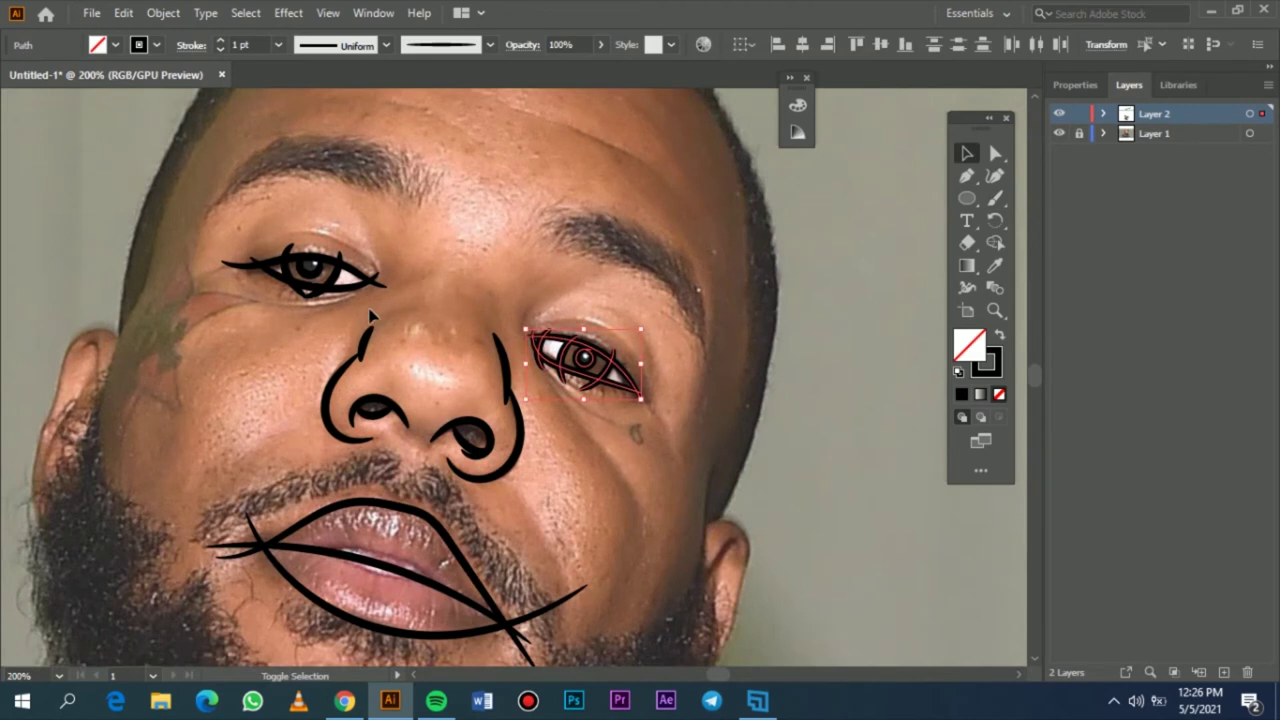
{"action": "scroll", "coordinate": [265, 107], "scroll_direction": "down", "scroll_amount": 3}
{"action": "left_click", "coordinate": [163, 13]}
{"action": "left_click", "coordinate": [250, 248]}
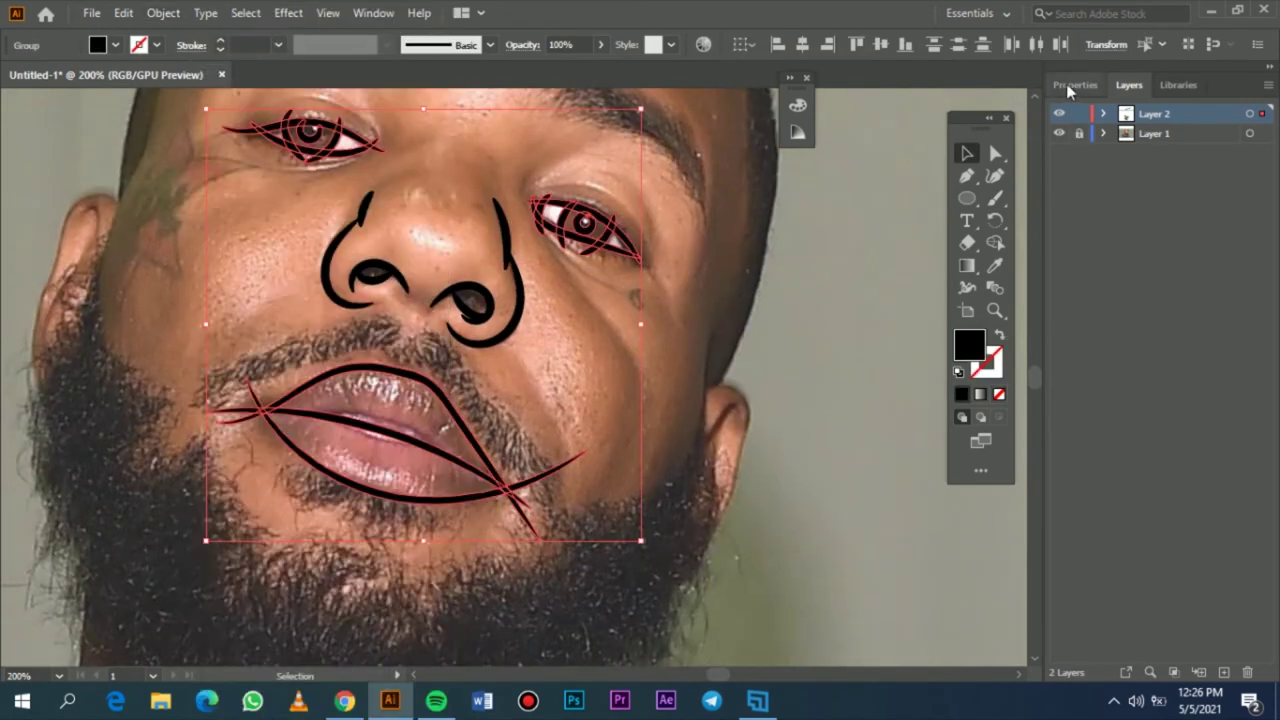
{"action": "left_click", "coordinate": [1075, 84]}
{"action": "left_click", "coordinate": [1067, 650]}
{"action": "left_click", "coordinate": [621, 477]}
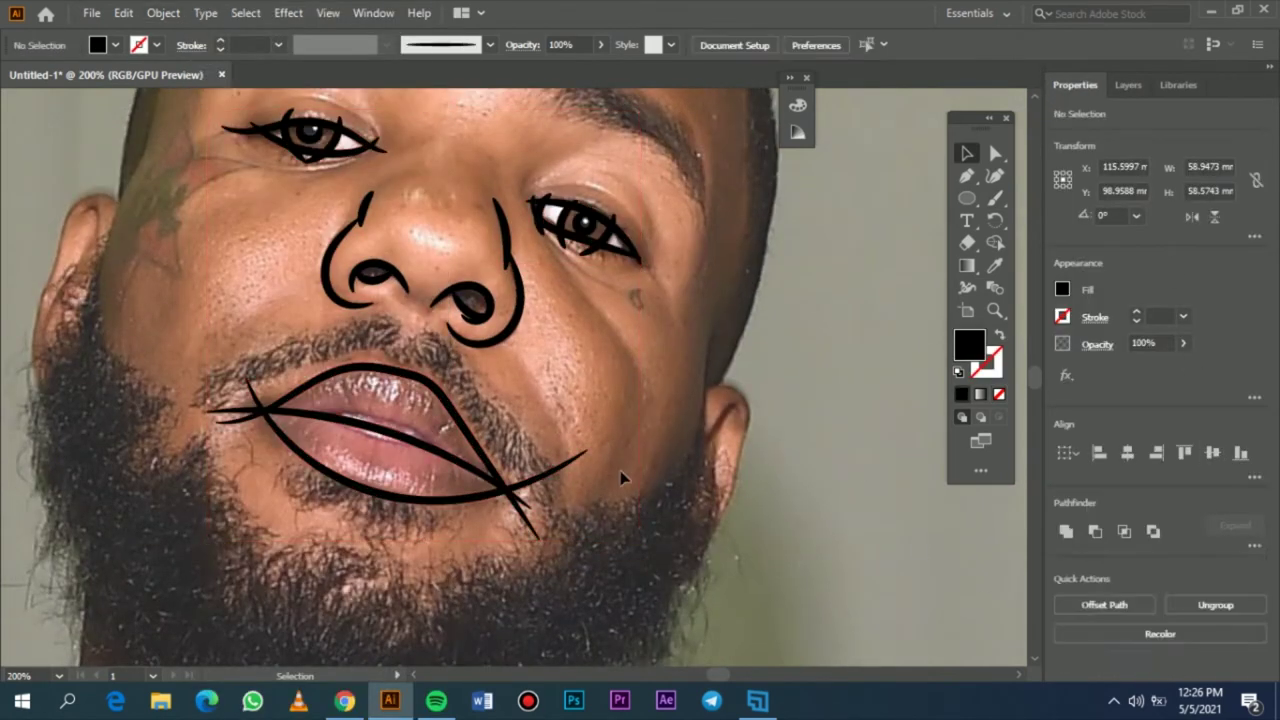
- Isolate the divided group and delete the stroke ends overshooting the right corner of the mouth
{"action": "double_click", "coordinate": [580, 461]}
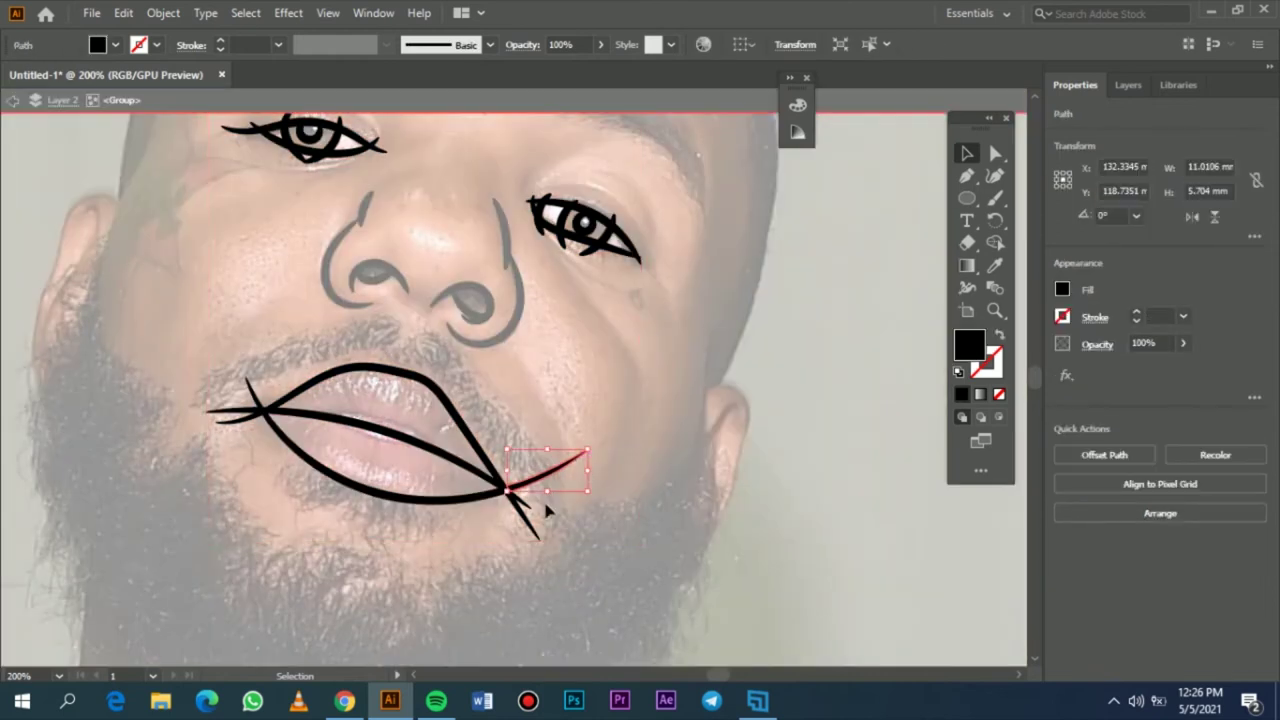
{"action": "key", "text": "Delete"}
{"action": "left_click", "coordinate": [524, 516]}
{"action": "key", "text": "Delete"}
{"action": "left_click", "coordinate": [522, 500]}
{"action": "key", "text": "Delete"}
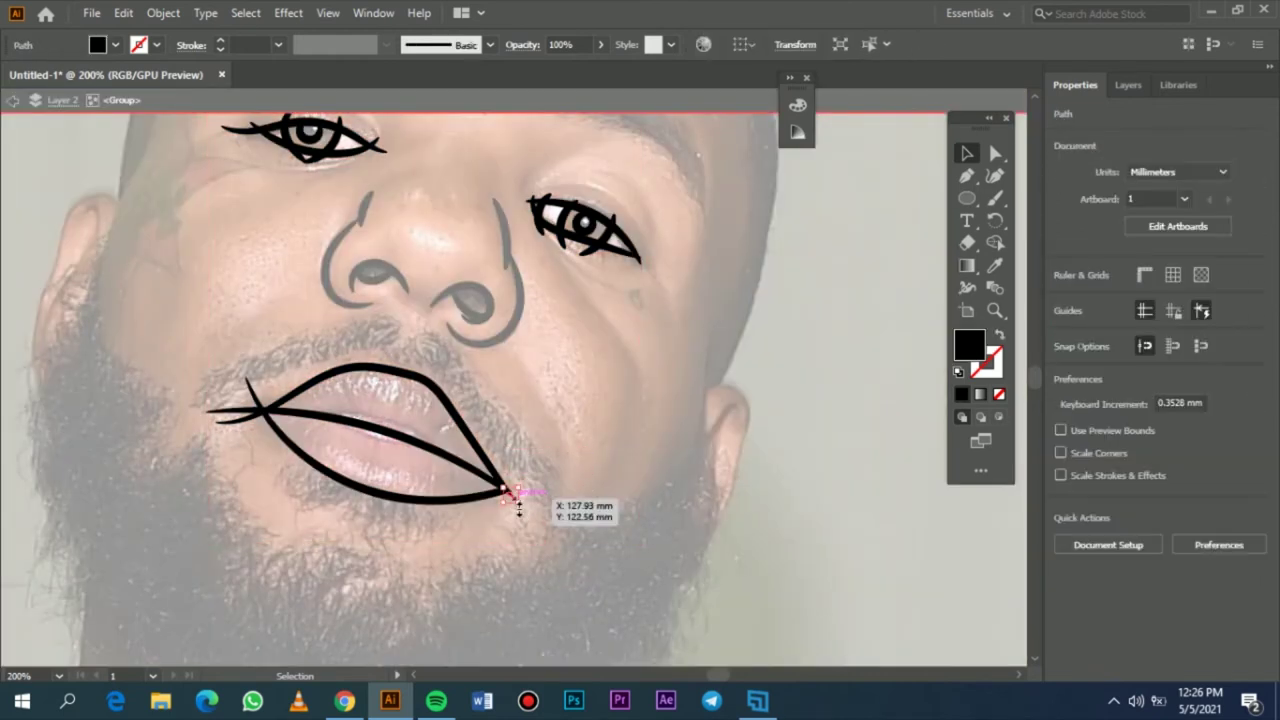
- Delete the overshooting stroke ends and small leftover pieces at the left corner of the mouth
{"action": "left_click_drag", "start_coordinate": [224, 418], "coordinate": [250, 456]}
{"action": "key", "text": "Delete"}
{"action": "left_click", "coordinate": [256, 415]}
{"action": "key", "text": "Delete"}
{"action": "scroll", "coordinate": [248, 411], "scroll_direction": "up", "scroll_amount": 1}
{"action": "left_click", "coordinate": [259, 433]}
{"action": "key", "text": "Delete"}
{"action": "left_click", "coordinate": [263, 435]}
{"action": "key", "text": "Delete"}
{"action": "left_click", "coordinate": [268, 432]}
{"action": "scroll", "coordinate": [259, 438], "scroll_direction": "up", "scroll_amount": 5}
{"action": "key", "text": "Delete"}
{"action": "left_click", "coordinate": [321, 362]}
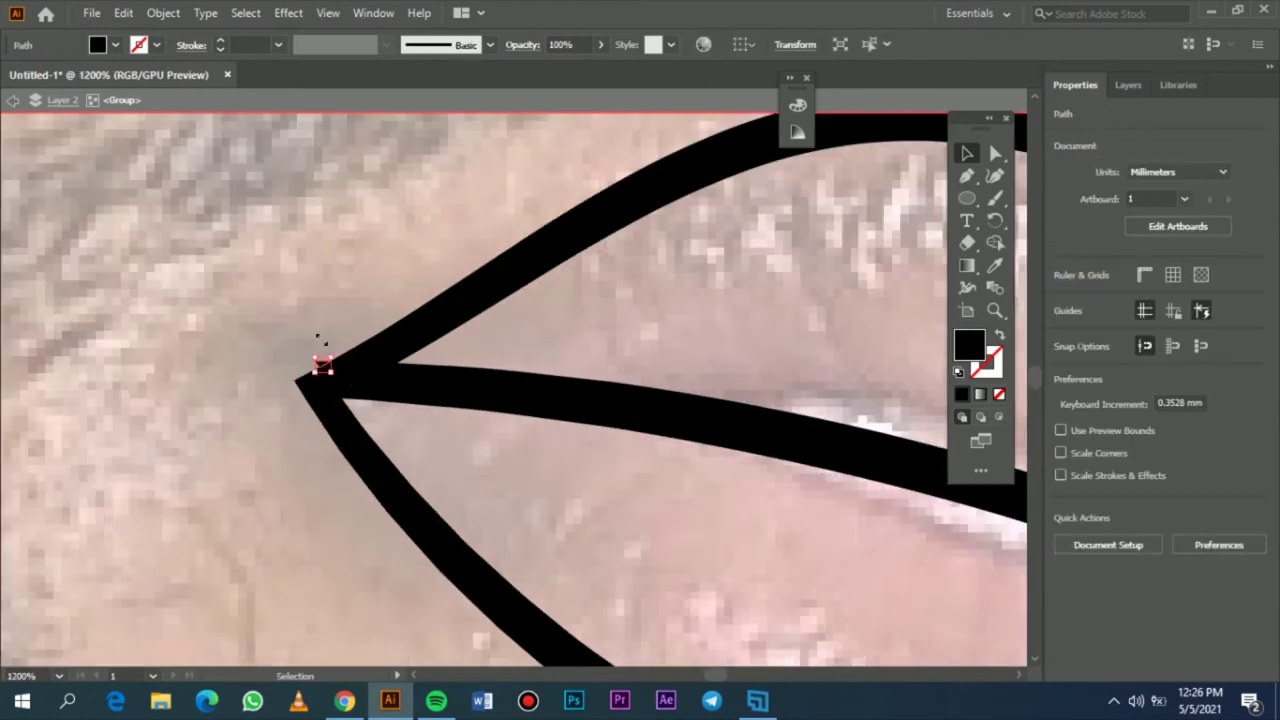
{"action": "key", "text": "Delete"}
- Delete the stroke ends sticking out above, below and at the inner corner of the right eye's outline
{"action": "scroll", "coordinate": [335, 324], "scroll_direction": "down", "scroll_amount": 3}
{"action": "scroll", "coordinate": [400, 330], "scroll_direction": "up", "scroll_amount": 5}
{"action": "scroll", "coordinate": [556, 338], "scroll_direction": "up", "scroll_amount": 3}
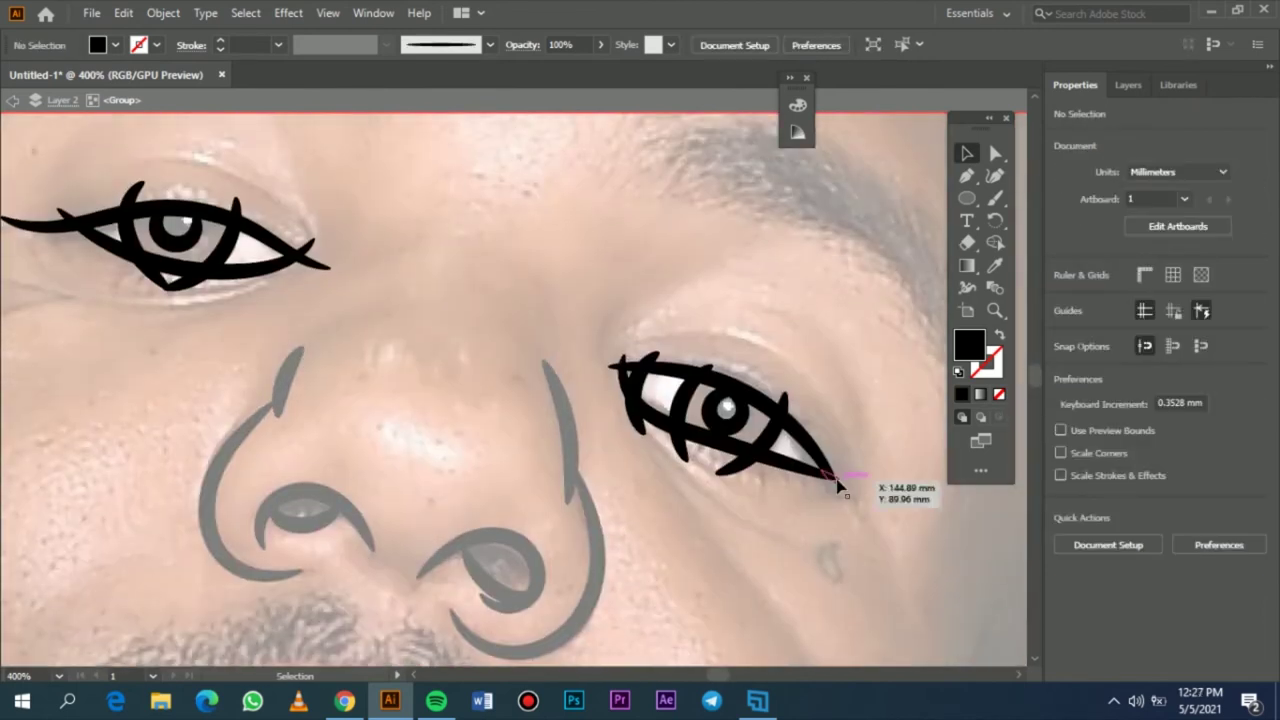
{"action": "scroll", "coordinate": [840, 487], "scroll_direction": "up", "scroll_amount": 4}
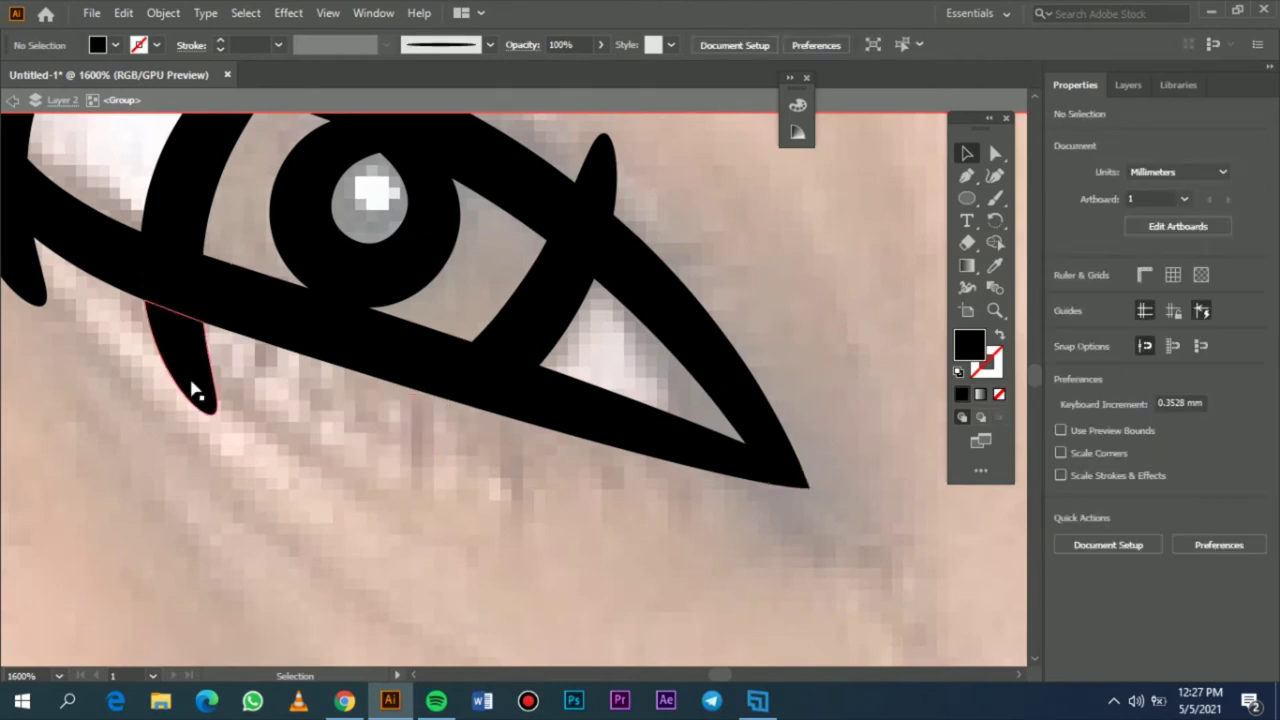
{"action": "scroll", "coordinate": [365, 482], "scroll_direction": "up", "scroll_amount": 5}
{"action": "left_click", "coordinate": [598, 395]}
{"action": "key", "text": "Delete"}
{"action": "left_click", "coordinate": [292, 263]}
{"action": "key", "text": "Delete"}
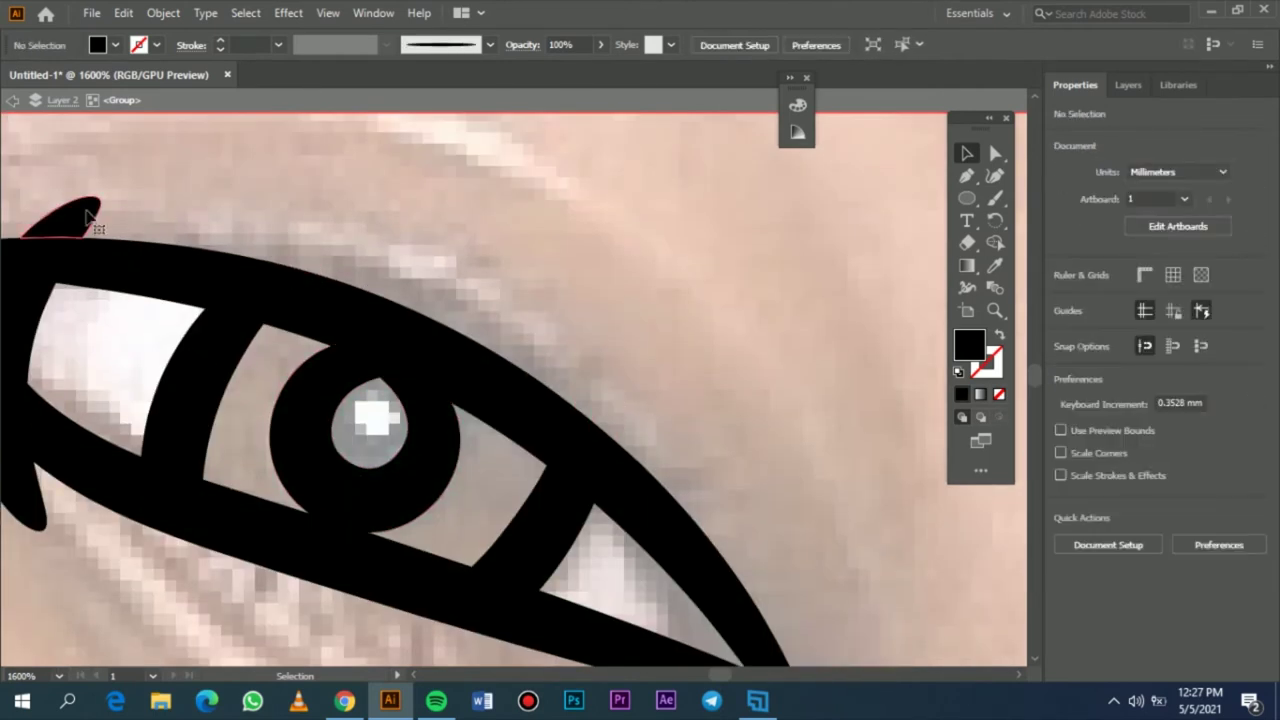
{"action": "left_click", "coordinate": [72, 212]}
{"action": "key", "text": "Delete"}
{"action": "scroll", "coordinate": [209, 221], "scroll_direction": "left", "scroll_amount": 7}
{"action": "left_click", "coordinate": [294, 228]}
{"action": "key", "text": "Delete"}
{"action": "left_click", "coordinate": [256, 260]}
{"action": "key", "text": "Delete"}
{"action": "left_click", "coordinate": [338, 488]}
{"action": "key", "text": "Delete"}
- Delete the stroke ends sticking out around the left eye, including both corners and the iris overshoots
{"action": "scroll", "coordinate": [277, 442], "scroll_direction": "left", "scroll_amount": 6}
{"action": "scroll", "coordinate": [277, 440], "scroll_direction": "down", "scroll_amount": 5}
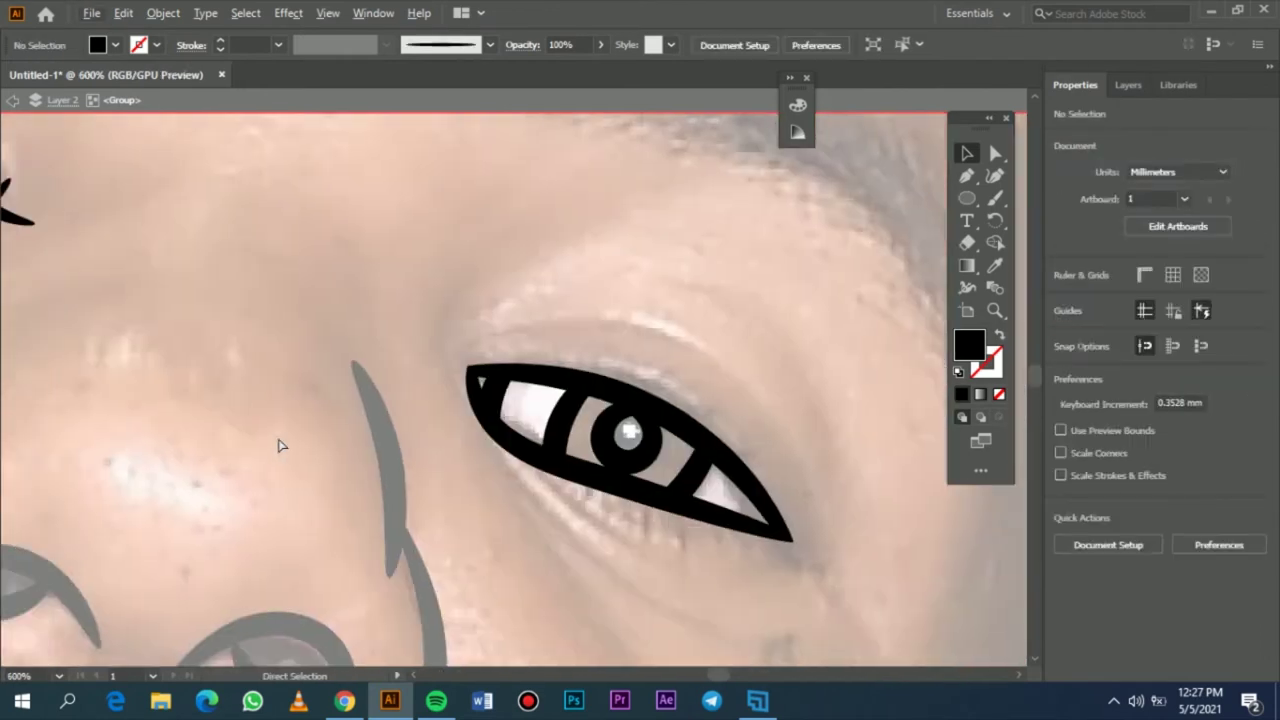
{"action": "scroll", "coordinate": [277, 424], "scroll_direction": "left", "scroll_amount": 5}
{"action": "scroll", "coordinate": [278, 410], "scroll_direction": "up", "scroll_amount": 3}
{"action": "left_click", "coordinate": [266, 340]}
{"action": "key", "text": "Delete"}
{"action": "left_click", "coordinate": [352, 294]}
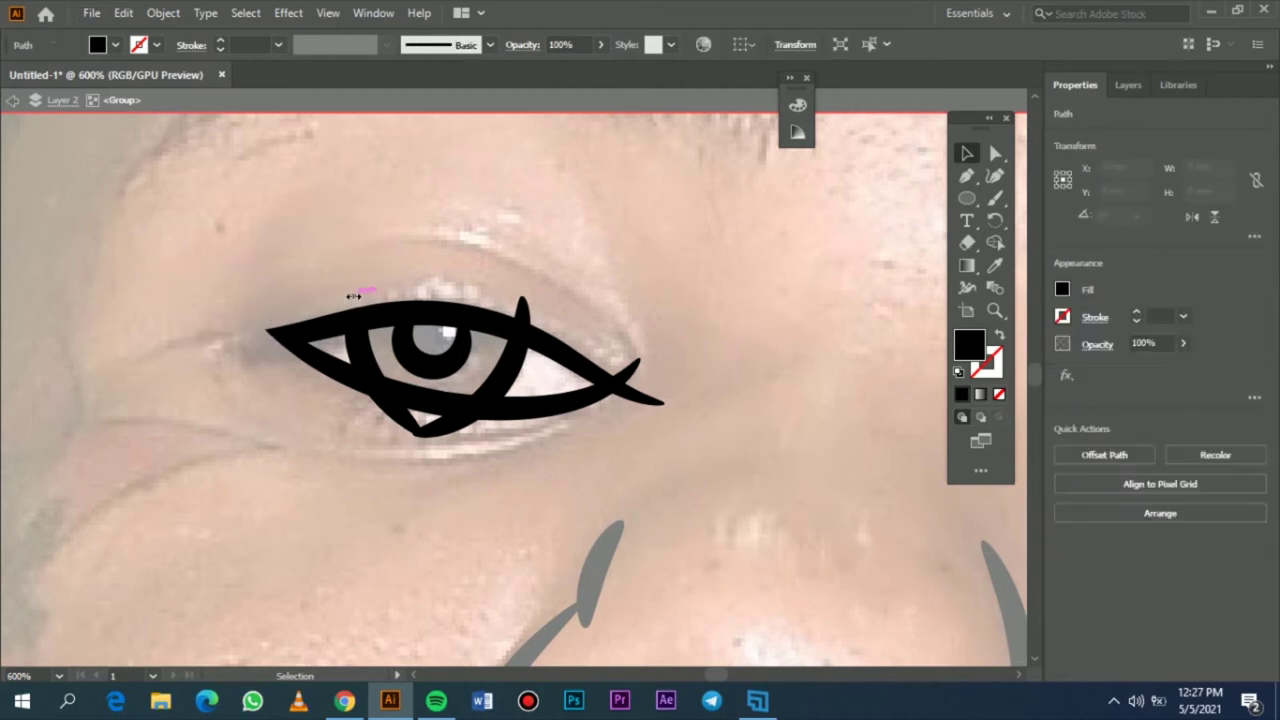
{"action": "key", "text": "Delete"}
{"action": "left_click", "coordinate": [640, 390]}
{"action": "key", "text": "Delete"}
{"action": "left_click", "coordinate": [625, 385]}
{"action": "key", "text": "Delete"}
{"action": "left_click", "coordinate": [430, 428]}
{"action": "key", "text": "Delete"}
{"action": "key", "text": "ctrl+0"}
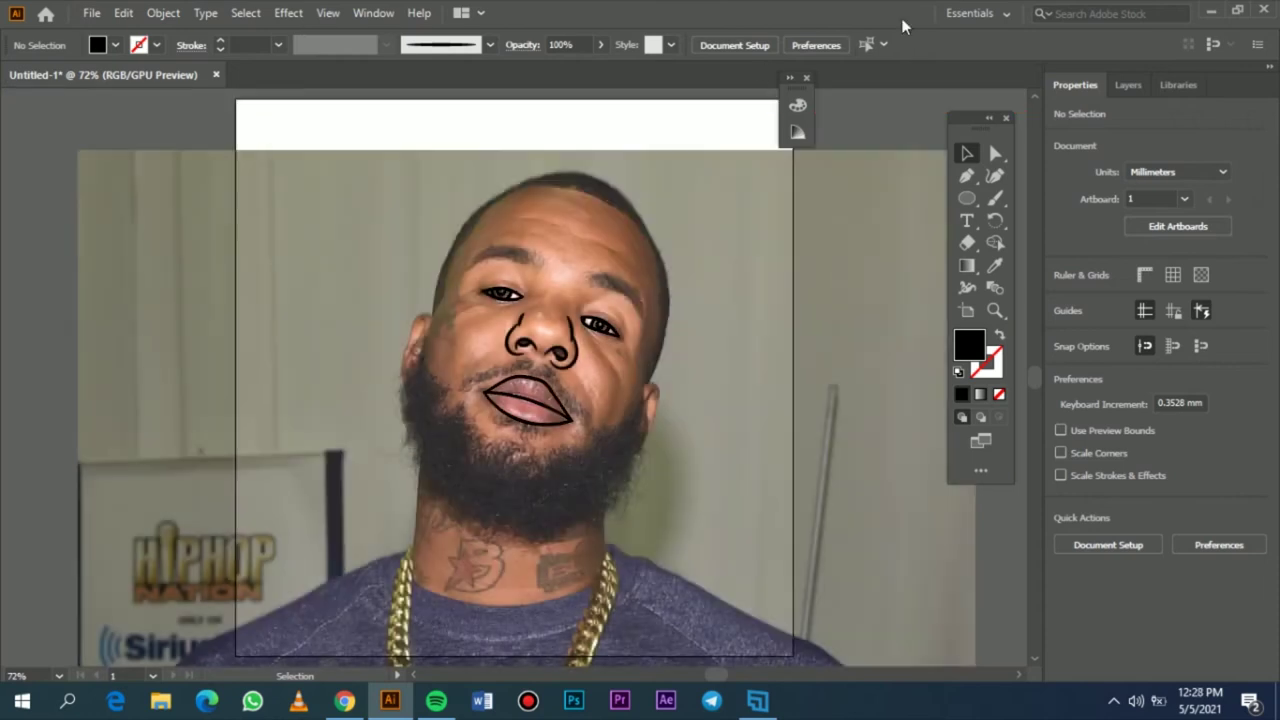
- Hide the photo on Layer 1 to review the cleaned-up line art on its own
{"action": "left_click", "coordinate": [1127, 85]}
{"action": "left_click", "coordinate": [1060, 133]}
{"action": "left_click", "coordinate": [1060, 133]}
{"action": "left_click", "coordinate": [1060, 133]}
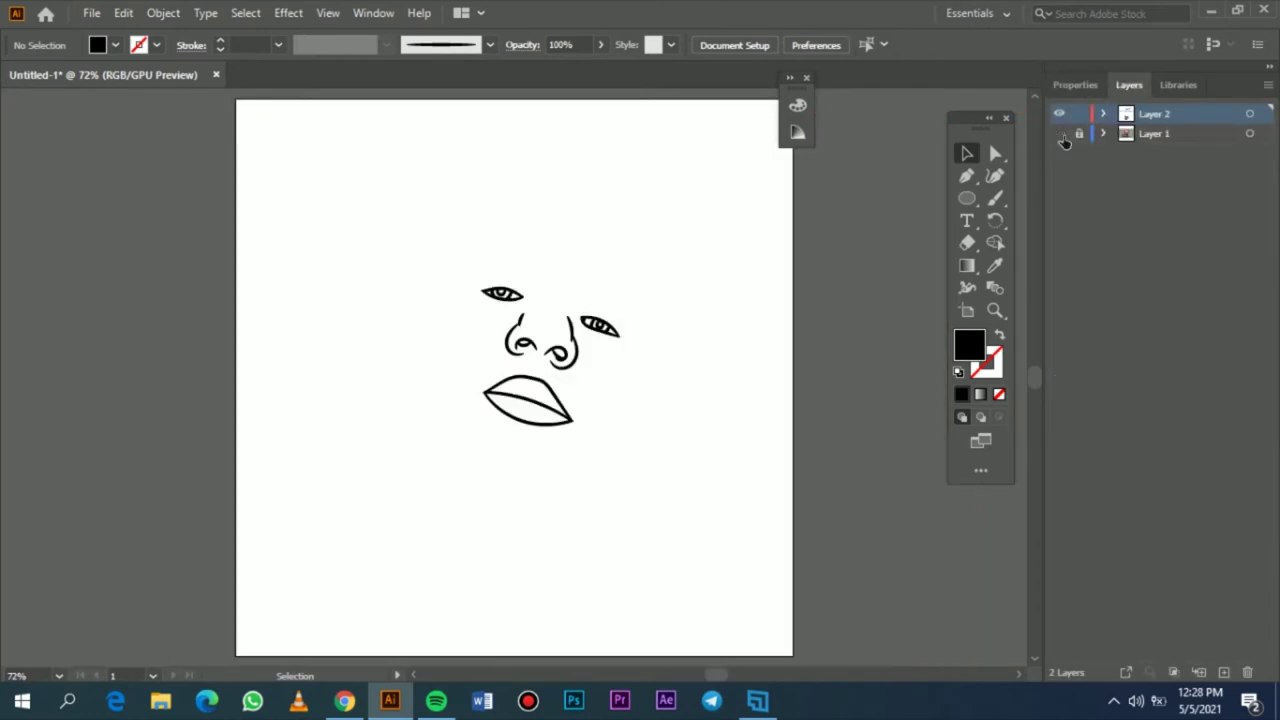
- Show the photo on Layer 1 again and delete the existing line art of the mouth
{"action": "left_click", "coordinate": [1060, 133]}
{"action": "scroll", "coordinate": [535, 425], "scroll_direction": "up", "scroll_amount": 5}
{"action": "left_click", "coordinate": [656, 424]}
{"action": "right_click", "coordinate": [656, 424]}
{"action": "left_click", "coordinate": [711, 249]}
{"action": "left_click", "coordinate": [620, 426]}
{"action": "key", "text": "Delete"}
- Paint new strokes along the line between the lips, from corner to corner and around the slightly open gap
{"action": "key", "text": "b"}
{"action": "scroll", "coordinate": [343, 280], "scroll_direction": "up", "scroll_amount": 3}
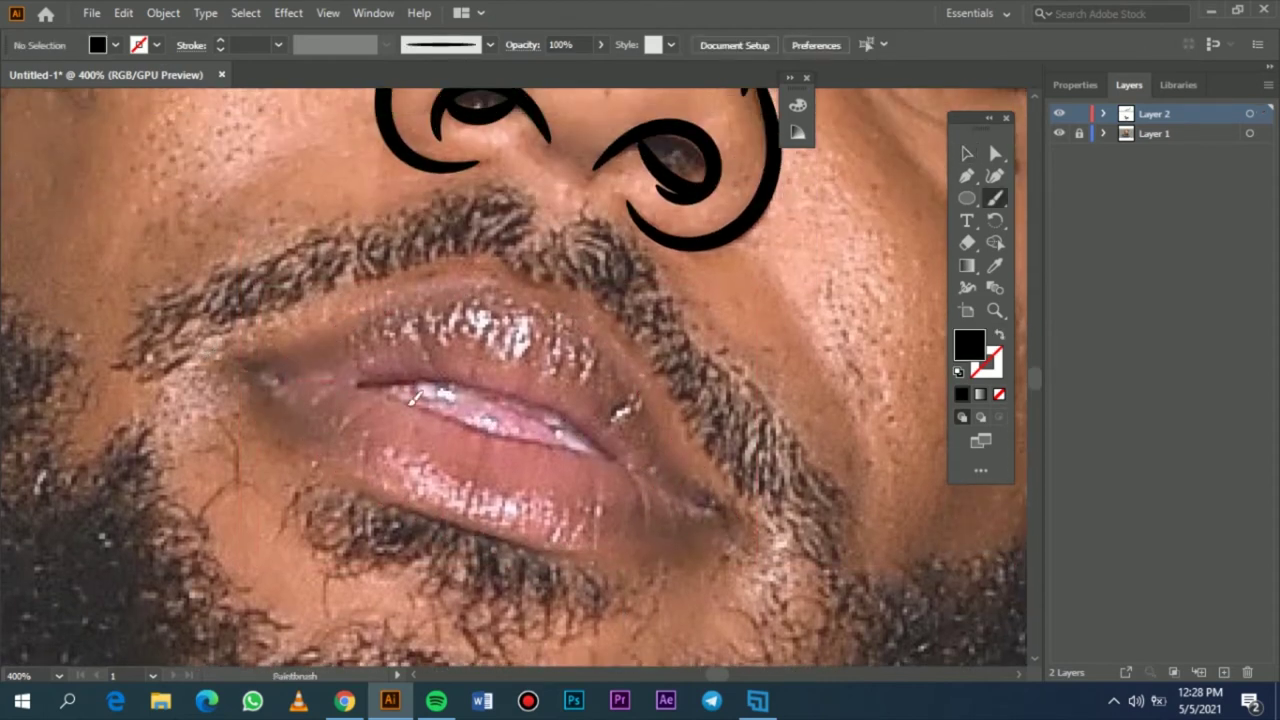
{"action": "left_click_drag", "start_coordinate": [780, 506], "coordinate": [768, 513]}
{"action": "key", "text": "ctrl+z"}
{"action": "key", "text": "ctrl+shift+z"}
{"action": "key", "text": "ctrl+z"}
{"action": "mouse_move", "coordinate": [767, 530]}
{"action": "left_mouse_down"}
{"action": "mouse_move", "coordinate": [622, 462]}
{"action": "mouse_move", "coordinate": [487, 445]}
{"action": "left_mouse_up"}
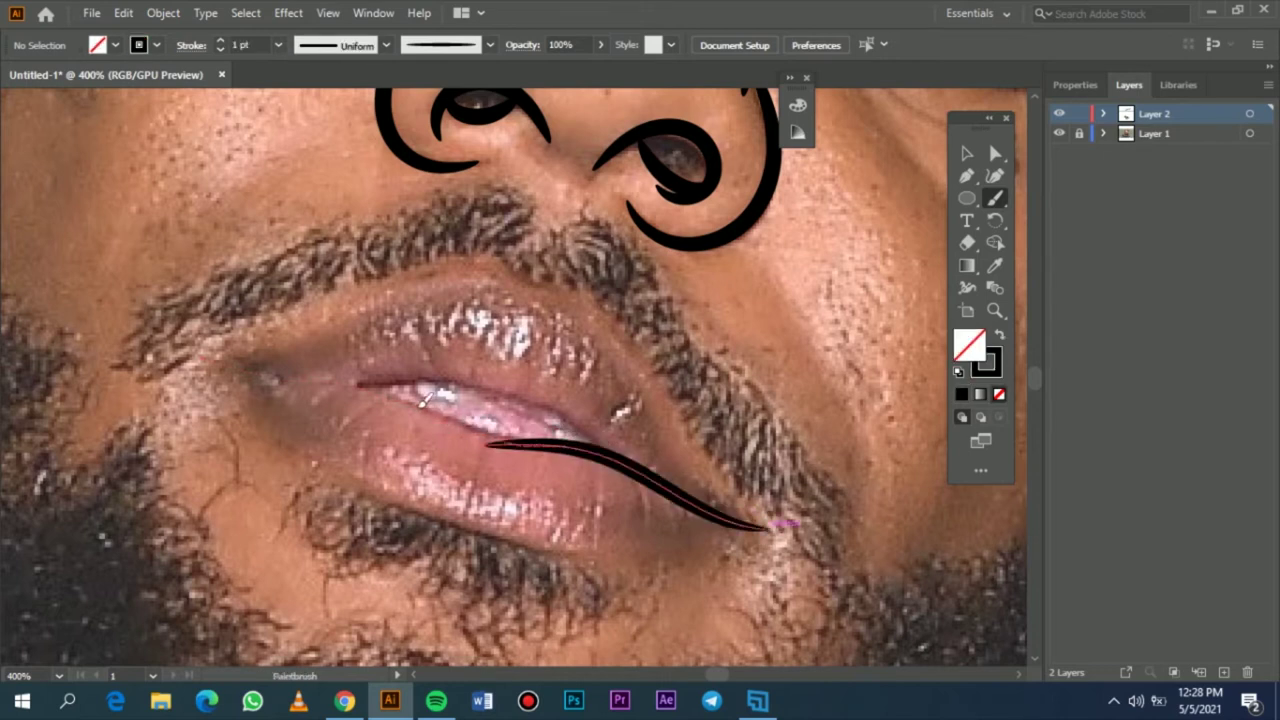
{"action": "left_click_drag", "start_coordinate": [338, 372], "coordinate": [193, 352]}
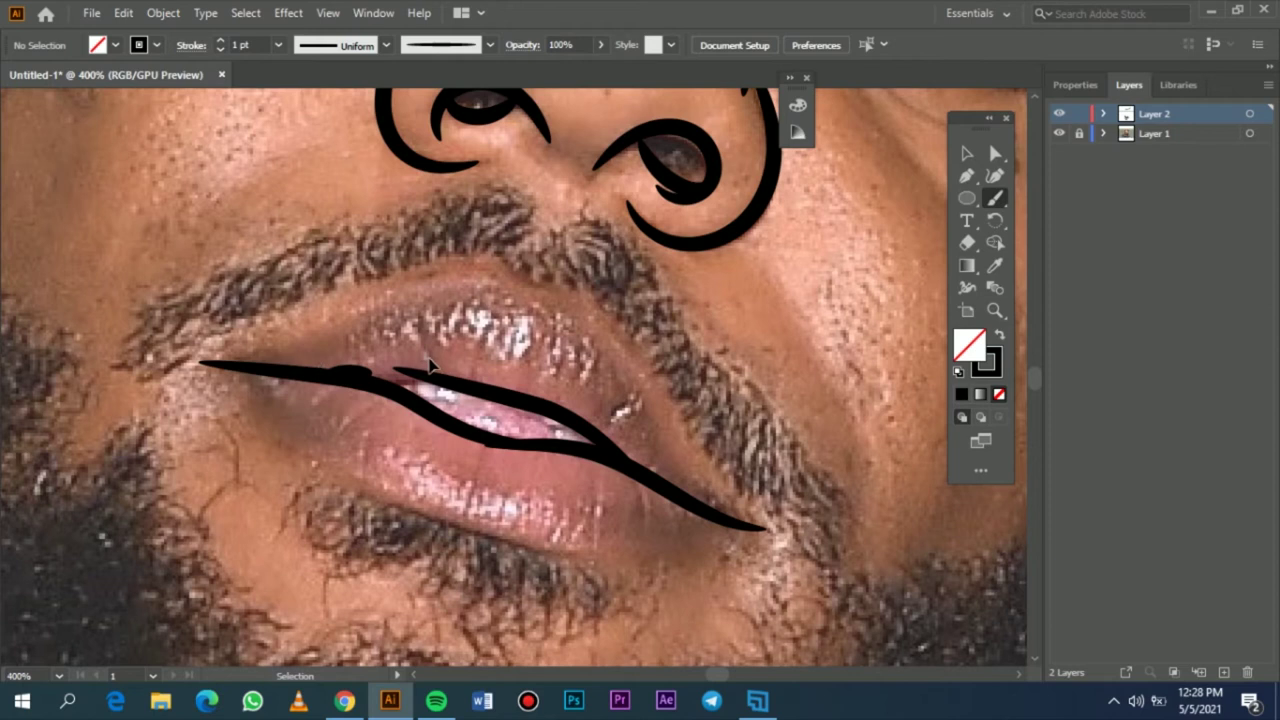
- Align the inner upper-lip stroke with the mouth opening and trace the outer outlines of the upper and lower lips
{"action": "key", "text": "v"}
{"action": "left_click_drag", "start_coordinate": [411, 376], "coordinate": [645, 463]}
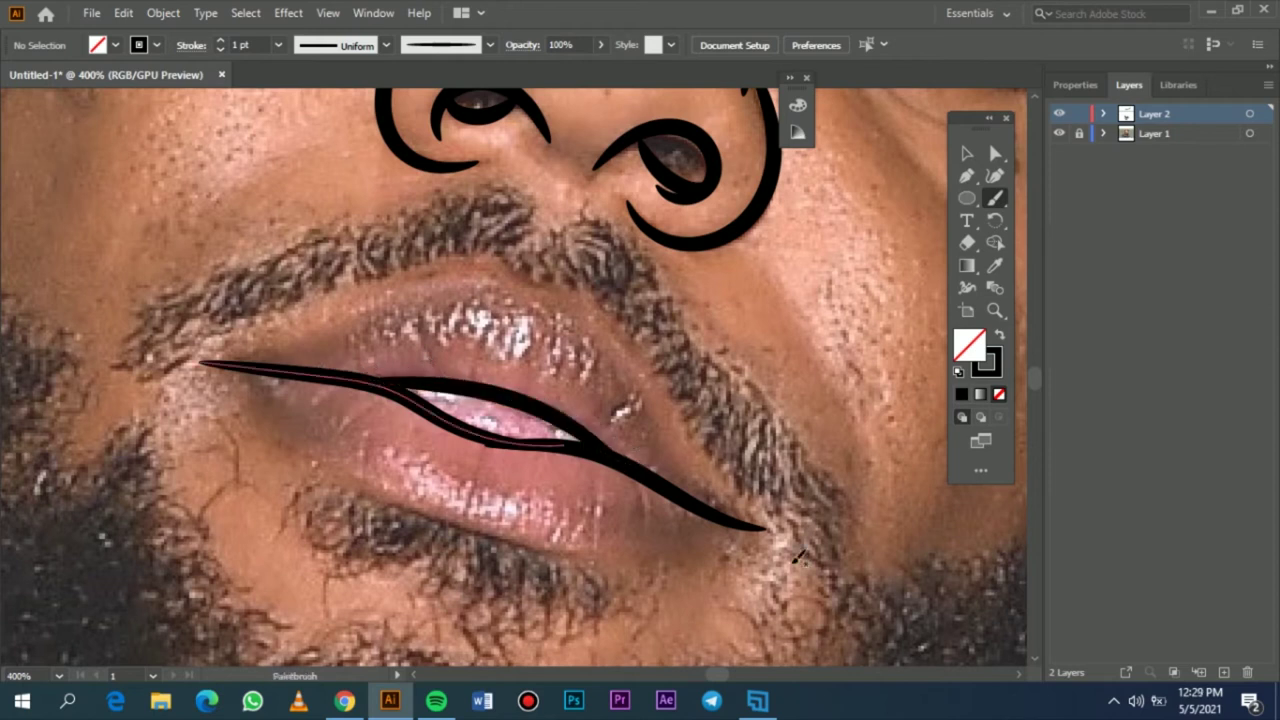
{"action": "mouse_move", "coordinate": [776, 562]}
{"action": "left_mouse_down"}
{"action": "mouse_move", "coordinate": [519, 291]}
{"action": "mouse_move", "coordinate": [196, 378]}
{"action": "left_mouse_up"}
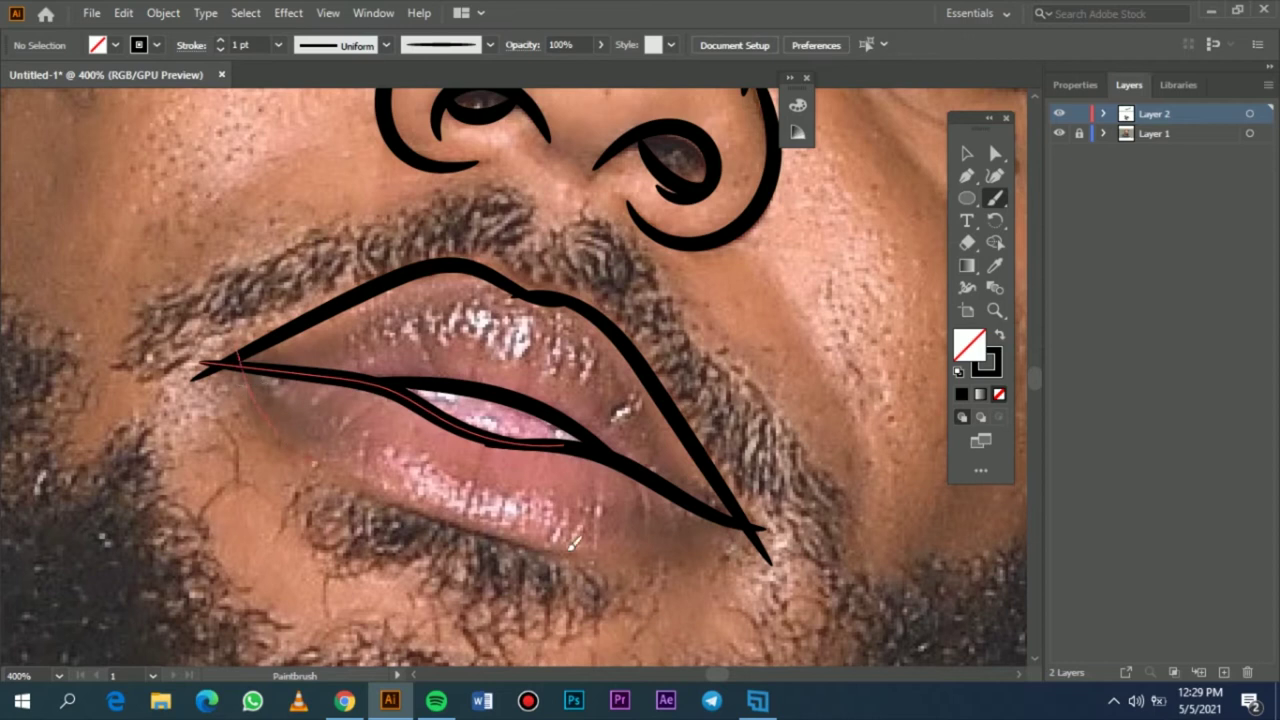
{"action": "left_click_drag", "start_coordinate": [676, 537], "coordinate": [785, 522]}
- Expand the appearance of the new mouth strokes and divide them where they overlap with Pathfinder
{"action": "key", "text": "v"}
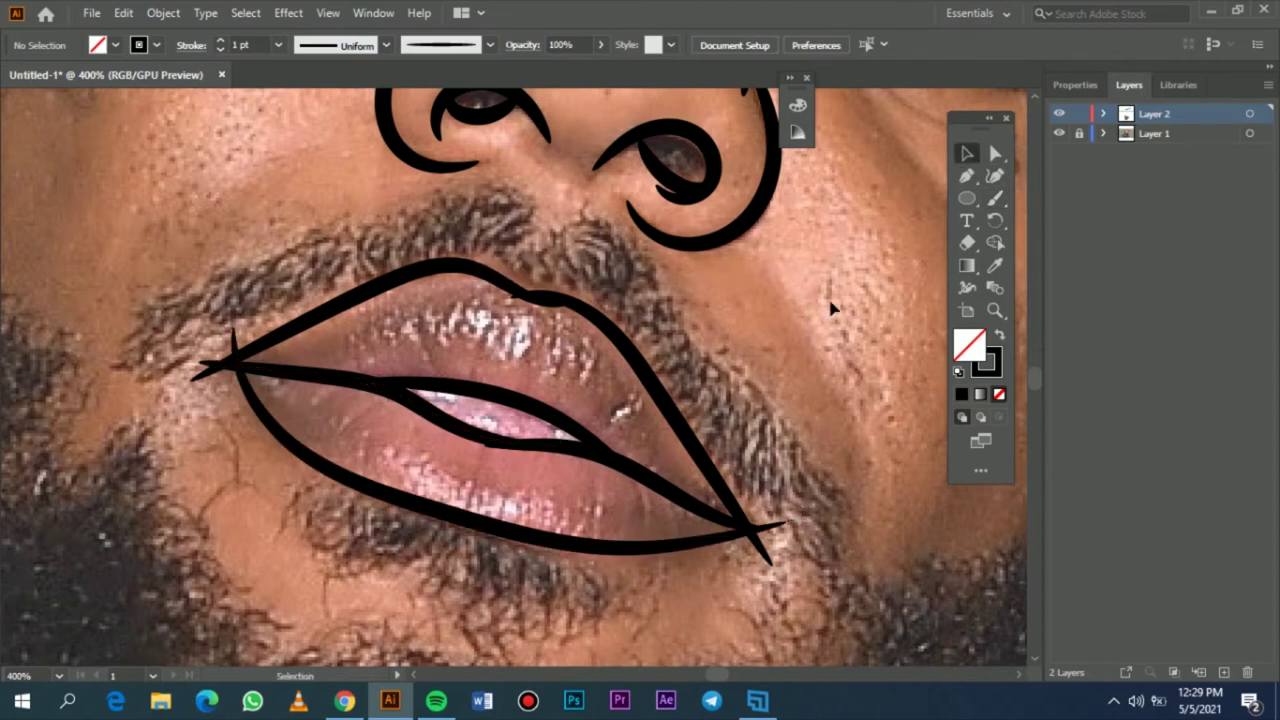
{"action": "key", "text": "ctrl+a"}
{"action": "left_click", "coordinate": [163, 13]}
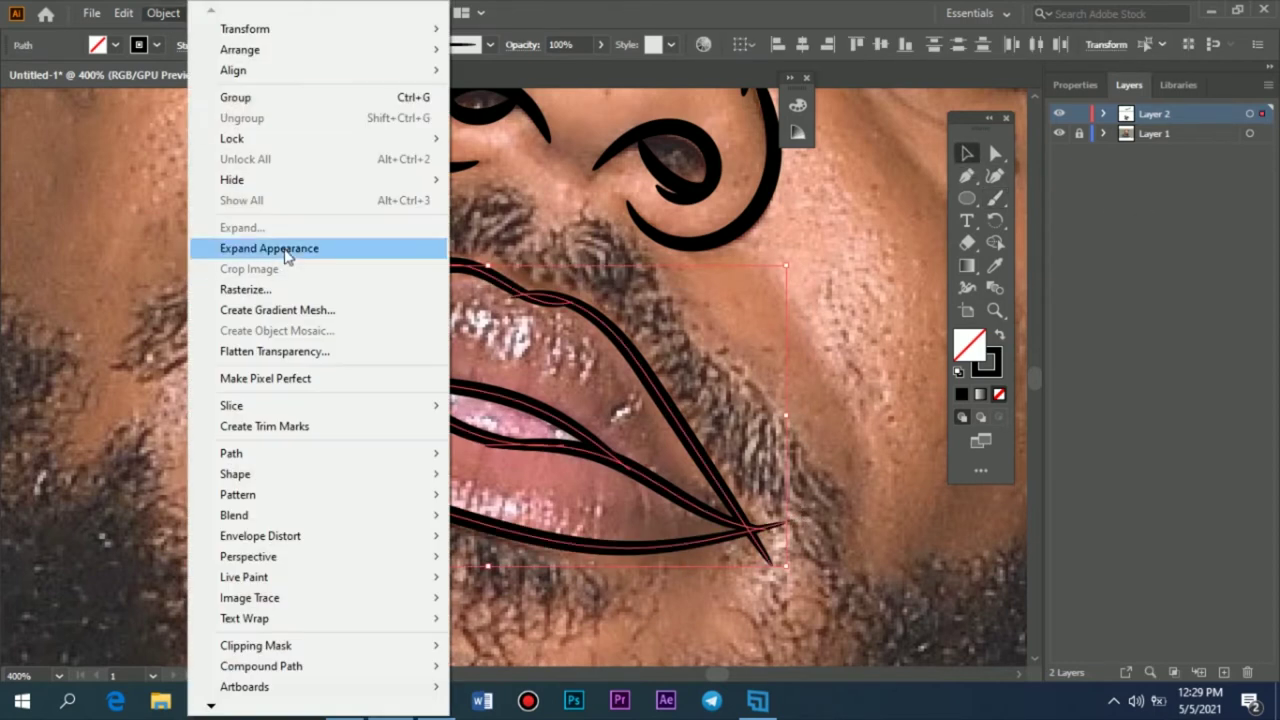
{"action": "left_click", "coordinate": [230, 250]}
{"action": "left_click", "coordinate": [1075, 84]}
{"action": "left_click", "coordinate": [997, 583]}
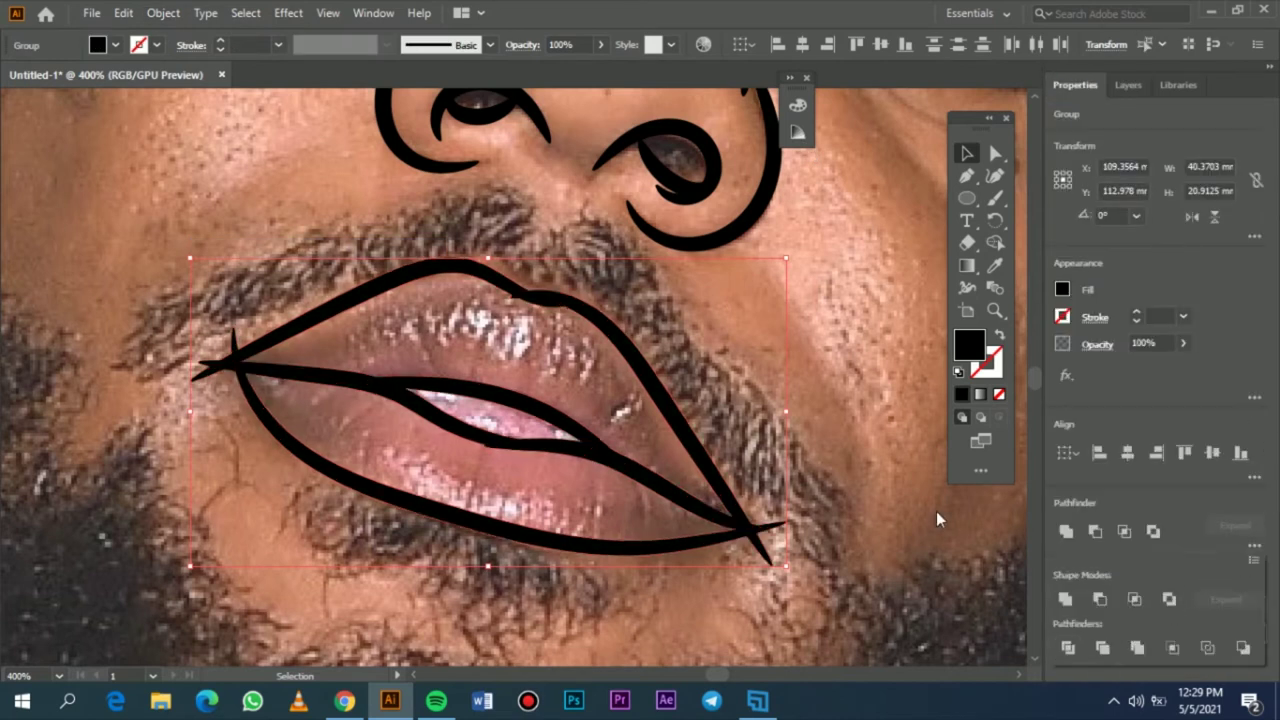
- Isolate the divided mouth group and delete the stroke ends overshooting both corners of the mouth
{"action": "double_click", "coordinate": [768, 532]}
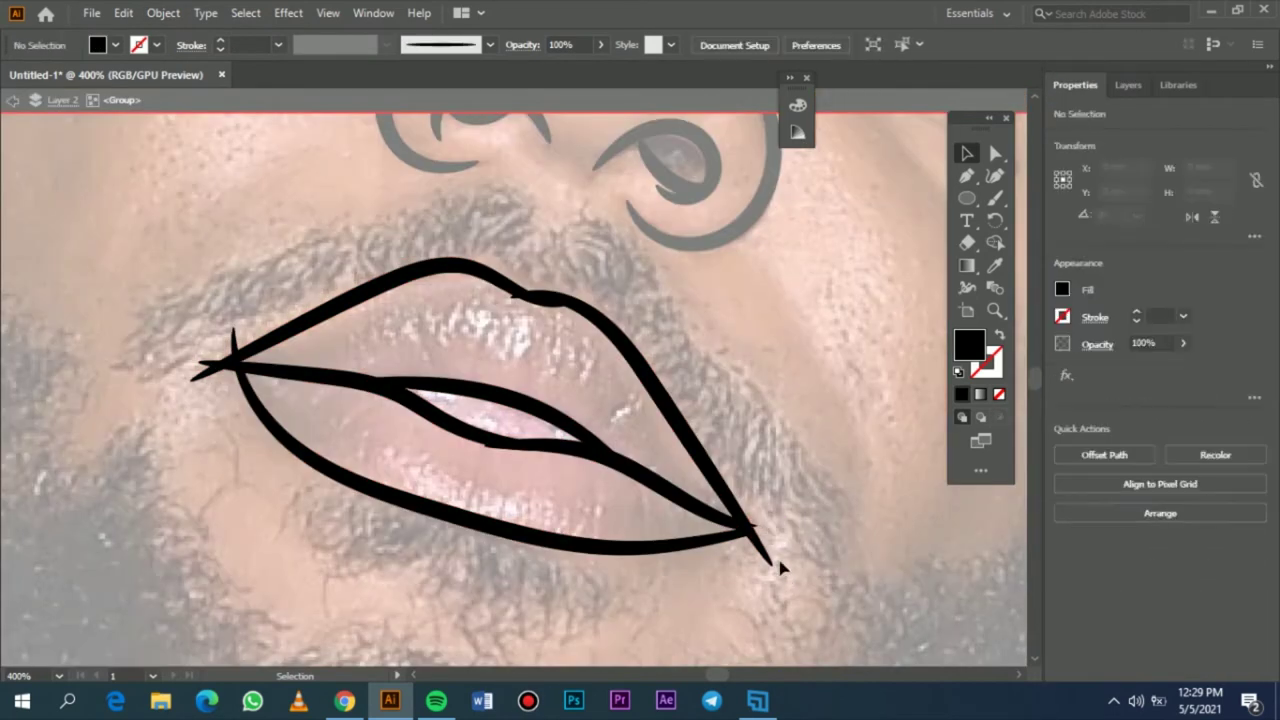
{"action": "left_click", "coordinate": [758, 540]}
{"action": "key", "text": "Delete"}
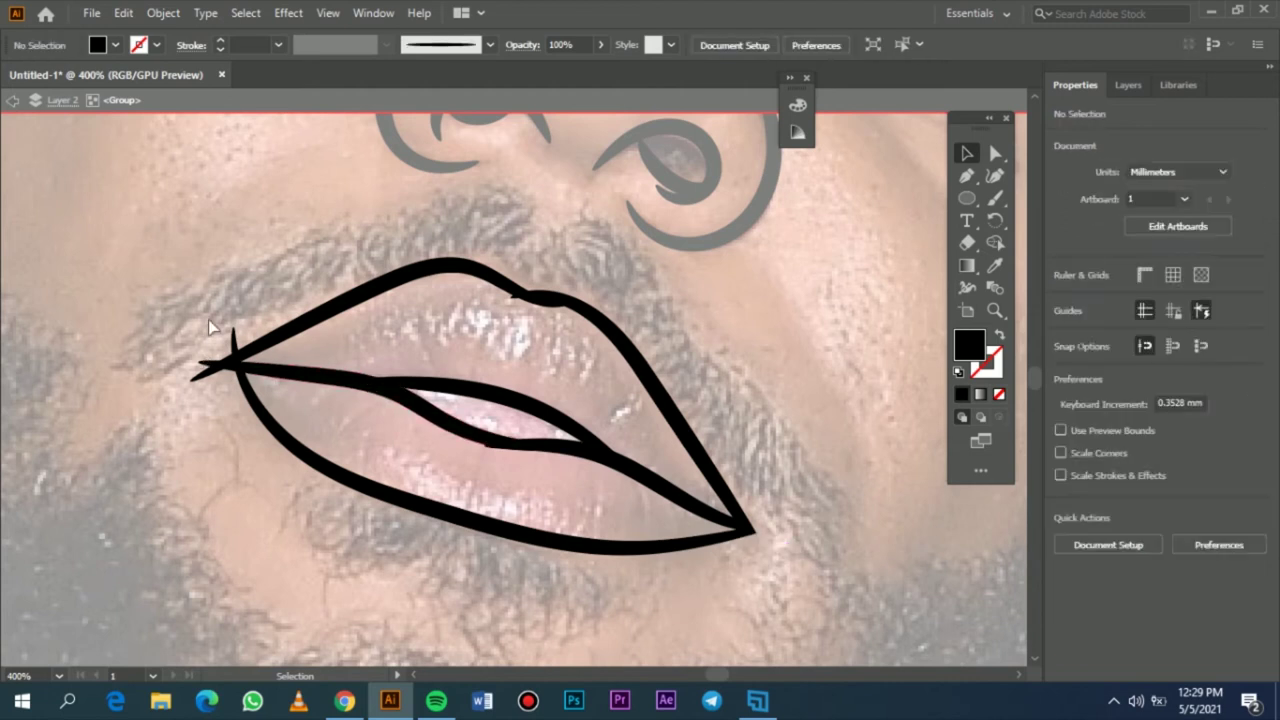
{"action": "left_click", "coordinate": [220, 362]}
{"action": "key", "text": "Delete"}
- Delete the small leftover pieces at the dip of the upper lip and on the lower edge of the mouth opening
{"action": "left_click", "coordinate": [514, 297]}
{"action": "key", "text": "Delete"}
{"action": "left_click", "coordinate": [550, 304]}
{"action": "key", "text": "Delete"}
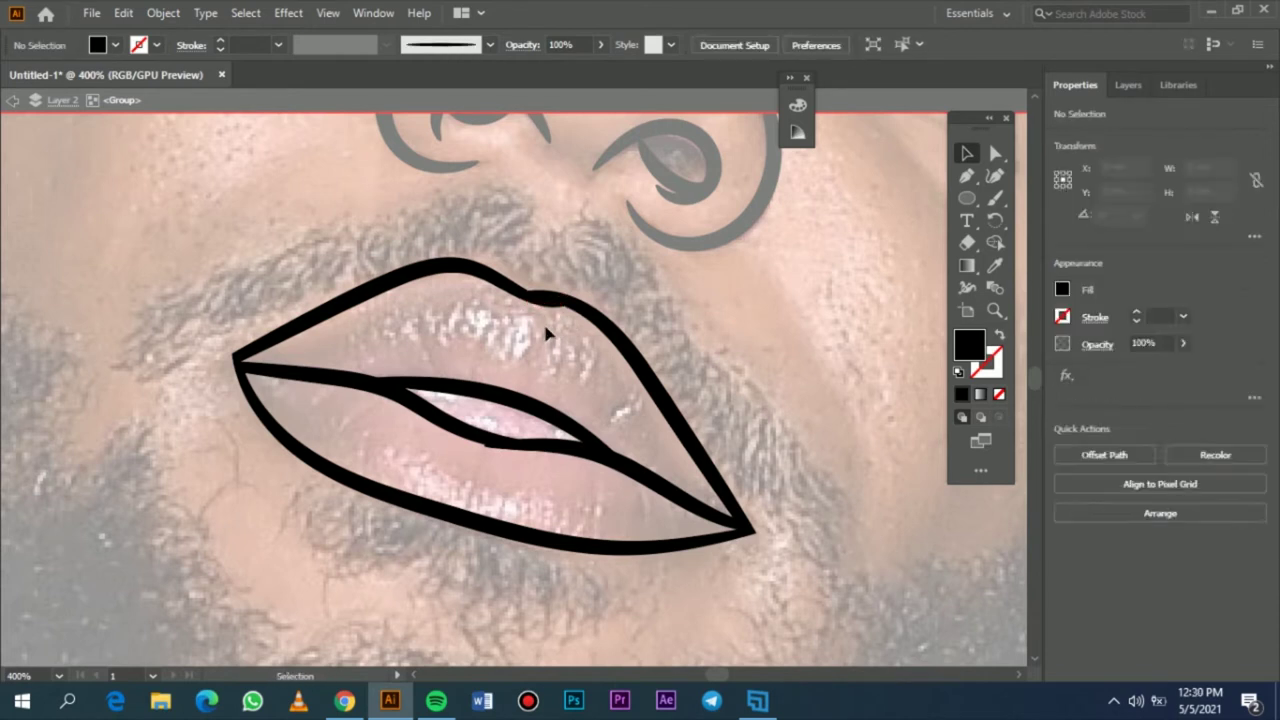
{"action": "scroll", "coordinate": [505, 428], "scroll_direction": "up", "scroll_amount": 3}
{"action": "left_click", "coordinate": [465, 474]}
{"action": "key", "text": "Delete"}
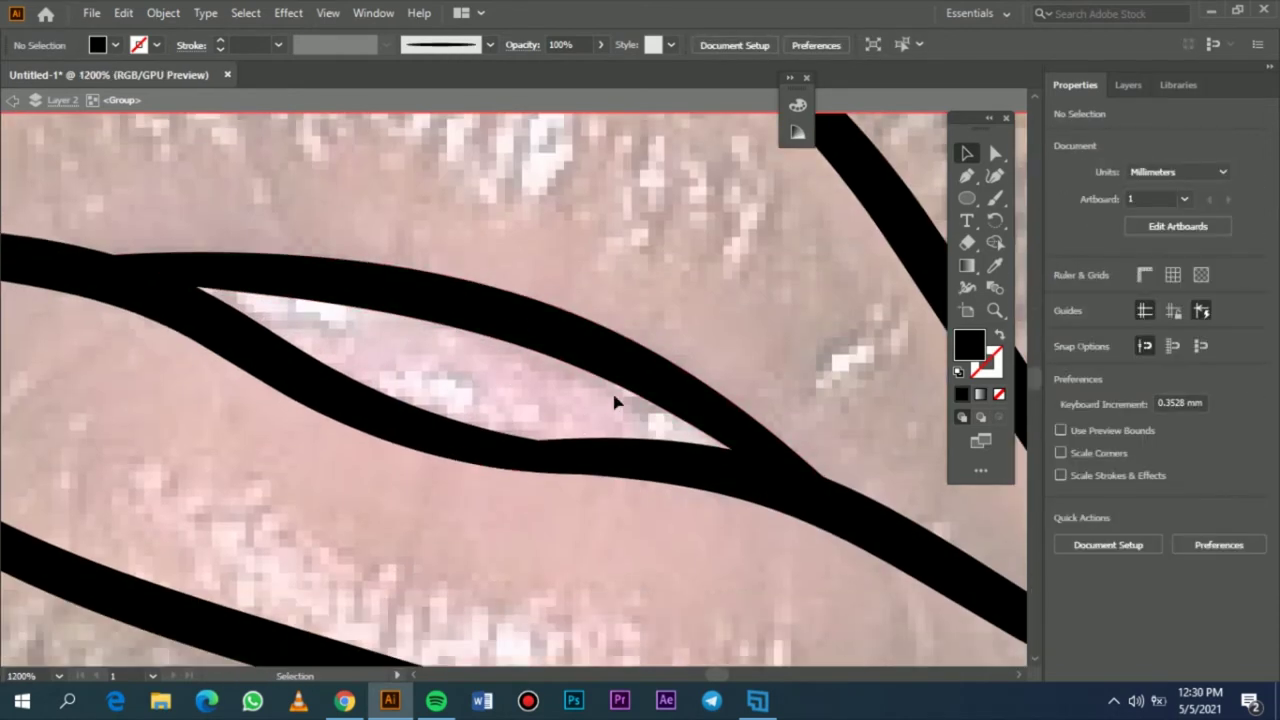
- Paint two crease lines under the left eye with a black 0.5 pt stroke and no fill
{"action": "key", "text": "ctrl+0"}
{"action": "scroll", "coordinate": [517, 285], "scroll_direction": "up", "scroll_amount": 6}
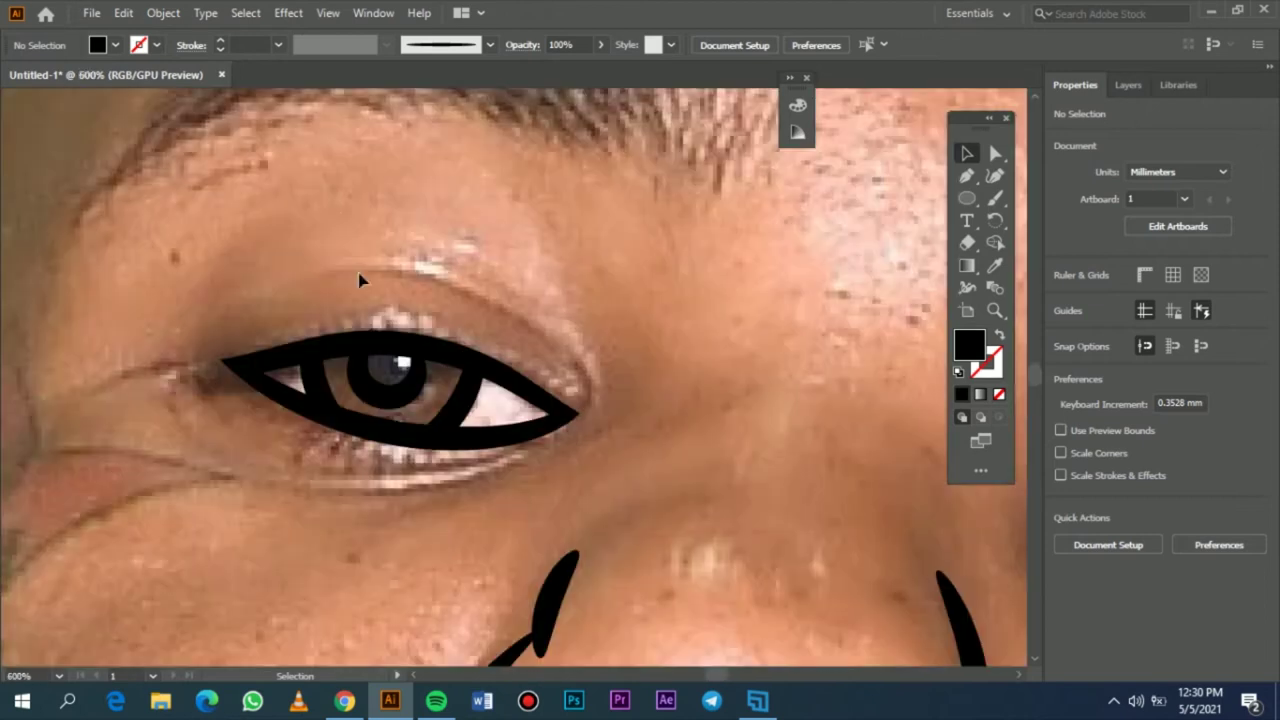
{"action": "key", "text": "b"}
{"action": "key", "text": "shift+x"}
{"action": "left_click", "coordinate": [279, 45]}
{"action": "left_click", "coordinate": [308, 85]}
{"action": "mouse_move", "coordinate": [554, 429]}
{"action": "left_mouse_down"}
{"action": "mouse_move", "coordinate": [252, 457]}
{"action": "mouse_move", "coordinate": [458, 499]}
{"action": "left_mouse_up"}
{"action": "key", "text": "ctrl+z"}
{"action": "mouse_move", "coordinate": [562, 424]}
{"action": "left_mouse_down"}
{"action": "mouse_move", "coordinate": [502, 458]}
{"action": "mouse_move", "coordinate": [201, 446]}
{"action": "left_mouse_up"}
{"action": "key", "text": "ctrl+z"}
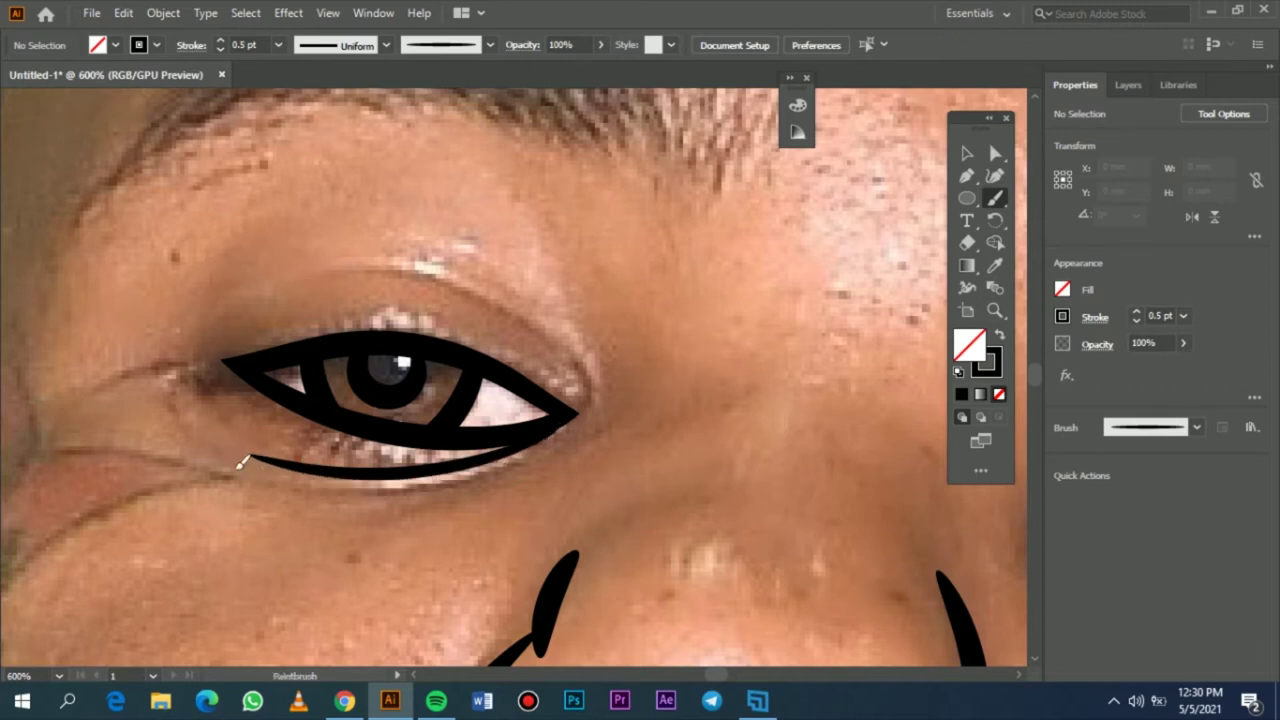
{"action": "left_click_drag", "start_coordinate": [570, 416], "coordinate": [243, 473]}
- Paint the eyelid crease lines above the left eye, starting from its inner corner
{"action": "scroll", "coordinate": [575, 510], "scroll_direction": "up", "scroll_amount": 2}
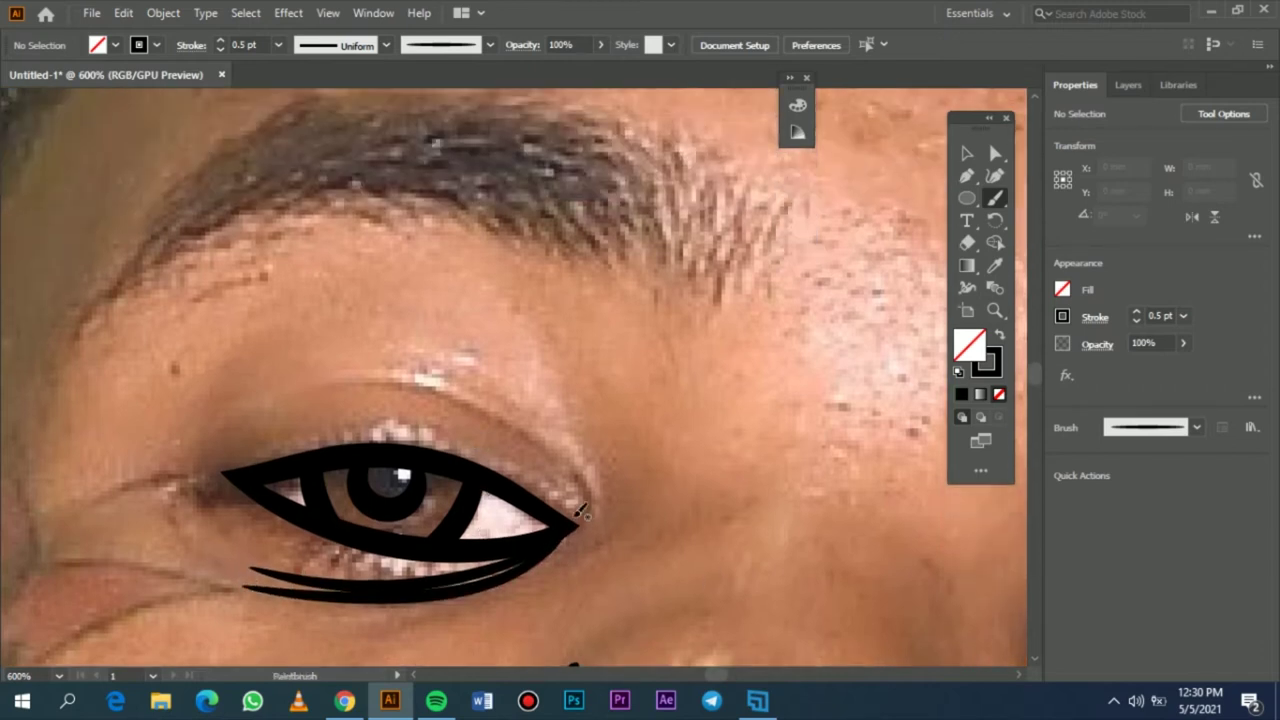
{"action": "mouse_move", "coordinate": [577, 524]}
{"action": "left_mouse_down"}
{"action": "mouse_move", "coordinate": [326, 371]}
{"action": "mouse_move", "coordinate": [494, 394]}
{"action": "left_mouse_up"}
{"action": "scroll", "coordinate": [543, 440], "scroll_direction": "down", "scroll_amount": 3}
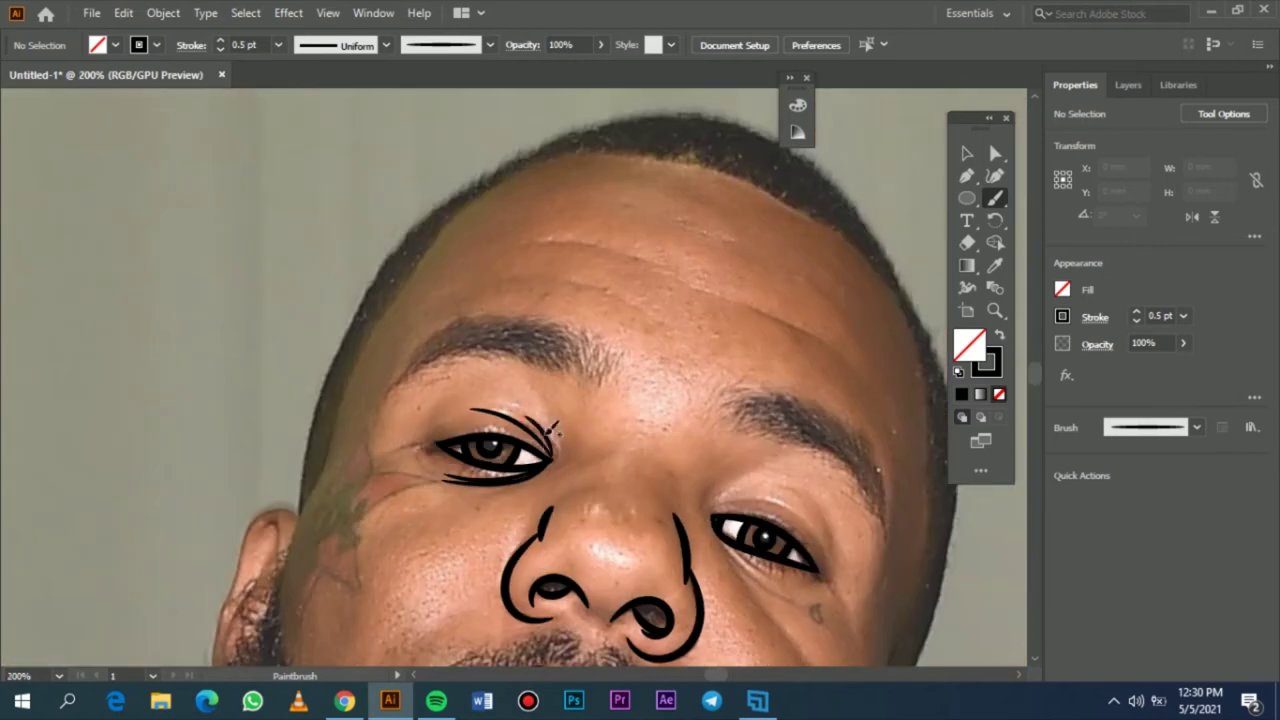
- Paint the two curved crease lines under the right eye
{"action": "scroll", "coordinate": [545, 436], "scroll_direction": "right", "scroll_amount": 2}
{"action": "scroll", "coordinate": [545, 440], "scroll_direction": "right", "scroll_amount": 2}
{"action": "scroll", "coordinate": [491, 509], "scroll_direction": "down", "scroll_amount": 3}
{"action": "scroll", "coordinate": [420, 425], "scroll_direction": "up", "scroll_amount": 3}
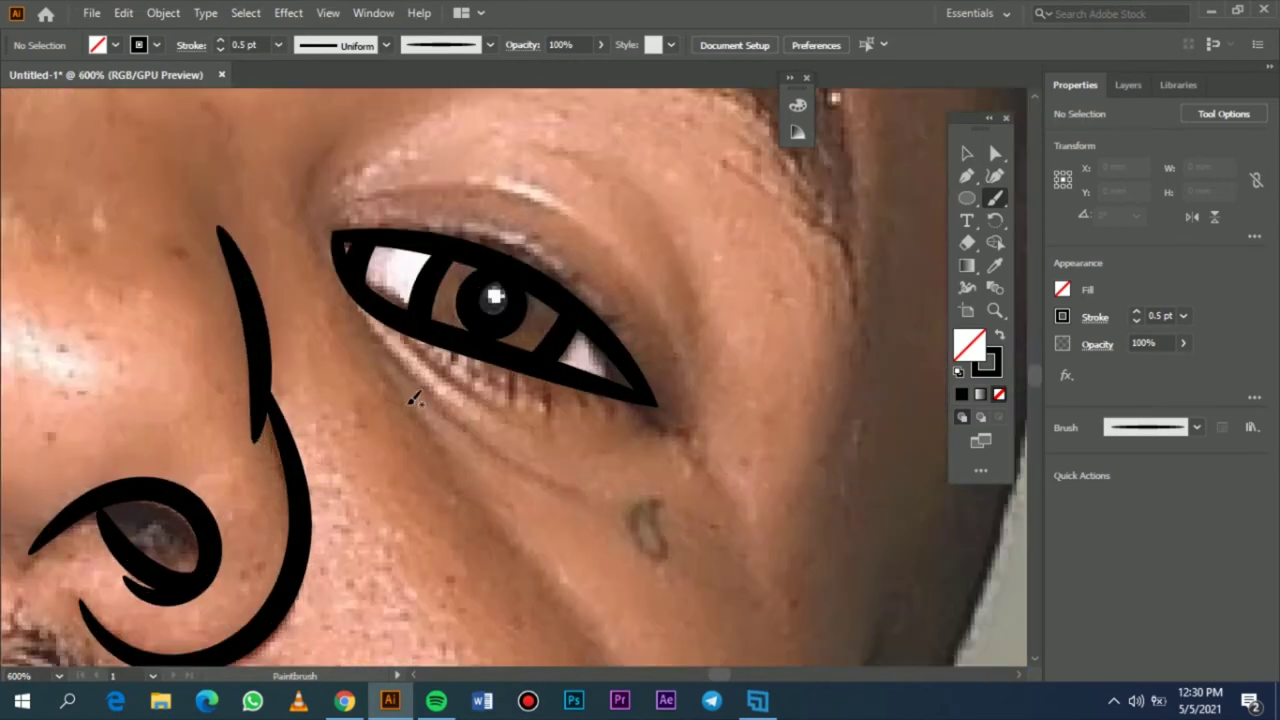
{"action": "left_click_drag", "start_coordinate": [362, 320], "coordinate": [610, 505]}
{"action": "left_click_drag", "start_coordinate": [406, 338], "coordinate": [582, 452]}
{"action": "scroll", "coordinate": [424, 258], "scroll_direction": "down", "scroll_amount": 3}
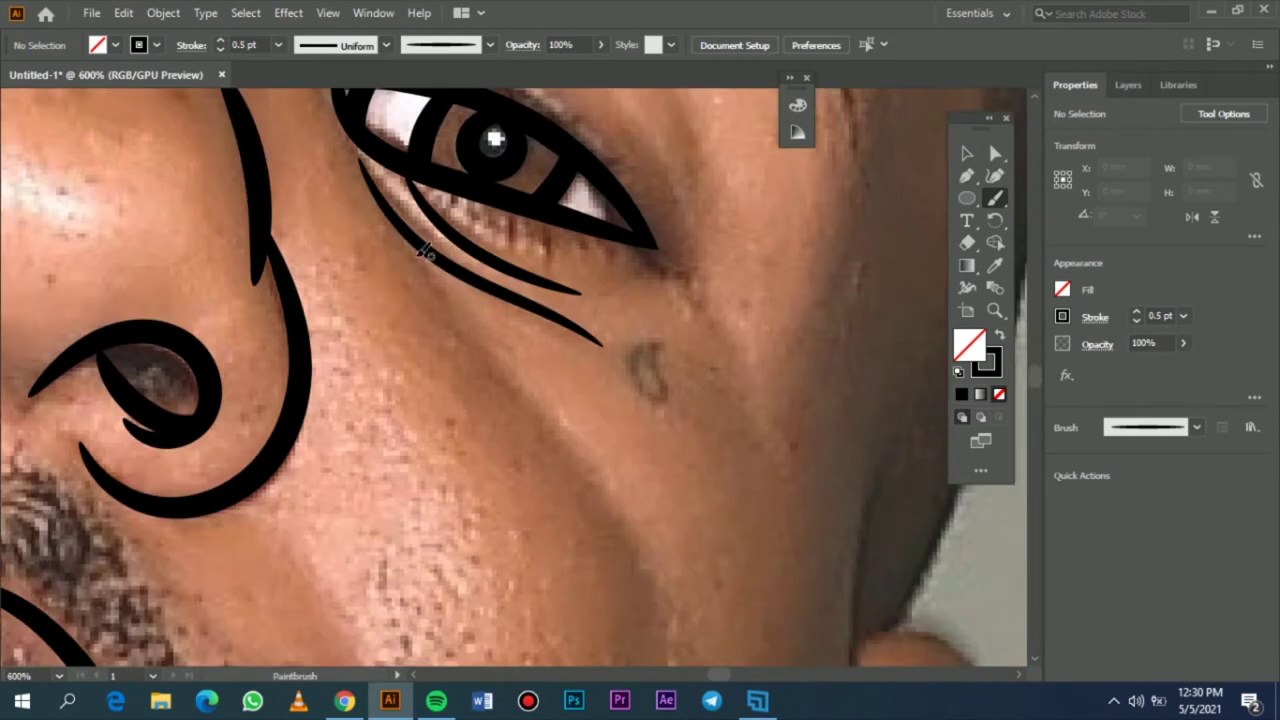
- Paint the eyelid crease above the right eye and a short line beside its outer end
{"action": "scroll", "coordinate": [507, 376], "scroll_direction": "up", "scroll_amount": 5}
{"action": "mouse_move", "coordinate": [368, 362]}
{"action": "left_mouse_down"}
{"action": "mouse_move", "coordinate": [407, 372]}
{"action": "mouse_move", "coordinate": [688, 588]}
{"action": "left_mouse_up"}
{"action": "left_click_drag", "start_coordinate": [645, 413], "coordinate": [690, 527]}
{"action": "key", "text": "ctrl+z"}
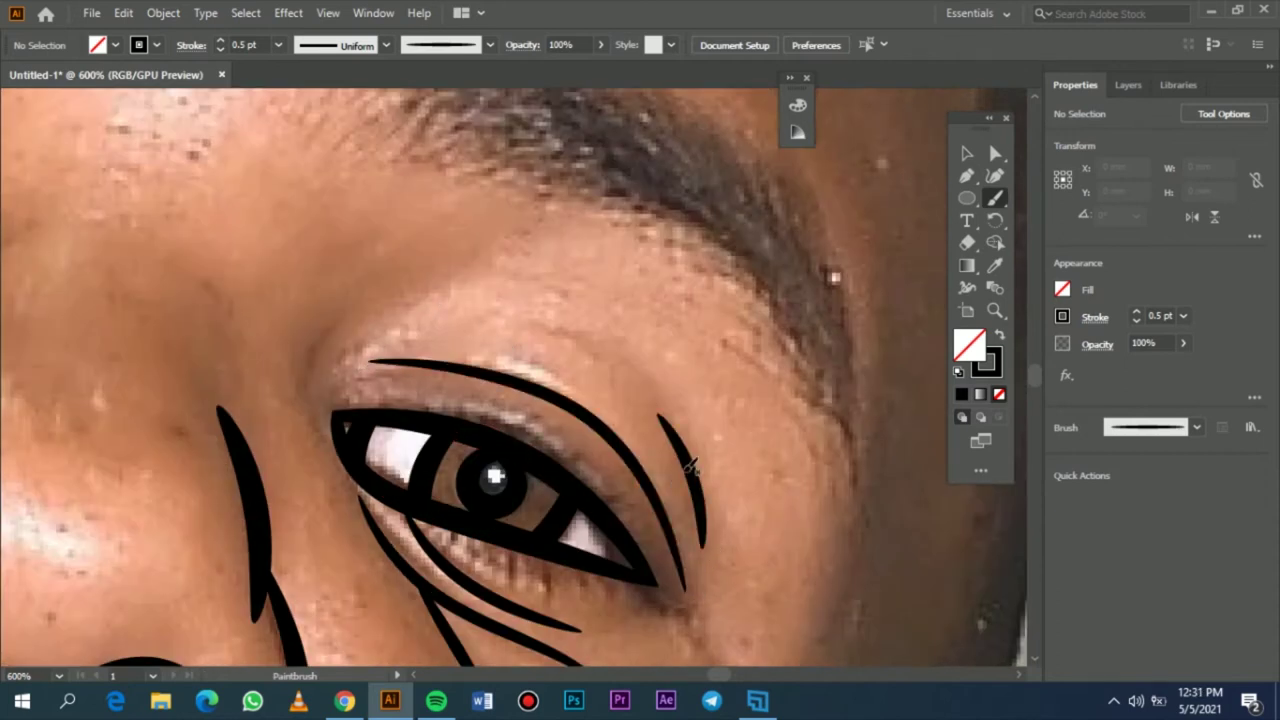
{"action": "left_click_drag", "start_coordinate": [657, 414], "coordinate": [689, 558]}
- Trace the small teardrop-shaped tattoo below the outer corner of the right eye
{"action": "scroll", "coordinate": [686, 554], "scroll_direction": "down", "scroll_amount": 4}
{"action": "scroll", "coordinate": [650, 565], "scroll_direction": "left", "scroll_amount": 2}
{"action": "scroll", "coordinate": [582, 585], "scroll_direction": "down", "scroll_amount": 2}
{"action": "scroll", "coordinate": [586, 580], "scroll_direction": "down", "scroll_amount": 2}
{"action": "scroll", "coordinate": [584, 560], "scroll_direction": "right", "scroll_amount": 2}
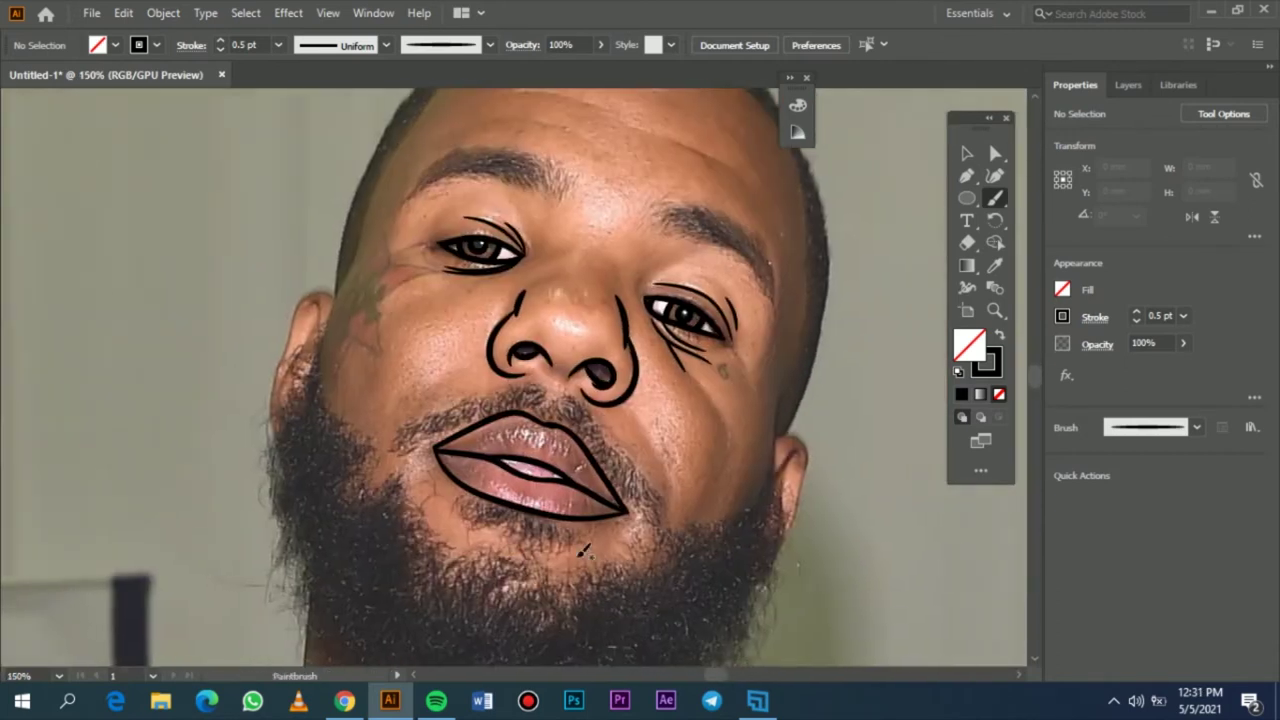
{"action": "scroll", "coordinate": [584, 551], "scroll_direction": "up", "scroll_amount": 1}
{"action": "scroll", "coordinate": [584, 551], "scroll_direction": "up", "scroll_amount": 1}
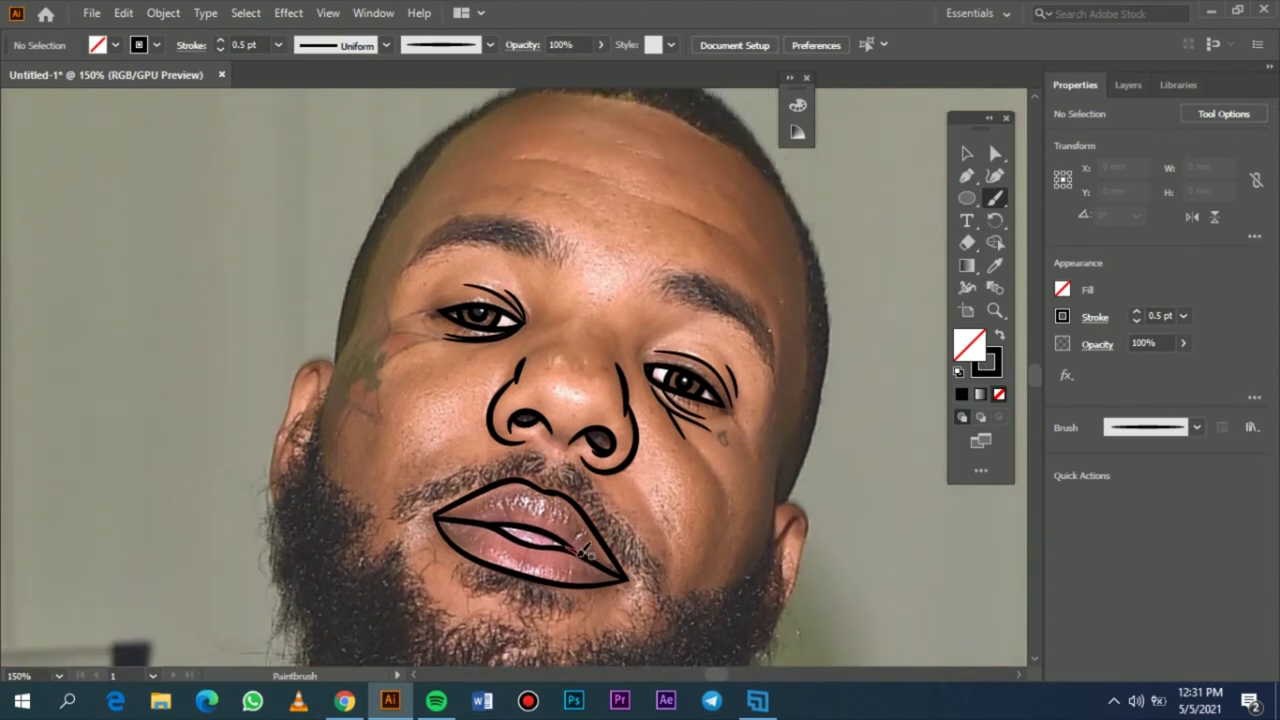
{"action": "scroll", "coordinate": [548, 506], "scroll_direction": "down", "scroll_amount": 1}
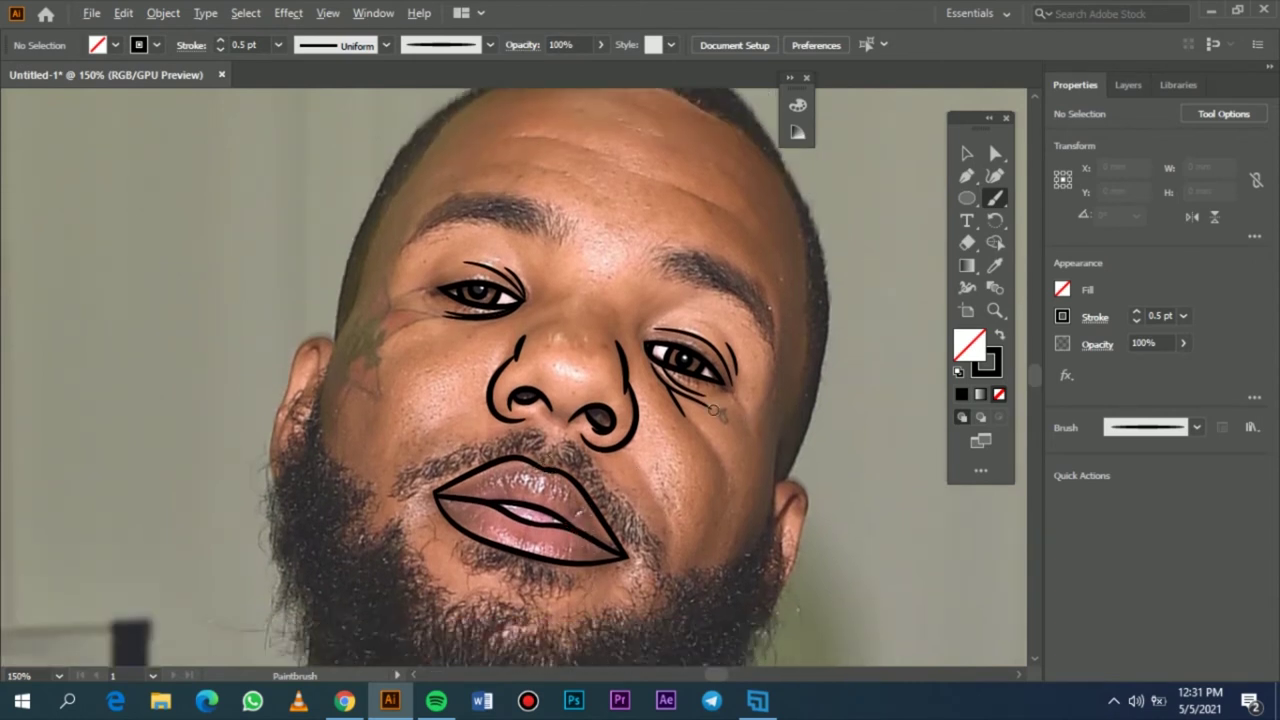
{"action": "scroll", "coordinate": [718, 410], "scroll_direction": "up", "scroll_amount": 4}
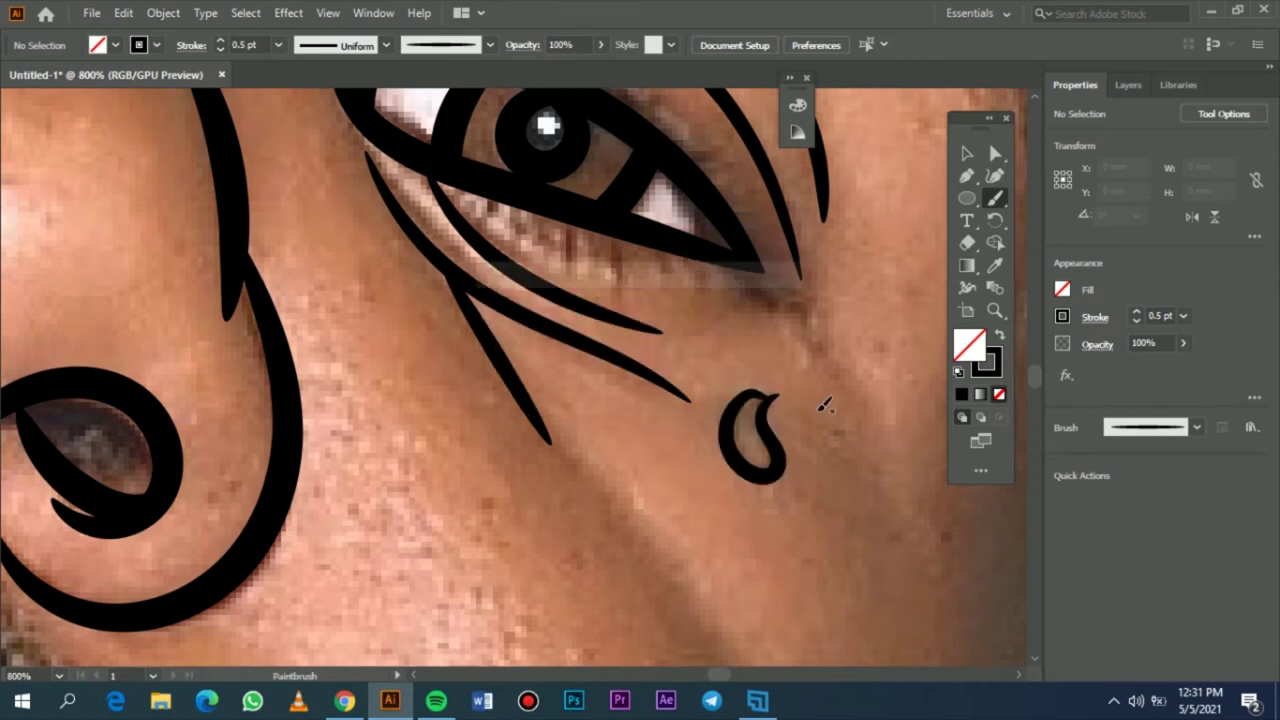
- Trace the edges of the star tattoo beside the left eye, down to its lower points on the cheek
{"action": "scroll", "coordinate": [796, 429], "scroll_direction": "down", "scroll_amount": 7}
{"action": "scroll", "coordinate": [536, 420], "scroll_direction": "up", "scroll_amount": 4}
{"action": "scroll", "coordinate": [534, 420], "scroll_direction": "up", "scroll_amount": 2}
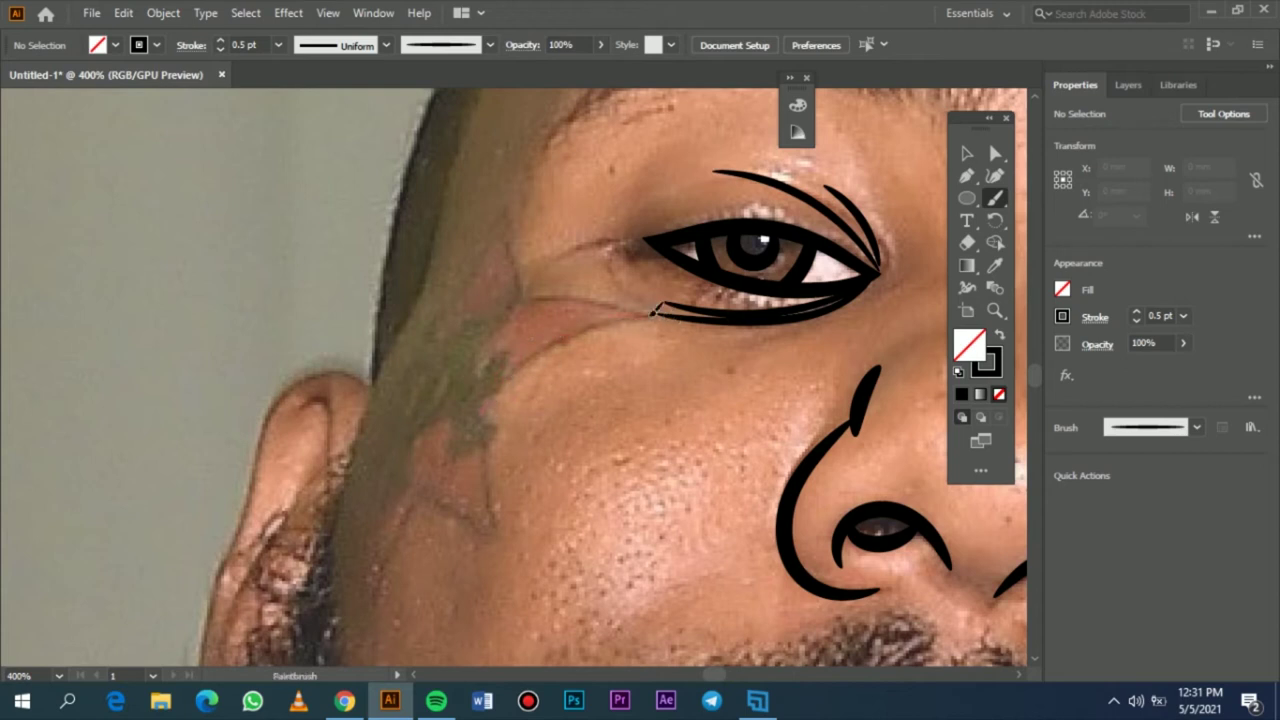
{"action": "left_click_drag", "start_coordinate": [480, 412], "coordinate": [652, 314]}
{"action": "left_click_drag", "start_coordinate": [533, 297], "coordinate": [521, 295]}
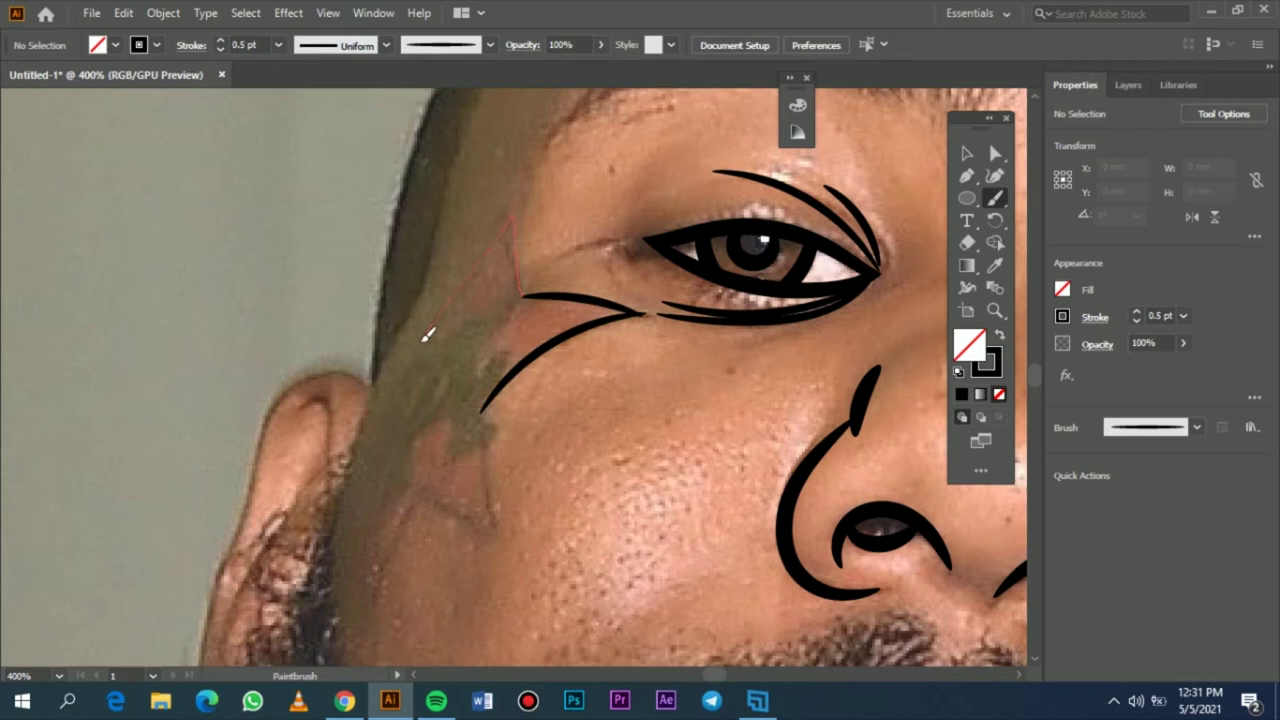
{"action": "left_click_drag", "start_coordinate": [410, 380], "coordinate": [406, 380]}
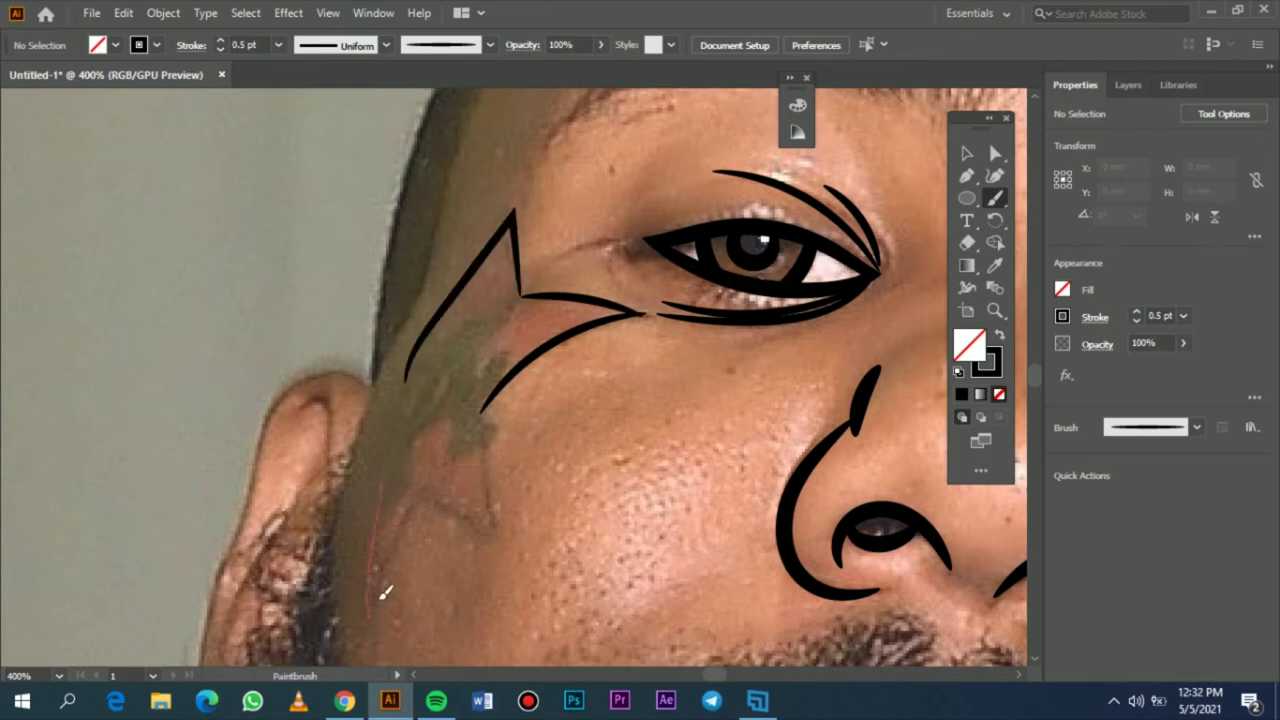
- Hide the photo on Layer 1 briefly to check the line art at full-artboard view, and show it again
{"action": "key", "text": "ctrl+0"}
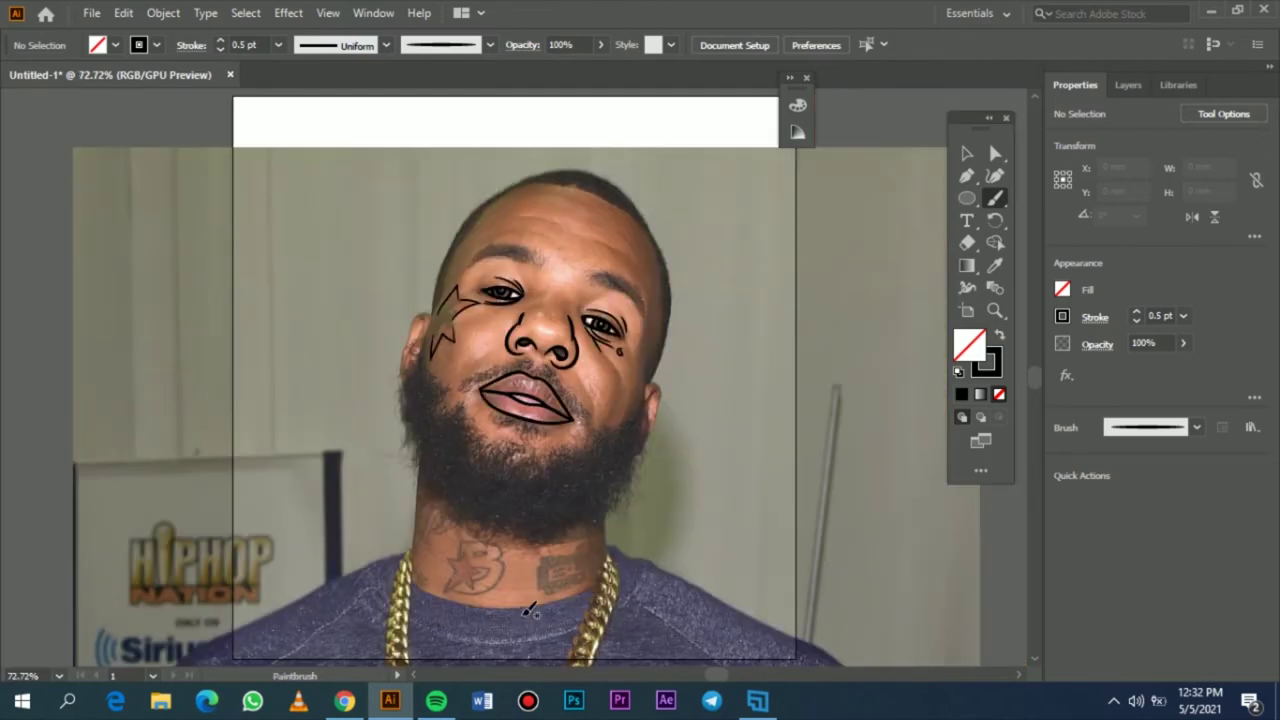
{"action": "left_click", "coordinate": [1127, 85]}
{"action": "left_click", "coordinate": [1060, 134]}
{"action": "left_click", "coordinate": [1060, 134]}
- Set the stroke weight to 1 pt and trace the outer contour and inner folds of the left ear
{"action": "scroll", "coordinate": [435, 292], "scroll_direction": "up", "scroll_amount": 5}
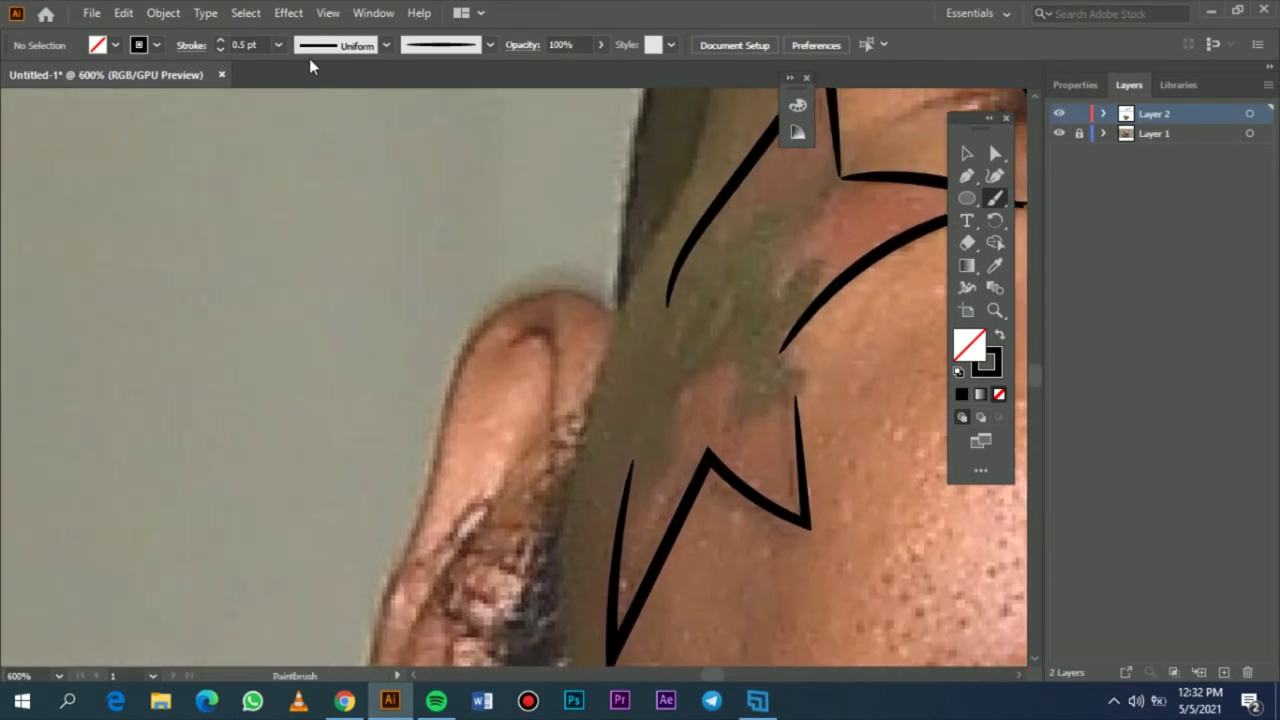
{"action": "left_click", "coordinate": [278, 45]}
{"action": "left_click", "coordinate": [300, 126]}
{"action": "scroll", "coordinate": [537, 222], "scroll_direction": "down", "scroll_amount": 3}
{"action": "scroll", "coordinate": [645, 222], "scroll_direction": "down", "scroll_amount": 2}
{"action": "scroll", "coordinate": [643, 214], "scroll_direction": "up", "scroll_amount": 1}
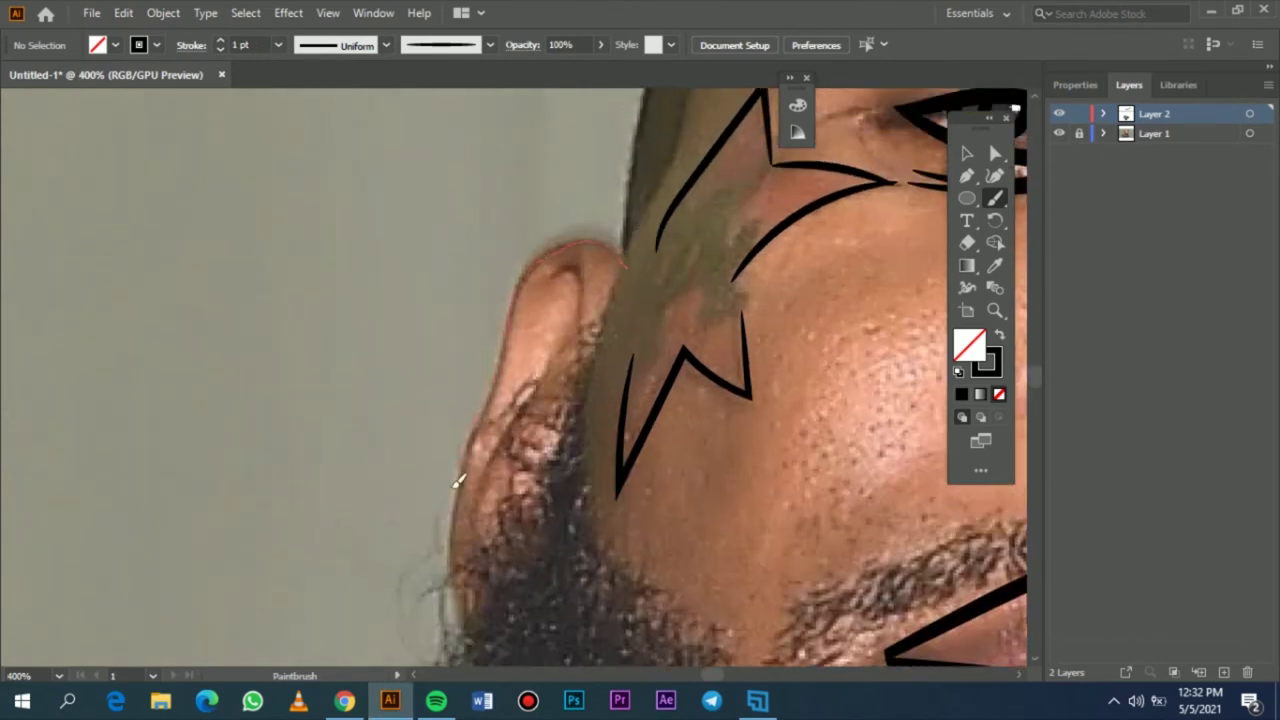
{"action": "left_click_drag", "start_coordinate": [460, 467], "coordinate": [481, 657]}
{"action": "scroll", "coordinate": [528, 555], "scroll_direction": "down", "scroll_amount": 1}
{"action": "left_click_drag", "start_coordinate": [581, 343], "coordinate": [548, 239]}
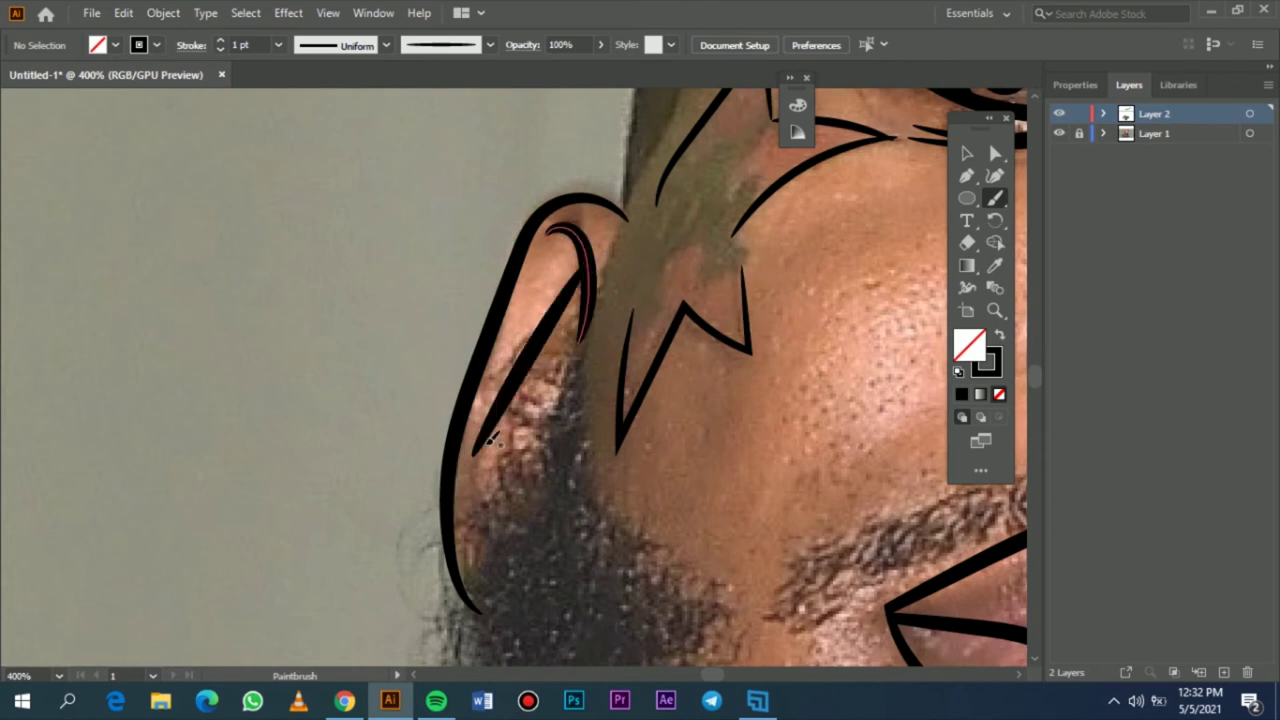
- Trace the inner folds and outer contour of the right ear
{"action": "key", "text": "ctrl+1"}
{"action": "scroll", "coordinate": [484, 458], "scroll_direction": "right", "scroll_amount": 3}
{"action": "scroll", "coordinate": [598, 519], "scroll_direction": "up", "scroll_amount": 5}
{"action": "scroll", "coordinate": [480, 515], "scroll_direction": "down", "scroll_amount": 3}
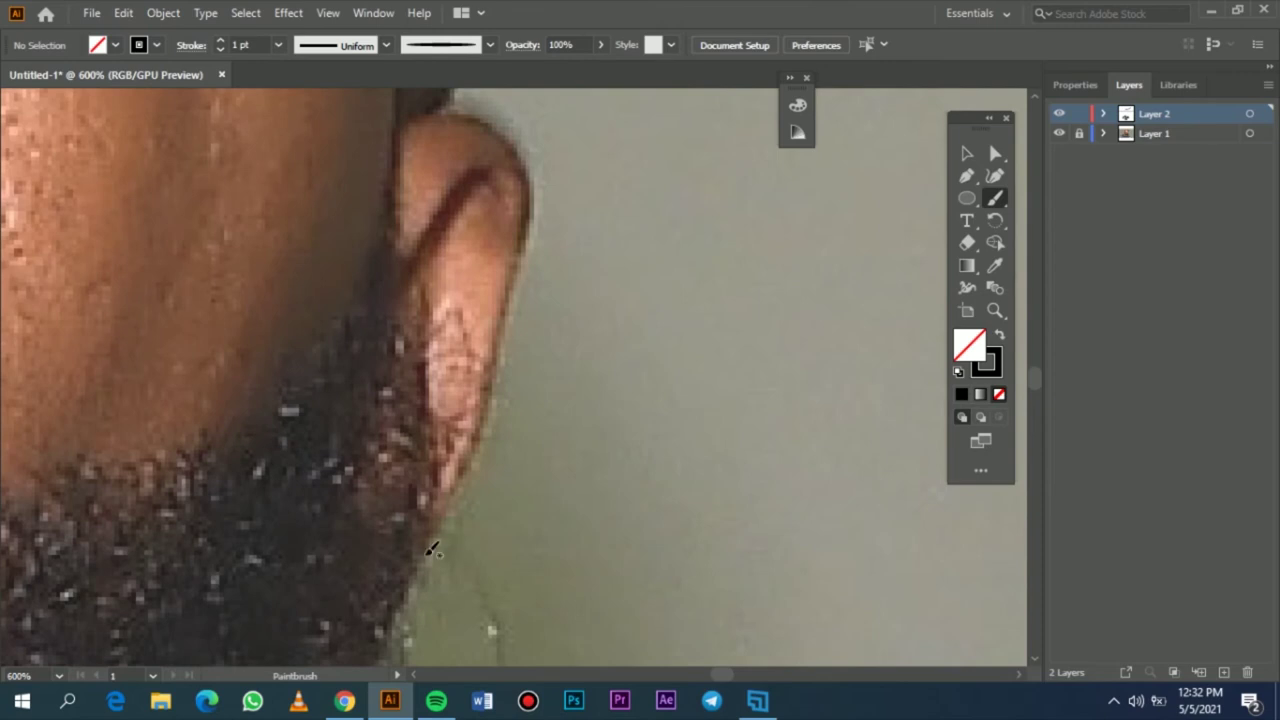
{"action": "scroll", "coordinate": [424, 537], "scroll_direction": "down", "scroll_amount": 1}
{"action": "scroll", "coordinate": [424, 537], "scroll_direction": "left", "scroll_amount": 1}
{"action": "mouse_move", "coordinate": [444, 394]}
{"action": "left_mouse_down"}
{"action": "mouse_move", "coordinate": [506, 302]}
{"action": "mouse_move", "coordinate": [517, 331]}
{"action": "left_mouse_up"}
{"action": "scroll", "coordinate": [515, 350], "scroll_direction": "down", "scroll_amount": 2}
{"action": "left_click_drag", "start_coordinate": [429, 522], "coordinate": [448, 496]}
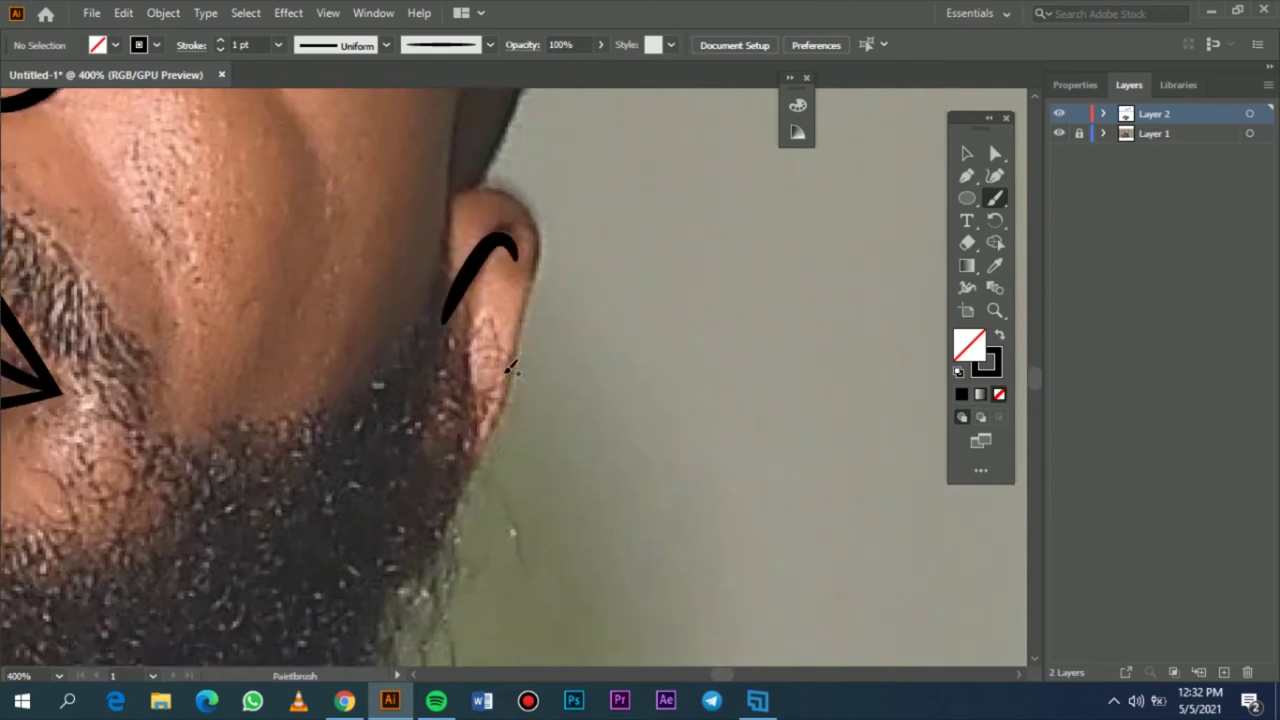
{"action": "left_click_drag", "start_coordinate": [443, 198], "coordinate": [430, 518]}
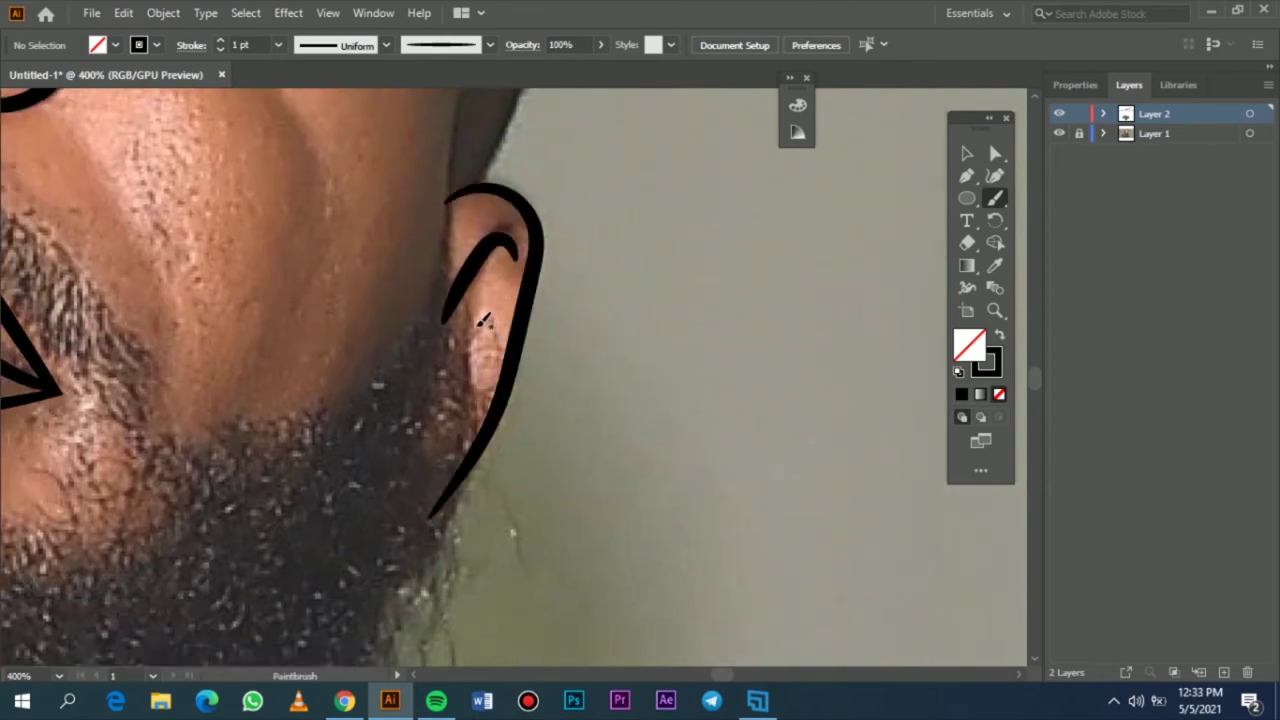
- Hide the photo on Layer 1 to review the facial line art with both ears
{"action": "key", "text": "ctrl+1"}
{"action": "scroll", "coordinate": [437, 393], "scroll_direction": "down", "scroll_amount": 5}
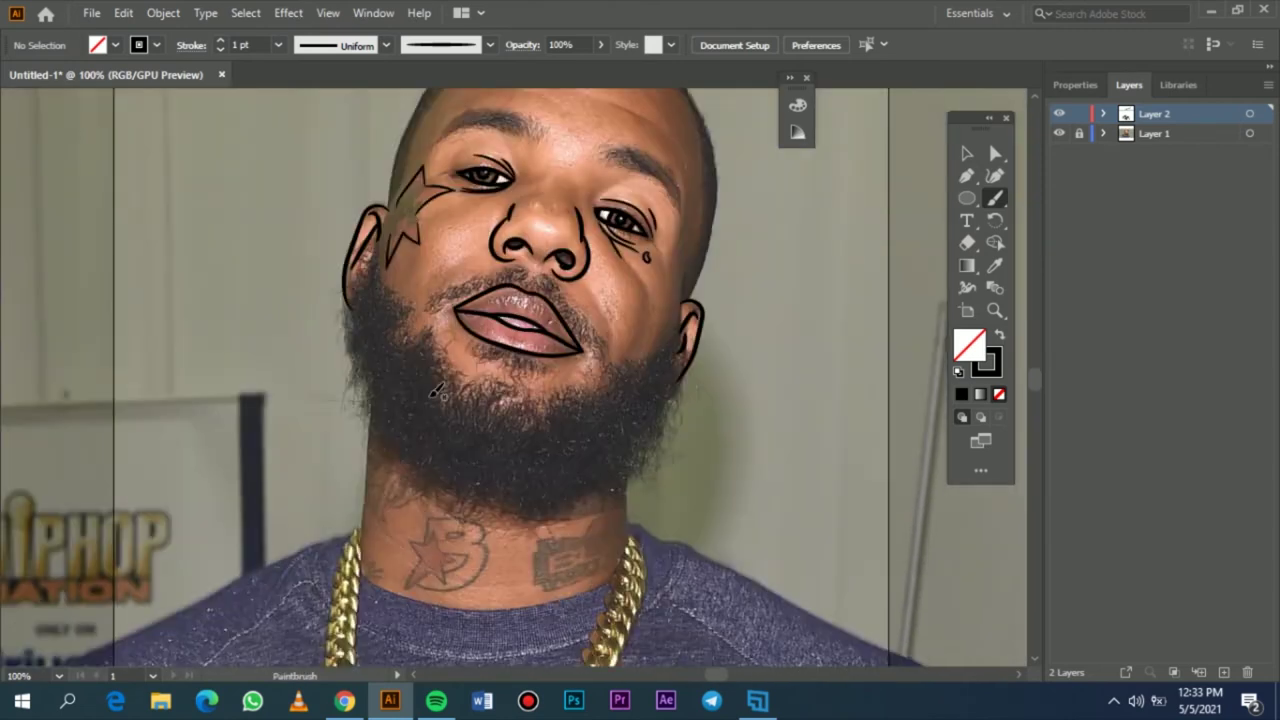
{"action": "scroll", "coordinate": [437, 393], "scroll_direction": "up", "scroll_amount": 3}
{"action": "left_click", "coordinate": [1059, 133]}
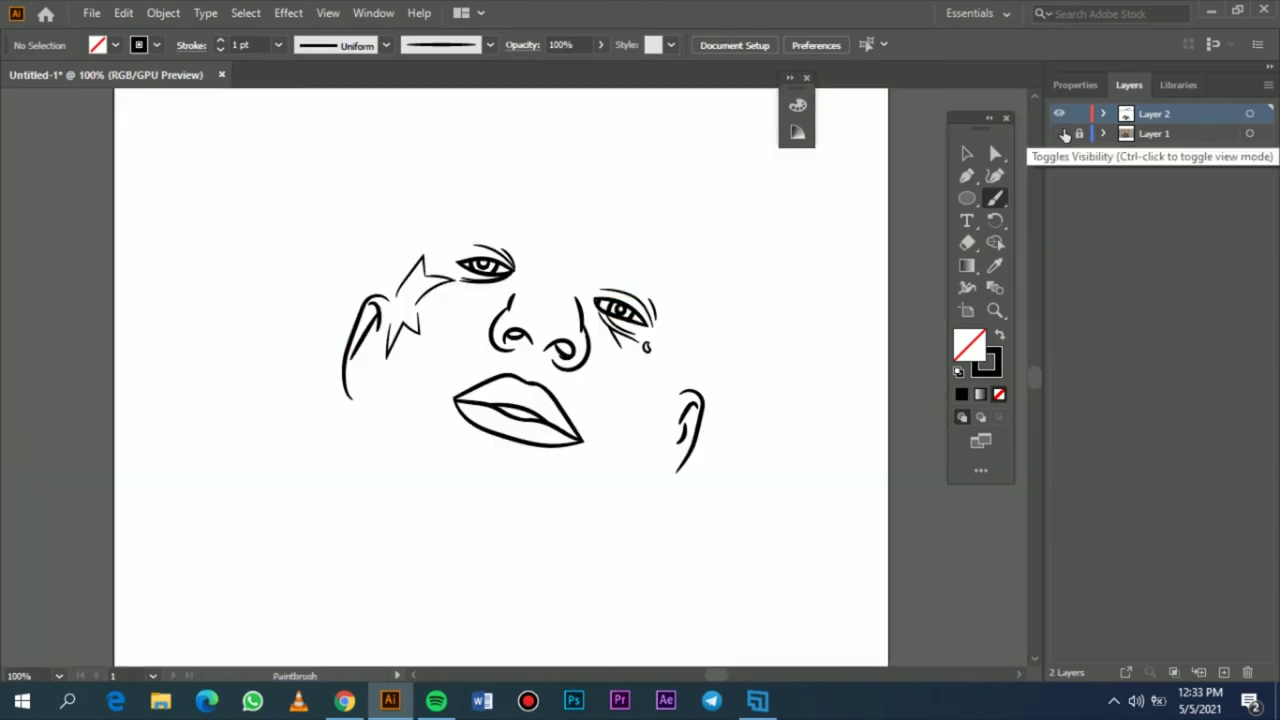
- Show the photo on Layer 1 and draw solid black, stroke-free pupils inside both eyes with the Pencil tool
{"action": "left_click", "coordinate": [1059, 133]}
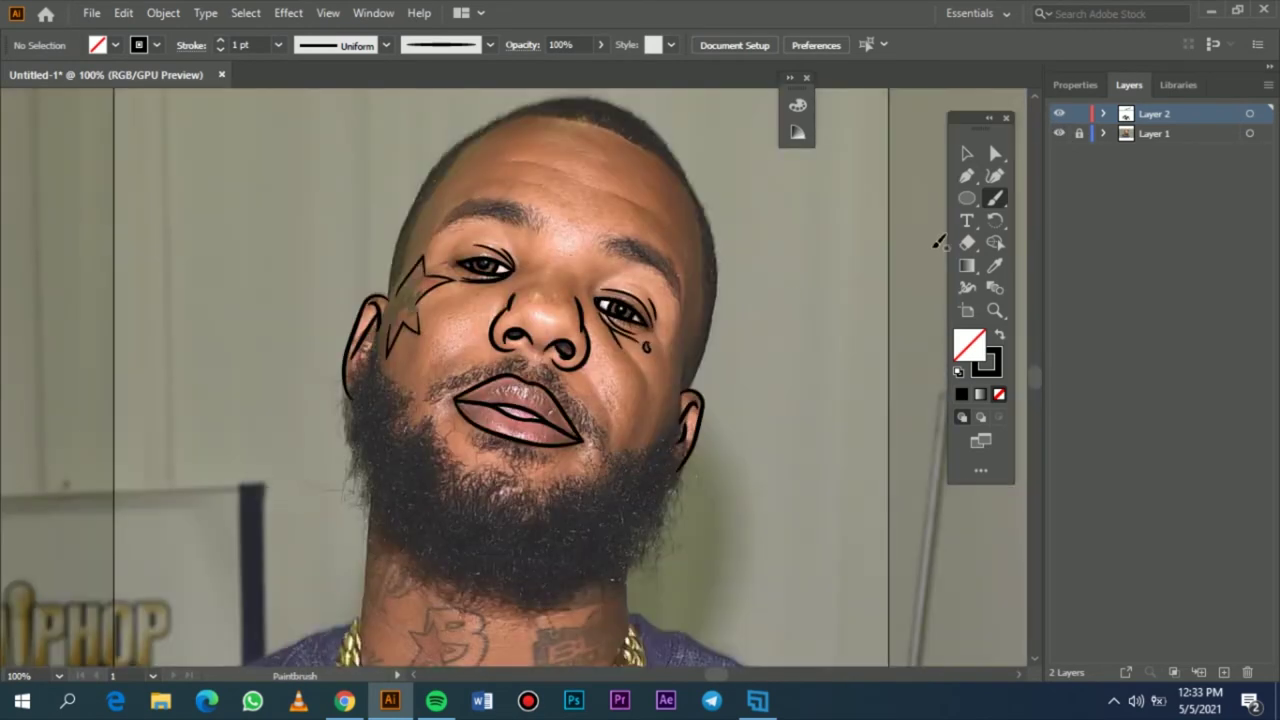
{"action": "left_click", "coordinate": [999, 335]}
{"action": "key", "text": "n"}
{"action": "scroll", "coordinate": [618, 298], "scroll_direction": "up", "scroll_amount": 7}
{"action": "left_click_drag", "start_coordinate": [684, 403], "coordinate": [682, 402]}
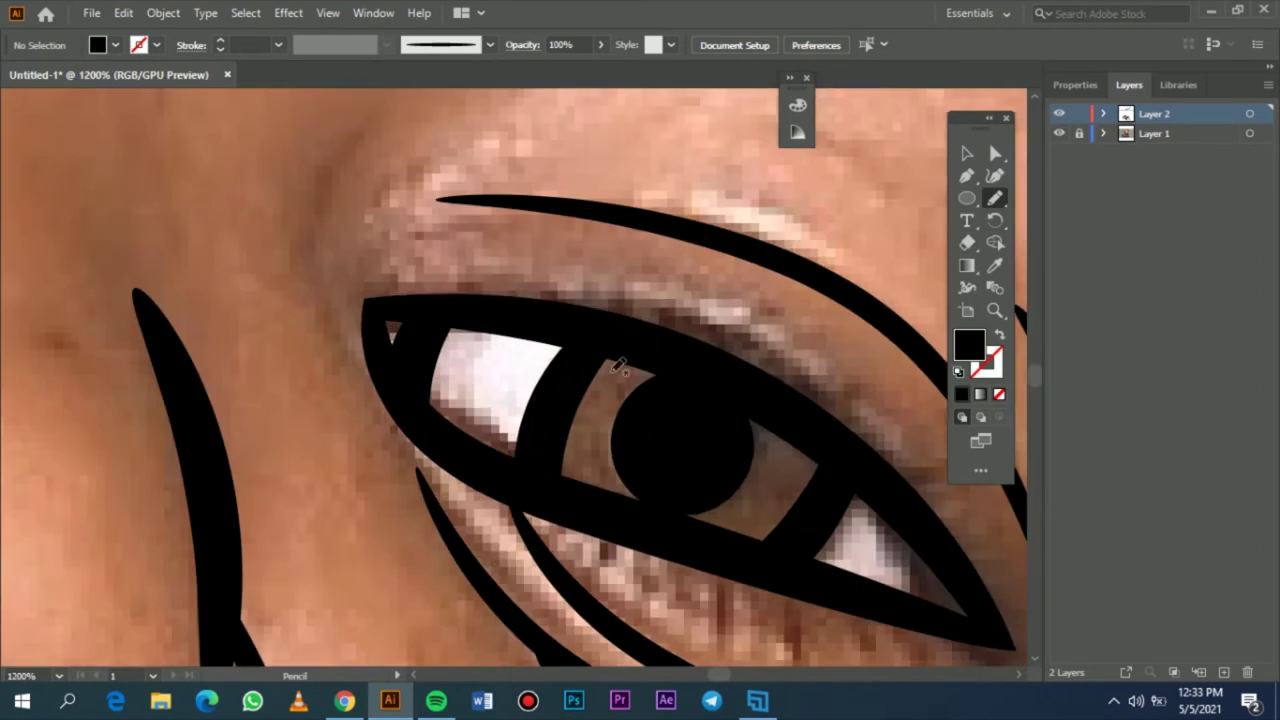
{"action": "scroll", "coordinate": [618, 366], "scroll_direction": "down", "scroll_amount": 4}
{"action": "scroll", "coordinate": [531, 237], "scroll_direction": "up", "scroll_amount": 5}
{"action": "left_click_drag", "start_coordinate": [531, 237], "coordinate": [528, 240]}
- Fill both nostril openings with solid black Pencil shapes
{"action": "scroll", "coordinate": [560, 400], "scroll_direction": "down", "scroll_amount": 4}
{"action": "left_click_drag", "start_coordinate": [560, 403], "coordinate": [562, 403]}
{"action": "scroll", "coordinate": [620, 467], "scroll_direction": "right", "scroll_amount": 5}
{"action": "mouse_move", "coordinate": [572, 513]}
{"action": "left_mouse_down"}
{"action": "mouse_move", "coordinate": [525, 504]}
{"action": "mouse_move", "coordinate": [457, 522]}
{"action": "mouse_move", "coordinate": [540, 620]}
{"action": "mouse_move", "coordinate": [595, 619]}
{"action": "mouse_move", "coordinate": [605, 551]}
{"action": "mouse_move", "coordinate": [570, 505]}
{"action": "left_mouse_up"}
{"action": "scroll", "coordinate": [555, 497], "scroll_direction": "down", "scroll_amount": 3}
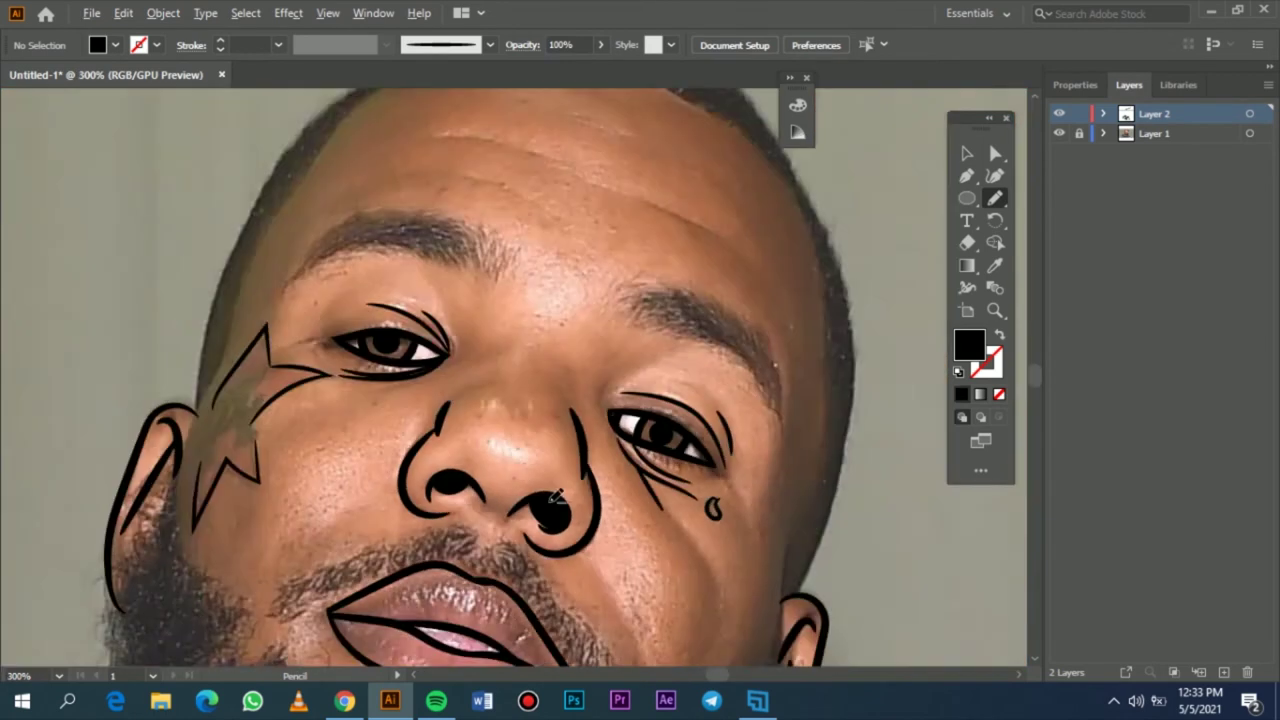
- Draw a ragged solid black shape at the centre of the star tattoo and fill the gap at its lower point
{"action": "scroll", "coordinate": [552, 500], "scroll_direction": "down", "scroll_amount": 3}
{"action": "scroll", "coordinate": [405, 472], "scroll_direction": "left", "scroll_amount": 5}
{"action": "scroll", "coordinate": [484, 346], "scroll_direction": "up", "scroll_amount": 3}
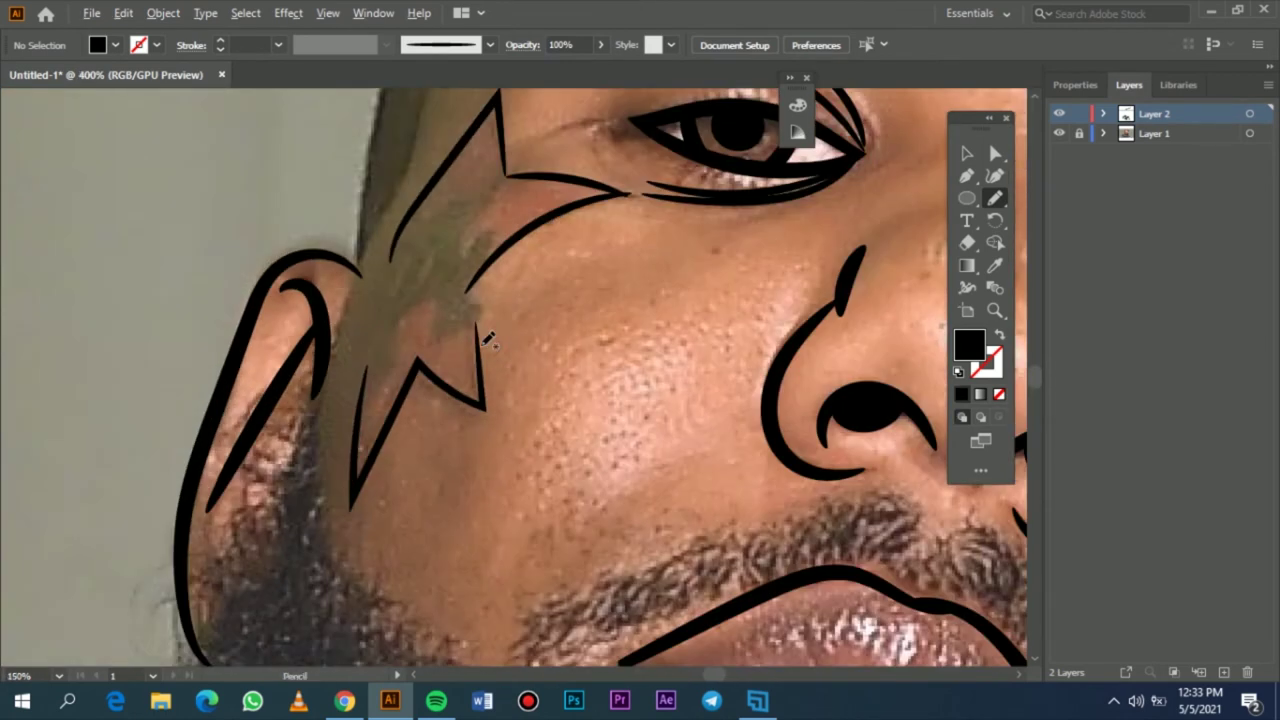
{"action": "scroll", "coordinate": [487, 340], "scroll_direction": "up", "scroll_amount": 2}
{"action": "left_click_drag", "start_coordinate": [470, 408], "coordinate": [521, 323]}
{"action": "mouse_move", "coordinate": [472, 272]}
{"action": "left_mouse_down"}
{"action": "mouse_move", "coordinate": [435, 287]}
{"action": "mouse_move", "coordinate": [396, 376]}
{"action": "left_mouse_up"}
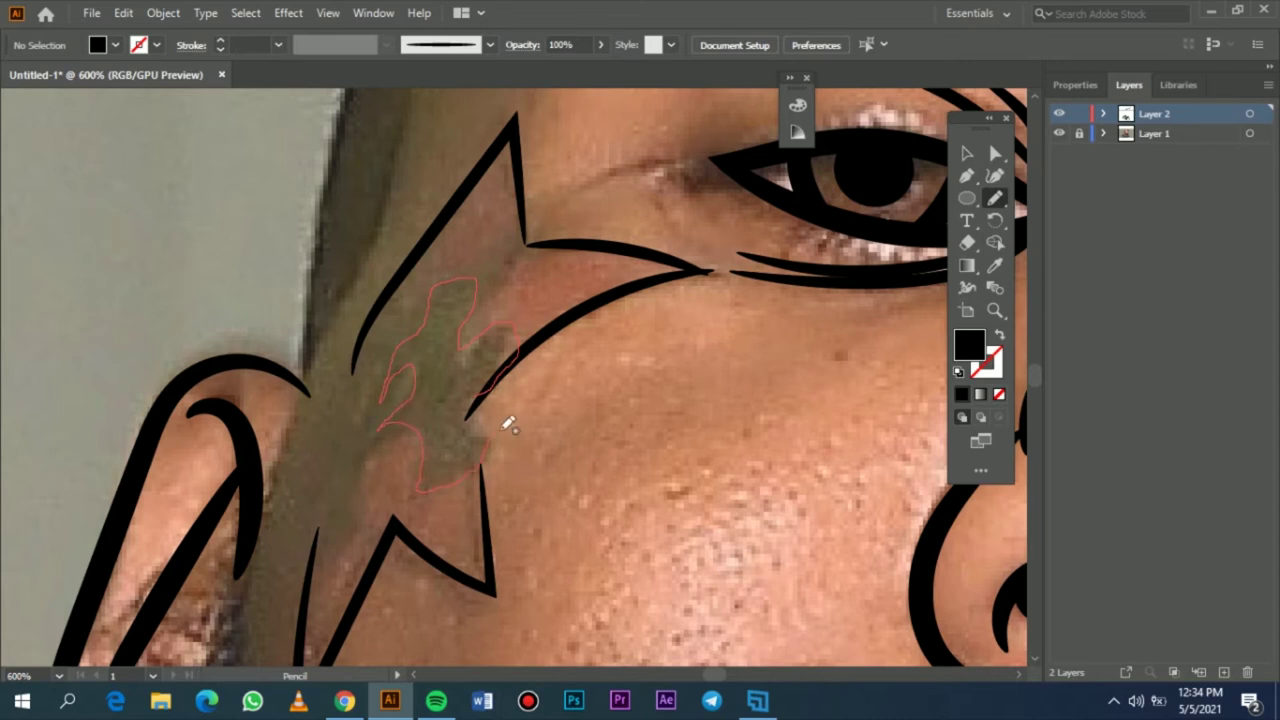
{"action": "scroll", "coordinate": [615, 447], "scroll_direction": "left", "scroll_amount": 4}
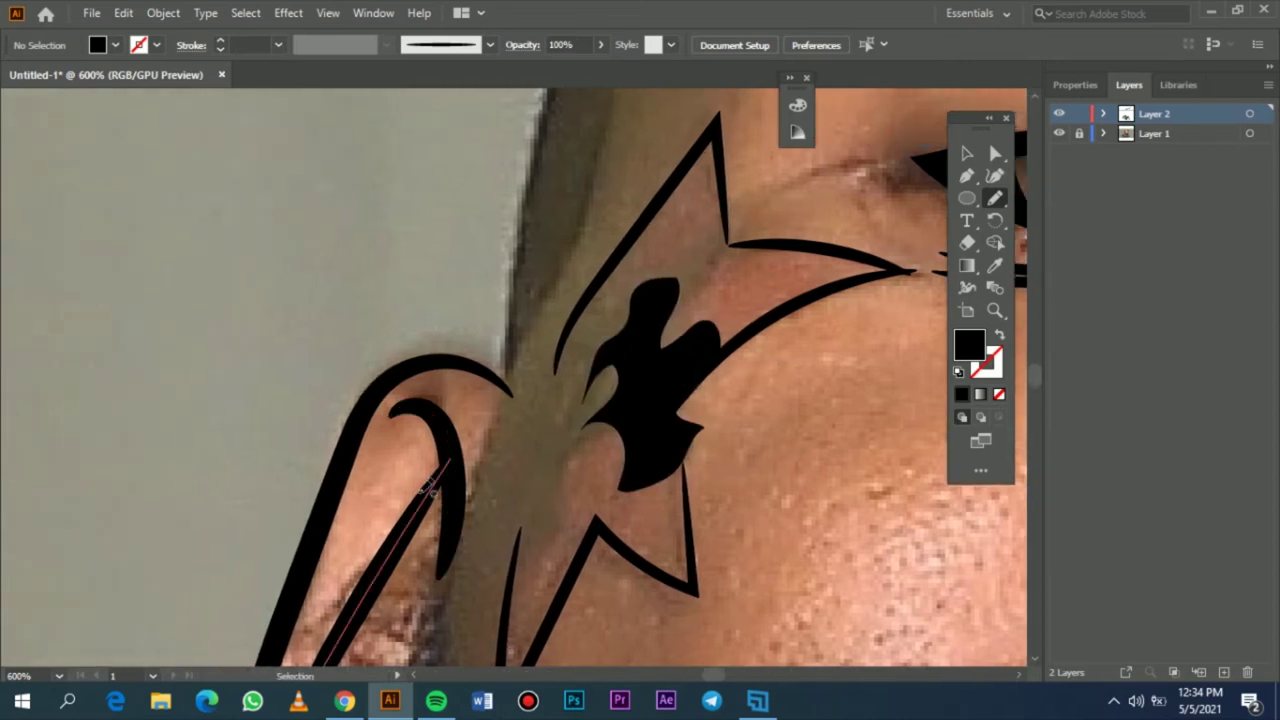
{"action": "scroll", "coordinate": [688, 473], "scroll_direction": "up", "scroll_amount": 6}
{"action": "mouse_move", "coordinate": [571, 428]}
{"action": "left_mouse_down"}
{"action": "mouse_move", "coordinate": [658, 518]}
{"action": "mouse_move", "coordinate": [573, 424]}
{"action": "left_mouse_up"}
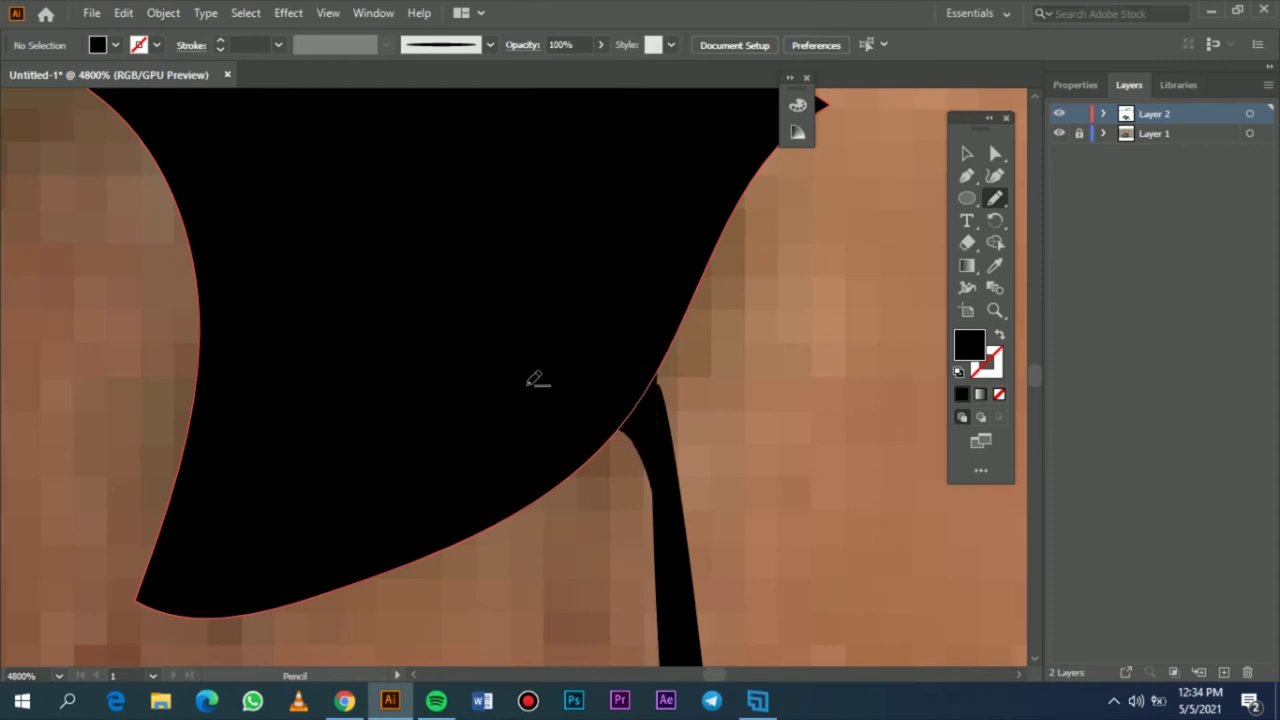
- Draw further solid black shapes on the ear side of the star tattoo, joining the centre to the open outline ends
{"action": "scroll", "coordinate": [505, 384], "scroll_direction": "down", "scroll_amount": 6}
{"action": "scroll", "coordinate": [465, 382], "scroll_direction": "left", "scroll_amount": 3}
{"action": "scroll", "coordinate": [470, 385], "scroll_direction": "up", "scroll_amount": 2}
{"action": "left_click_drag", "start_coordinate": [508, 488], "coordinate": [533, 365]}
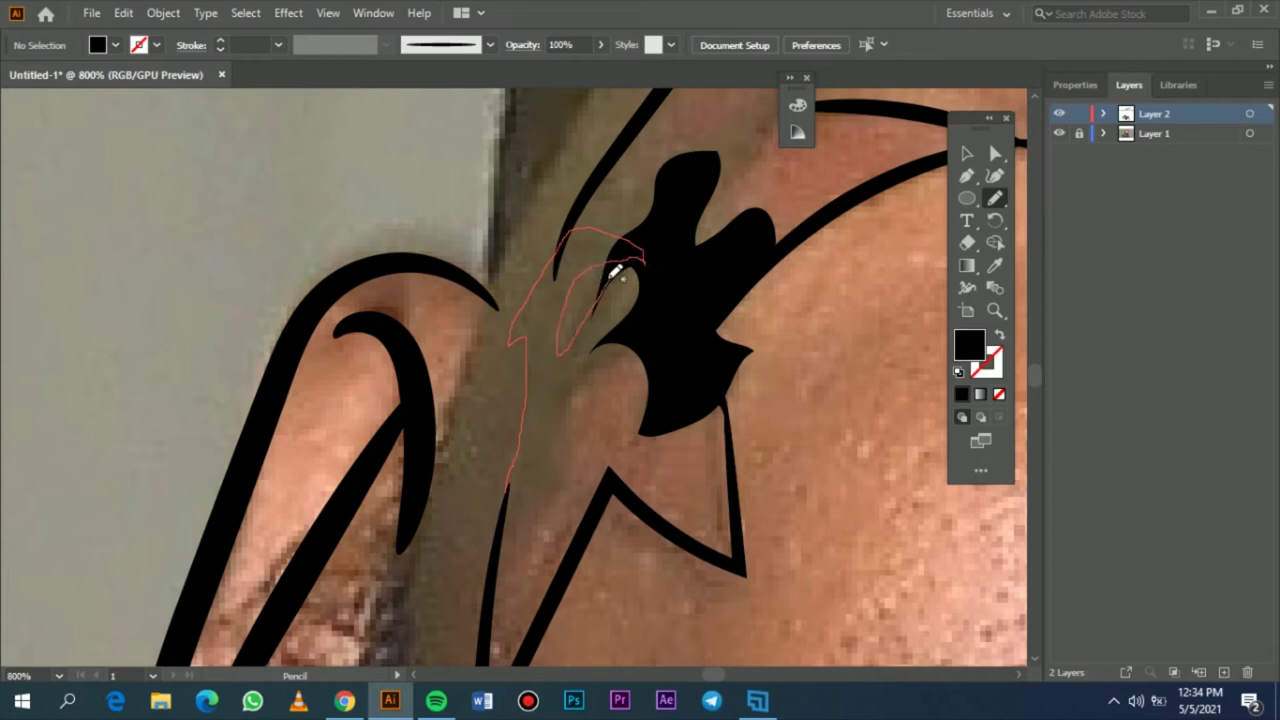
{"action": "mouse_move", "coordinate": [512, 508]}
{"action": "left_mouse_down"}
{"action": "mouse_move", "coordinate": [500, 532]}
{"action": "mouse_move", "coordinate": [545, 514]}
{"action": "mouse_move", "coordinate": [503, 536]}
{"action": "left_mouse_up"}
{"action": "scroll", "coordinate": [497, 523], "scroll_direction": "up", "scroll_amount": 2}
- Hide the photo on Layer 1 briefly at full-artboard view to check the filled areas, and show it again
{"action": "key", "text": "ctrl+0"}
{"action": "left_click", "coordinate": [1058, 133]}
{"action": "left_click", "coordinate": [1057, 133]}
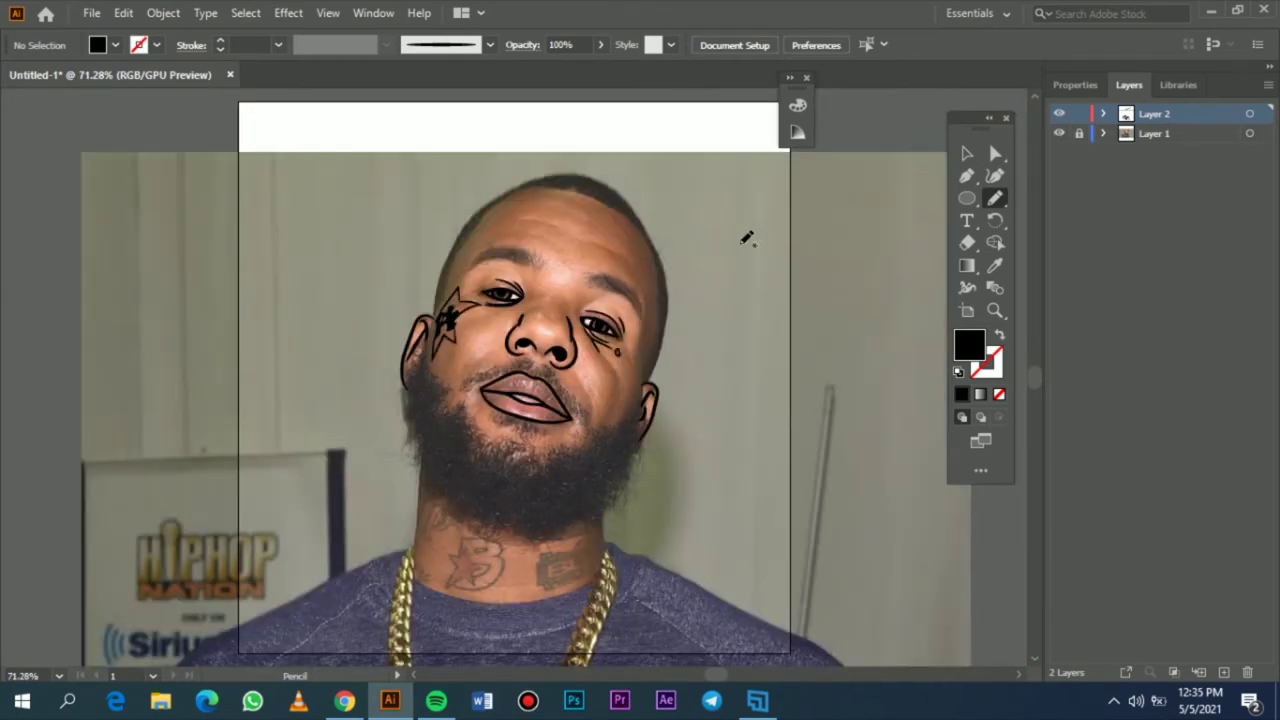
- Draw a solid black band over the hair at the top of the head and thicken it along its upper edge
{"action": "scroll", "coordinate": [746, 238], "scroll_direction": "up", "scroll_amount": 5}
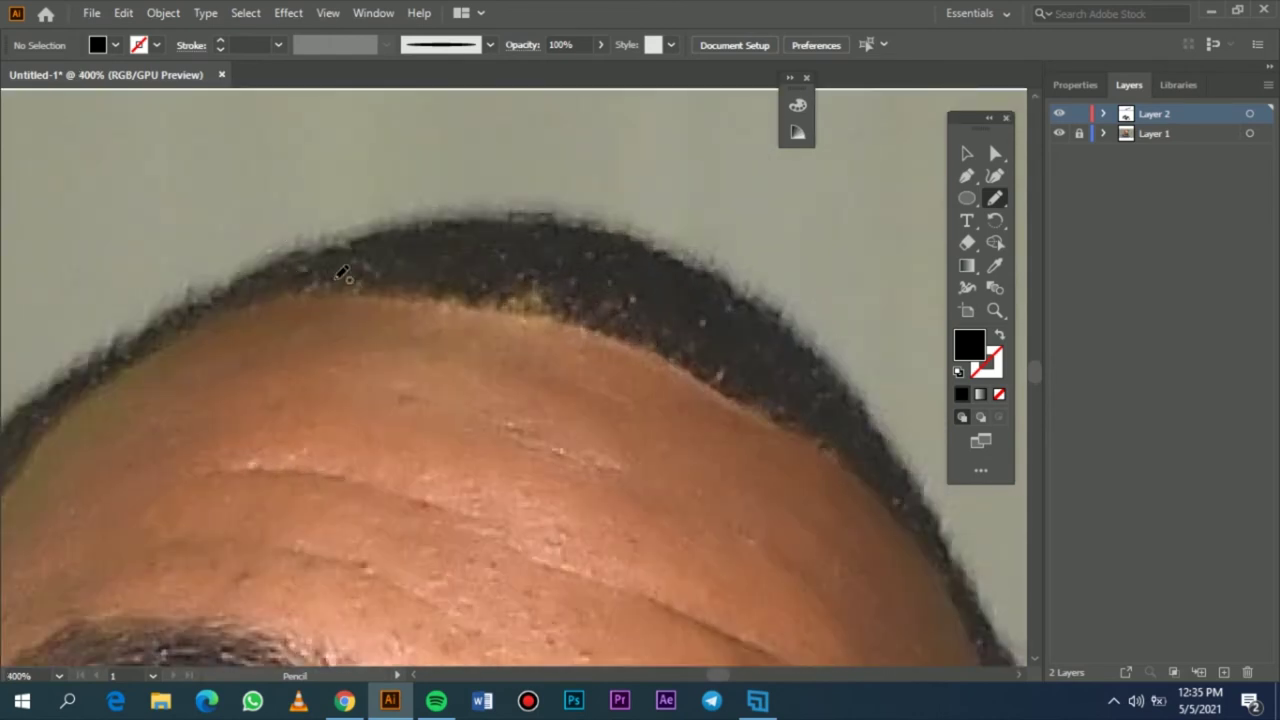
{"action": "mouse_move", "coordinate": [281, 283]}
{"action": "left_mouse_down"}
{"action": "mouse_move", "coordinate": [424, 273]}
{"action": "mouse_move", "coordinate": [747, 375]}
{"action": "mouse_move", "coordinate": [909, 503]}
{"action": "mouse_move", "coordinate": [862, 424]}
{"action": "mouse_move", "coordinate": [641, 270]}
{"action": "mouse_move", "coordinate": [421, 243]}
{"action": "mouse_move", "coordinate": [271, 286]}
{"action": "mouse_move", "coordinate": [459, 238]}
{"action": "mouse_move", "coordinate": [572, 252]}
{"action": "mouse_move", "coordinate": [705, 321]}
{"action": "mouse_move", "coordinate": [778, 391]}
{"action": "mouse_move", "coordinate": [847, 491]}
{"action": "mouse_move", "coordinate": [712, 373]}
{"action": "mouse_move", "coordinate": [590, 306]}
{"action": "mouse_move", "coordinate": [352, 256]}
{"action": "left_mouse_up"}
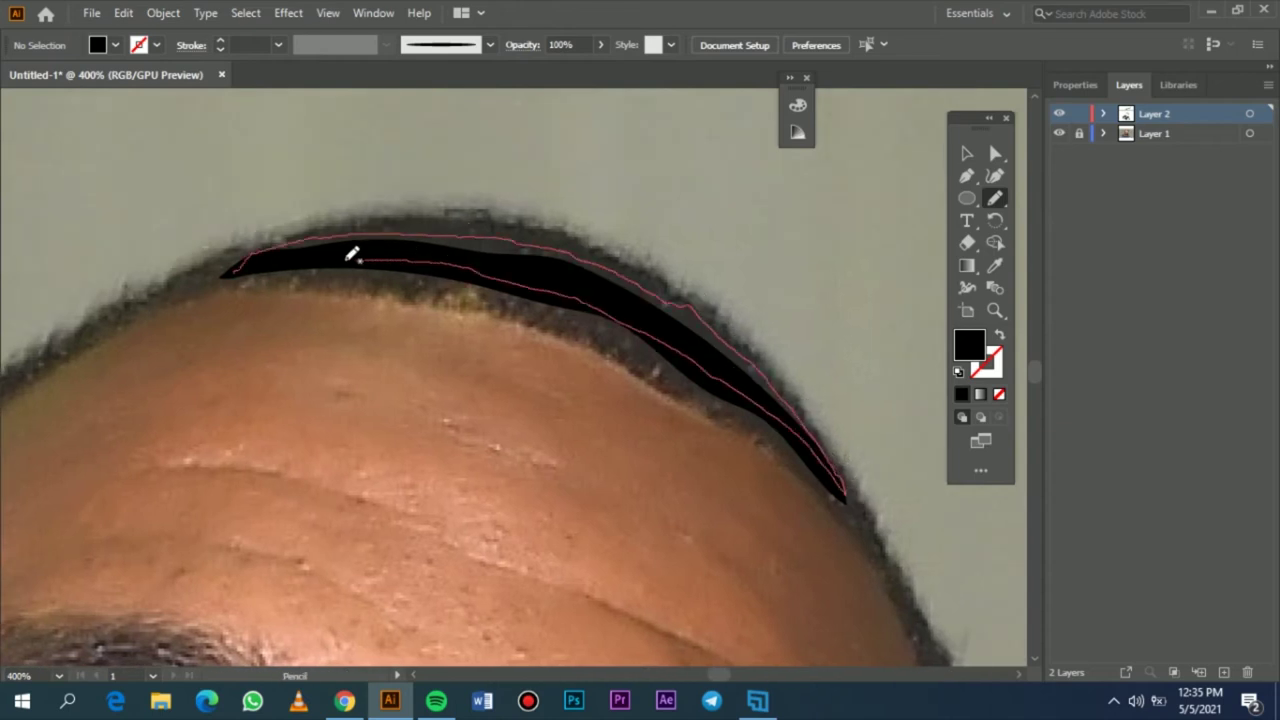
{"action": "left_click_drag", "start_coordinate": [238, 268], "coordinate": [234, 271]}
{"action": "scroll", "coordinate": [358, 257], "scroll_direction": "down", "scroll_amount": 2}
{"action": "scroll", "coordinate": [358, 257], "scroll_direction": "up", "scroll_amount": 2}
- Switch to the Paintbrush with a black stroke, no fill and a 0.75 pt stroke weight
{"action": "key", "text": "b"}
{"action": "key", "text": "shift+x"}
{"action": "left_click", "coordinate": [278, 44]}
{"action": "left_click", "coordinate": [290, 148]}
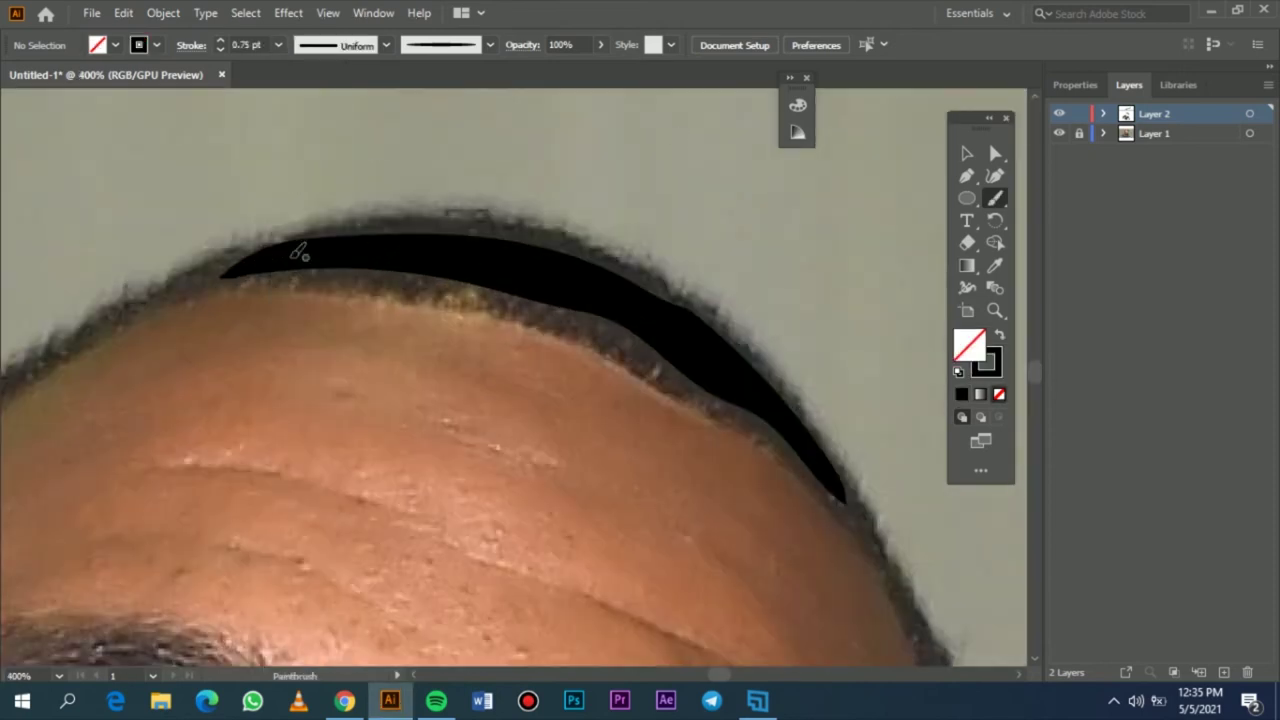
{"action": "mouse_move", "coordinate": [258, 281]}
{"action": "left_mouse_down"}
{"action": "mouse_move", "coordinate": [306, 268]}
{"action": "mouse_move", "coordinate": [241, 284]}
{"action": "left_mouse_up"}
{"action": "left_click", "coordinate": [278, 44]}
{"action": "left_click", "coordinate": [286, 89]}
{"action": "mouse_move", "coordinate": [277, 270]}
{"action": "left_mouse_down"}
{"action": "mouse_move", "coordinate": [278, 289]}
{"action": "mouse_move", "coordinate": [299, 285]}
{"action": "left_mouse_up"}
{"action": "left_click_drag", "start_coordinate": [311, 269], "coordinate": [311, 284]}
{"action": "key", "text": "ctrl+z"}
{"action": "key", "text": "ctrl+z"}
{"action": "key", "text": "ctrl+z"}
{"action": "key", "text": "ctrl+z"}
- Set the stroke weight to 0.25 pt and paint a small cluster of short, nearly vertical hair strokes on the forehead
{"action": "left_click", "coordinate": [279, 45]}
{"action": "left_click", "coordinate": [281, 70]}
{"action": "key", "text": "ctrl+z"}
{"action": "left_click_drag", "start_coordinate": [238, 342], "coordinate": [233, 375]}
{"action": "left_click_drag", "start_coordinate": [246, 341], "coordinate": [241, 369]}
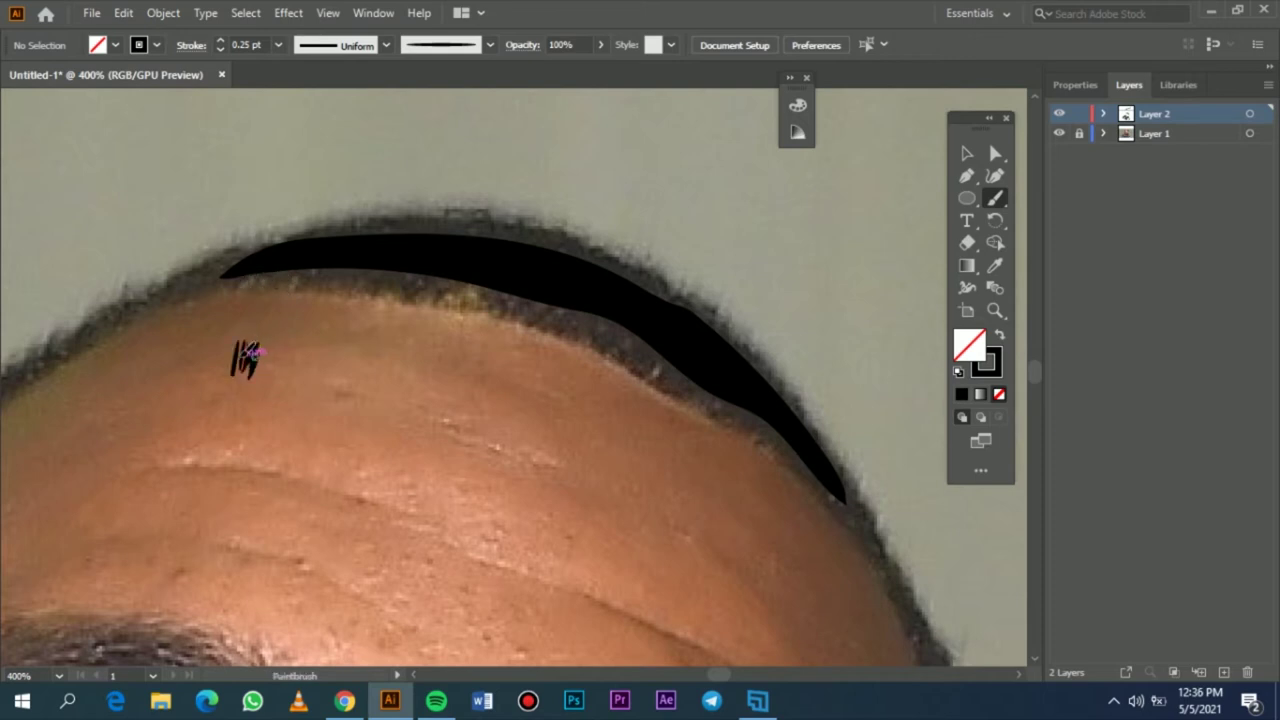
- Duplicate the hair-stroke cluster repeatedly along the lower edge of the black hair band, from its left end to its right end
{"action": "key", "text": "v"}
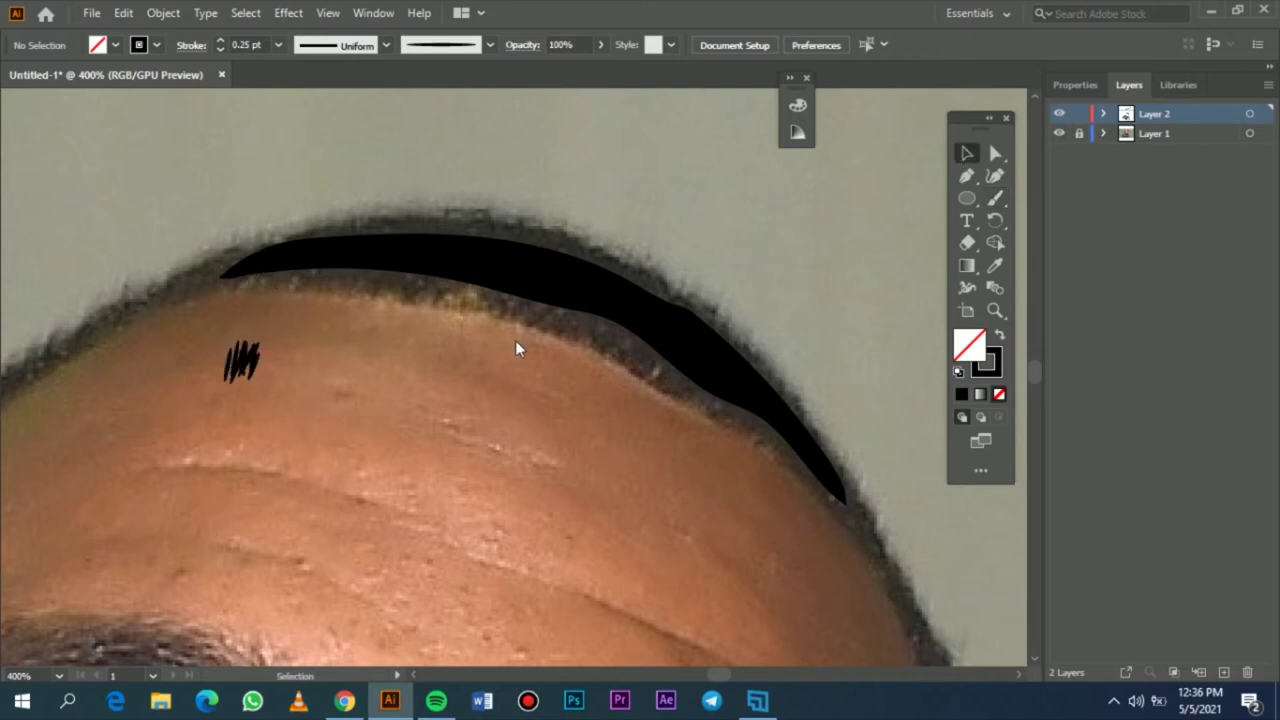
{"action": "left_click", "coordinate": [250, 360]}
{"action": "left_click_drag", "start_coordinate": [250, 360], "coordinate": [253, 273]}
{"action": "left_click_drag", "start_coordinate": [253, 273], "coordinate": [291, 277]}
{"action": "left_click_drag", "start_coordinate": [291, 277], "coordinate": [309, 277]}
{"action": "mouse_move", "coordinate": [309, 277]}
{"action": "left_mouse_down"}
{"action": "mouse_move", "coordinate": [366, 274]}
{"action": "mouse_move", "coordinate": [472, 311]}
{"action": "mouse_move", "coordinate": [497, 302]}
{"action": "mouse_move", "coordinate": [622, 337]}
{"action": "mouse_move", "coordinate": [768, 425]}
{"action": "left_mouse_up"}
{"action": "left_click_drag", "start_coordinate": [755, 410], "coordinate": [766, 421], "text": "alt"}
{"action": "left_click_drag", "start_coordinate": [774, 432], "coordinate": [788, 445], "text": "alt"}
{"action": "left_click_drag", "start_coordinate": [785, 438], "coordinate": [798, 450], "text": "alt"}
{"action": "mouse_move", "coordinate": [799, 452]}
{"action": "left_mouse_down", "text": "alt"}
{"action": "mouse_move", "coordinate": [753, 428]}
{"action": "mouse_move", "coordinate": [803, 434]}
{"action": "mouse_move", "coordinate": [830, 489]}
{"action": "mouse_move", "coordinate": [868, 516]}
{"action": "left_mouse_up", "text": "alt"}
{"action": "left_click", "coordinate": [465, 305]}
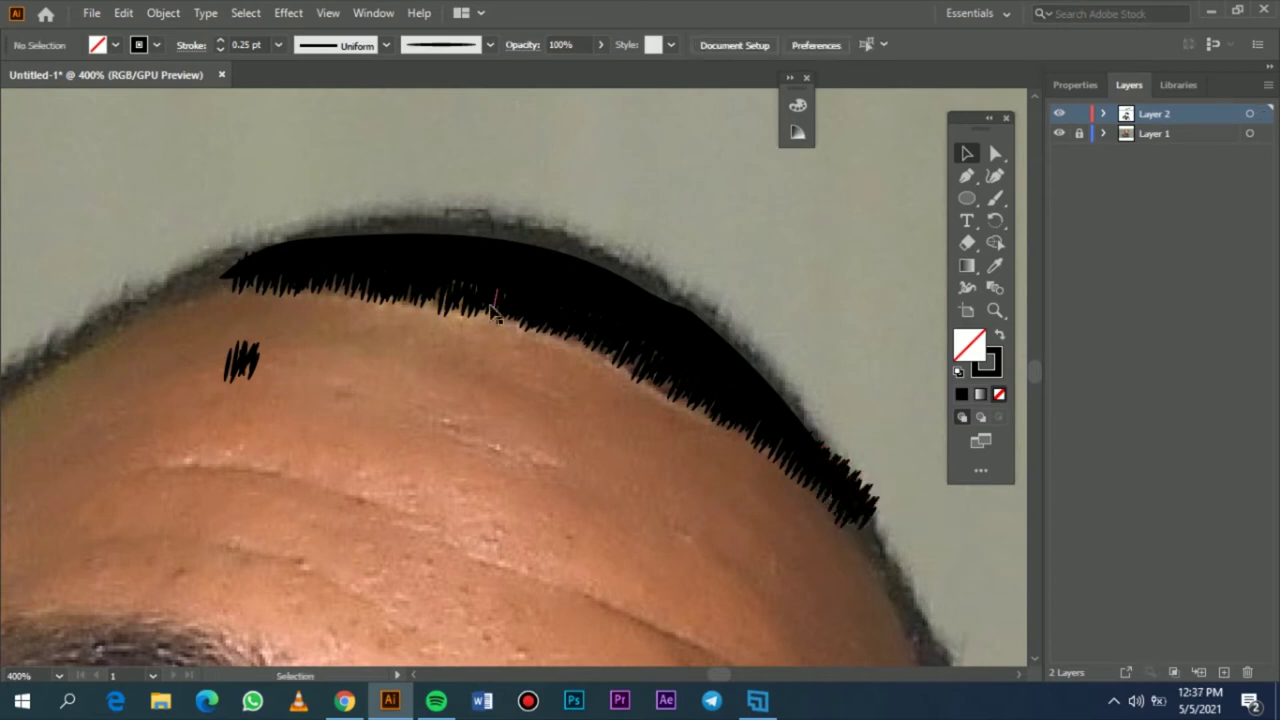
- Set the stroke weight to 0.5 pt and paint overlapping curved strokes along the upper edge of the hair band
{"action": "scroll", "coordinate": [357, 371], "scroll_direction": "up", "scroll_amount": 3}
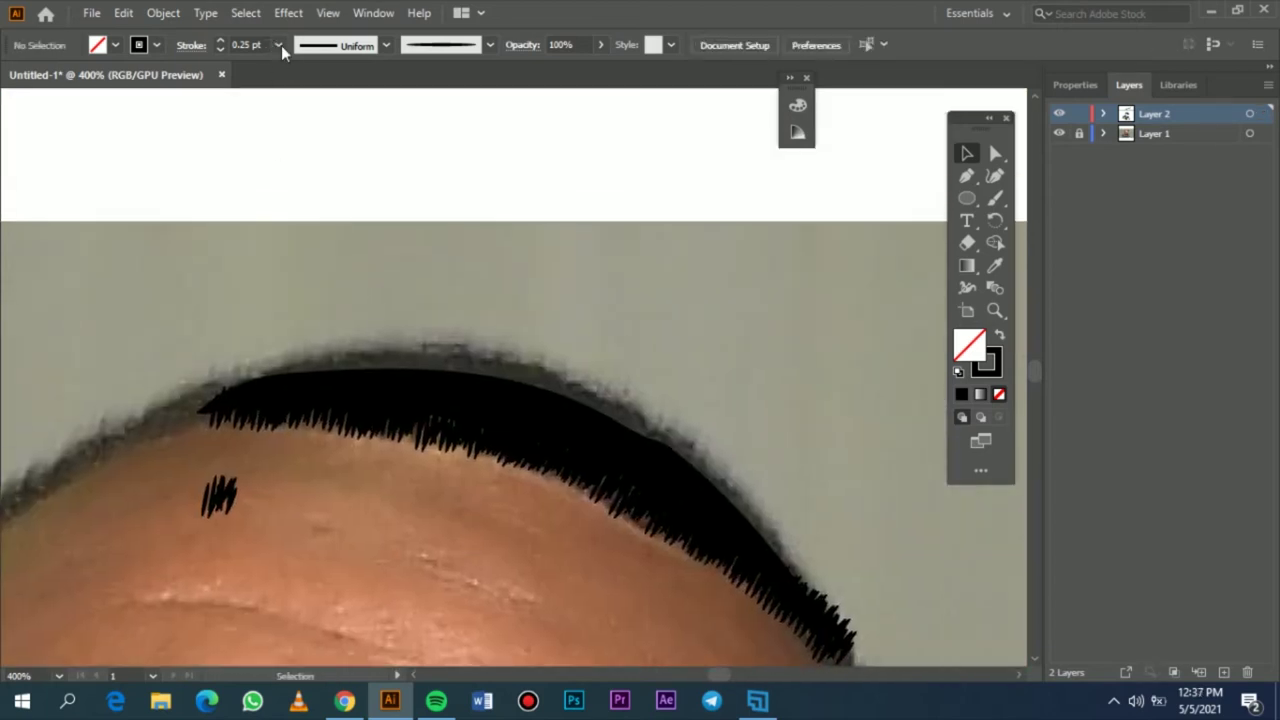
{"action": "left_click", "coordinate": [278, 44]}
{"action": "left_click", "coordinate": [300, 91]}
{"action": "key", "text": "b"}
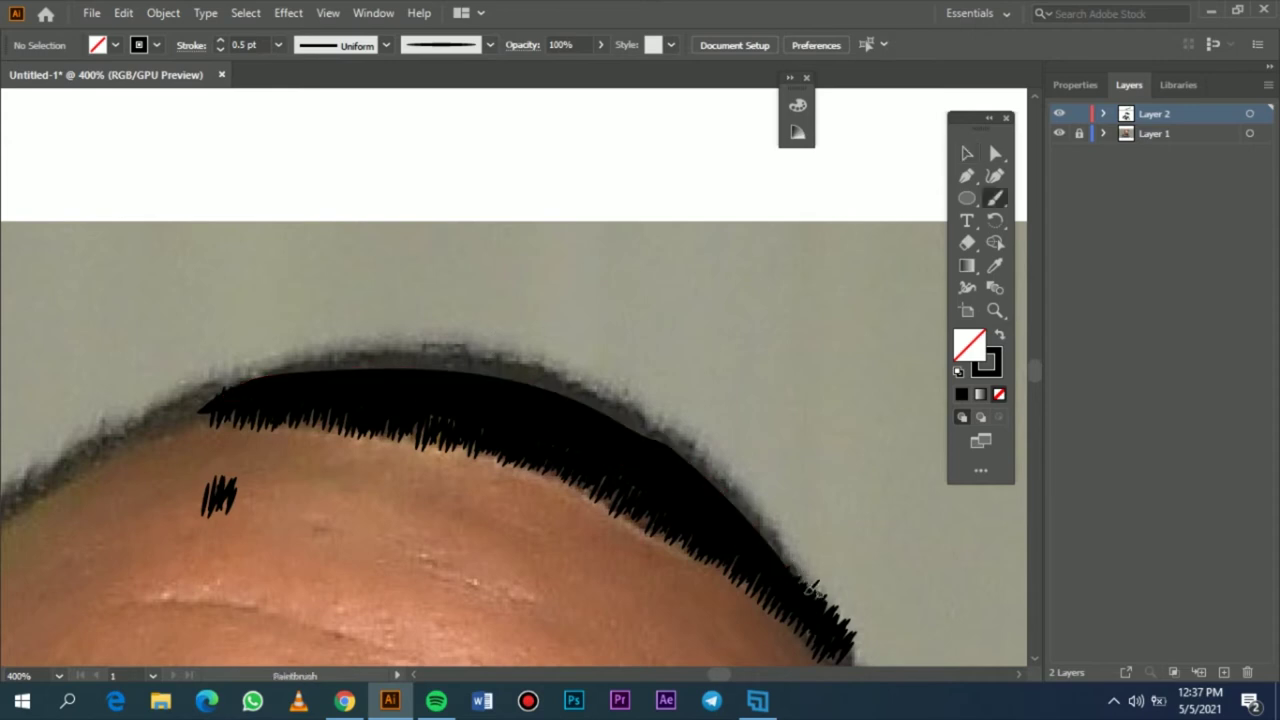
{"action": "mouse_move", "coordinate": [798, 582]}
{"action": "left_mouse_down"}
{"action": "mouse_move", "coordinate": [687, 453]}
{"action": "mouse_move", "coordinate": [581, 422]}
{"action": "left_mouse_up"}
{"action": "key", "text": "ctrl+z"}
{"action": "mouse_move", "coordinate": [535, 385]}
{"action": "left_mouse_down"}
{"action": "mouse_move", "coordinate": [400, 367]}
{"action": "mouse_move", "coordinate": [596, 405]}
{"action": "mouse_move", "coordinate": [418, 363]}
{"action": "mouse_move", "coordinate": [446, 370]}
{"action": "mouse_move", "coordinate": [284, 369]}
{"action": "mouse_move", "coordinate": [287, 381]}
{"action": "mouse_move", "coordinate": [244, 378]}
{"action": "mouse_move", "coordinate": [205, 405]}
{"action": "mouse_move", "coordinate": [245, 372]}
{"action": "left_mouse_up"}
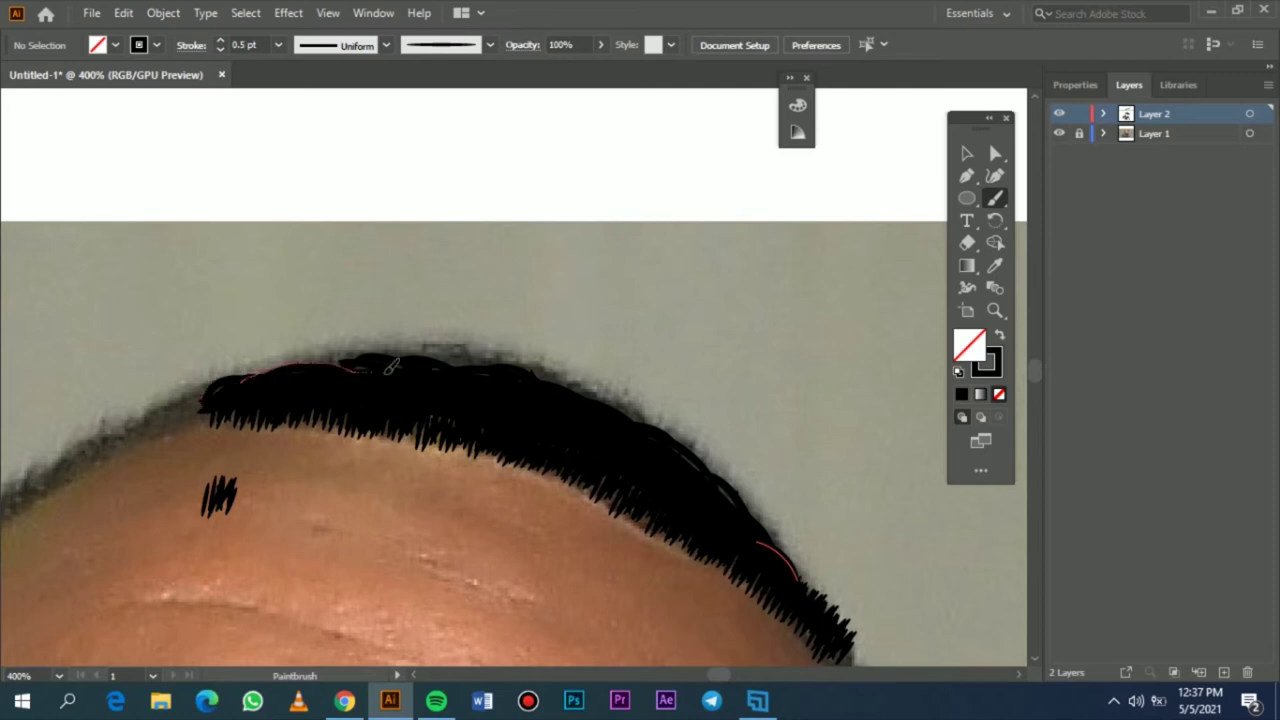
- Set the stroke weight to 0.25 pt and paint finer wavy strokes along the outer edge of the top hair
{"action": "left_click", "coordinate": [278, 45]}
{"action": "left_click", "coordinate": [297, 64]}
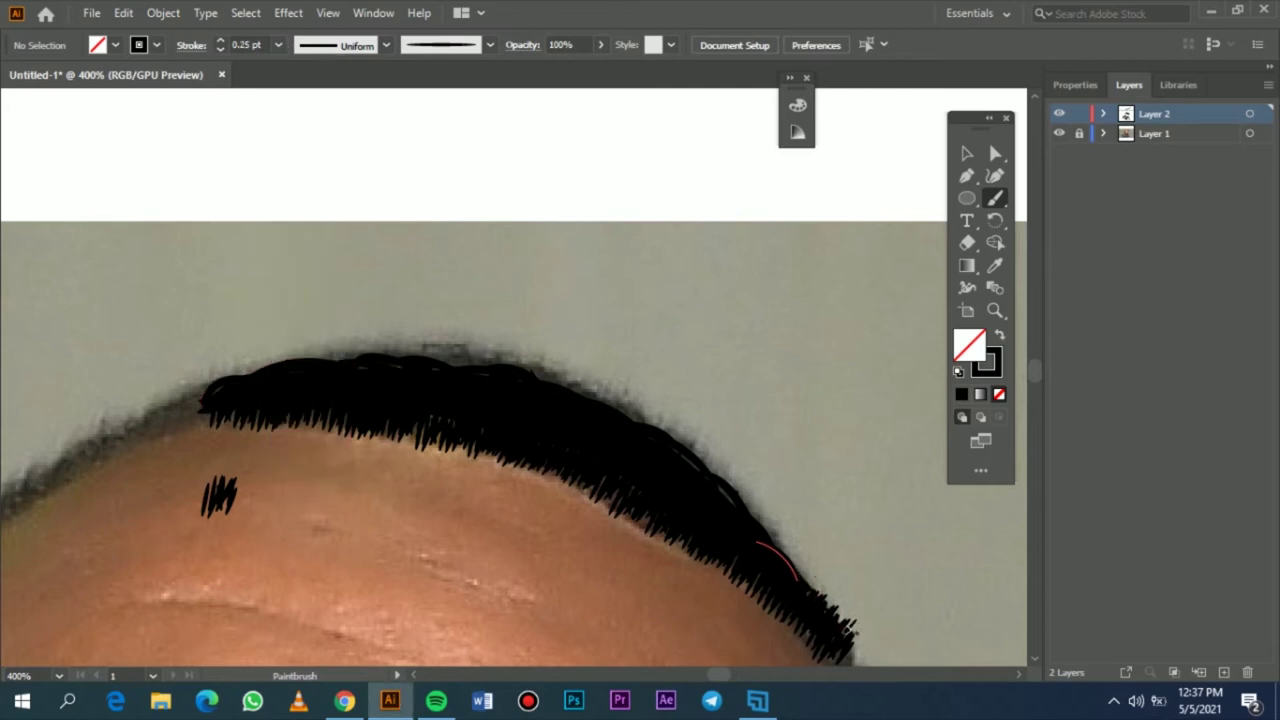
{"action": "mouse_move", "coordinate": [764, 515]}
{"action": "left_mouse_down"}
{"action": "mouse_move", "coordinate": [701, 449]}
{"action": "mouse_move", "coordinate": [722, 479]}
{"action": "mouse_move", "coordinate": [634, 401]}
{"action": "mouse_move", "coordinate": [646, 431]}
{"action": "mouse_move", "coordinate": [598, 386]}
{"action": "mouse_move", "coordinate": [611, 400]}
{"action": "mouse_move", "coordinate": [540, 377]}
{"action": "mouse_move", "coordinate": [562, 373]}
{"action": "mouse_move", "coordinate": [490, 366]}
{"action": "mouse_move", "coordinate": [560, 387]}
{"action": "mouse_move", "coordinate": [454, 379]}
{"action": "mouse_move", "coordinate": [458, 363]}
{"action": "mouse_move", "coordinate": [394, 357]}
{"action": "mouse_move", "coordinate": [456, 371]}
{"action": "mouse_move", "coordinate": [416, 354]}
{"action": "mouse_move", "coordinate": [464, 349]}
{"action": "left_mouse_up"}
{"action": "mouse_move", "coordinate": [445, 350]}
{"action": "left_mouse_down"}
{"action": "mouse_move", "coordinate": [532, 373]}
{"action": "mouse_move", "coordinate": [400, 344]}
{"action": "left_mouse_up"}
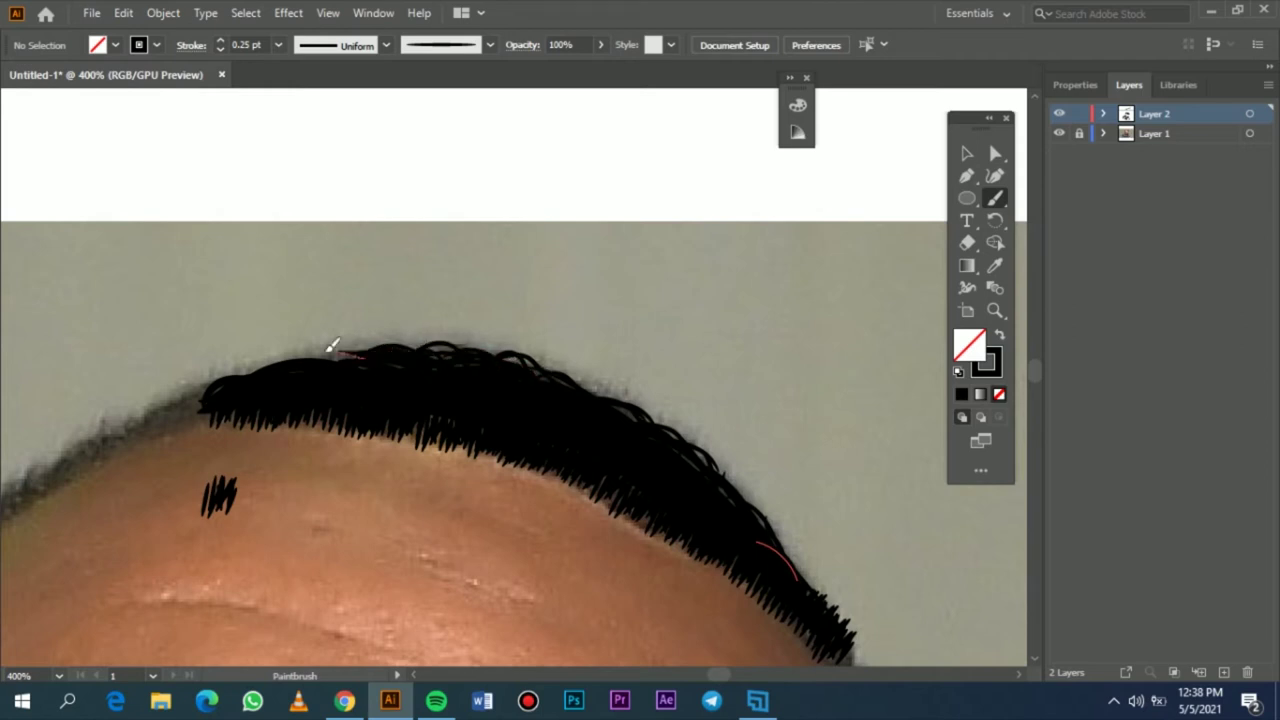
{"action": "left_click_drag", "start_coordinate": [248, 372], "coordinate": [240, 376]}
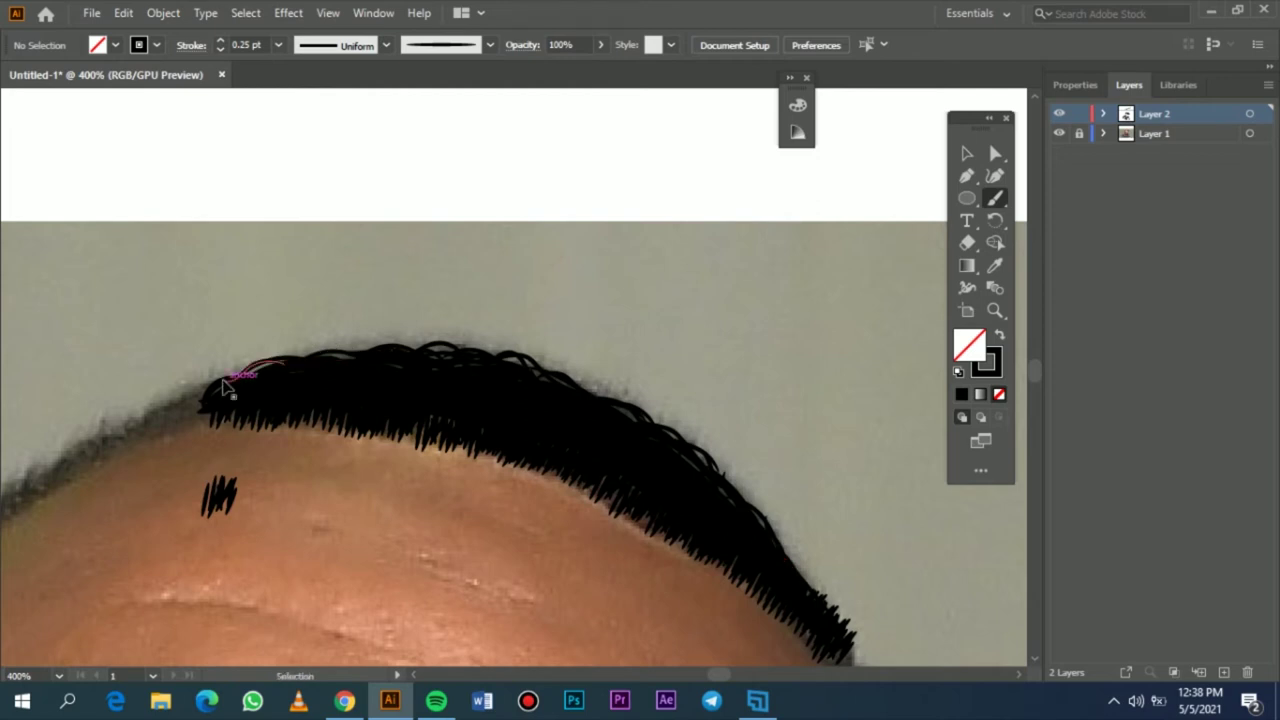
- Hide the photo on Layer 1 briefly to check the top hair, and show it again
{"action": "key", "text": "ctrl+0"}
{"action": "scroll", "coordinate": [541, 233], "scroll_direction": "up", "scroll_amount": 1}
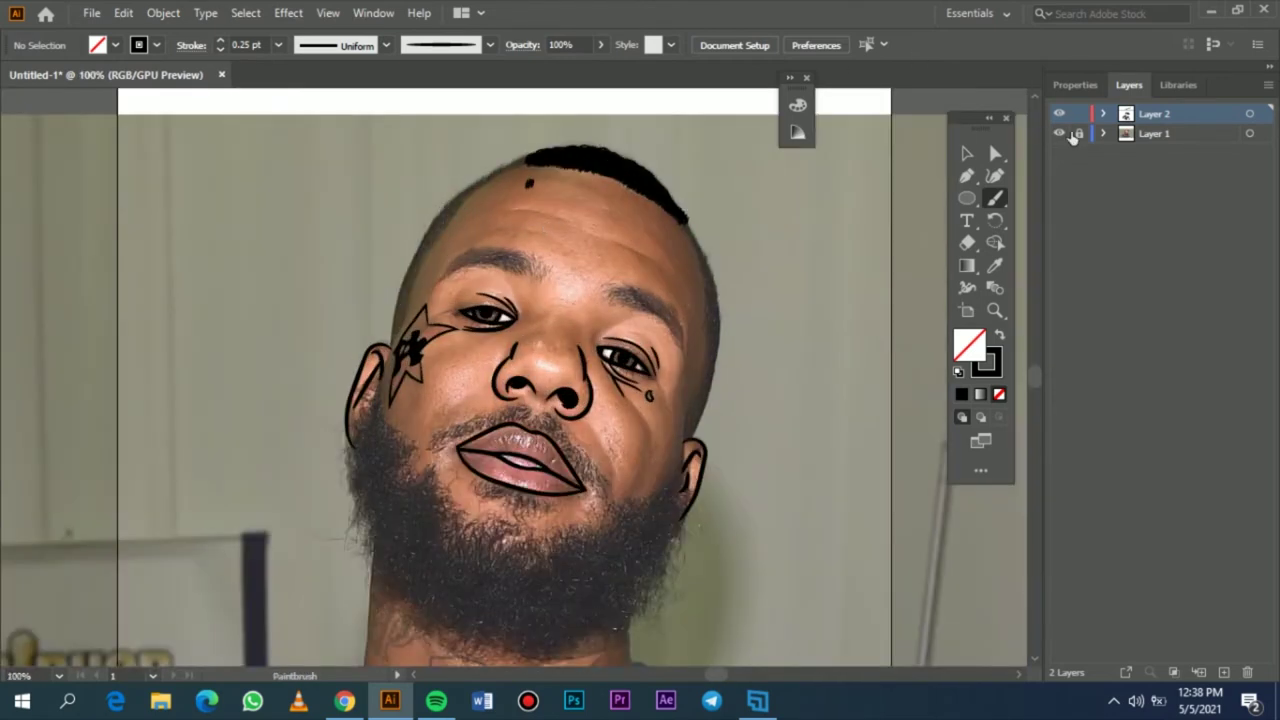
{"action": "left_click", "coordinate": [1060, 134]}
{"action": "left_click", "coordinate": [1060, 134]}
- Set the stroke weight to 0.5 pt and paint tapered strokes from the hair band's left end along the hairline
{"action": "scroll", "coordinate": [527, 188], "scroll_direction": "up", "scroll_amount": 2}
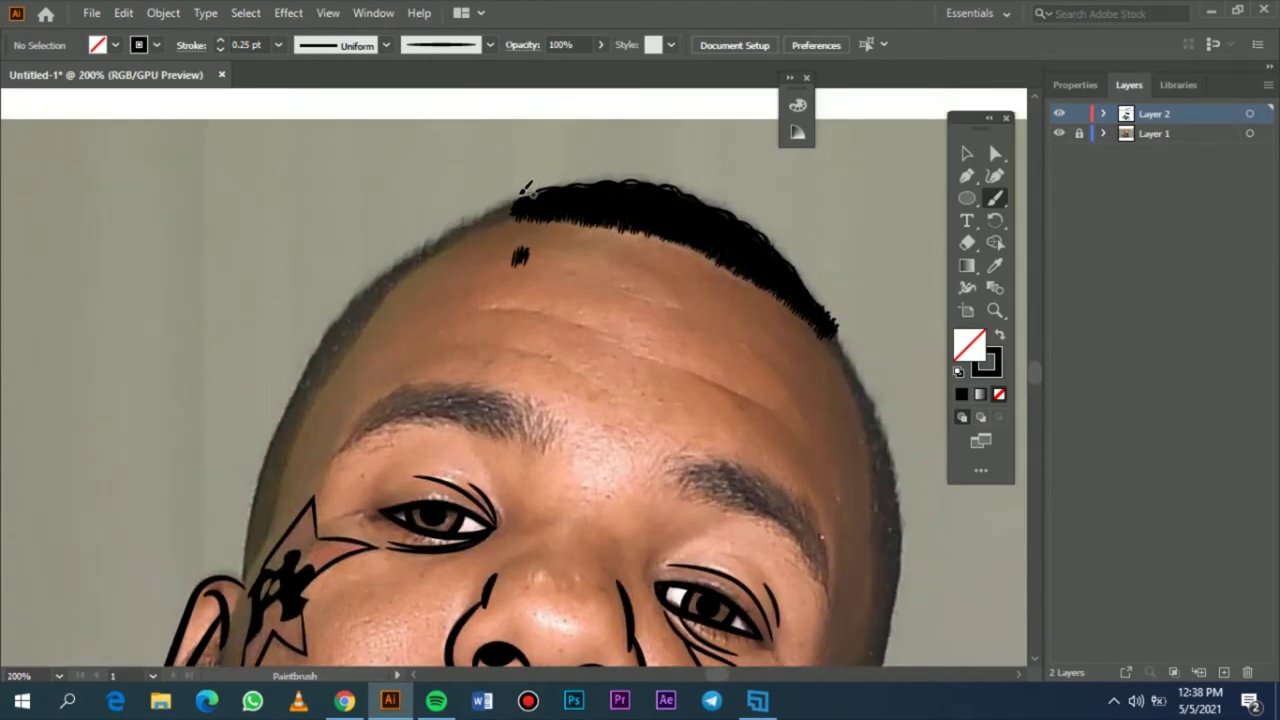
{"action": "scroll", "coordinate": [524, 188], "scroll_direction": "up", "scroll_amount": 3}
{"action": "left_click", "coordinate": [279, 45]}
{"action": "left_click", "coordinate": [295, 98]}
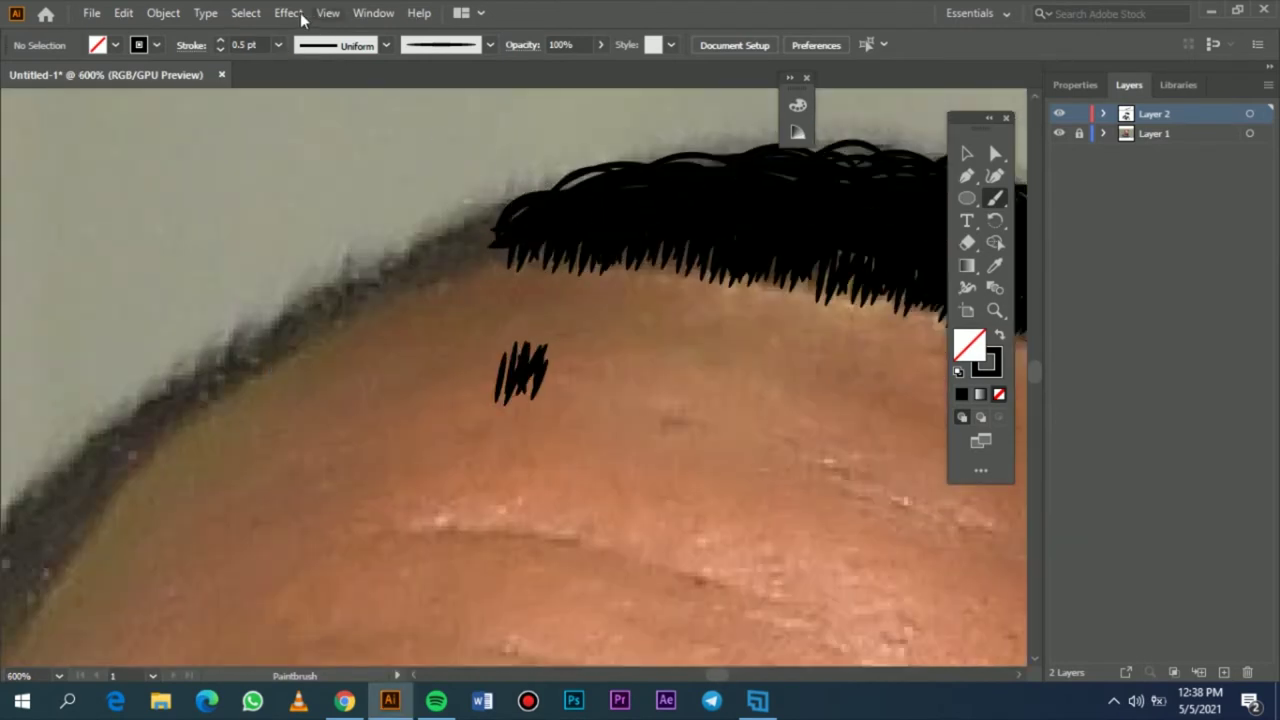
{"action": "left_click_drag", "start_coordinate": [508, 214], "coordinate": [191, 398]}
{"action": "left_click_drag", "start_coordinate": [370, 291], "coordinate": [241, 356]}
- Extend the hair down the left side of the forehead with overlapping 0.75 pt tapered strokes
{"action": "scroll", "coordinate": [239, 364], "scroll_direction": "left", "scroll_amount": 4}
{"action": "scroll", "coordinate": [239, 364], "scroll_direction": "down", "scroll_amount": 3}
{"action": "scroll", "coordinate": [239, 366], "scroll_direction": "left", "scroll_amount": 2}
{"action": "left_click_drag", "start_coordinate": [518, 186], "coordinate": [443, 267]}
{"action": "left_click_drag", "start_coordinate": [514, 222], "coordinate": [361, 356]}
{"action": "mouse_move", "coordinate": [397, 314]}
{"action": "left_mouse_down"}
{"action": "mouse_move", "coordinate": [375, 387]}
{"action": "mouse_move", "coordinate": [322, 435]}
{"action": "left_mouse_up"}
{"action": "left_click_drag", "start_coordinate": [350, 352], "coordinate": [269, 478]}
{"action": "left_click_drag", "start_coordinate": [372, 322], "coordinate": [258, 468]}
{"action": "scroll", "coordinate": [420, 357], "scroll_direction": "up", "scroll_amount": 1}
{"action": "scroll", "coordinate": [420, 357], "scroll_direction": "left", "scroll_amount": 3}
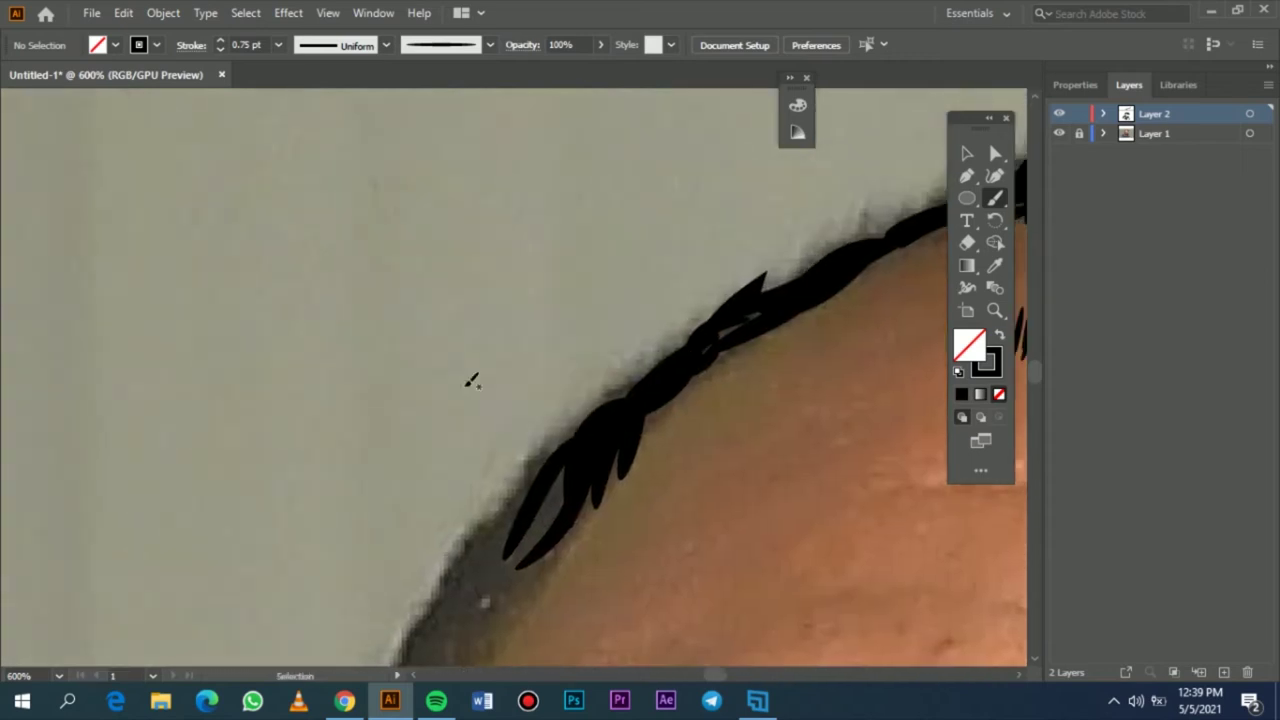
- Paint overlapping long strokes down the hair at the left temple and close the gap on the outer edge higher up
{"action": "scroll", "coordinate": [471, 380], "scroll_direction": "down", "scroll_amount": 3}
{"action": "left_click_drag", "start_coordinate": [586, 168], "coordinate": [453, 357]}
{"action": "left_click_drag", "start_coordinate": [502, 250], "coordinate": [404, 440]}
{"action": "left_click_drag", "start_coordinate": [552, 206], "coordinate": [404, 440]}
{"action": "mouse_move", "coordinate": [566, 205]}
{"action": "left_mouse_down"}
{"action": "mouse_move", "coordinate": [498, 354]}
{"action": "mouse_move", "coordinate": [448, 394]}
{"action": "left_mouse_up"}
{"action": "left_click_drag", "start_coordinate": [477, 370], "coordinate": [399, 458]}
{"action": "scroll", "coordinate": [448, 388], "scroll_direction": "down", "scroll_amount": 2}
{"action": "scroll", "coordinate": [448, 388], "scroll_direction": "up", "scroll_amount": 3}
{"action": "scroll", "coordinate": [448, 388], "scroll_direction": "right", "scroll_amount": 3}
{"action": "scroll", "coordinate": [464, 380], "scroll_direction": "up", "scroll_amount": 2}
{"action": "mouse_move", "coordinate": [464, 381]}
{"action": "left_mouse_down"}
{"action": "mouse_move", "coordinate": [489, 353]}
{"action": "mouse_move", "coordinate": [546, 338]}
{"action": "left_mouse_up"}
- Set the stroke weight to 0.25 pt and paint small curls along the outer hair edge beside the top hair band
{"action": "left_click", "coordinate": [279, 47]}
{"action": "left_click", "coordinate": [299, 66]}
{"action": "scroll", "coordinate": [706, 212], "scroll_direction": "right", "scroll_amount": 1}
{"action": "left_click_drag", "start_coordinate": [718, 221], "coordinate": [664, 242]}
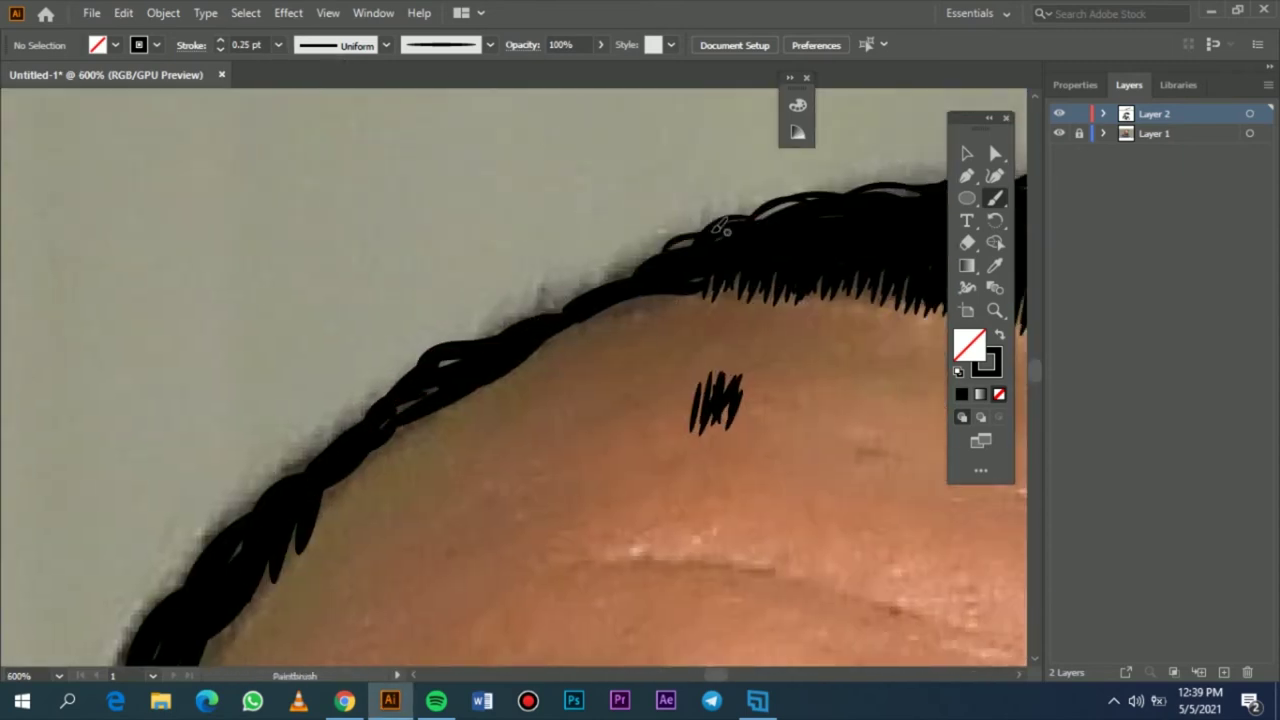
{"action": "mouse_move", "coordinate": [617, 296]}
{"action": "left_mouse_down"}
{"action": "mouse_move", "coordinate": [621, 286]}
{"action": "mouse_move", "coordinate": [586, 279]}
{"action": "mouse_move", "coordinate": [515, 325]}
{"action": "mouse_move", "coordinate": [548, 352]}
{"action": "left_mouse_up"}
{"action": "scroll", "coordinate": [567, 320], "scroll_direction": "left", "scroll_amount": 2}
{"action": "scroll", "coordinate": [560, 350], "scroll_direction": "left", "scroll_amount": 2}
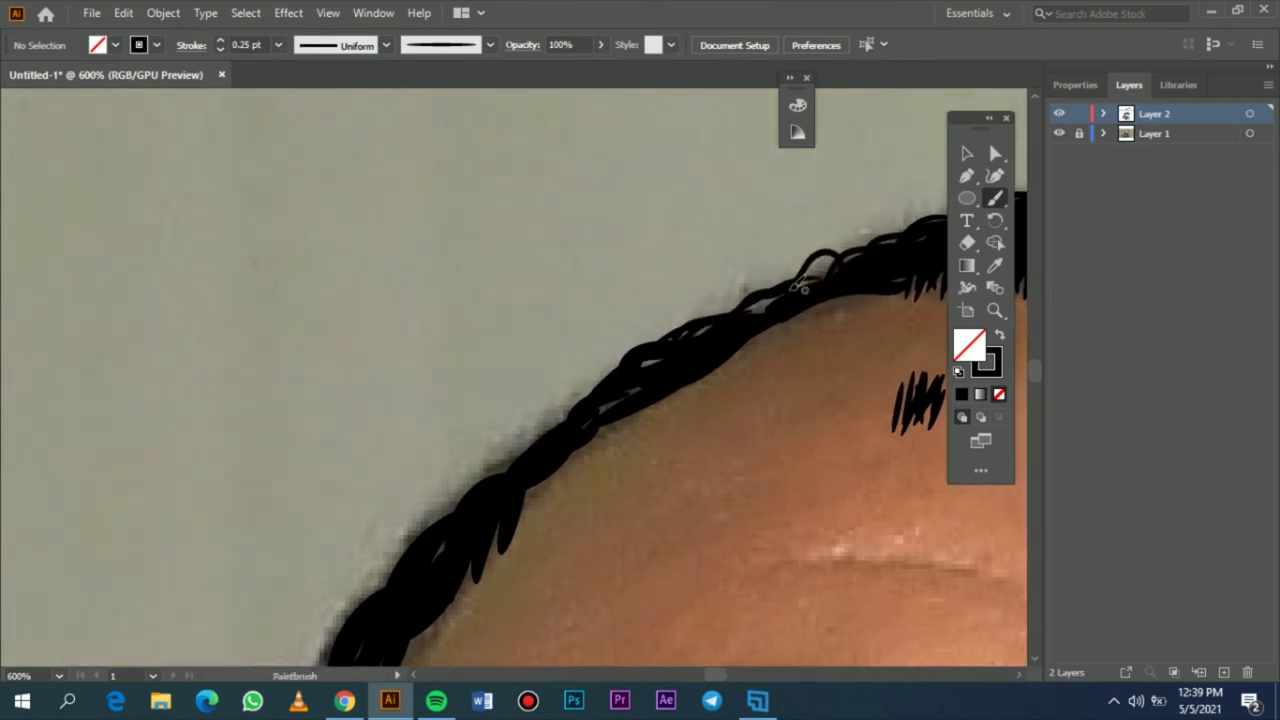
{"action": "scroll", "coordinate": [597, 388], "scroll_direction": "left", "scroll_amount": 2}
- Continue the fine curls down the outer edge of the left hair and fill the small gaps between strokes
{"action": "mouse_move", "coordinate": [712, 362]}
{"action": "left_mouse_down"}
{"action": "mouse_move", "coordinate": [605, 455]}
{"action": "mouse_move", "coordinate": [664, 381]}
{"action": "mouse_move", "coordinate": [588, 467]}
{"action": "left_mouse_up"}
{"action": "scroll", "coordinate": [590, 480], "scroll_direction": "left", "scroll_amount": 1}
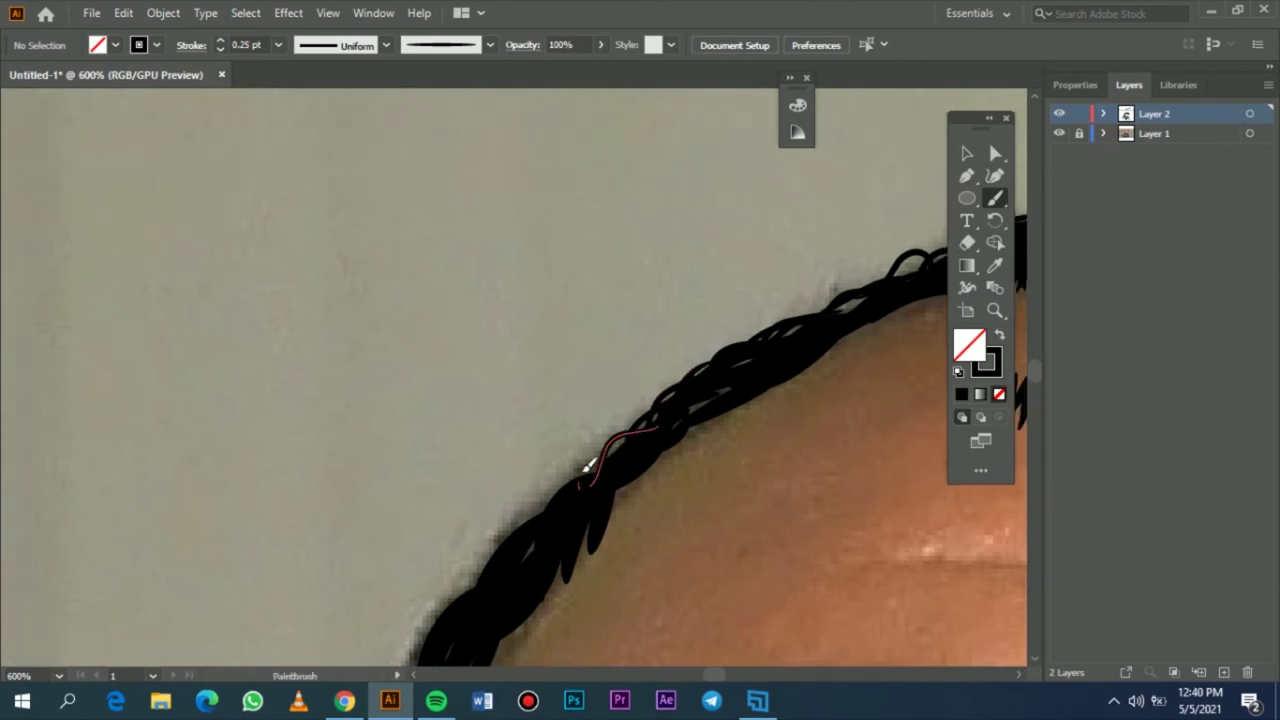
{"action": "scroll", "coordinate": [571, 504], "scroll_direction": "left", "scroll_amount": 2}
{"action": "scroll", "coordinate": [573, 494], "scroll_direction": "down", "scroll_amount": 2}
{"action": "left_click_drag", "start_coordinate": [741, 363], "coordinate": [733, 370]}
{"action": "left_click_drag", "start_coordinate": [830, 290], "coordinate": [785, 310]}
{"action": "scroll", "coordinate": [842, 287], "scroll_direction": "right", "scroll_amount": 2}
{"action": "left_click_drag", "start_coordinate": [826, 234], "coordinate": [720, 299]}
{"action": "scroll", "coordinate": [628, 340], "scroll_direction": "right", "scroll_amount": 3}
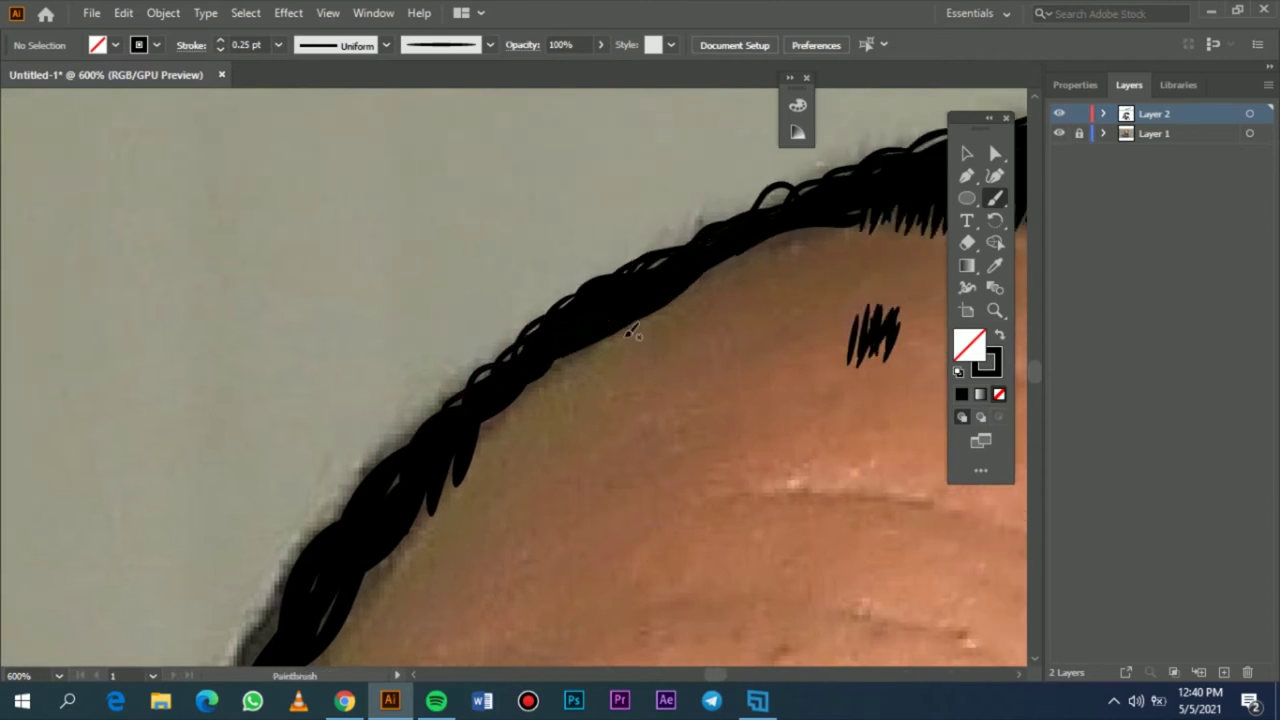
- Rotate the hair-stroke cluster on the forehead to lie nearly horizontal and place copies along the left hairline's inner edge
{"action": "left_click", "coordinate": [966, 154]}
{"action": "left_click", "coordinate": [898, 314]}
{"action": "mouse_move", "coordinate": [914, 290]}
{"action": "left_mouse_down"}
{"action": "mouse_move", "coordinate": [932, 322]}
{"action": "mouse_move", "coordinate": [926, 343]}
{"action": "left_mouse_up"}
{"action": "mouse_move", "coordinate": [896, 325]}
{"action": "left_mouse_down"}
{"action": "mouse_move", "coordinate": [795, 309]}
{"action": "mouse_move", "coordinate": [801, 220]}
{"action": "mouse_move", "coordinate": [708, 262]}
{"action": "left_mouse_up"}
{"action": "left_click", "coordinate": [743, 321]}
- Paint short fine Paintbrush strokes along the inner edge of the left hair down towards the temple
{"action": "key", "text": "b"}
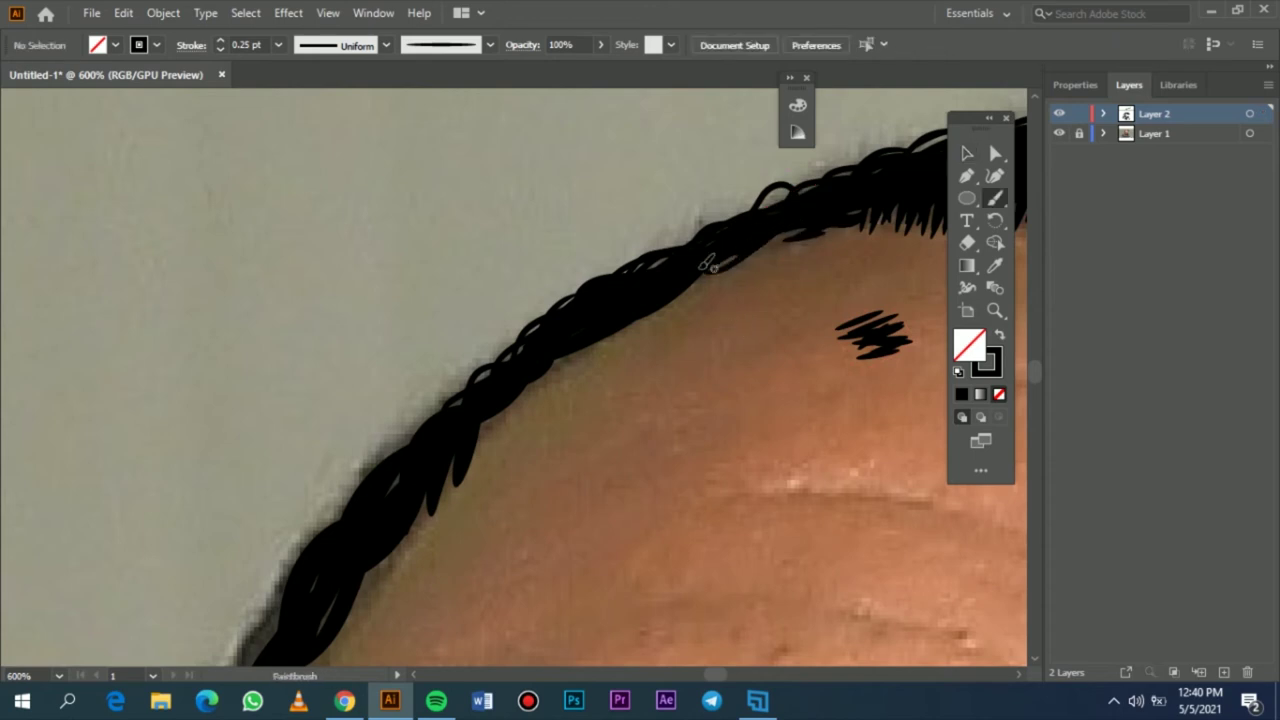
{"action": "mouse_move", "coordinate": [645, 323]}
{"action": "left_mouse_down"}
{"action": "mouse_move", "coordinate": [523, 380]}
{"action": "mouse_move", "coordinate": [478, 455]}
{"action": "mouse_move", "coordinate": [566, 320]}
{"action": "mouse_move", "coordinate": [528, 374]}
{"action": "left_mouse_up"}
{"action": "left_click_drag", "start_coordinate": [542, 344], "coordinate": [471, 445]}
{"action": "left_click_drag", "start_coordinate": [466, 428], "coordinate": [435, 470]}
{"action": "left_click_drag", "start_coordinate": [516, 375], "coordinate": [495, 410]}
{"action": "mouse_move", "coordinate": [587, 289]}
{"action": "left_mouse_down"}
{"action": "mouse_move", "coordinate": [543, 343]}
{"action": "mouse_move", "coordinate": [542, 235]}
{"action": "left_mouse_up"}
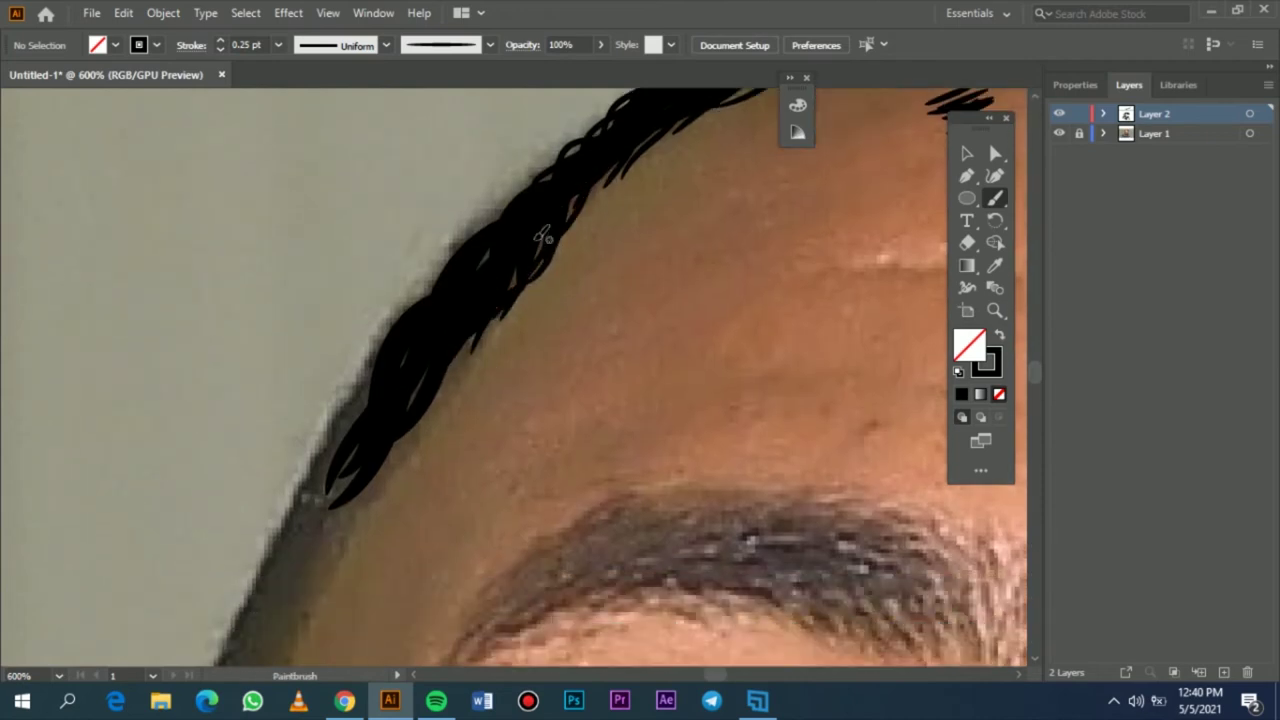
- Add fine curved strokes along the outer edge and lower tip of the hair at the left temple
{"action": "left_click_drag", "start_coordinate": [482, 265], "coordinate": [660, 160]}
{"action": "left_click_drag", "start_coordinate": [524, 333], "coordinate": [518, 341]}
{"action": "mouse_move", "coordinate": [575, 275]}
{"action": "left_mouse_down"}
{"action": "mouse_move", "coordinate": [524, 354]}
{"action": "mouse_move", "coordinate": [557, 267]}
{"action": "left_mouse_up"}
{"action": "left_click_drag", "start_coordinate": [537, 303], "coordinate": [449, 411]}
{"action": "mouse_move", "coordinate": [501, 352]}
{"action": "left_mouse_down"}
{"action": "mouse_move", "coordinate": [477, 404]}
{"action": "mouse_move", "coordinate": [518, 249]}
{"action": "left_mouse_up"}
{"action": "left_click_drag", "start_coordinate": [464, 325], "coordinate": [514, 256]}
{"action": "left_click_drag", "start_coordinate": [452, 351], "coordinate": [504, 262]}
{"action": "scroll", "coordinate": [487, 290], "scroll_direction": "up", "scroll_amount": 3}
{"action": "mouse_move", "coordinate": [457, 384]}
{"action": "left_mouse_down"}
{"action": "mouse_move", "coordinate": [491, 346]}
{"action": "mouse_move", "coordinate": [503, 303]}
{"action": "left_mouse_up"}
- Undo the last hair stroke and paint further fine strokes along the upper part of the left hair
{"action": "scroll", "coordinate": [530, 307], "scroll_direction": "up", "scroll_amount": 3}
{"action": "key", "text": "ctrl+z"}
{"action": "left_click_drag", "start_coordinate": [619, 368], "coordinate": [676, 303]}
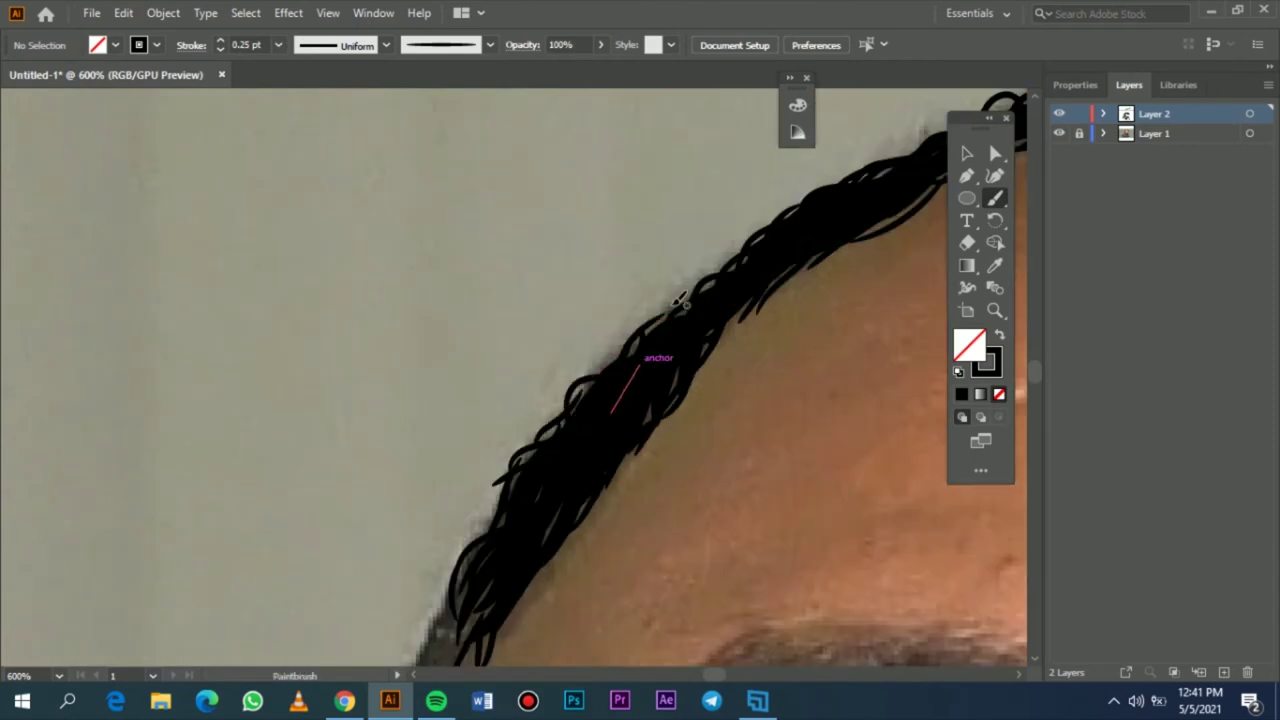
{"action": "left_click_drag", "start_coordinate": [598, 365], "coordinate": [597, 366]}
{"action": "scroll", "coordinate": [651, 383], "scroll_direction": "down", "scroll_amount": 3}
{"action": "scroll", "coordinate": [610, 330], "scroll_direction": "up", "scroll_amount": 4}
{"action": "left_click_drag", "start_coordinate": [573, 282], "coordinate": [762, 237]}
{"action": "scroll", "coordinate": [588, 252], "scroll_direction": "down", "scroll_amount": 4}
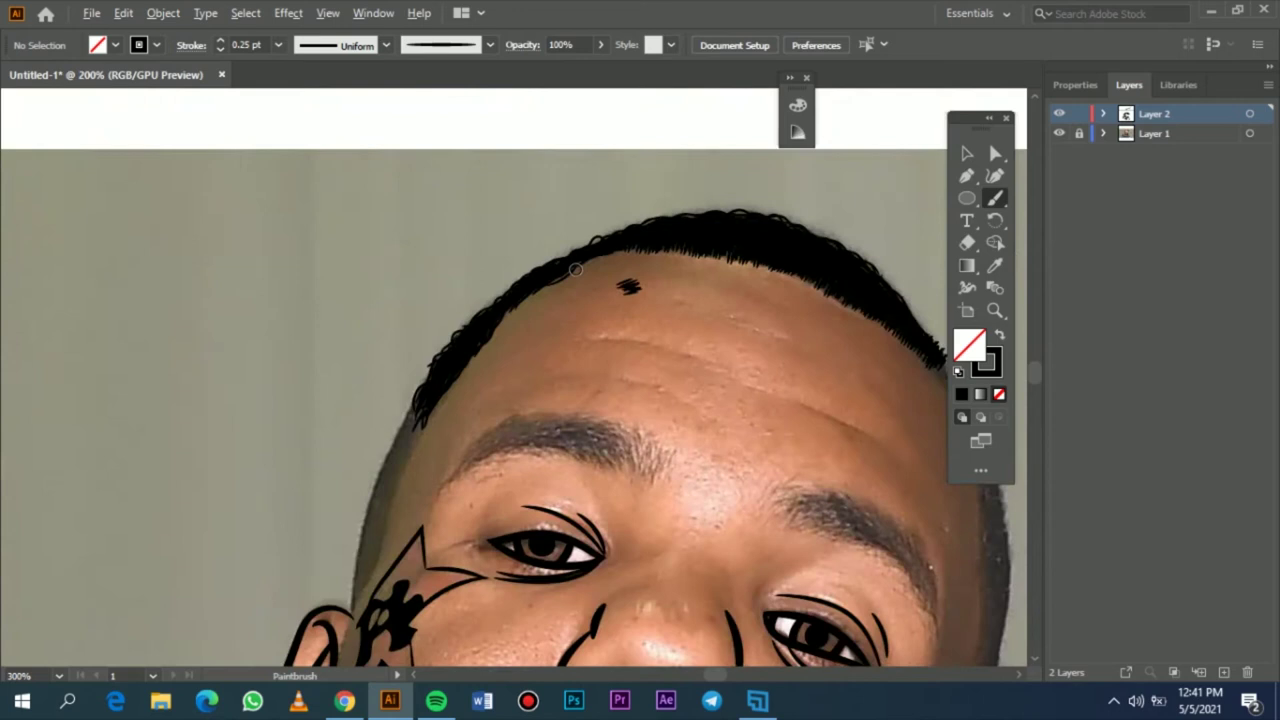
- Fill the gaps along the upper left hair band with solid black Pencil shapes that have no stroke
{"action": "scroll", "coordinate": [470, 310], "scroll_direction": "up", "scroll_amount": 3}
{"action": "key", "text": "n"}
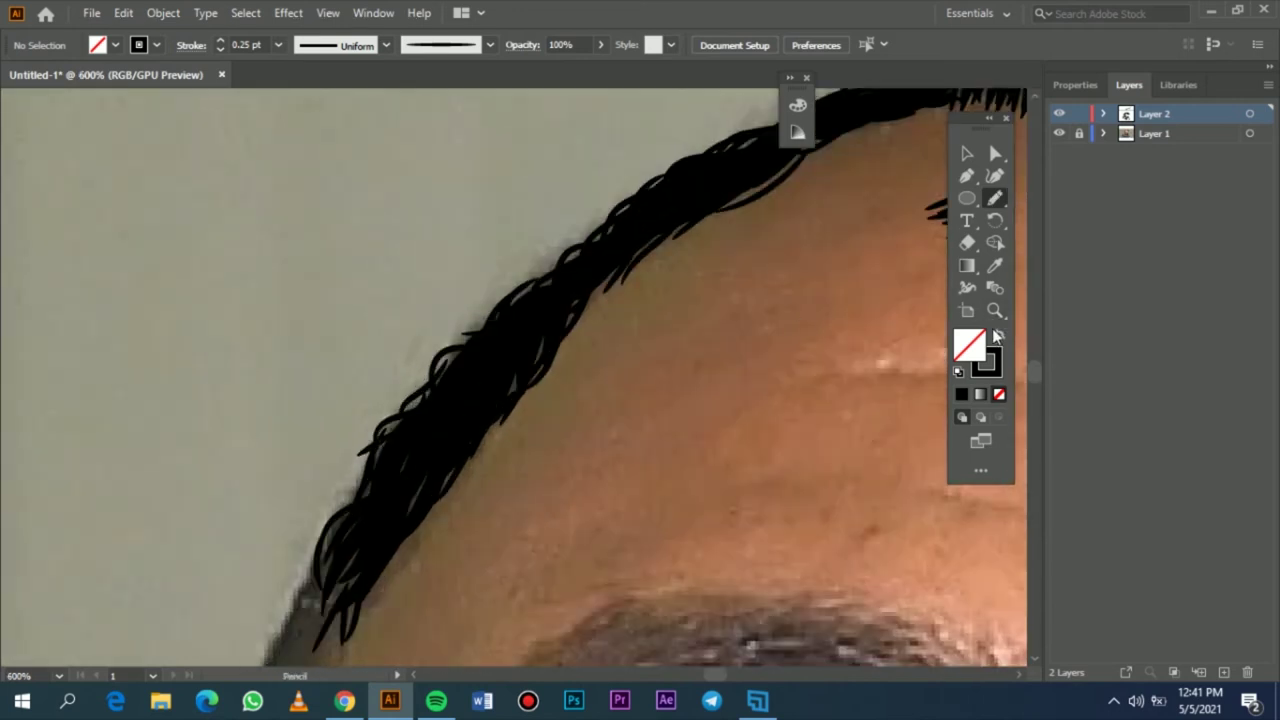
{"action": "left_click", "coordinate": [997, 337]}
{"action": "mouse_move", "coordinate": [559, 285]}
{"action": "left_mouse_down"}
{"action": "mouse_move", "coordinate": [377, 508]}
{"action": "mouse_move", "coordinate": [385, 523]}
{"action": "mouse_move", "coordinate": [580, 260]}
{"action": "left_mouse_up"}
{"action": "scroll", "coordinate": [588, 262], "scroll_direction": "right", "scroll_amount": 3}
{"action": "scroll", "coordinate": [588, 262], "scroll_direction": "up", "scroll_amount": 2}
{"action": "scroll", "coordinate": [590, 253], "scroll_direction": "up", "scroll_amount": 1}
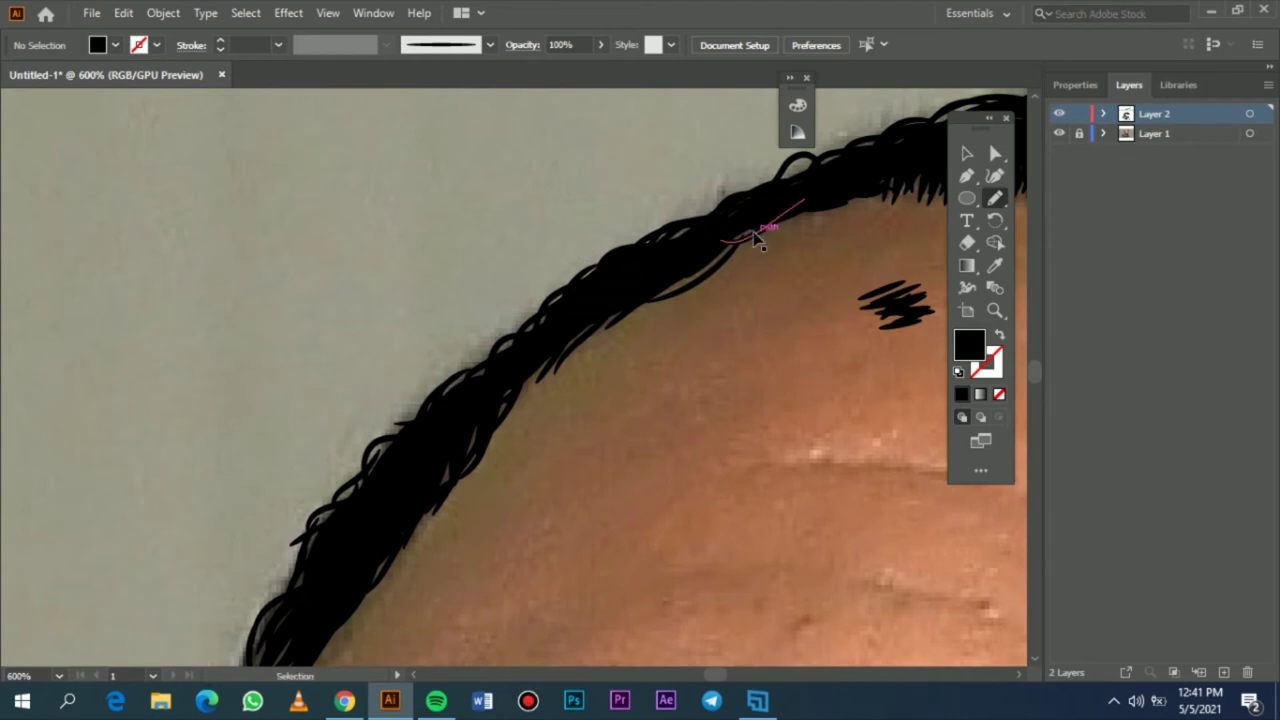
{"action": "scroll", "coordinate": [760, 232], "scroll_direction": "right", "scroll_amount": 2}
{"action": "mouse_move", "coordinate": [770, 170]}
{"action": "left_mouse_down"}
{"action": "mouse_move", "coordinate": [582, 241]}
{"action": "mouse_move", "coordinate": [576, 277]}
{"action": "mouse_move", "coordinate": [709, 163]}
{"action": "mouse_move", "coordinate": [745, 170]}
{"action": "left_mouse_up"}
{"action": "mouse_move", "coordinate": [711, 212]}
{"action": "left_mouse_down"}
{"action": "mouse_move", "coordinate": [794, 171]}
{"action": "mouse_move", "coordinate": [770, 175]}
{"action": "left_mouse_up"}
- Hide the photo on Layer 1 to check the line art with the left hair, and show it again
{"action": "key", "text": "ctrl+0"}
{"action": "left_click", "coordinate": [1058, 134]}
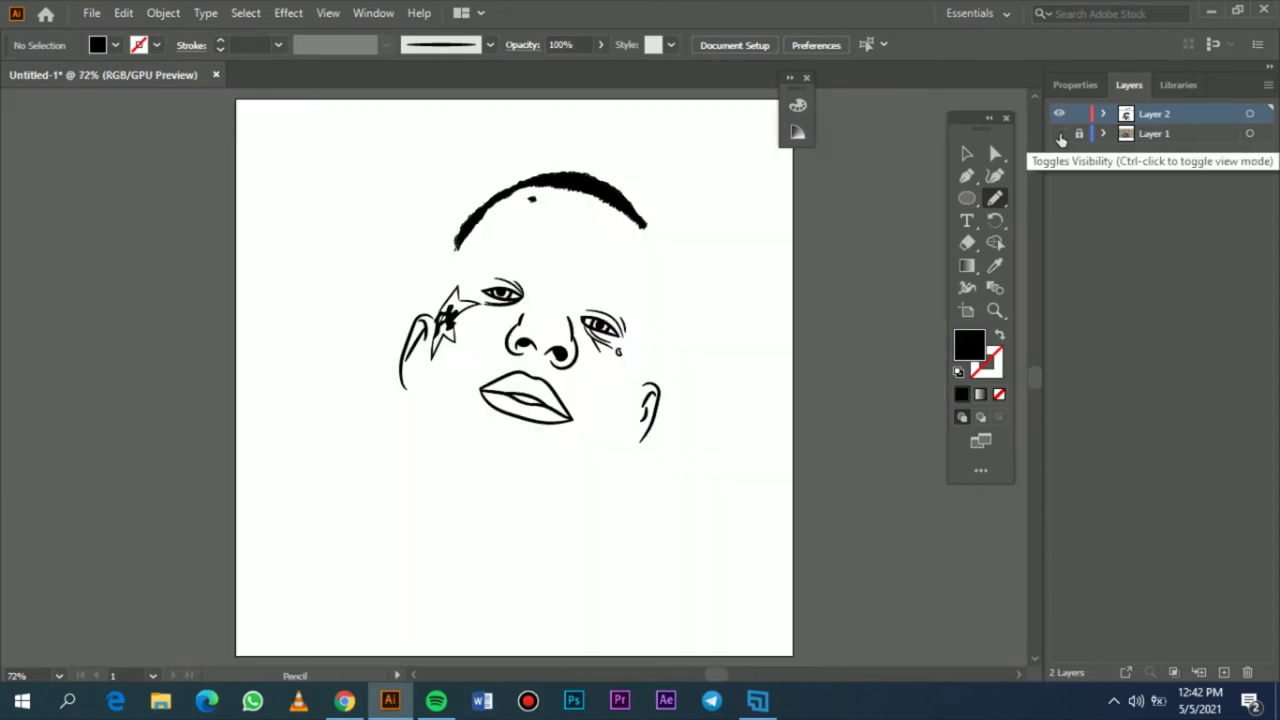
{"action": "left_click", "coordinate": [1058, 134]}
- Extend the left hair from the temple down towards the ear with thick black 1 pt Paintbrush strokes
{"action": "scroll", "coordinate": [450, 268], "scroll_direction": "up", "scroll_amount": 5}
{"action": "scroll", "coordinate": [456, 268], "scroll_direction": "up", "scroll_amount": 2}
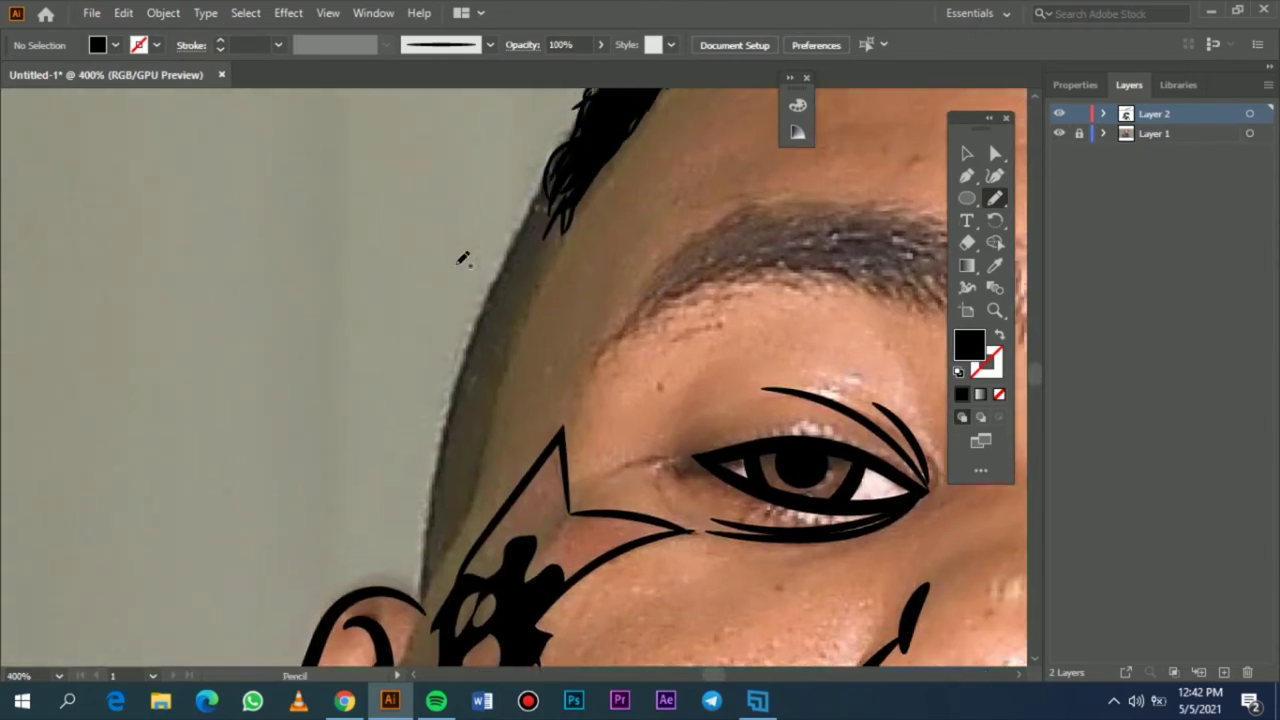
{"action": "left_click_drag", "start_coordinate": [563, 194], "coordinate": [535, 240]}
{"action": "key", "text": "shift+x"}
{"action": "key", "text": "b"}
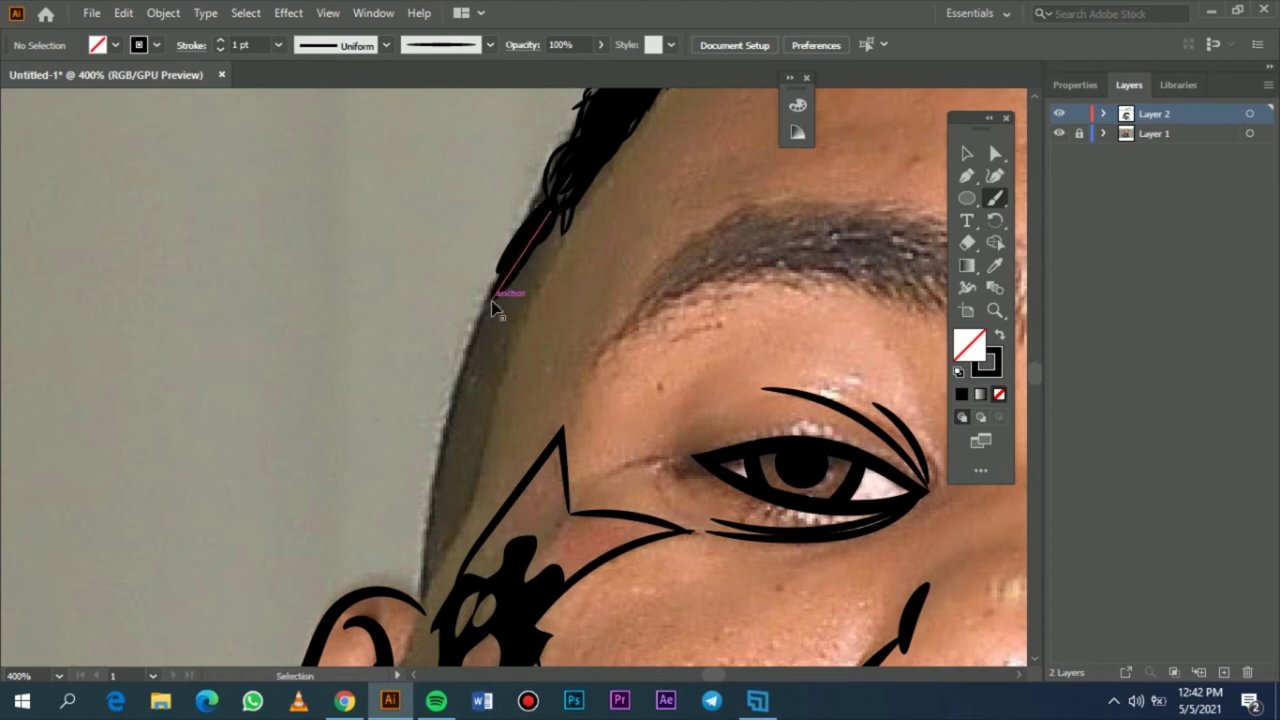
{"action": "mouse_move", "coordinate": [567, 195]}
{"action": "left_mouse_down"}
{"action": "mouse_move", "coordinate": [451, 457]}
{"action": "mouse_move", "coordinate": [503, 305]}
{"action": "mouse_move", "coordinate": [490, 347]}
{"action": "mouse_move", "coordinate": [530, 287]}
{"action": "left_mouse_up"}
{"action": "mouse_move", "coordinate": [464, 424]}
{"action": "left_mouse_down"}
{"action": "mouse_move", "coordinate": [449, 499]}
{"action": "mouse_move", "coordinate": [478, 387]}
{"action": "mouse_move", "coordinate": [460, 490]}
{"action": "left_mouse_up"}
- Set the stroke to 0.25 pt and paint fine hairs down the left side hair to the top of the ear
{"action": "left_click", "coordinate": [277, 45]}
{"action": "left_click", "coordinate": [300, 65]}
{"action": "left_click_drag", "start_coordinate": [499, 330], "coordinate": [498, 333]}
{"action": "left_click_drag", "start_coordinate": [503, 278], "coordinate": [457, 412]}
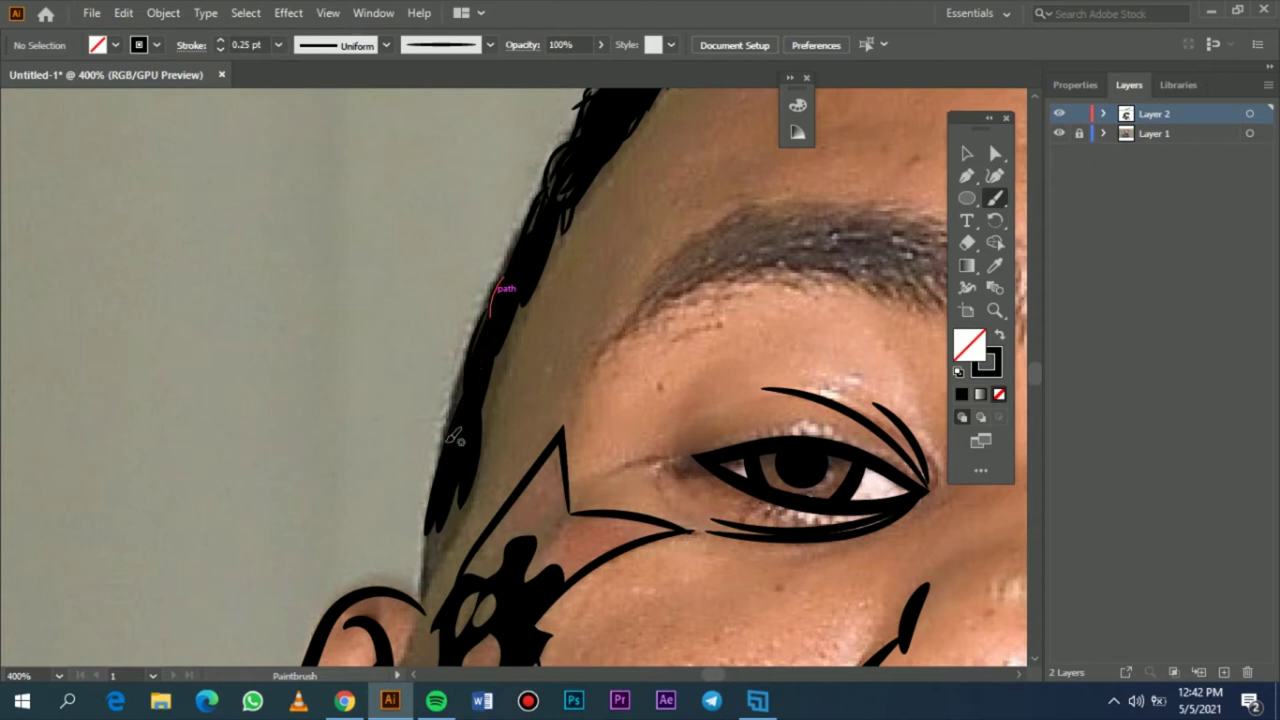
{"action": "left_click_drag", "start_coordinate": [505, 276], "coordinate": [433, 549]}
{"action": "mouse_move", "coordinate": [464, 486]}
{"action": "left_mouse_down"}
{"action": "mouse_move", "coordinate": [425, 599]}
{"action": "mouse_move", "coordinate": [436, 555]}
{"action": "left_mouse_up"}
{"action": "left_click_drag", "start_coordinate": [456, 484], "coordinate": [418, 611]}
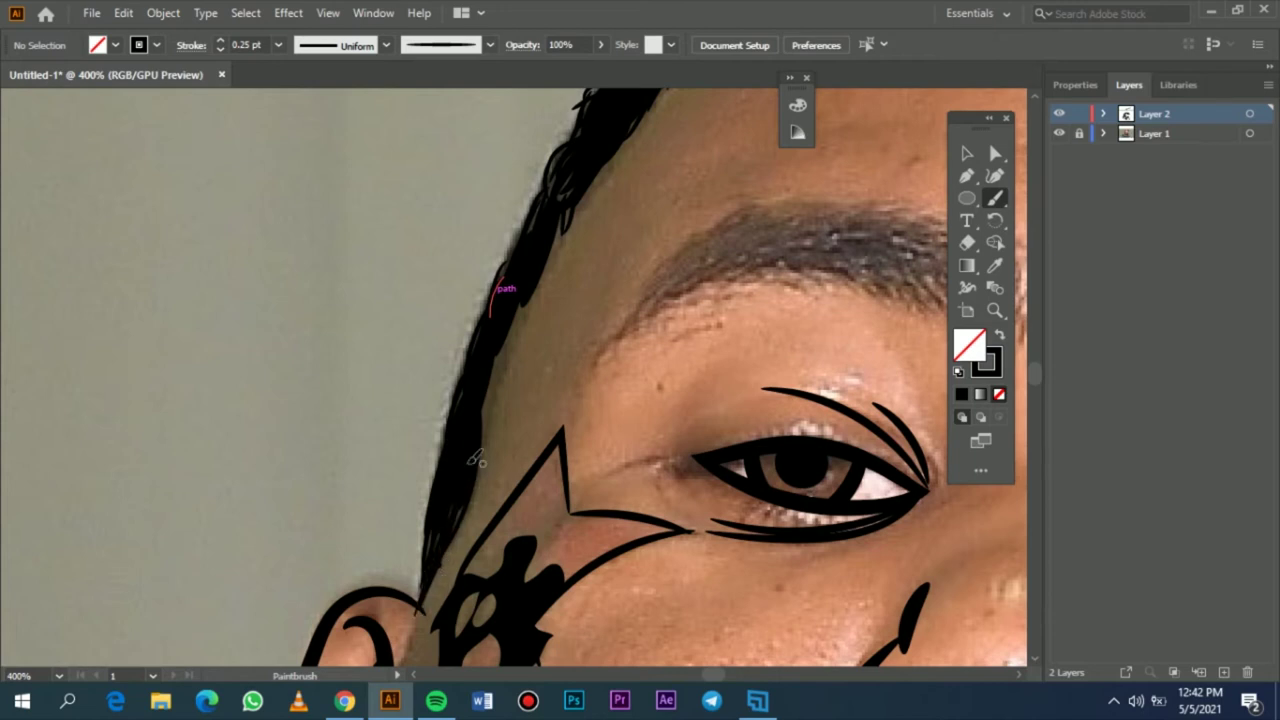
- Add fine Paintbrush strokes along the inner edge of the left side hair, between the hairline and the ear
{"action": "left_click_drag", "start_coordinate": [458, 508], "coordinate": [447, 548]}
{"action": "left_click_drag", "start_coordinate": [456, 436], "coordinate": [465, 396]}
{"action": "mouse_move", "coordinate": [487, 478]}
{"action": "left_mouse_down"}
{"action": "mouse_move", "coordinate": [489, 397]}
{"action": "mouse_move", "coordinate": [522, 306]}
{"action": "mouse_move", "coordinate": [505, 354]}
{"action": "left_mouse_up"}
{"action": "left_click_drag", "start_coordinate": [526, 284], "coordinate": [477, 480]}
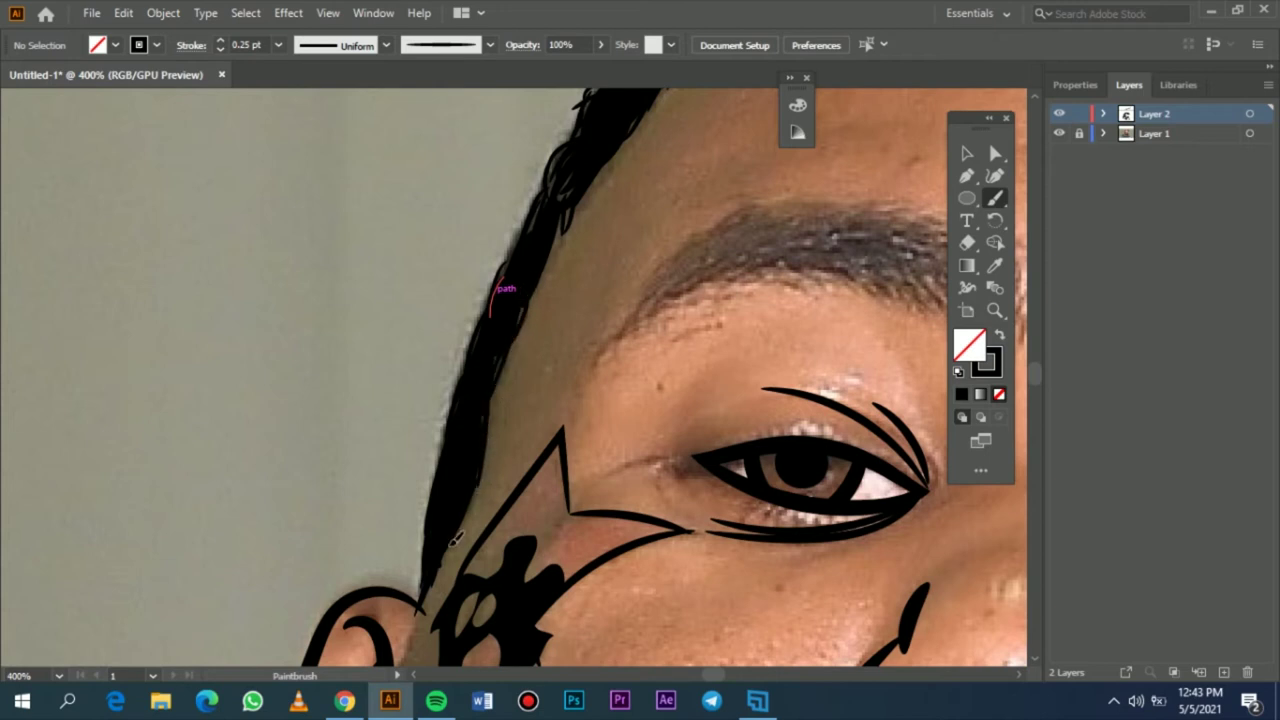
{"action": "scroll", "coordinate": [572, 460], "scroll_direction": "up", "scroll_amount": 5}
{"action": "left_click_drag", "start_coordinate": [572, 420], "coordinate": [528, 530]}
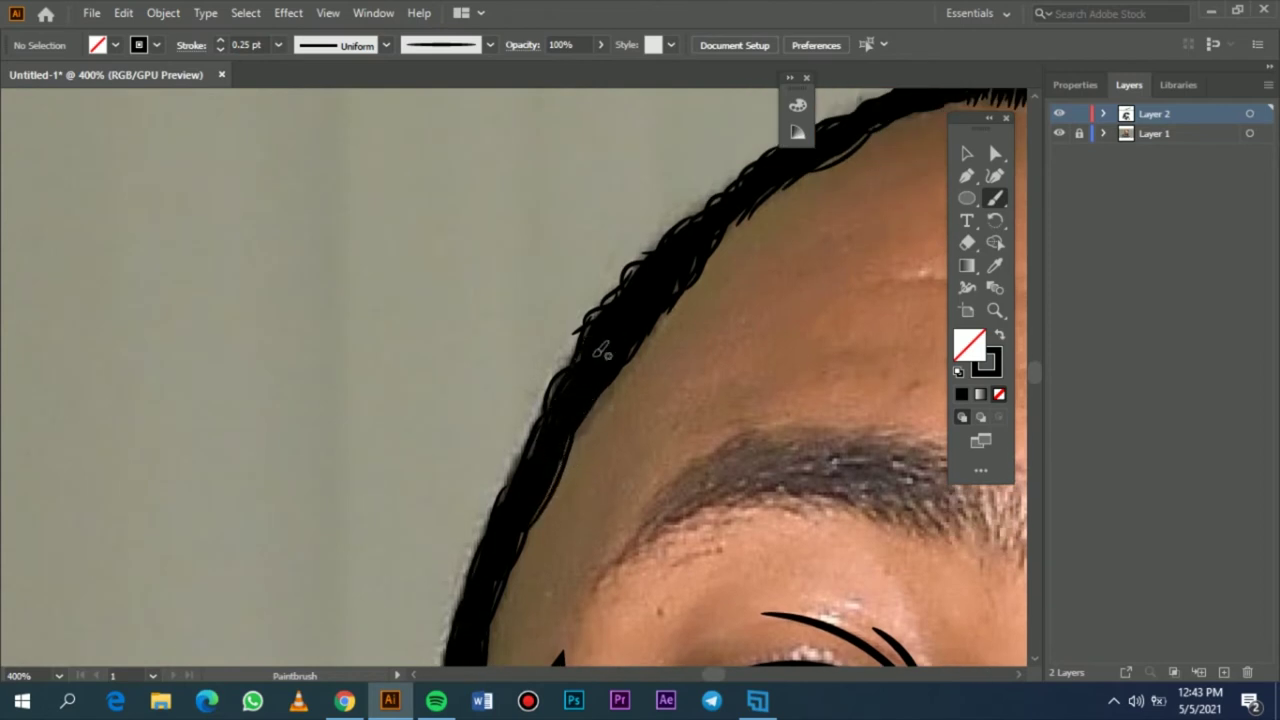
- Hide and show Layer 1 to compare the completed left side hair with the photo
{"action": "key", "text": "ctrl+0"}
{"action": "left_click", "coordinate": [1059, 133]}
{"action": "left_click", "coordinate": [1059, 133]}
{"action": "left_click", "coordinate": [1061, 134]}
{"action": "left_click", "coordinate": [1061, 134]}
- Draw solid black Pencil shapes over the right side hair from the end of the hairline down to the ear
{"action": "scroll", "coordinate": [670, 306], "scroll_direction": "up", "scroll_amount": 5}
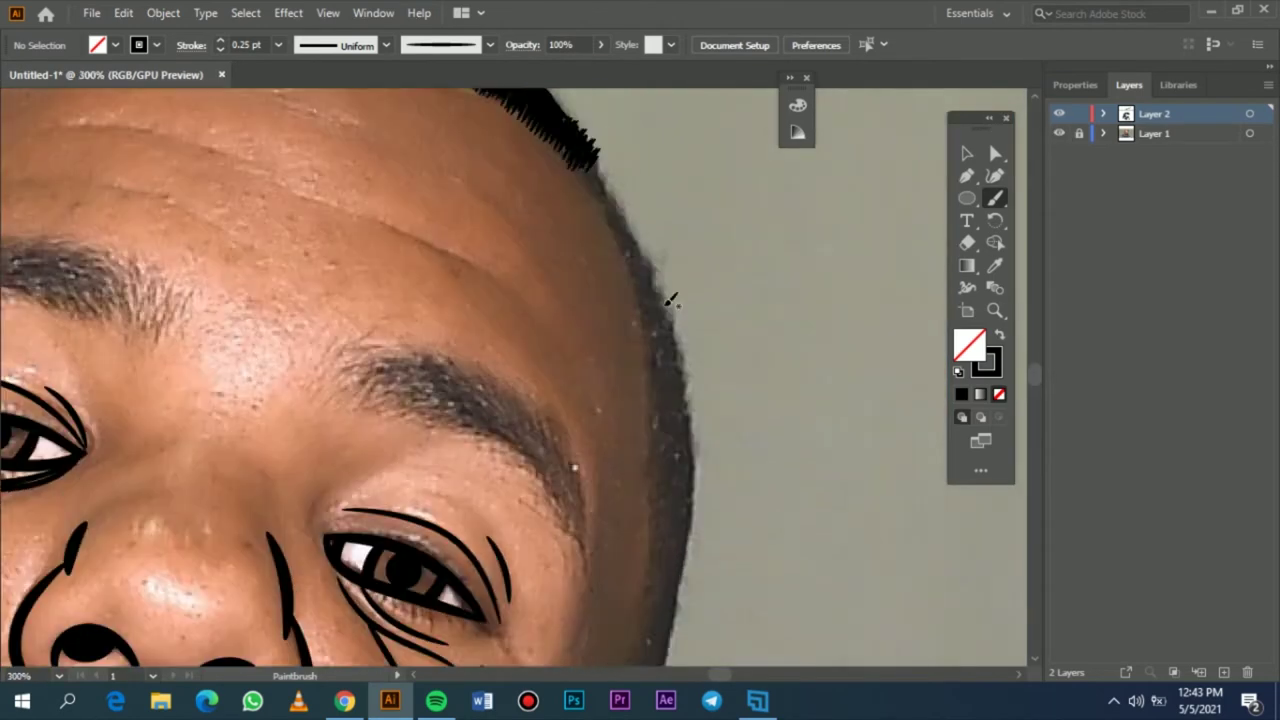
{"action": "mouse_move", "coordinate": [585, 165]}
{"action": "left_mouse_down"}
{"action": "mouse_move", "coordinate": [599, 216]}
{"action": "mouse_move", "coordinate": [625, 232]}
{"action": "mouse_move", "coordinate": [609, 206]}
{"action": "left_mouse_up"}
{"action": "key", "text": "n"}
{"action": "left_click", "coordinate": [1001, 337]}
{"action": "left_click_drag", "start_coordinate": [585, 160], "coordinate": [648, 283]}
{"action": "mouse_move", "coordinate": [657, 482]}
{"action": "left_mouse_down"}
{"action": "mouse_move", "coordinate": [693, 476]}
{"action": "mouse_move", "coordinate": [686, 410]}
{"action": "mouse_move", "coordinate": [669, 320]}
{"action": "mouse_move", "coordinate": [600, 162]}
{"action": "left_mouse_up"}
{"action": "scroll", "coordinate": [652, 293], "scroll_direction": "down", "scroll_amount": 3}
{"action": "mouse_move", "coordinate": [657, 286]}
{"action": "left_mouse_down"}
{"action": "mouse_move", "coordinate": [643, 509]}
{"action": "mouse_move", "coordinate": [664, 260]}
{"action": "left_mouse_up"}
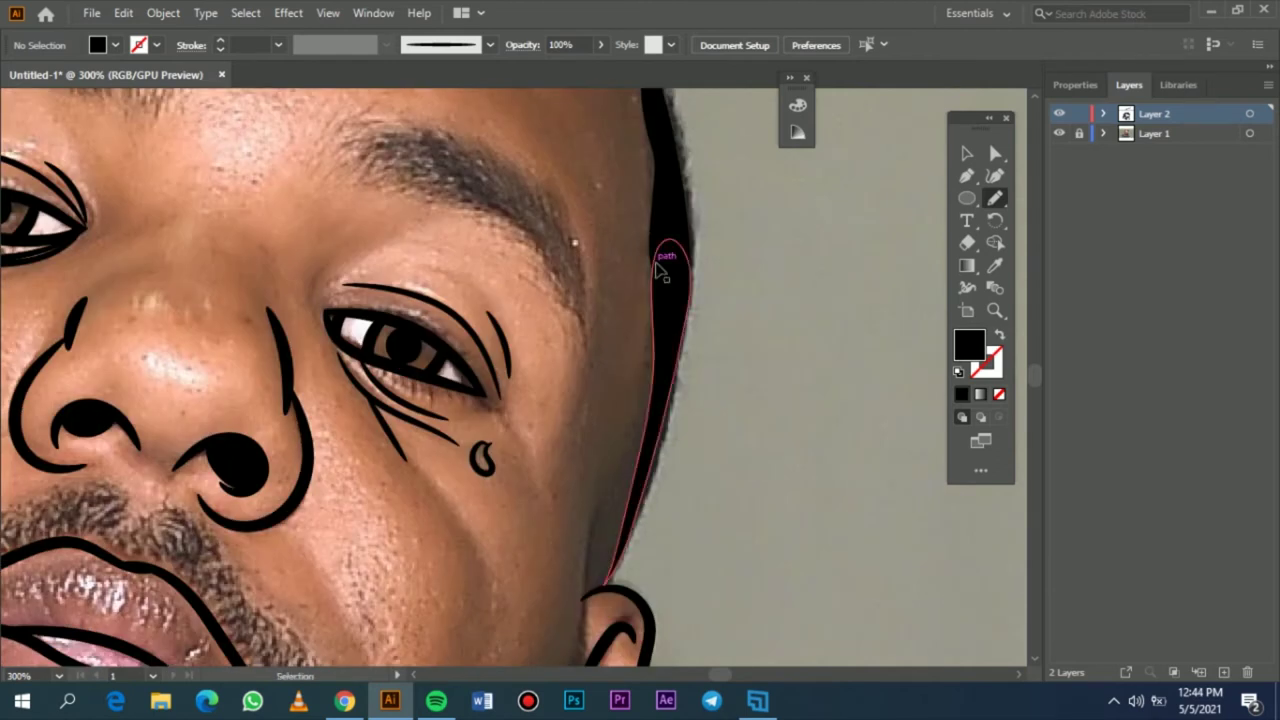
- Hide the photo layer to check the solid right side hair, and show it again
{"action": "key", "text": "ctrl+0"}
{"action": "left_click", "coordinate": [1056, 135]}
{"action": "left_click", "coordinate": [1056, 135]}
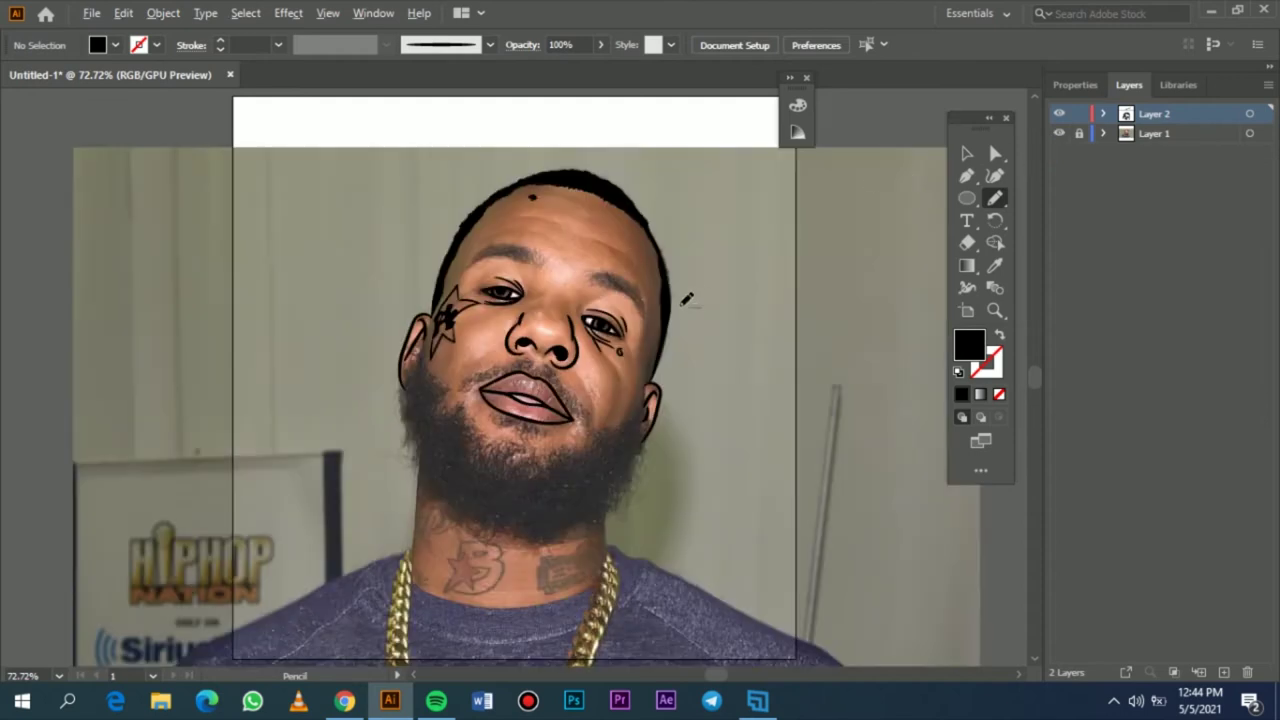
- Paint fine 0.25 pt Paintbrush strokes along the upper right hair where the hairline joins the side hair
{"action": "scroll", "coordinate": [663, 271], "scroll_direction": "up", "scroll_amount": 5}
{"action": "key", "text": "b"}
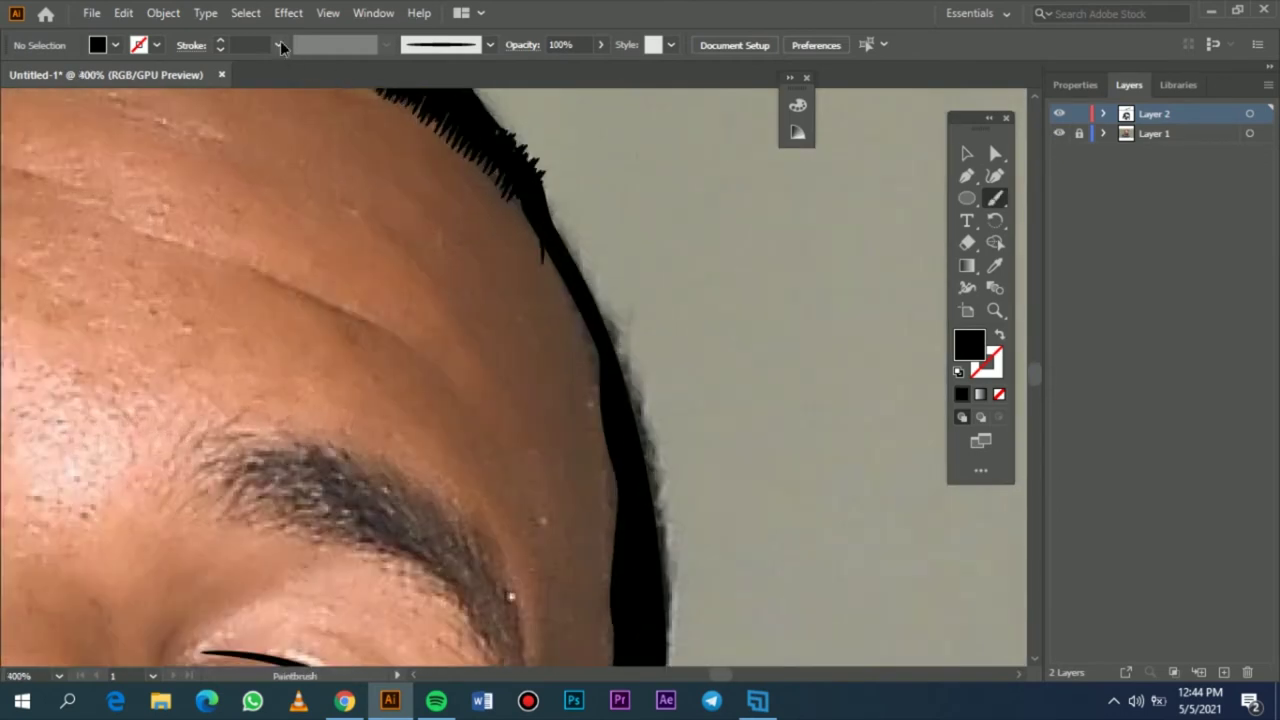
{"action": "key", "text": "shift+x"}
{"action": "left_click_drag", "start_coordinate": [571, 224], "coordinate": [538, 172]}
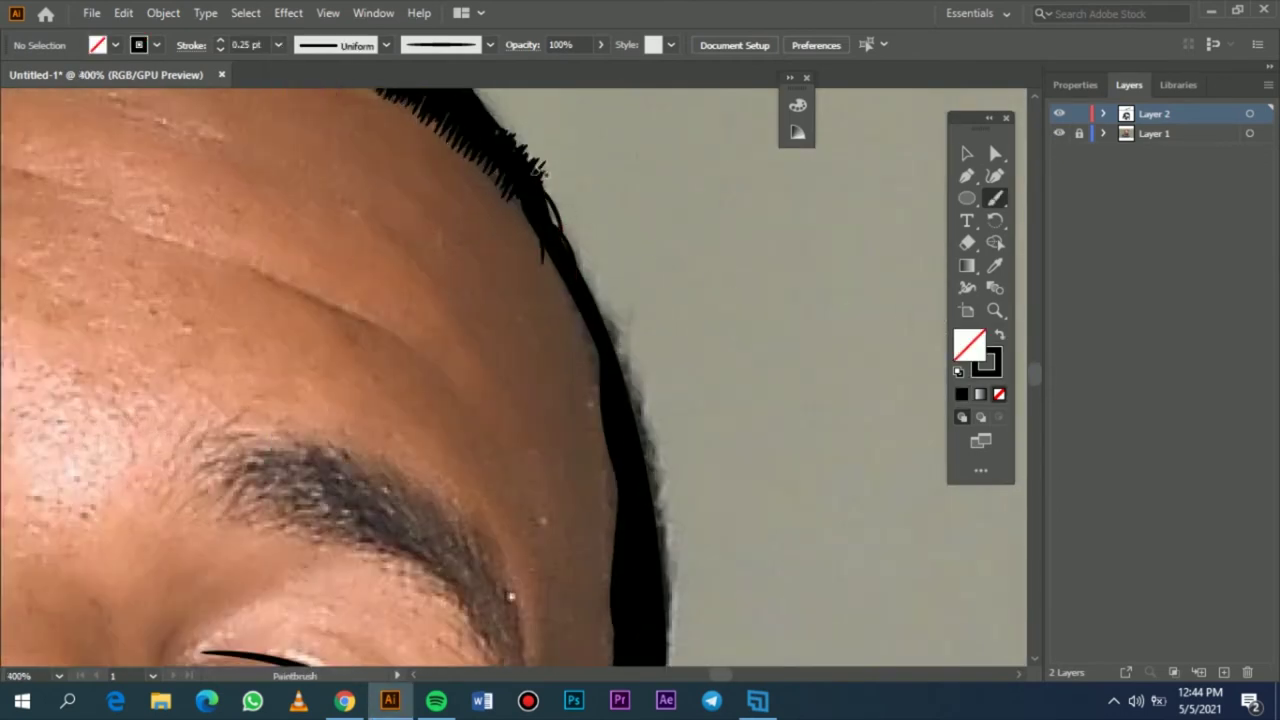
{"action": "left_click_drag", "start_coordinate": [570, 236], "coordinate": [645, 450]}
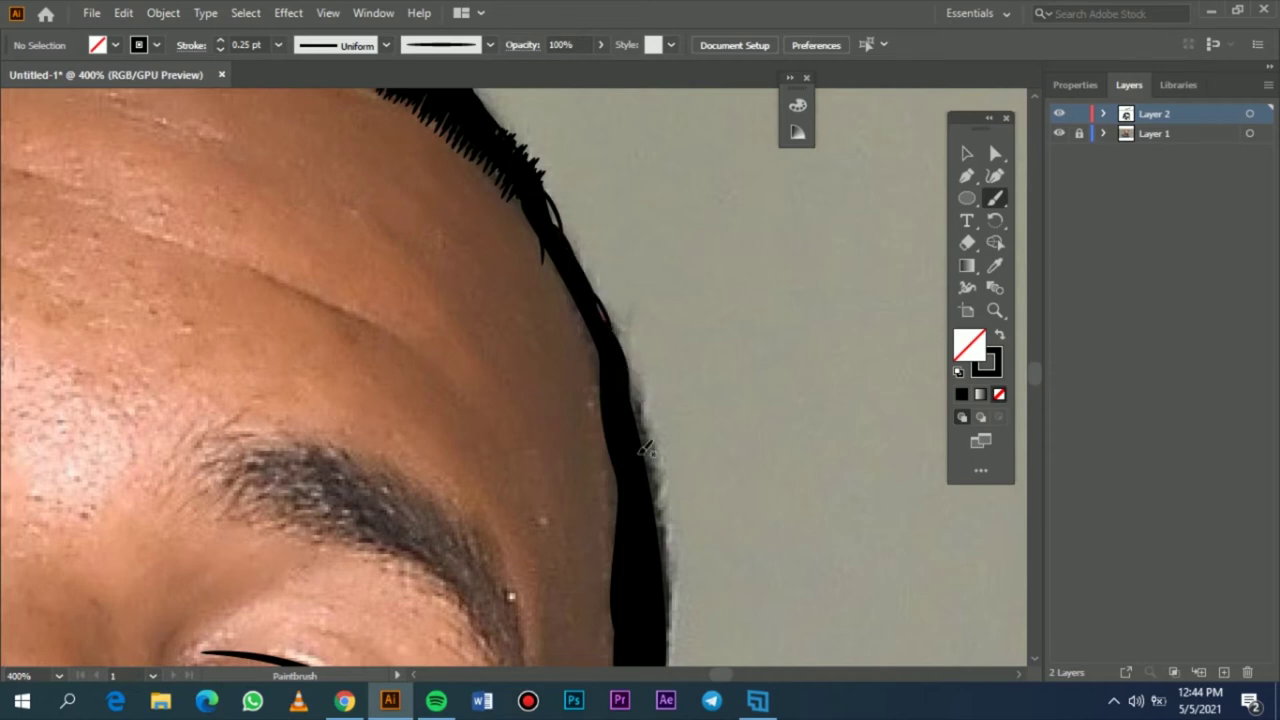
{"action": "left_click_drag", "start_coordinate": [562, 216], "coordinate": [516, 122]}
{"action": "scroll", "coordinate": [502, 121], "scroll_direction": "up", "scroll_amount": 2}
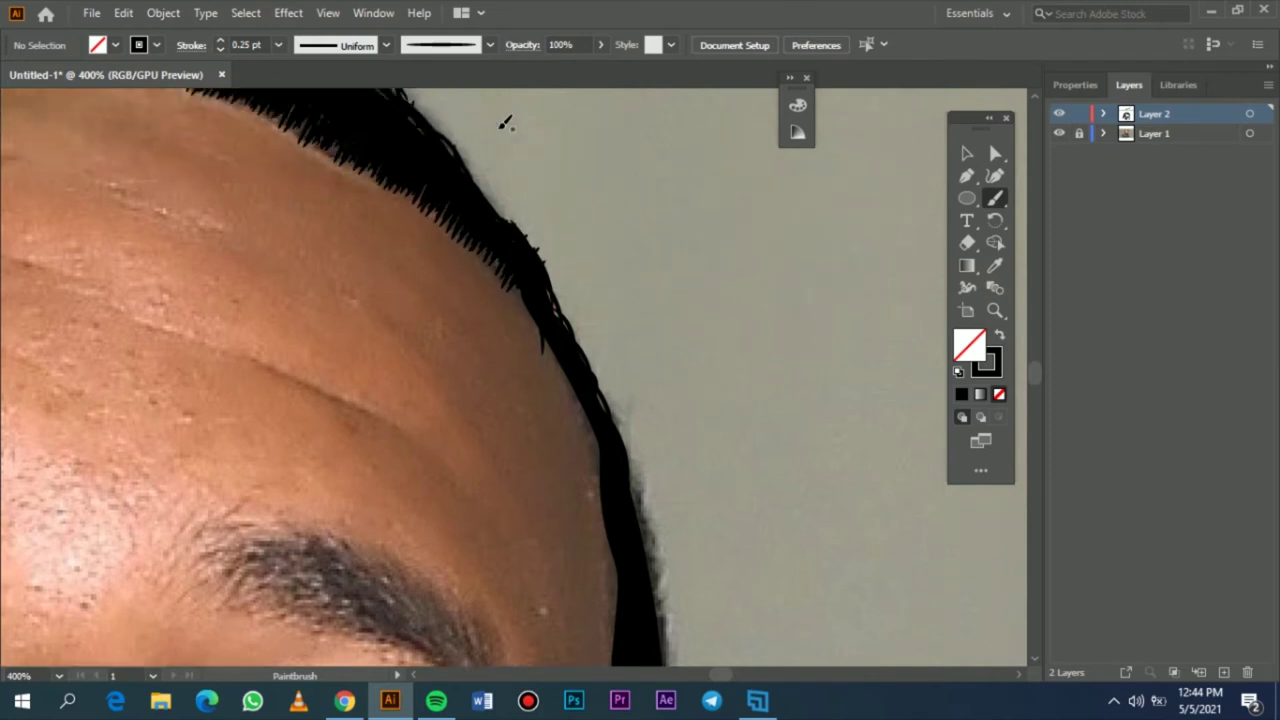
{"action": "mouse_move", "coordinate": [473, 244]}
{"action": "left_mouse_down"}
{"action": "mouse_move", "coordinate": [553, 354]}
{"action": "mouse_move", "coordinate": [533, 337]}
{"action": "mouse_move", "coordinate": [588, 525]}
{"action": "mouse_move", "coordinate": [592, 502]}
{"action": "mouse_move", "coordinate": [597, 518]}
{"action": "mouse_move", "coordinate": [608, 625]}
{"action": "left_mouse_up"}
- Add fine strokes along the outer and inner edges of the right side hair beside the eyebrow
{"action": "scroll", "coordinate": [608, 600], "scroll_direction": "down", "scroll_amount": 5}
{"action": "mouse_move", "coordinate": [640, 283]}
{"action": "left_mouse_down"}
{"action": "mouse_move", "coordinate": [634, 272]}
{"action": "mouse_move", "coordinate": [660, 371]}
{"action": "mouse_move", "coordinate": [656, 419]}
{"action": "left_mouse_up"}
{"action": "mouse_move", "coordinate": [643, 349]}
{"action": "left_mouse_down"}
{"action": "mouse_move", "coordinate": [672, 494]}
{"action": "mouse_move", "coordinate": [656, 431]}
{"action": "mouse_move", "coordinate": [670, 537]}
{"action": "left_mouse_up"}
{"action": "left_click_drag", "start_coordinate": [658, 408], "coordinate": [661, 433]}
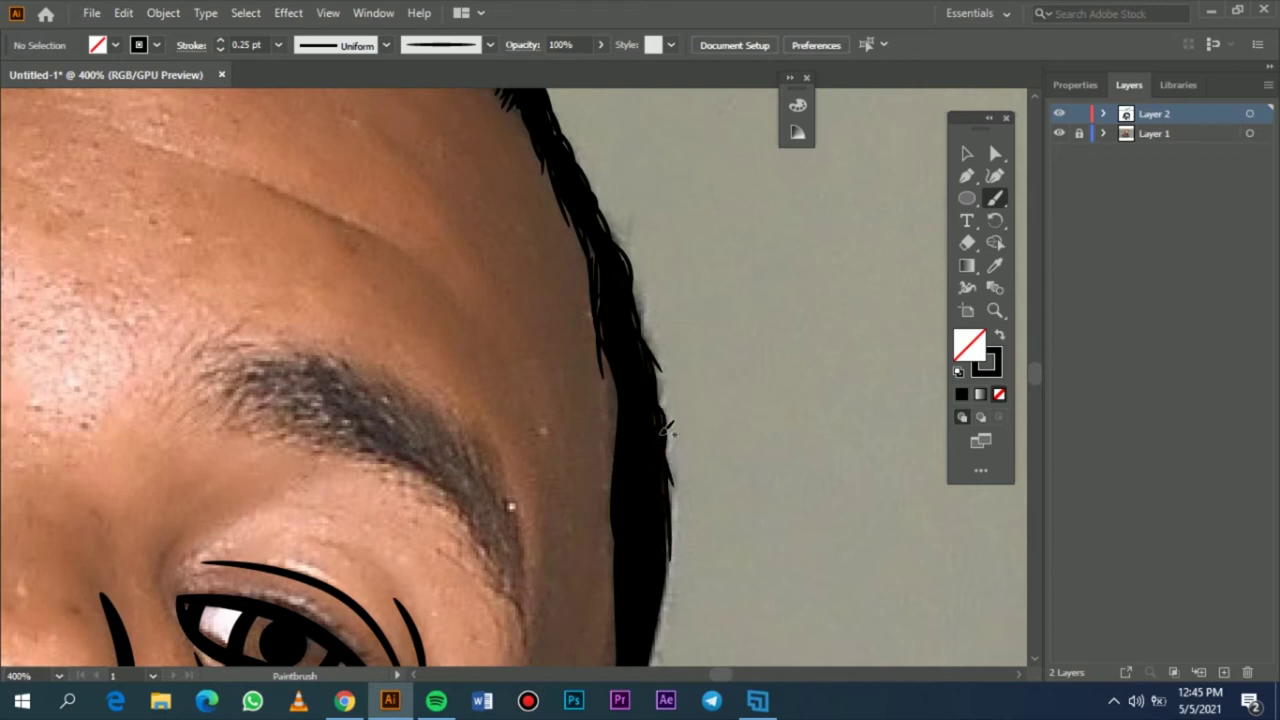
{"action": "mouse_move", "coordinate": [629, 337]}
{"action": "left_mouse_down"}
{"action": "mouse_move", "coordinate": [651, 323]}
{"action": "mouse_move", "coordinate": [629, 280]}
{"action": "left_mouse_up"}
{"action": "left_click_drag", "start_coordinate": [623, 427], "coordinate": [624, 432]}
{"action": "left_click_drag", "start_coordinate": [607, 363], "coordinate": [628, 442]}
{"action": "mouse_move", "coordinate": [621, 398]}
{"action": "left_mouse_down"}
{"action": "mouse_move", "coordinate": [614, 488]}
{"action": "mouse_move", "coordinate": [628, 466]}
{"action": "left_mouse_up"}
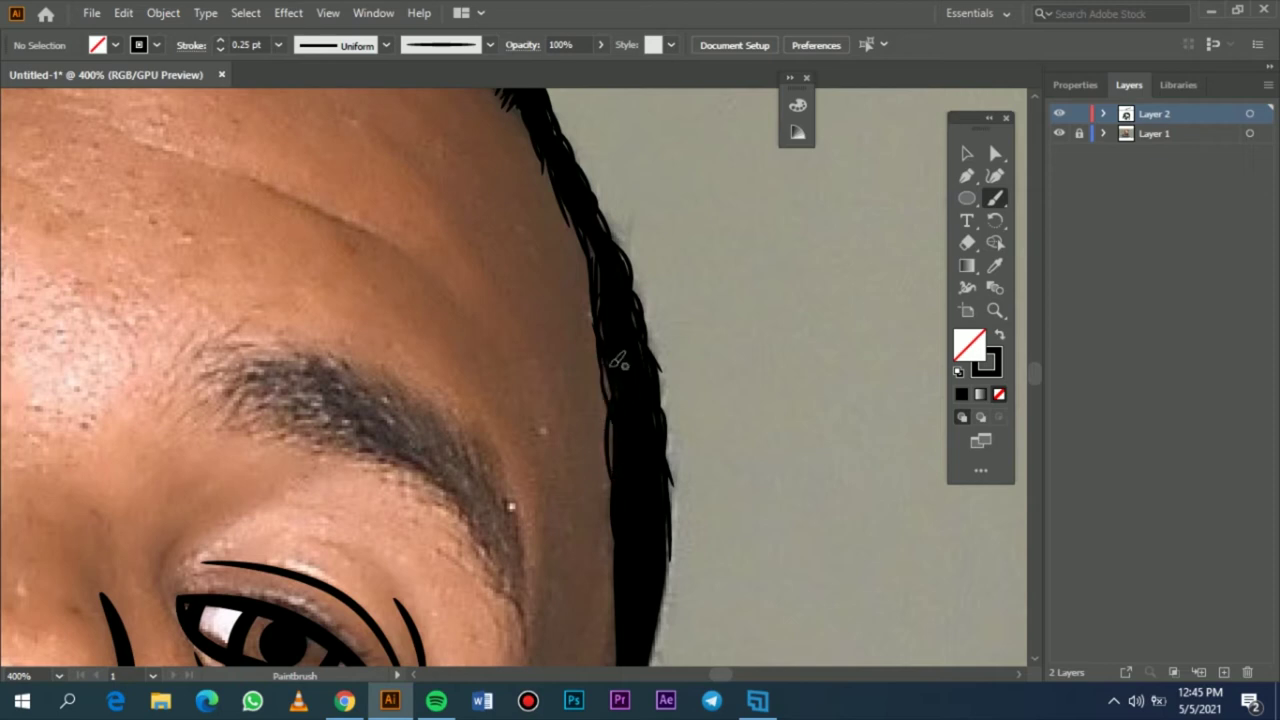
- Continue the fine strokes down the inner edge of the right side hair to the top of the ear
{"action": "scroll", "coordinate": [600, 400], "scroll_direction": "down", "scroll_amount": 5}
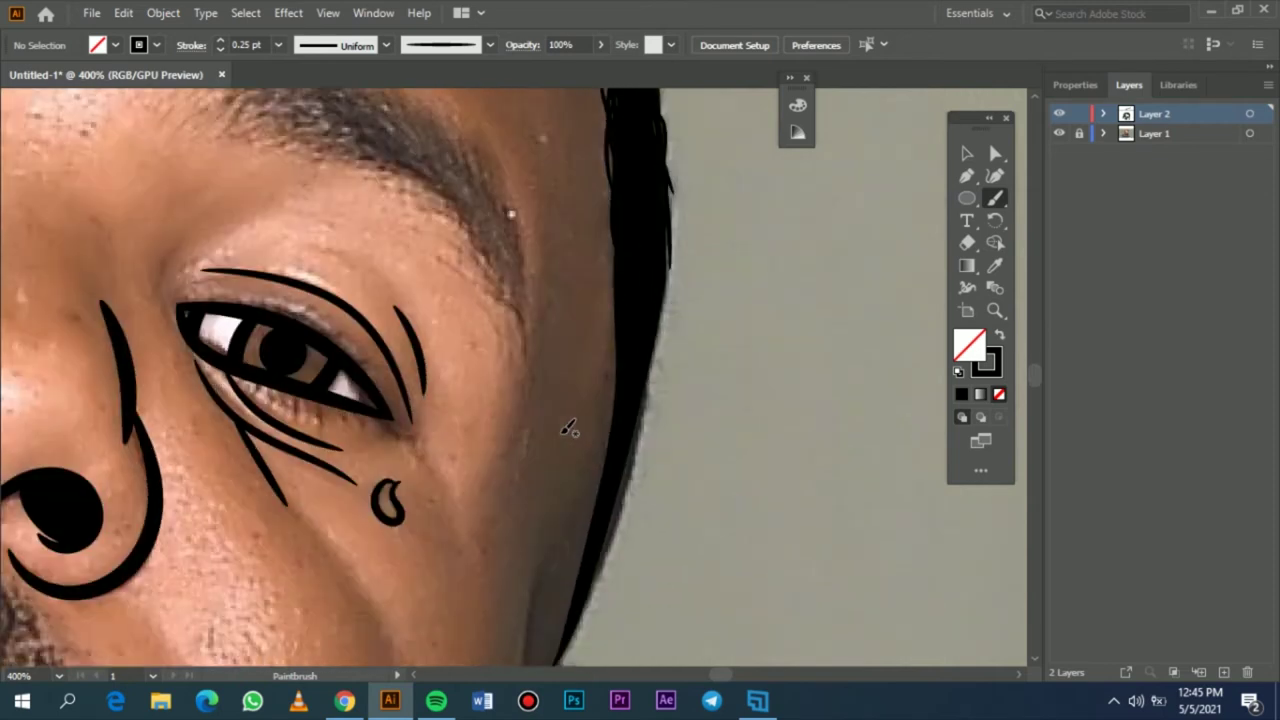
{"action": "left_click_drag", "start_coordinate": [613, 179], "coordinate": [616, 336]}
{"action": "mouse_move", "coordinate": [617, 274]}
{"action": "left_mouse_down"}
{"action": "mouse_move", "coordinate": [613, 358]}
{"action": "mouse_move", "coordinate": [615, 427]}
{"action": "mouse_move", "coordinate": [628, 345]}
{"action": "mouse_move", "coordinate": [619, 470]}
{"action": "mouse_move", "coordinate": [598, 500]}
{"action": "left_mouse_up"}
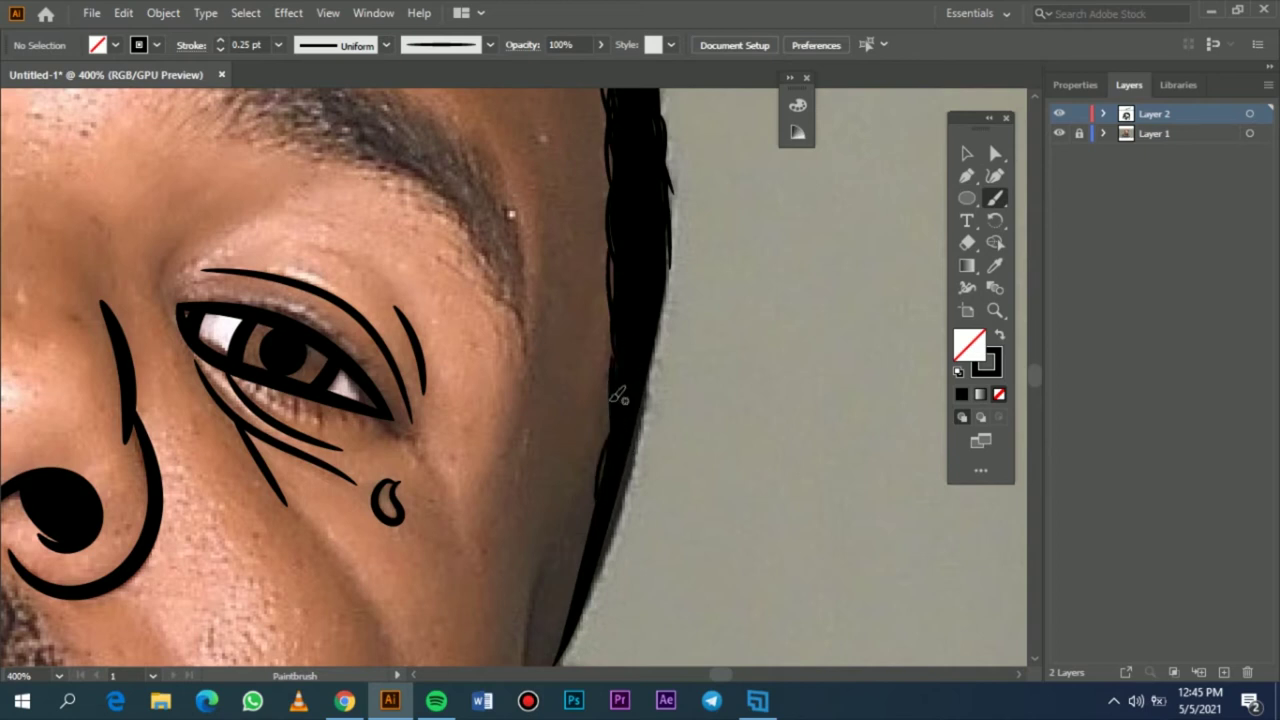
{"action": "scroll", "coordinate": [618, 450], "scroll_direction": "down", "scroll_amount": 4}
{"action": "left_click_drag", "start_coordinate": [608, 233], "coordinate": [576, 358]}
{"action": "left_click_drag", "start_coordinate": [601, 287], "coordinate": [562, 441]}
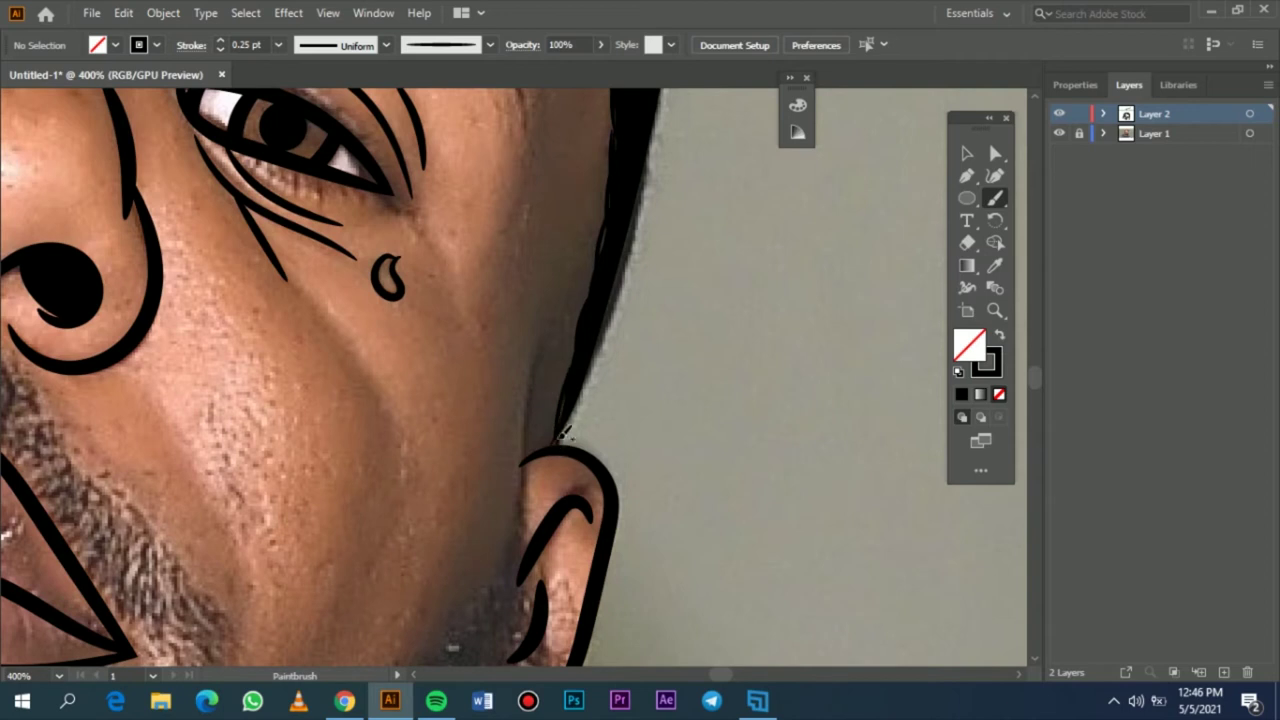
{"action": "mouse_move", "coordinate": [572, 372]}
{"action": "left_mouse_down"}
{"action": "mouse_move", "coordinate": [594, 286]}
{"action": "mouse_move", "coordinate": [622, 255]}
{"action": "left_mouse_up"}
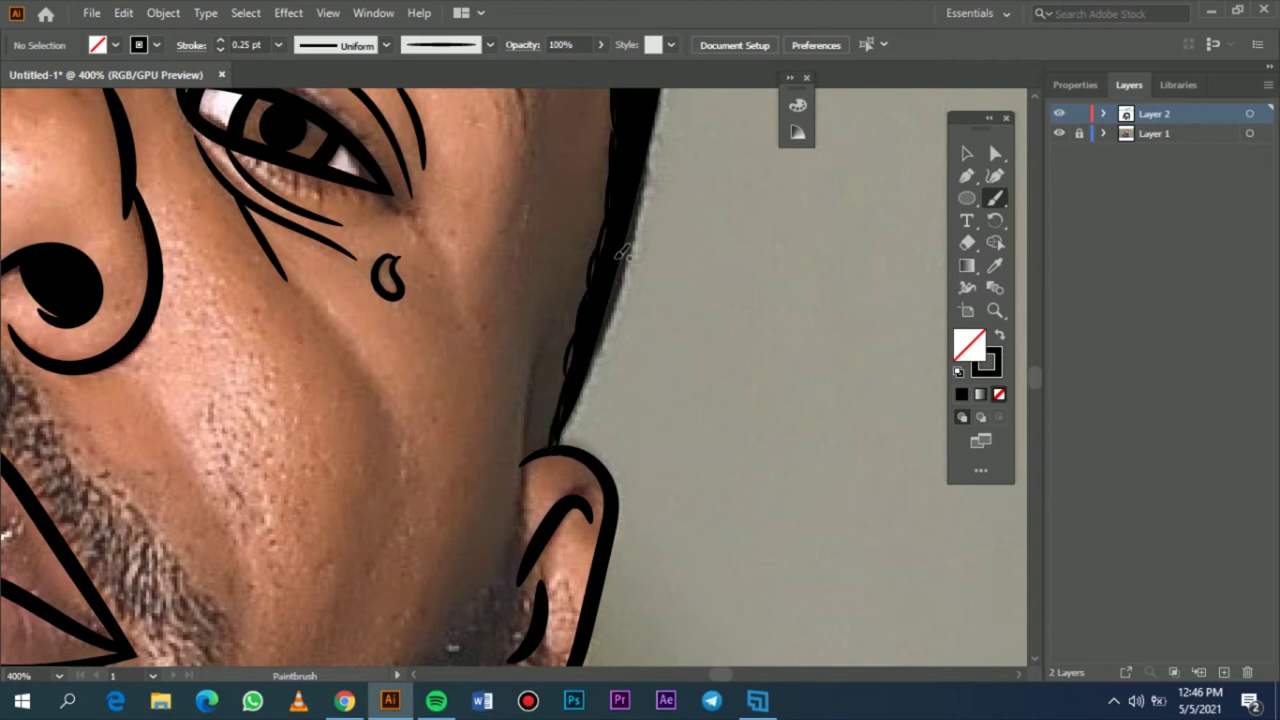
- Paint fine strokes along the outer edge of the right side hair between the ear and the eye level
{"action": "scroll", "coordinate": [622, 258], "scroll_direction": "down", "scroll_amount": 1}
{"action": "left_click_drag", "start_coordinate": [580, 358], "coordinate": [643, 137]}
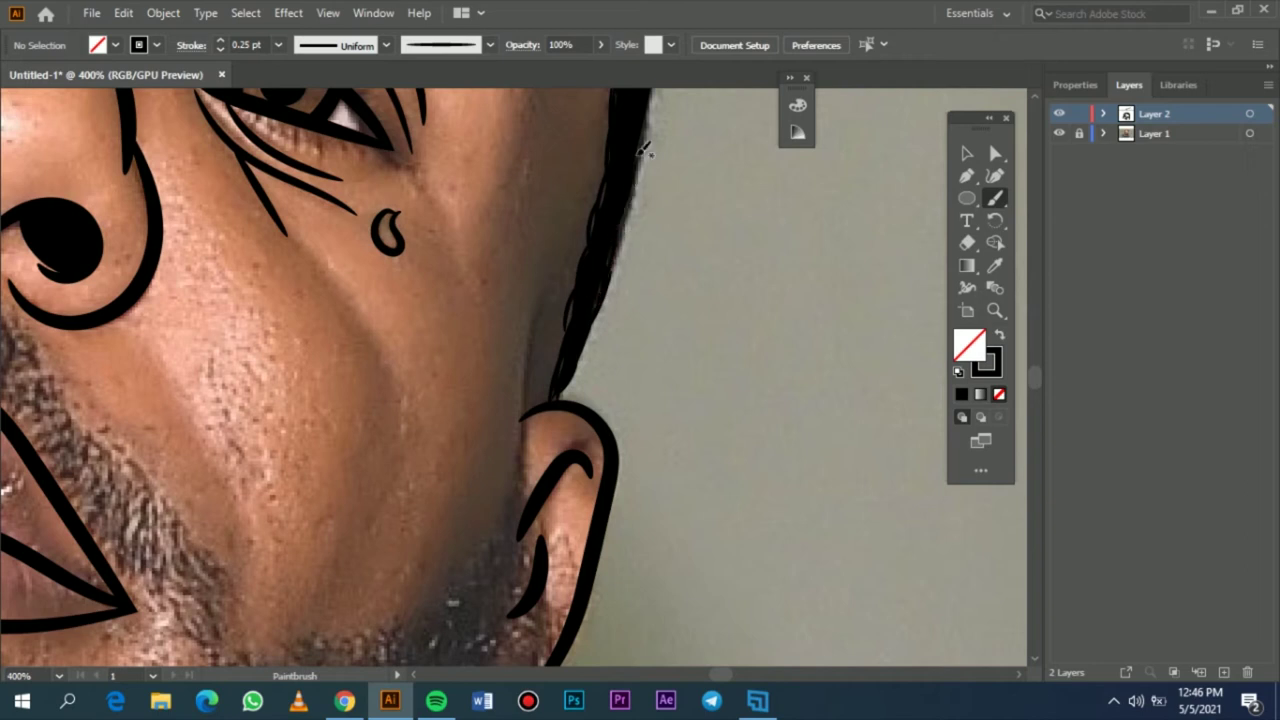
{"action": "scroll", "coordinate": [648, 149], "scroll_direction": "up", "scroll_amount": 5}
{"action": "mouse_move", "coordinate": [668, 224]}
{"action": "left_mouse_down"}
{"action": "mouse_move", "coordinate": [630, 405]}
{"action": "mouse_move", "coordinate": [654, 359]}
{"action": "left_mouse_up"}
{"action": "mouse_move", "coordinate": [630, 425]}
{"action": "left_mouse_down"}
{"action": "mouse_move", "coordinate": [644, 367]}
{"action": "mouse_move", "coordinate": [598, 530]}
{"action": "mouse_move", "coordinate": [648, 405]}
{"action": "mouse_move", "coordinate": [624, 447]}
{"action": "mouse_move", "coordinate": [668, 274]}
{"action": "left_mouse_up"}
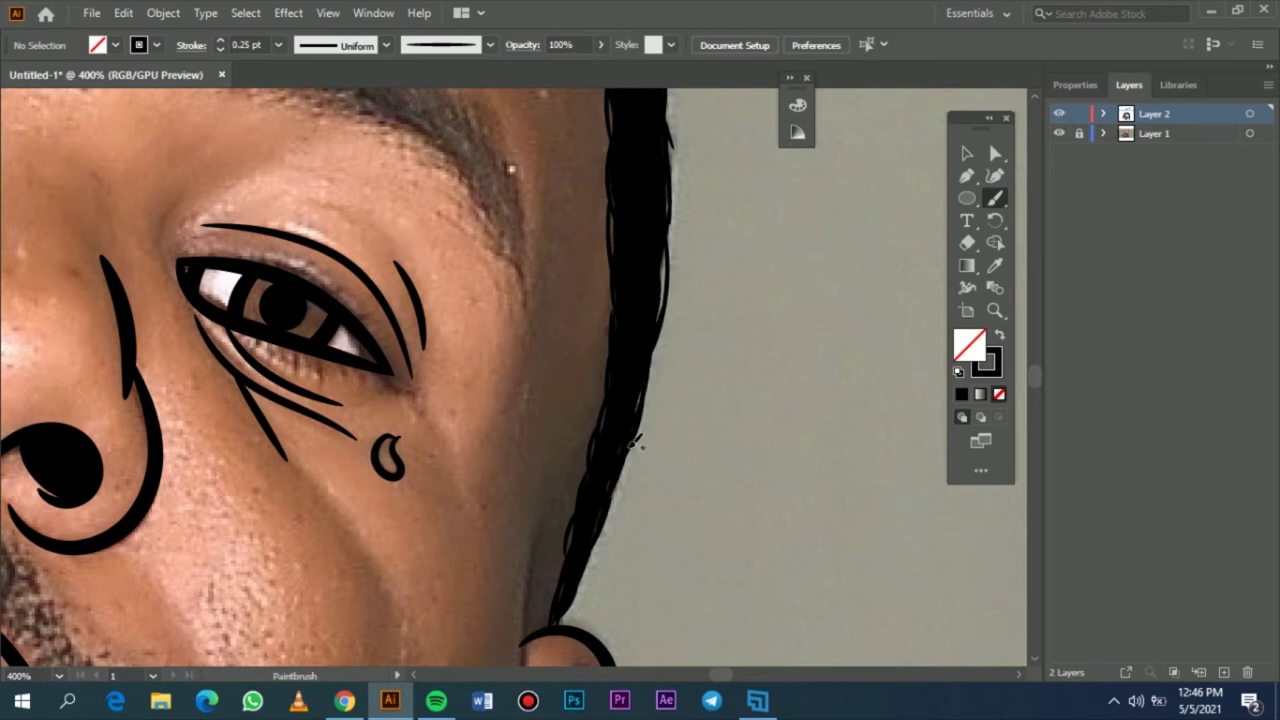
- Hide and show Layer 1 and Layer 2 in turn to compare the traced hair with the photo
{"action": "key", "text": "ctrl+0"}
{"action": "left_click", "coordinate": [1059, 135]}
{"action": "left_click", "coordinate": [1059, 135]}
{"action": "left_click", "coordinate": [1064, 119]}
{"action": "left_click", "coordinate": [1064, 119]}
{"action": "left_click", "coordinate": [1064, 119]}
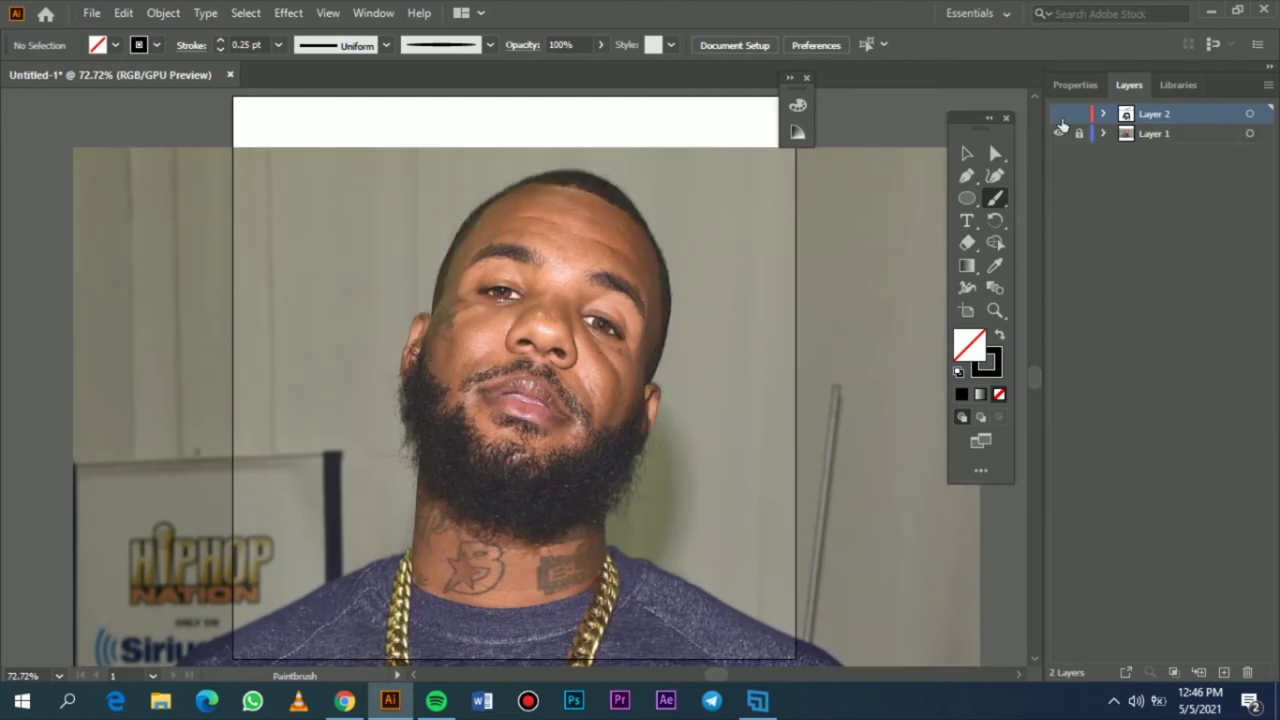
{"action": "left_click", "coordinate": [1059, 114]}
- Delete the leftover hair-stroke cluster on the forehead and check the line art without the photo
{"action": "key", "text": "v"}
{"action": "left_click", "coordinate": [533, 198]}
{"action": "key", "text": "Delete"}
{"action": "left_click", "coordinate": [1059, 133]}
{"action": "left_click", "coordinate": [1059, 133]}
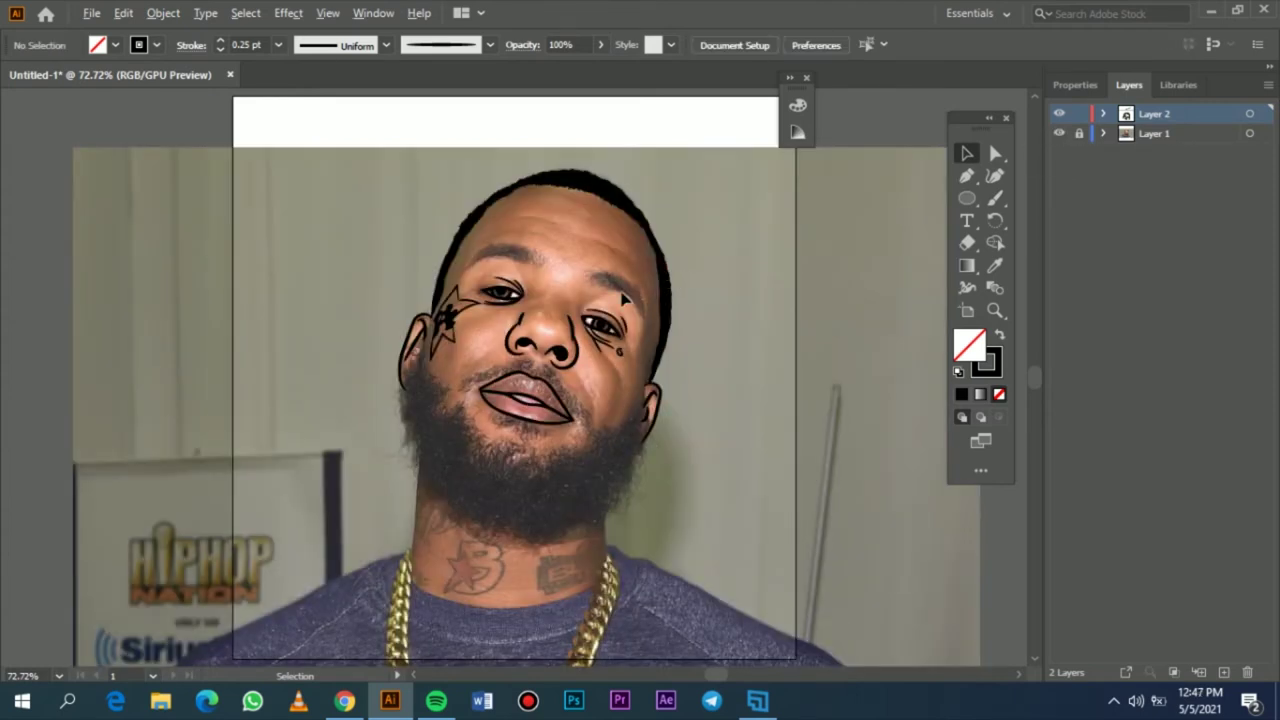
- Outline the right eyebrow with the Pencil, using jagged edges at its inner end, and fill the shape black
{"action": "scroll", "coordinate": [630, 300], "scroll_direction": "up", "scroll_amount": 4}
{"action": "key", "text": "n"}
{"action": "mouse_move", "coordinate": [728, 408]}
{"action": "left_mouse_down"}
{"action": "mouse_move", "coordinate": [623, 239]}
{"action": "mouse_move", "coordinate": [521, 199]}
{"action": "left_mouse_up"}
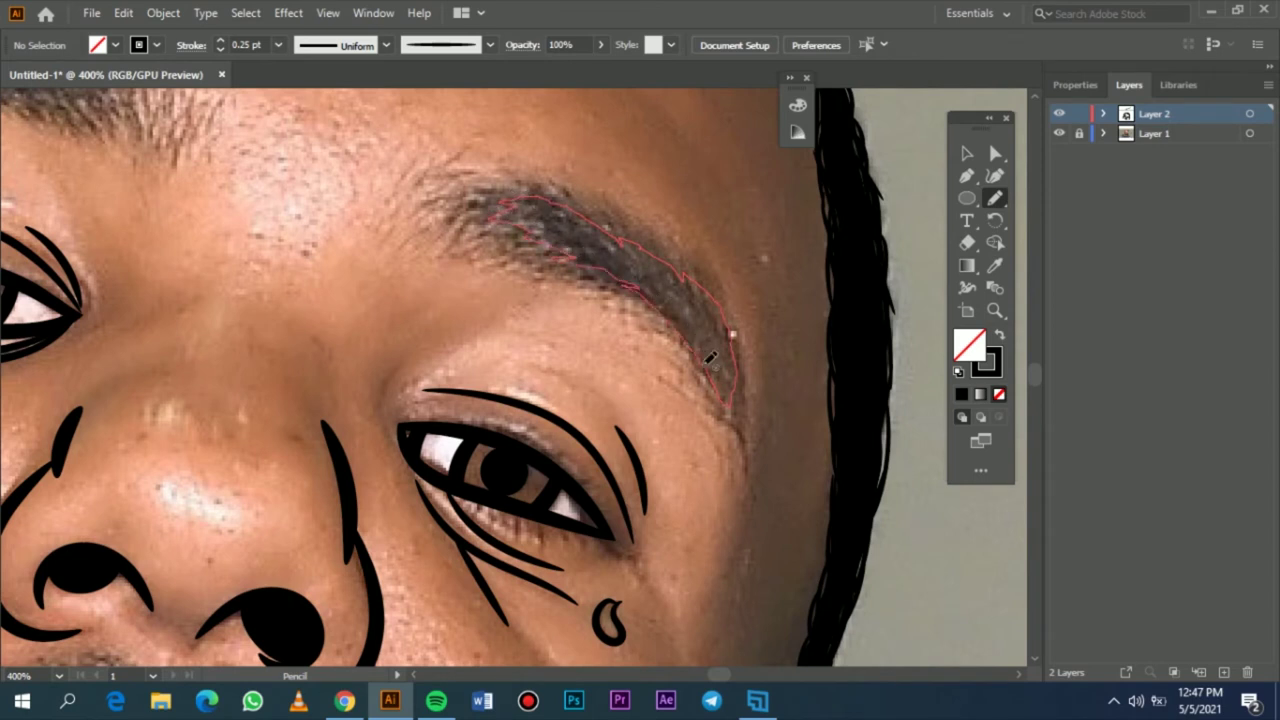
{"action": "left_click_drag", "start_coordinate": [710, 358], "coordinate": [718, 380]}
{"action": "left_click", "coordinate": [966, 153]}
{"action": "left_click", "coordinate": [737, 273]}
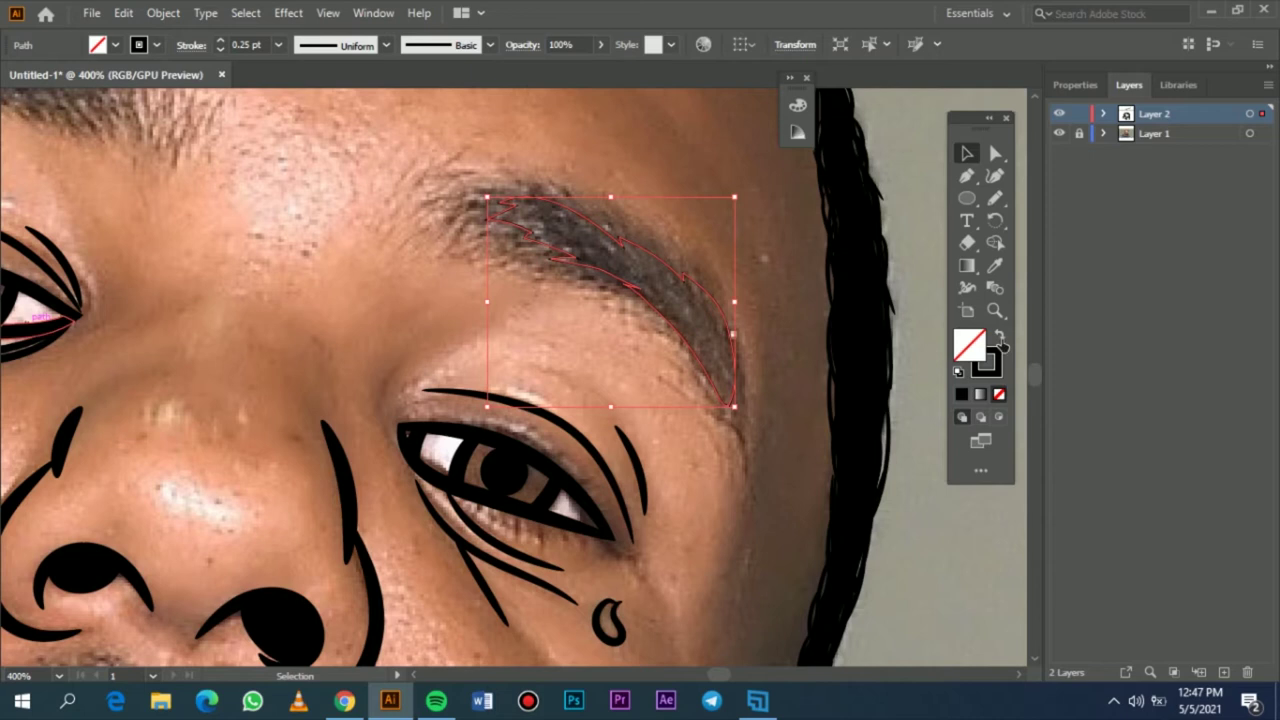
{"action": "left_click", "coordinate": [998, 336]}
{"action": "left_click", "coordinate": [746, 289]}
- Undo the thick test stroke and paint fine 0.25 pt Paintbrush hairs at the inner end of the right eyebrow
{"action": "left_click", "coordinate": [279, 45]}
{"action": "left_click", "coordinate": [280, 47]}
{"action": "key", "text": "b"}
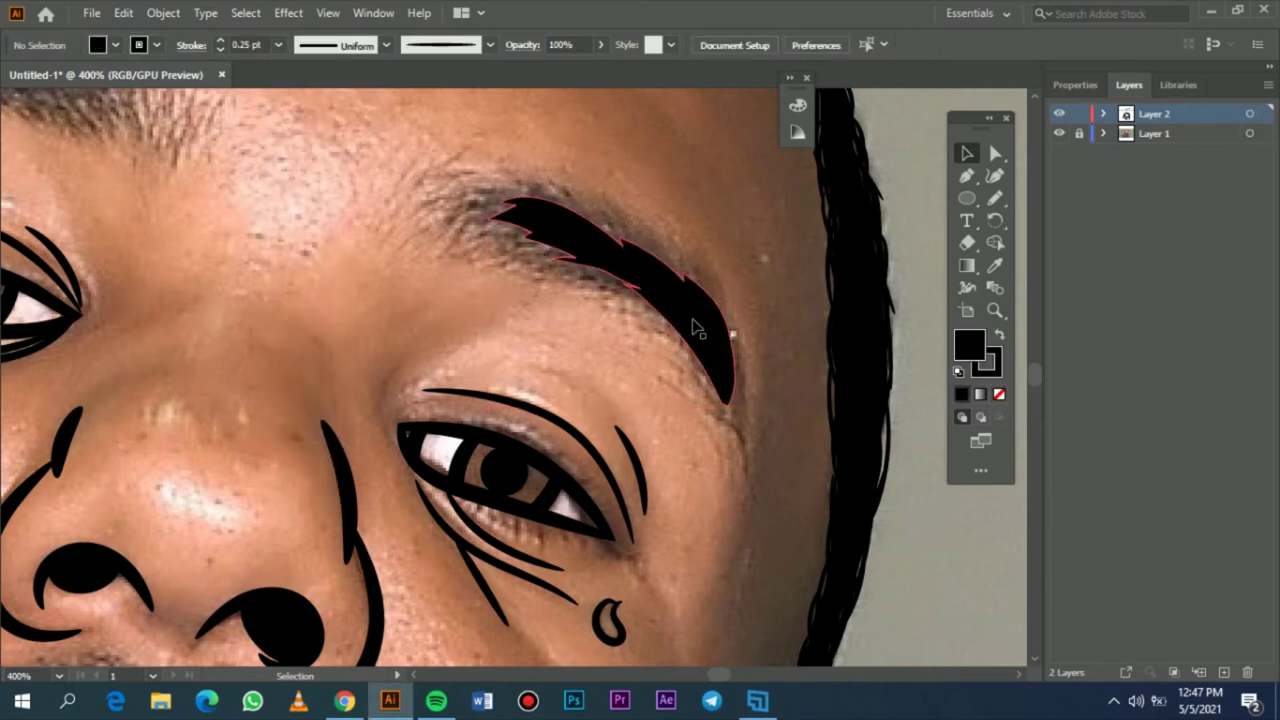
{"action": "left_click_drag", "start_coordinate": [406, 238], "coordinate": [440, 218]}
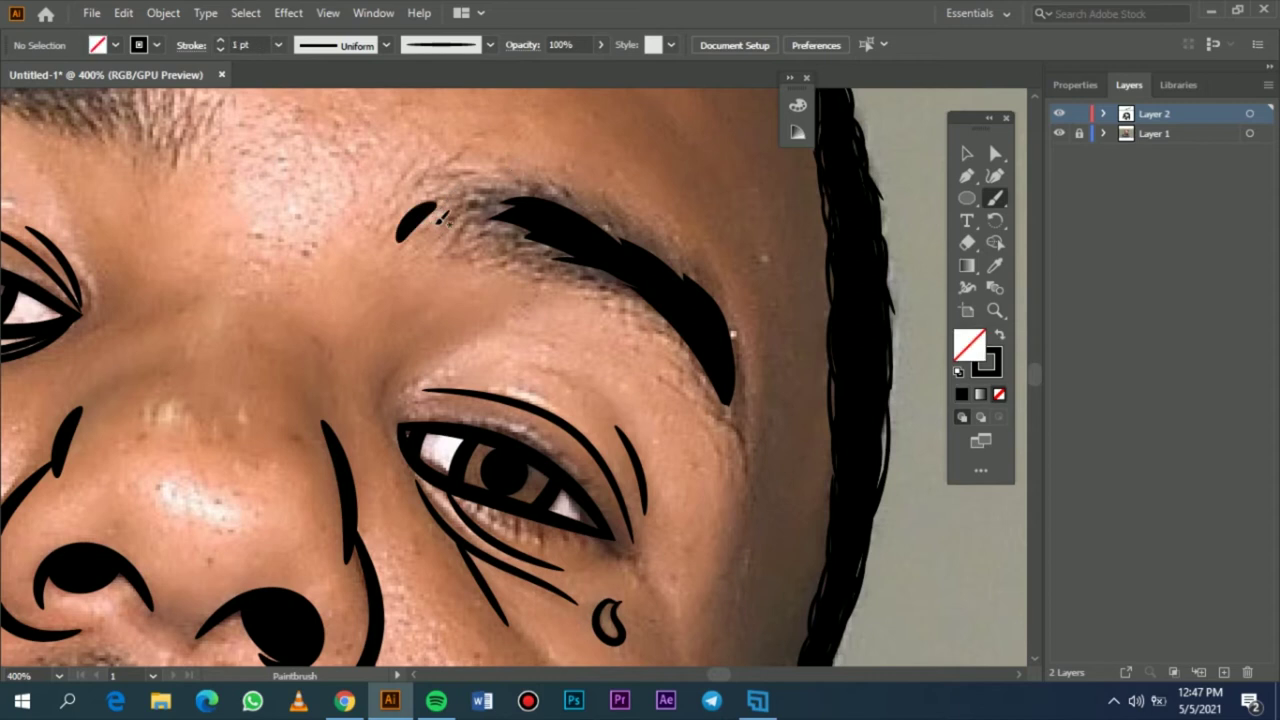
{"action": "key", "text": "ctrl+z"}
{"action": "left_click", "coordinate": [280, 45]}
{"action": "left_click", "coordinate": [281, 48]}
{"action": "mouse_move", "coordinate": [429, 234]}
{"action": "left_mouse_down"}
{"action": "mouse_move", "coordinate": [450, 212]}
{"action": "mouse_move", "coordinate": [453, 232]}
{"action": "mouse_move", "coordinate": [518, 210]}
{"action": "left_mouse_up"}
{"action": "mouse_move", "coordinate": [462, 241]}
{"action": "left_mouse_down"}
{"action": "mouse_move", "coordinate": [512, 213]}
{"action": "mouse_move", "coordinate": [484, 194]}
{"action": "left_mouse_up"}
{"action": "mouse_move", "coordinate": [427, 224]}
{"action": "left_mouse_down"}
{"action": "mouse_move", "coordinate": [504, 187]}
{"action": "mouse_move", "coordinate": [596, 220]}
{"action": "left_mouse_up"}
- Thicken the inner half of the right eyebrow with more fine hairs along its upper and lower edges
{"action": "mouse_move", "coordinate": [520, 198]}
{"action": "left_mouse_down"}
{"action": "mouse_move", "coordinate": [688, 280]}
{"action": "mouse_move", "coordinate": [636, 272]}
{"action": "left_mouse_up"}
{"action": "left_click_drag", "start_coordinate": [538, 246], "coordinate": [489, 236]}
{"action": "left_click_drag", "start_coordinate": [486, 236], "coordinate": [547, 240]}
{"action": "left_click_drag", "start_coordinate": [480, 227], "coordinate": [558, 229]}
{"action": "mouse_move", "coordinate": [422, 232]}
{"action": "left_mouse_down"}
{"action": "mouse_move", "coordinate": [426, 183]}
{"action": "mouse_move", "coordinate": [412, 226]}
{"action": "left_mouse_up"}
{"action": "mouse_move", "coordinate": [556, 261]}
{"action": "left_mouse_down"}
{"action": "mouse_move", "coordinate": [640, 290]}
{"action": "mouse_move", "coordinate": [484, 245]}
{"action": "mouse_move", "coordinate": [640, 296]}
{"action": "mouse_move", "coordinate": [517, 245]}
{"action": "left_mouse_up"}
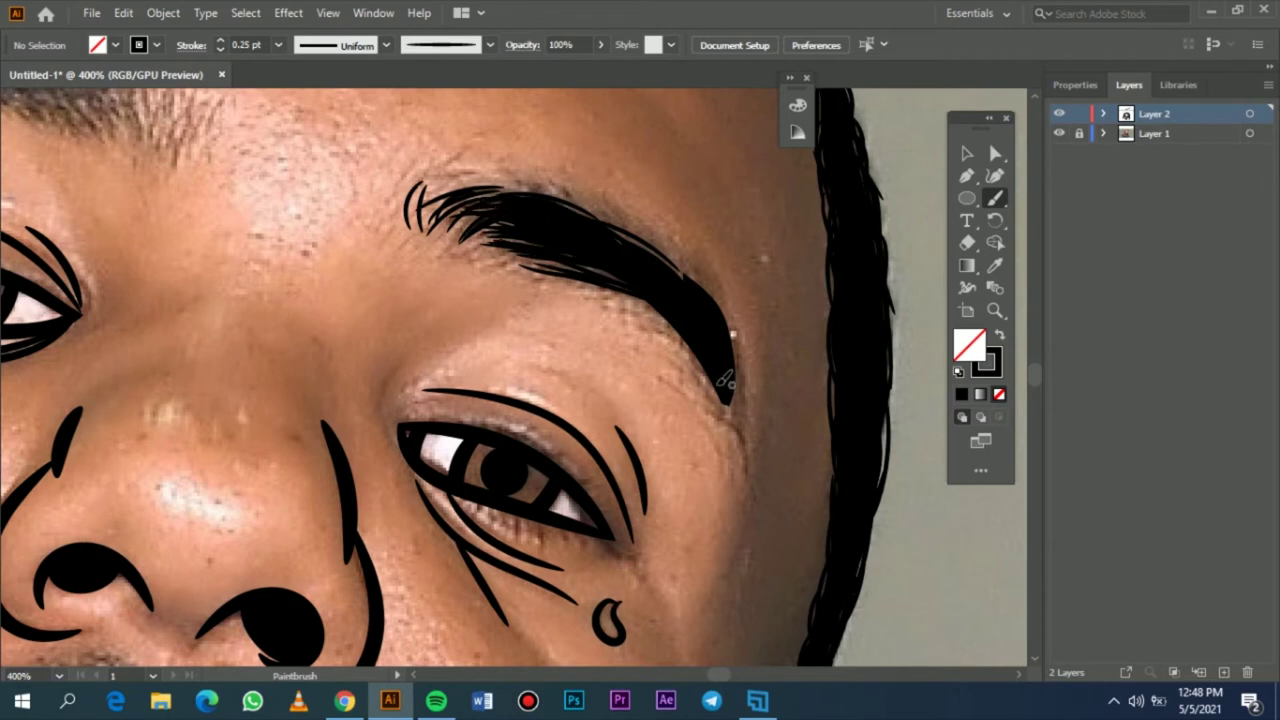
- Paint fine hairs around the outer tail of the right eyebrow, tapering it to a point
{"action": "mouse_move", "coordinate": [689, 343]}
{"action": "left_mouse_down"}
{"action": "mouse_move", "coordinate": [593, 278]}
{"action": "mouse_move", "coordinate": [690, 340]}
{"action": "mouse_move", "coordinate": [691, 320]}
{"action": "mouse_move", "coordinate": [593, 254]}
{"action": "mouse_move", "coordinate": [732, 385]}
{"action": "mouse_move", "coordinate": [715, 377]}
{"action": "mouse_move", "coordinate": [738, 440]}
{"action": "mouse_move", "coordinate": [706, 372]}
{"action": "mouse_move", "coordinate": [731, 418]}
{"action": "left_mouse_up"}
{"action": "left_click_drag", "start_coordinate": [699, 353], "coordinate": [739, 445]}
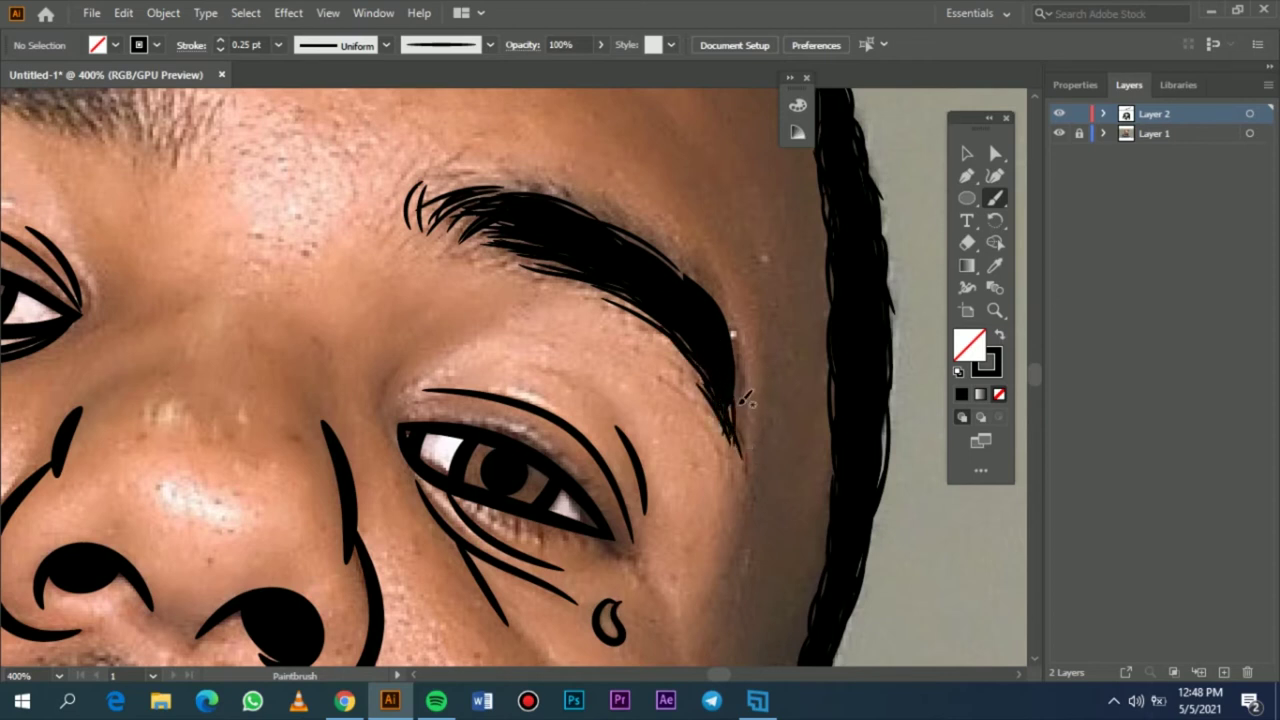
{"action": "left_click_drag", "start_coordinate": [736, 367], "coordinate": [735, 362]}
{"action": "left_click_drag", "start_coordinate": [740, 444], "coordinate": [684, 296]}
{"action": "left_click_drag", "start_coordinate": [737, 399], "coordinate": [702, 300]}
{"action": "left_click_drag", "start_coordinate": [742, 371], "coordinate": [741, 422]}
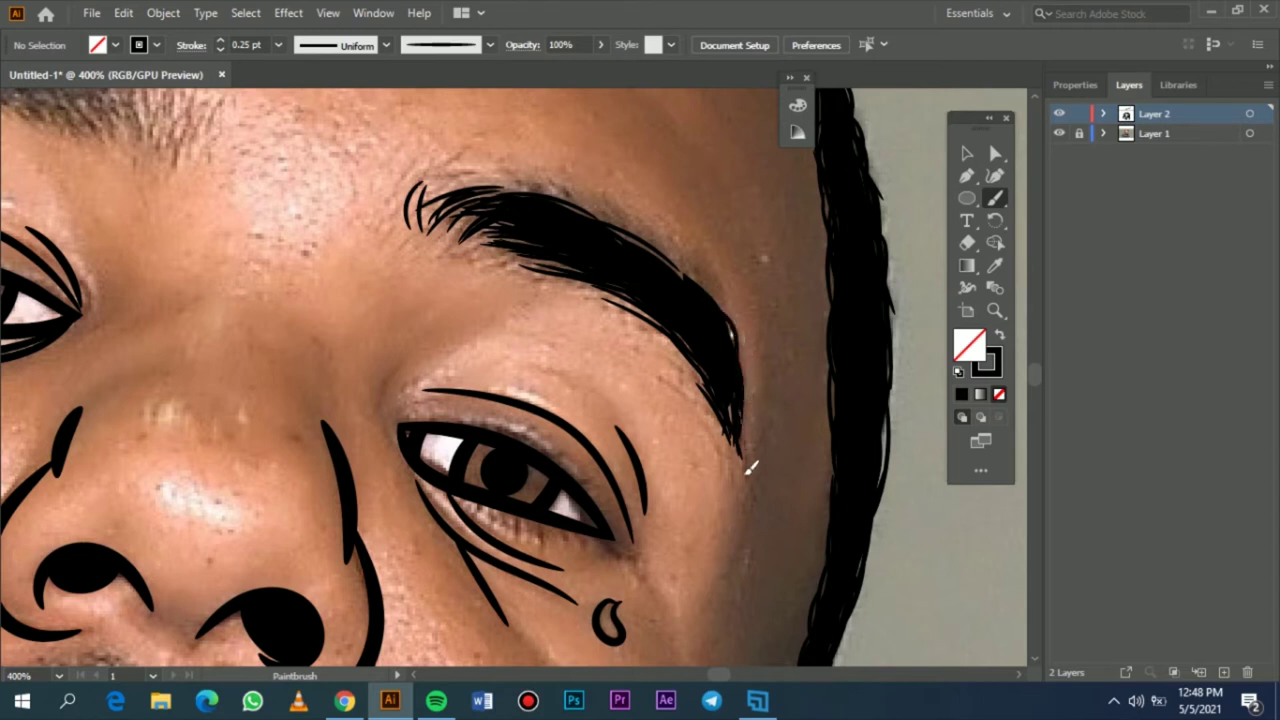
- Add fine strokes along the upper edge of the right eyebrow from its tail towards the inner end
{"action": "scroll", "coordinate": [746, 473], "scroll_direction": "up", "scroll_amount": 4}
{"action": "mouse_move", "coordinate": [709, 475]}
{"action": "left_mouse_down"}
{"action": "mouse_move", "coordinate": [630, 418]}
{"action": "mouse_move", "coordinate": [617, 446]}
{"action": "left_mouse_up"}
{"action": "scroll", "coordinate": [710, 484], "scroll_direction": "up", "scroll_amount": 2}
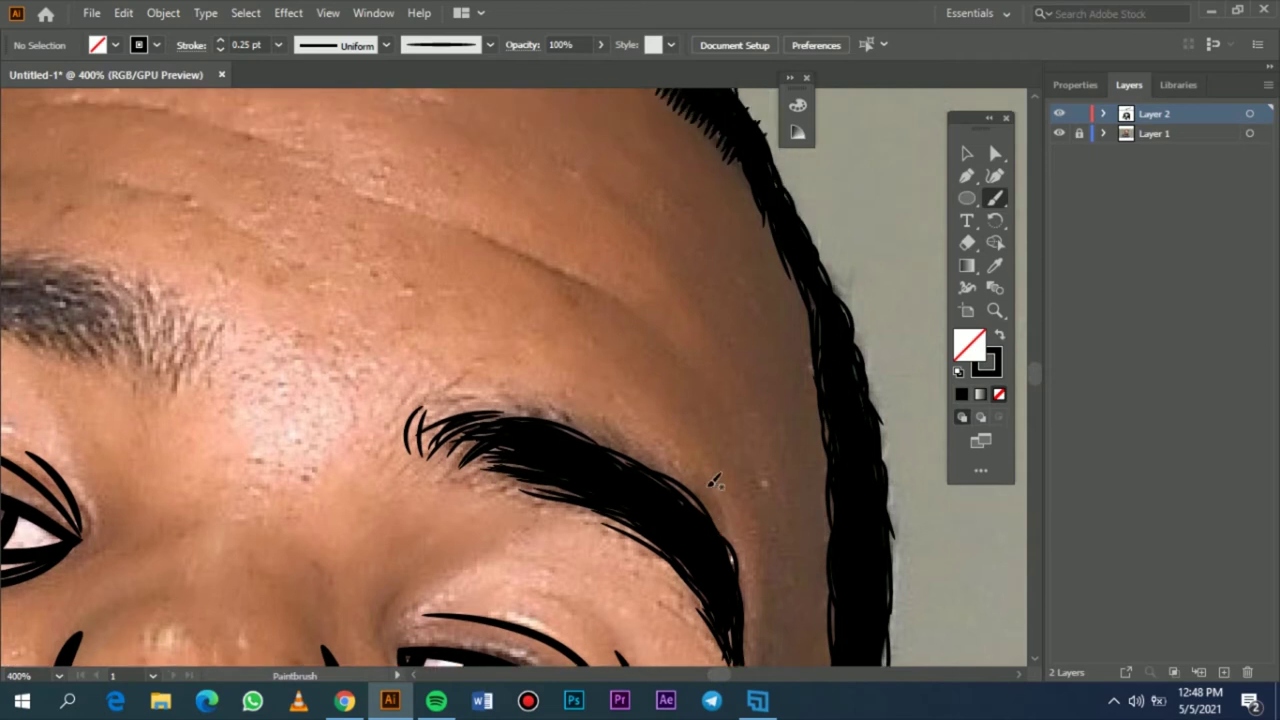
{"action": "left_click_drag", "start_coordinate": [707, 550], "coordinate": [505, 452]}
- Hide and show the photo layer to check the right eyebrow, and examine the eyebrow close up
{"action": "key", "text": "ctrl+1"}
{"action": "left_click", "coordinate": [966, 156]}
{"action": "left_click", "coordinate": [1059, 135]}
{"action": "left_click", "coordinate": [1058, 135]}
{"action": "left_click", "coordinate": [1058, 135]}
{"action": "left_click", "coordinate": [1058, 135]}
{"action": "scroll", "coordinate": [569, 530], "scroll_direction": "up", "scroll_amount": 5}
{"action": "scroll", "coordinate": [606, 361], "scroll_direction": "right", "scroll_amount": 1}
{"action": "scroll", "coordinate": [606, 361], "scroll_direction": "up", "scroll_amount": 2}
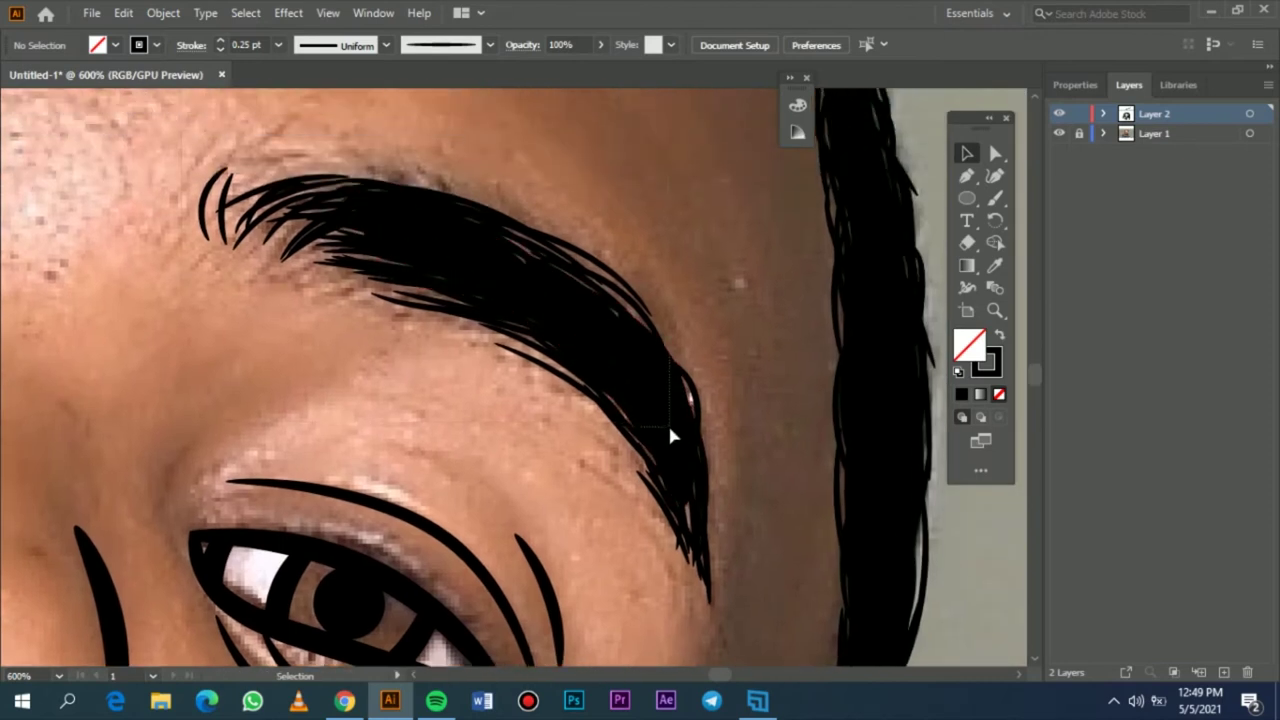
- Select all the strokes of the right eyebrow and place a mirrored copy of them over the left eyebrow
{"action": "left_click", "coordinate": [703, 463]}
{"action": "left_click_drag", "start_coordinate": [650, 564], "coordinate": [650, 564]}
{"action": "left_click_drag", "start_coordinate": [750, 305], "coordinate": [620, 583]}
{"action": "left_click_drag", "start_coordinate": [203, 144], "coordinate": [620, 405]}
{"action": "left_click", "coordinate": [750, 332]}
{"action": "scroll", "coordinate": [750, 332], "scroll_direction": "down", "scroll_amount": 2}
{"action": "left_click_drag", "start_coordinate": [488, 387], "coordinate": [620, 246]}
{"action": "scroll", "coordinate": [750, 472], "scroll_direction": "up", "scroll_amount": 3}
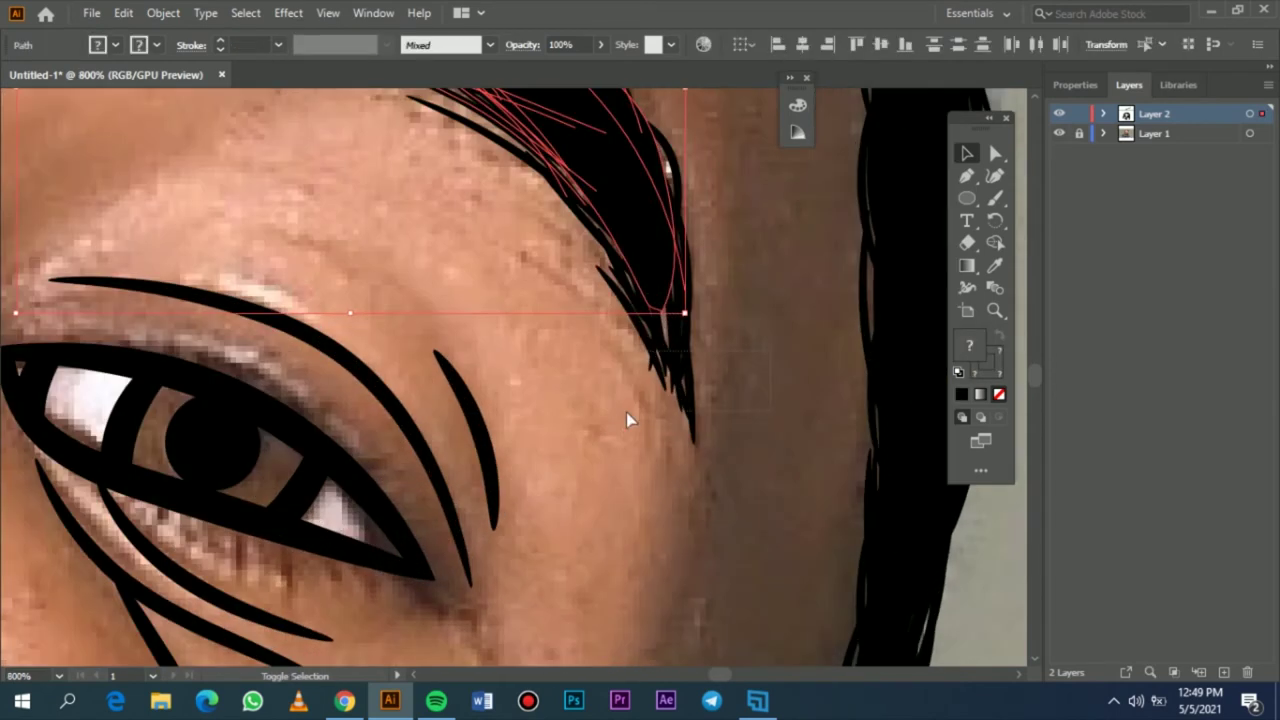
{"action": "left_click_drag", "start_coordinate": [626, 412], "coordinate": [757, 356]}
{"action": "scroll", "coordinate": [757, 356], "scroll_direction": "up", "scroll_amount": 3}
{"action": "left_click", "coordinate": [493, 280], "text": "shift"}
{"action": "scroll", "coordinate": [494, 280], "scroll_direction": "down", "scroll_amount": 4}
{"action": "scroll", "coordinate": [496, 279], "scroll_direction": "left", "scroll_amount": 5}
{"action": "scroll", "coordinate": [497, 285], "scroll_direction": "up", "scroll_amount": 2}
{"action": "key", "text": "v"}
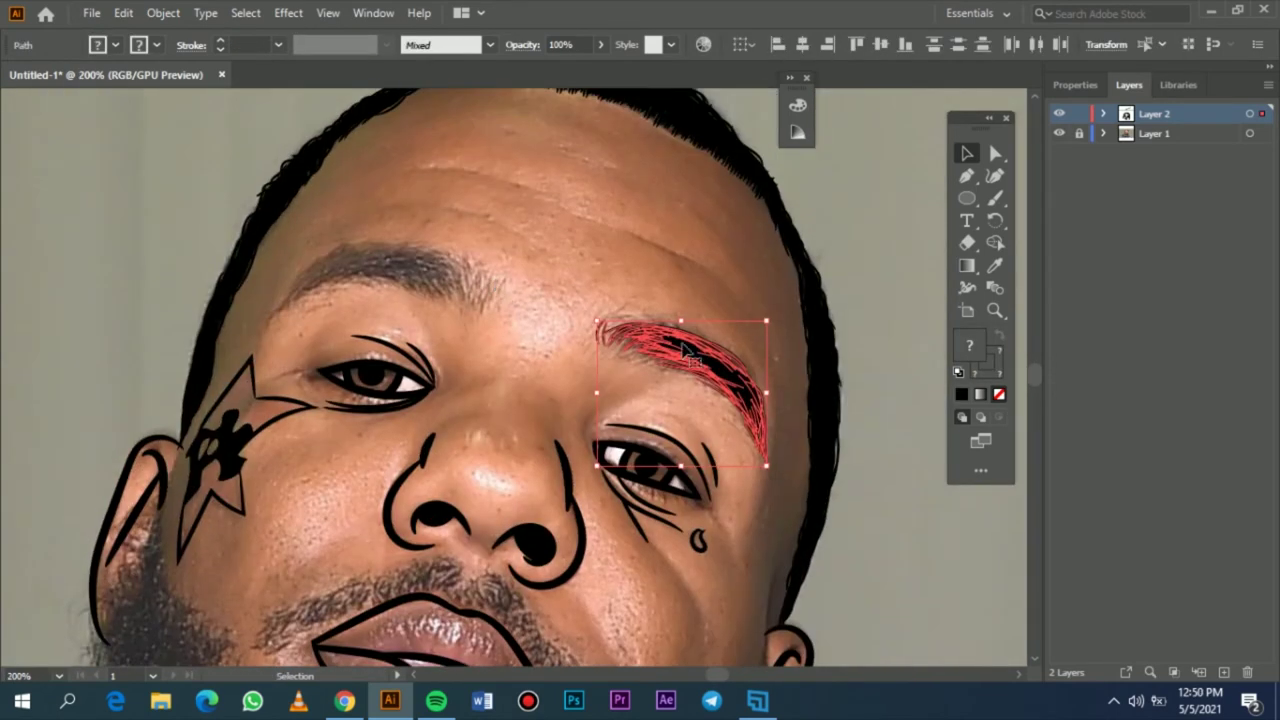
{"action": "scroll", "coordinate": [683, 345], "scroll_direction": "up", "scroll_amount": 1}
{"action": "right_click", "coordinate": [683, 345]}
{"action": "left_click", "coordinate": [870, 605]}
{"action": "left_click", "coordinate": [937, 488]}
{"action": "left_click_drag", "start_coordinate": [648, 388], "coordinate": [162, 232]}
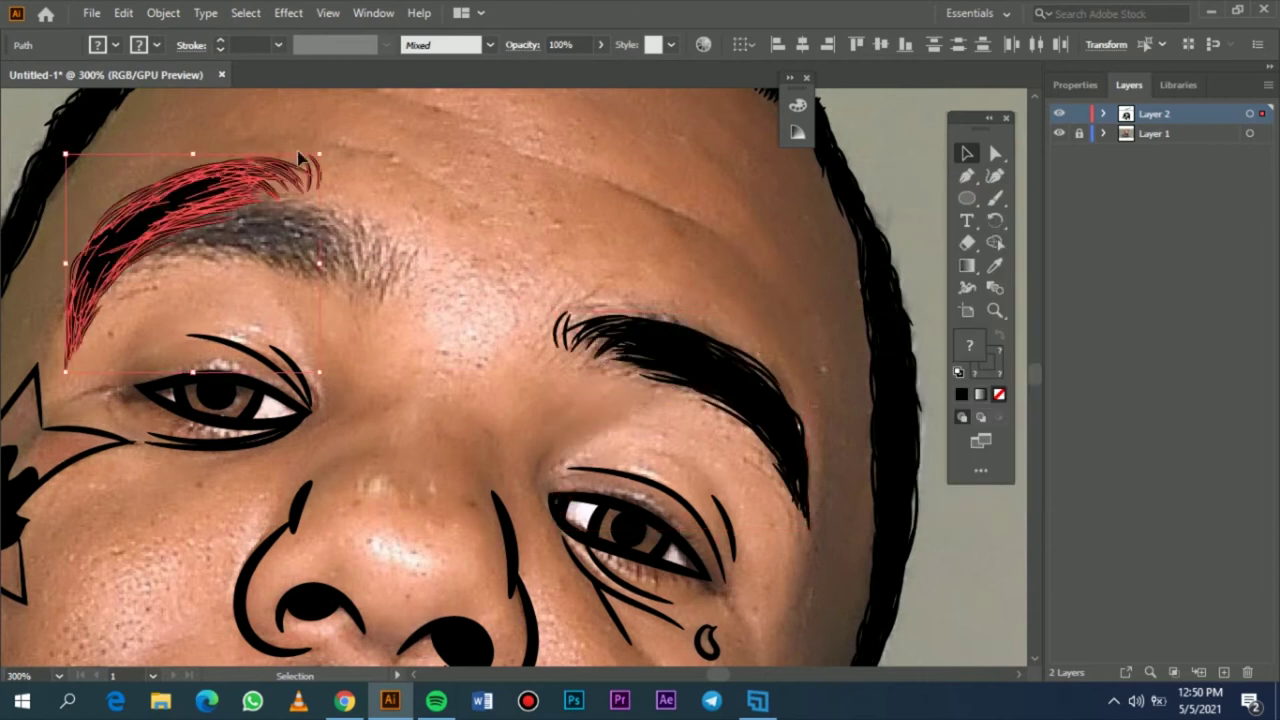
- Rotate the mirrored eyebrow clockwise and shift it slightly to match the left eyebrow in the photo
{"action": "left_click_drag", "start_coordinate": [329, 147], "coordinate": [370, 226]}
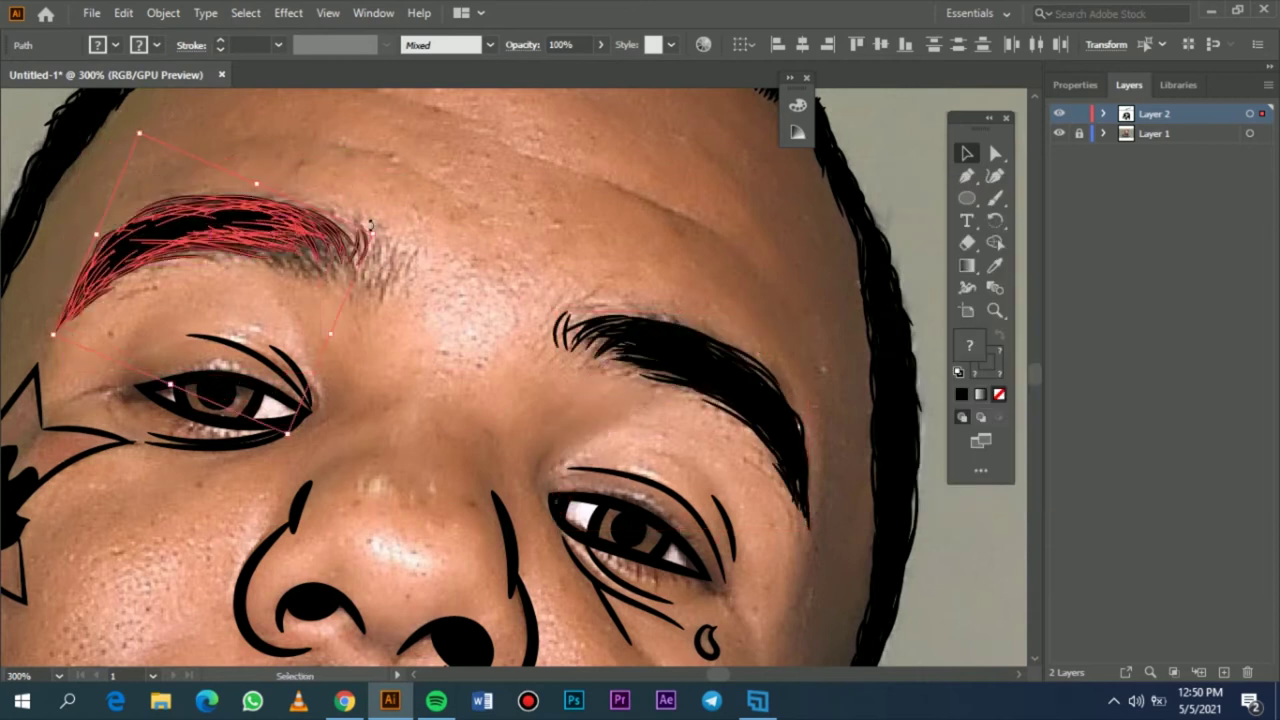
{"action": "left_click_drag", "start_coordinate": [285, 240], "coordinate": [270, 238]}
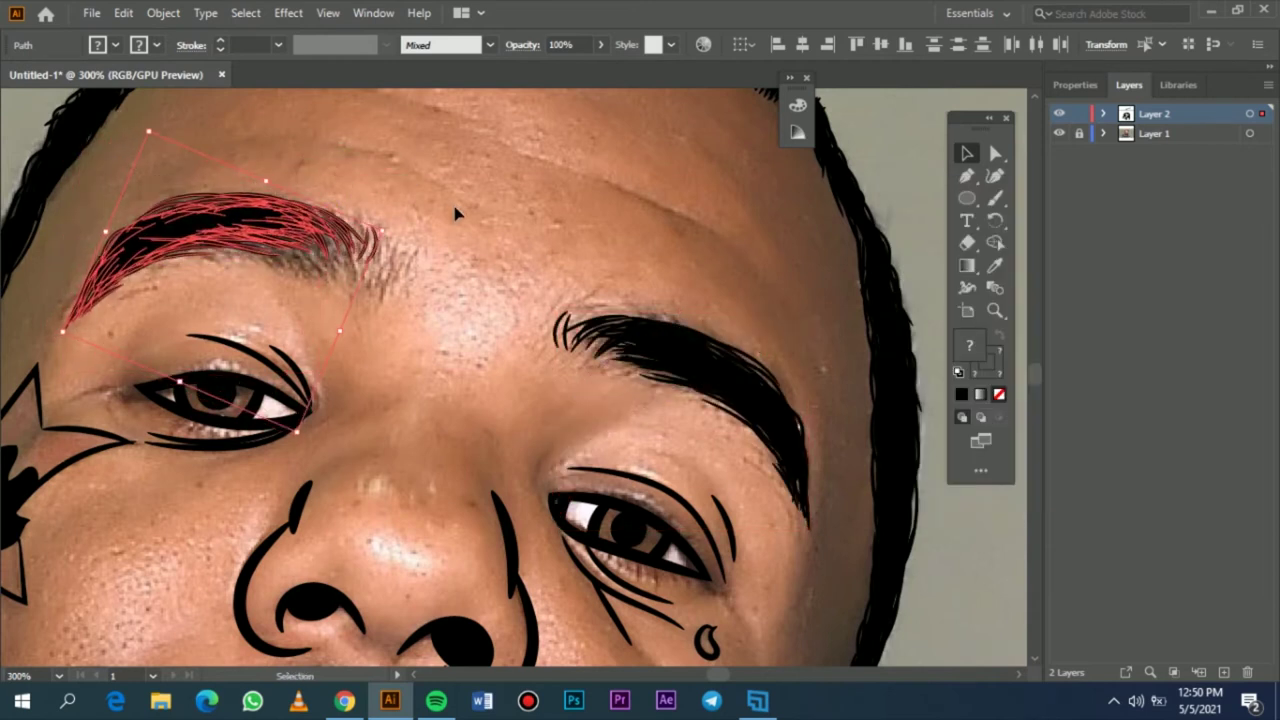
{"action": "left_click", "coordinate": [455, 210]}
- Paint fine 0.25 pt hairs along the inner end and lower inner edge of the left eyebrow
{"action": "scroll", "coordinate": [741, 322], "scroll_direction": "left", "scroll_amount": 2}
{"action": "scroll", "coordinate": [740, 322], "scroll_direction": "up", "scroll_amount": 3}
{"action": "scroll", "coordinate": [560, 395], "scroll_direction": "up", "scroll_amount": 1}
{"action": "key", "text": "b"}
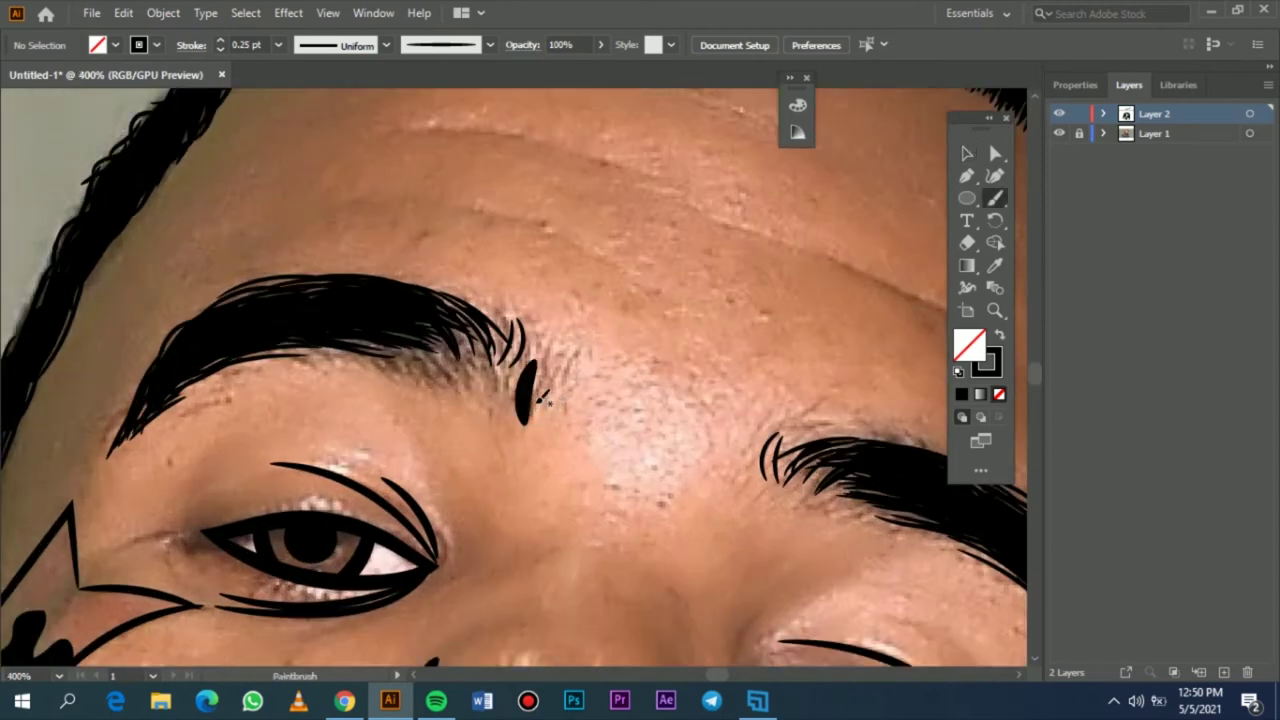
{"action": "scroll", "coordinate": [294, 306], "scroll_direction": "right", "scroll_amount": 5}
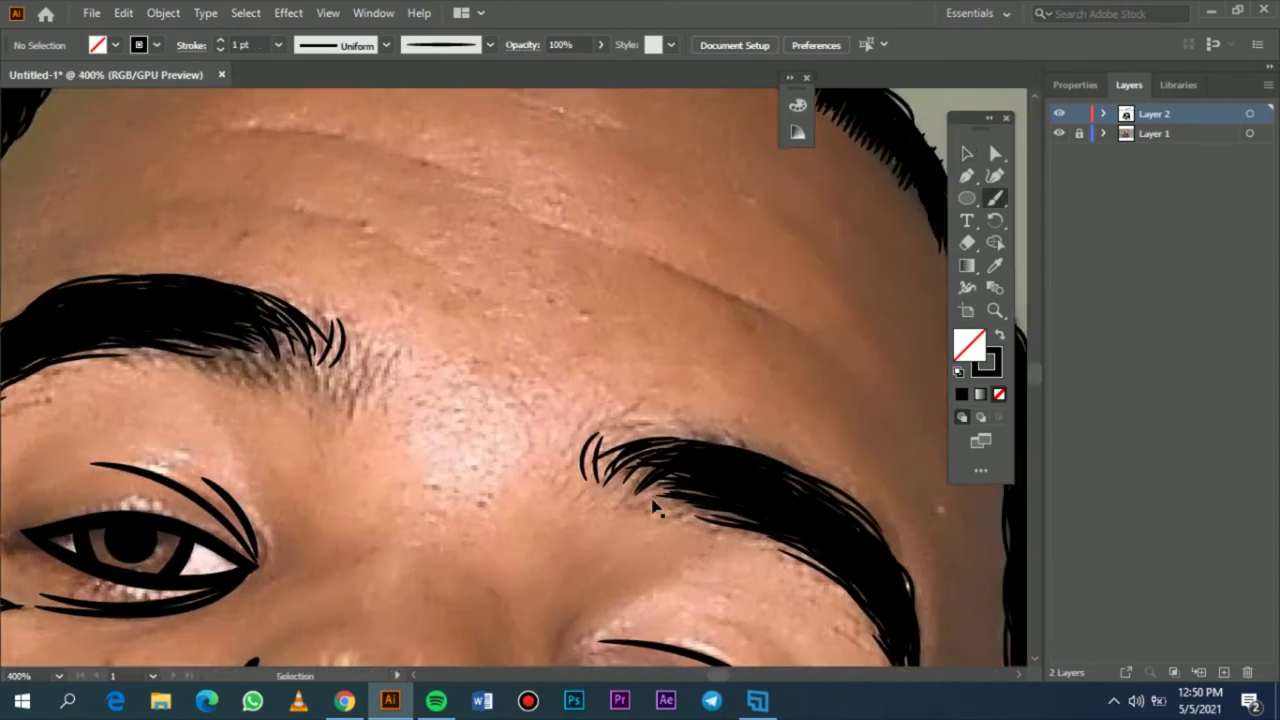
{"action": "left_click", "coordinate": [278, 45]}
{"action": "left_click", "coordinate": [290, 65]}
{"action": "scroll", "coordinate": [345, 300], "scroll_direction": "left", "scroll_amount": 1}
{"action": "mouse_move", "coordinate": [373, 347]}
{"action": "left_mouse_down"}
{"action": "mouse_move", "coordinate": [376, 411]}
{"action": "mouse_move", "coordinate": [358, 398]}
{"action": "left_mouse_up"}
{"action": "left_click_drag", "start_coordinate": [320, 340], "coordinate": [343, 392]}
{"action": "mouse_move", "coordinate": [303, 334]}
{"action": "left_mouse_down"}
{"action": "mouse_move", "coordinate": [332, 389]}
{"action": "mouse_move", "coordinate": [286, 381]}
{"action": "left_mouse_up"}
{"action": "mouse_move", "coordinate": [251, 350]}
{"action": "left_mouse_down"}
{"action": "mouse_move", "coordinate": [270, 383]}
{"action": "mouse_move", "coordinate": [227, 371]}
{"action": "left_mouse_up"}
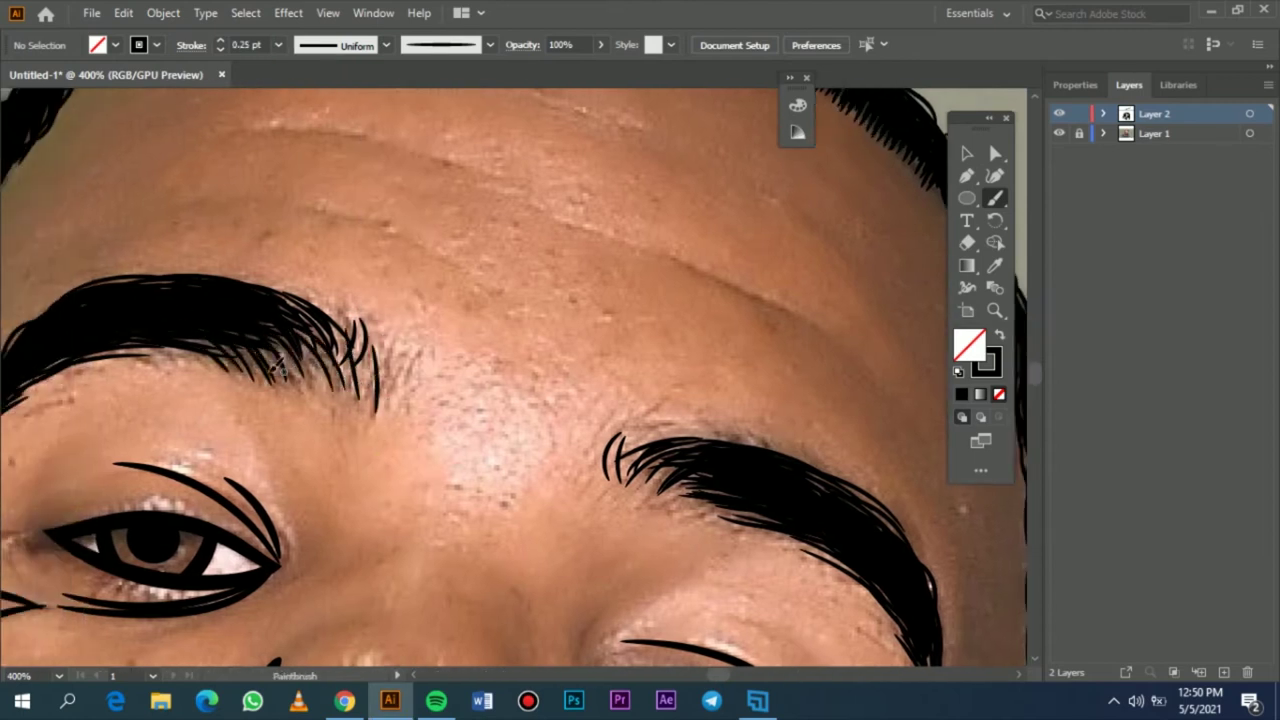
{"action": "mouse_move", "coordinate": [376, 396]}
{"action": "left_mouse_down"}
{"action": "mouse_move", "coordinate": [388, 350]}
{"action": "mouse_move", "coordinate": [285, 367]}
{"action": "mouse_move", "coordinate": [304, 341]}
{"action": "left_mouse_up"}
{"action": "mouse_move", "coordinate": [311, 386]}
{"action": "left_mouse_down"}
{"action": "mouse_move", "coordinate": [276, 345]}
{"action": "mouse_move", "coordinate": [260, 348]}
{"action": "left_mouse_up"}
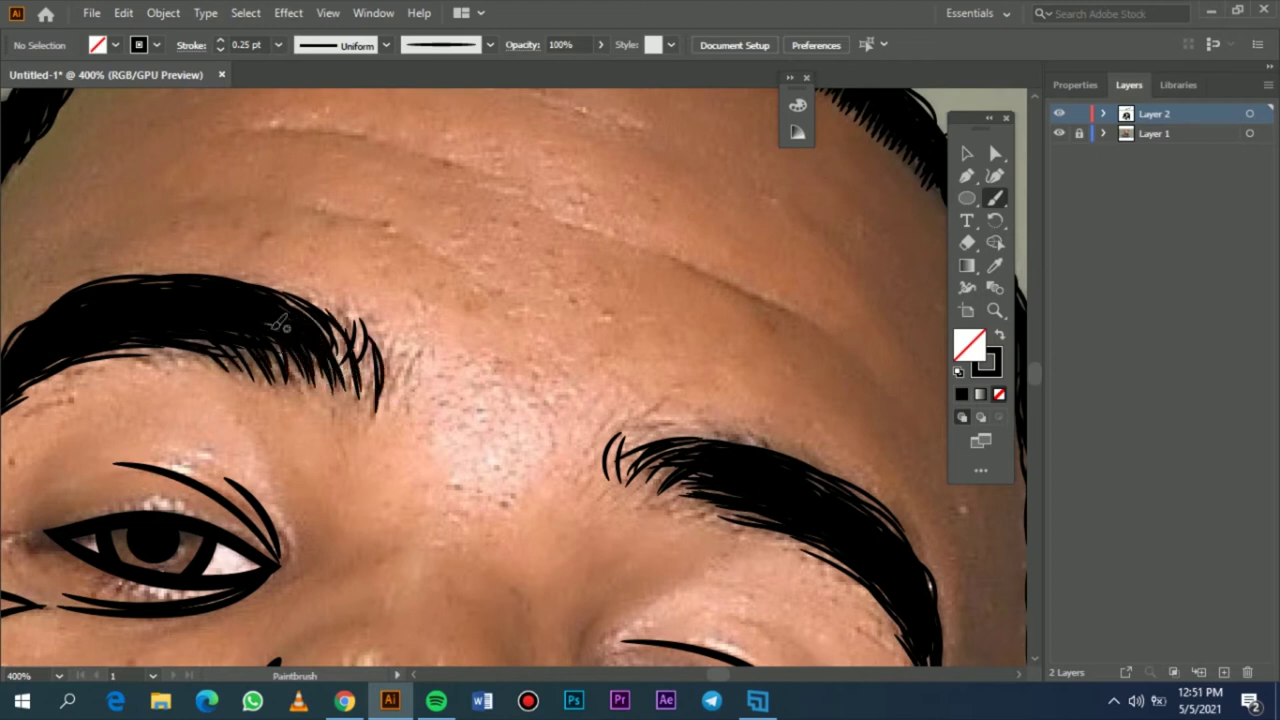
- Set the stroke to 0.75 pt, then hide and show the photo layer to check the whole portrait
{"action": "left_click", "coordinate": [278, 45]}
{"action": "left_click", "coordinate": [300, 110]}
{"action": "key", "text": "ctrl+0"}
{"action": "left_click", "coordinate": [1060, 134]}
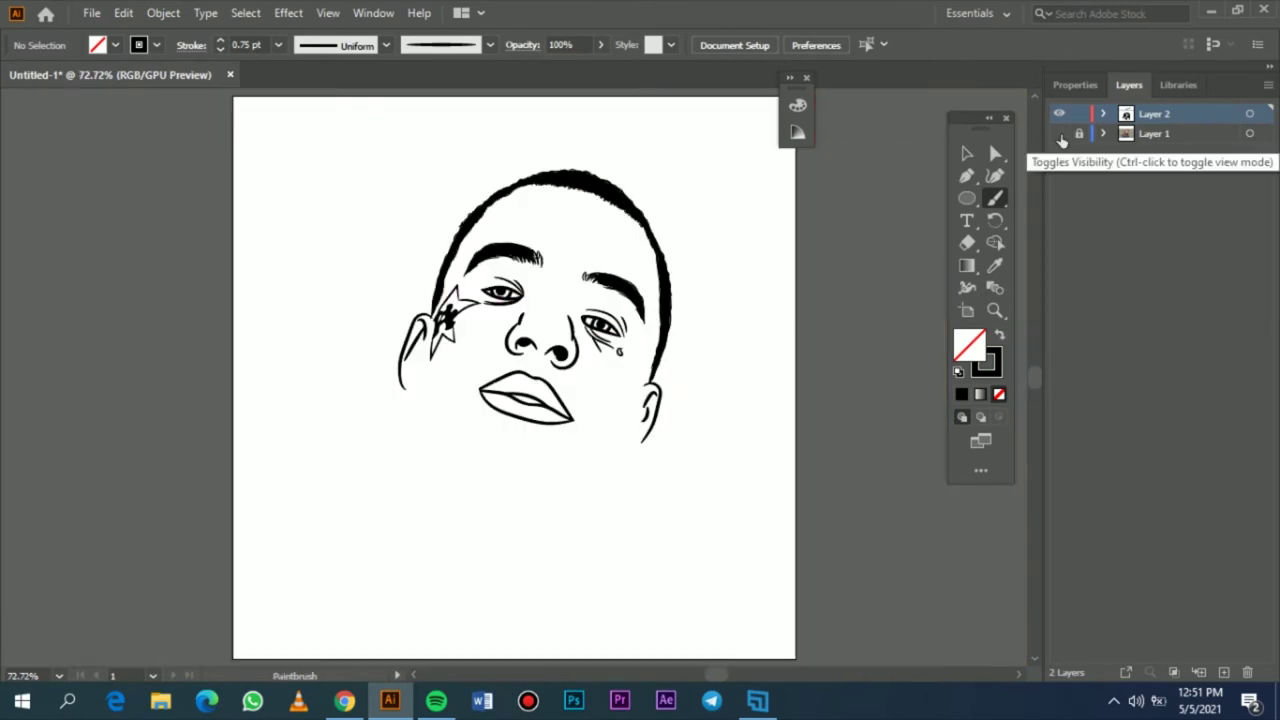
{"action": "left_click", "coordinate": [1061, 135]}
- Paint the first moustache hairs in 0.5 pt strokes above the left peak of the upper lip
{"action": "scroll", "coordinate": [532, 304], "scroll_direction": "up", "scroll_amount": 6}
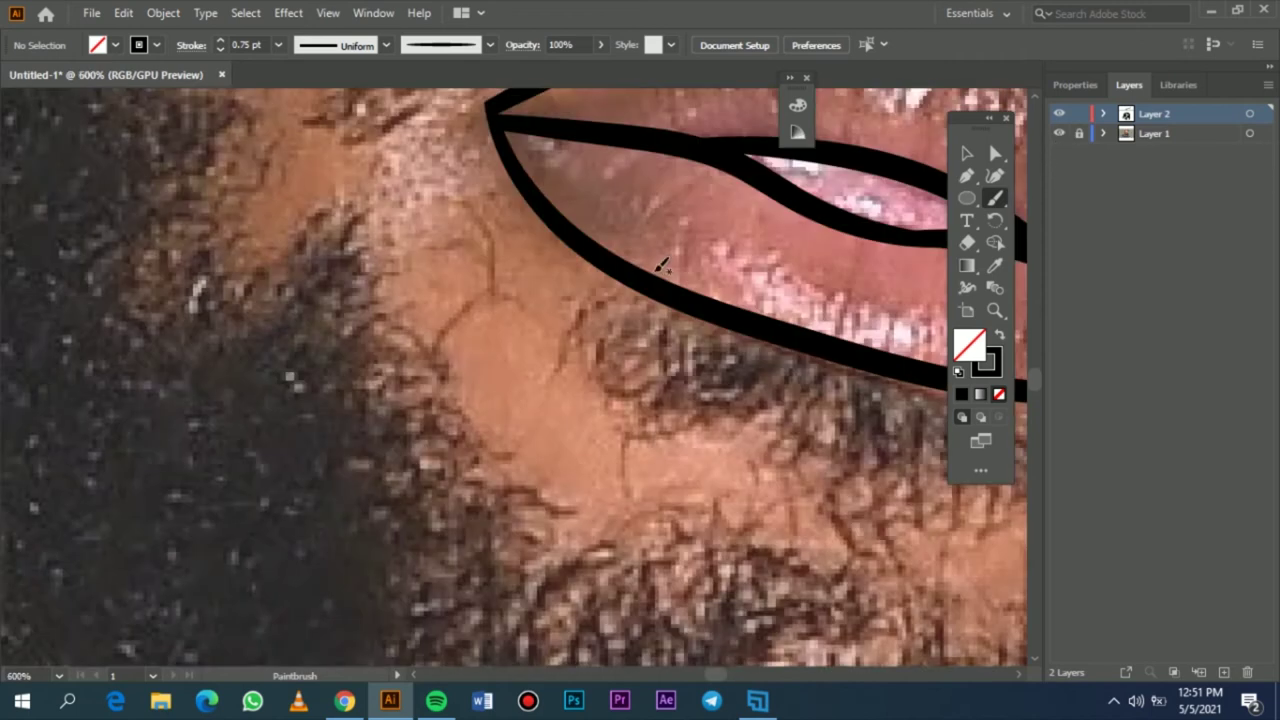
{"action": "scroll", "coordinate": [655, 262], "scroll_direction": "down", "scroll_amount": 4}
{"action": "scroll", "coordinate": [646, 247], "scroll_direction": "up", "scroll_amount": 4}
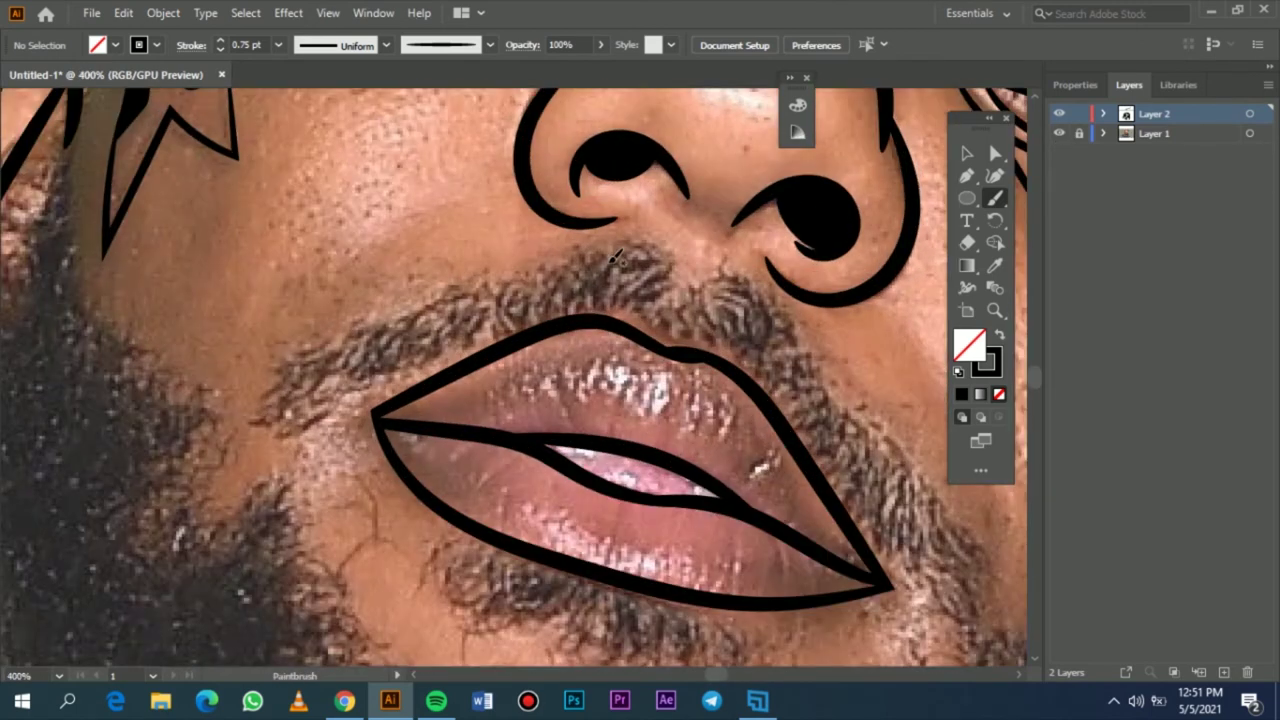
{"action": "left_click", "coordinate": [278, 45]}
{"action": "left_click", "coordinate": [300, 117]}
{"action": "left_click", "coordinate": [278, 45]}
{"action": "left_click", "coordinate": [300, 135]}
{"action": "mouse_move", "coordinate": [625, 300]}
{"action": "left_mouse_down"}
{"action": "mouse_move", "coordinate": [683, 265]}
{"action": "mouse_move", "coordinate": [620, 304]}
{"action": "left_mouse_up"}
{"action": "left_click_drag", "start_coordinate": [624, 242], "coordinate": [640, 292]}
{"action": "left_click_drag", "start_coordinate": [562, 256], "coordinate": [612, 298]}
{"action": "left_click_drag", "start_coordinate": [518, 276], "coordinate": [594, 290]}
{"action": "left_click_drag", "start_coordinate": [507, 297], "coordinate": [588, 290]}
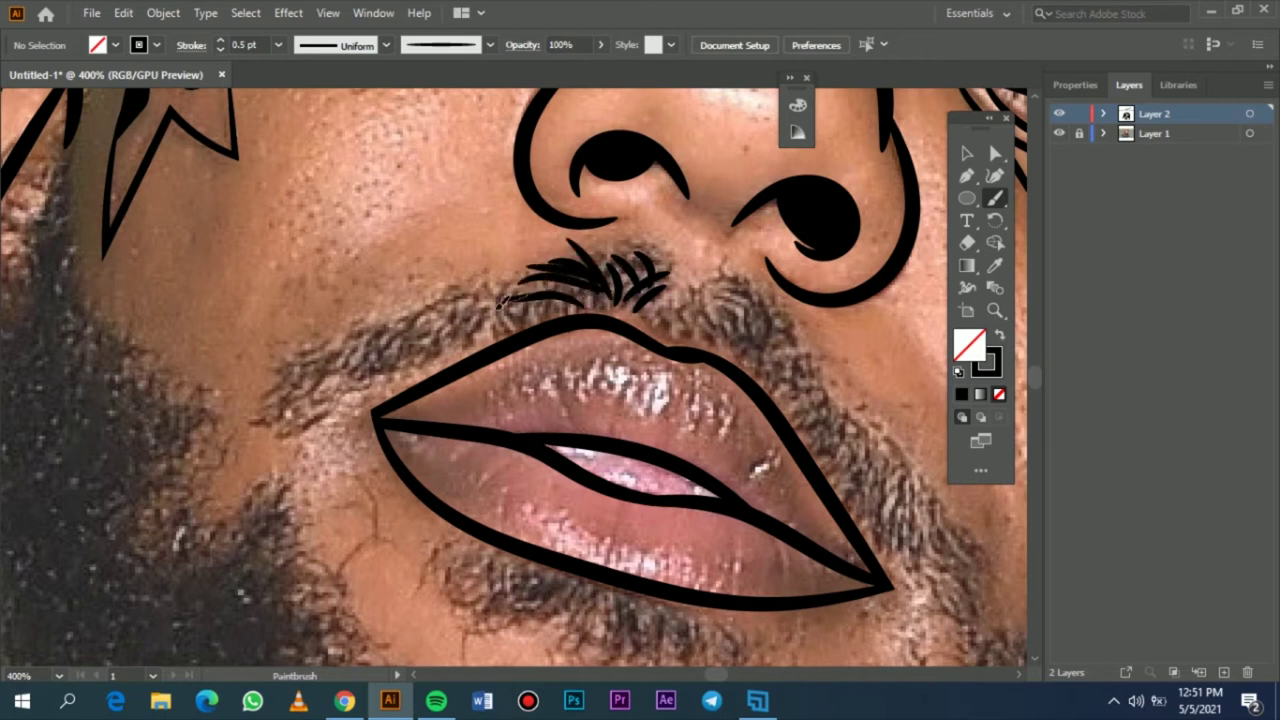
- Extend the left half of the moustache outward with overlapping hair strokes above the upper lip
{"action": "left_click_drag", "start_coordinate": [422, 325], "coordinate": [580, 292]}
{"action": "left_click_drag", "start_coordinate": [408, 352], "coordinate": [545, 308]}
{"action": "left_click_drag", "start_coordinate": [470, 346], "coordinate": [596, 292]}
{"action": "left_click_drag", "start_coordinate": [484, 304], "coordinate": [570, 284]}
{"action": "left_click_drag", "start_coordinate": [386, 350], "coordinate": [488, 331]}
{"action": "mouse_move", "coordinate": [422, 336]}
{"action": "left_mouse_down"}
{"action": "mouse_move", "coordinate": [490, 306]}
{"action": "mouse_move", "coordinate": [450, 314]}
{"action": "left_mouse_up"}
{"action": "mouse_move", "coordinate": [370, 363]}
{"action": "left_mouse_down"}
{"action": "mouse_move", "coordinate": [476, 326]}
{"action": "mouse_move", "coordinate": [450, 330]}
{"action": "left_mouse_up"}
{"action": "mouse_move", "coordinate": [345, 369]}
{"action": "left_mouse_down"}
{"action": "mouse_move", "coordinate": [440, 352]}
{"action": "mouse_move", "coordinate": [430, 320]}
{"action": "mouse_move", "coordinate": [445, 310]}
{"action": "left_mouse_up"}
{"action": "mouse_move", "coordinate": [372, 352]}
{"action": "left_mouse_down"}
{"action": "mouse_move", "coordinate": [456, 292]}
{"action": "mouse_move", "coordinate": [516, 288]}
{"action": "left_mouse_up"}
- Thicken the left half of the moustache and paint its outer tip beyond the left mouth corner
{"action": "scroll", "coordinate": [437, 334], "scroll_direction": "left", "scroll_amount": 1}
{"action": "mouse_move", "coordinate": [446, 340]}
{"action": "left_mouse_down"}
{"action": "mouse_move", "coordinate": [545, 316]}
{"action": "mouse_move", "coordinate": [575, 323]}
{"action": "mouse_move", "coordinate": [676, 282]}
{"action": "mouse_move", "coordinate": [662, 284]}
{"action": "left_mouse_up"}
{"action": "mouse_move", "coordinate": [636, 290]}
{"action": "left_mouse_down"}
{"action": "mouse_move", "coordinate": [718, 282]}
{"action": "mouse_move", "coordinate": [692, 245]}
{"action": "left_mouse_up"}
{"action": "mouse_move", "coordinate": [662, 282]}
{"action": "left_mouse_down"}
{"action": "mouse_move", "coordinate": [706, 243]}
{"action": "mouse_move", "coordinate": [735, 258]}
{"action": "left_mouse_up"}
{"action": "left_click_drag", "start_coordinate": [712, 245], "coordinate": [690, 275]}
{"action": "scroll", "coordinate": [477, 318], "scroll_direction": "left", "scroll_amount": 2}
{"action": "mouse_move", "coordinate": [540, 330]}
{"action": "left_mouse_down"}
{"action": "mouse_move", "coordinate": [492, 343]}
{"action": "mouse_move", "coordinate": [457, 407]}
{"action": "mouse_move", "coordinate": [546, 342]}
{"action": "mouse_move", "coordinate": [488, 402]}
{"action": "mouse_move", "coordinate": [454, 420]}
{"action": "mouse_move", "coordinate": [530, 347]}
{"action": "mouse_move", "coordinate": [441, 404]}
{"action": "left_mouse_up"}
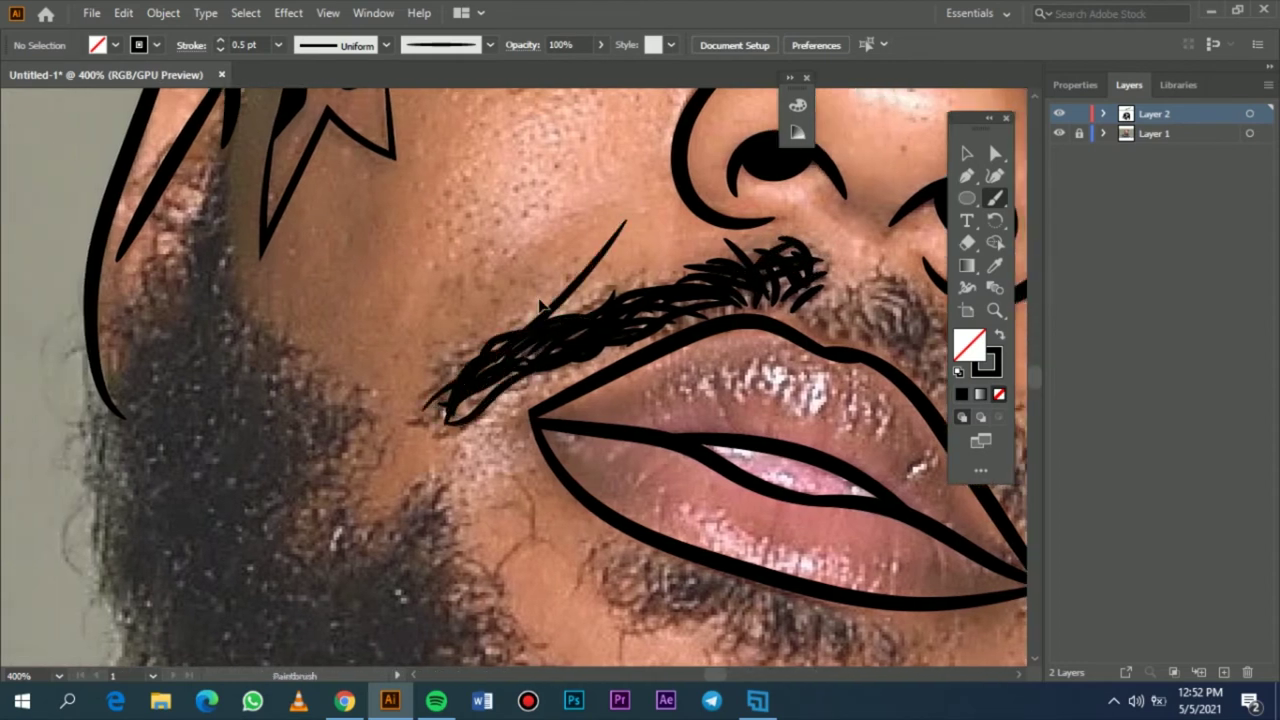
{"action": "left_click_drag", "start_coordinate": [530, 326], "coordinate": [408, 378]}
{"action": "left_click_drag", "start_coordinate": [478, 358], "coordinate": [388, 428]}
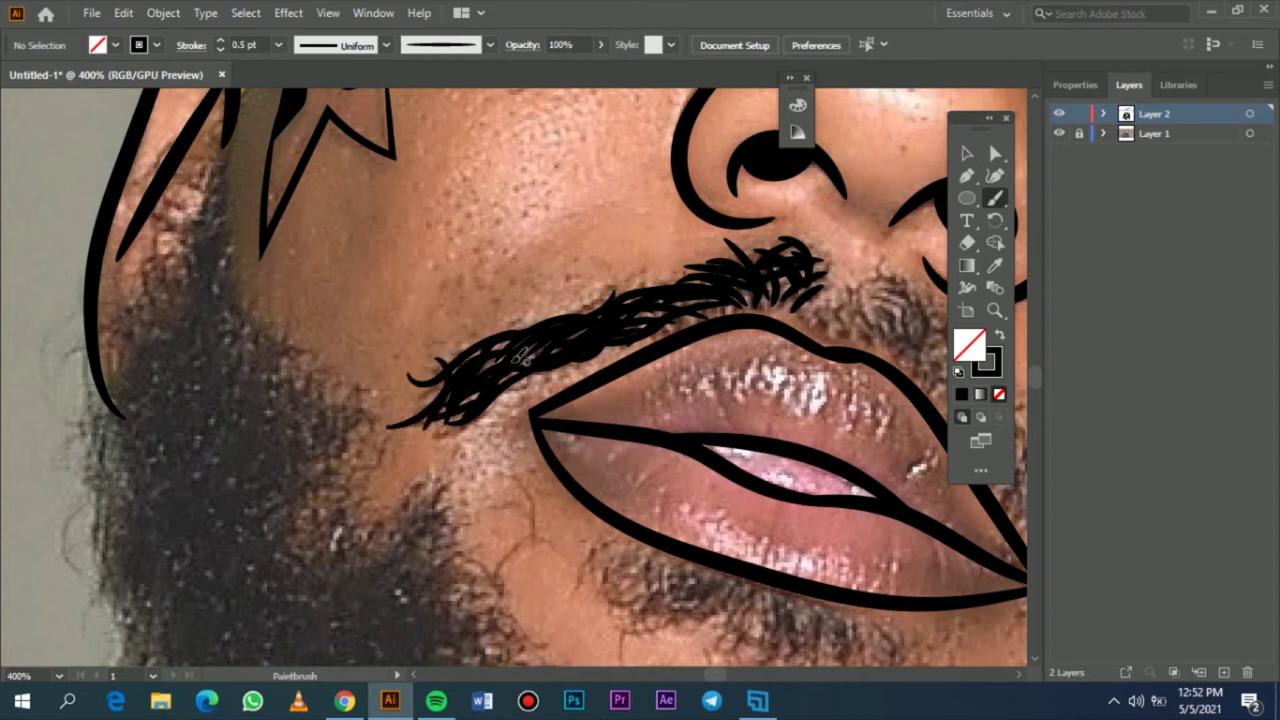
- Undo the last two strokes and paint short moustache hairs across the centre dip below the nose
{"action": "scroll", "coordinate": [520, 306], "scroll_direction": "right", "scroll_amount": 5}
{"action": "key", "text": "ctrl+z"}
{"action": "key", "text": "ctrl+z"}
{"action": "left_click_drag", "start_coordinate": [496, 311], "coordinate": [512, 341]}
{"action": "left_click_drag", "start_coordinate": [520, 298], "coordinate": [538, 318]}
{"action": "mouse_move", "coordinate": [517, 285]}
{"action": "left_mouse_down"}
{"action": "mouse_move", "coordinate": [554, 267]}
{"action": "mouse_move", "coordinate": [599, 357]}
{"action": "left_mouse_up"}
{"action": "left_click_drag", "start_coordinate": [532, 310], "coordinate": [616, 384]}
{"action": "left_click_drag", "start_coordinate": [492, 304], "coordinate": [524, 338]}
{"action": "left_click_drag", "start_coordinate": [428, 303], "coordinate": [568, 334]}
{"action": "left_click_drag", "start_coordinate": [516, 298], "coordinate": [526, 334]}
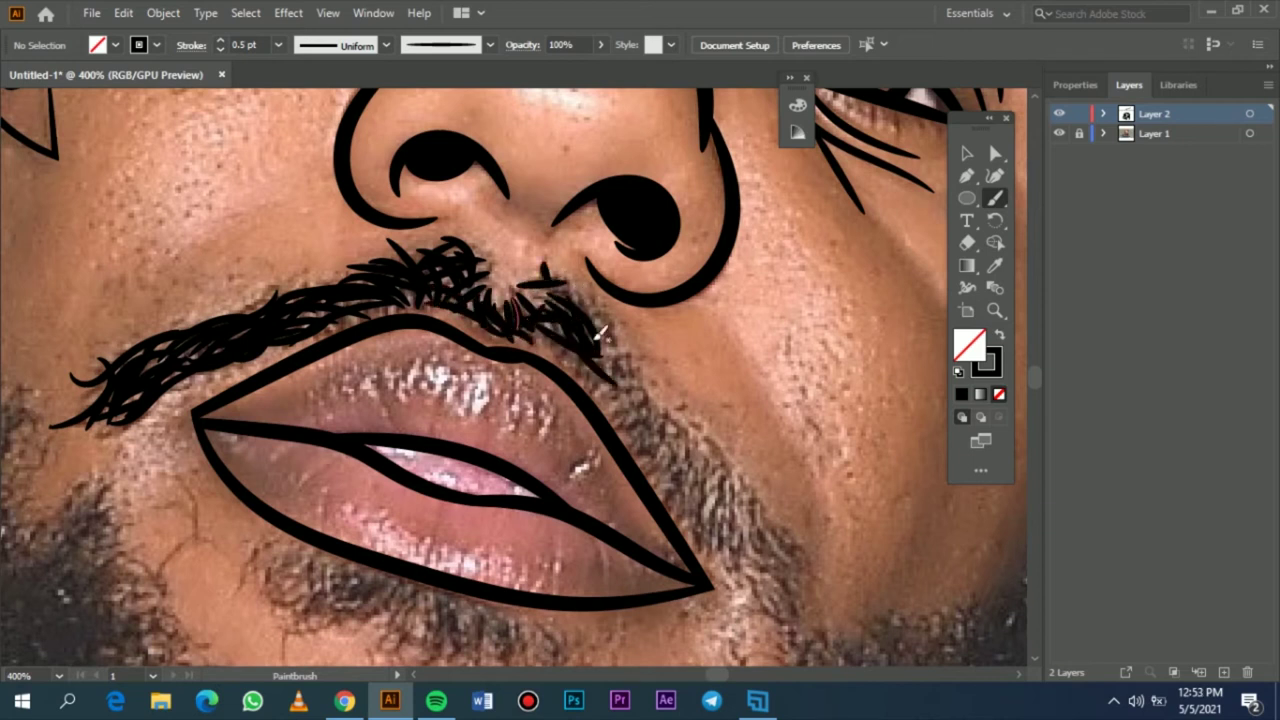
- Paint hair strokes on the right half of the moustache, from below the right nostril down along the lip
{"action": "scroll", "coordinate": [610, 340], "scroll_direction": "down", "scroll_amount": 2}
{"action": "mouse_move", "coordinate": [612, 212]}
{"action": "left_mouse_down"}
{"action": "mouse_move", "coordinate": [602, 276]}
{"action": "mouse_move", "coordinate": [628, 322]}
{"action": "left_mouse_up"}
{"action": "left_click_drag", "start_coordinate": [606, 222], "coordinate": [603, 320]}
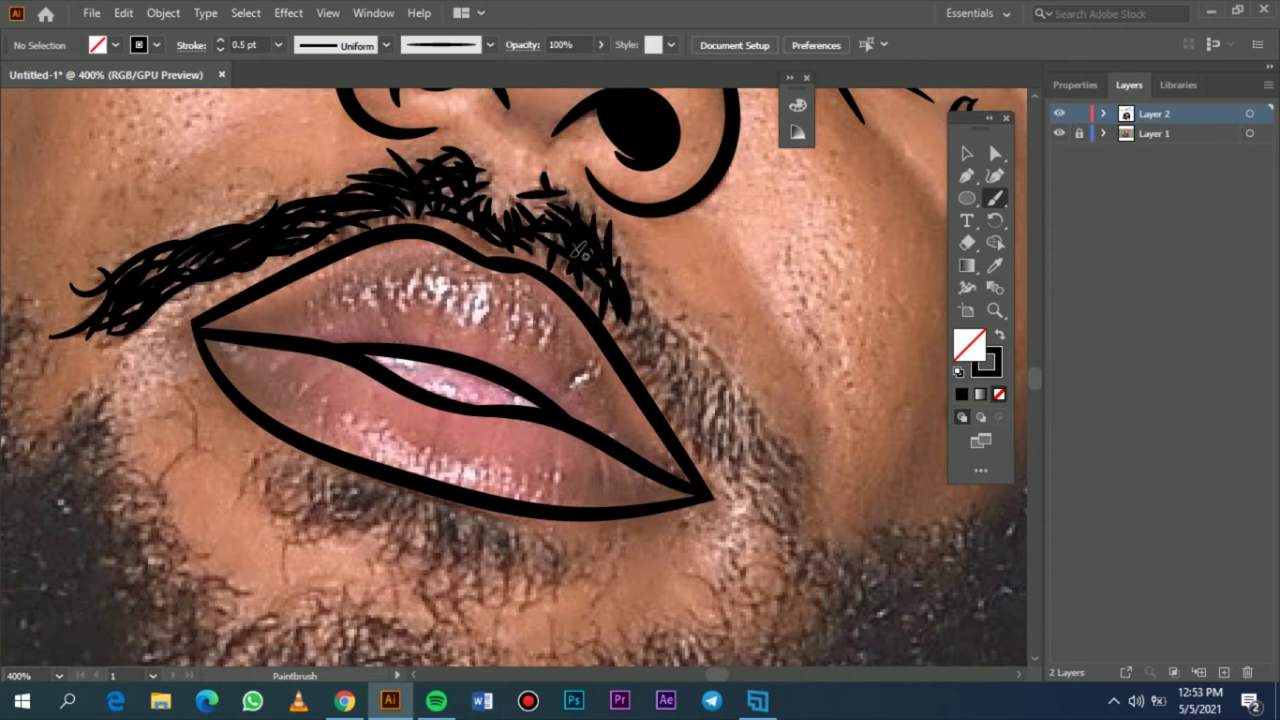
{"action": "left_click_drag", "start_coordinate": [620, 262], "coordinate": [656, 356]}
{"action": "left_click_drag", "start_coordinate": [644, 312], "coordinate": [668, 390]}
- Continue the right half of the moustache with overlapping strokes down towards the right mouth corner
{"action": "scroll", "coordinate": [688, 378], "scroll_direction": "down", "scroll_amount": 2}
{"action": "left_click_drag", "start_coordinate": [668, 274], "coordinate": [686, 350]}
{"action": "left_click_drag", "start_coordinate": [698, 288], "coordinate": [718, 372]}
{"action": "left_click_drag", "start_coordinate": [700, 312], "coordinate": [742, 398]}
{"action": "left_click_drag", "start_coordinate": [692, 290], "coordinate": [722, 366]}
{"action": "left_click_drag", "start_coordinate": [680, 266], "coordinate": [743, 354]}
{"action": "mouse_move", "coordinate": [684, 290]}
{"action": "left_mouse_down"}
{"action": "mouse_move", "coordinate": [737, 310]}
{"action": "mouse_move", "coordinate": [738, 382]}
{"action": "left_mouse_up"}
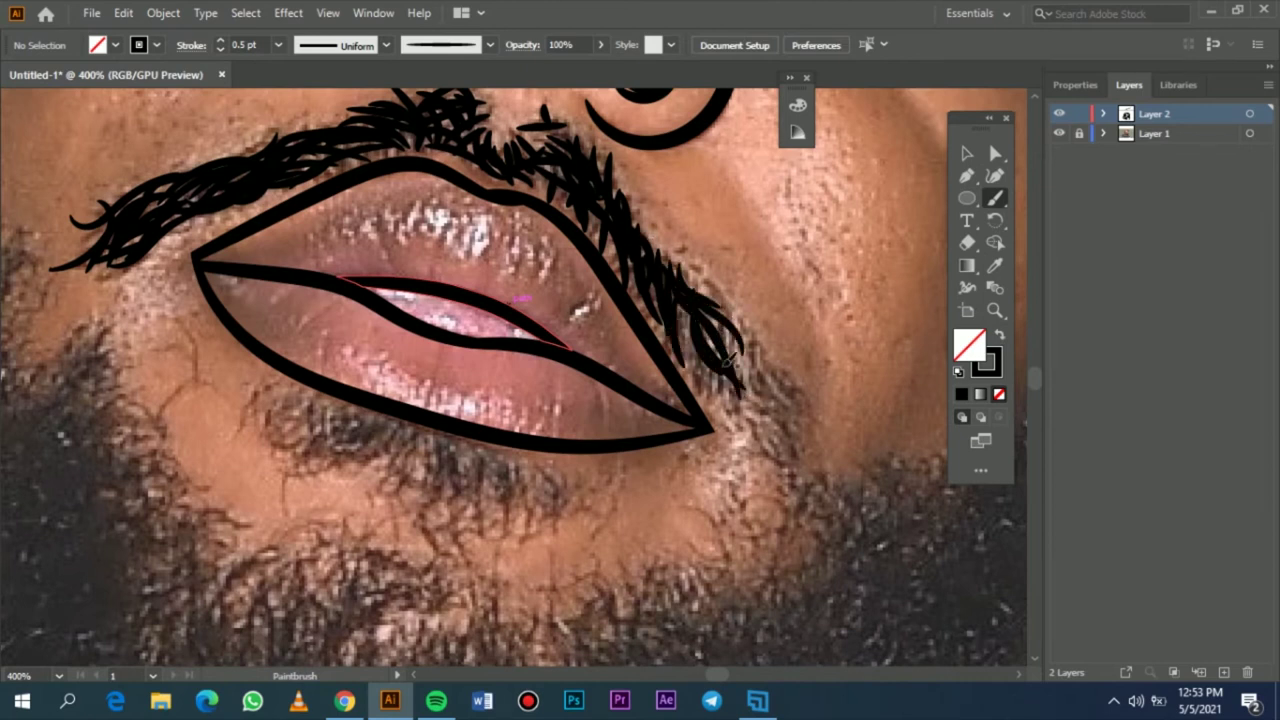
- Thicken the lower right part of the moustache and taper its tip below the right mouth corner
{"action": "scroll", "coordinate": [735, 355], "scroll_direction": "down", "scroll_amount": 2}
{"action": "left_click_drag", "start_coordinate": [724, 284], "coordinate": [742, 350]}
{"action": "left_click_drag", "start_coordinate": [698, 302], "coordinate": [751, 376]}
{"action": "left_click_drag", "start_coordinate": [722, 305], "coordinate": [763, 365]}
{"action": "left_click_drag", "start_coordinate": [724, 256], "coordinate": [772, 353]}
{"action": "mouse_move", "coordinate": [762, 296]}
{"action": "left_mouse_down"}
{"action": "mouse_move", "coordinate": [780, 375]}
{"action": "mouse_move", "coordinate": [795, 305]}
{"action": "mouse_move", "coordinate": [802, 376]}
{"action": "left_mouse_up"}
{"action": "left_click_drag", "start_coordinate": [752, 320], "coordinate": [772, 350]}
{"action": "left_click_drag", "start_coordinate": [746, 268], "coordinate": [766, 334]}
{"action": "left_click_drag", "start_coordinate": [740, 240], "coordinate": [762, 316]}
{"action": "mouse_move", "coordinate": [688, 252]}
{"action": "left_mouse_down"}
{"action": "mouse_move", "coordinate": [783, 390]}
{"action": "mouse_move", "coordinate": [812, 420]}
{"action": "left_mouse_up"}
{"action": "left_click_drag", "start_coordinate": [746, 374], "coordinate": [792, 404]}
{"action": "left_click_drag", "start_coordinate": [754, 344], "coordinate": [817, 451]}
{"action": "left_click_drag", "start_coordinate": [796, 384], "coordinate": [813, 415]}
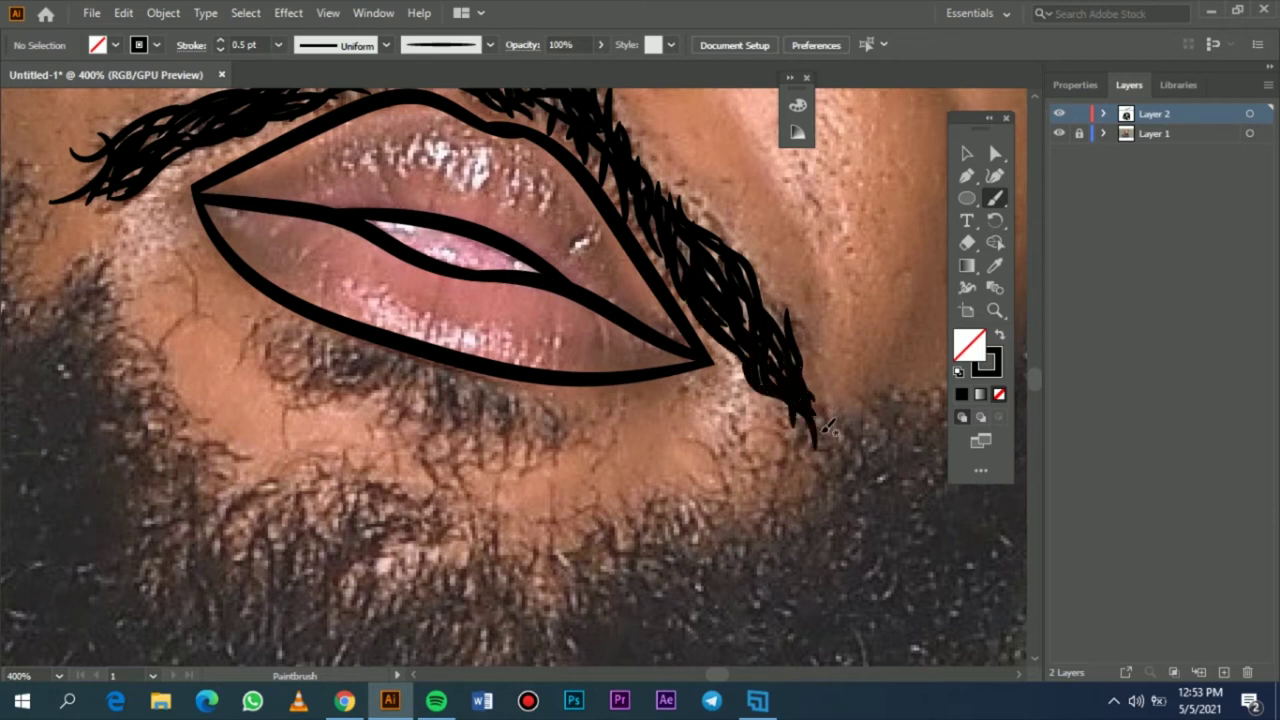
- Paint sparse short hairs in 0.25 pt strokes below the left end of the moustache
{"action": "scroll", "coordinate": [177, 218], "scroll_direction": "left", "scroll_amount": 3}
{"action": "left_click", "coordinate": [278, 45]}
{"action": "left_click", "coordinate": [300, 64]}
{"action": "left_click_drag", "start_coordinate": [447, 209], "coordinate": [440, 229]}
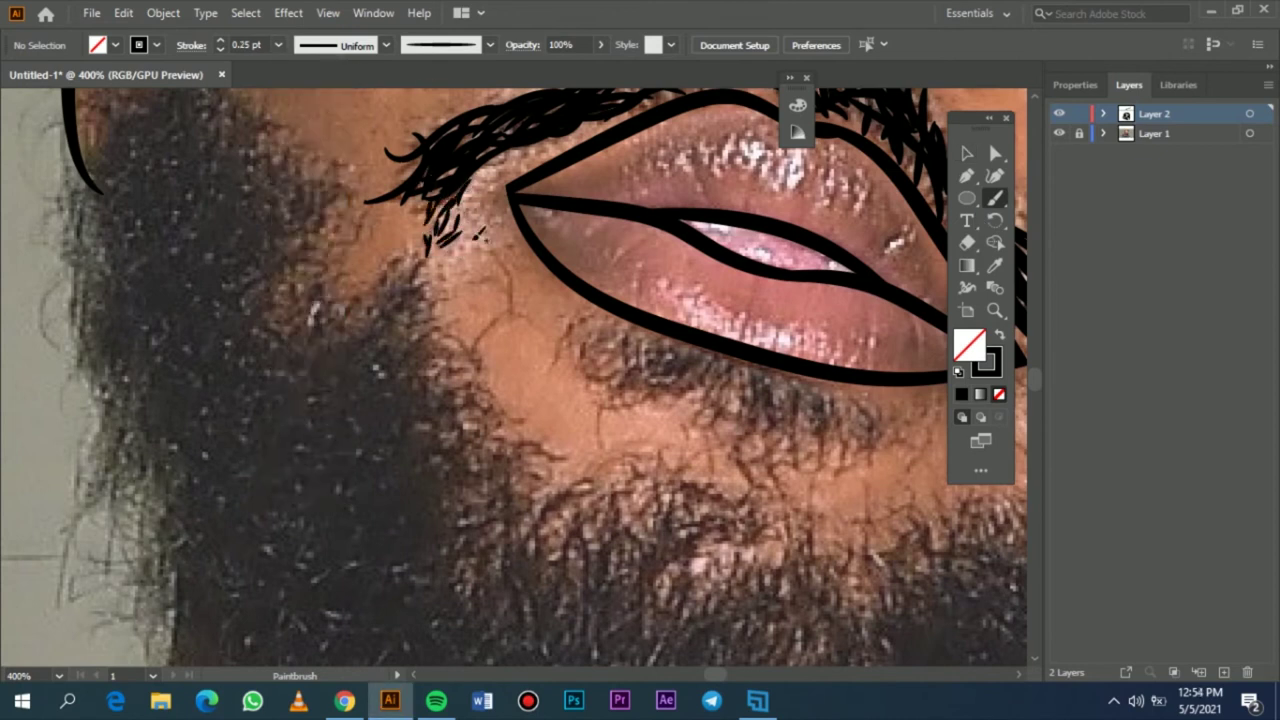
{"action": "left_click_drag", "start_coordinate": [445, 204], "coordinate": [419, 285]}
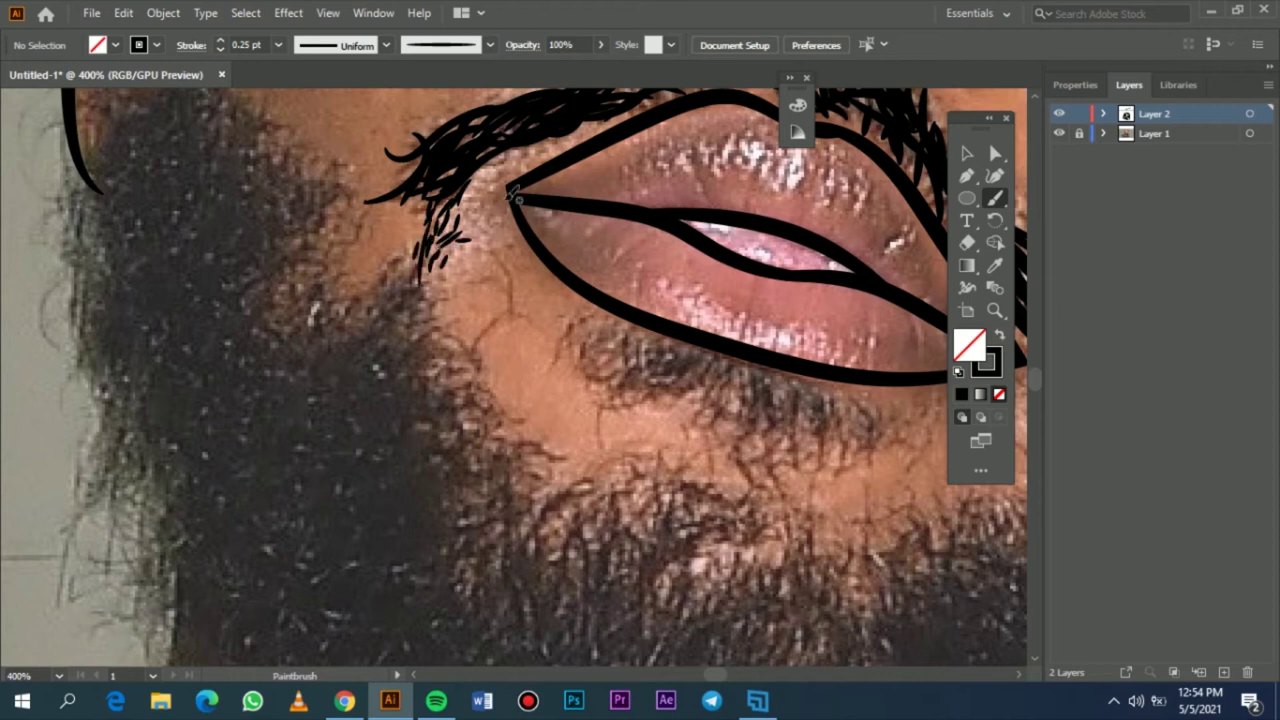
- Paint a few thin 0.25 pt hairs below the right mouth corner
{"action": "scroll", "coordinate": [657, 217], "scroll_direction": "right", "scroll_amount": 4}
{"action": "scroll", "coordinate": [704, 256], "scroll_direction": "down", "scroll_amount": 3}
{"action": "left_click_drag", "start_coordinate": [700, 258], "coordinate": [672, 302]}
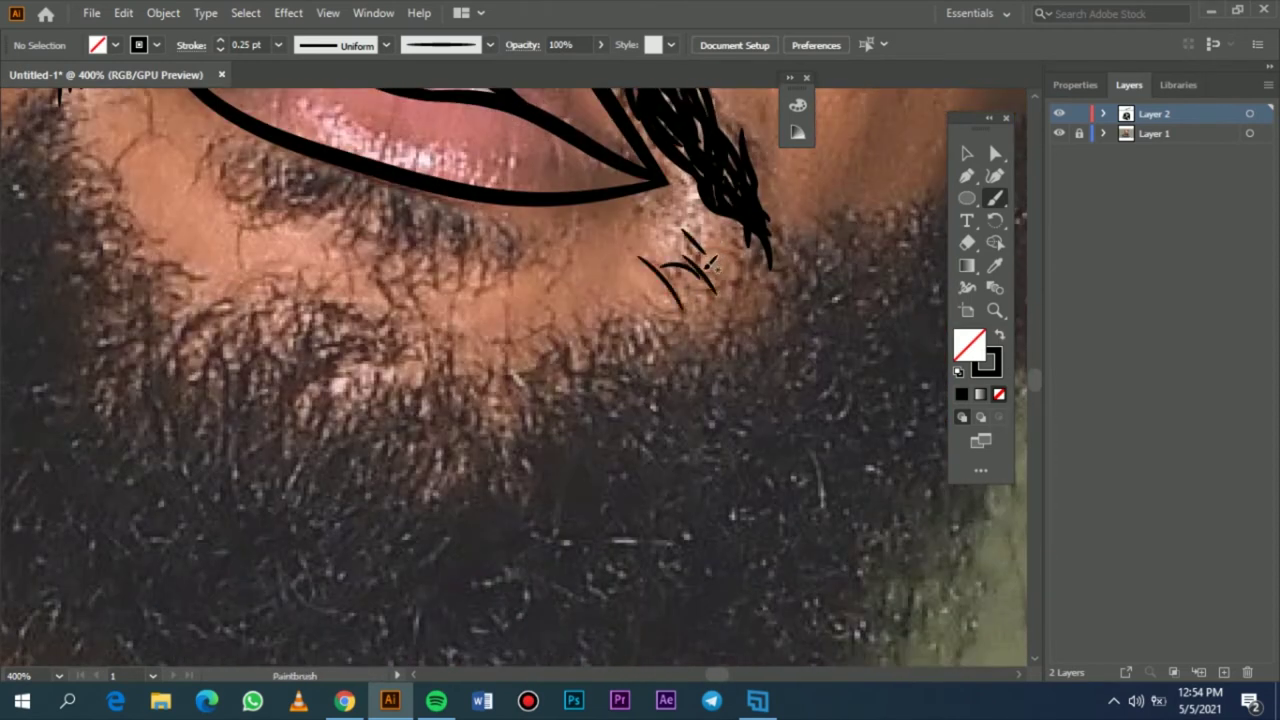
- Hide and show the photo layer to check the moustache against the whole portrait
{"action": "key", "text": "ctrl+0"}
{"action": "left_click", "coordinate": [1062, 137]}
{"action": "left_click", "coordinate": [1062, 137]}
- Paint the first hairs at the left end of the patch under the lower lip in 0.5 pt strokes
{"action": "scroll", "coordinate": [528, 445], "scroll_direction": "up", "scroll_amount": 5}
{"action": "scroll", "coordinate": [372, 336], "scroll_direction": "up", "scroll_amount": 1}
{"action": "scroll", "coordinate": [405, 294], "scroll_direction": "down", "scroll_amount": 1}
{"action": "left_click", "coordinate": [279, 46]}
{"action": "left_click", "coordinate": [304, 84]}
{"action": "mouse_move", "coordinate": [386, 276]}
{"action": "left_mouse_down"}
{"action": "mouse_move", "coordinate": [342, 318]}
{"action": "mouse_move", "coordinate": [396, 348]}
{"action": "left_mouse_up"}
{"action": "left_click_drag", "start_coordinate": [412, 324], "coordinate": [450, 318]}
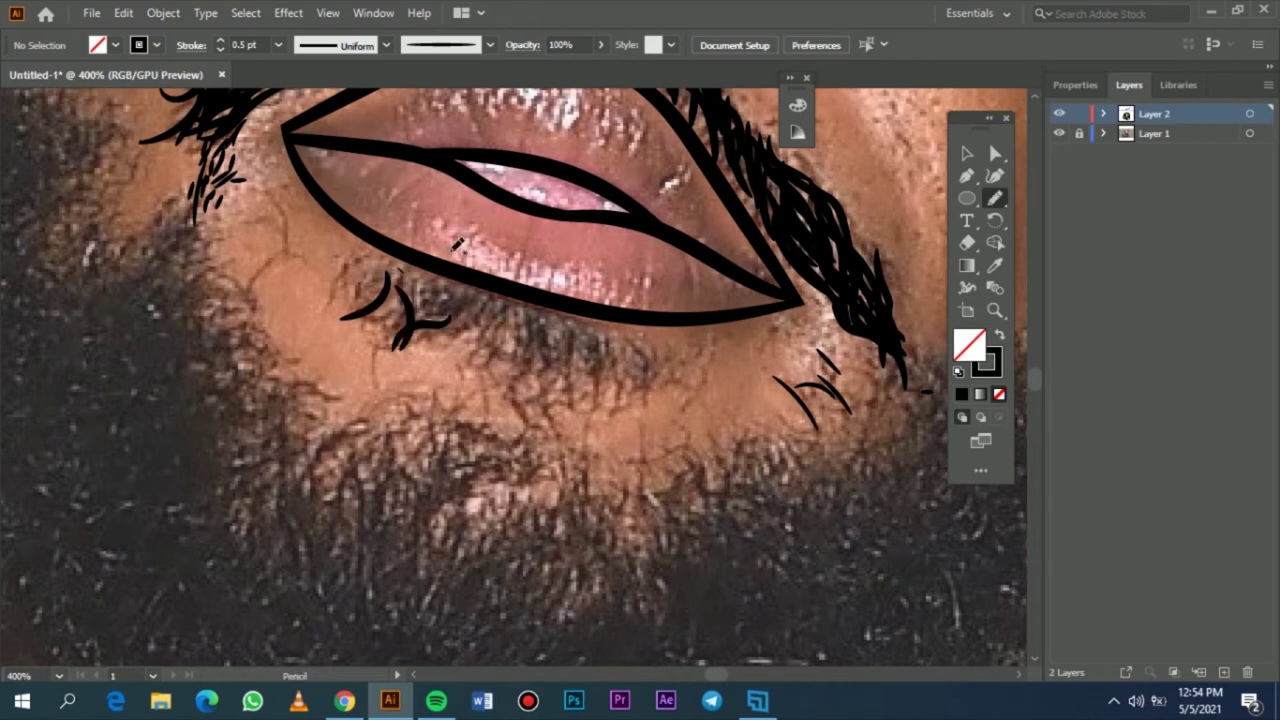
- Outline the beard patch below the lower lip with the Pencil tool and fill the shape black
{"action": "left_click_drag", "start_coordinate": [397, 265], "coordinate": [570, 309]}
{"action": "left_click_drag", "start_coordinate": [388, 292], "coordinate": [382, 282]}
{"action": "left_click", "coordinate": [966, 153]}
{"action": "left_click", "coordinate": [624, 366]}
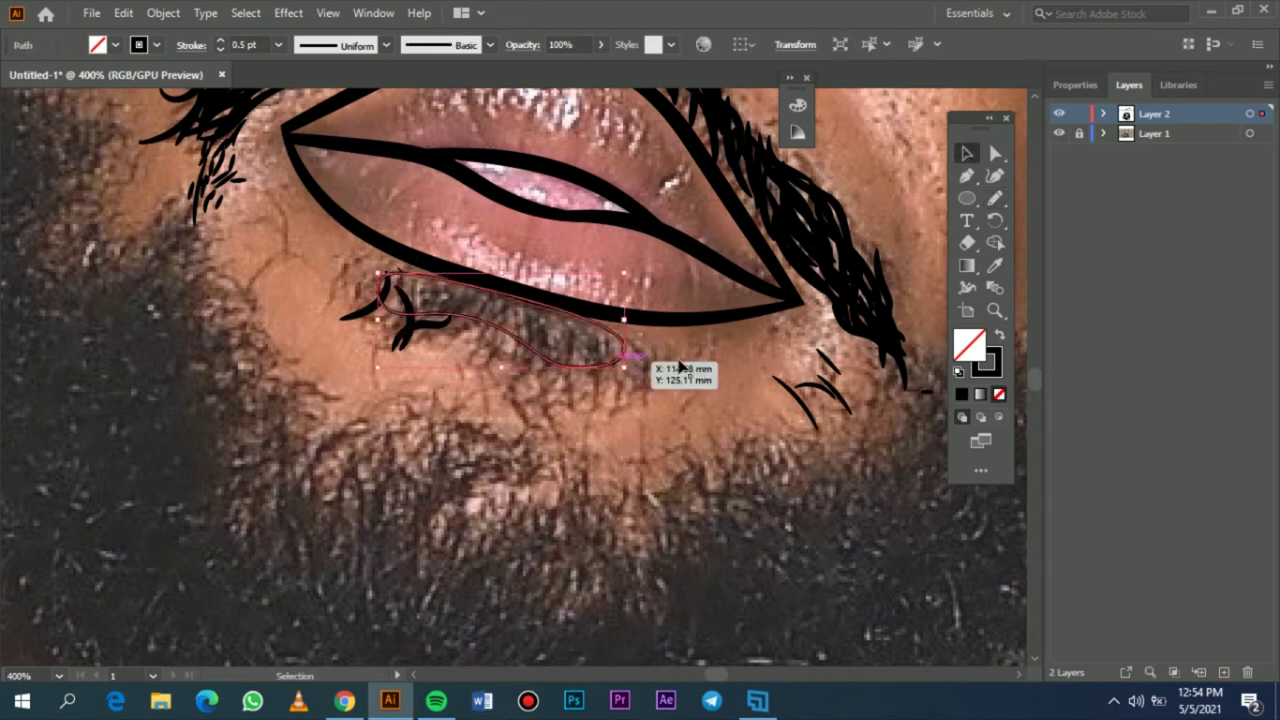
{"action": "left_click", "coordinate": [998, 337]}
{"action": "key", "text": "ctrl+shift+a"}
- Paint 0.5 pt hair strokes around the ends and lower edge of the black patch under the lip
{"action": "key", "text": "b"}
{"action": "key", "text": "shift+x"}
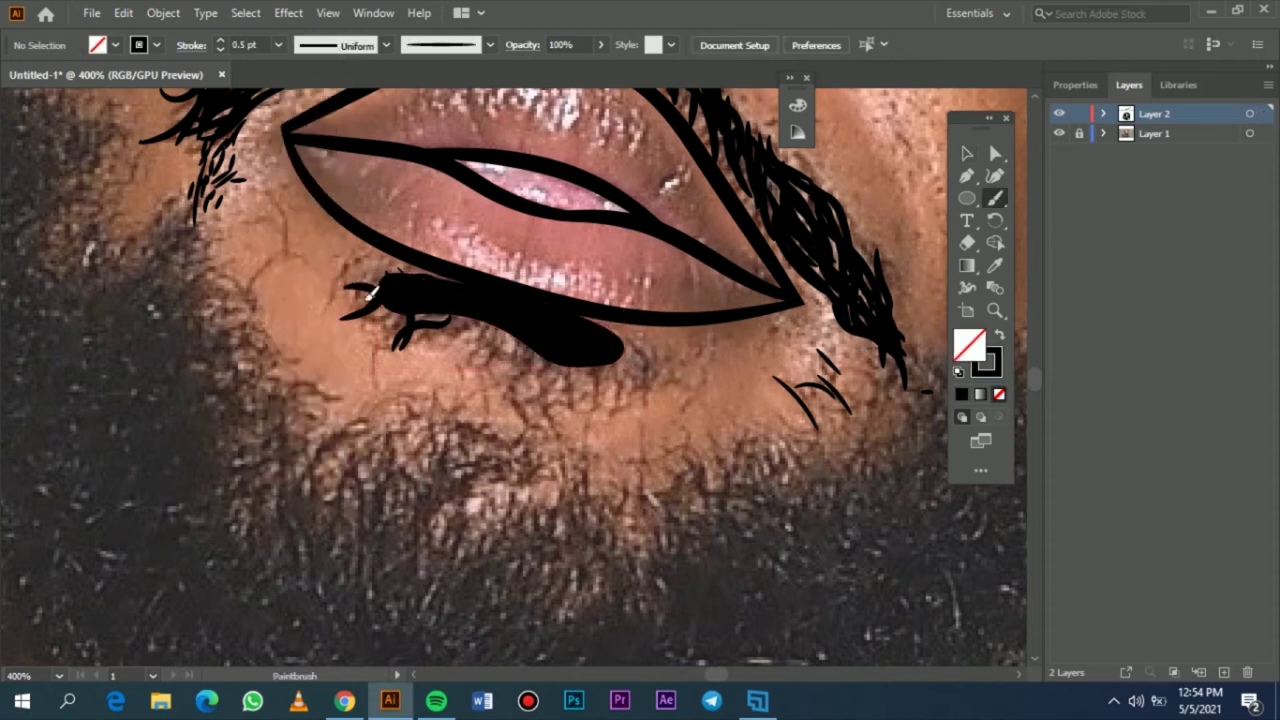
{"action": "mouse_move", "coordinate": [478, 306]}
{"action": "left_mouse_down"}
{"action": "mouse_move", "coordinate": [486, 352]}
{"action": "mouse_move", "coordinate": [446, 344]}
{"action": "left_mouse_up"}
{"action": "mouse_move", "coordinate": [420, 295]}
{"action": "left_mouse_down"}
{"action": "mouse_move", "coordinate": [372, 335]}
{"action": "mouse_move", "coordinate": [356, 268]}
{"action": "left_mouse_up"}
{"action": "left_click_drag", "start_coordinate": [624, 342], "coordinate": [630, 369]}
{"action": "left_click_drag", "start_coordinate": [598, 350], "coordinate": [606, 408]}
{"action": "mouse_move", "coordinate": [567, 365]}
{"action": "left_mouse_down"}
{"action": "mouse_move", "coordinate": [563, 420]}
{"action": "mouse_move", "coordinate": [530, 341]}
{"action": "mouse_move", "coordinate": [485, 330]}
{"action": "left_mouse_up"}
{"action": "left_click_drag", "start_coordinate": [514, 376], "coordinate": [486, 330]}
{"action": "mouse_move", "coordinate": [547, 359]}
{"action": "left_mouse_down"}
{"action": "mouse_move", "coordinate": [484, 369]}
{"action": "mouse_move", "coordinate": [512, 390]}
{"action": "left_mouse_up"}
{"action": "left_click_drag", "start_coordinate": [596, 382], "coordinate": [575, 400]}
{"action": "left_click_drag", "start_coordinate": [641, 364], "coordinate": [622, 389]}
- Hide and show the photo layer to check the patch under the lip in the full portrait
{"action": "key", "text": "ctrl+0"}
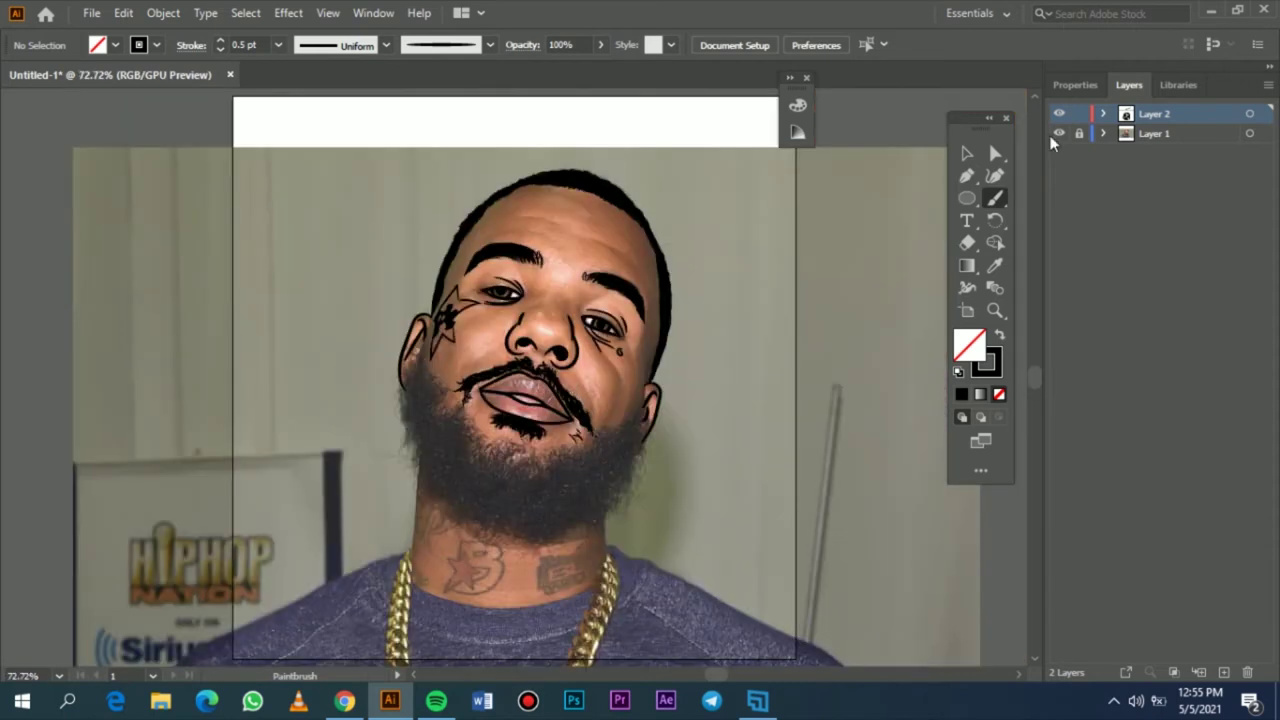
{"action": "left_click", "coordinate": [1059, 133]}
{"action": "left_click", "coordinate": [1059, 133]}
- Outline the left sideburn and upper beard beside the ear with the Pencil tool and fill the shape black
{"action": "scroll", "coordinate": [377, 396], "scroll_direction": "up", "scroll_amount": 5}
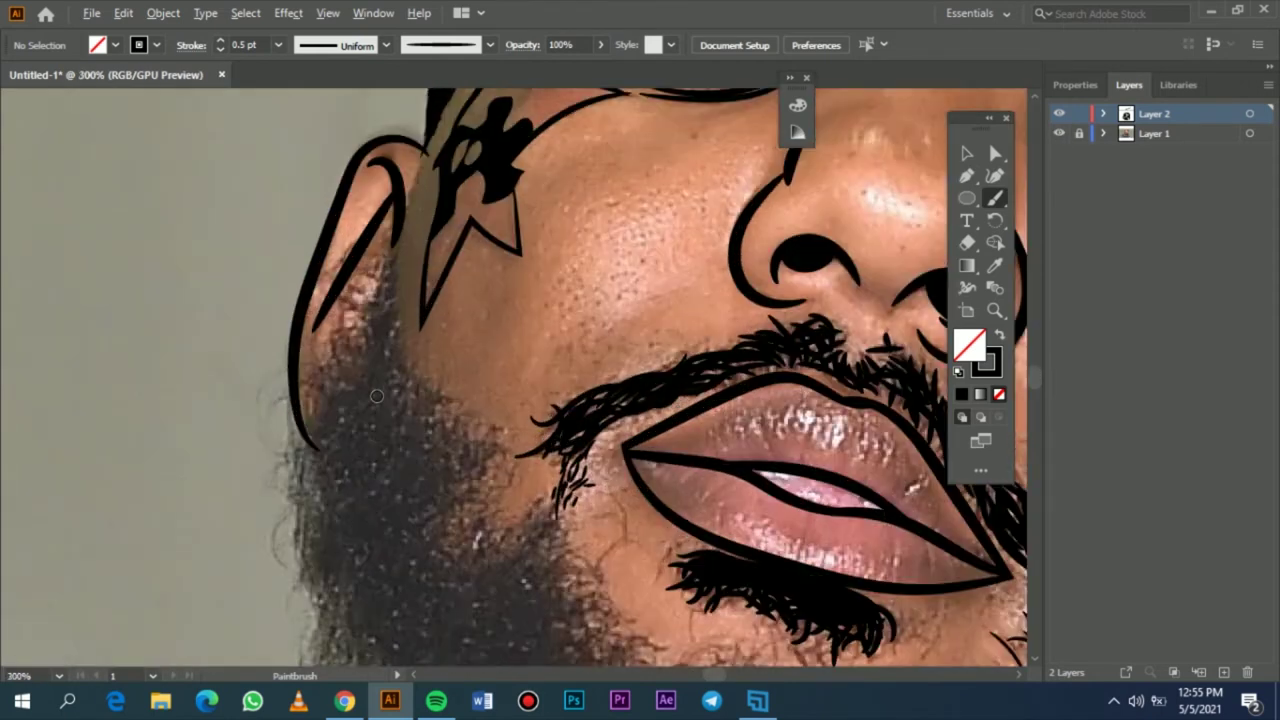
{"action": "key", "text": "n"}
{"action": "mouse_move", "coordinate": [385, 275]}
{"action": "left_mouse_down"}
{"action": "mouse_move", "coordinate": [452, 536]}
{"action": "mouse_move", "coordinate": [398, 362]}
{"action": "left_mouse_up"}
{"action": "left_click_drag", "start_coordinate": [400, 250], "coordinate": [398, 254]}
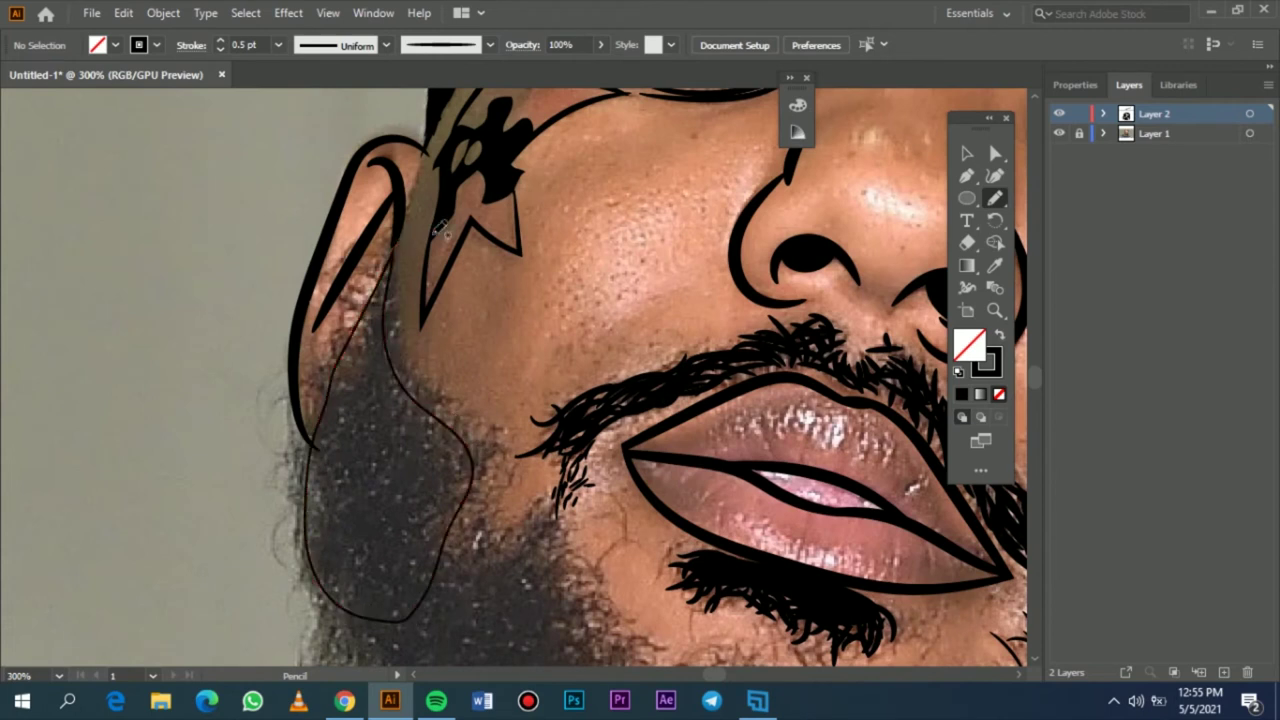
{"action": "left_click", "coordinate": [964, 154]}
{"action": "left_click", "coordinate": [452, 429]}
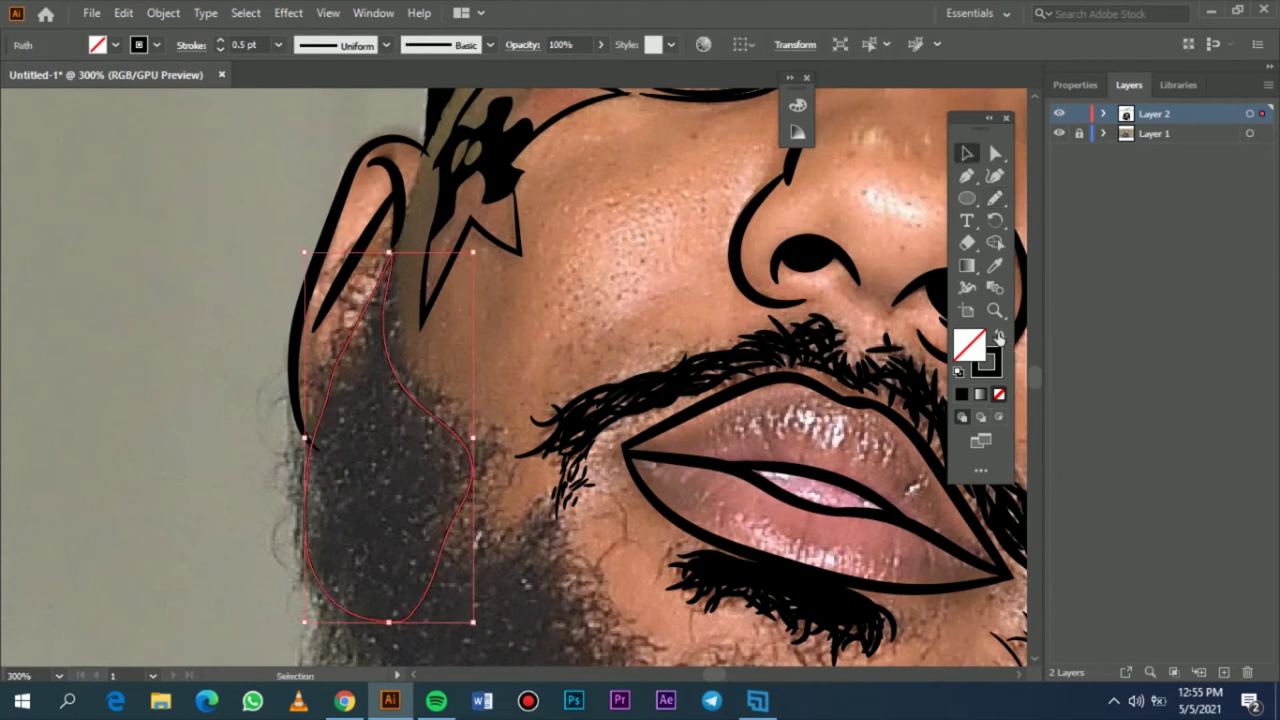
{"action": "key", "text": "shift+x"}
{"action": "left_click", "coordinate": [418, 386]}
- Draw another filled black shape over the top of the left sideburn to widen it
{"action": "scroll", "coordinate": [418, 386], "scroll_direction": "up", "scroll_amount": 1}
{"action": "key", "text": "n"}
{"action": "mouse_move", "coordinate": [388, 205]}
{"action": "left_mouse_down"}
{"action": "mouse_move", "coordinate": [411, 537]}
{"action": "mouse_move", "coordinate": [387, 207]}
{"action": "left_mouse_up"}
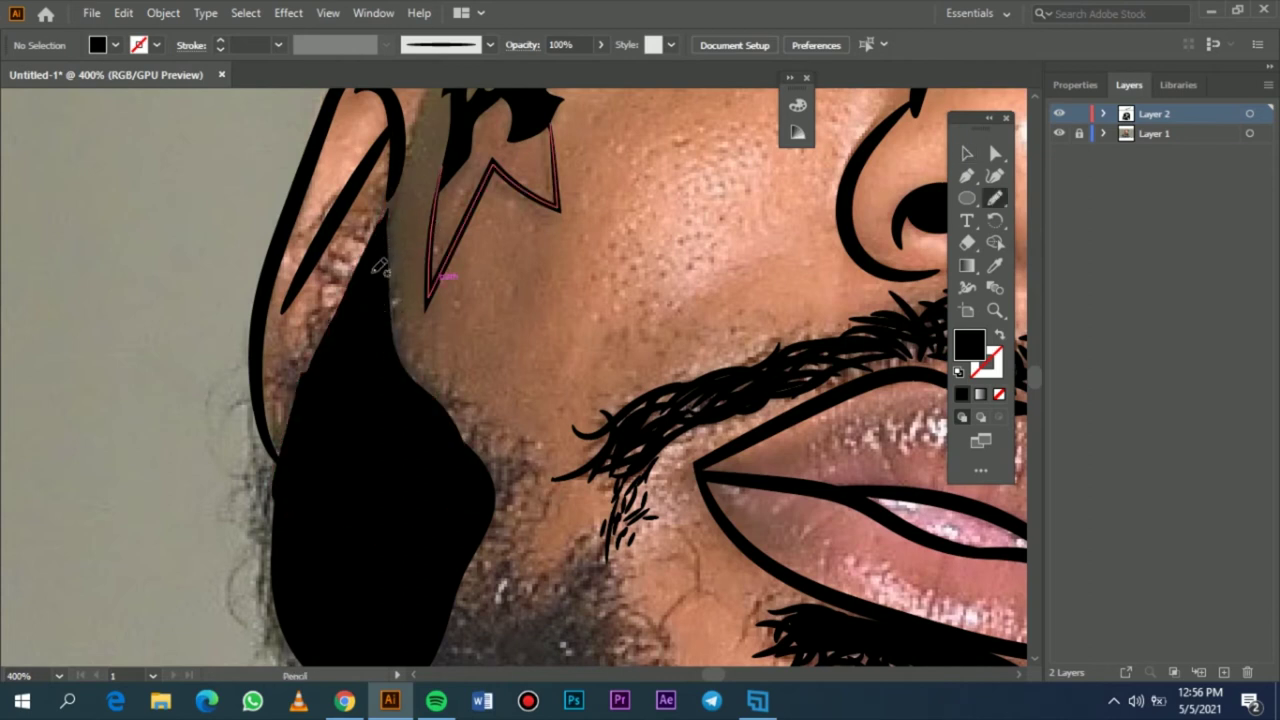
- Draw a filled black shape with the Pencil tool along the left jaw, extending the beard from the sideburn towards the chin
{"action": "scroll", "coordinate": [376, 270], "scroll_direction": "down", "scroll_amount": 2}
{"action": "left_click_drag", "start_coordinate": [432, 476], "coordinate": [309, 289]}
{"action": "scroll", "coordinate": [301, 199], "scroll_direction": "up", "scroll_amount": 1}
{"action": "mouse_move", "coordinate": [309, 206]}
{"action": "left_mouse_down"}
{"action": "mouse_move", "coordinate": [589, 427]}
{"action": "mouse_move", "coordinate": [291, 540]}
{"action": "mouse_move", "coordinate": [167, 313]}
{"action": "mouse_move", "coordinate": [300, 194]}
{"action": "mouse_move", "coordinate": [310, 210]}
{"action": "left_mouse_up"}
{"action": "scroll", "coordinate": [349, 217], "scroll_direction": "down", "scroll_amount": 3}
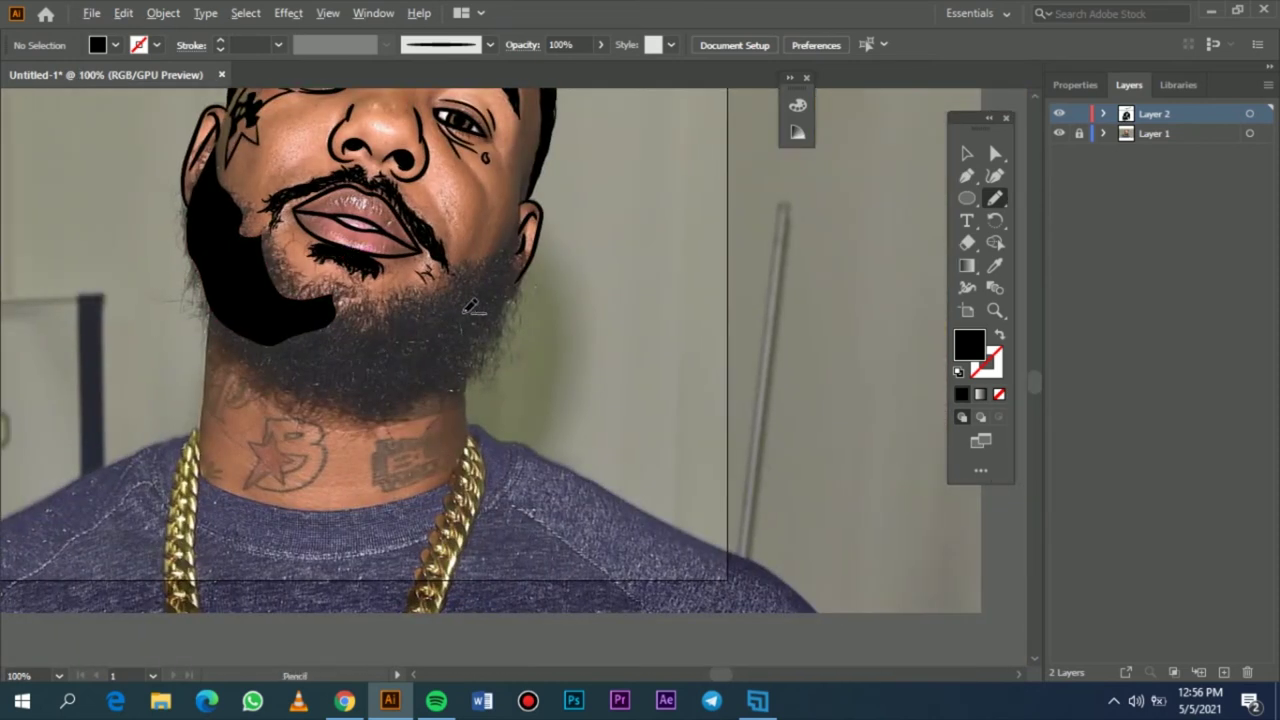
- Try to outline the right half of the beard from the ear to the chin in one Pencil shape
{"action": "scroll", "coordinate": [468, 306], "scroll_direction": "up", "scroll_amount": 2}
{"action": "mouse_move", "coordinate": [578, 128]}
{"action": "left_mouse_down"}
{"action": "mouse_move", "coordinate": [460, 240]}
{"action": "mouse_move", "coordinate": [235, 305]}
{"action": "mouse_move", "coordinate": [82, 326]}
{"action": "mouse_move", "coordinate": [456, 409]}
{"action": "mouse_move", "coordinate": [574, 281]}
{"action": "left_mouse_up"}
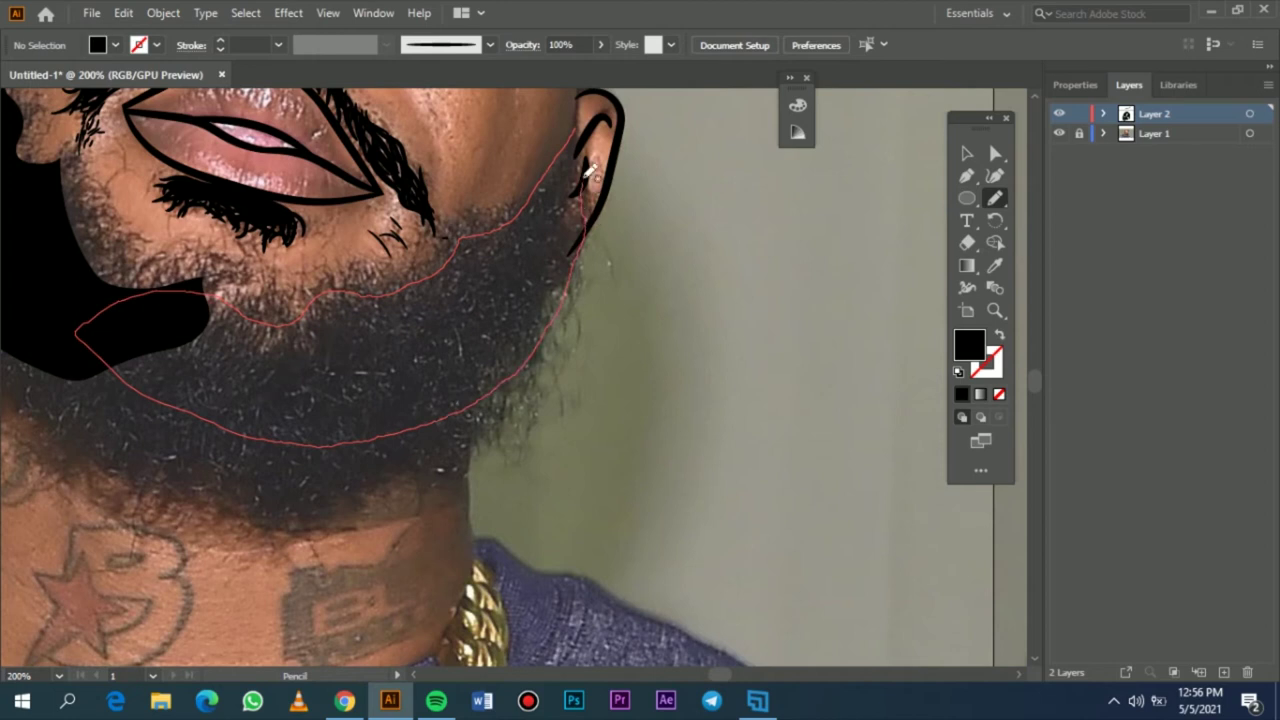
{"action": "left_click_drag", "start_coordinate": [535, 201], "coordinate": [528, 210]}
{"action": "key", "text": "ctrl+z"}
- Draw filled black Pencil shapes over the right sideburn beside the ear and across the chin
{"action": "scroll", "coordinate": [582, 183], "scroll_direction": "up", "scroll_amount": 5}
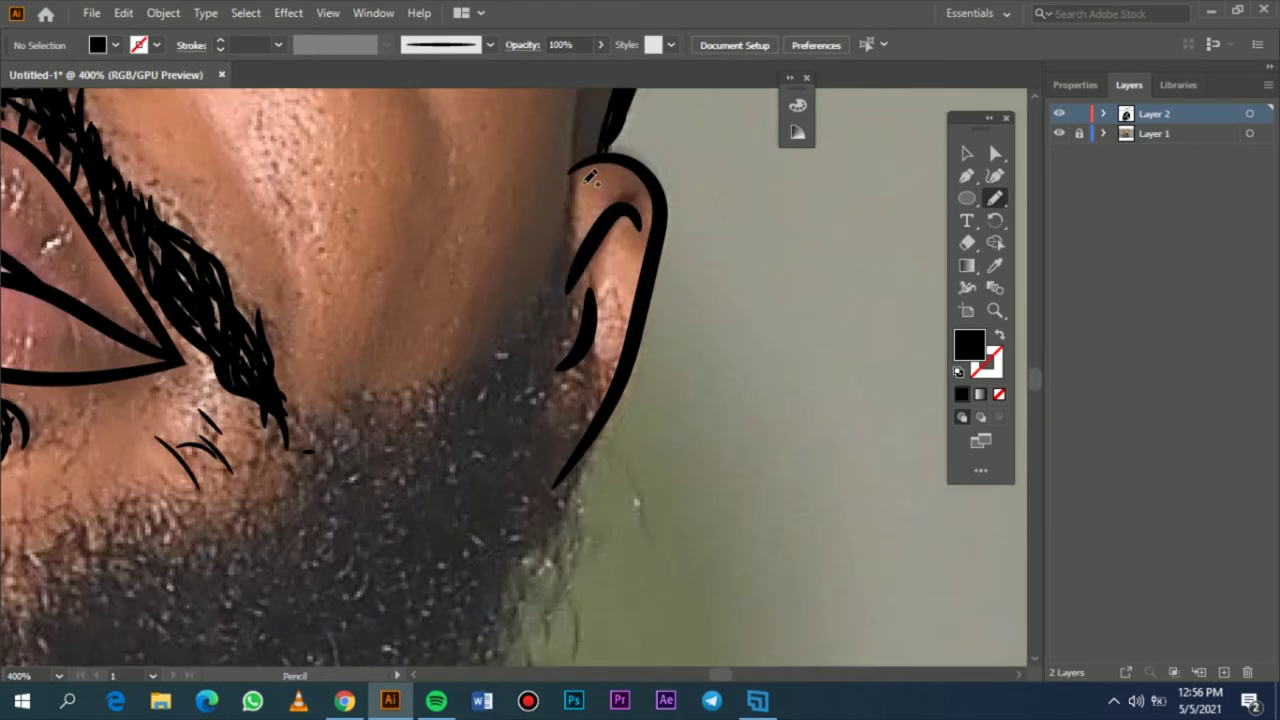
{"action": "scroll", "coordinate": [580, 183], "scroll_direction": "down", "scroll_amount": 1}
{"action": "mouse_move", "coordinate": [570, 270]}
{"action": "left_mouse_down"}
{"action": "mouse_move", "coordinate": [477, 570]}
{"action": "mouse_move", "coordinate": [578, 255]}
{"action": "mouse_move", "coordinate": [570, 274]}
{"action": "left_mouse_up"}
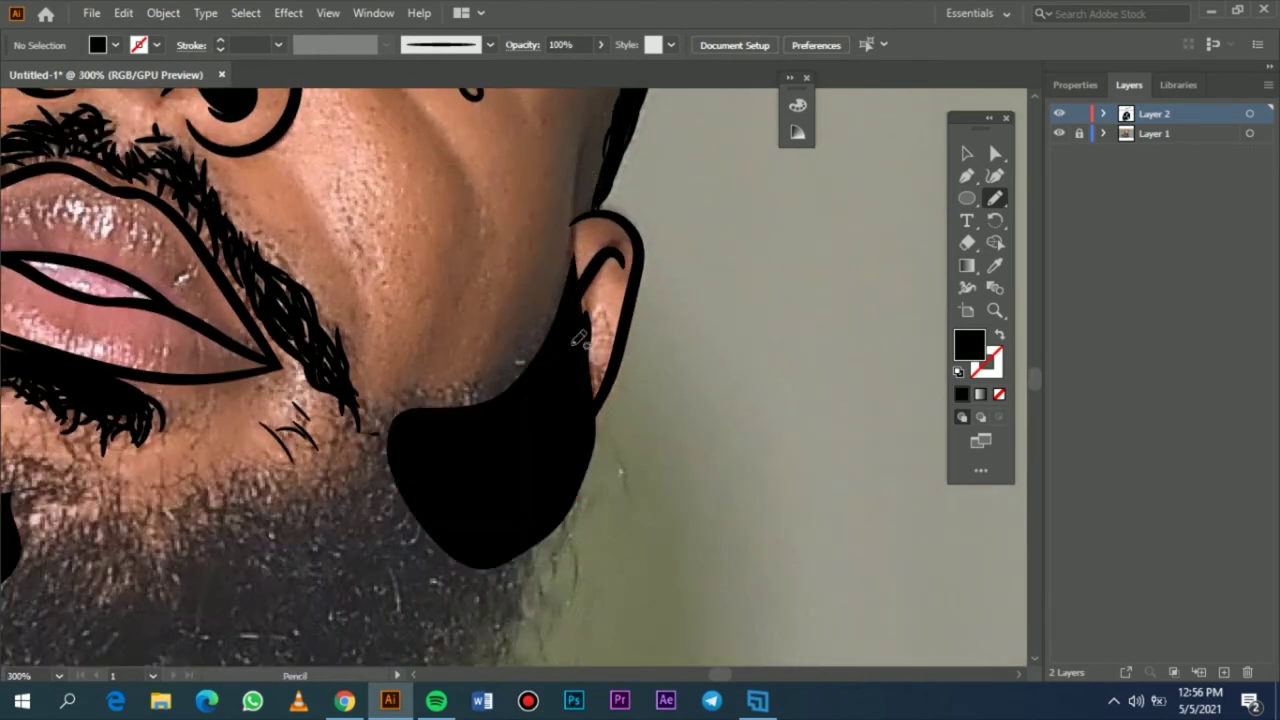
{"action": "left_click_drag", "start_coordinate": [417, 503], "coordinate": [531, 323]}
{"action": "mouse_move", "coordinate": [621, 204]}
{"action": "left_mouse_down"}
{"action": "mouse_move", "coordinate": [309, 318]}
{"action": "mouse_move", "coordinate": [529, 500]}
{"action": "mouse_move", "coordinate": [630, 135]}
{"action": "mouse_move", "coordinate": [620, 200]}
{"action": "left_mouse_up"}
- Fill the lower part of the beard under the chin and along the right jaw with more black Pencil shapes
{"action": "scroll", "coordinate": [234, 271], "scroll_direction": "down", "scroll_amount": 3}
{"action": "scroll", "coordinate": [142, 278], "scroll_direction": "left", "scroll_amount": 1}
{"action": "left_click_drag", "start_coordinate": [138, 204], "coordinate": [140, 212]}
{"action": "scroll", "coordinate": [208, 277], "scroll_direction": "right", "scroll_amount": 3}
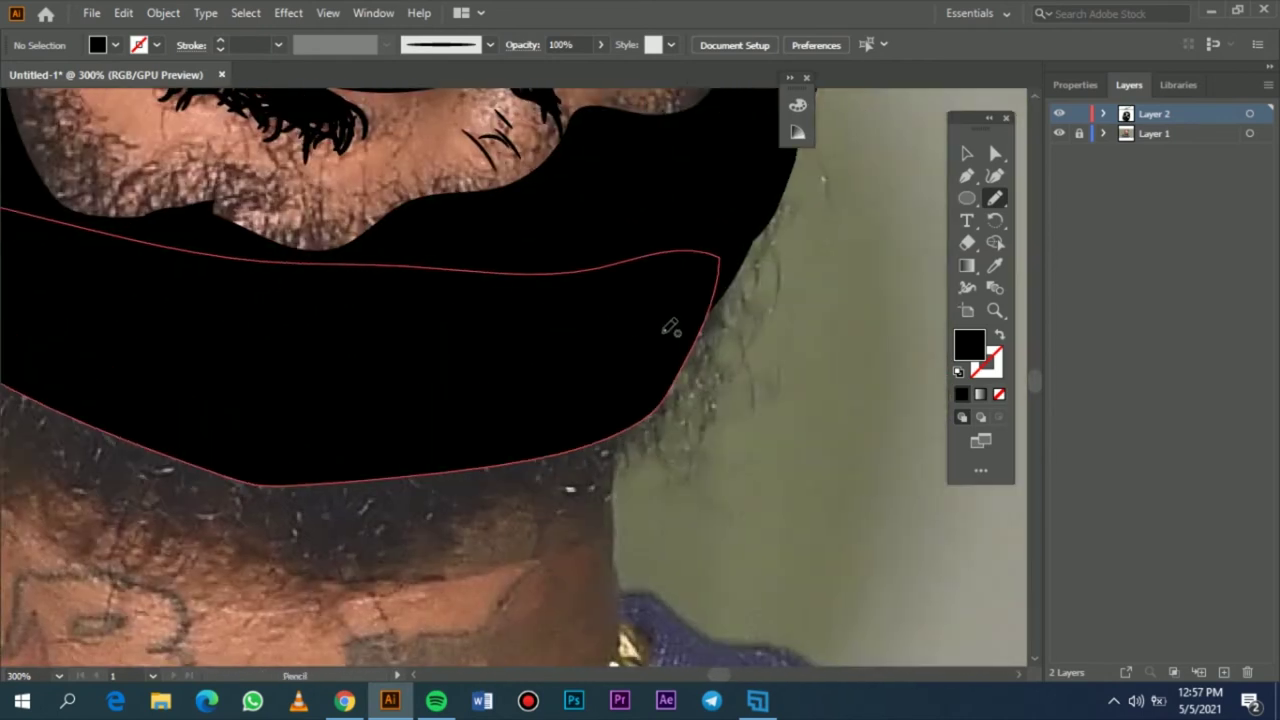
{"action": "scroll", "coordinate": [673, 331], "scroll_direction": "down", "scroll_amount": 1}
{"action": "scroll", "coordinate": [686, 410], "scroll_direction": "up", "scroll_amount": 2}
{"action": "scroll", "coordinate": [620, 450], "scroll_direction": "right", "scroll_amount": 1}
{"action": "mouse_move", "coordinate": [558, 521]}
{"action": "left_mouse_down"}
{"action": "mouse_move", "coordinate": [543, 491]}
{"action": "mouse_move", "coordinate": [536, 514]}
{"action": "left_mouse_up"}
{"action": "scroll", "coordinate": [371, 486], "scroll_direction": "left", "scroll_amount": 3}
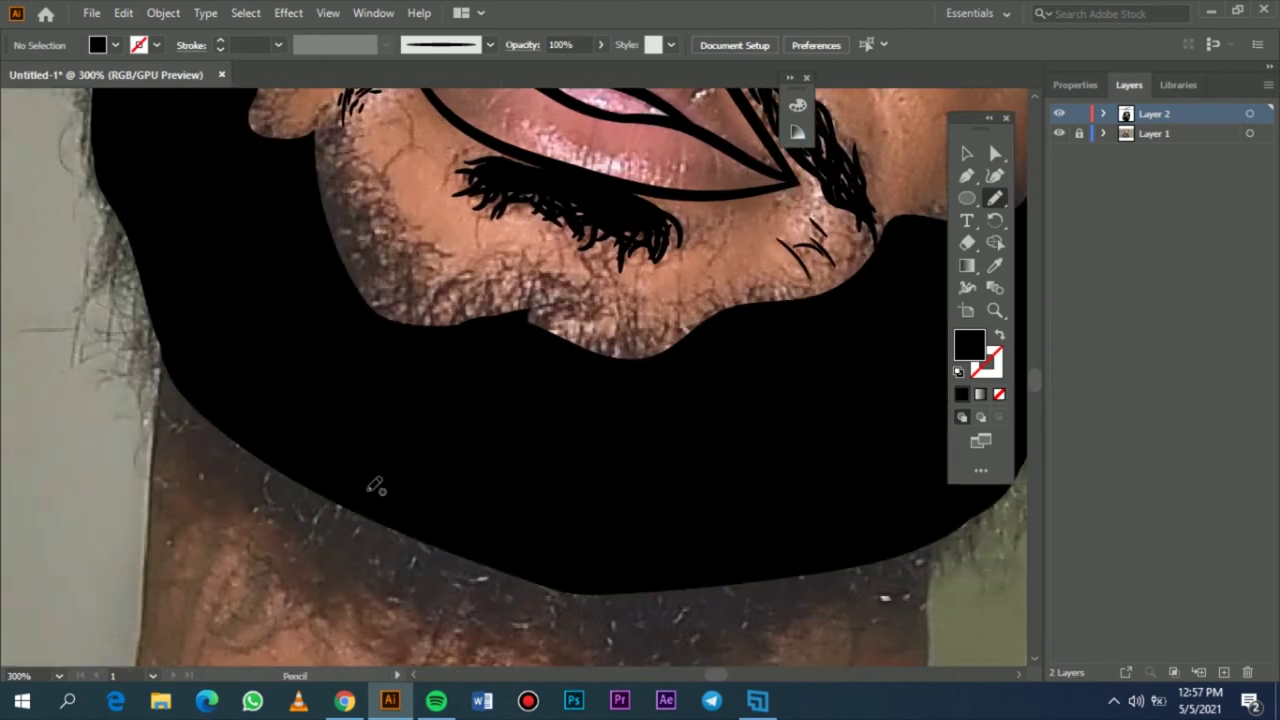
{"action": "scroll", "coordinate": [457, 491], "scroll_direction": "up", "scroll_amount": 2}
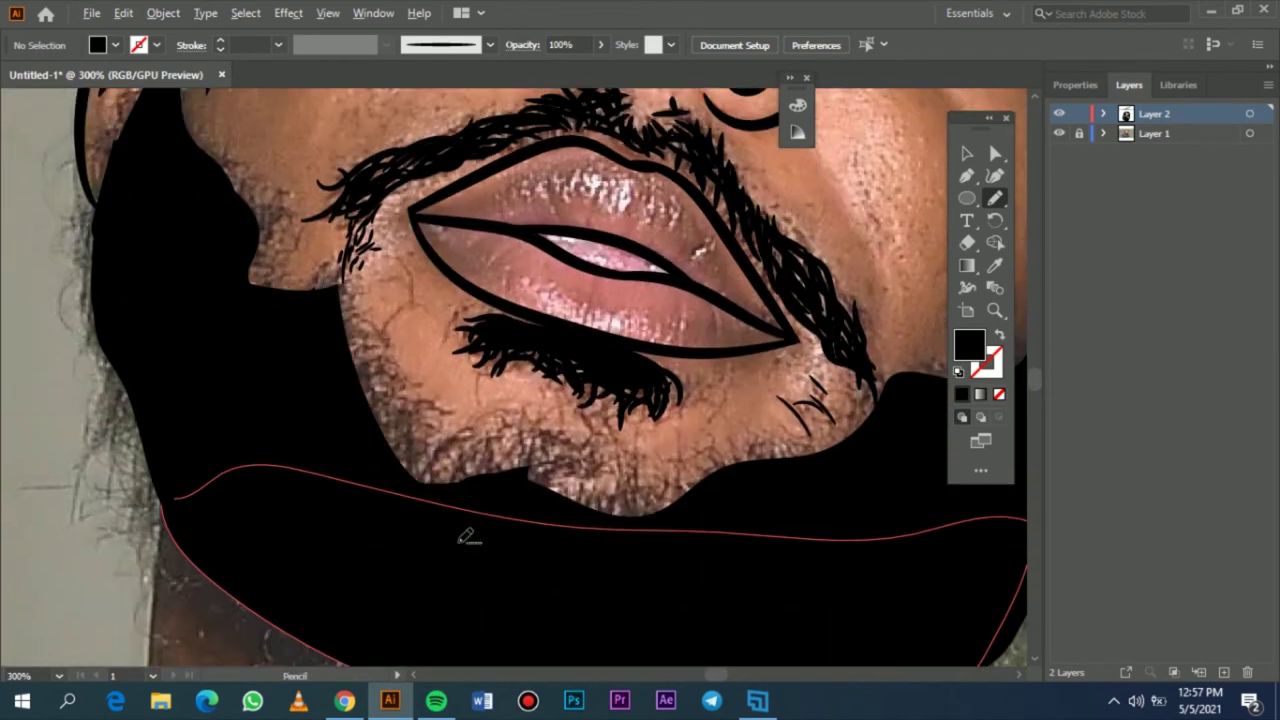
{"action": "scroll", "coordinate": [463, 529], "scroll_direction": "down", "scroll_amount": 4}
- Hide and show the photo layer to check the filled beard in the full portrait
{"action": "left_click", "coordinate": [1060, 133]}
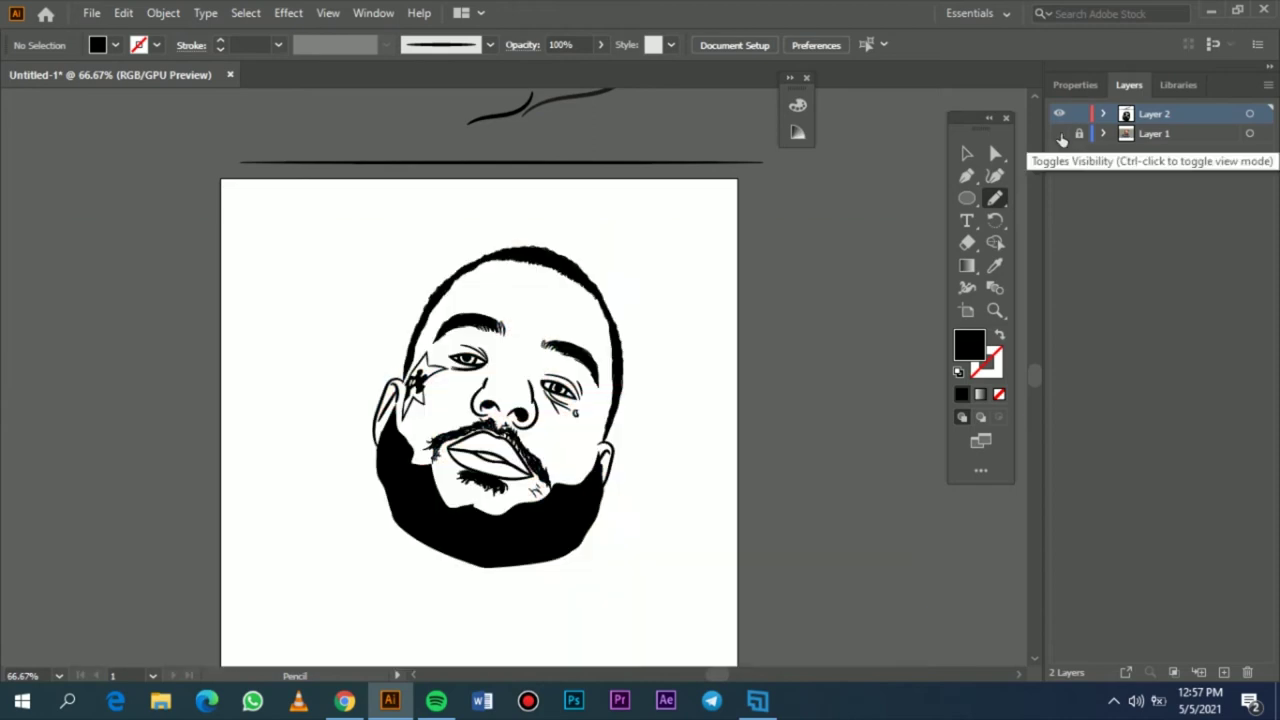
{"action": "left_click", "coordinate": [1060, 133]}
{"action": "left_click", "coordinate": [1060, 134]}
{"action": "left_click", "coordinate": [1060, 134]}
{"action": "left_click", "coordinate": [1060, 134]}
{"action": "left_click", "coordinate": [1059, 134]}
{"action": "left_click", "coordinate": [1058, 134]}
{"action": "left_click", "coordinate": [1058, 134]}
{"action": "scroll", "coordinate": [396, 405], "scroll_direction": "up", "scroll_amount": 4}
{"action": "scroll", "coordinate": [307, 375], "scroll_direction": "down", "scroll_amount": 4}
{"action": "scroll", "coordinate": [521, 516], "scroll_direction": "up", "scroll_amount": 2}
- Try to move the black shapes of the lower beard and right jaw aside, and undo the moves
{"action": "left_click_drag", "start_coordinate": [555, 412], "coordinate": [472, 542]}
{"action": "left_click", "coordinate": [966, 153]}
{"action": "left_click_drag", "start_coordinate": [486, 600], "coordinate": [307, 607]}
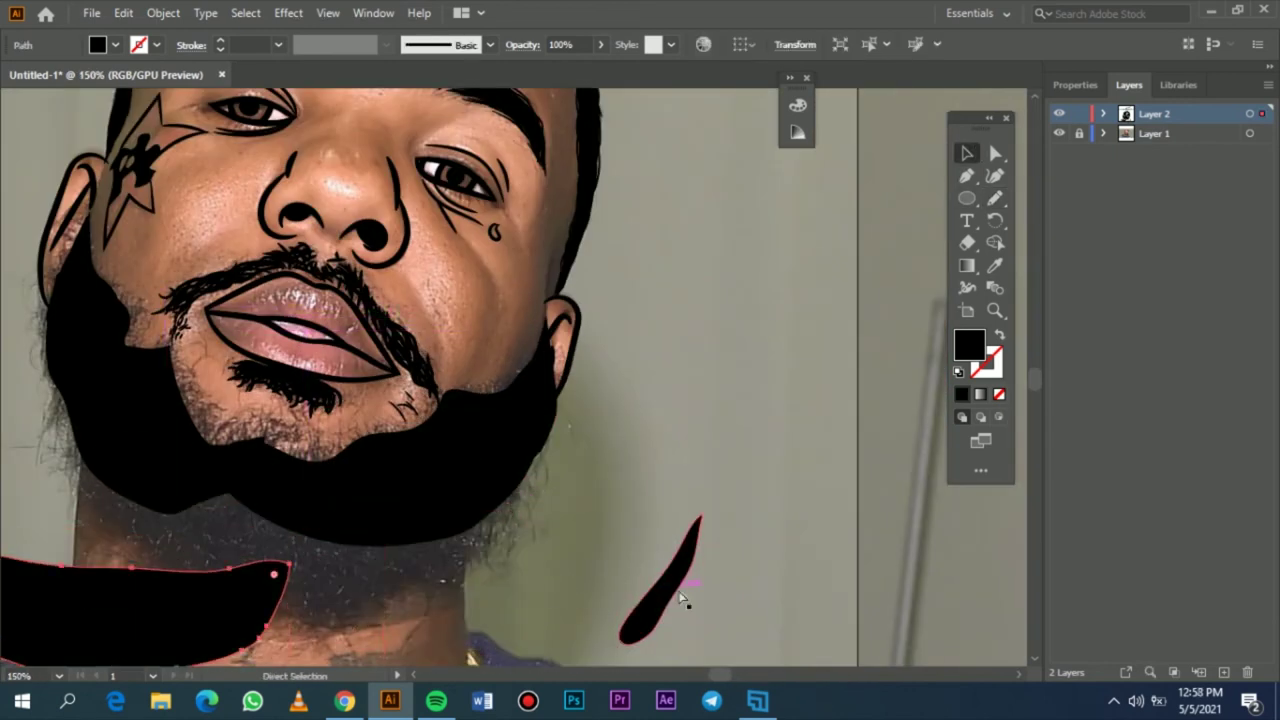
{"action": "key", "text": "ctrl+z"}
{"action": "left_click", "coordinate": [601, 534]}
{"action": "left_click", "coordinate": [601, 532]}
{"action": "left_click_drag", "start_coordinate": [425, 482], "coordinate": [487, 484]}
{"action": "key", "text": "ctrl+z"}
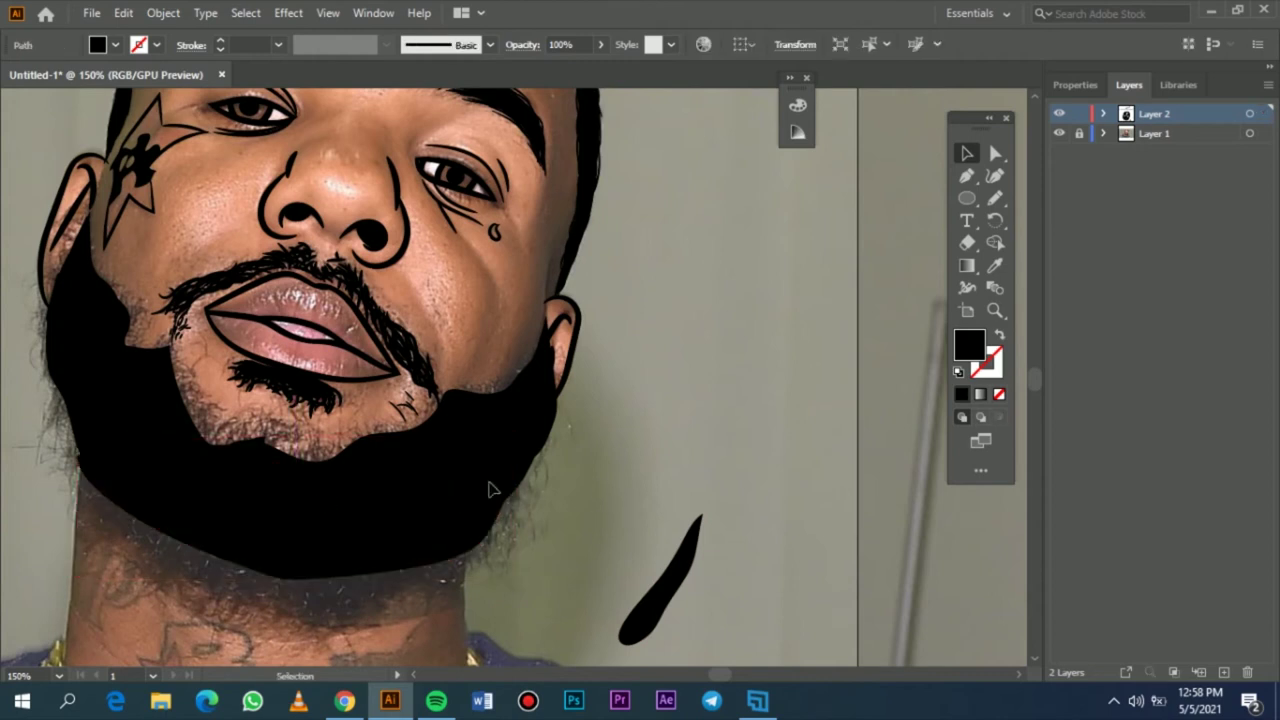
{"action": "key", "text": "ctrl+z"}
- Delete the black beard shapes on the chin, the right jaw and the right sideburn
{"action": "left_click", "coordinate": [598, 564]}
{"action": "left_click", "coordinate": [675, 598]}
{"action": "key", "text": "Delete"}
{"action": "left_click", "coordinate": [505, 492]}
{"action": "key", "text": "Delete"}
{"action": "left_click", "coordinate": [541, 448]}
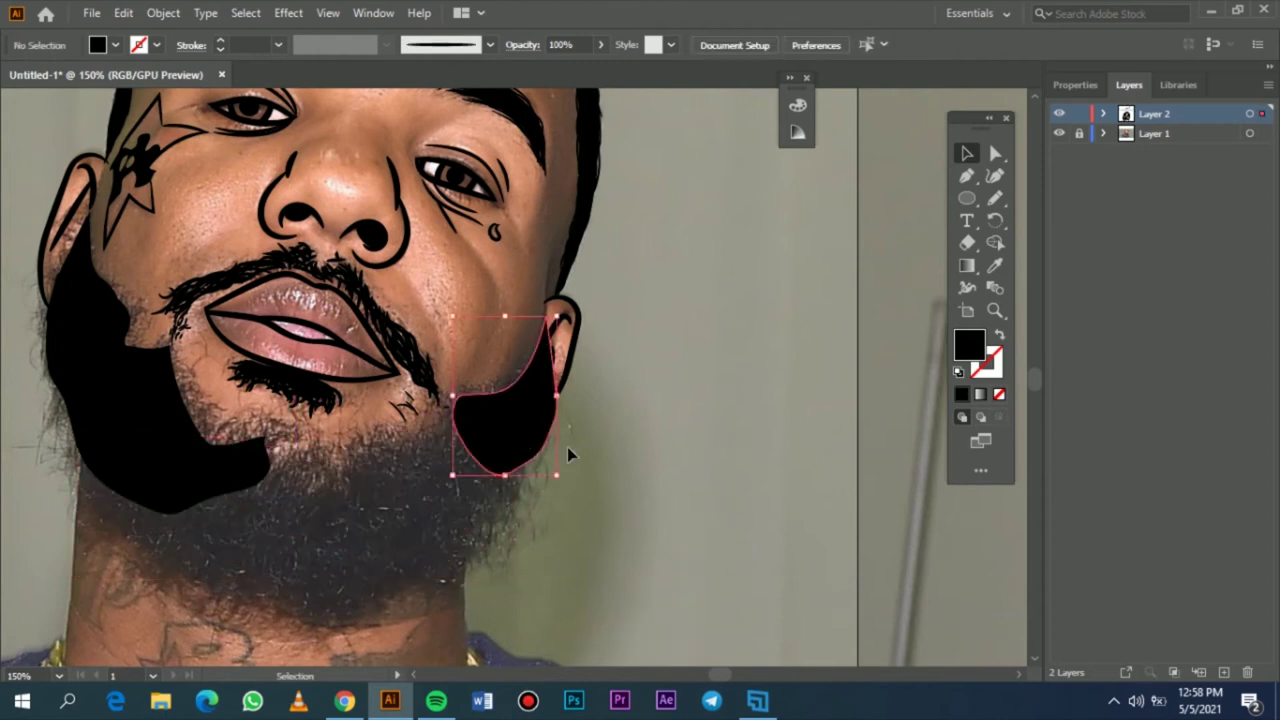
{"action": "key", "text": "Delete"}
- Draw a new filled black Pencil shape across the chin, continuing the beard from the left jaw
{"action": "scroll", "coordinate": [560, 466], "scroll_direction": "left", "scroll_amount": 3}
{"action": "scroll", "coordinate": [443, 520], "scroll_direction": "up", "scroll_amount": 1}
{"action": "scroll", "coordinate": [441, 517], "scroll_direction": "down", "scroll_amount": 3}
{"action": "key", "text": "n"}
{"action": "mouse_move", "coordinate": [156, 243]}
{"action": "left_mouse_down"}
{"action": "mouse_move", "coordinate": [650, 202]}
{"action": "mouse_move", "coordinate": [165, 243]}
{"action": "left_mouse_up"}
- Extend the filled black beard along the right jaw up to the ear and check it with the photo layer hidden
{"action": "scroll", "coordinate": [240, 245], "scroll_direction": "right", "scroll_amount": 3}
{"action": "scroll", "coordinate": [300, 300], "scroll_direction": "up", "scroll_amount": 3}
{"action": "left_click_drag", "start_coordinate": [365, 380], "coordinate": [557, 290]}
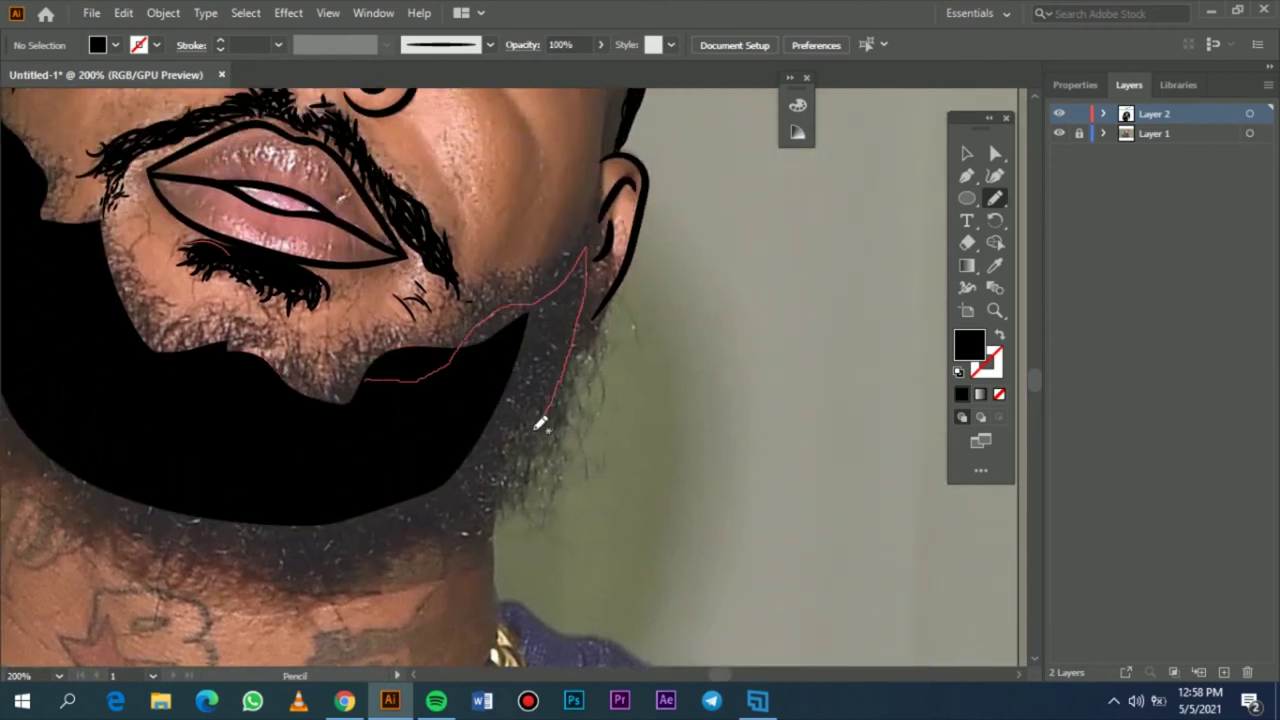
{"action": "mouse_move", "coordinate": [308, 536]}
{"action": "left_mouse_down"}
{"action": "mouse_move", "coordinate": [148, 495]}
{"action": "mouse_move", "coordinate": [386, 366]}
{"action": "left_mouse_up"}
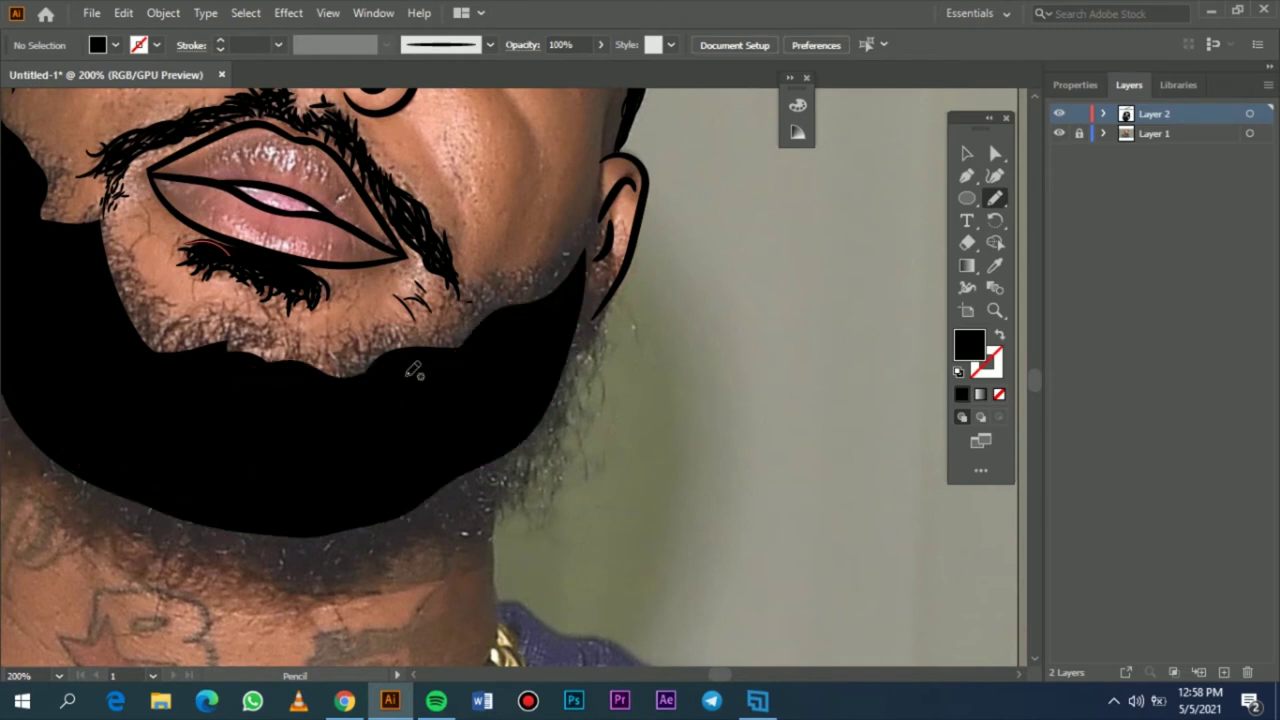
{"action": "key", "text": "ctrl+0"}
{"action": "left_click", "coordinate": [1060, 134]}
{"action": "left_click", "coordinate": [1062, 136]}
- Paint a 1 pt brush stroke down the cheek edge beside the right ear to the beard and check it without the photo
{"action": "scroll", "coordinate": [470, 300], "scroll_direction": "up", "scroll_amount": 5}
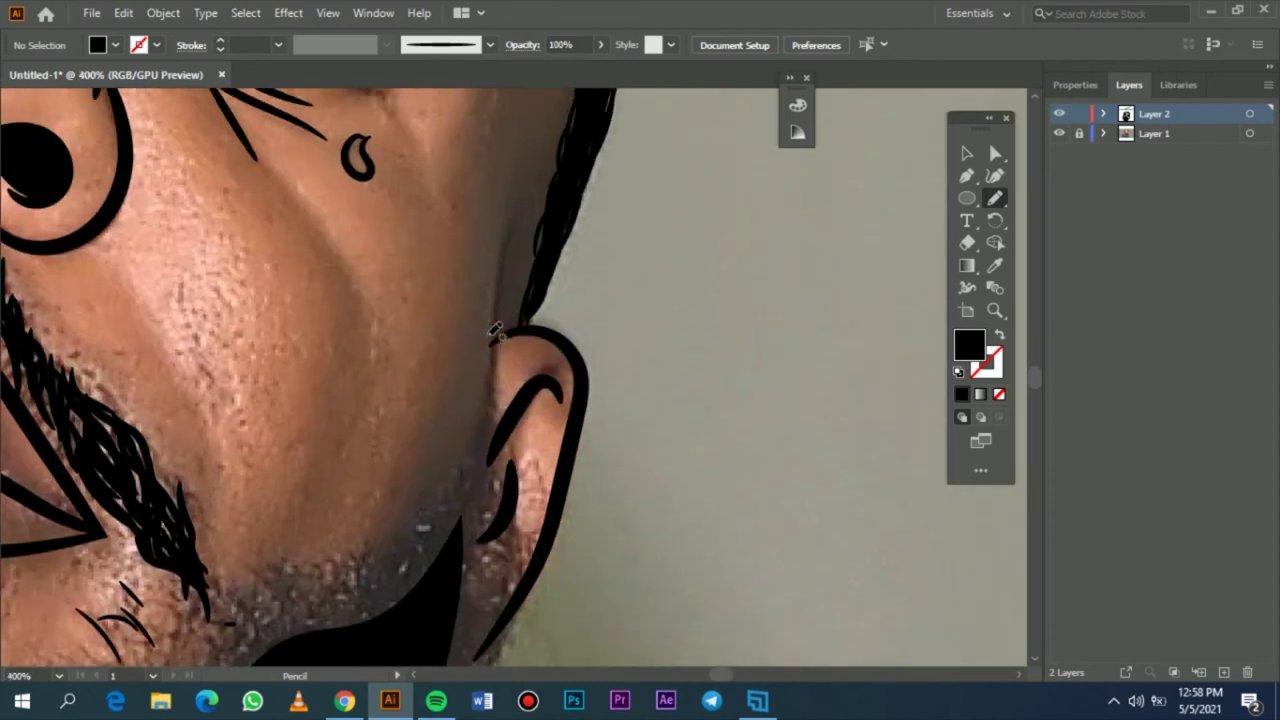
{"action": "key", "text": "b"}
{"action": "mouse_move", "coordinate": [512, 235]}
{"action": "left_mouse_down"}
{"action": "mouse_move", "coordinate": [489, 275]}
{"action": "mouse_move", "coordinate": [460, 551]}
{"action": "left_mouse_up"}
{"action": "key", "text": "ctrl+z"}
{"action": "scroll", "coordinate": [463, 514], "scroll_direction": "down", "scroll_amount": 4}
{"action": "scroll", "coordinate": [466, 512], "scroll_direction": "up", "scroll_amount": 4}
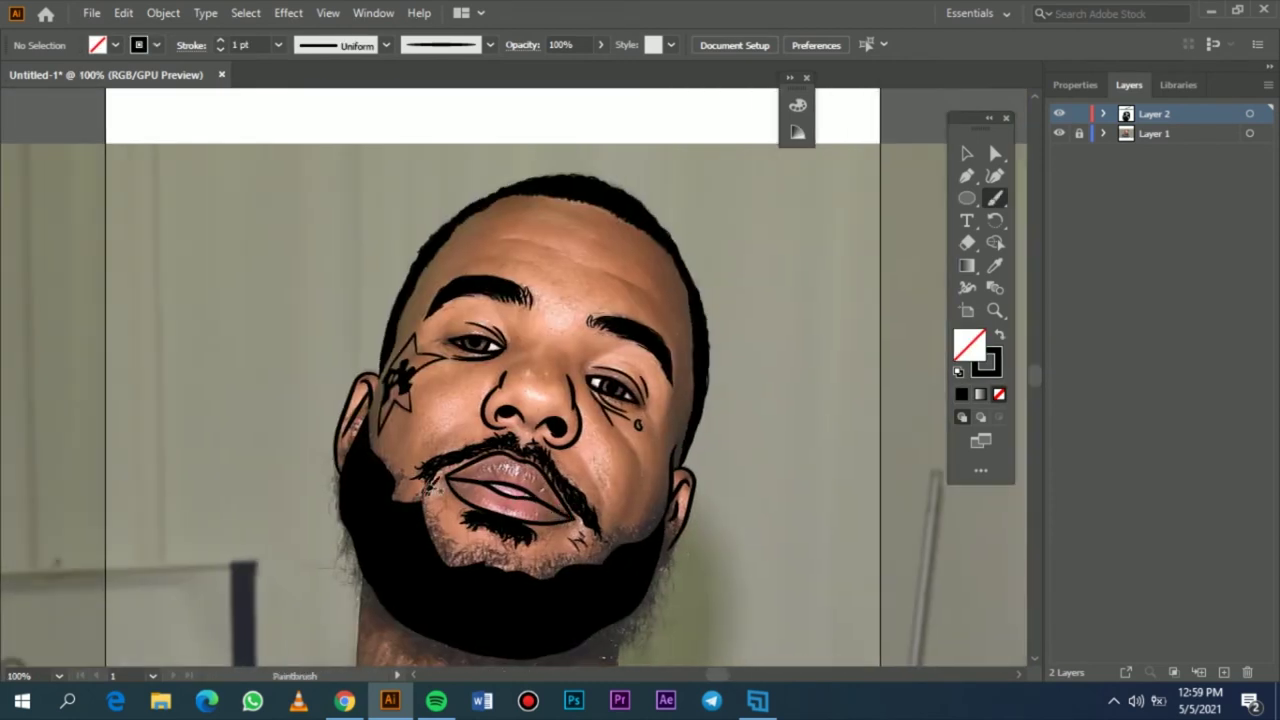
{"action": "scroll", "coordinate": [533, 284], "scroll_direction": "down", "scroll_amount": 6}
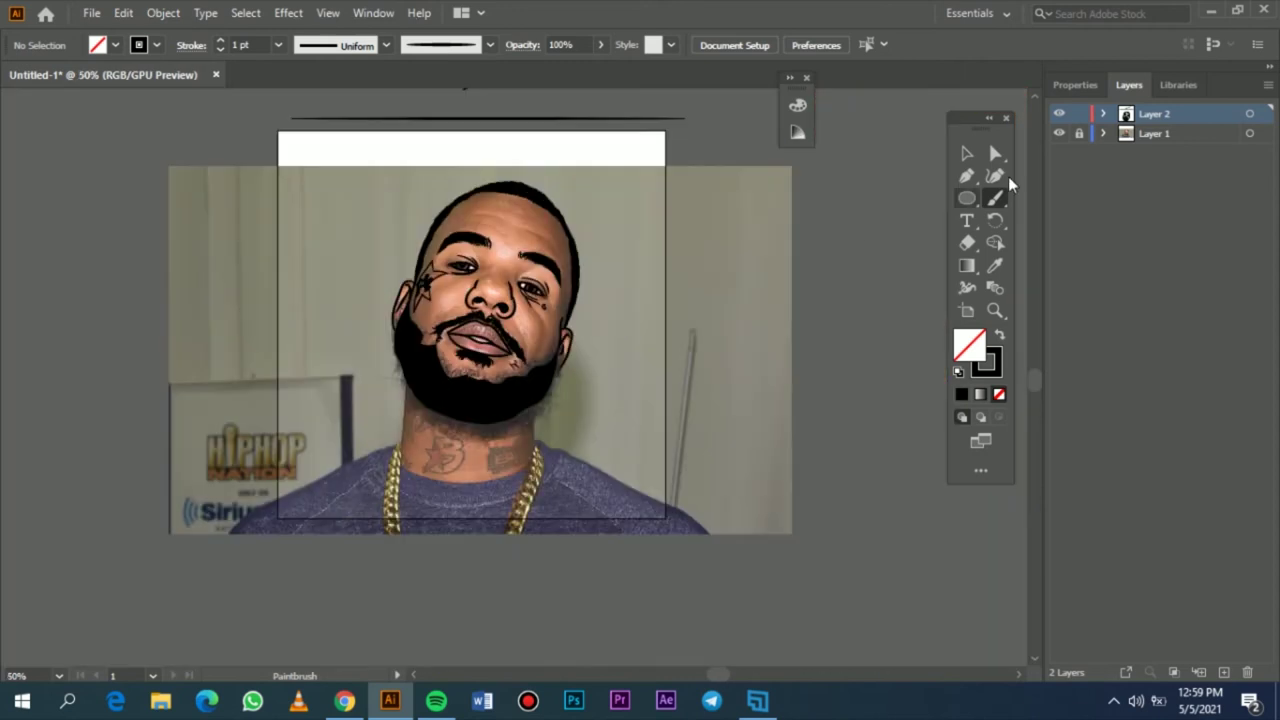
{"action": "scroll", "coordinate": [958, 190], "scroll_direction": "left", "scroll_amount": 5}
{"action": "key", "text": "ctrl+0"}
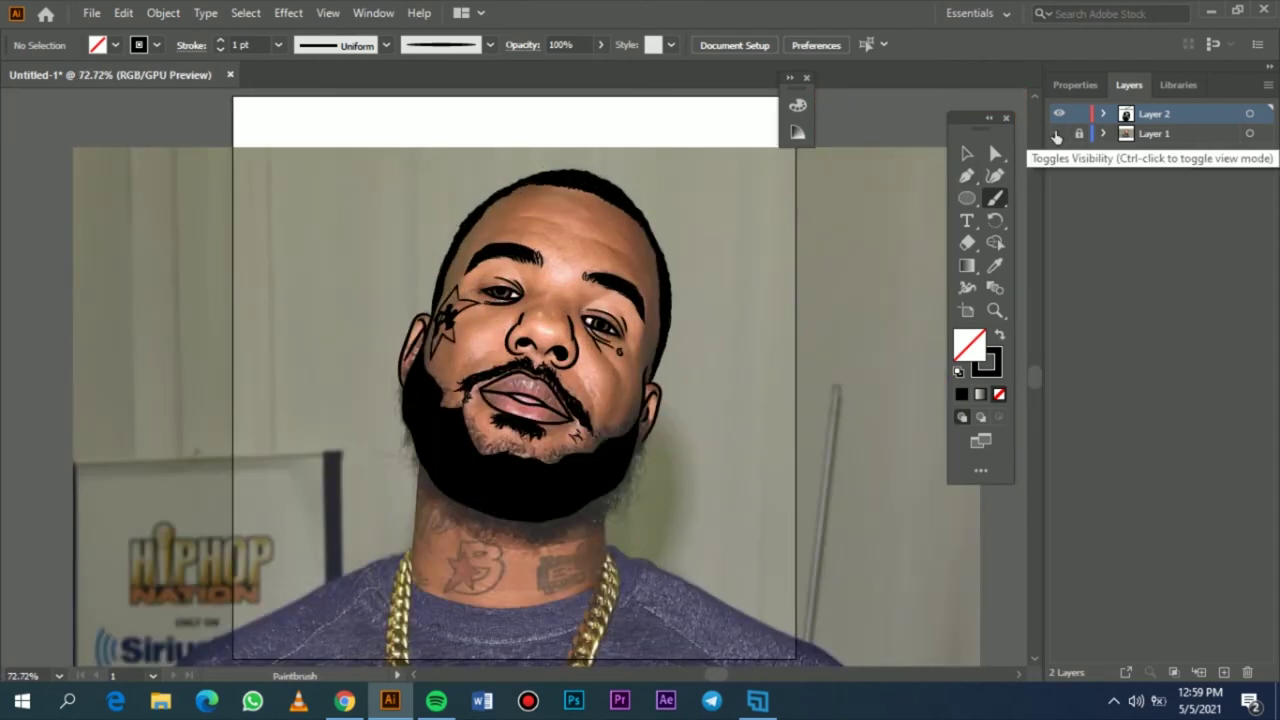
{"action": "left_click", "coordinate": [1059, 133]}
{"action": "left_click", "coordinate": [1059, 133]}
- Paint a 1 pt stroke around the right earlobe to join the beard and check the line art with the photo hidden
{"action": "scroll", "coordinate": [717, 497], "scroll_direction": "up", "scroll_amount": 3}
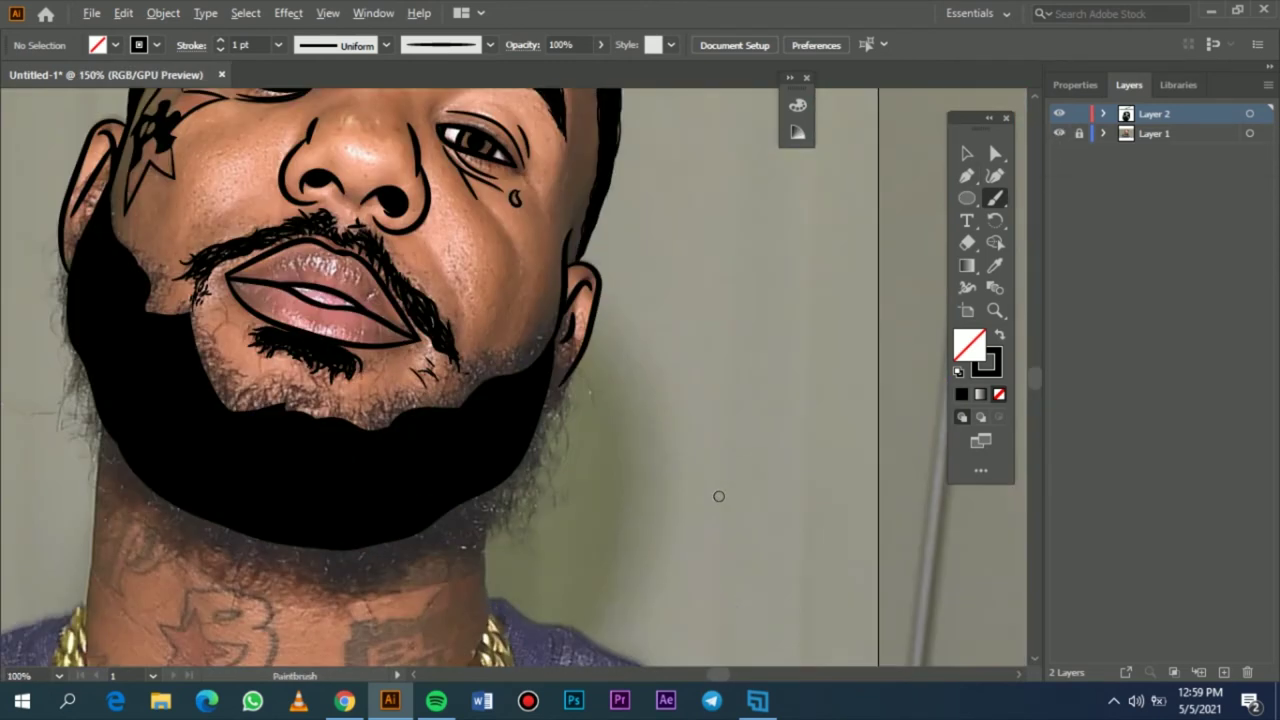
{"action": "scroll", "coordinate": [590, 396], "scroll_direction": "up", "scroll_amount": 2}
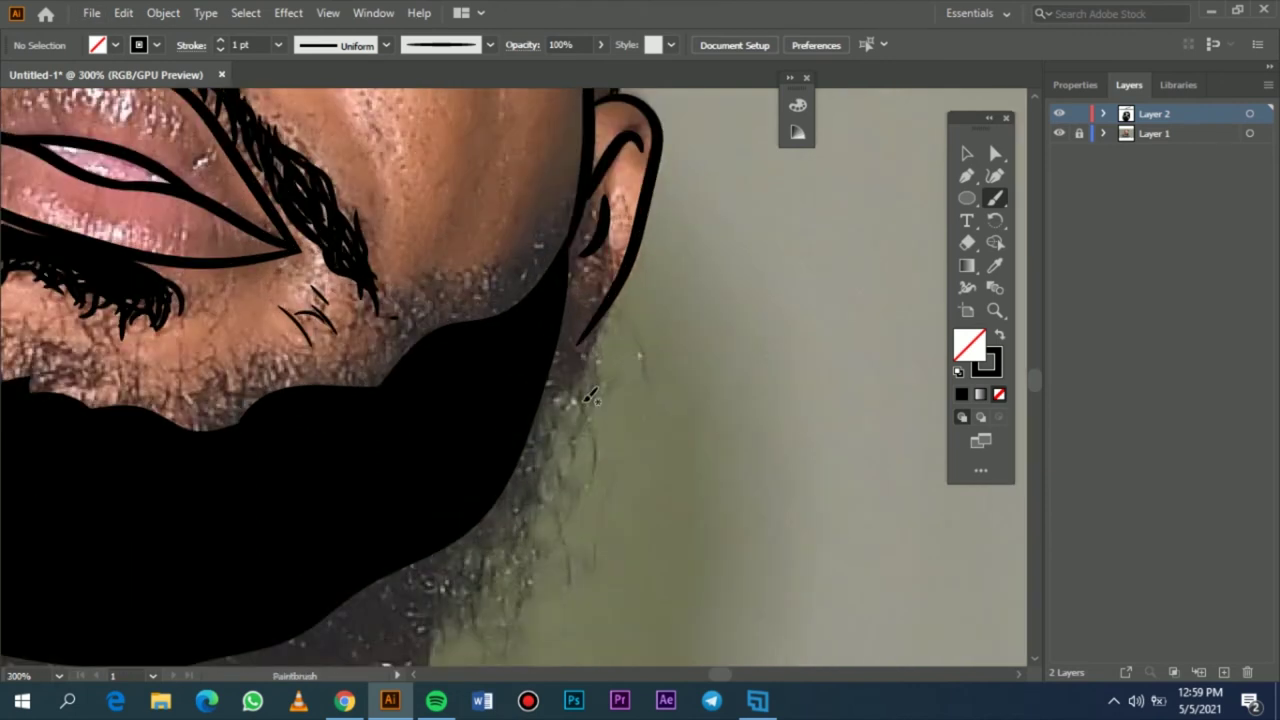
{"action": "left_click_drag", "start_coordinate": [626, 286], "coordinate": [550, 384]}
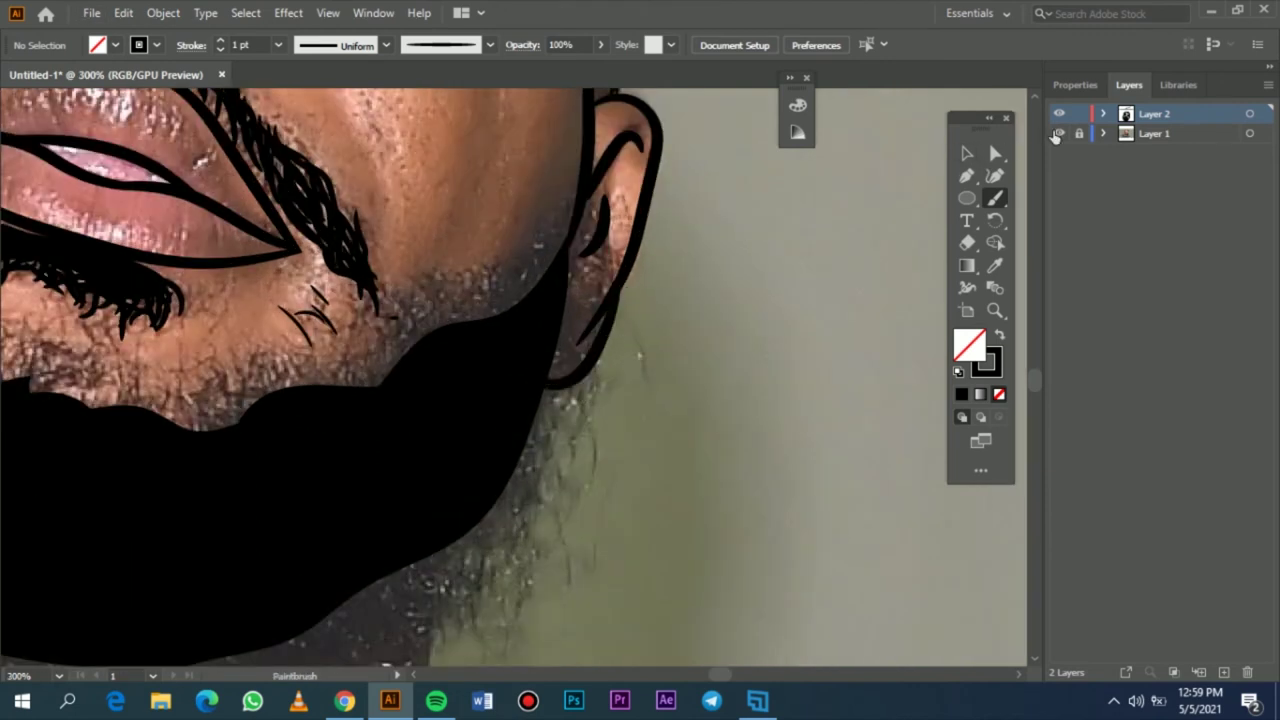
{"action": "left_click", "coordinate": [1058, 133]}
{"action": "key", "text": "ctrl+0"}
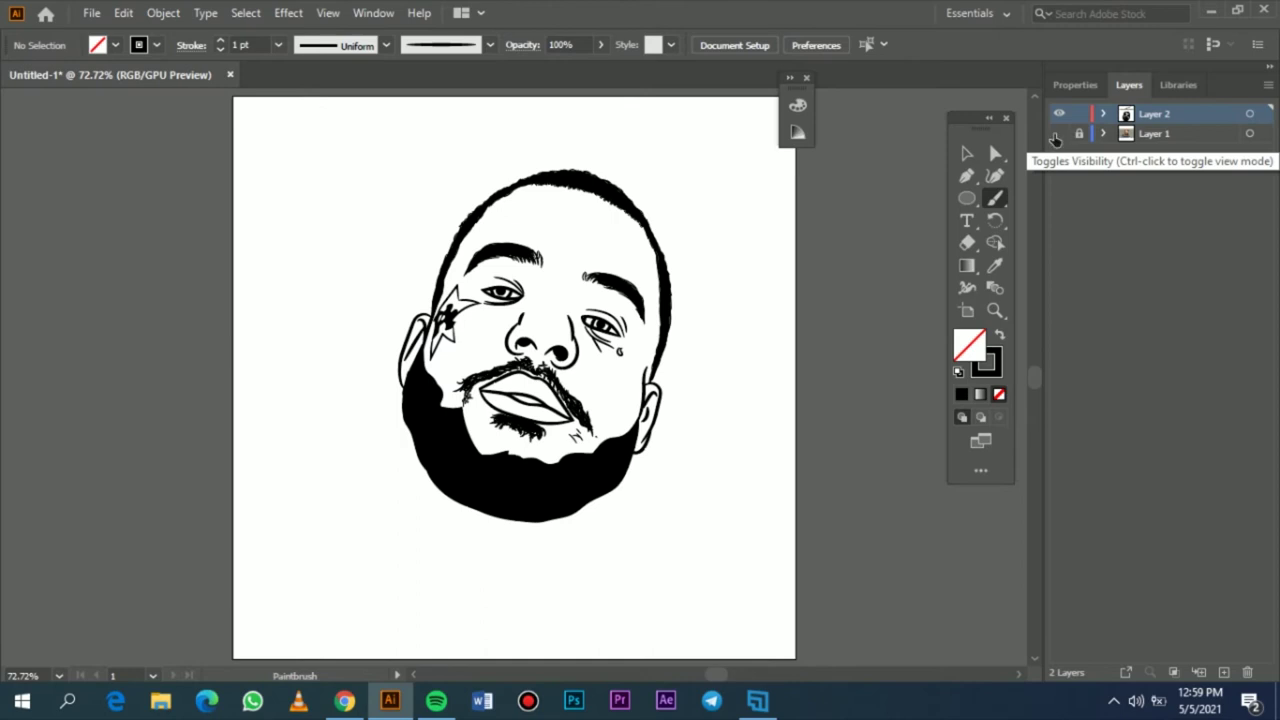
{"action": "left_click", "coordinate": [1057, 134]}
- Set the brush stroke to 0.5 pt and paint hair strokes over the edge of the left sideburn below the ear
{"action": "scroll", "coordinate": [560, 484], "scroll_direction": "up", "scroll_amount": 1}
{"action": "scroll", "coordinate": [448, 490], "scroll_direction": "up", "scroll_amount": 4}
{"action": "scroll", "coordinate": [400, 410], "scroll_direction": "up", "scroll_amount": 2}
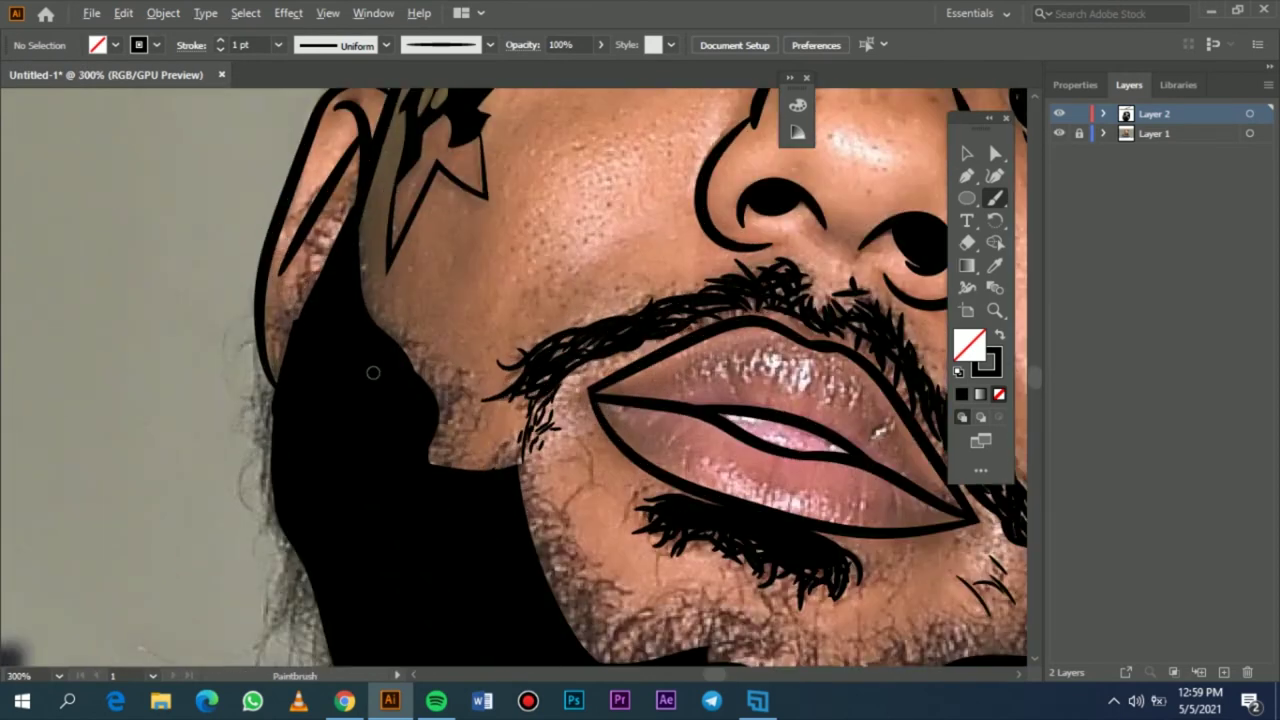
{"action": "left_click", "coordinate": [280, 46]}
{"action": "left_click", "coordinate": [287, 76]}
{"action": "left_click_drag", "start_coordinate": [356, 178], "coordinate": [331, 260]}
{"action": "left_click_drag", "start_coordinate": [345, 210], "coordinate": [306, 300]}
{"action": "left_click_drag", "start_coordinate": [338, 224], "coordinate": [271, 383]}
{"action": "left_click_drag", "start_coordinate": [299, 315], "coordinate": [230, 434]}
{"action": "left_click_drag", "start_coordinate": [250, 356], "coordinate": [269, 445]}
{"action": "mouse_move", "coordinate": [291, 307]}
{"action": "left_mouse_down"}
{"action": "mouse_move", "coordinate": [261, 373]}
{"action": "mouse_move", "coordinate": [283, 352]}
{"action": "left_mouse_up"}
{"action": "mouse_move", "coordinate": [306, 262]}
{"action": "left_mouse_down"}
{"action": "mouse_move", "coordinate": [291, 294]}
{"action": "mouse_move", "coordinate": [270, 282]}
{"action": "left_mouse_up"}
- Paint more 0.5 pt curved hair strokes down the outer edge of the beard on the left jaw
{"action": "scroll", "coordinate": [326, 376], "scroll_direction": "down", "scroll_amount": 1}
{"action": "left_click_drag", "start_coordinate": [271, 341], "coordinate": [255, 399]}
{"action": "scroll", "coordinate": [325, 339], "scroll_direction": "down", "scroll_amount": 2}
{"action": "mouse_move", "coordinate": [275, 241]}
{"action": "left_mouse_down"}
{"action": "mouse_move", "coordinate": [250, 286]}
{"action": "mouse_move", "coordinate": [258, 330]}
{"action": "left_mouse_up"}
{"action": "left_click_drag", "start_coordinate": [272, 292], "coordinate": [306, 400]}
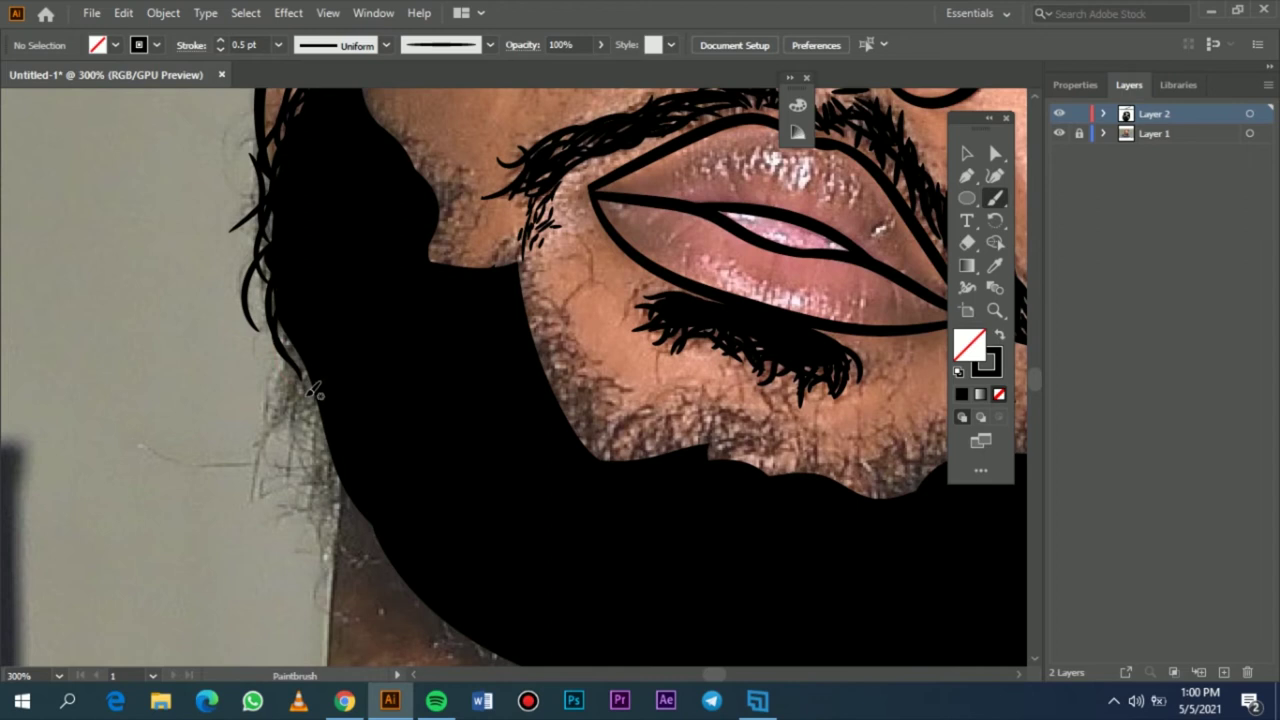
{"action": "mouse_move", "coordinate": [307, 322]}
{"action": "left_mouse_down"}
{"action": "mouse_move", "coordinate": [288, 413]}
{"action": "mouse_move", "coordinate": [253, 437]}
{"action": "left_mouse_up"}
{"action": "left_click_drag", "start_coordinate": [306, 378], "coordinate": [276, 461]}
- Hide and show the photo layer to check the hair strokes on the left beard edge in the full portrait
{"action": "scroll", "coordinate": [375, 318], "scroll_direction": "down", "scroll_amount": 4}
{"action": "scroll", "coordinate": [320, 322], "scroll_direction": "right", "scroll_amount": 2}
{"action": "key", "text": "b"}
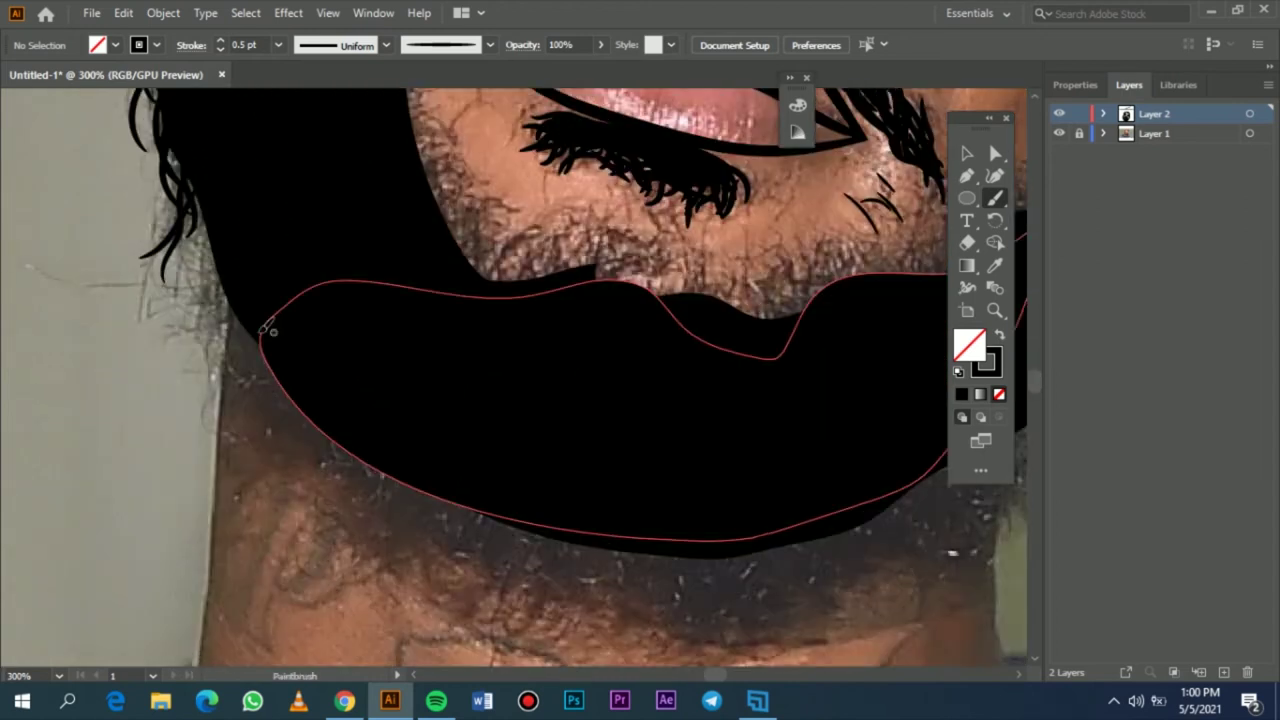
{"action": "key", "text": "ctrl+0"}
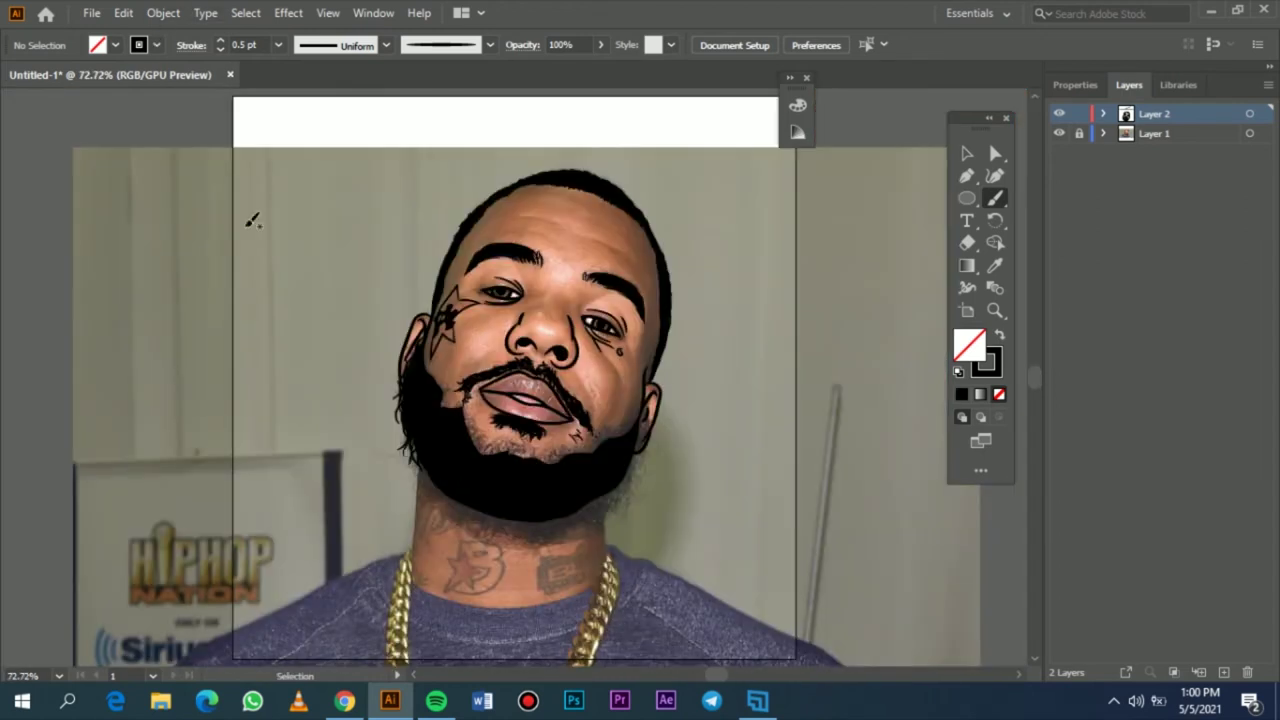
{"action": "left_click", "coordinate": [1058, 133]}
{"action": "left_click", "coordinate": [1058, 133]}
{"action": "scroll", "coordinate": [397, 355], "scroll_direction": "up", "scroll_amount": 1}
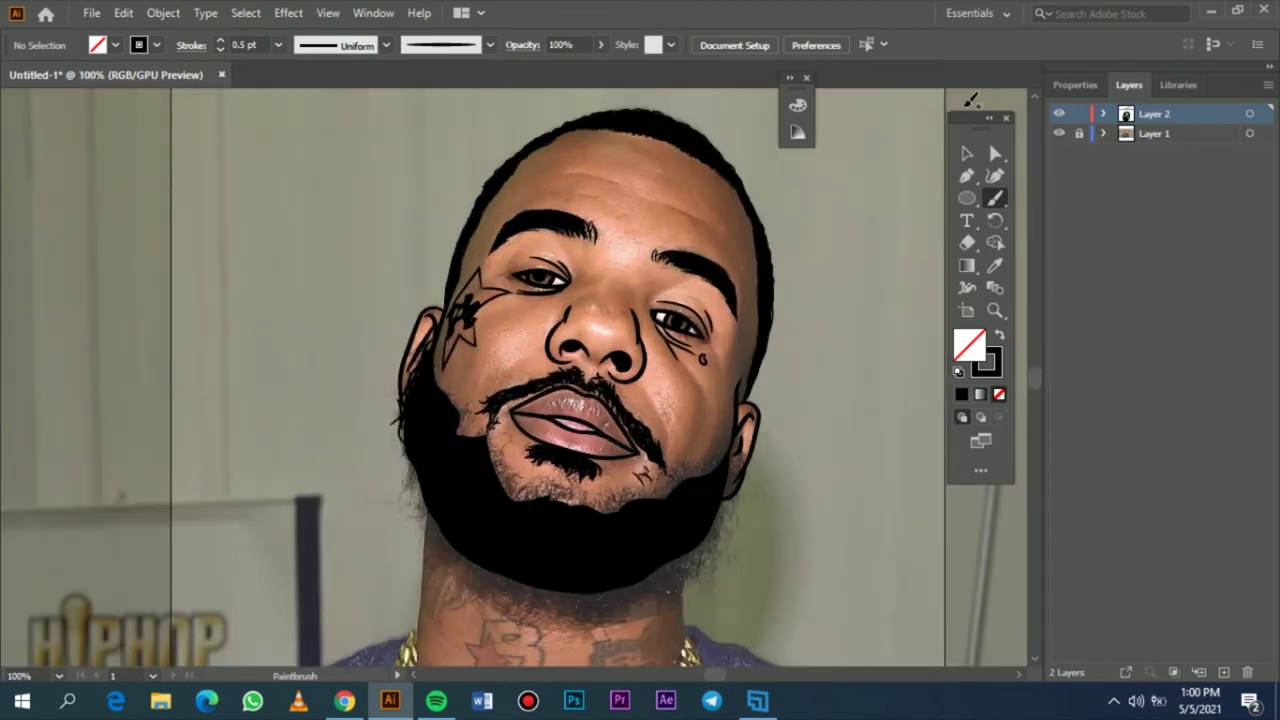
{"action": "left_click", "coordinate": [1062, 133]}
{"action": "left_click", "coordinate": [1062, 133]}
- Set the brush stroke to 0.25 pt and paint finer hairs along the left jaw edge of the beard
{"action": "left_click", "coordinate": [278, 45]}
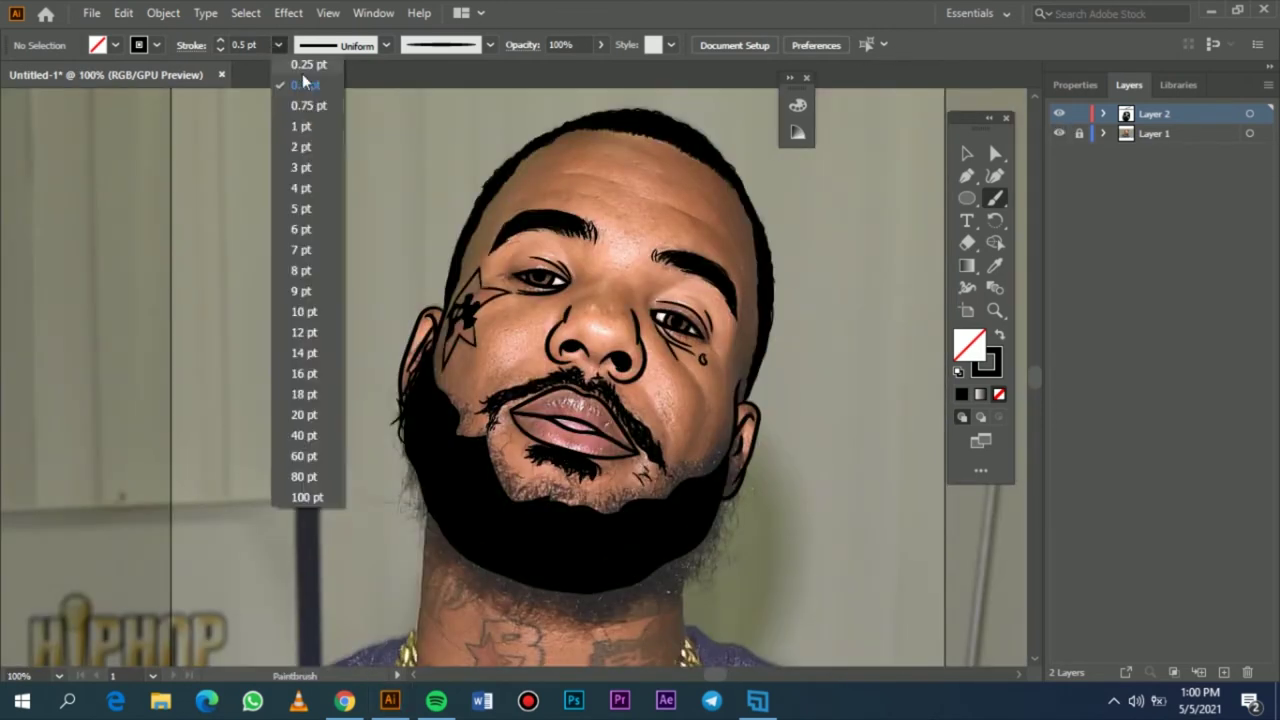
{"action": "left_click", "coordinate": [305, 63]}
{"action": "scroll", "coordinate": [435, 428], "scroll_direction": "up", "scroll_amount": 2}
{"action": "scroll", "coordinate": [435, 428], "scroll_direction": "down", "scroll_amount": 3}
{"action": "scroll", "coordinate": [405, 312], "scroll_direction": "down", "scroll_amount": 2}
{"action": "left_click_drag", "start_coordinate": [403, 285], "coordinate": [378, 395]}
{"action": "left_click_drag", "start_coordinate": [412, 308], "coordinate": [422, 410]}
{"action": "mouse_move", "coordinate": [424, 331]}
{"action": "left_mouse_down"}
{"action": "mouse_move", "coordinate": [402, 388]}
{"action": "mouse_move", "coordinate": [440, 416]}
{"action": "left_mouse_up"}
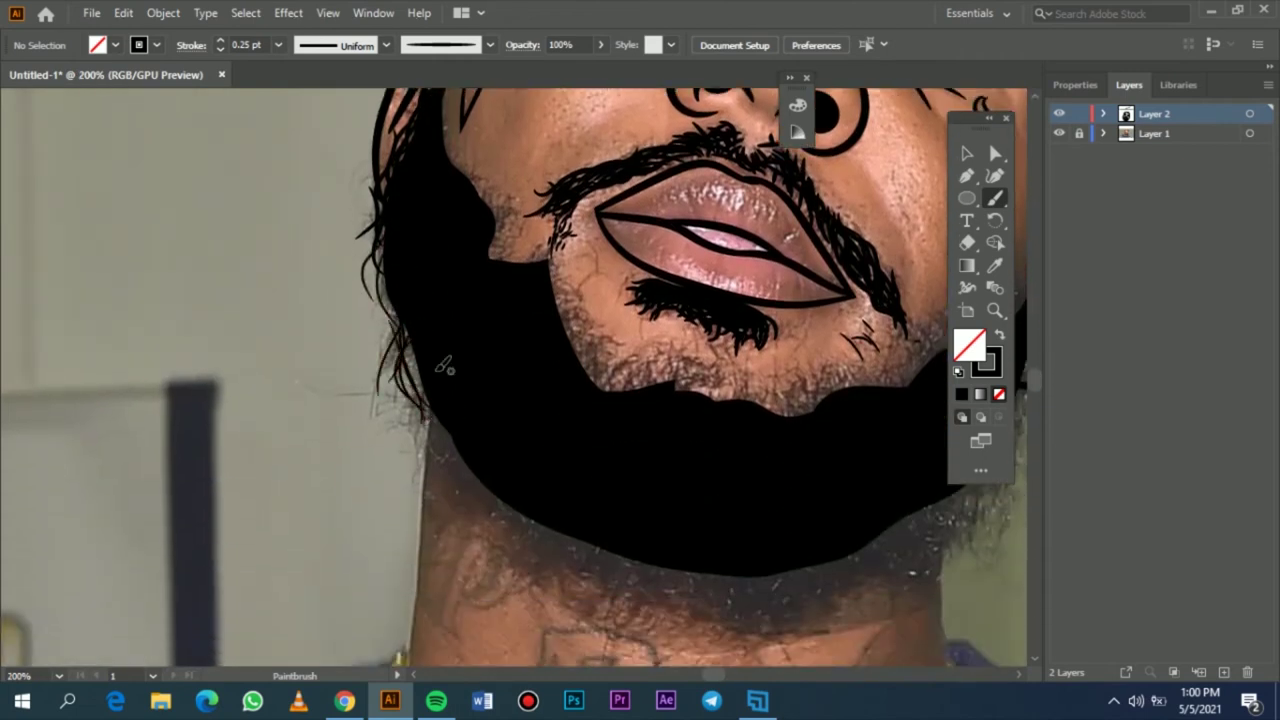
- Paint a long 0.25 pt stray hair outside the left jaw and fine hairs curving down onto the neck
{"action": "scroll", "coordinate": [410, 300], "scroll_direction": "down", "scroll_amount": 4}
{"action": "mouse_move", "coordinate": [300, 263]}
{"action": "left_mouse_down"}
{"action": "mouse_move", "coordinate": [420, 246]}
{"action": "mouse_move", "coordinate": [425, 298]}
{"action": "left_mouse_up"}
{"action": "scroll", "coordinate": [466, 300], "scroll_direction": "down", "scroll_amount": 3}
{"action": "left_click_drag", "start_coordinate": [451, 234], "coordinate": [497, 335]}
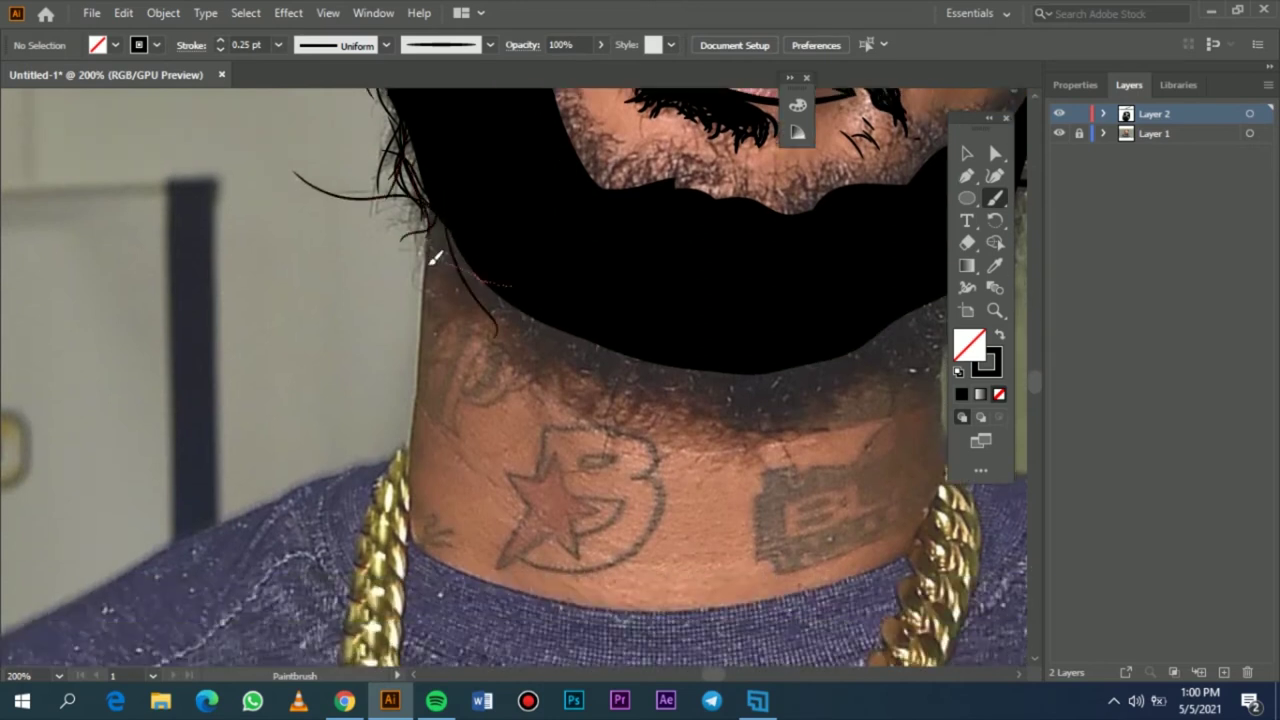
{"action": "scroll", "coordinate": [506, 252], "scroll_direction": "up", "scroll_amount": 7}
{"action": "left_click_drag", "start_coordinate": [462, 432], "coordinate": [458, 428]}
{"action": "scroll", "coordinate": [462, 400], "scroll_direction": "up", "scroll_amount": 2}
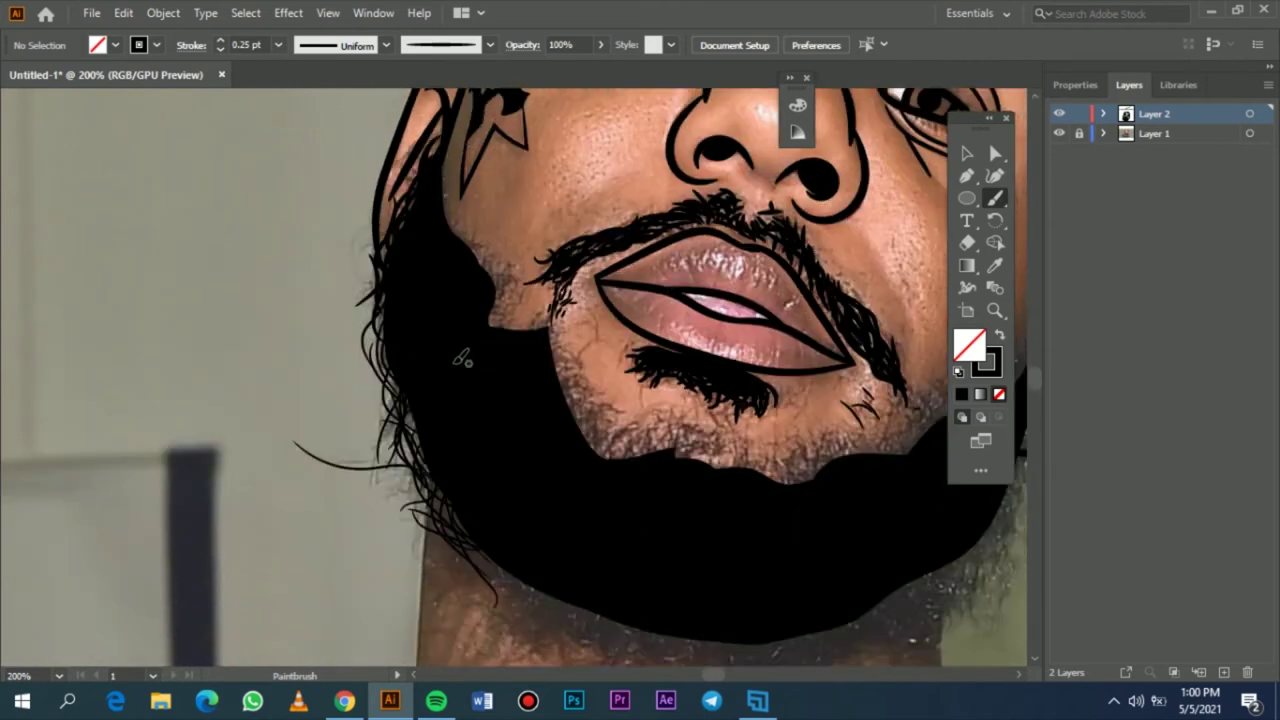
- Set the brush stroke to 0.5 pt and paint hair strokes along the beard edge just below the right ear
{"action": "scroll", "coordinate": [462, 358], "scroll_direction": "down", "scroll_amount": 4}
{"action": "scroll", "coordinate": [534, 411], "scroll_direction": "right", "scroll_amount": 13}
{"action": "left_click", "coordinate": [278, 45]}
{"action": "left_click", "coordinate": [305, 85]}
{"action": "left_click_drag", "start_coordinate": [654, 228], "coordinate": [618, 314]}
- Set the brush stroke to 0.25 pt and paint fine hairs down the outer beard edge along the right jaw
{"action": "left_click", "coordinate": [278, 45]}
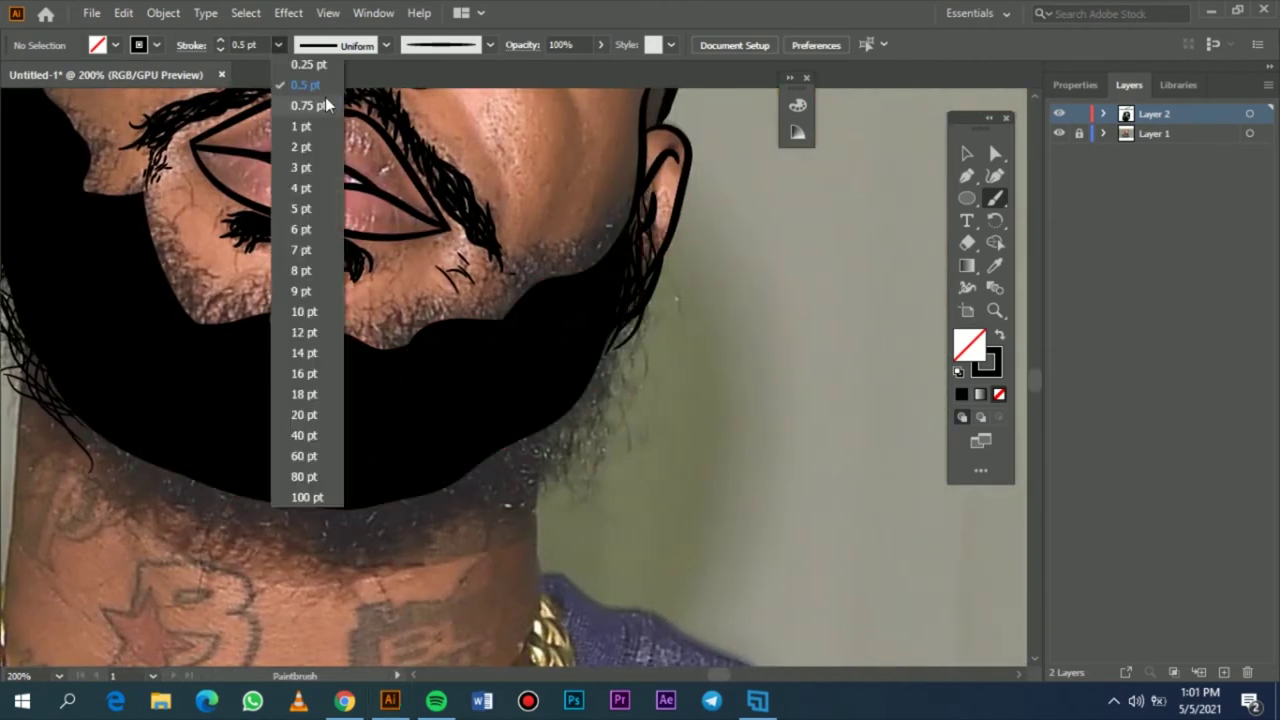
{"action": "left_click", "coordinate": [308, 64]}
{"action": "scroll", "coordinate": [628, 165], "scroll_direction": "down", "scroll_amount": 2}
{"action": "left_click_drag", "start_coordinate": [597, 197], "coordinate": [577, 361]}
{"action": "left_click_drag", "start_coordinate": [627, 214], "coordinate": [597, 313]}
{"action": "left_click_drag", "start_coordinate": [626, 196], "coordinate": [617, 311]}
{"action": "left_click_drag", "start_coordinate": [602, 252], "coordinate": [623, 322]}
{"action": "left_click_drag", "start_coordinate": [648, 205], "coordinate": [644, 288]}
{"action": "scroll", "coordinate": [640, 180], "scroll_direction": "down", "scroll_amount": 2}
{"action": "left_click_drag", "start_coordinate": [598, 143], "coordinate": [580, 250]}
{"action": "left_click_drag", "start_coordinate": [580, 162], "coordinate": [537, 259]}
- Paint 0.25 pt hairs along the beard's lower right edge, sweeping in under the jaw towards the chin
{"action": "scroll", "coordinate": [580, 162], "scroll_direction": "down", "scroll_amount": 1}
{"action": "scroll", "coordinate": [566, 190], "scroll_direction": "up", "scroll_amount": 5}
{"action": "scroll", "coordinate": [578, 397], "scroll_direction": "down", "scroll_amount": 4}
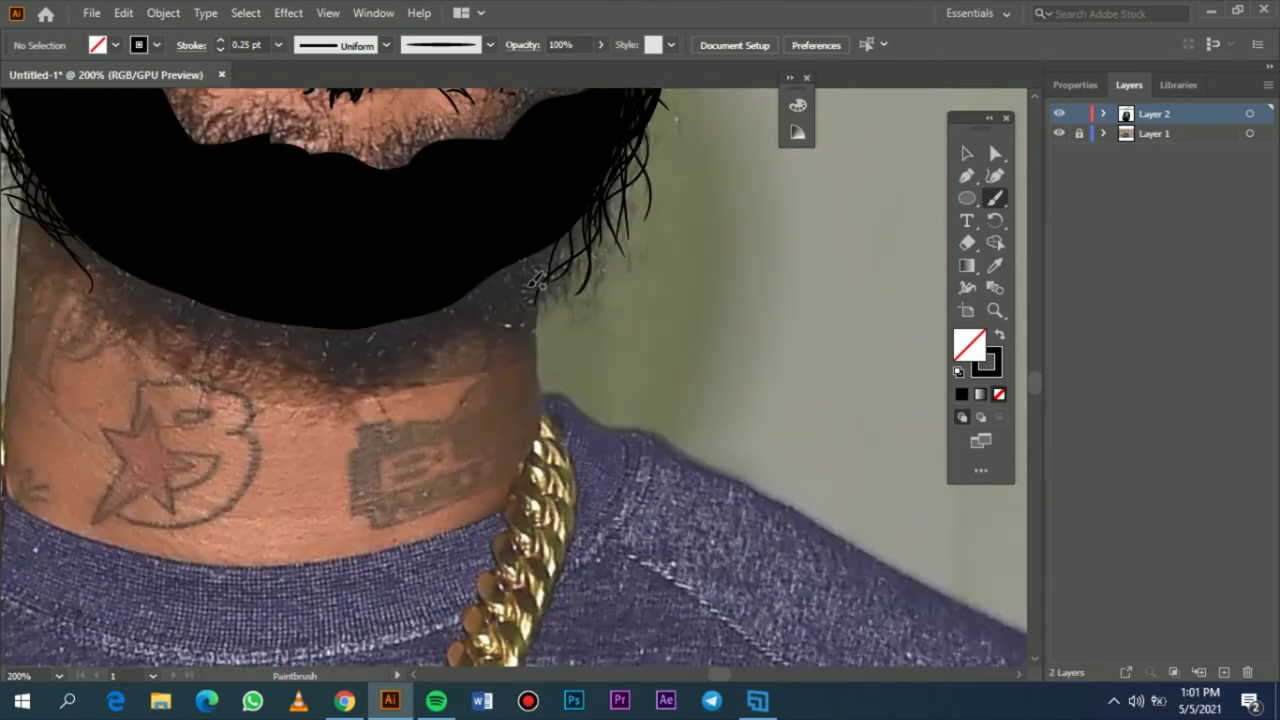
{"action": "scroll", "coordinate": [535, 285], "scroll_direction": "left", "scroll_amount": 3}
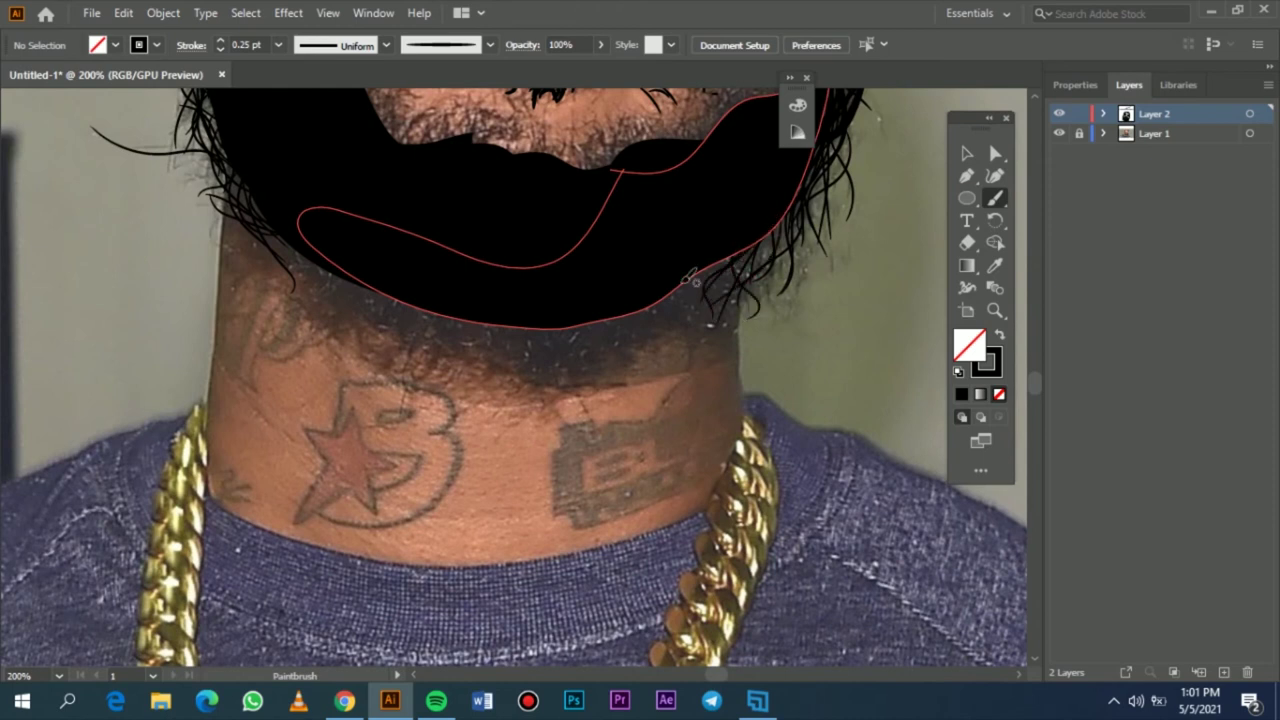
{"action": "scroll", "coordinate": [689, 277], "scroll_direction": "up", "scroll_amount": 2}
{"action": "left_click", "coordinate": [914, 207], "text": "ctrl"}
{"action": "left_click_drag", "start_coordinate": [748, 352], "coordinate": [668, 440]}
{"action": "left_click_drag", "start_coordinate": [722, 388], "coordinate": [594, 441]}
{"action": "left_click_drag", "start_coordinate": [716, 380], "coordinate": [633, 454]}
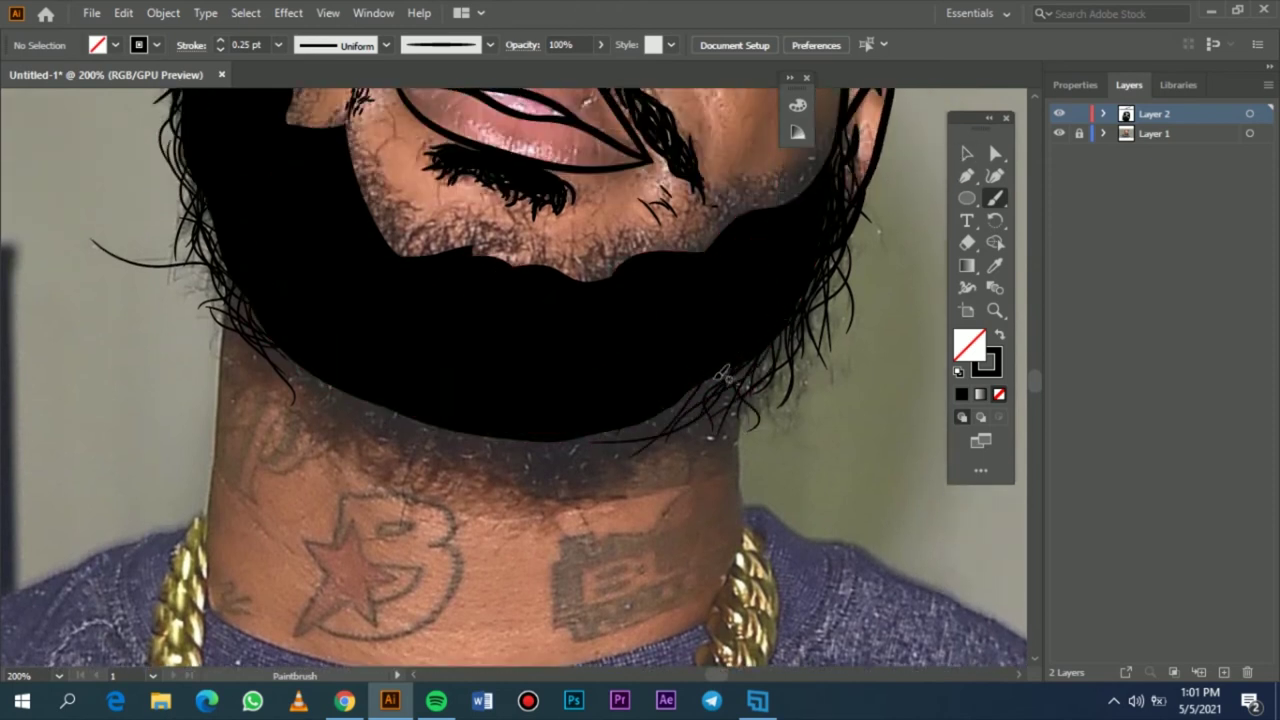
{"action": "mouse_move", "coordinate": [702, 386]}
{"action": "left_mouse_down"}
{"action": "mouse_move", "coordinate": [592, 462]}
{"action": "mouse_move", "coordinate": [527, 477]}
{"action": "left_mouse_up"}
- Paint 0.25 pt curved hairs along the beard's bottom edge under the chin, over the upper neck
{"action": "scroll", "coordinate": [534, 480], "scroll_direction": "up", "scroll_amount": 2}
{"action": "scroll", "coordinate": [534, 480], "scroll_direction": "left", "scroll_amount": 2}
{"action": "scroll", "coordinate": [534, 480], "scroll_direction": "down", "scroll_amount": 2}
{"action": "scroll", "coordinate": [693, 393], "scroll_direction": "right", "scroll_amount": 3}
{"action": "left_click_drag", "start_coordinate": [550, 447], "coordinate": [454, 467]}
{"action": "mouse_move", "coordinate": [370, 433]}
{"action": "left_mouse_down"}
{"action": "mouse_move", "coordinate": [436, 482]}
{"action": "mouse_move", "coordinate": [492, 486]}
{"action": "left_mouse_up"}
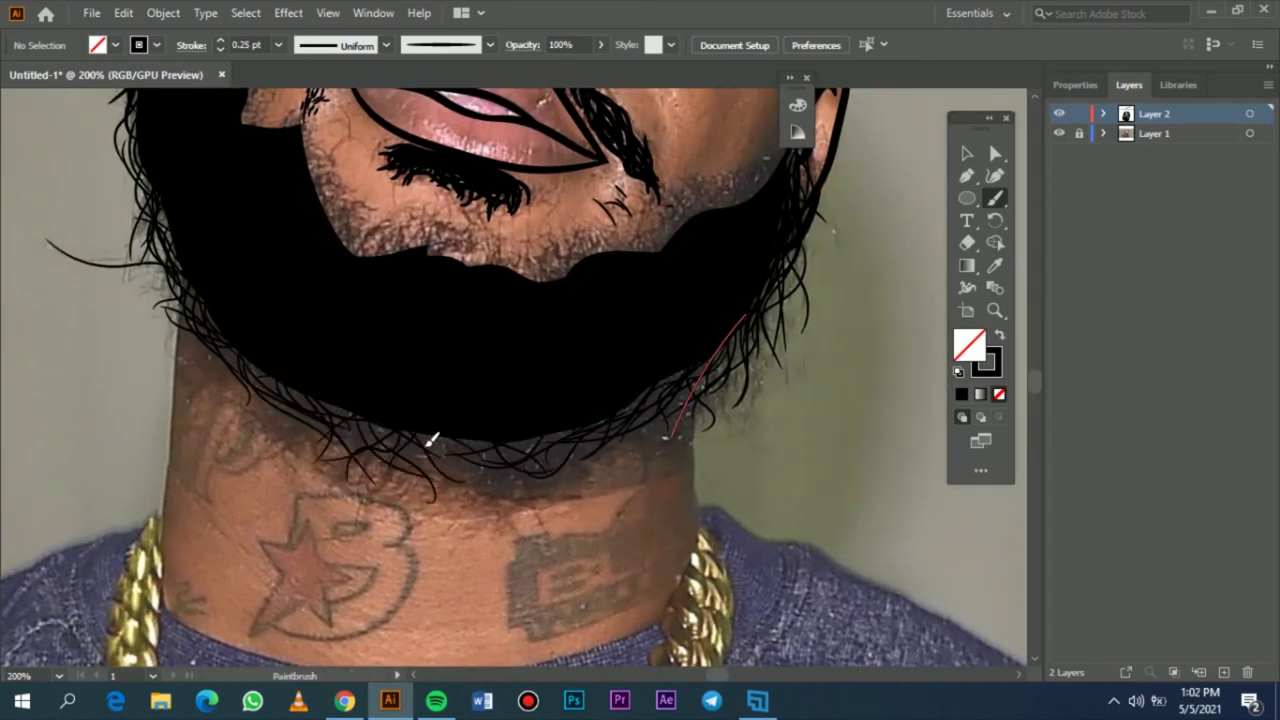
- Paint more crossing 0.25 pt hairs beneath the chin and check them with the photo layer briefly hidden
{"action": "left_click_drag", "start_coordinate": [542, 441], "coordinate": [412, 484]}
{"action": "left_click_drag", "start_coordinate": [434, 438], "coordinate": [550, 482]}
{"action": "mouse_move", "coordinate": [564, 444]}
{"action": "left_mouse_down"}
{"action": "mouse_move", "coordinate": [417, 396]}
{"action": "mouse_move", "coordinate": [412, 476]}
{"action": "left_mouse_up"}
{"action": "left_click_drag", "start_coordinate": [610, 438], "coordinate": [530, 474]}
{"action": "left_click_drag", "start_coordinate": [340, 420], "coordinate": [458, 458]}
{"action": "left_click_drag", "start_coordinate": [318, 245], "coordinate": [394, 354]}
{"action": "key", "text": "ctrl+0"}
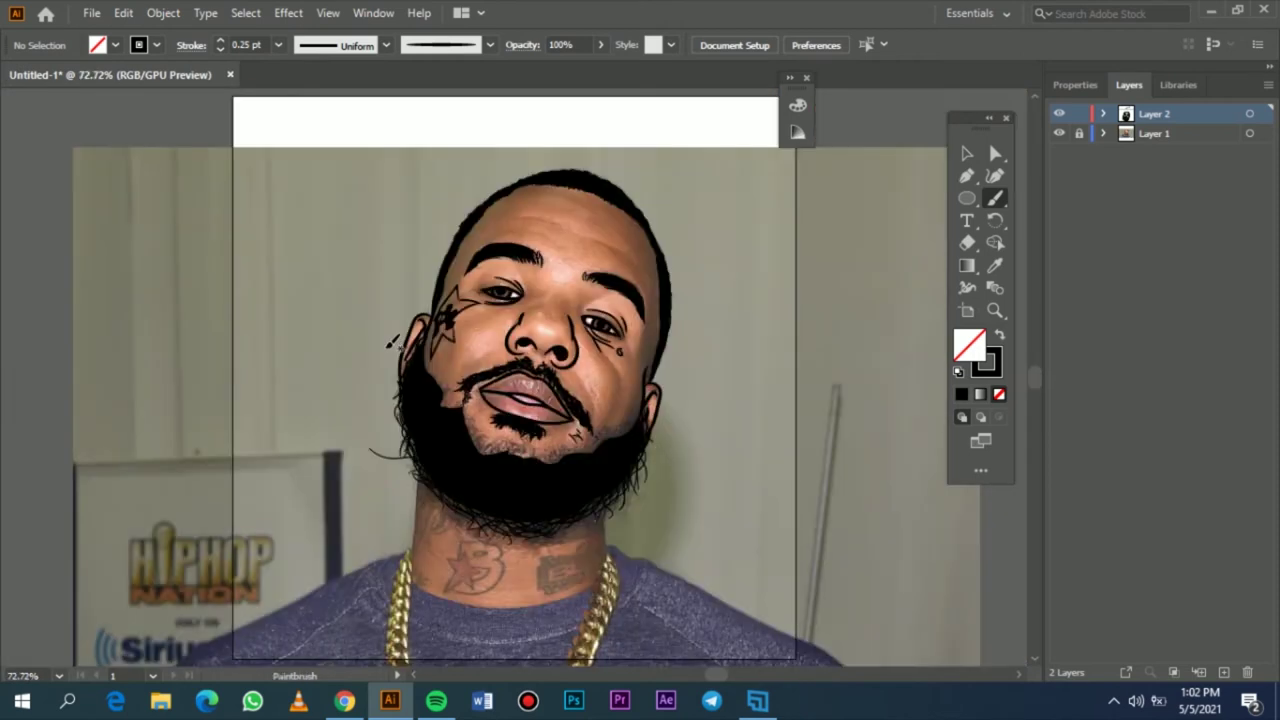
{"action": "left_click", "coordinate": [1058, 133]}
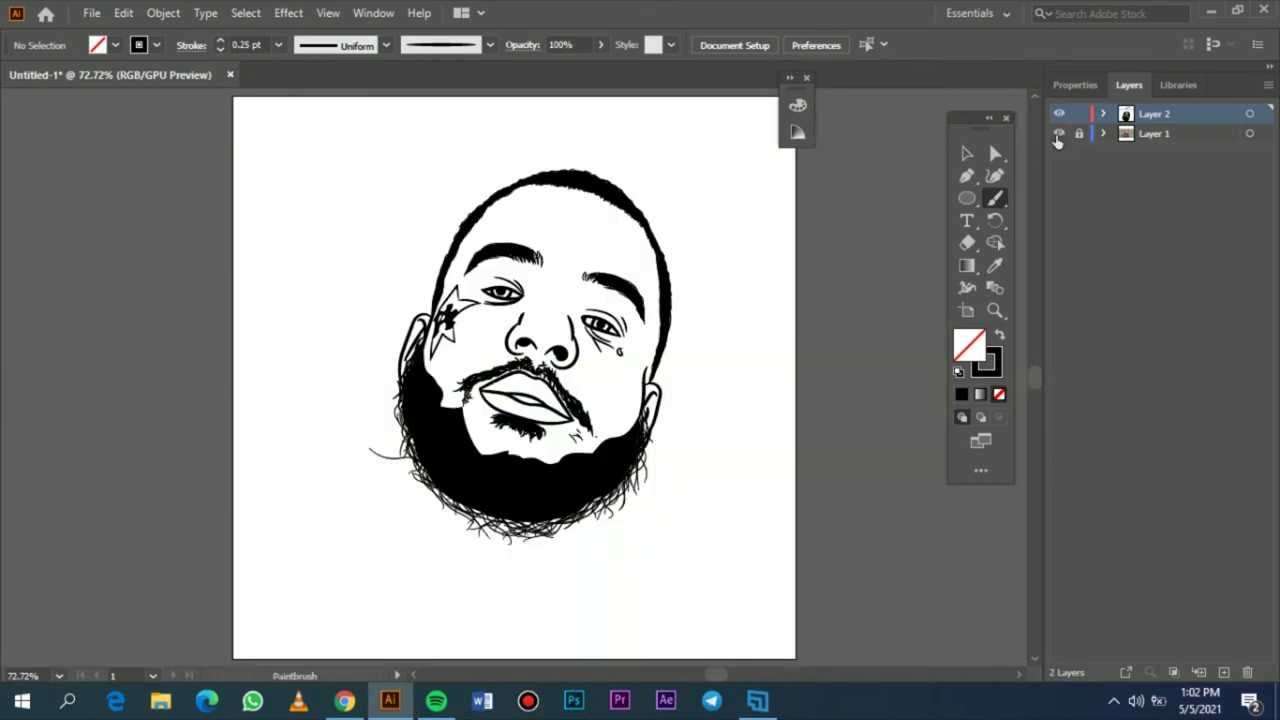
{"action": "left_click", "coordinate": [1058, 133]}
- Set the brush stroke to 0.5 pt and paint hairs along the beard's outer left edge down to the lower left jaw
{"action": "scroll", "coordinate": [506, 523], "scroll_direction": "up", "scroll_amount": 2}
{"action": "left_click", "coordinate": [278, 45]}
{"action": "left_click", "coordinate": [315, 102]}
{"action": "scroll", "coordinate": [308, 332], "scroll_direction": "up", "scroll_amount": 2}
{"action": "mouse_move", "coordinate": [316, 362]}
{"action": "left_mouse_down"}
{"action": "mouse_move", "coordinate": [298, 288]}
{"action": "mouse_move", "coordinate": [325, 290]}
{"action": "mouse_move", "coordinate": [372, 240]}
{"action": "mouse_move", "coordinate": [304, 223]}
{"action": "left_mouse_up"}
{"action": "scroll", "coordinate": [340, 254], "scroll_direction": "down", "scroll_amount": 4}
{"action": "scroll", "coordinate": [376, 236], "scroll_direction": "up", "scroll_amount": 2}
{"action": "scroll", "coordinate": [305, 300], "scroll_direction": "up", "scroll_amount": 1}
{"action": "scroll", "coordinate": [315, 280], "scroll_direction": "down", "scroll_amount": 2}
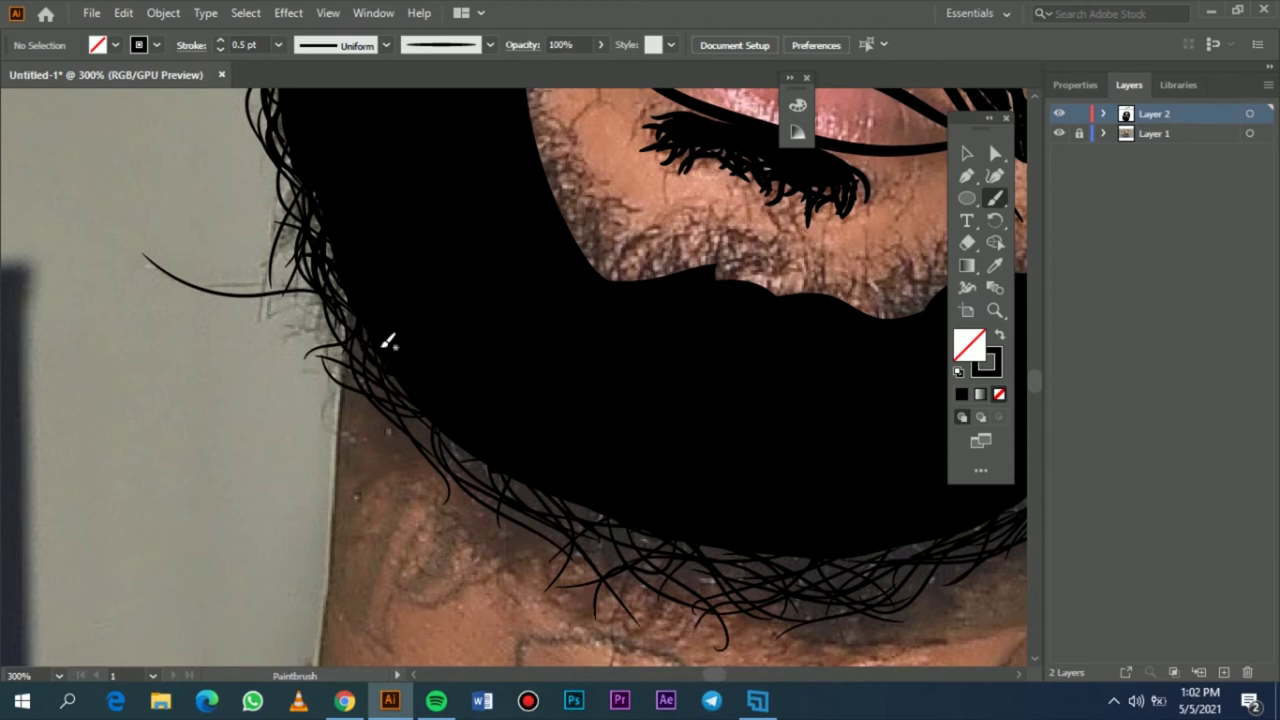
{"action": "scroll", "coordinate": [380, 363], "scroll_direction": "right", "scroll_amount": 3}
{"action": "left_click_drag", "start_coordinate": [240, 434], "coordinate": [334, 498]}
{"action": "scroll", "coordinate": [800, 227], "scroll_direction": "down", "scroll_amount": 2}
{"action": "scroll", "coordinate": [800, 227], "scroll_direction": "right", "scroll_amount": 2}
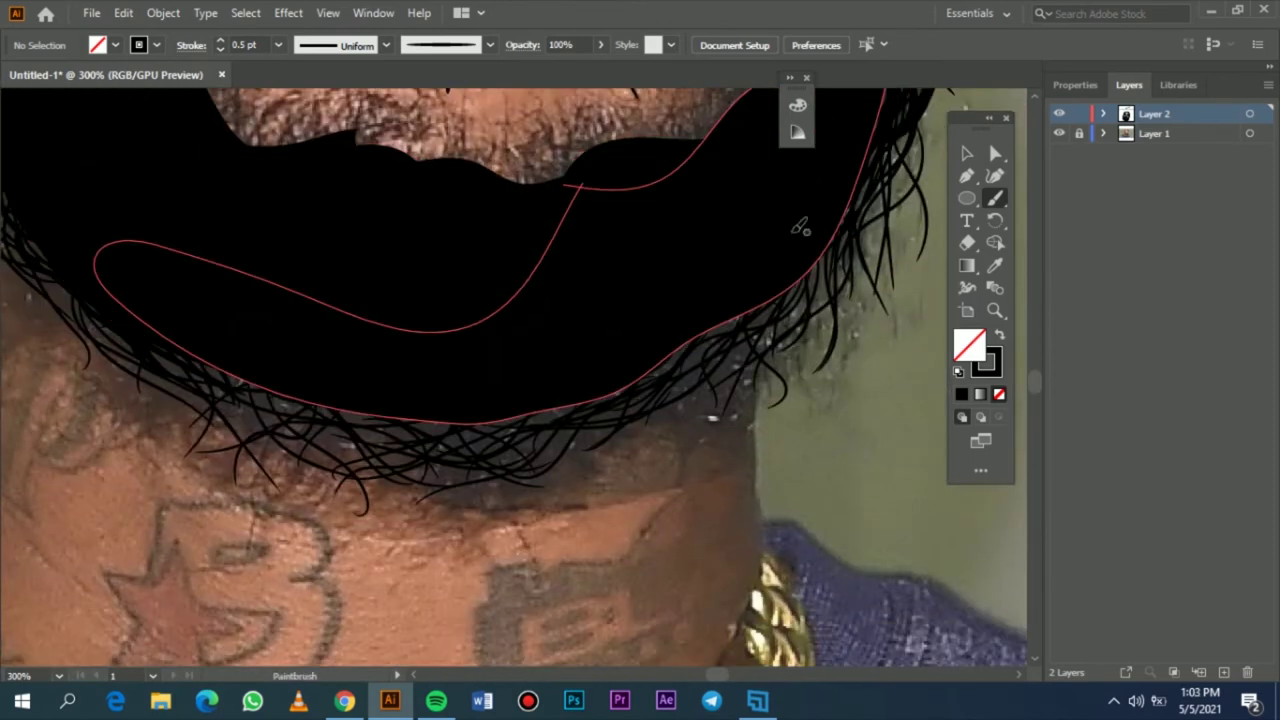
- Paint 0.5 pt hairs along the beard's bottom edge to fill the gaps between the solid shape and the fine hairs
{"action": "mouse_move", "coordinate": [746, 329]}
{"action": "left_mouse_down"}
{"action": "mouse_move", "coordinate": [651, 393]}
{"action": "mouse_move", "coordinate": [558, 406]}
{"action": "left_mouse_up"}
{"action": "scroll", "coordinate": [390, 378], "scroll_direction": "left", "scroll_amount": 2}
{"action": "left_click_drag", "start_coordinate": [298, 358], "coordinate": [388, 414]}
{"action": "mouse_move", "coordinate": [322, 390]}
{"action": "left_mouse_down"}
{"action": "mouse_move", "coordinate": [366, 372]}
{"action": "mouse_move", "coordinate": [464, 397]}
{"action": "mouse_move", "coordinate": [429, 417]}
{"action": "mouse_move", "coordinate": [504, 406]}
{"action": "mouse_move", "coordinate": [582, 452]}
{"action": "left_mouse_up"}
{"action": "left_click_drag", "start_coordinate": [458, 434], "coordinate": [617, 432]}
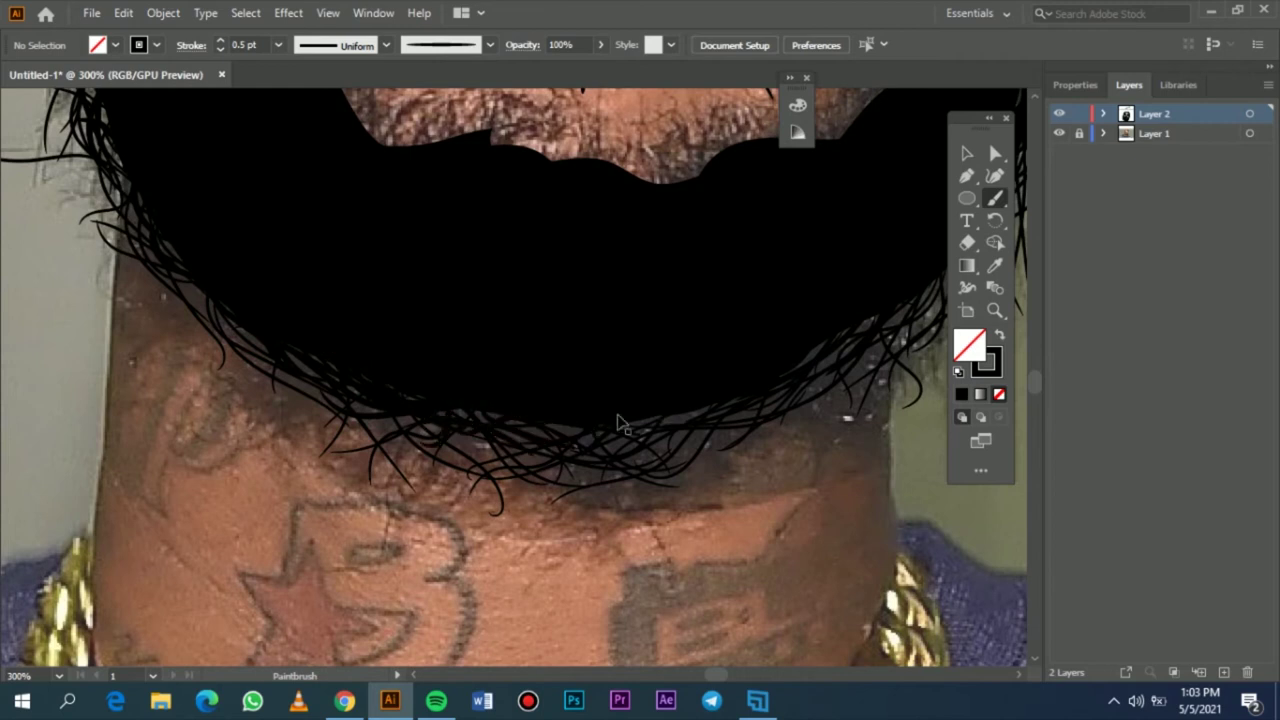
{"action": "scroll", "coordinate": [405, 396], "scroll_direction": "right", "scroll_amount": 2}
{"action": "left_click_drag", "start_coordinate": [401, 403], "coordinate": [532, 412]}
- Paint 0.5 pt hairs along the beard's lower right edge and check the line art with the photo layer briefly hidden
{"action": "scroll", "coordinate": [652, 340], "scroll_direction": "right", "scroll_amount": 2}
{"action": "mouse_move", "coordinate": [600, 335]}
{"action": "left_mouse_down"}
{"action": "mouse_move", "coordinate": [541, 373]}
{"action": "mouse_move", "coordinate": [403, 420]}
{"action": "left_mouse_up"}
{"action": "left_click_drag", "start_coordinate": [638, 300], "coordinate": [563, 382]}
{"action": "scroll", "coordinate": [658, 290], "scroll_direction": "up", "scroll_amount": 2}
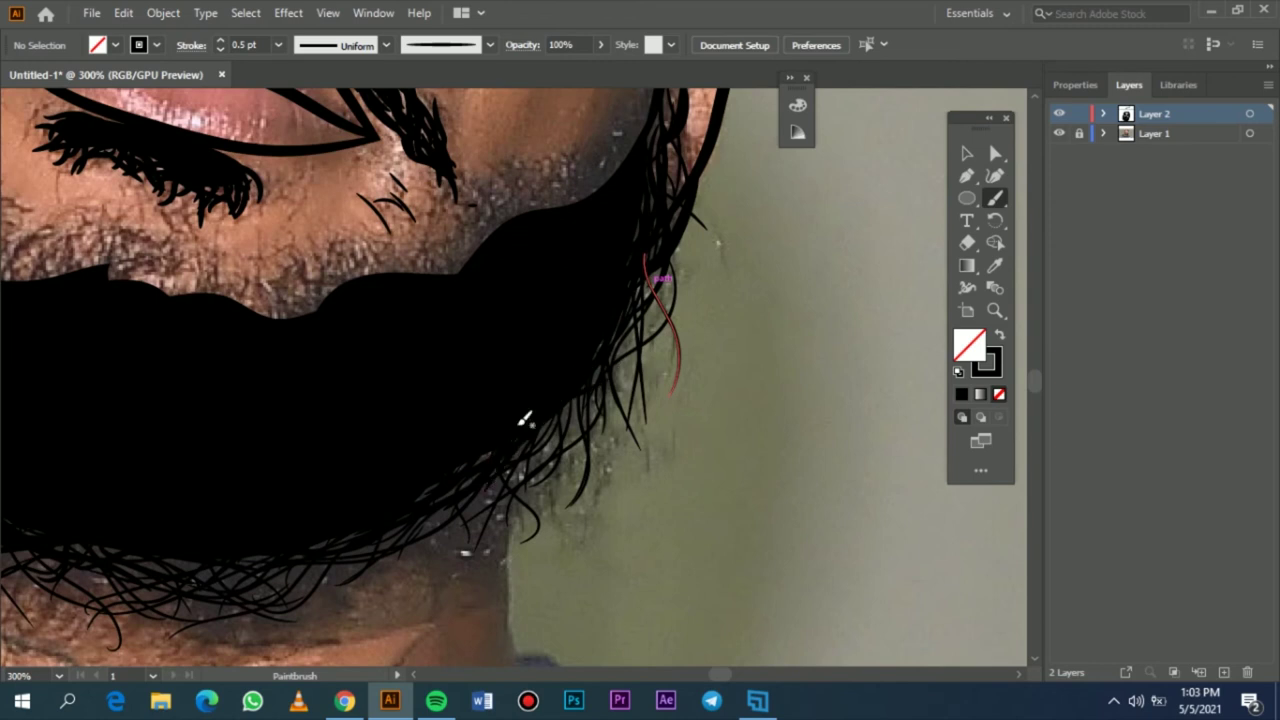
{"action": "key", "text": "ctrl+0"}
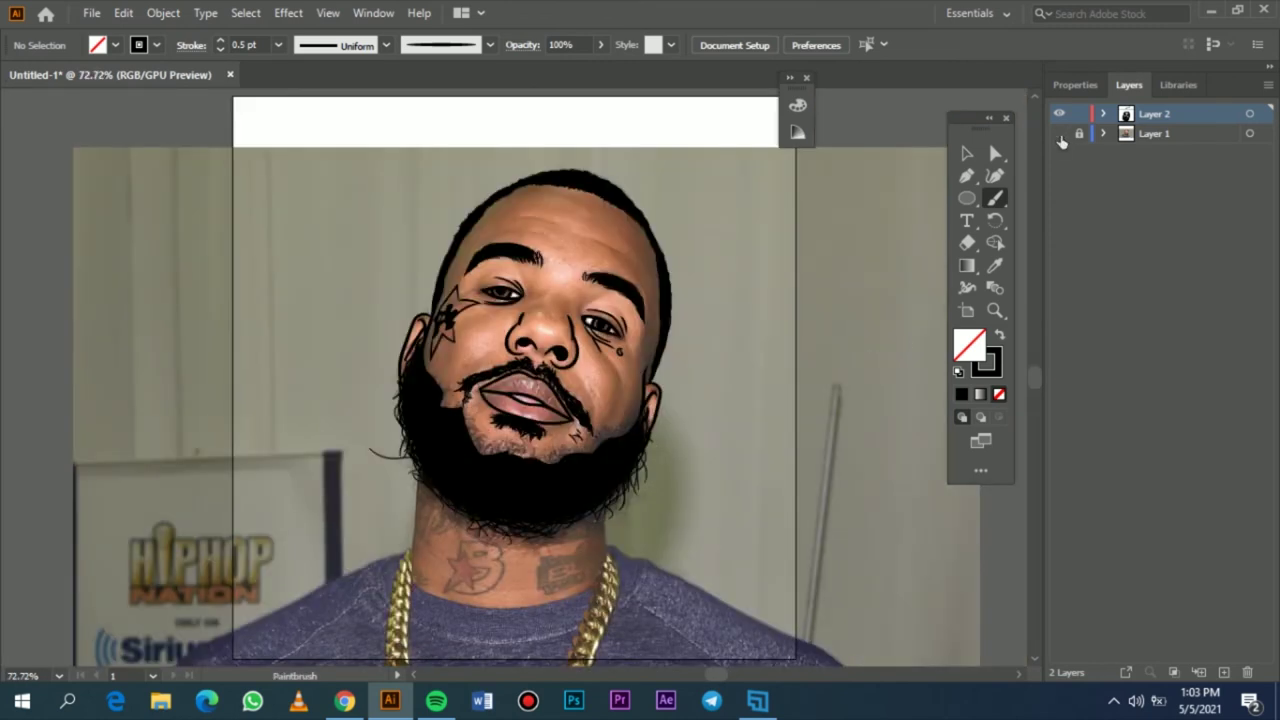
{"action": "left_click", "coordinate": [1061, 136]}
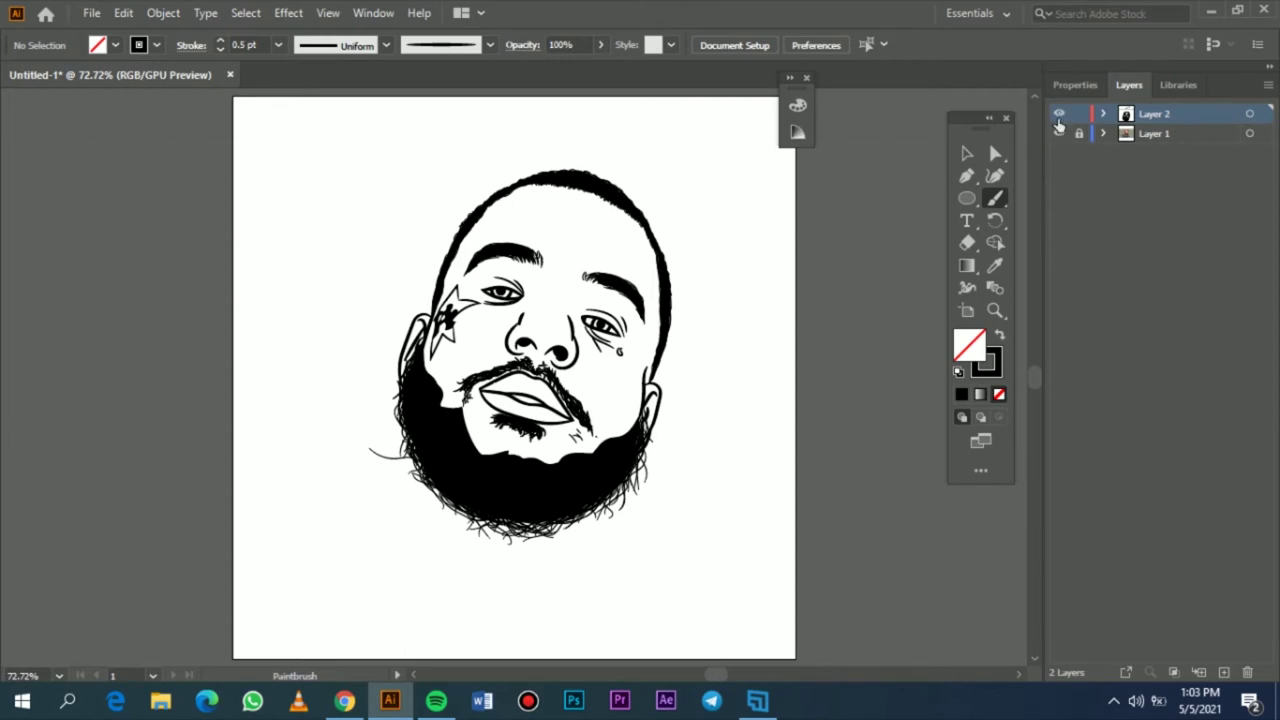
{"action": "left_click", "coordinate": [1060, 133]}
{"action": "left_click", "coordinate": [1058, 132]}
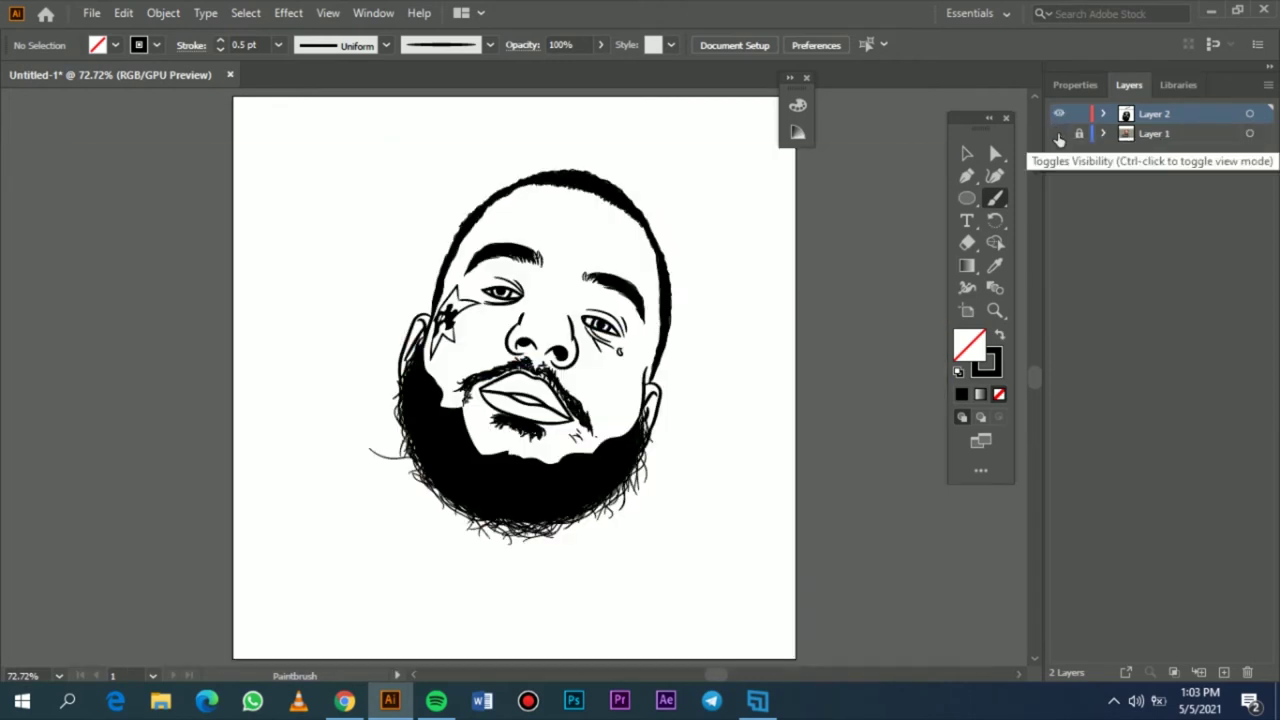
{"action": "left_click", "coordinate": [1058, 132]}
- Thicken the beard's left and bottom edges, using a 1 pt brush stroke under the jaw, and check without the photo layer
{"action": "scroll", "coordinate": [660, 485], "scroll_direction": "up", "scroll_amount": 3}
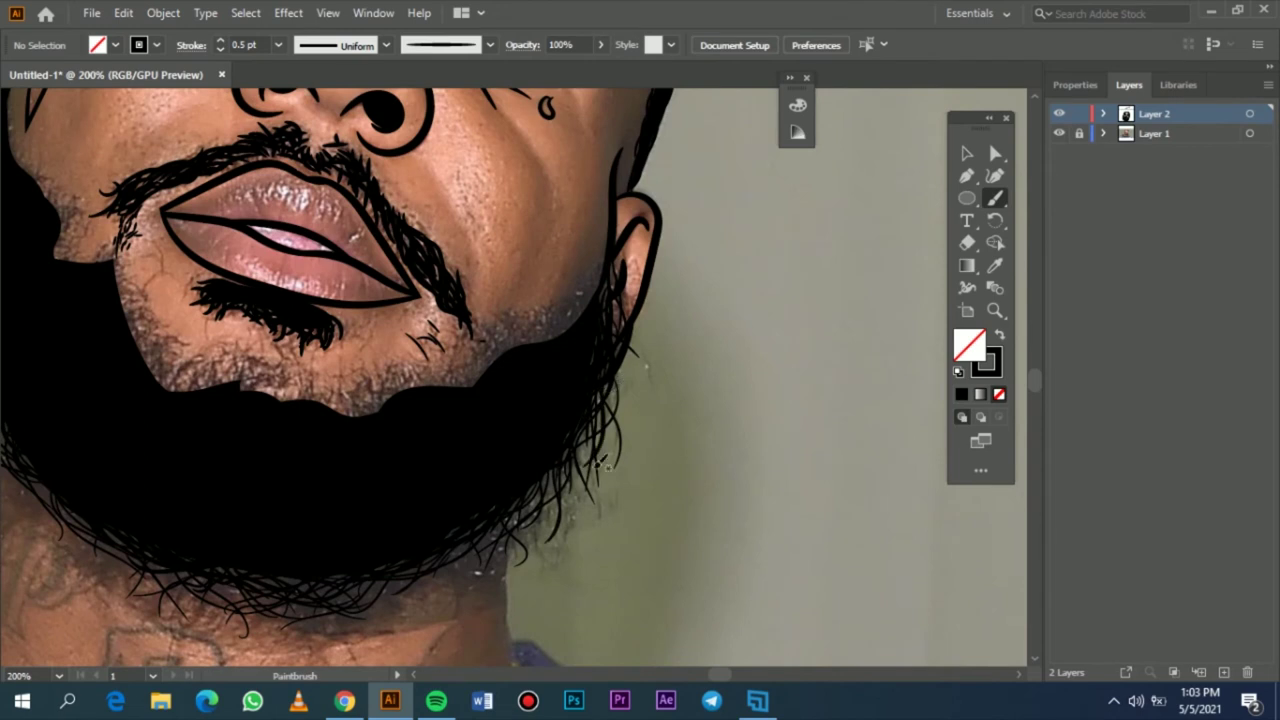
{"action": "scroll", "coordinate": [549, 463], "scroll_direction": "left", "scroll_amount": 6}
{"action": "left_click_drag", "start_coordinate": [281, 208], "coordinate": [274, 296]}
{"action": "left_click", "coordinate": [278, 45]}
{"action": "left_click", "coordinate": [300, 132]}
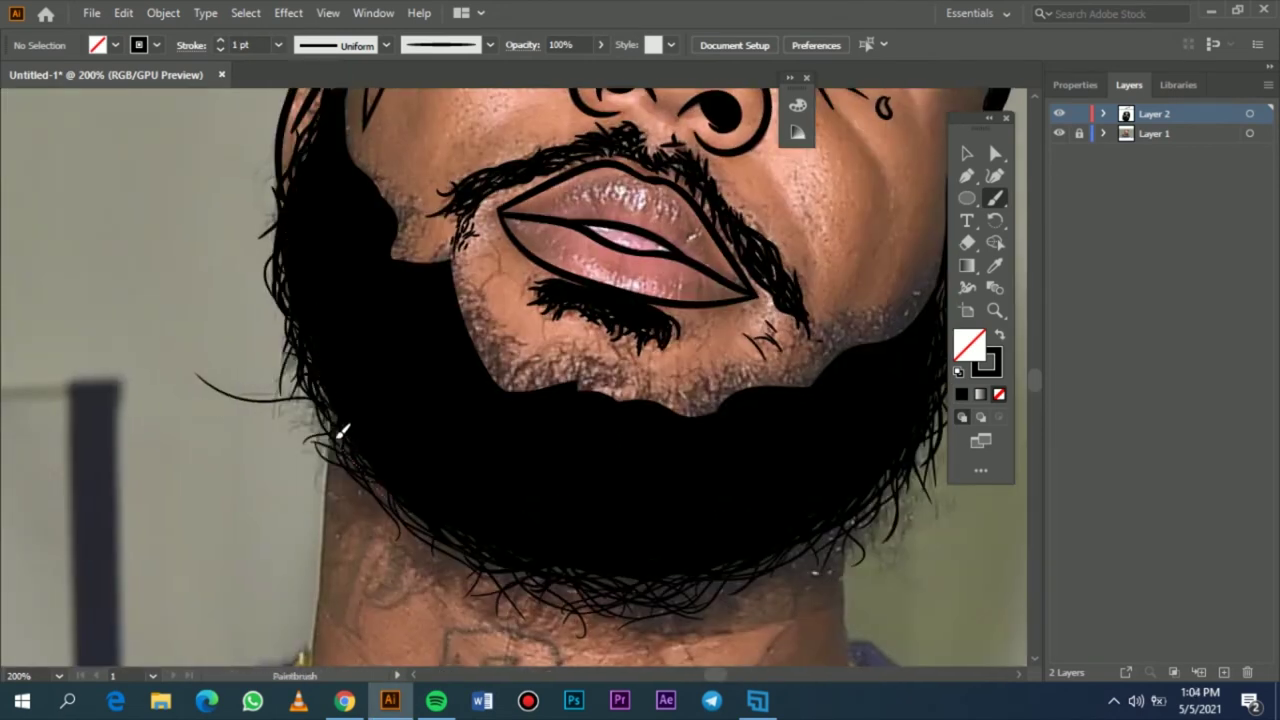
{"action": "left_click_drag", "start_coordinate": [651, 577], "coordinate": [529, 567]}
{"action": "mouse_move", "coordinate": [675, 597]}
{"action": "left_mouse_down"}
{"action": "mouse_move", "coordinate": [515, 574]}
{"action": "mouse_move", "coordinate": [559, 593]}
{"action": "mouse_move", "coordinate": [392, 497]}
{"action": "left_mouse_up"}
{"action": "scroll", "coordinate": [607, 541], "scroll_direction": "right", "scroll_amount": 4}
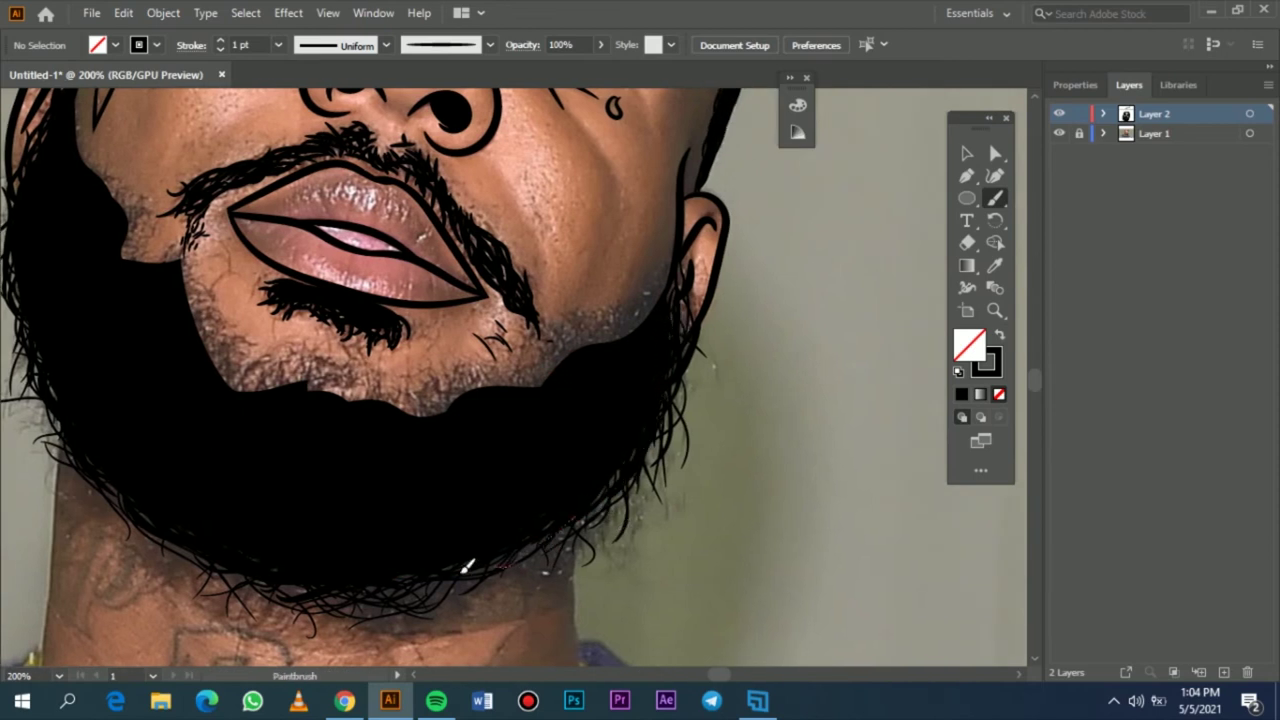
{"action": "mouse_move", "coordinate": [560, 522]}
{"action": "left_mouse_down"}
{"action": "mouse_move", "coordinate": [390, 636]}
{"action": "mouse_move", "coordinate": [545, 543]}
{"action": "mouse_move", "coordinate": [440, 566]}
{"action": "left_mouse_up"}
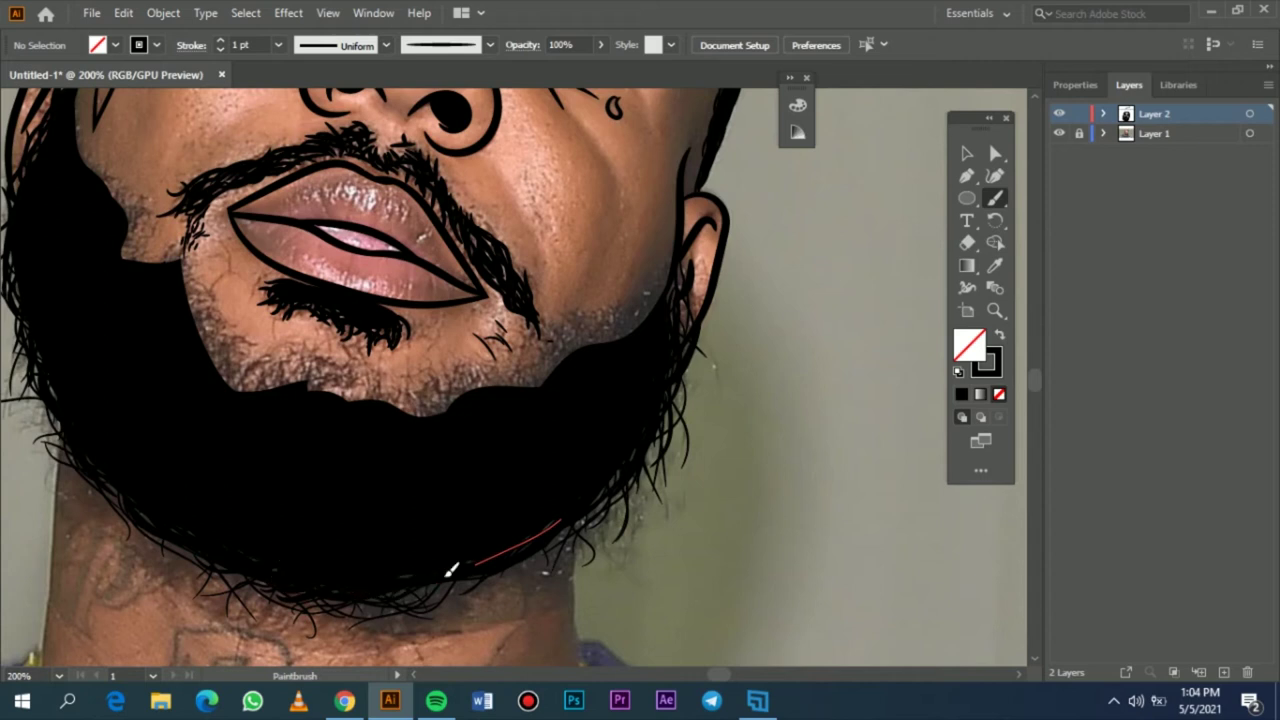
{"action": "key", "text": "ctrl+0"}
{"action": "left_click", "coordinate": [1059, 134]}
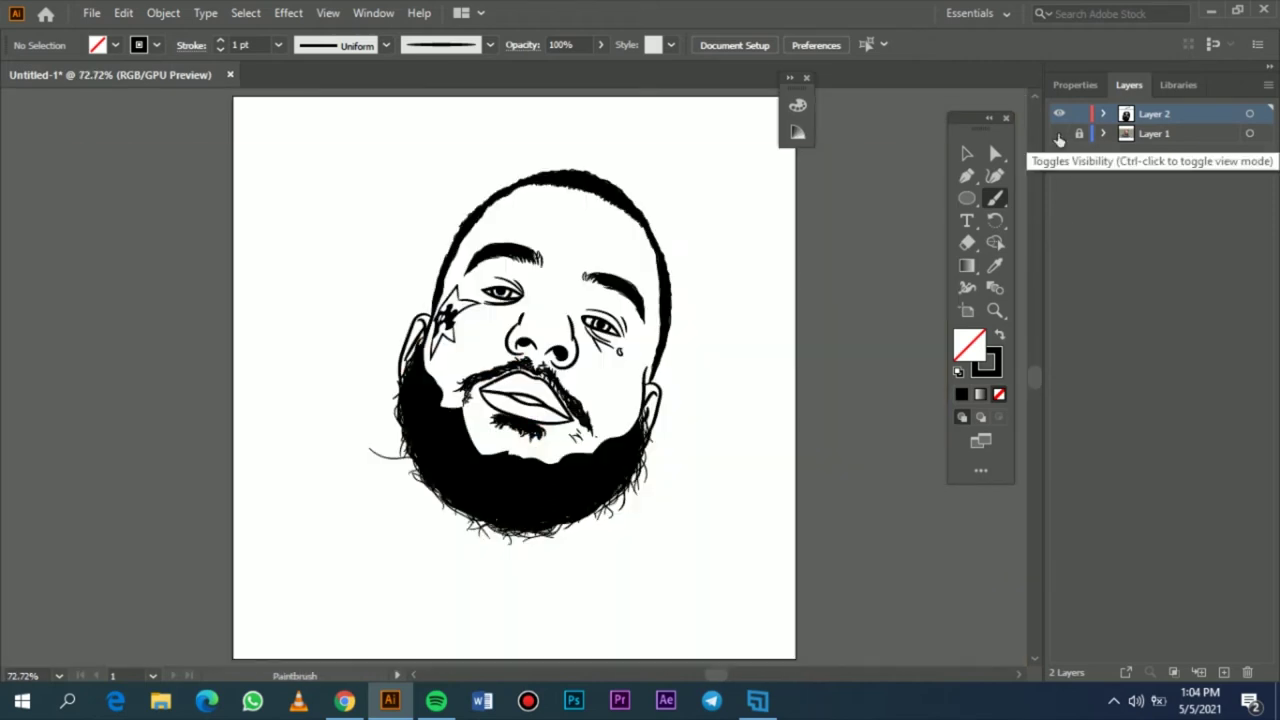
{"action": "left_click", "coordinate": [1059, 136]}
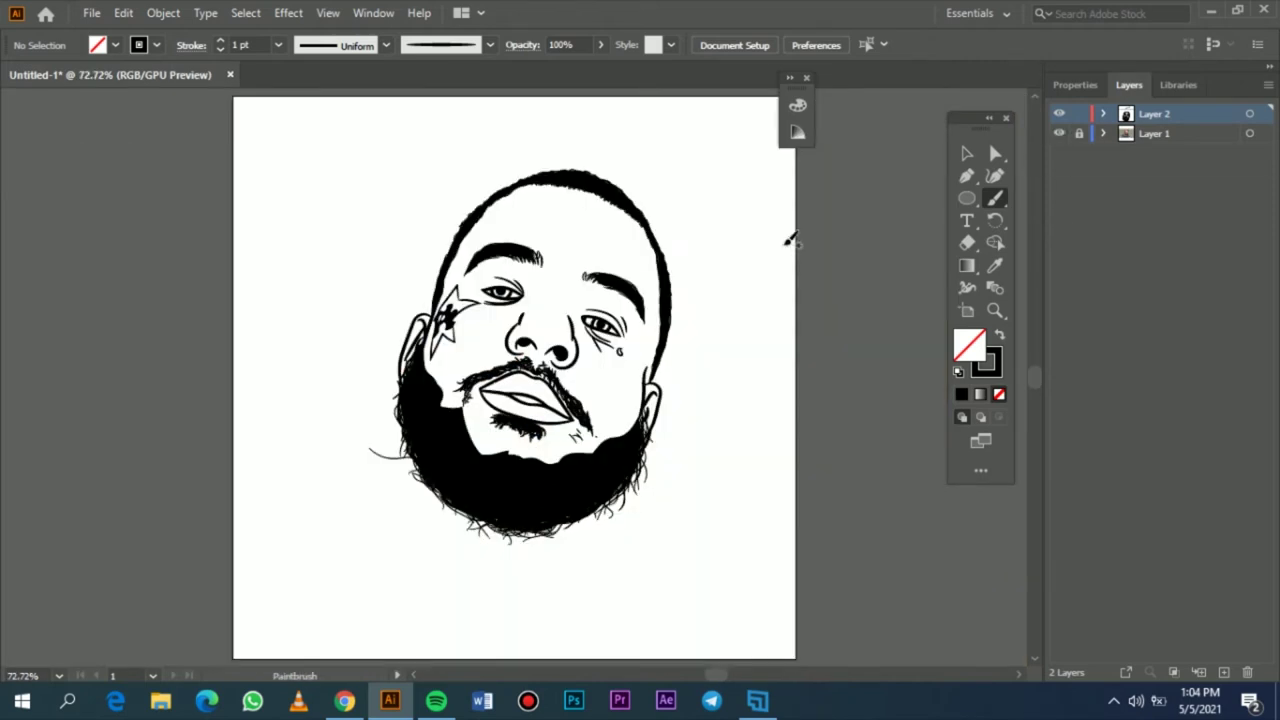
- Set the brush stroke to 0.5 pt and paint hairs on the beard's inner edge beside the right ear
{"action": "scroll", "coordinate": [467, 446], "scroll_direction": "up", "scroll_amount": 3}
{"action": "scroll", "coordinate": [758, 422], "scroll_direction": "right", "scroll_amount": 3}
{"action": "scroll", "coordinate": [758, 422], "scroll_direction": "up", "scroll_amount": 1}
{"action": "left_click", "coordinate": [278, 45]}
{"action": "left_click", "coordinate": [293, 84]}
{"action": "left_click_drag", "start_coordinate": [773, 318], "coordinate": [736, 442]}
{"action": "left_click_drag", "start_coordinate": [751, 349], "coordinate": [721, 403]}
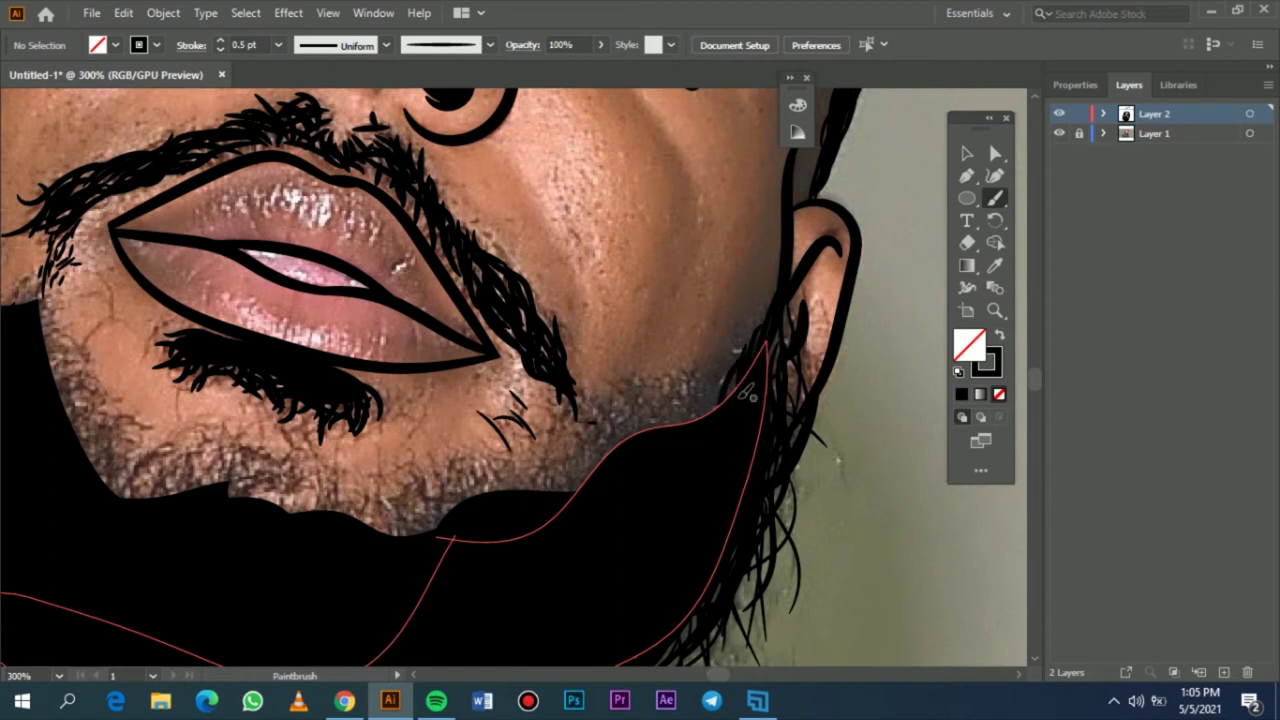
- Set the brush stroke to 0.25 pt and paint fine hairs along the beard's upper edge on the right cheek
{"action": "left_click", "coordinate": [278, 45]}
{"action": "left_click", "coordinate": [293, 66]}
{"action": "left_click_drag", "start_coordinate": [743, 356], "coordinate": [716, 408]}
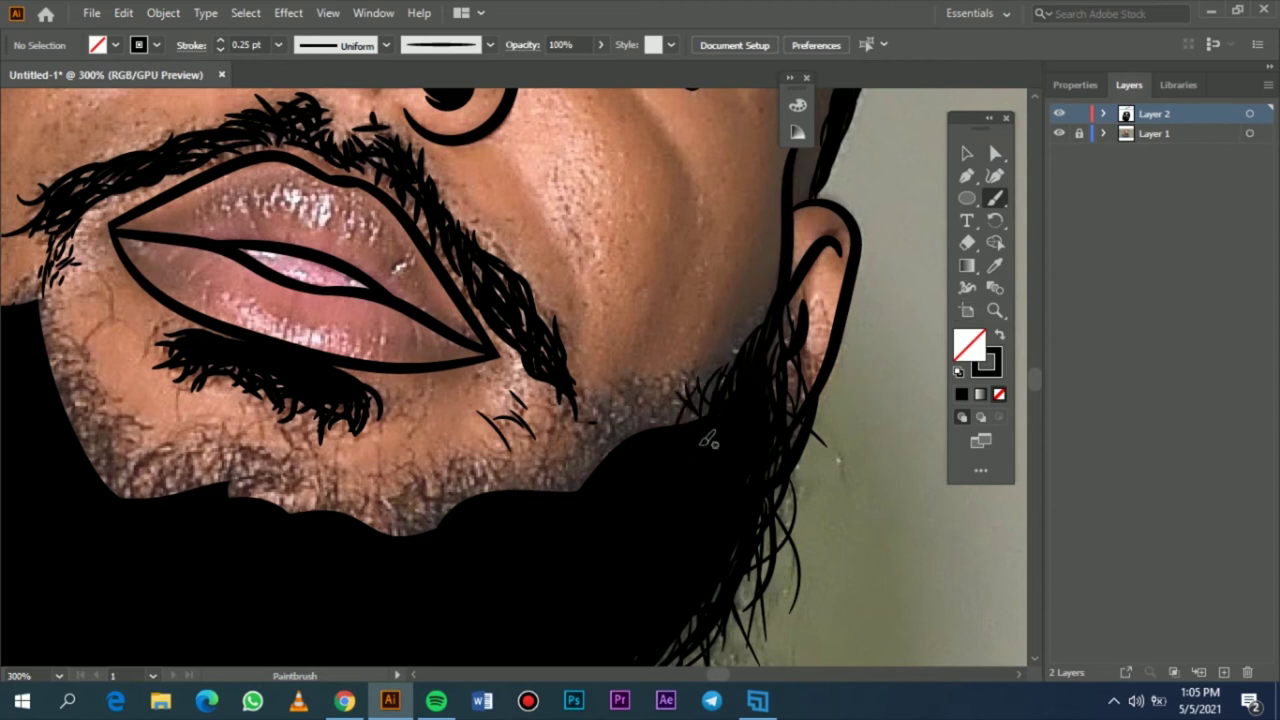
{"action": "left_click_drag", "start_coordinate": [657, 362], "coordinate": [692, 426]}
{"action": "left_click_drag", "start_coordinate": [654, 400], "coordinate": [692, 392]}
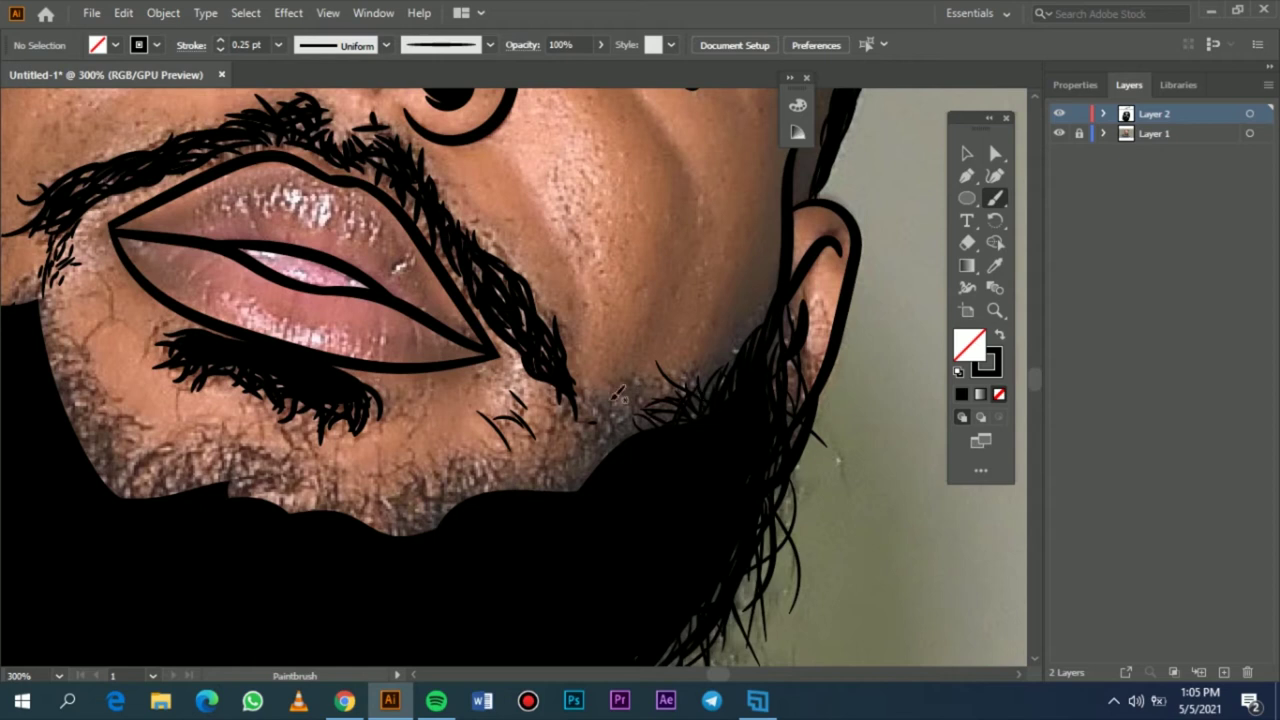
{"action": "left_click_drag", "start_coordinate": [605, 408], "coordinate": [674, 386]}
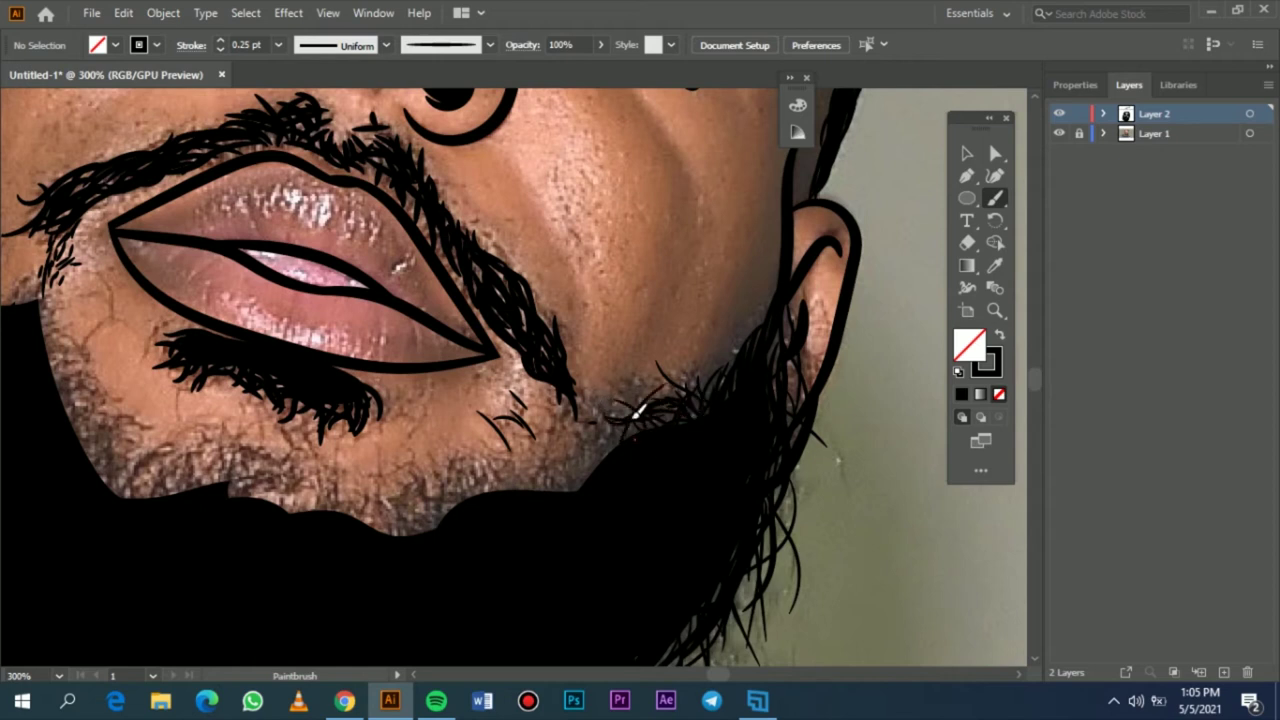
- Paint 0.25 pt hairs joining the right end of the moustache to the beard below it
{"action": "left_click_drag", "start_coordinate": [586, 395], "coordinate": [578, 485]}
{"action": "left_click_drag", "start_coordinate": [590, 432], "coordinate": [566, 455]}
{"action": "mouse_move", "coordinate": [611, 366]}
{"action": "left_mouse_down"}
{"action": "mouse_move", "coordinate": [620, 445]}
{"action": "mouse_move", "coordinate": [532, 523]}
{"action": "left_mouse_up"}
{"action": "left_click_drag", "start_coordinate": [578, 417], "coordinate": [554, 550]}
{"action": "left_click_drag", "start_coordinate": [552, 451], "coordinate": [562, 492]}
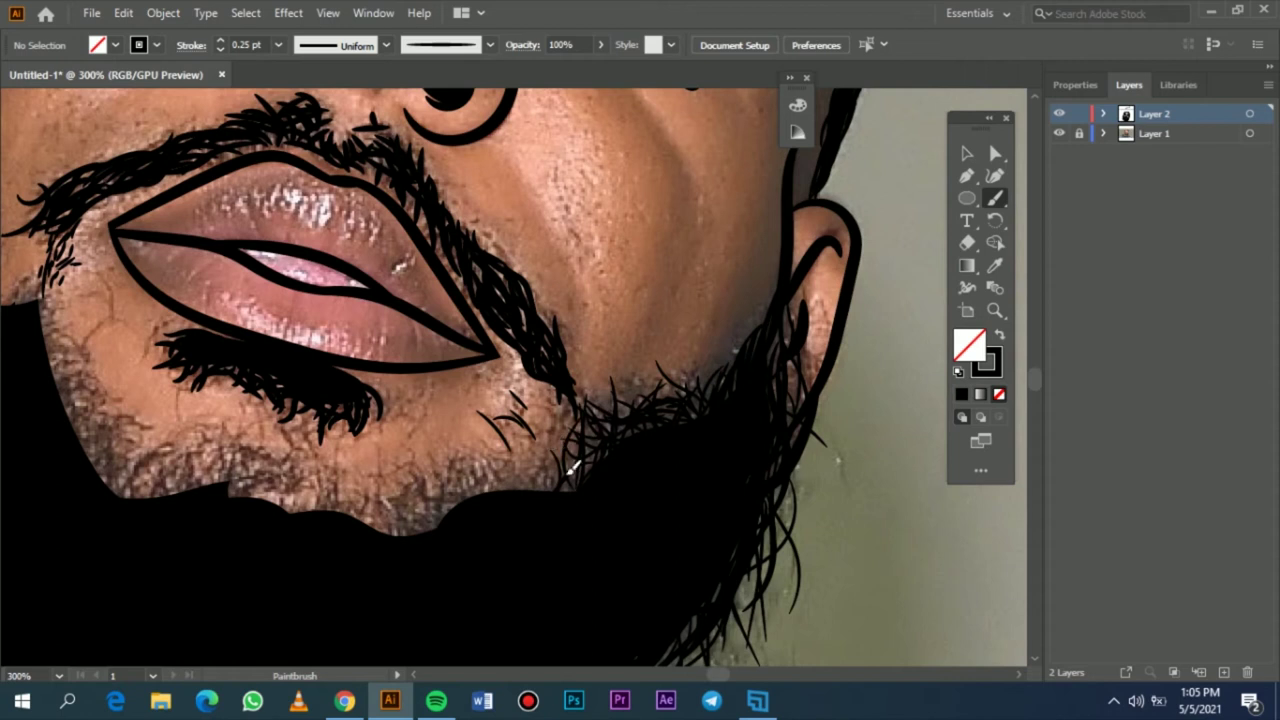
- Set the brush stroke to 0.5 pt and paint hairs along the beard's upper edge from below the right mouth corner towards the chin
{"action": "left_click", "coordinate": [277, 45]}
{"action": "left_click", "coordinate": [305, 86]}
{"action": "mouse_move", "coordinate": [586, 502]}
{"action": "left_mouse_down"}
{"action": "mouse_move", "coordinate": [528, 477]}
{"action": "mouse_move", "coordinate": [510, 484]}
{"action": "left_mouse_up"}
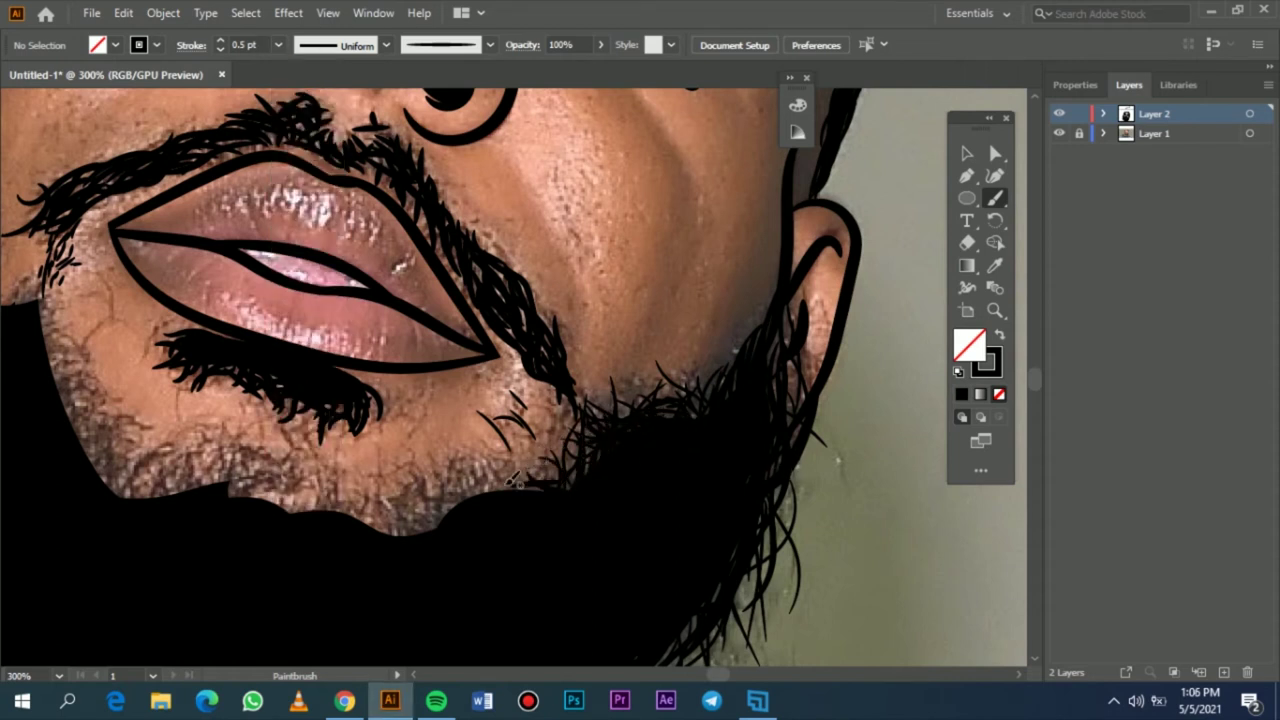
{"action": "mouse_move", "coordinate": [573, 454]}
{"action": "left_mouse_down"}
{"action": "mouse_move", "coordinate": [548, 497]}
{"action": "mouse_move", "coordinate": [510, 475]}
{"action": "mouse_move", "coordinate": [408, 530]}
{"action": "left_mouse_up"}
{"action": "left_click_drag", "start_coordinate": [455, 490], "coordinate": [418, 500]}
- Set the brush stroke to 0.25 pt, add fine hairs below the moustache's right end, and check without the photo layer
{"action": "left_click", "coordinate": [278, 45]}
{"action": "left_click", "coordinate": [310, 86]}
{"action": "left_click_drag", "start_coordinate": [562, 398], "coordinate": [550, 458]}
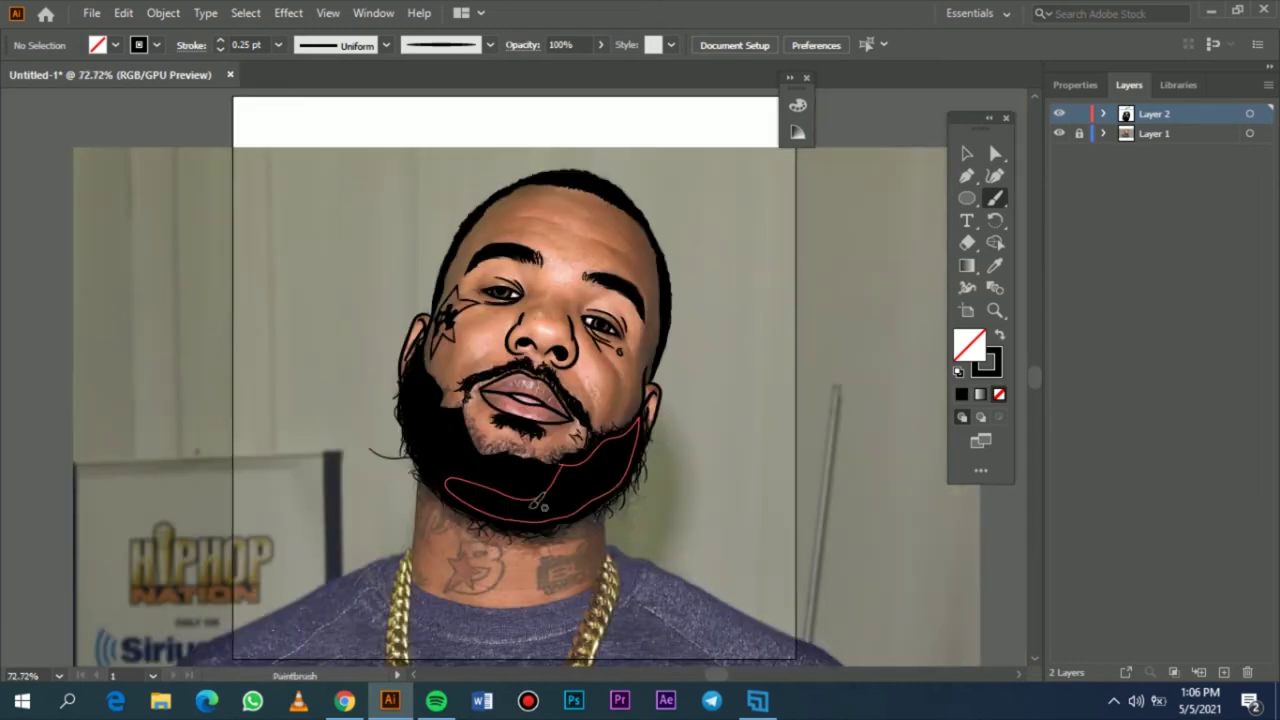
{"action": "key", "text": "ctrl+0"}
{"action": "left_click", "coordinate": [1060, 134]}
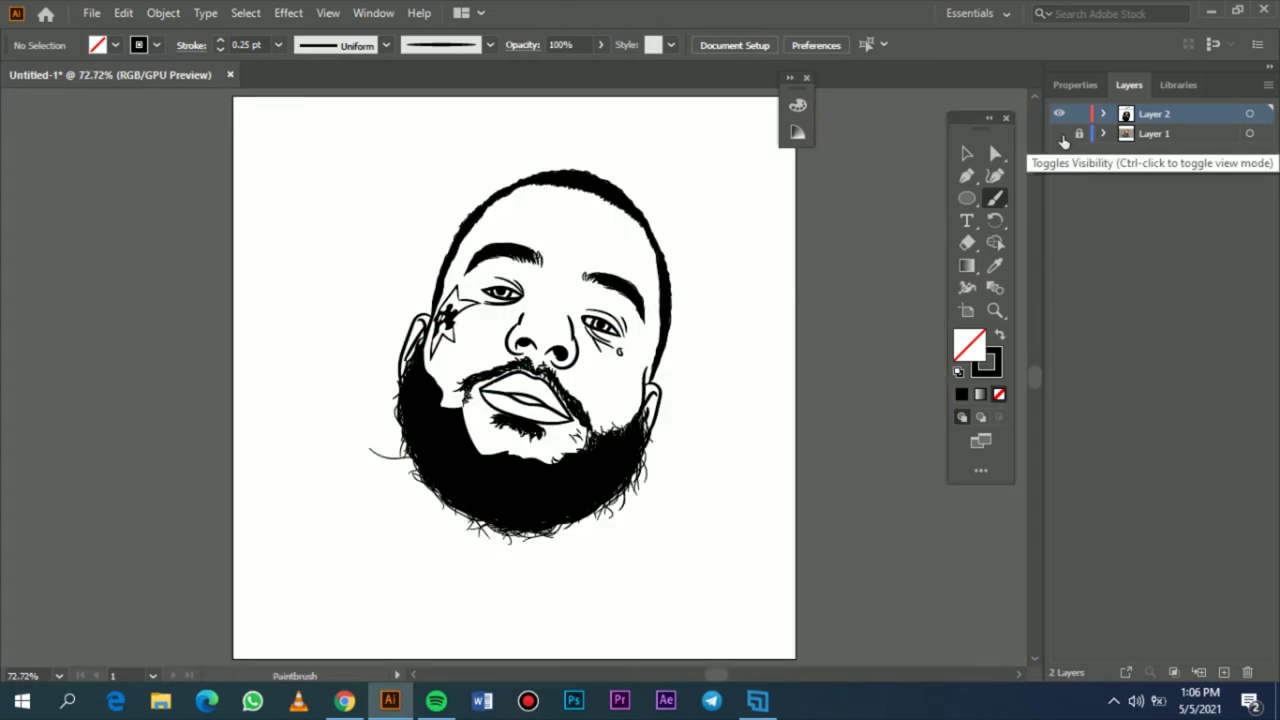
{"action": "left_click", "coordinate": [1060, 134]}
- Paint 0.25 pt hairs rising from the beard's upper edge on the right side of the chin
{"action": "scroll", "coordinate": [573, 440], "scroll_direction": "up", "scroll_amount": 5}
{"action": "left_click_drag", "start_coordinate": [622, 408], "coordinate": [668, 447]}
{"action": "mouse_move", "coordinate": [561, 466]}
{"action": "left_mouse_down"}
{"action": "mouse_move", "coordinate": [580, 494]}
{"action": "mouse_move", "coordinate": [625, 491]}
{"action": "mouse_move", "coordinate": [550, 442]}
{"action": "mouse_move", "coordinate": [513, 496]}
{"action": "left_mouse_up"}
{"action": "mouse_move", "coordinate": [598, 490]}
{"action": "left_mouse_down"}
{"action": "mouse_move", "coordinate": [508, 532]}
{"action": "mouse_move", "coordinate": [488, 517]}
{"action": "left_mouse_up"}
{"action": "left_click_drag", "start_coordinate": [493, 586], "coordinate": [514, 476]}
{"action": "left_click_drag", "start_coordinate": [520, 572], "coordinate": [551, 483]}
{"action": "mouse_move", "coordinate": [498, 553]}
{"action": "left_mouse_down"}
{"action": "mouse_move", "coordinate": [425, 516]}
{"action": "mouse_move", "coordinate": [481, 506]}
{"action": "left_mouse_up"}
{"action": "left_click_drag", "start_coordinate": [512, 542], "coordinate": [498, 481]}
- Extend the 0.25 pt hairs along the beard's upper edge across the middle of the chin
{"action": "mouse_move", "coordinate": [494, 558]}
{"action": "left_mouse_down"}
{"action": "mouse_move", "coordinate": [382, 499]}
{"action": "mouse_move", "coordinate": [404, 517]}
{"action": "left_mouse_up"}
{"action": "left_click_drag", "start_coordinate": [508, 494], "coordinate": [495, 404]}
{"action": "left_click_drag", "start_coordinate": [408, 482], "coordinate": [391, 400]}
{"action": "mouse_move", "coordinate": [378, 500]}
{"action": "left_mouse_down"}
{"action": "mouse_move", "coordinate": [320, 414]}
{"action": "mouse_move", "coordinate": [300, 440]}
{"action": "left_mouse_up"}
{"action": "mouse_move", "coordinate": [508, 532]}
{"action": "left_mouse_down"}
{"action": "mouse_move", "coordinate": [436, 494]}
{"action": "mouse_move", "coordinate": [302, 494]}
{"action": "left_mouse_up"}
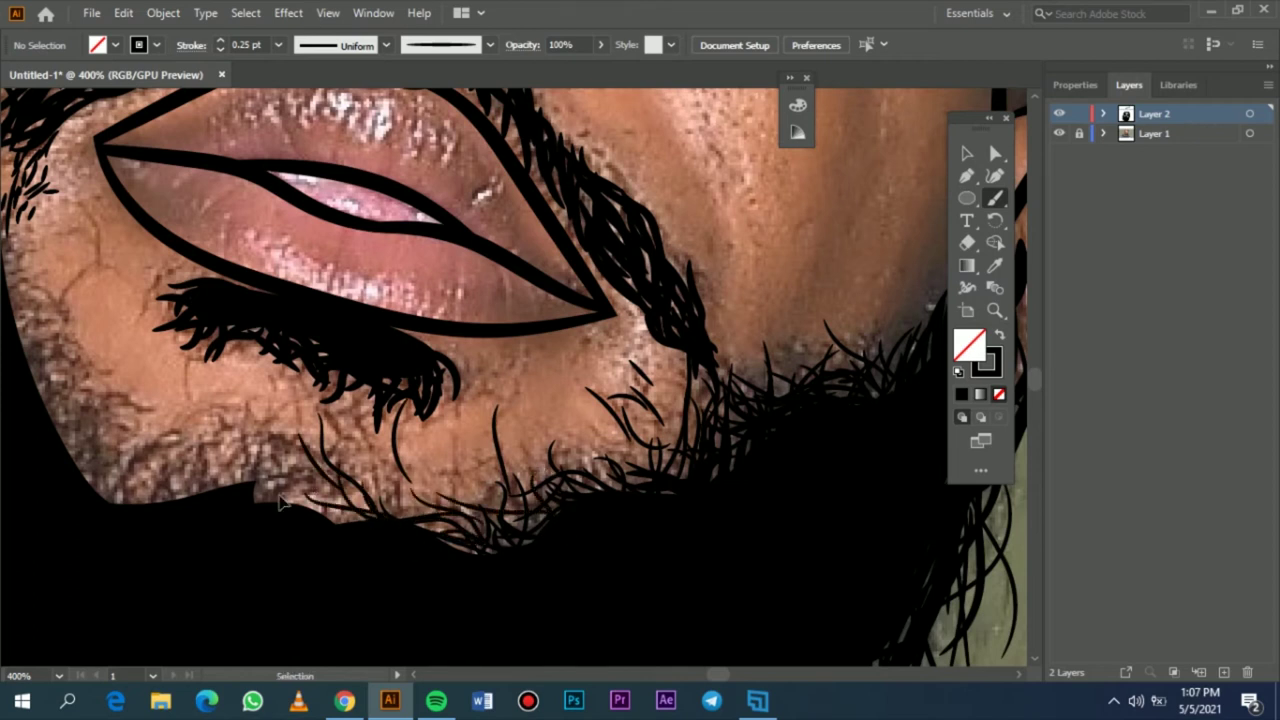
- Paint 0.25 pt curved hairs on the beard's upper edge at the left side of the chin
{"action": "scroll", "coordinate": [513, 531], "scroll_direction": "left", "scroll_amount": 3}
{"action": "left_click_drag", "start_coordinate": [395, 489], "coordinate": [373, 423]}
{"action": "left_click_drag", "start_coordinate": [335, 505], "coordinate": [505, 427]}
{"action": "left_click_drag", "start_coordinate": [430, 482], "coordinate": [406, 436]}
{"action": "left_click_drag", "start_coordinate": [478, 504], "coordinate": [437, 447]}
- Set the brush stroke to 0.5 pt and paint thicker hairs over the beard's upper edge at the left side of the chin
{"action": "left_click", "coordinate": [278, 45]}
{"action": "left_click", "coordinate": [287, 81]}
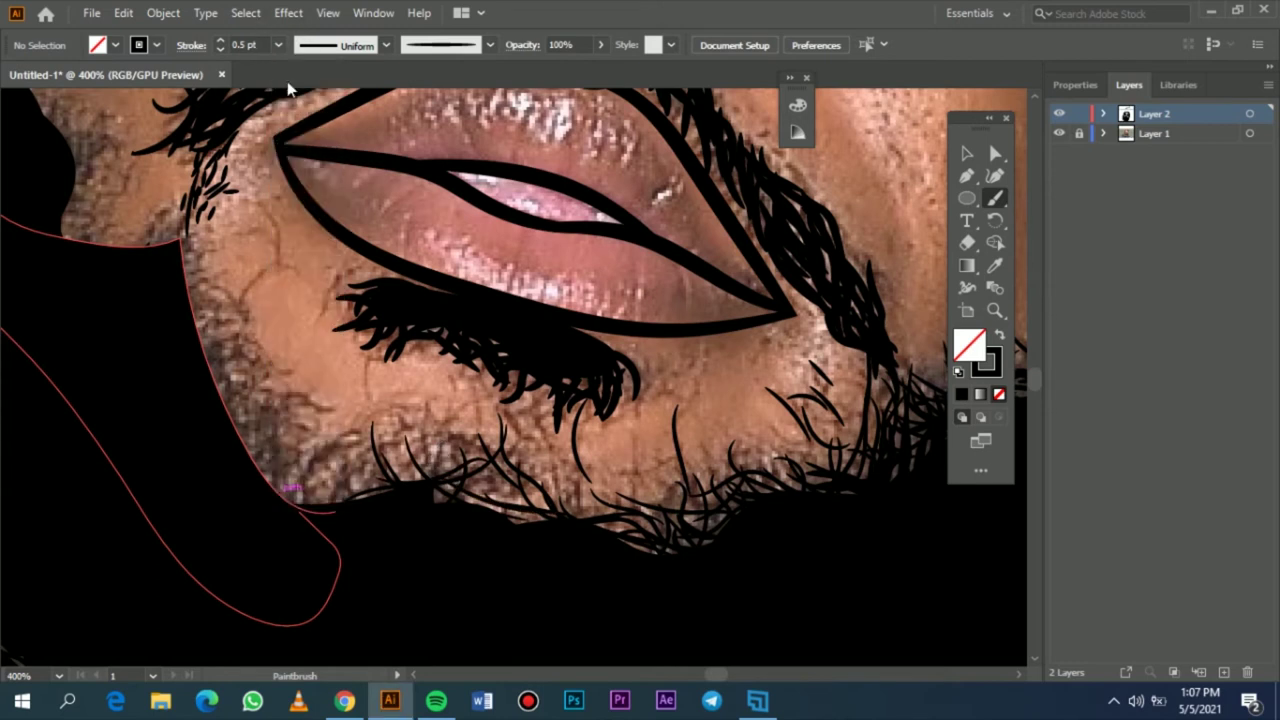
{"action": "left_click_drag", "start_coordinate": [484, 510], "coordinate": [517, 464]}
{"action": "mouse_move", "coordinate": [338, 504]}
{"action": "left_mouse_down"}
{"action": "mouse_move", "coordinate": [436, 471]}
{"action": "mouse_move", "coordinate": [474, 509]}
{"action": "mouse_move", "coordinate": [440, 430]}
{"action": "left_mouse_up"}
{"action": "left_click_drag", "start_coordinate": [530, 500], "coordinate": [498, 430]}
{"action": "left_click_drag", "start_coordinate": [568, 510], "coordinate": [507, 442]}
- Paint loose hairs hanging below the soul patch and more hairs rising from the chin's beard edge beneath it
{"action": "left_click_drag", "start_coordinate": [530, 368], "coordinate": [565, 461]}
{"action": "left_click_drag", "start_coordinate": [494, 376], "coordinate": [480, 427]}
{"action": "left_click_drag", "start_coordinate": [469, 367], "coordinate": [430, 413]}
{"action": "mouse_move", "coordinate": [315, 520]}
{"action": "left_mouse_down"}
{"action": "mouse_move", "coordinate": [411, 420]}
{"action": "mouse_move", "coordinate": [410, 460]}
{"action": "left_mouse_up"}
{"action": "mouse_move", "coordinate": [615, 519]}
{"action": "left_mouse_down"}
{"action": "mouse_move", "coordinate": [580, 461]}
{"action": "mouse_move", "coordinate": [552, 474]}
{"action": "left_mouse_up"}
{"action": "mouse_move", "coordinate": [561, 510]}
{"action": "left_mouse_down"}
{"action": "mouse_move", "coordinate": [543, 456]}
{"action": "mouse_move", "coordinate": [498, 400]}
{"action": "left_mouse_up"}
- Set the brush stroke to 0.5 pt and paint hairs up the beard's inner left edge towards the moustache
{"action": "scroll", "coordinate": [489, 465], "scroll_direction": "left", "scroll_amount": 2}
{"action": "scroll", "coordinate": [489, 465], "scroll_direction": "up", "scroll_amount": 2}
{"action": "scroll", "coordinate": [489, 465], "scroll_direction": "down", "scroll_amount": 1}
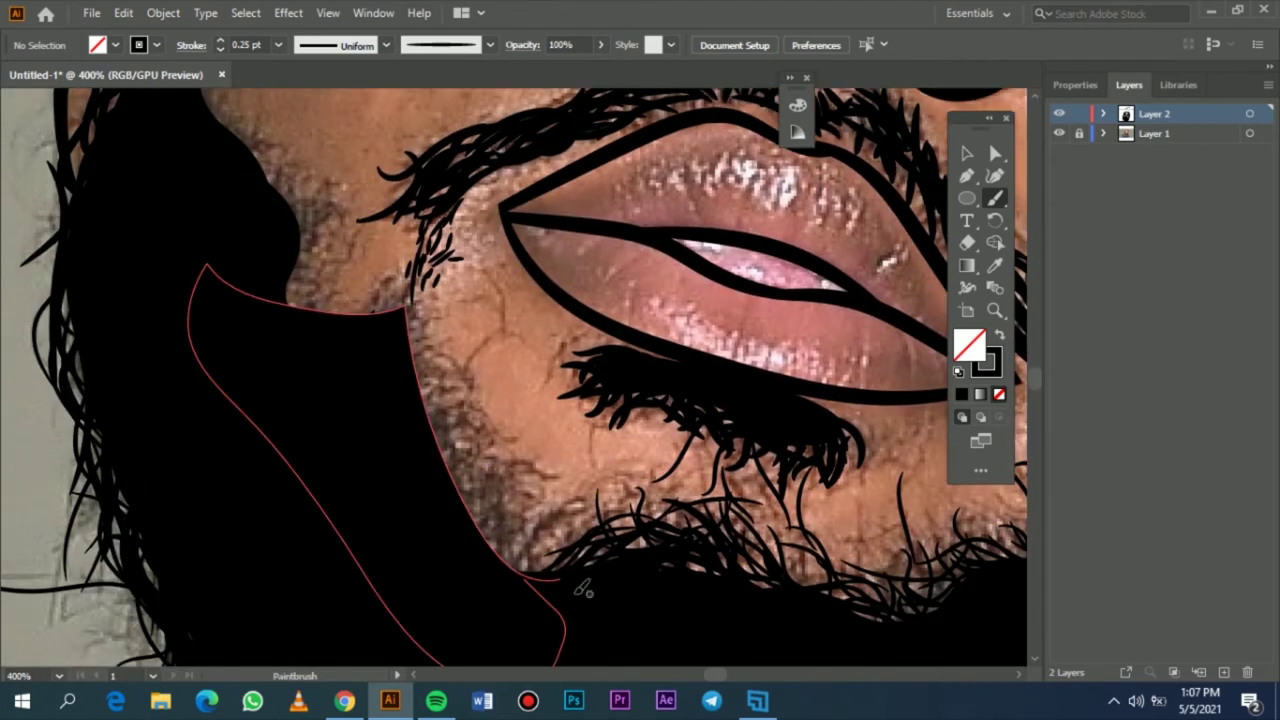
{"action": "left_click", "coordinate": [278, 45]}
{"action": "left_click", "coordinate": [300, 90]}
{"action": "left_click_drag", "start_coordinate": [520, 570], "coordinate": [430, 420]}
{"action": "left_click_drag", "start_coordinate": [502, 471], "coordinate": [424, 397]}
{"action": "left_click_drag", "start_coordinate": [482, 445], "coordinate": [410, 340]}
{"action": "mouse_move", "coordinate": [496, 472]}
{"action": "left_mouse_down"}
{"action": "mouse_move", "coordinate": [452, 458]}
{"action": "mouse_move", "coordinate": [502, 472]}
{"action": "left_mouse_up"}
- Set the brush stroke to 0.25 pt and paint fine hairs along the beard's inner left edge beside the mouth
{"action": "left_click", "coordinate": [278, 44]}
{"action": "left_click", "coordinate": [300, 68]}
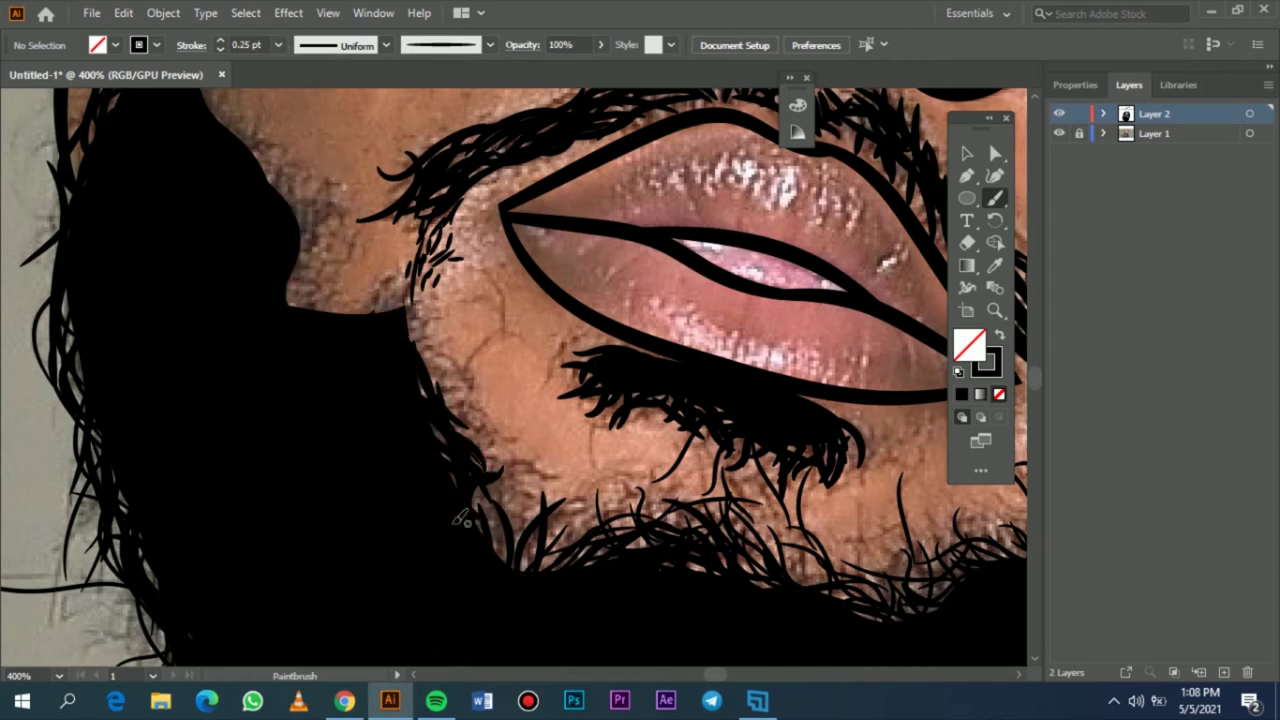
{"action": "left_click_drag", "start_coordinate": [484, 522], "coordinate": [549, 490]}
{"action": "mouse_move", "coordinate": [478, 450]}
{"action": "left_mouse_down"}
{"action": "mouse_move", "coordinate": [553, 488]}
{"action": "mouse_move", "coordinate": [485, 424]}
{"action": "left_mouse_up"}
{"action": "left_click_drag", "start_coordinate": [480, 436], "coordinate": [421, 377]}
{"action": "mouse_move", "coordinate": [462, 494]}
{"action": "left_mouse_down"}
{"action": "mouse_move", "coordinate": [421, 379]}
{"action": "mouse_move", "coordinate": [473, 416]}
{"action": "left_mouse_up"}
{"action": "left_click_drag", "start_coordinate": [491, 508], "coordinate": [495, 552]}
- Paint 0.25 pt hairs at the lower left of the chin and where the beard's inner corner meets the moustache
{"action": "left_click_drag", "start_coordinate": [584, 506], "coordinate": [537, 566]}
{"action": "left_click_drag", "start_coordinate": [625, 470], "coordinate": [560, 545]}
{"action": "left_click_drag", "start_coordinate": [667, 497], "coordinate": [604, 521]}
{"action": "left_click_drag", "start_coordinate": [322, 189], "coordinate": [436, 346]}
{"action": "mouse_move", "coordinate": [522, 450]}
{"action": "left_mouse_down"}
{"action": "mouse_move", "coordinate": [600, 552]}
{"action": "mouse_move", "coordinate": [549, 545]}
{"action": "left_mouse_up"}
{"action": "mouse_move", "coordinate": [483, 470]}
{"action": "left_mouse_down"}
{"action": "mouse_move", "coordinate": [526, 432]}
{"action": "mouse_move", "coordinate": [521, 454]}
{"action": "left_mouse_up"}
{"action": "left_click_drag", "start_coordinate": [526, 430], "coordinate": [531, 514]}
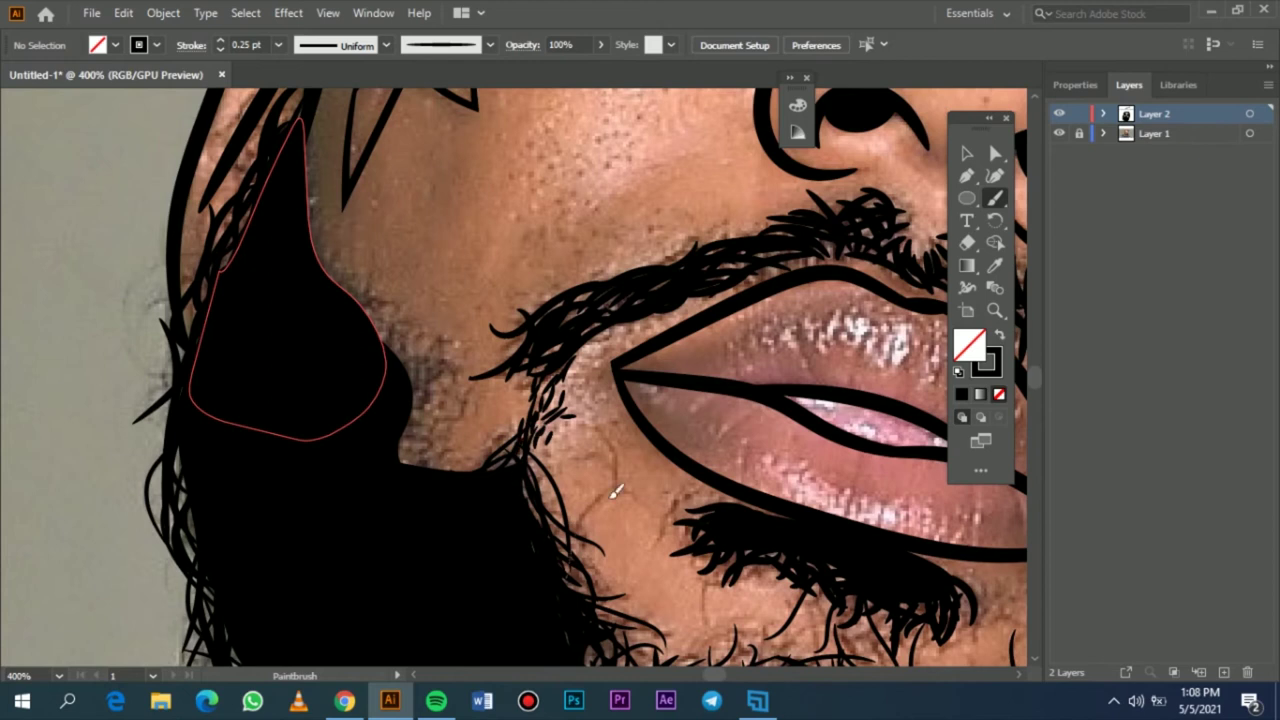
- Examine the whole portrait with the photo layer hidden and shown again
{"action": "key", "text": "ctrl+0"}
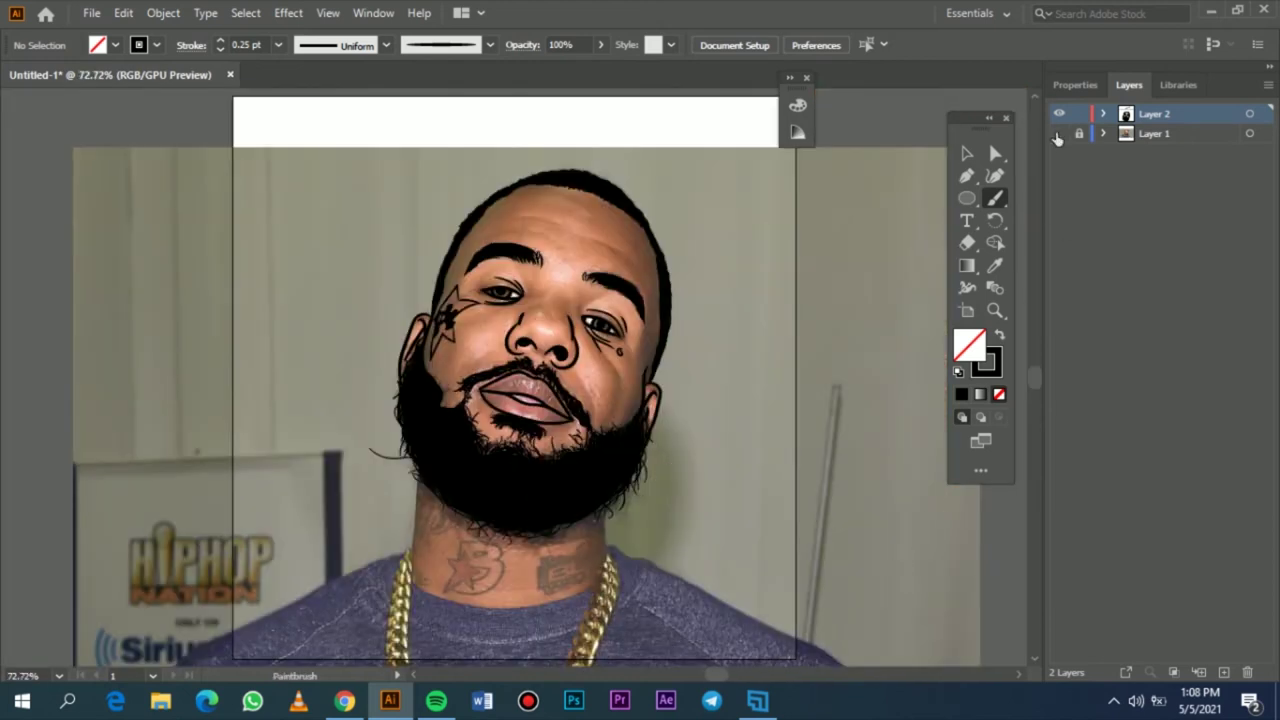
{"action": "left_click", "coordinate": [1058, 134]}
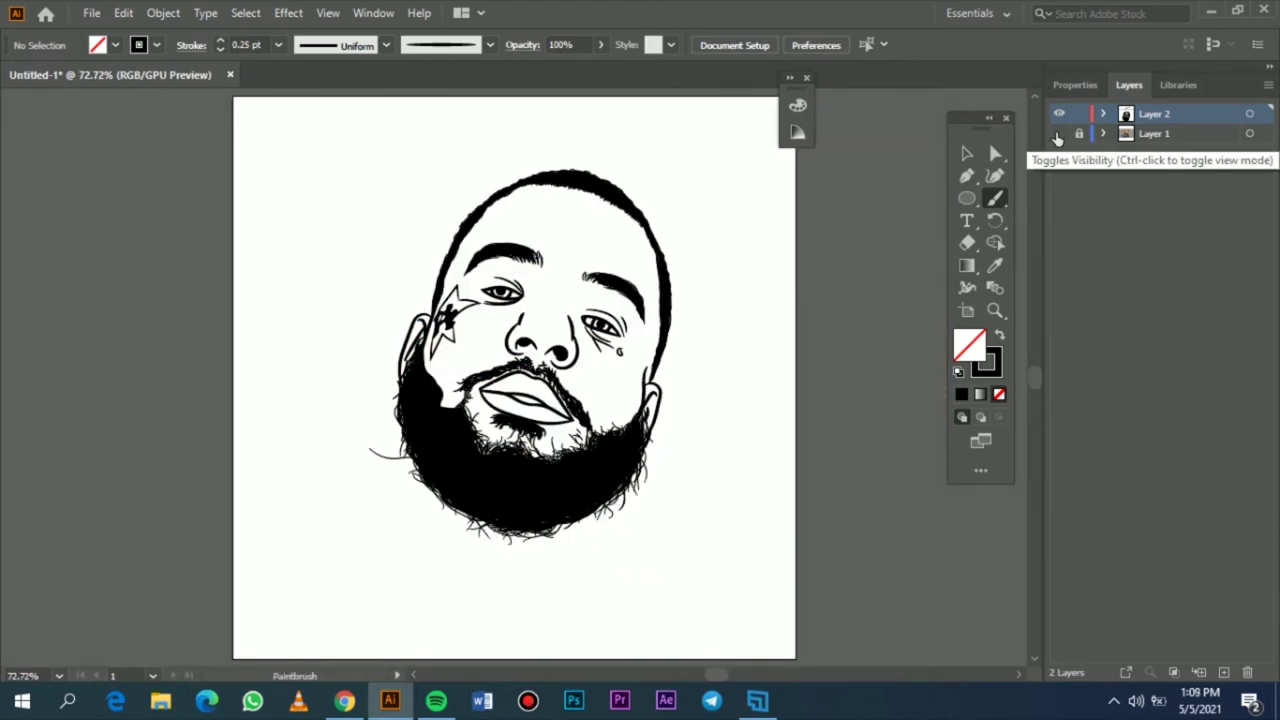
{"action": "left_click", "coordinate": [1058, 134]}
{"action": "left_click", "coordinate": [1058, 134]}
{"action": "left_click", "coordinate": [1058, 134]}
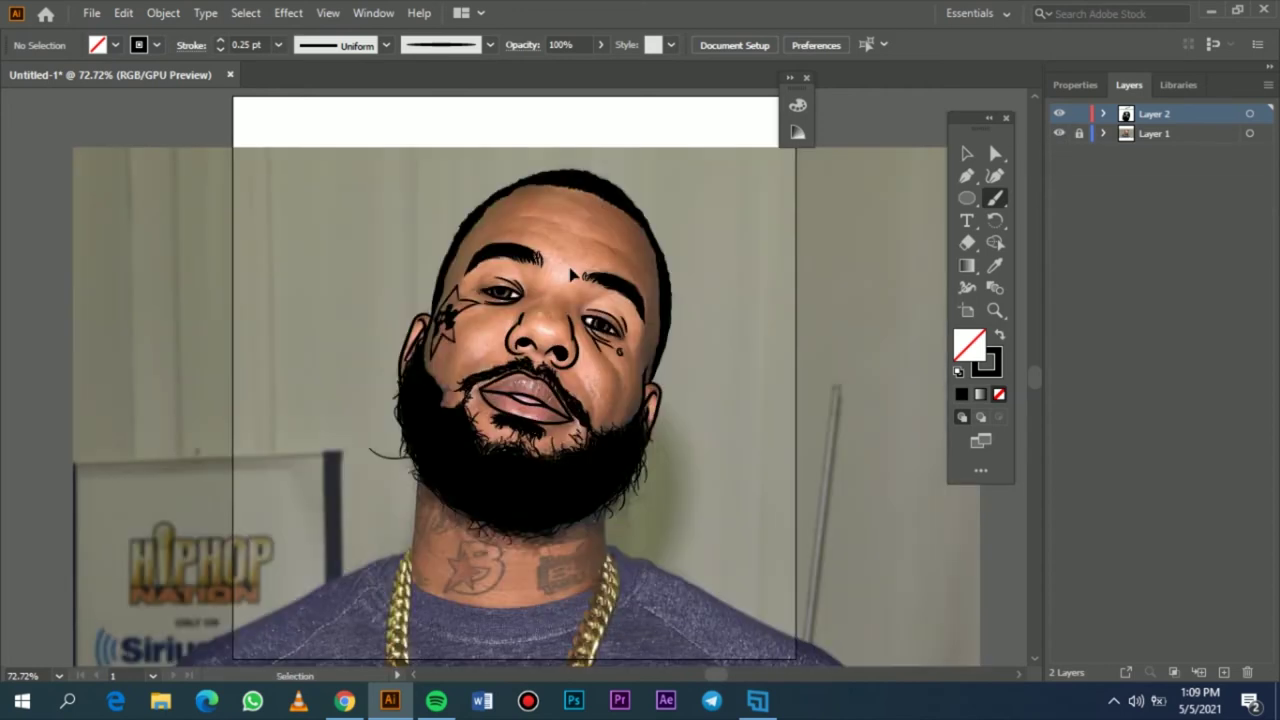
- Remove the long stray hair sticking out from the beard's left side and check without the photo layer
{"action": "left_click", "coordinate": [965, 154]}
{"action": "left_click", "coordinate": [372, 451]}
{"action": "left_click_drag", "start_coordinate": [394, 458], "coordinate": [417, 462]}
{"action": "left_click", "coordinate": [413, 515]}
{"action": "left_click", "coordinate": [1058, 134]}
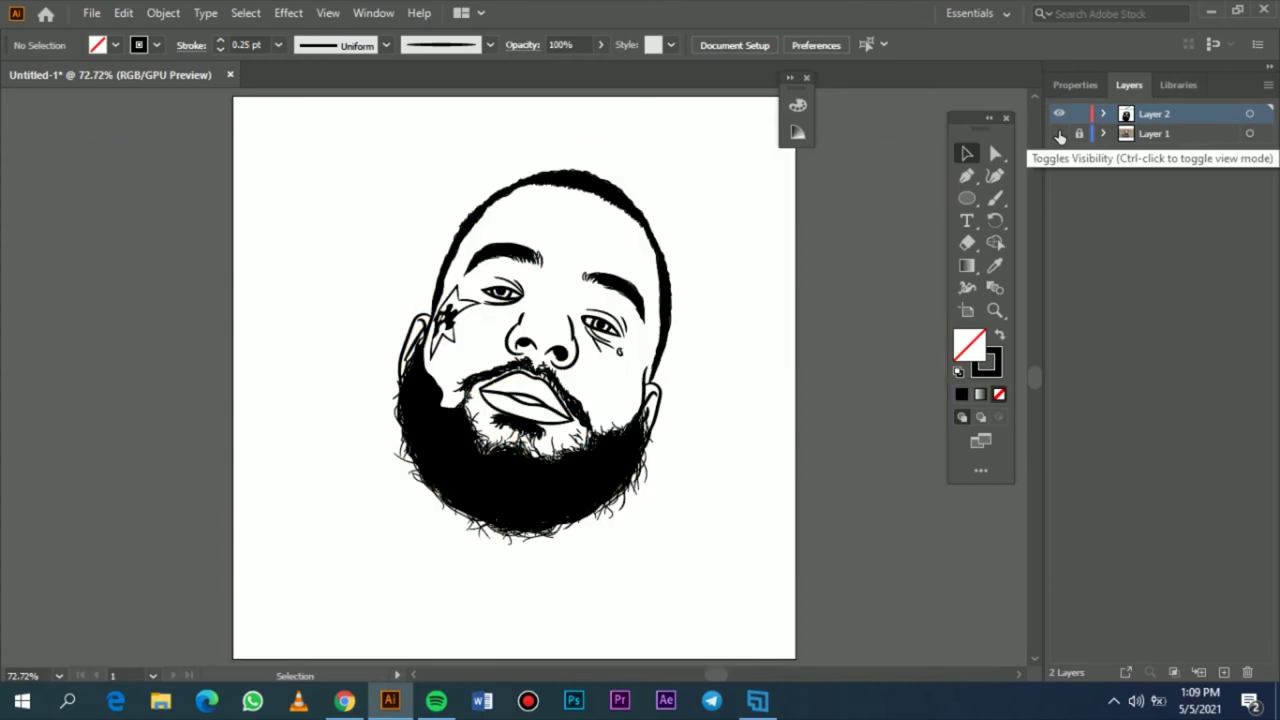
{"action": "left_click", "coordinate": [1059, 134]}
- Set the brush stroke to 0.5 pt and paint hairs along the beard's edge on the left cheek
{"action": "scroll", "coordinate": [449, 390], "scroll_direction": "up", "scroll_amount": 5}
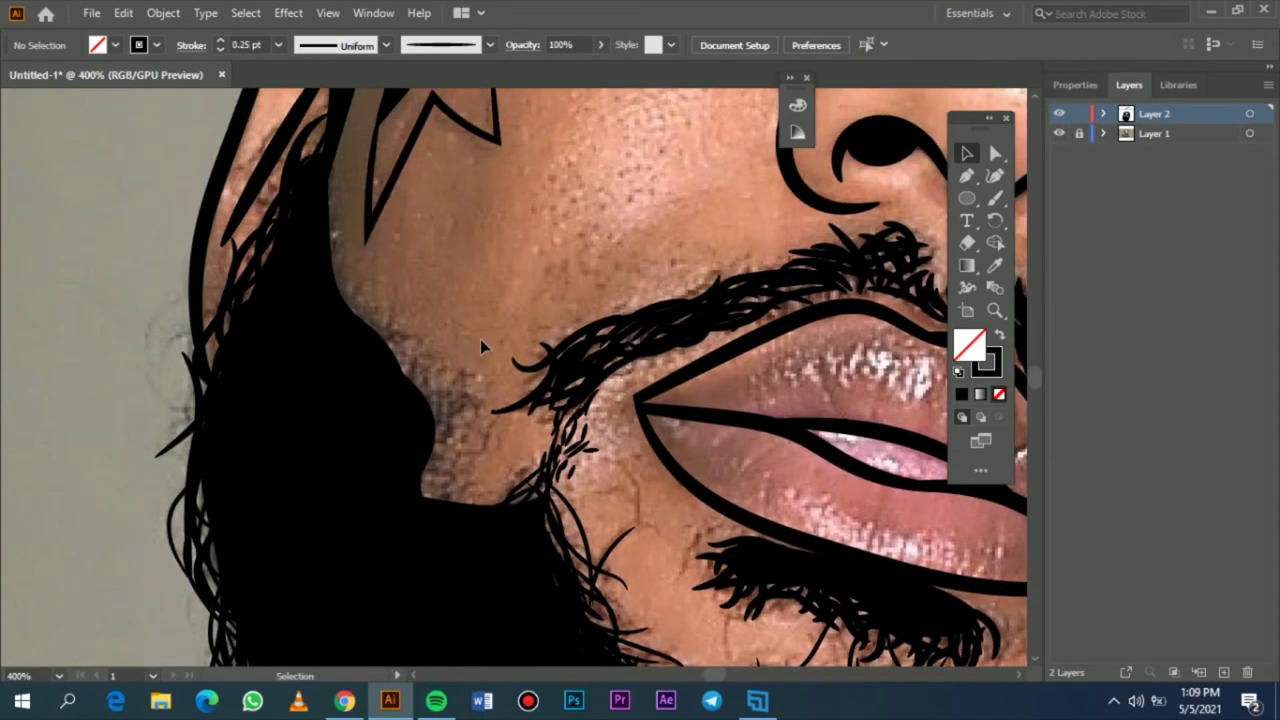
{"action": "key", "text": "b"}
{"action": "left_click", "coordinate": [279, 46]}
{"action": "left_click", "coordinate": [283, 87]}
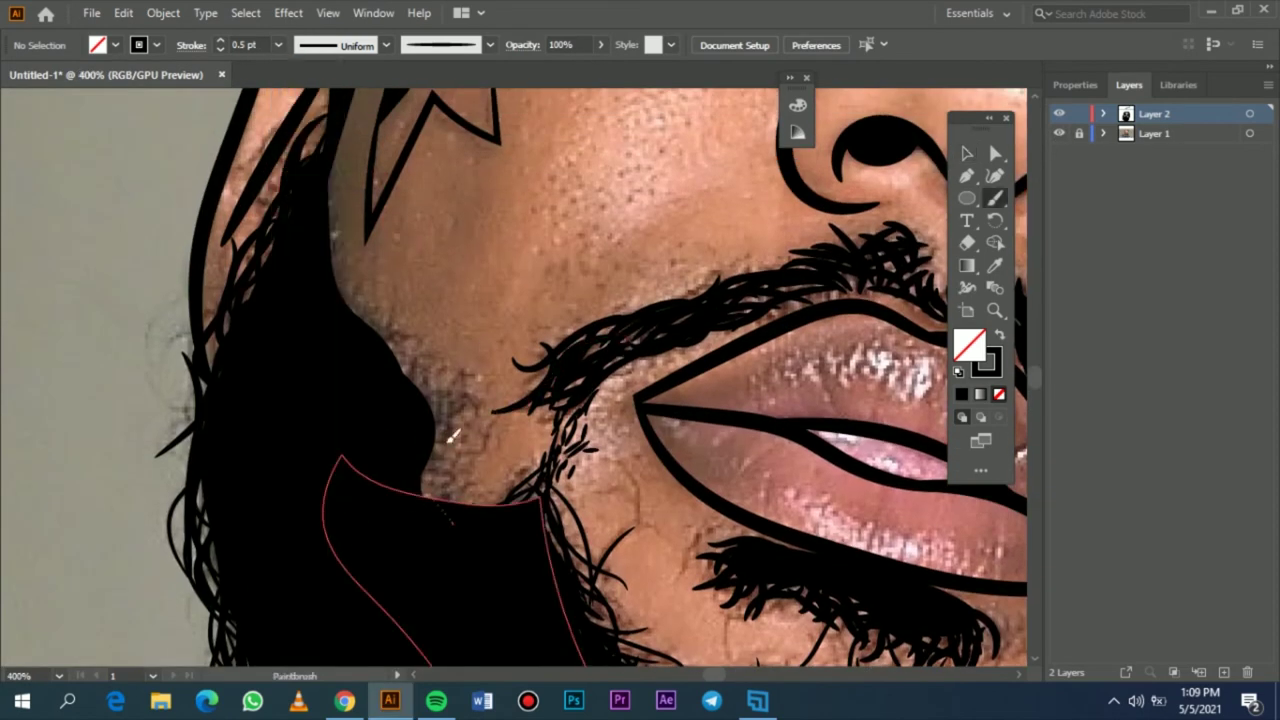
{"action": "left_click_drag", "start_coordinate": [447, 443], "coordinate": [456, 431]}
{"action": "left_click_drag", "start_coordinate": [444, 440], "coordinate": [471, 406]}
{"action": "left_click_drag", "start_coordinate": [448, 524], "coordinate": [448, 436]}
{"action": "left_click_drag", "start_coordinate": [456, 527], "coordinate": [426, 364]}
{"action": "left_click_drag", "start_coordinate": [416, 380], "coordinate": [401, 326]}
{"action": "left_click_drag", "start_coordinate": [431, 404], "coordinate": [470, 408]}
{"action": "left_click_drag", "start_coordinate": [449, 460], "coordinate": [445, 392]}
- Set the brush stroke to 0.25 pt and paint fine hairs along the beard's inner edge on the left cheek up to the sideburn
{"action": "left_click", "coordinate": [279, 46]}
{"action": "left_click", "coordinate": [283, 68]}
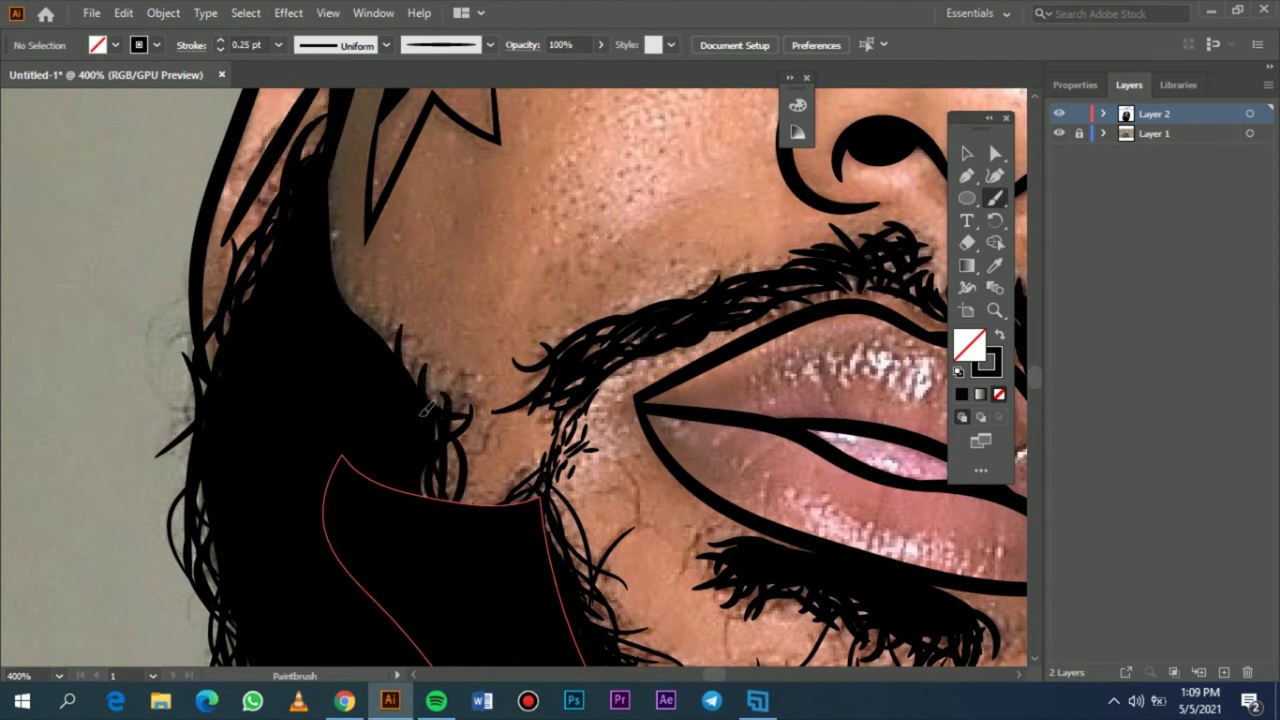
{"action": "mouse_move", "coordinate": [543, 536]}
{"action": "left_mouse_down"}
{"action": "mouse_move", "coordinate": [467, 479]}
{"action": "mouse_move", "coordinate": [452, 503]}
{"action": "mouse_move", "coordinate": [501, 474]}
{"action": "mouse_move", "coordinate": [493, 492]}
{"action": "left_mouse_up"}
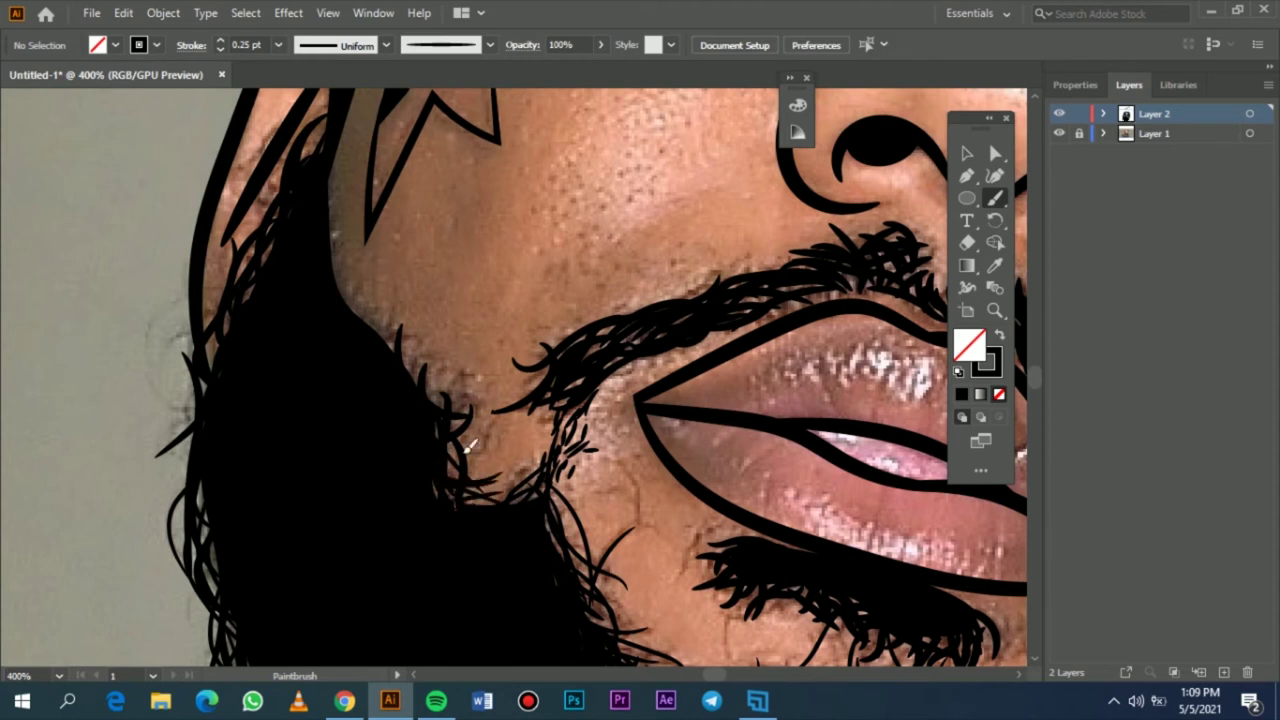
{"action": "left_click_drag", "start_coordinate": [424, 384], "coordinate": [446, 407]}
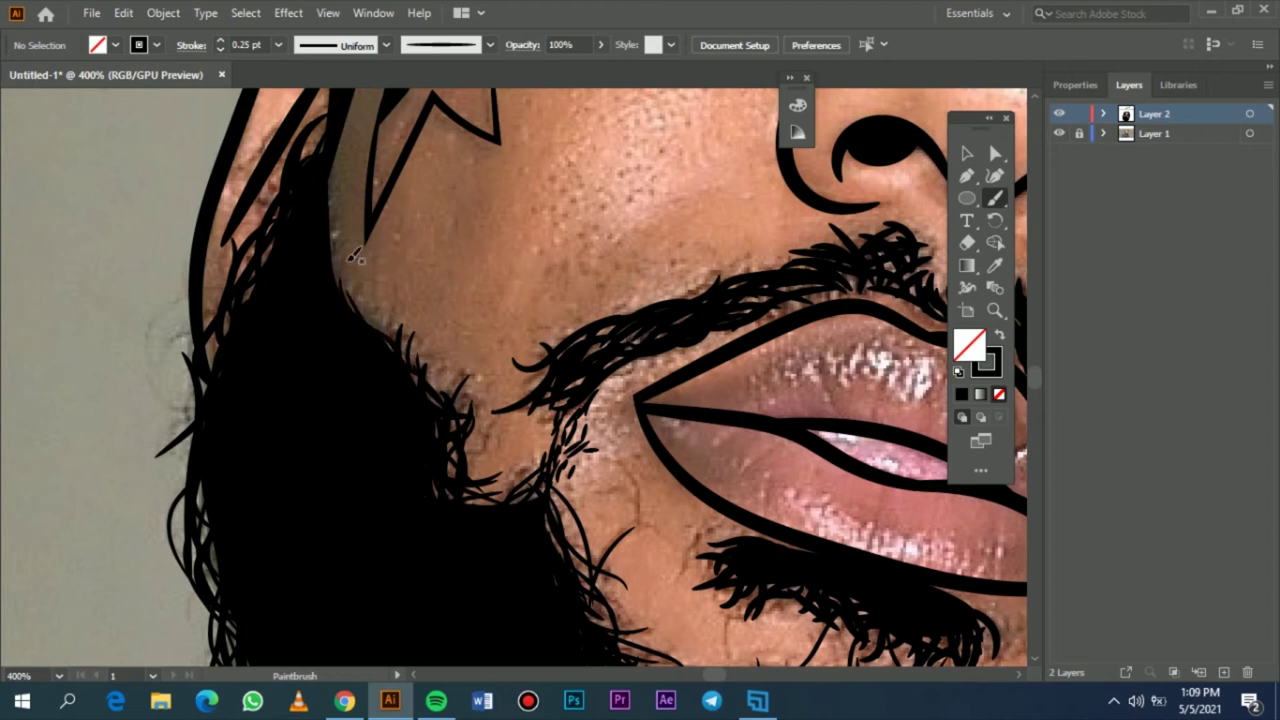
{"action": "scroll", "coordinate": [393, 472], "scroll_direction": "up", "scroll_amount": 5}
{"action": "left_click_drag", "start_coordinate": [415, 576], "coordinate": [344, 474]}
{"action": "left_click_drag", "start_coordinate": [388, 542], "coordinate": [332, 437]}
{"action": "mouse_move", "coordinate": [343, 480]}
{"action": "left_mouse_down"}
{"action": "mouse_move", "coordinate": [323, 368]}
{"action": "mouse_move", "coordinate": [334, 416]}
{"action": "mouse_move", "coordinate": [388, 498]}
{"action": "left_mouse_up"}
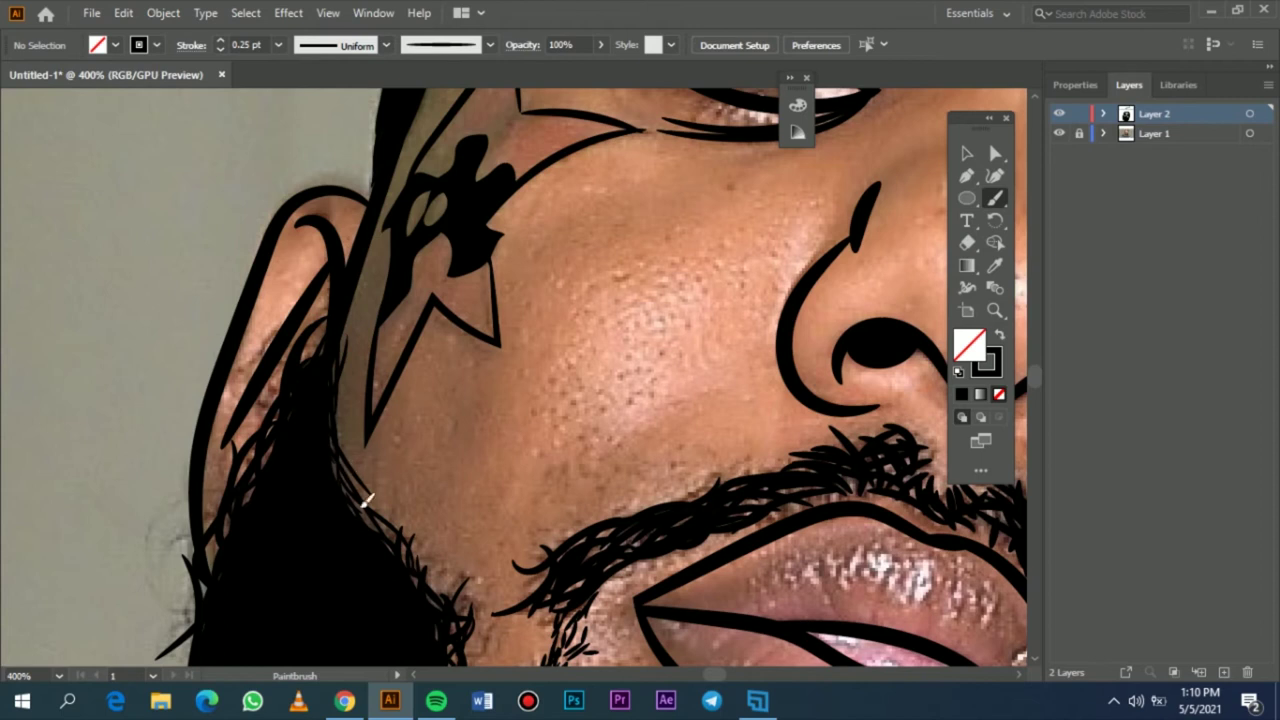
- Examine the whole portrait by comparing the line art with the photo layer hidden and shown
{"action": "key", "text": "ctrl+0"}
{"action": "left_click", "coordinate": [1060, 133]}
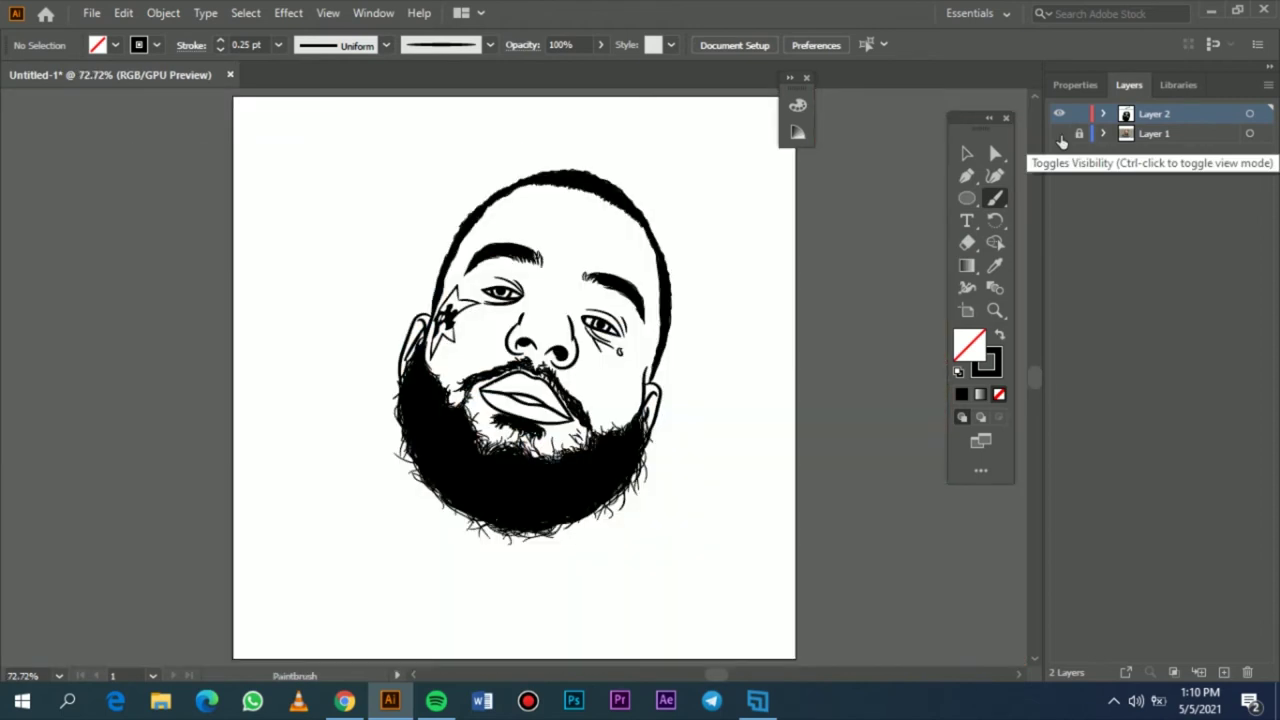
{"action": "left_click", "coordinate": [1060, 133]}
{"action": "left_click", "coordinate": [1060, 133]}
{"action": "left_click", "coordinate": [1060, 133]}
{"action": "left_click", "coordinate": [1060, 133]}
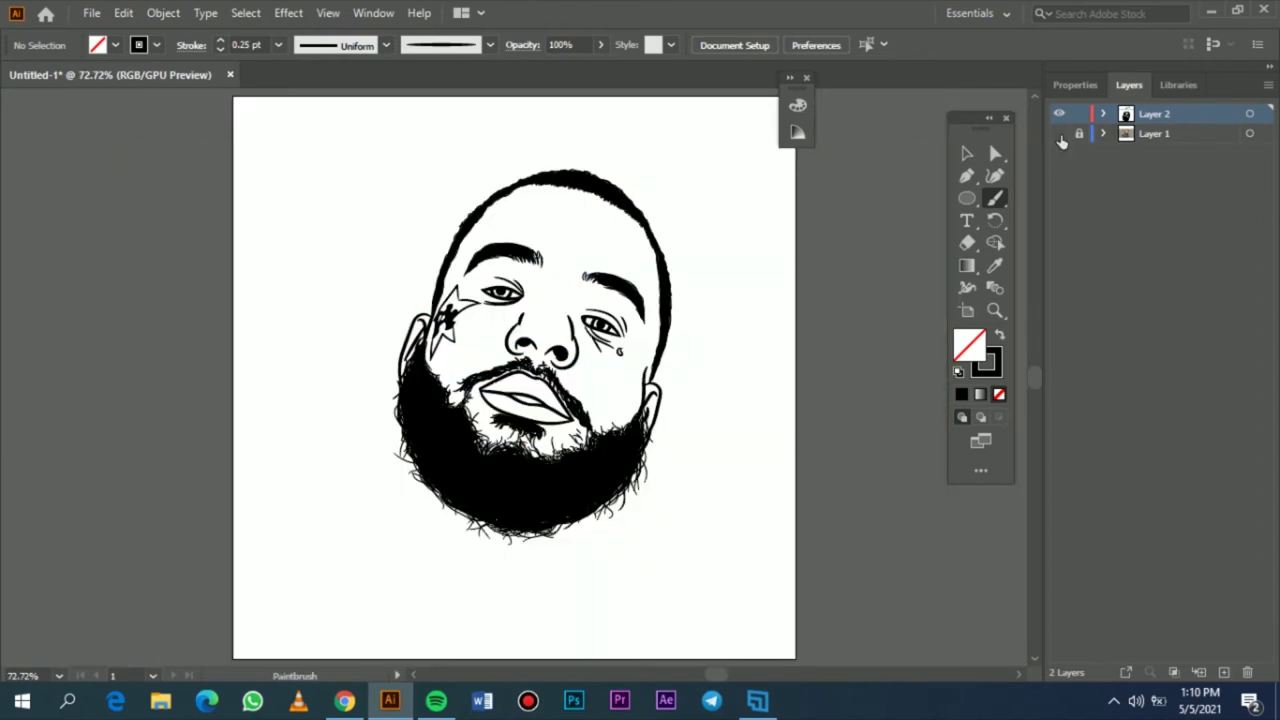
{"action": "left_click", "coordinate": [1060, 133]}
{"action": "left_click", "coordinate": [1060, 133]}
{"action": "left_click", "coordinate": [1060, 133]}
{"action": "left_click", "coordinate": [1060, 133]}
{"action": "left_click", "coordinate": [1060, 133]}
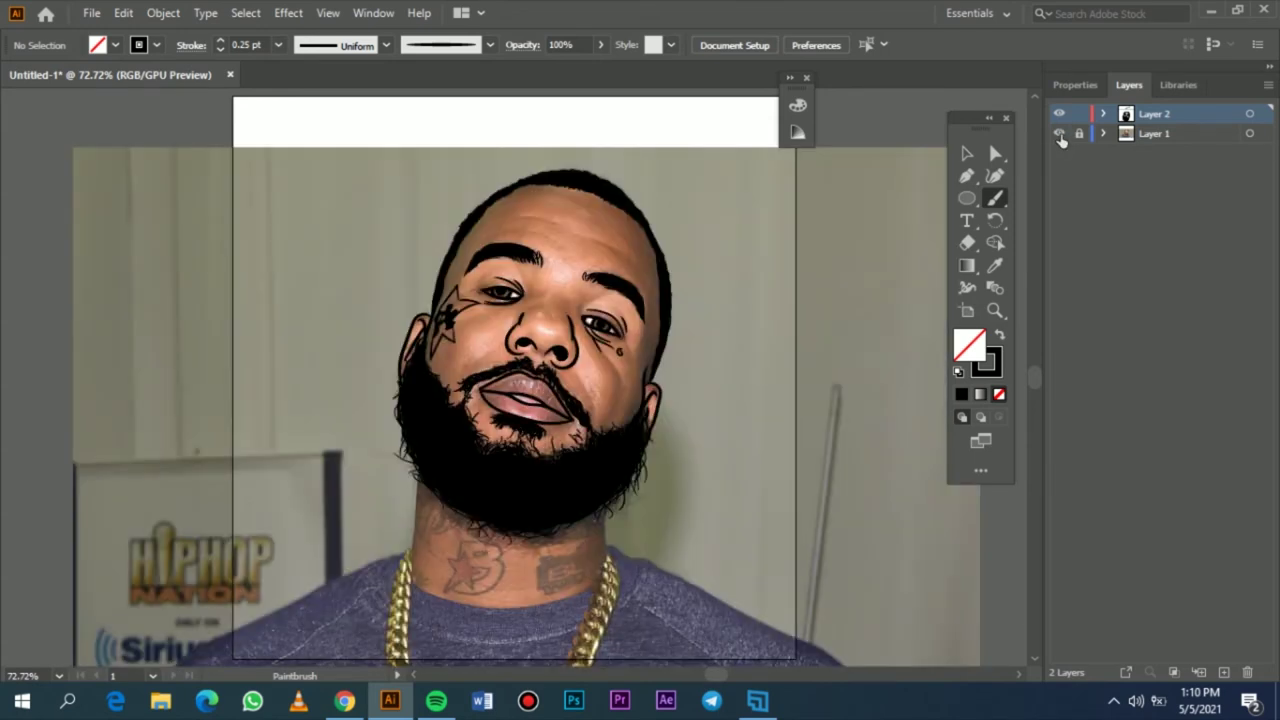
- Hide the photo layer, select the portrait artwork and expand its appearance into editable shapes
{"action": "left_click", "coordinate": [966, 155]}
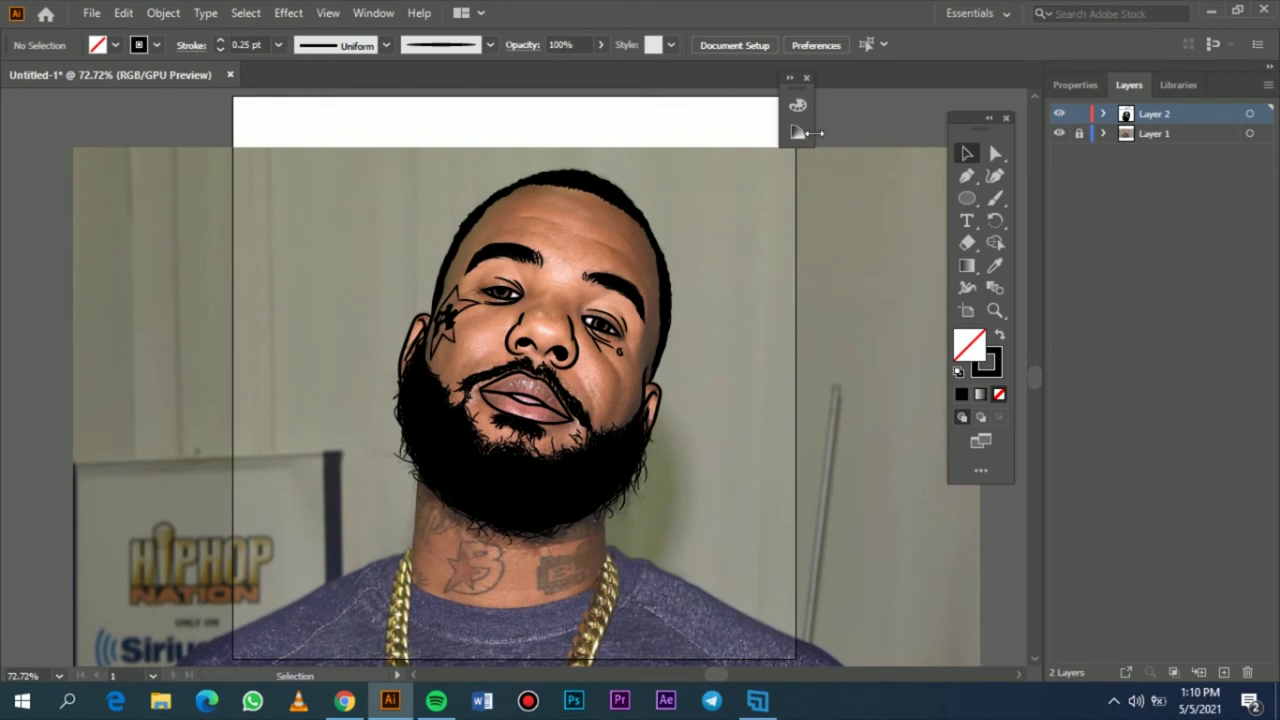
{"action": "left_click", "coordinate": [1059, 134]}
{"action": "left_click_drag", "start_coordinate": [447, 286], "coordinate": [740, 598]}
{"action": "left_click", "coordinate": [163, 14]}
{"action": "left_click", "coordinate": [210, 250]}
{"action": "left_click", "coordinate": [868, 210]}
- Select the entire line art and combine it with the Pathfinder Merge operation
{"action": "left_click_drag", "start_coordinate": [709, 162], "coordinate": [357, 549]}
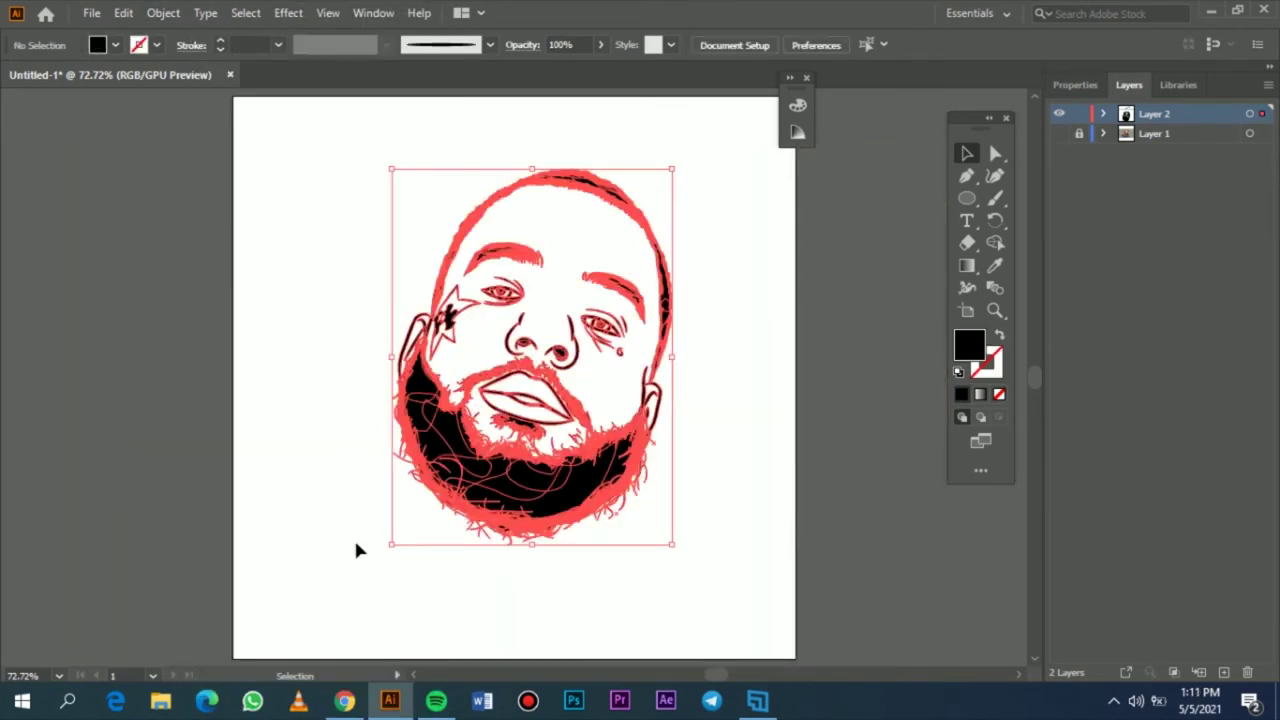
{"action": "left_click", "coordinate": [1076, 85]}
{"action": "left_click", "coordinate": [1254, 548]}
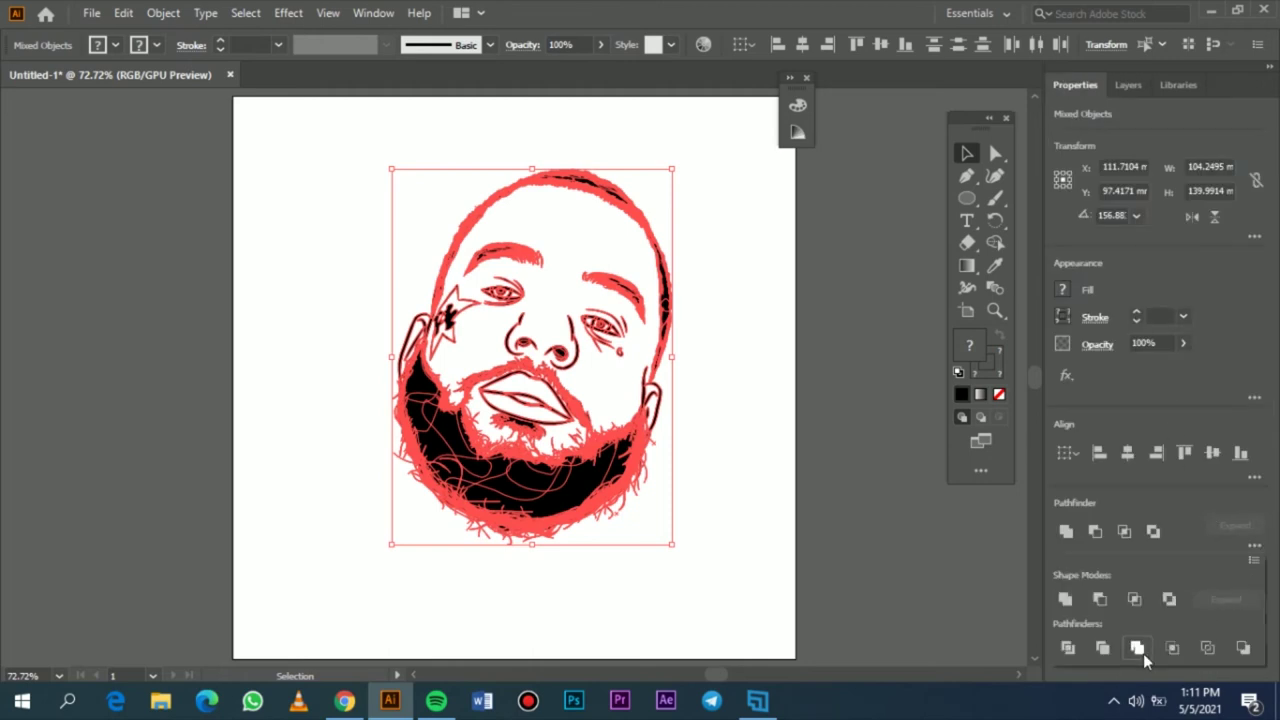
{"action": "left_click", "coordinate": [1139, 649]}
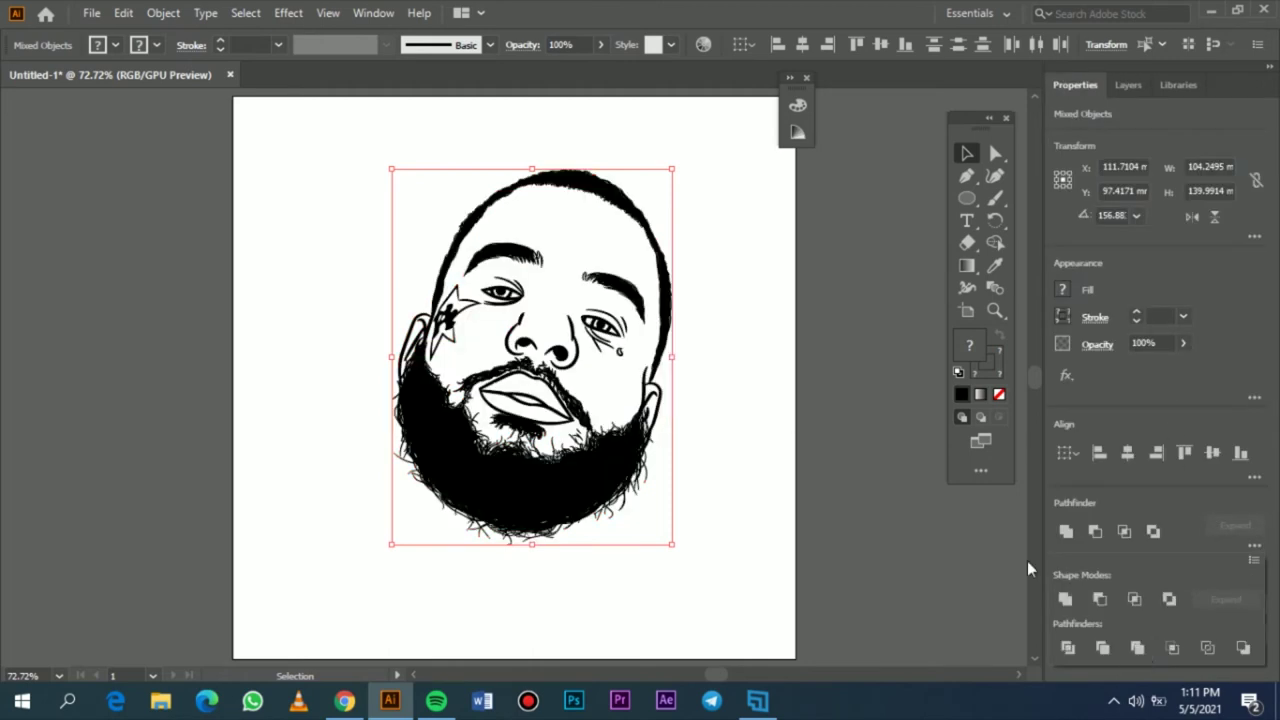
{"action": "left_click", "coordinate": [612, 464]}
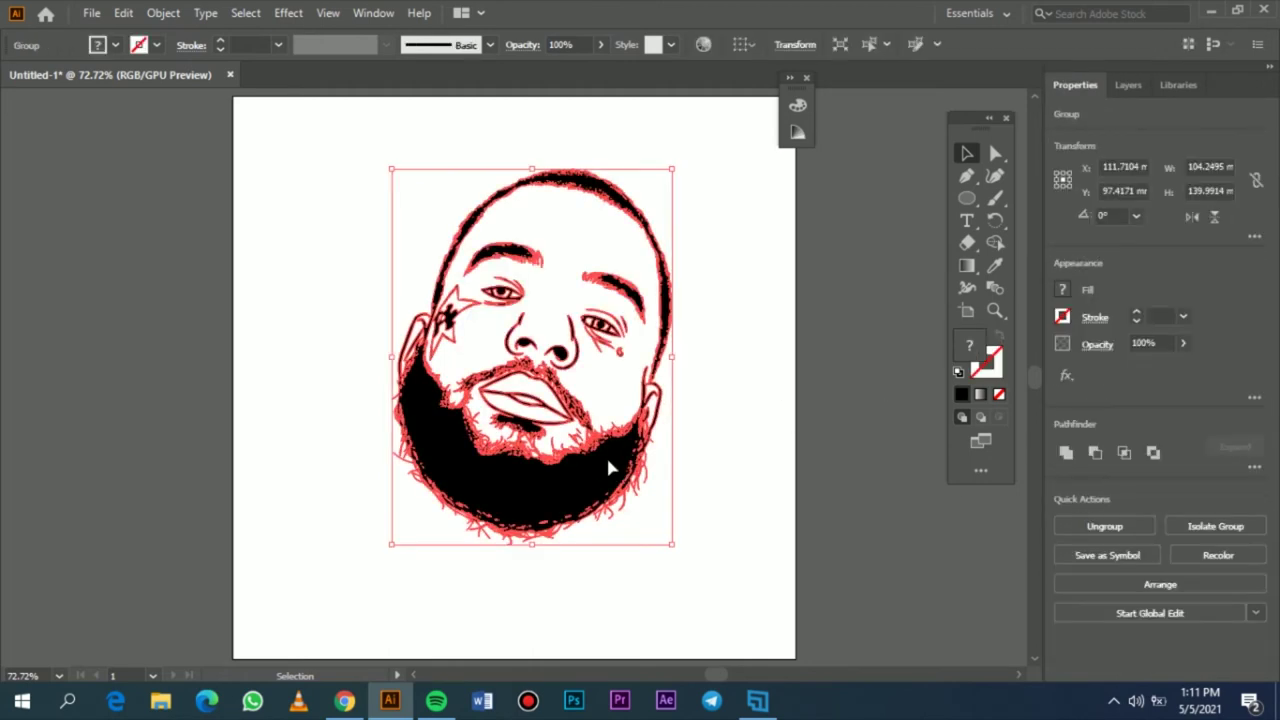
{"action": "left_click", "coordinate": [717, 343]}
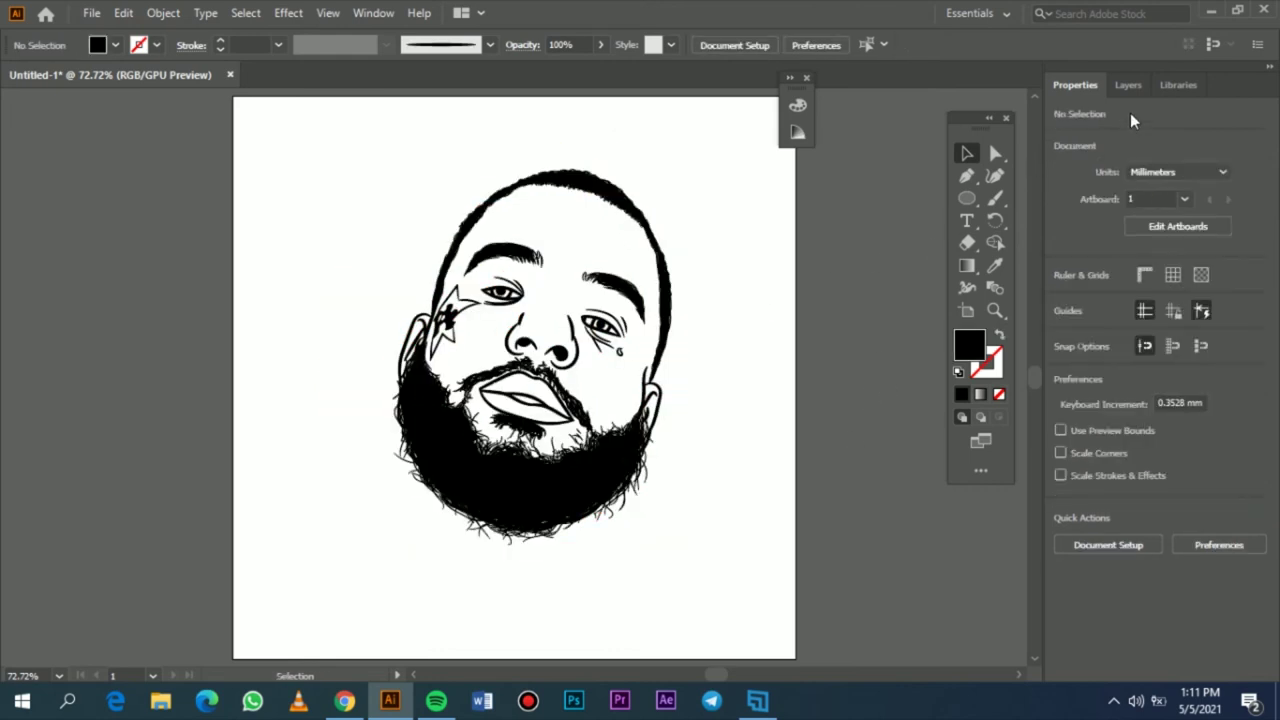
- Duplicate Layer 2, undo the extra layer step and lock the copy above the original
{"action": "left_click", "coordinate": [1128, 86]}
{"action": "left_click_drag", "start_coordinate": [1171, 117], "coordinate": [1225, 674]}
{"action": "left_click", "coordinate": [1225, 674]}
{"action": "key", "text": "ctrl+z"}
{"action": "left_click", "coordinate": [1079, 114]}
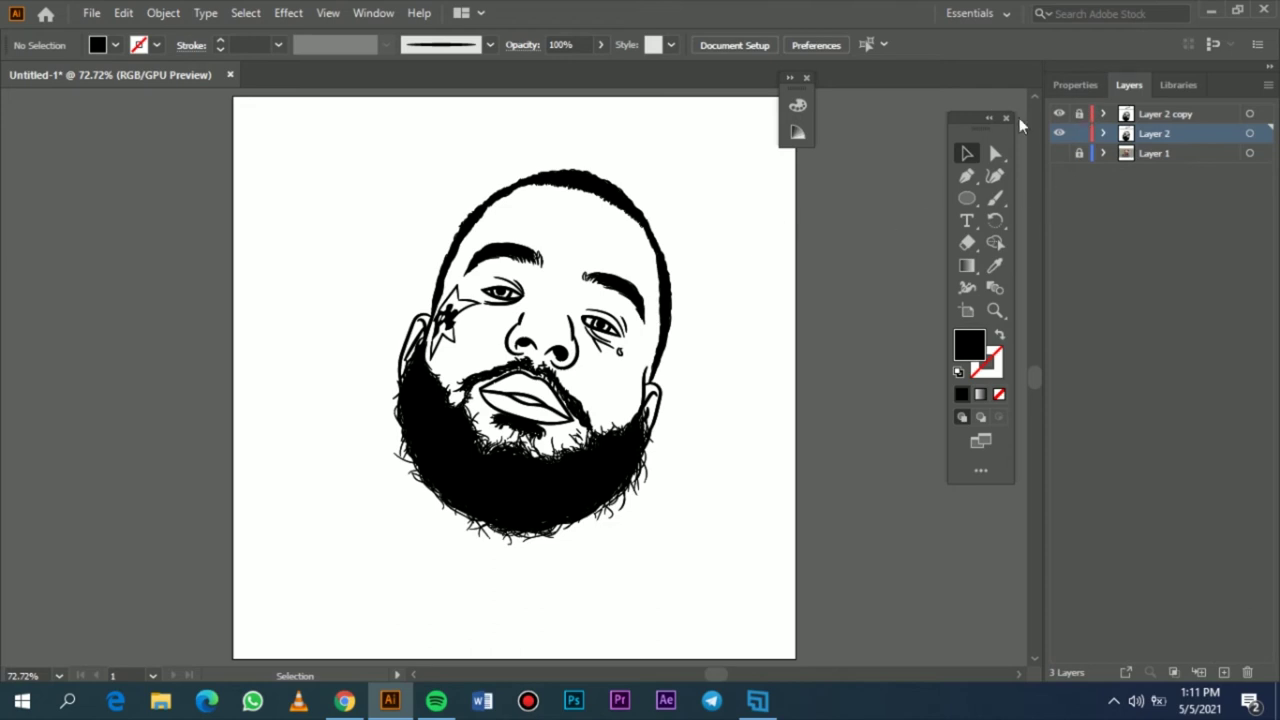
- Show the photo layer for reference and choose a reddish-brown fill colour for the skin
{"action": "left_click", "coordinate": [1059, 153]}
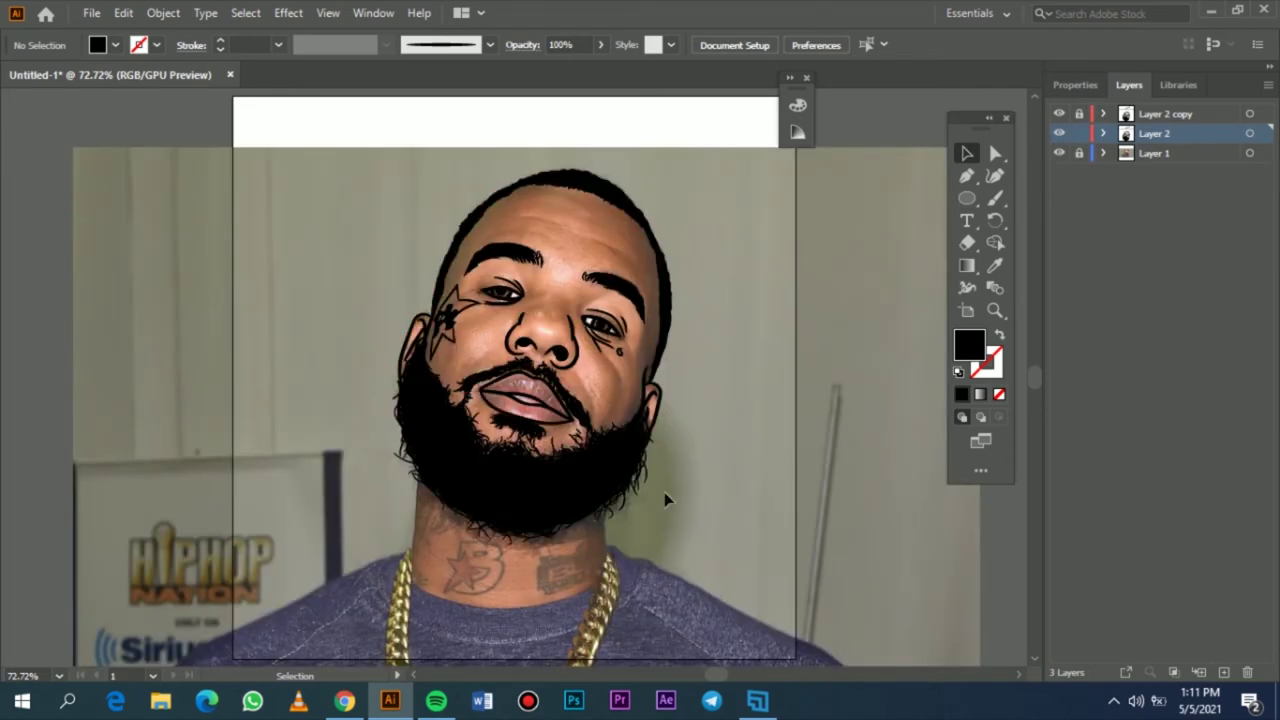
{"action": "double_click", "coordinate": [972, 354]}
{"action": "left_click_drag", "start_coordinate": [977, 275], "coordinate": [980, 328]}
{"action": "left_click_drag", "start_coordinate": [882, 199], "coordinate": [887, 190]}
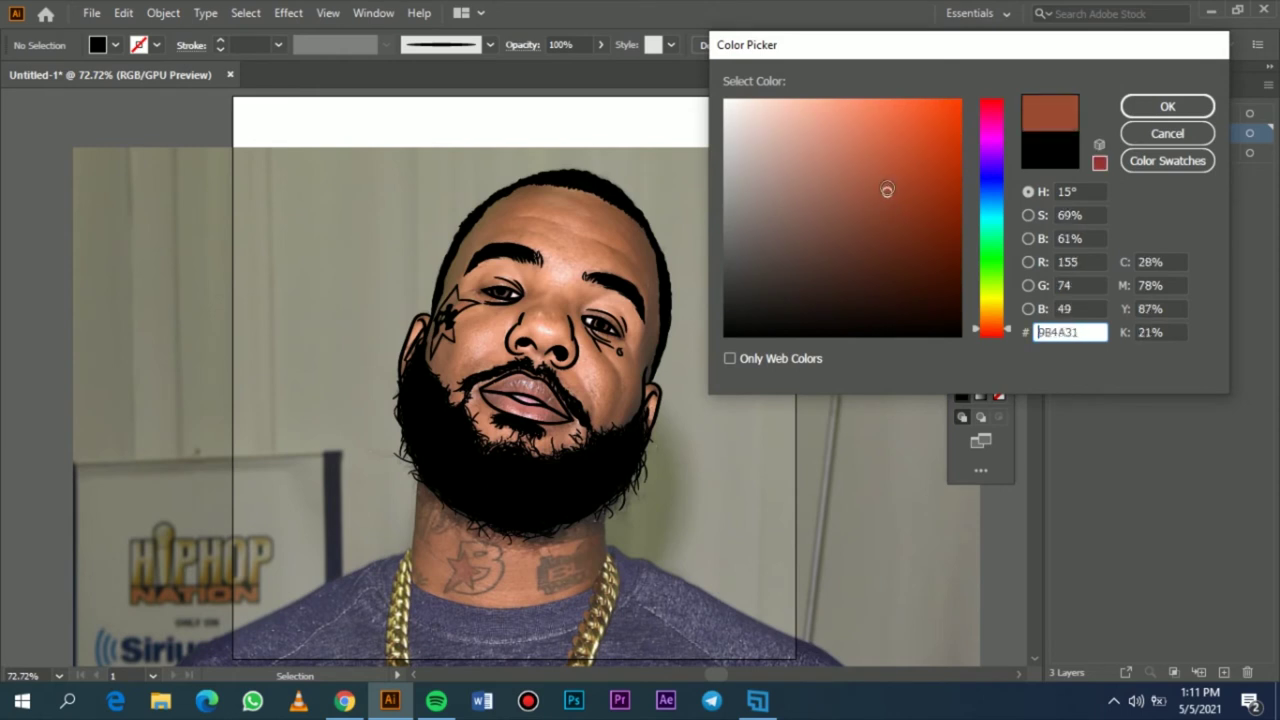
{"action": "left_click_drag", "start_coordinate": [1009, 329], "coordinate": [1009, 332]}
{"action": "left_click", "coordinate": [1167, 106]}
- Hide the photo layer and draw a reddish-brown square on Layer 2 that covers the whole head behind the line art
{"action": "right_click", "coordinate": [966, 198]}
{"action": "left_click", "coordinate": [1040, 197]}
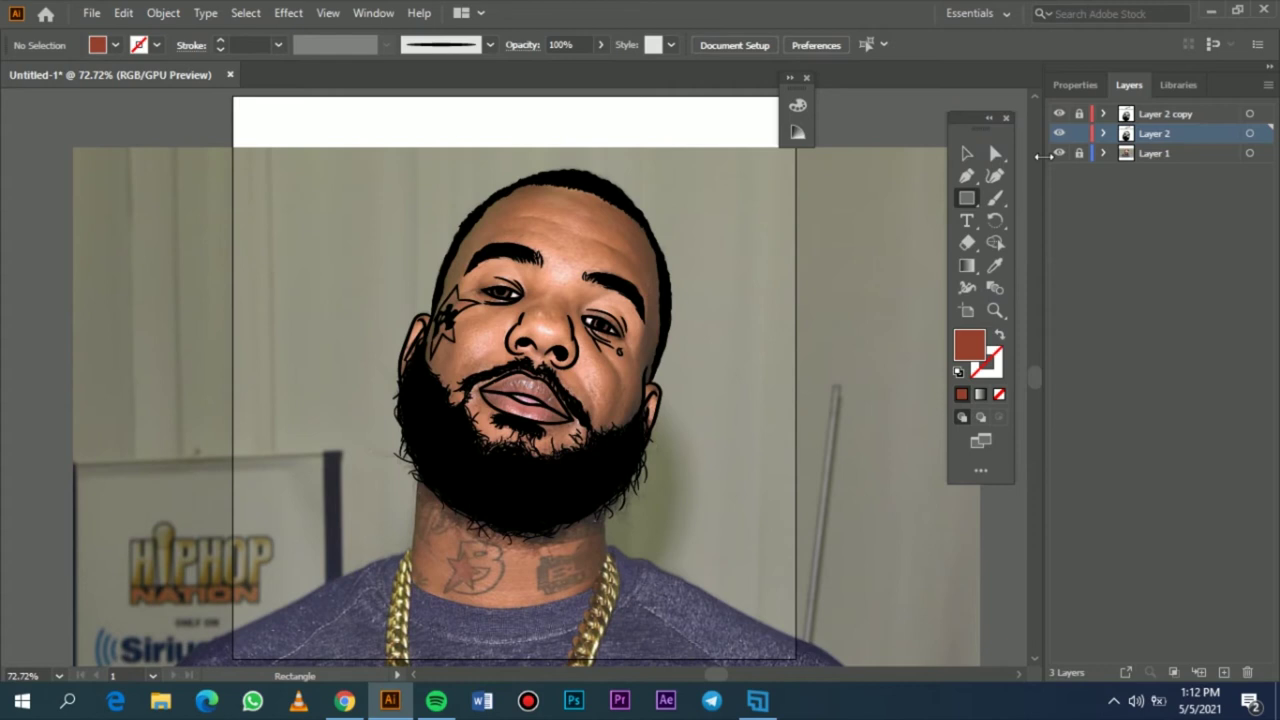
{"action": "left_click", "coordinate": [1059, 153]}
{"action": "left_click_drag", "start_coordinate": [320, 150], "coordinate": [775, 604]}
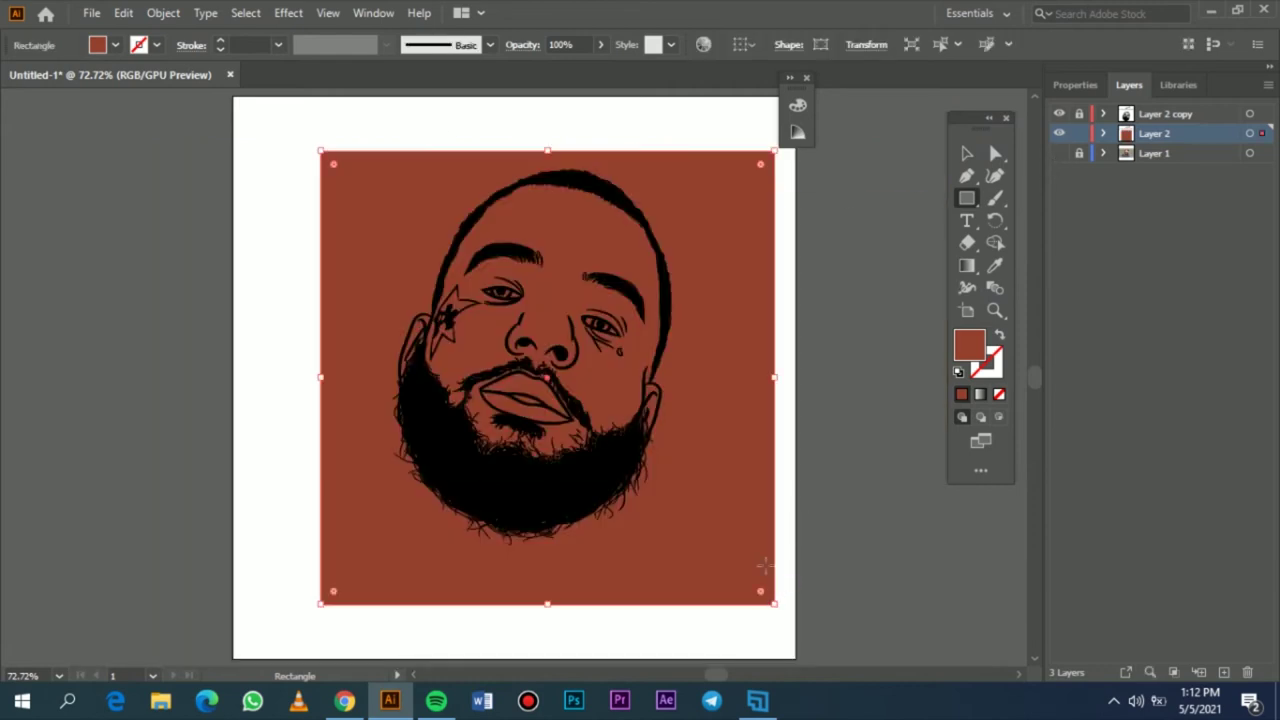
- Refine the square's fill colour to brown #8C4628 and deselect the square
{"action": "double_click", "coordinate": [972, 350]}
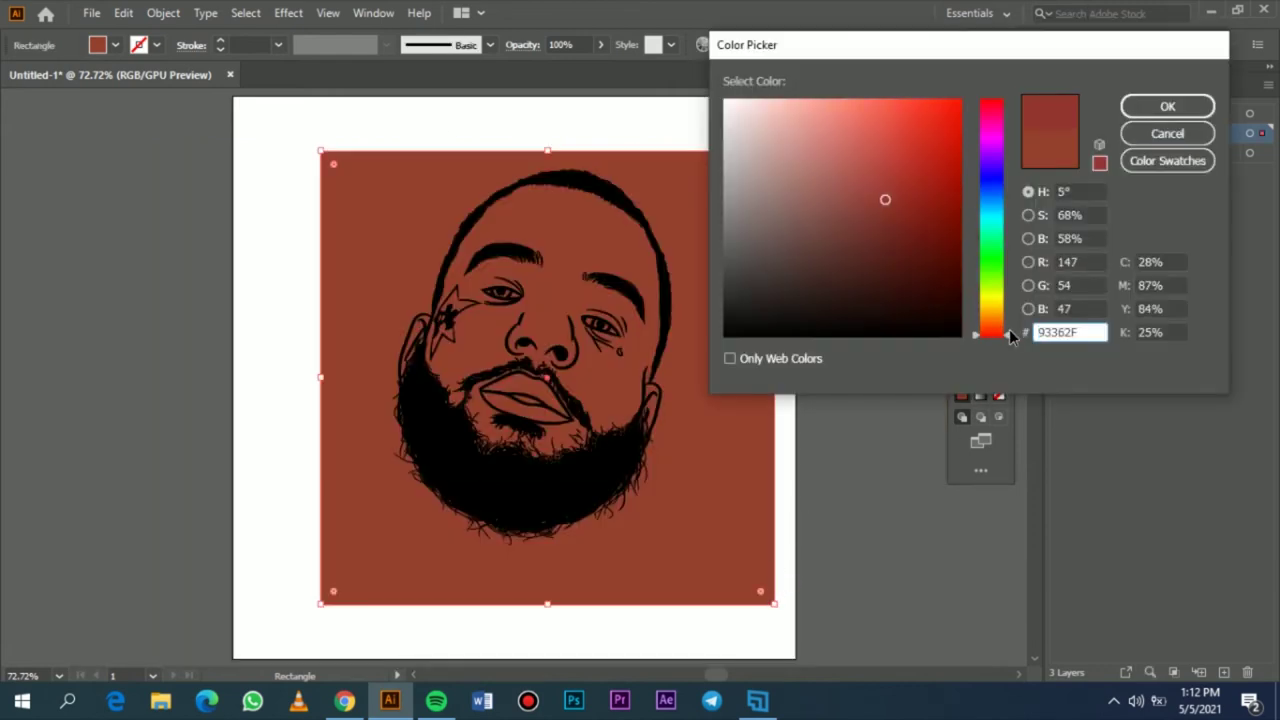
{"action": "left_click_drag", "start_coordinate": [1010, 337], "coordinate": [1010, 331]}
{"action": "left_click", "coordinate": [1142, 110]}
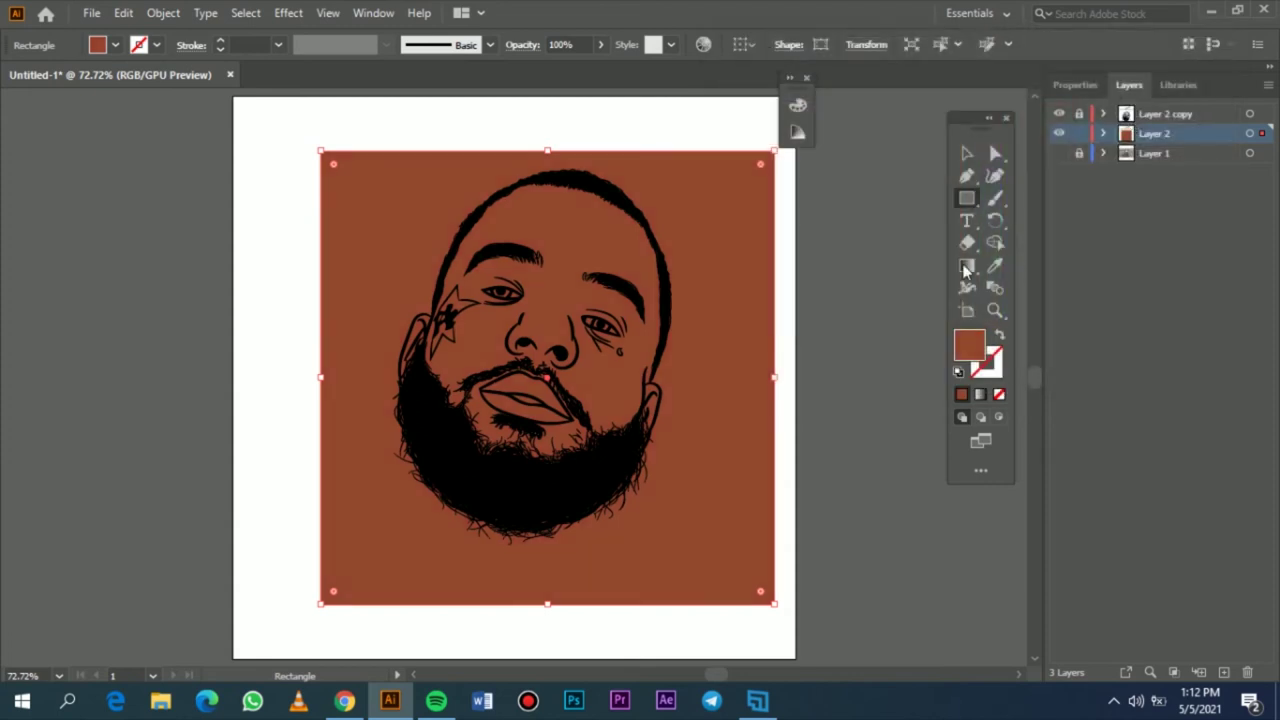
{"action": "double_click", "coordinate": [969, 346]}
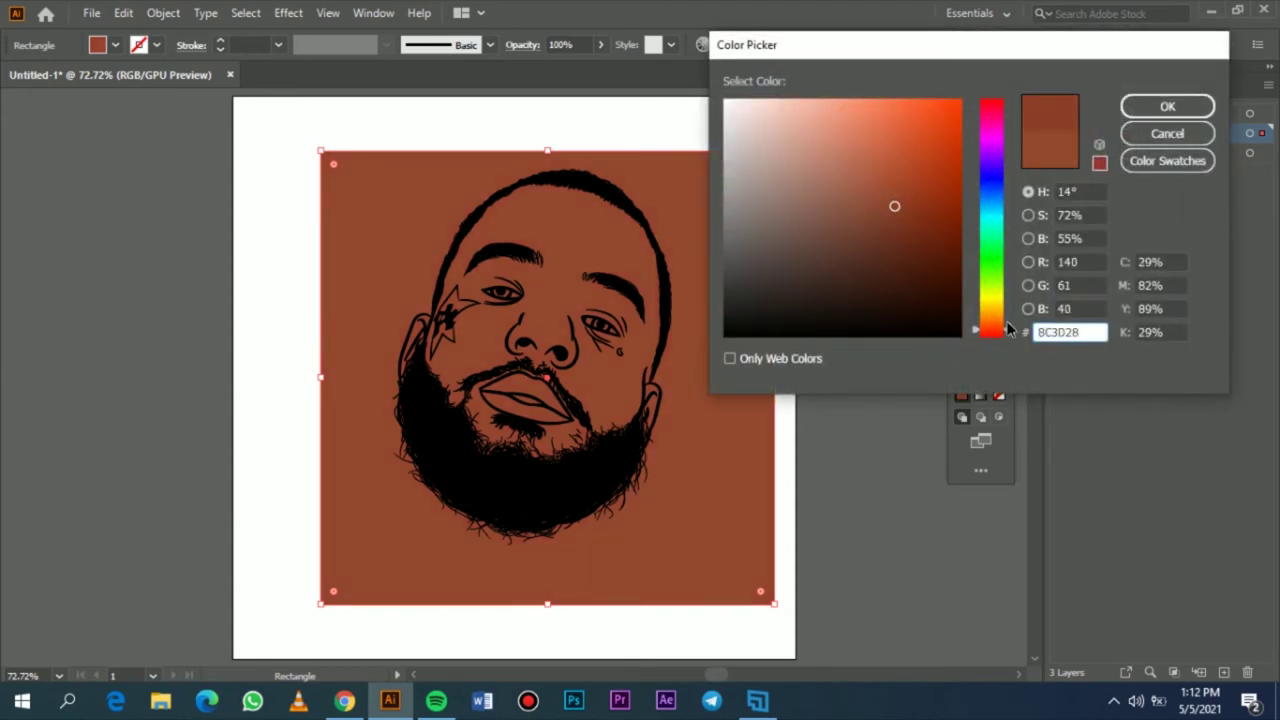
{"action": "left_click", "coordinate": [1167, 106]}
{"action": "left_click", "coordinate": [966, 153]}
{"action": "left_click", "coordinate": [884, 258]}
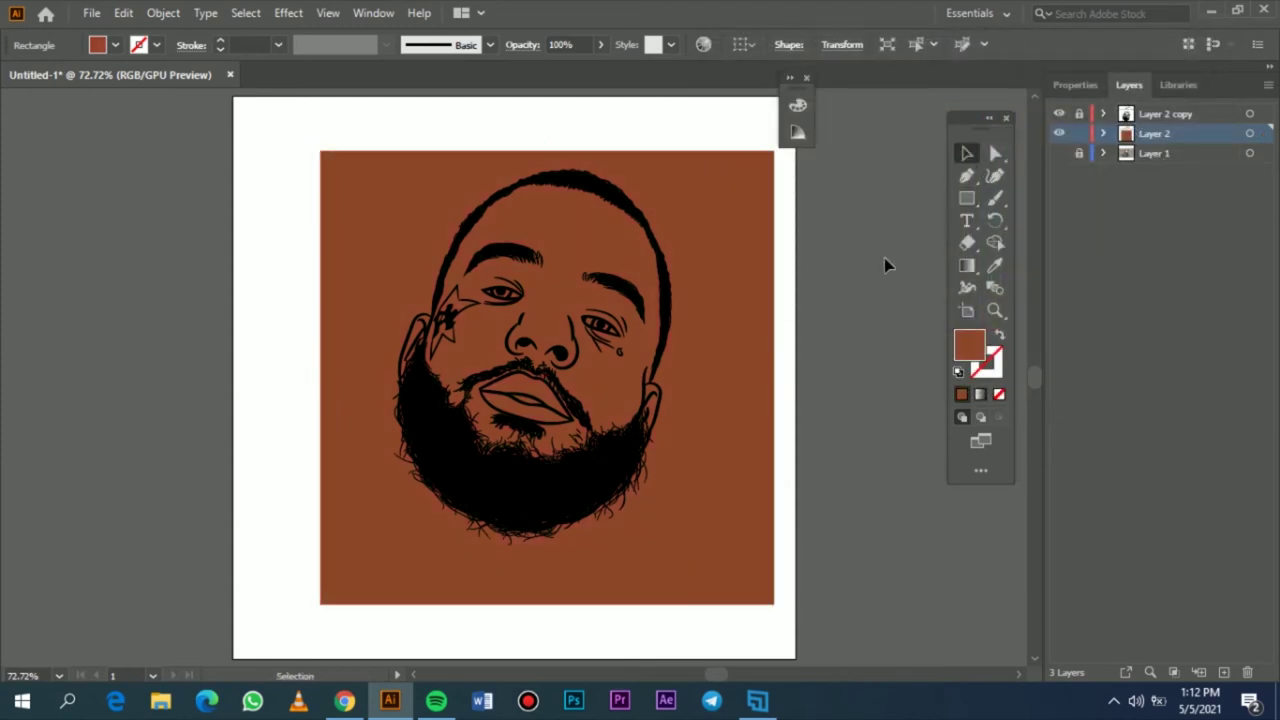
- Open the fill colour for editing with nothing selected
{"action": "right_click", "coordinate": [743, 325]}
{"action": "left_click", "coordinate": [969, 346]}
{"action": "double_click", "coordinate": [969, 346]}
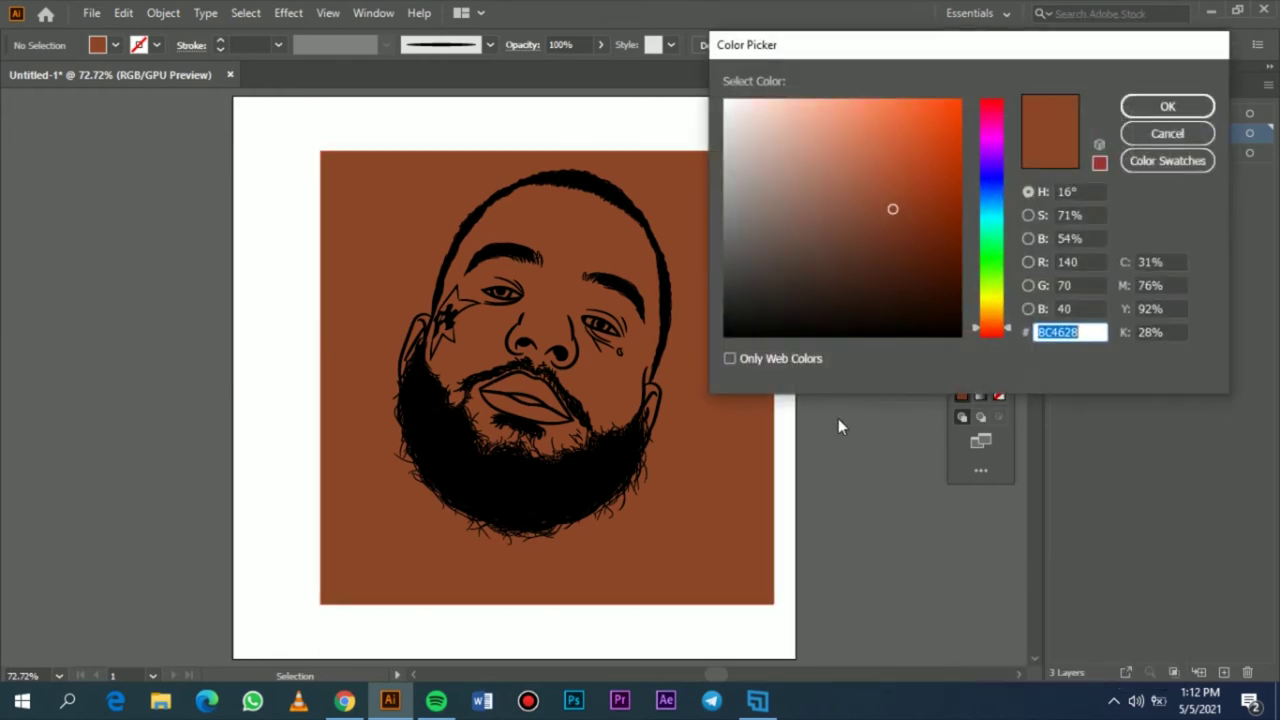
- Change the background rectangle's fill to a redder brown, #893C28
{"action": "left_click", "coordinate": [745, 345]}
{"action": "double_click", "coordinate": [966, 347]}
{"action": "left_click_drag", "start_coordinate": [1008, 328], "coordinate": [1012, 330]}
{"action": "key", "text": "Escape"}
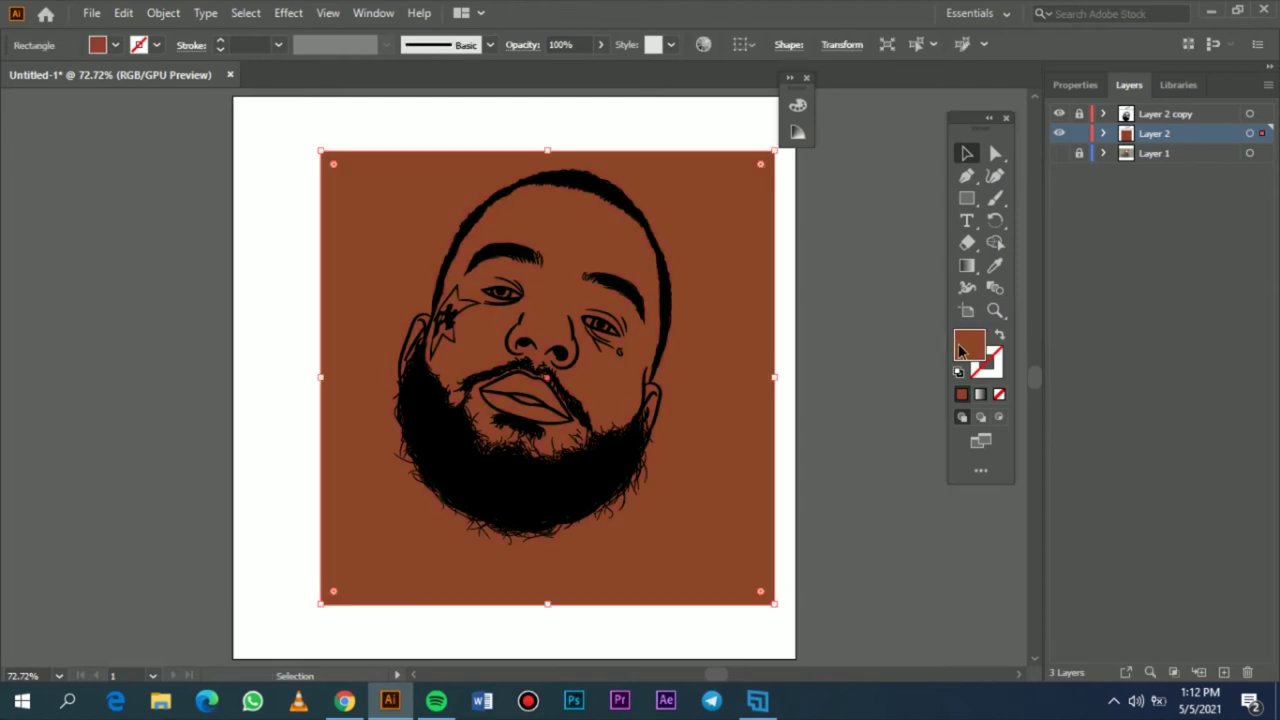
{"action": "double_click", "coordinate": [962, 347]}
{"action": "left_click_drag", "start_coordinate": [1007, 333], "coordinate": [1010, 334]}
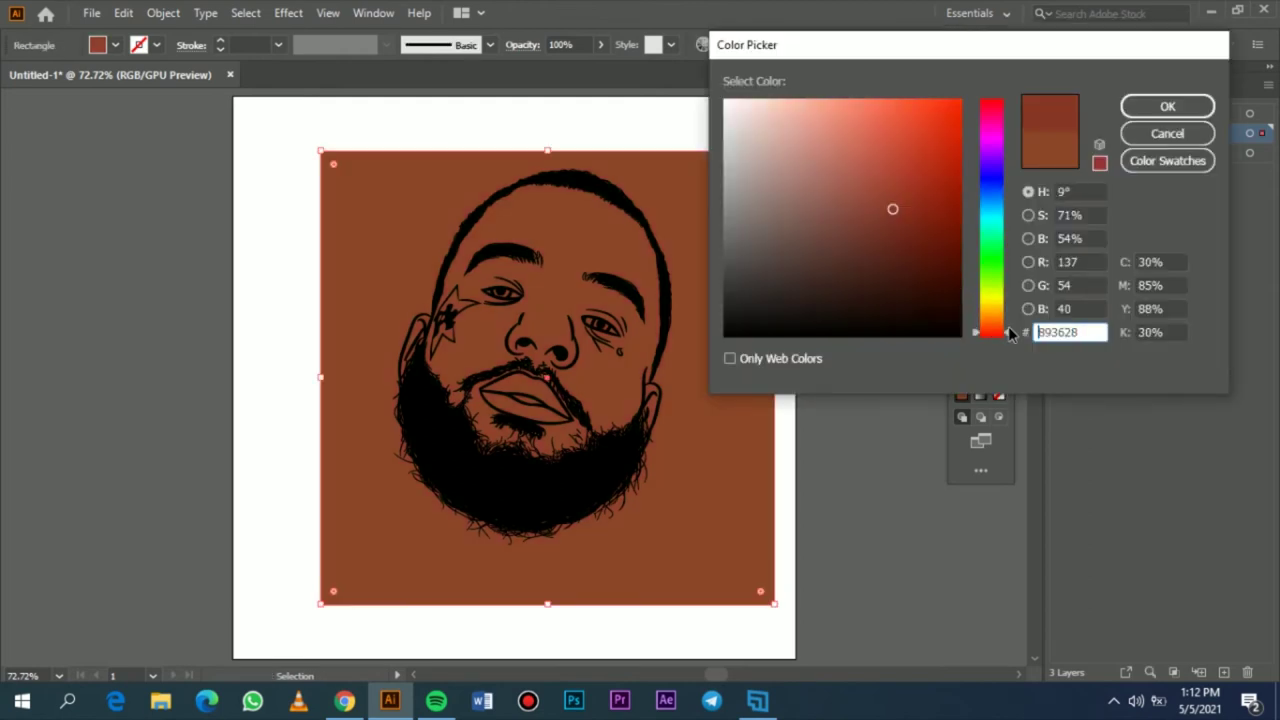
{"action": "left_click", "coordinate": [1164, 108]}
{"action": "left_click", "coordinate": [879, 222]}
{"action": "left_click", "coordinate": [742, 222]}
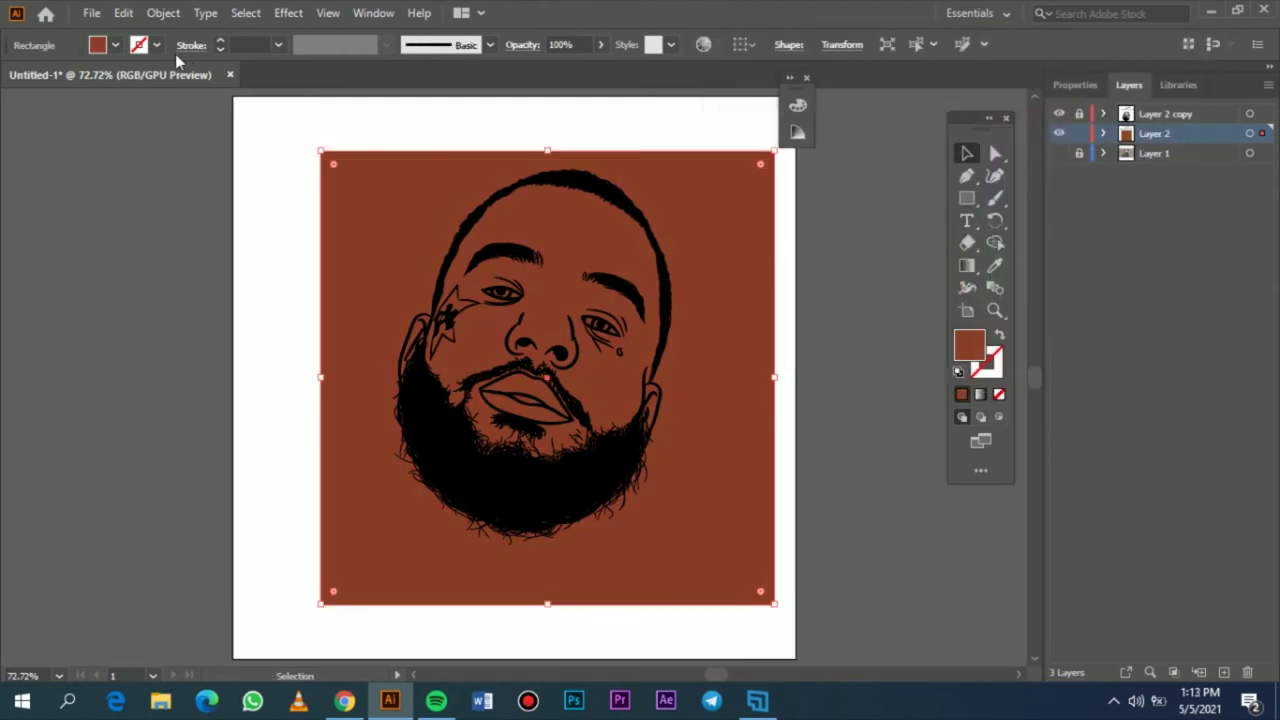
- Send the brown rectangle to the back, behind the black portrait line art
{"action": "right_click", "coordinate": [711, 192]}
{"action": "mouse_move", "coordinate": [793, 504]}
{"action": "left_click", "coordinate": [977, 566]}
- Select the rectangle together with the line art, apply Pathfinder Merge, and return to the layer list
{"action": "left_click_drag", "start_coordinate": [275, 119], "coordinate": [841, 611]}
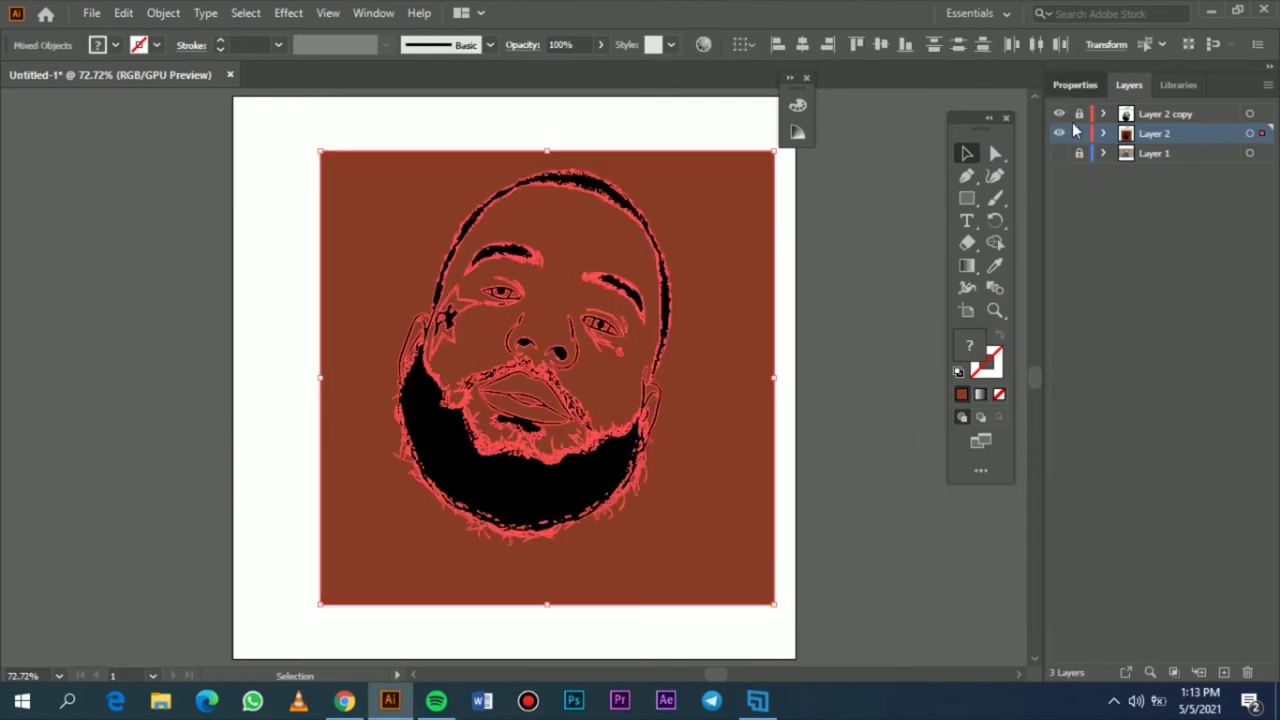
{"action": "left_click", "coordinate": [1075, 86]}
{"action": "left_click", "coordinate": [1254, 546]}
{"action": "left_click", "coordinate": [915, 509]}
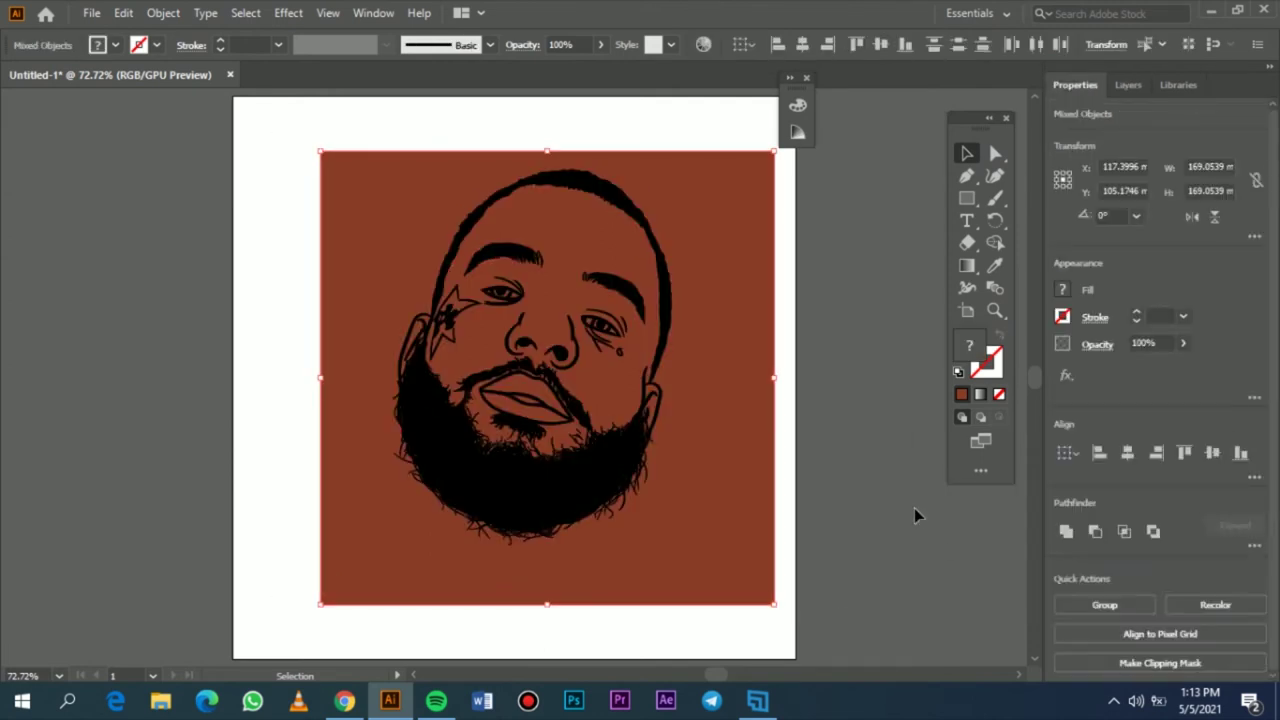
{"action": "left_click", "coordinate": [1128, 85]}
{"action": "left_click", "coordinate": [1059, 114]}
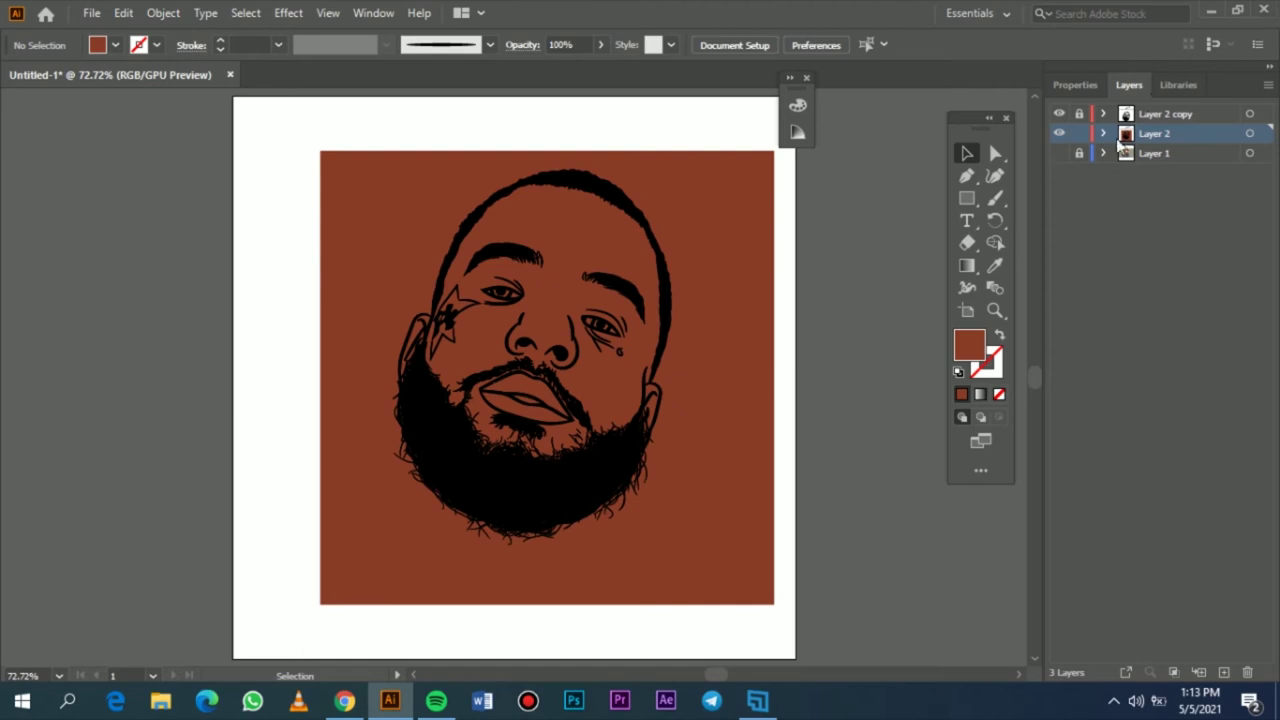
- Isolate the merged group, delete the brown background piece surrounding the head, and leave isolation mode
{"action": "left_click", "coordinate": [749, 265]}
{"action": "right_click", "coordinate": [749, 266]}
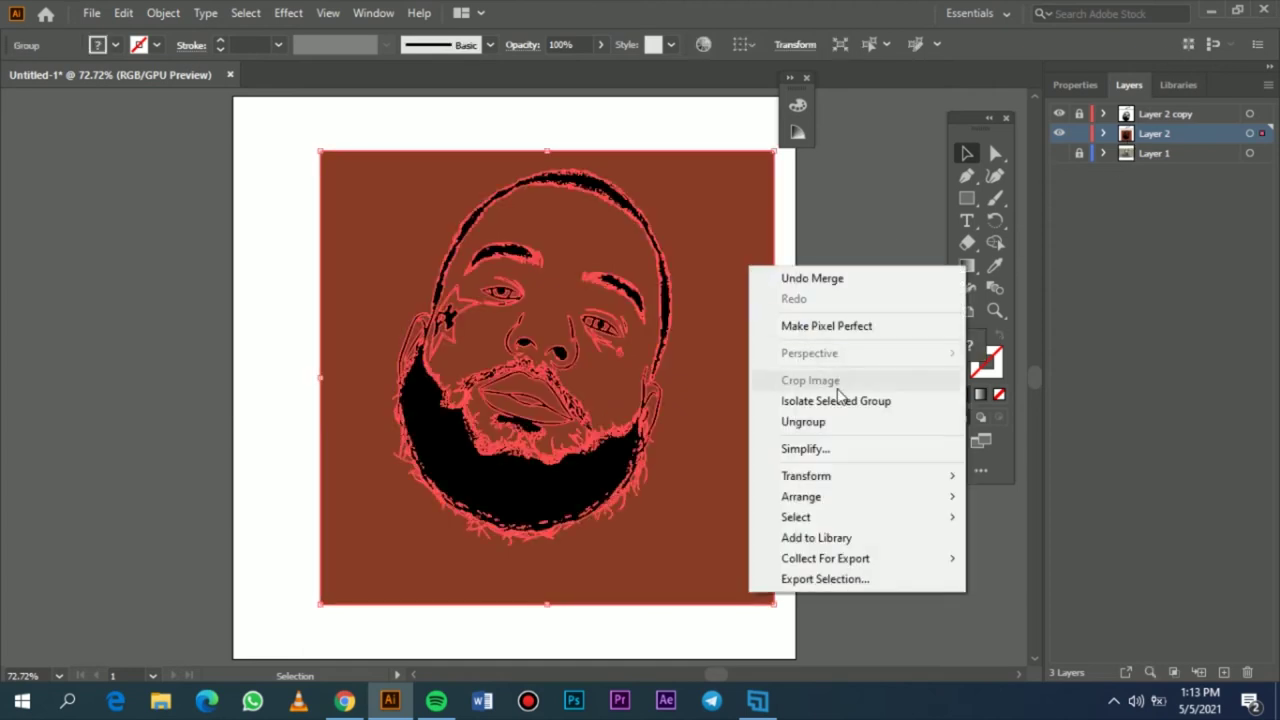
{"action": "left_click", "coordinate": [838, 393]}
{"action": "left_click", "coordinate": [775, 337]}
{"action": "key", "text": "Delete"}
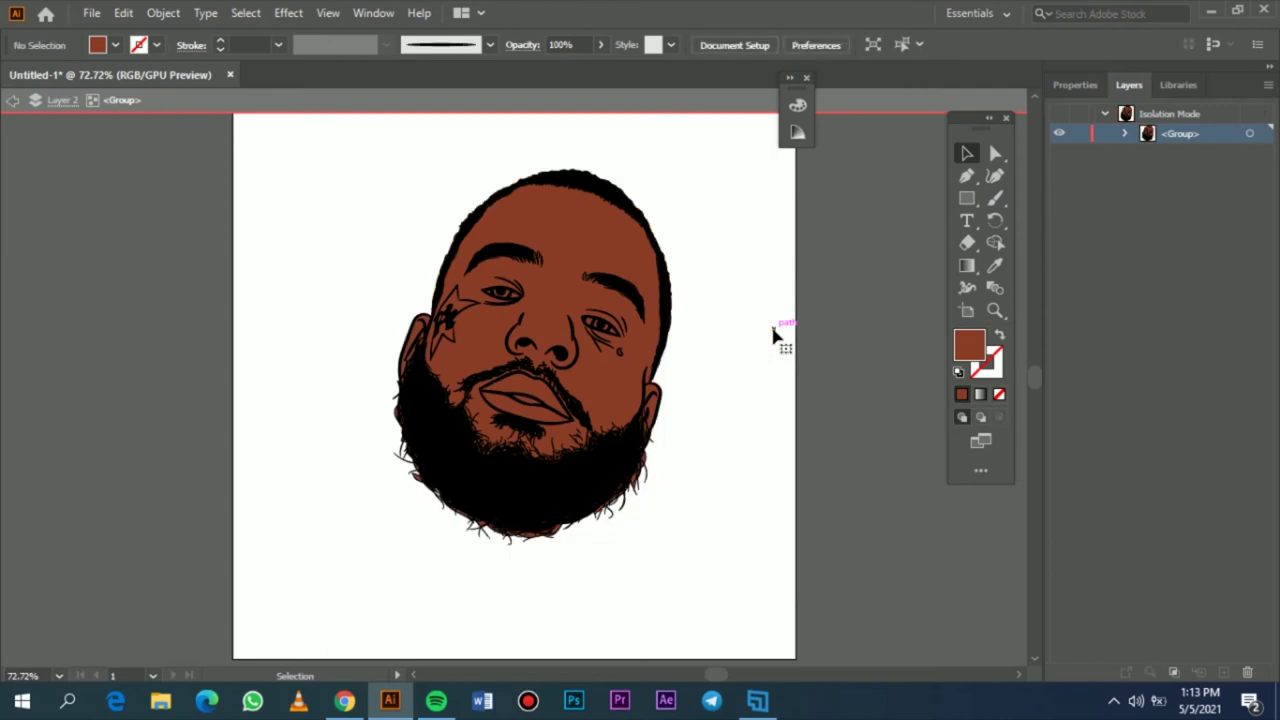
{"action": "scroll", "coordinate": [770, 332], "scroll_direction": "down", "scroll_amount": 4}
{"action": "scroll", "coordinate": [596, 463], "scroll_direction": "left", "scroll_amount": 3}
{"action": "scroll", "coordinate": [602, 463], "scroll_direction": "up", "scroll_amount": 4}
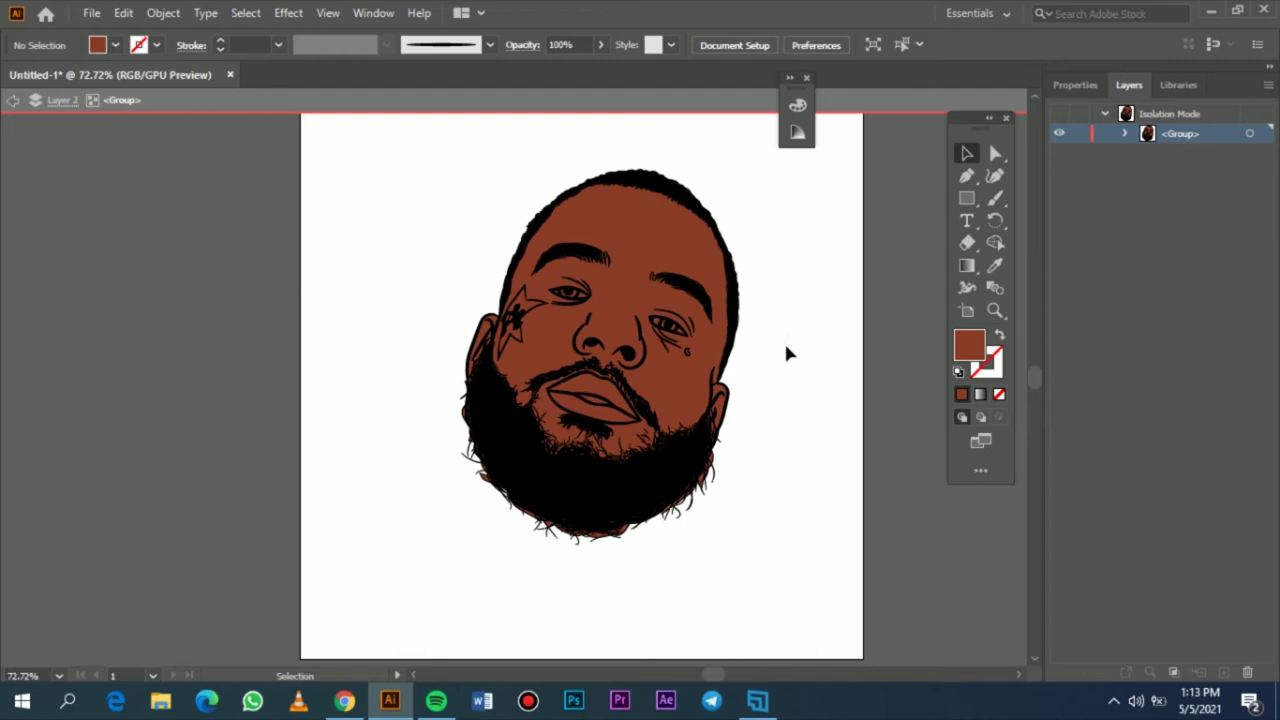
{"action": "scroll", "coordinate": [786, 347], "scroll_direction": "down", "scroll_amount": 1}
{"action": "key", "text": "Escape"}
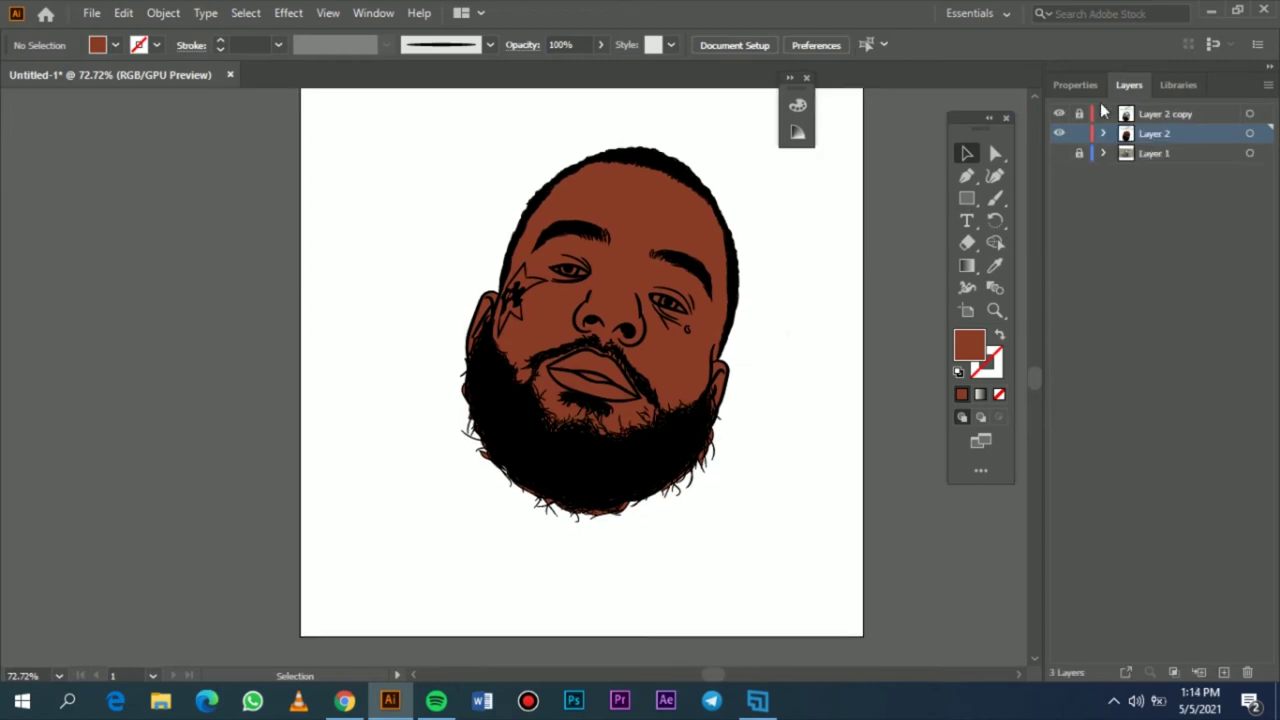
- Lock the black line-art paths inside Layer 2, leaving the brown pieces editable, and collapse the layer
{"action": "scroll", "coordinate": [1080, 190], "scroll_direction": "down", "scroll_amount": 5}
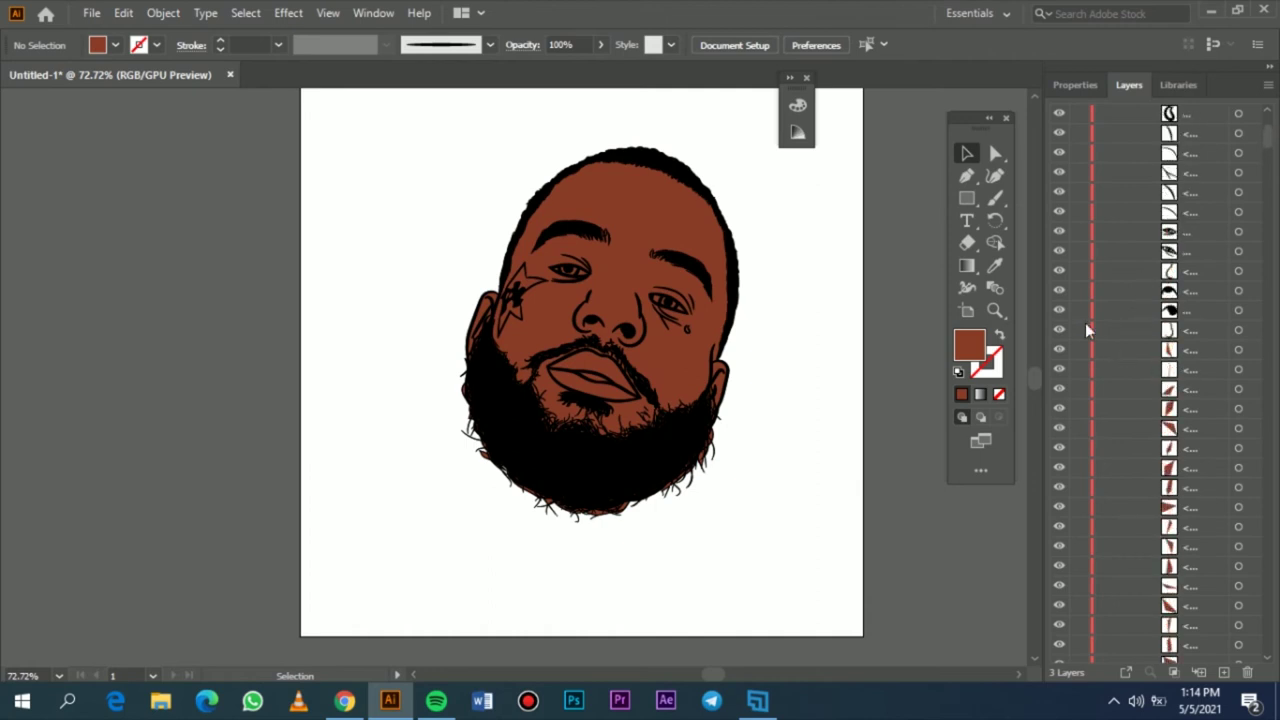
{"action": "left_click_drag", "start_coordinate": [1077, 230], "coordinate": [1072, 82]}
{"action": "scroll", "coordinate": [1071, 136], "scroll_direction": "up", "scroll_amount": 5}
{"action": "left_click_drag", "start_coordinate": [1077, 173], "coordinate": [1074, 402]}
{"action": "left_click", "coordinate": [1104, 133]}
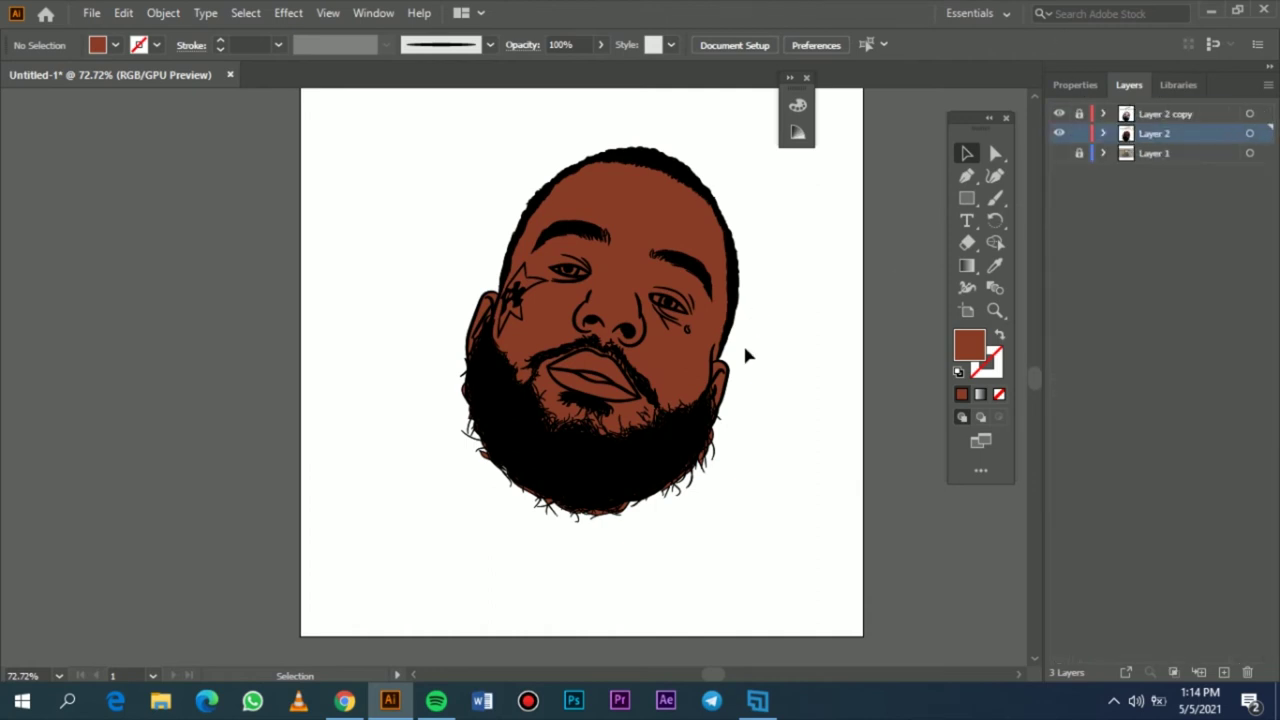
- Delete the stray brown pieces between the hairs along the outer edge of the beard with Direct Selection
{"action": "scroll", "coordinate": [649, 541], "scroll_direction": "up", "scroll_amount": 3}
{"action": "key", "text": "a"}
{"action": "left_click_drag", "start_coordinate": [741, 435], "coordinate": [403, 584]}
{"action": "key", "text": "Delete"}
{"action": "key", "text": "Delete"}
{"action": "left_click_drag", "start_coordinate": [125, 332], "coordinate": [370, 538]}
{"action": "key", "text": "Delete"}
{"action": "scroll", "coordinate": [167, 380], "scroll_direction": "up", "scroll_amount": 3}
{"action": "left_click_drag", "start_coordinate": [233, 503], "coordinate": [233, 503]}
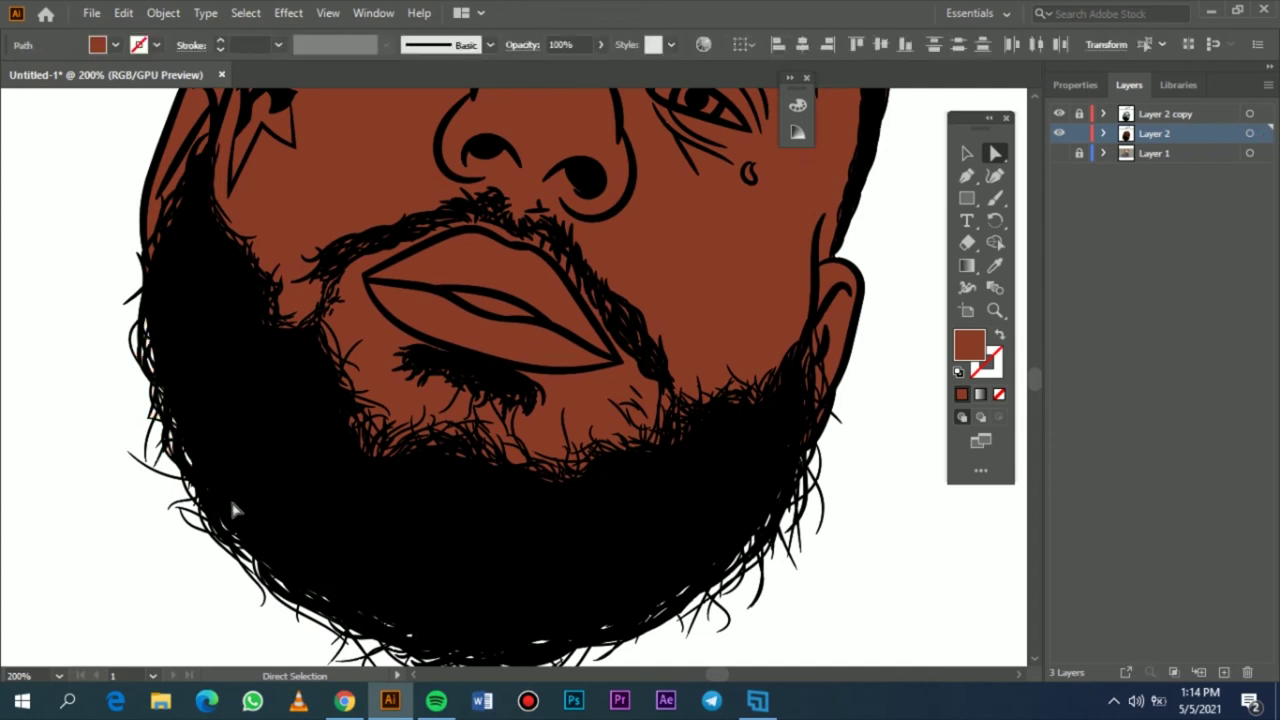
- Delete the leftover brown slivers along the outer edge of the right sideburn and temple
{"action": "scroll", "coordinate": [881, 340], "scroll_direction": "up", "scroll_amount": 9}
{"action": "left_click", "coordinate": [882, 586]}
{"action": "key", "text": "Delete"}
{"action": "scroll", "coordinate": [884, 580], "scroll_direction": "down", "scroll_amount": 3}
{"action": "left_click_drag", "start_coordinate": [897, 496], "coordinate": [863, 589]}
{"action": "key", "text": "Delete"}
{"action": "scroll", "coordinate": [897, 555], "scroll_direction": "up", "scroll_amount": 2}
{"action": "scroll", "coordinate": [898, 551], "scroll_direction": "up", "scroll_amount": 2}
{"action": "scroll", "coordinate": [823, 518], "scroll_direction": "down", "scroll_amount": 3}
{"action": "left_click_drag", "start_coordinate": [815, 237], "coordinate": [715, 515]}
{"action": "key", "text": "Delete"}
{"action": "left_click", "coordinate": [705, 505]}
{"action": "scroll", "coordinate": [808, 370], "scroll_direction": "up", "scroll_amount": 10}
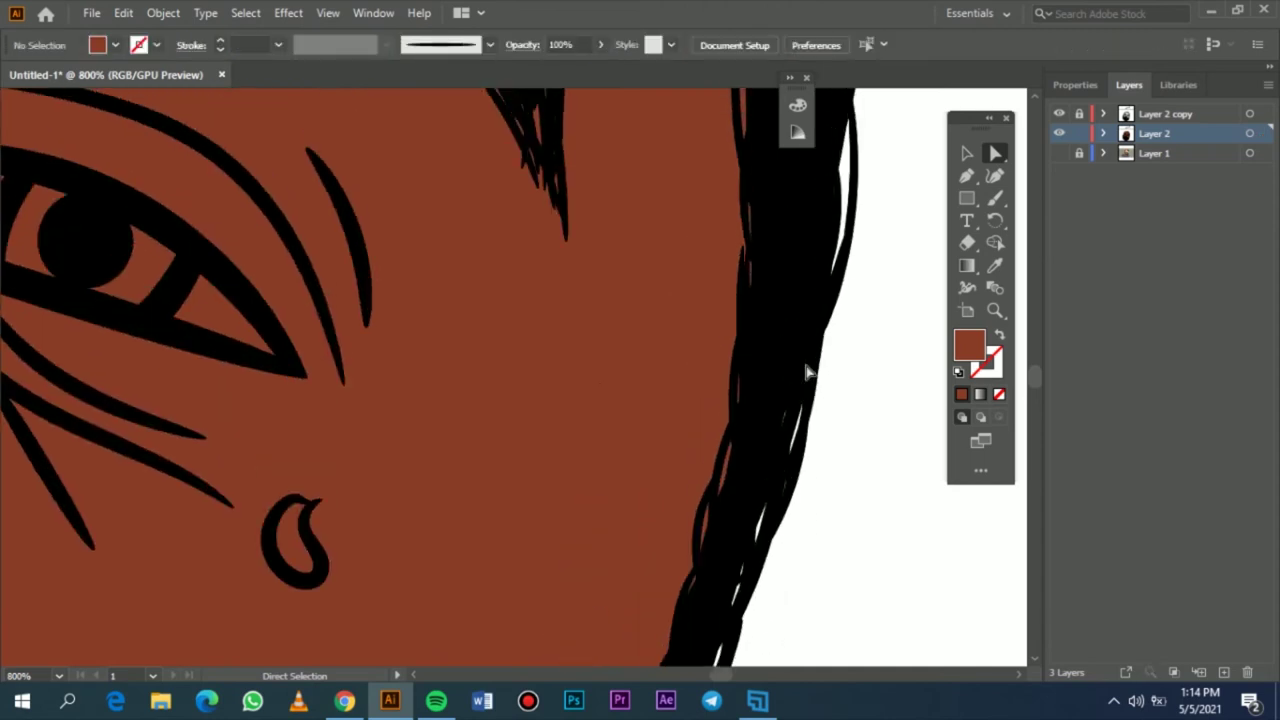
- Remove the brown slivers caught in the outer hair strokes up the right side of the head
{"action": "scroll", "coordinate": [815, 320], "scroll_direction": "up", "scroll_amount": 4}
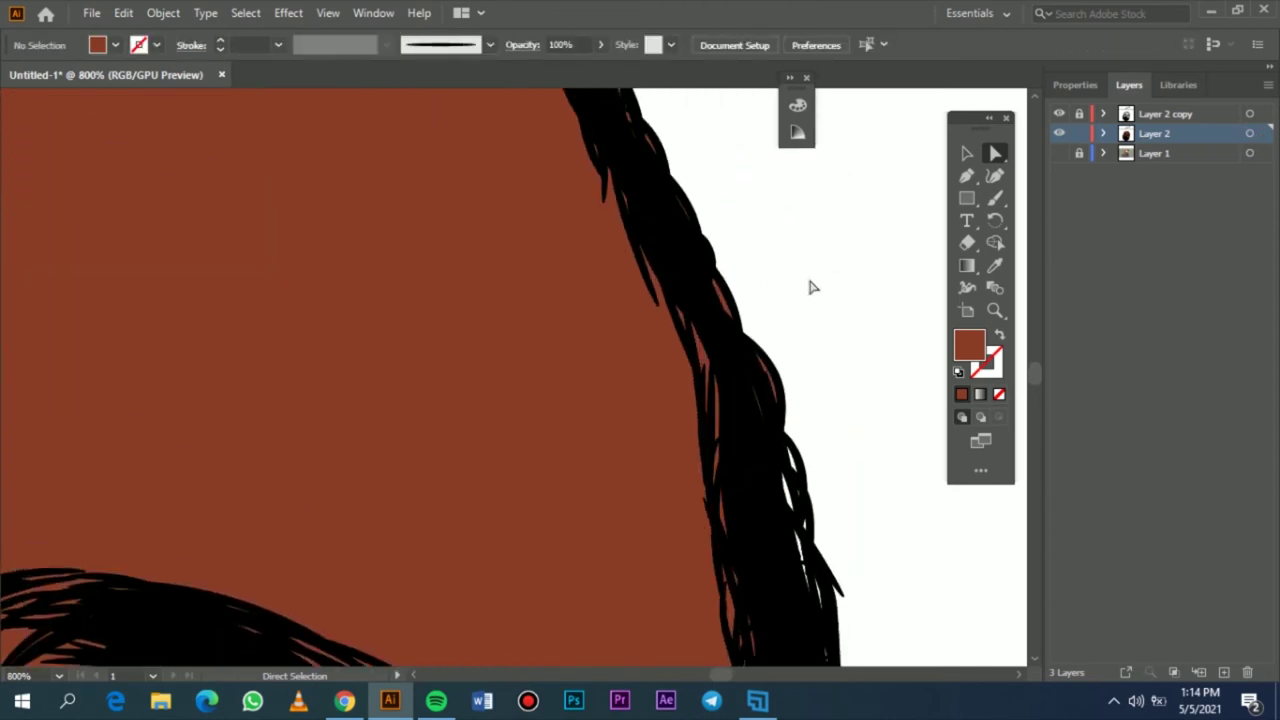
{"action": "left_click_drag", "start_coordinate": [713, 350], "coordinate": [698, 350]}
{"action": "key", "text": "Delete"}
{"action": "scroll", "coordinate": [748, 288], "scroll_direction": "up", "scroll_amount": 5}
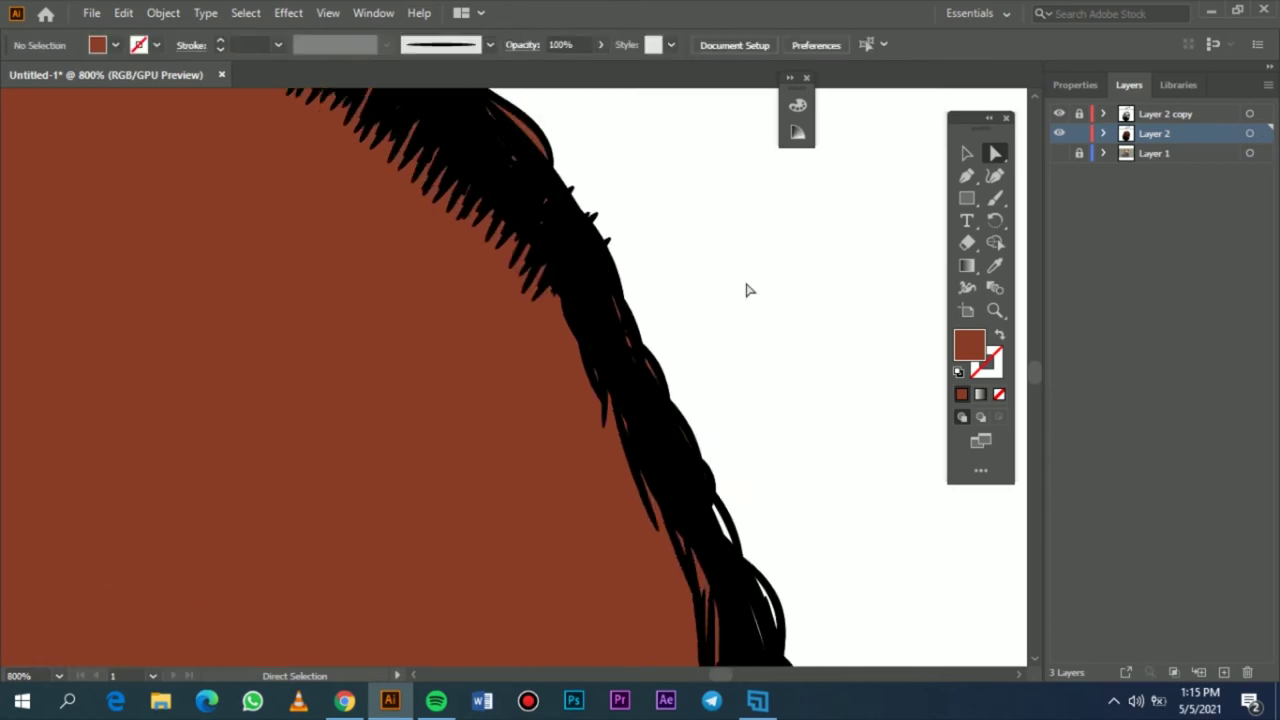
{"action": "left_click_drag", "start_coordinate": [638, 457], "coordinate": [636, 443]}
{"action": "key", "text": "Delete"}
{"action": "left_click_drag", "start_coordinate": [737, 327], "coordinate": [651, 454]}
{"action": "key", "text": "Delete"}
{"action": "scroll", "coordinate": [708, 360], "scroll_direction": "up", "scroll_amount": 4}
{"action": "left_click_drag", "start_coordinate": [703, 362], "coordinate": [598, 508]}
{"action": "key", "text": "Delete"}
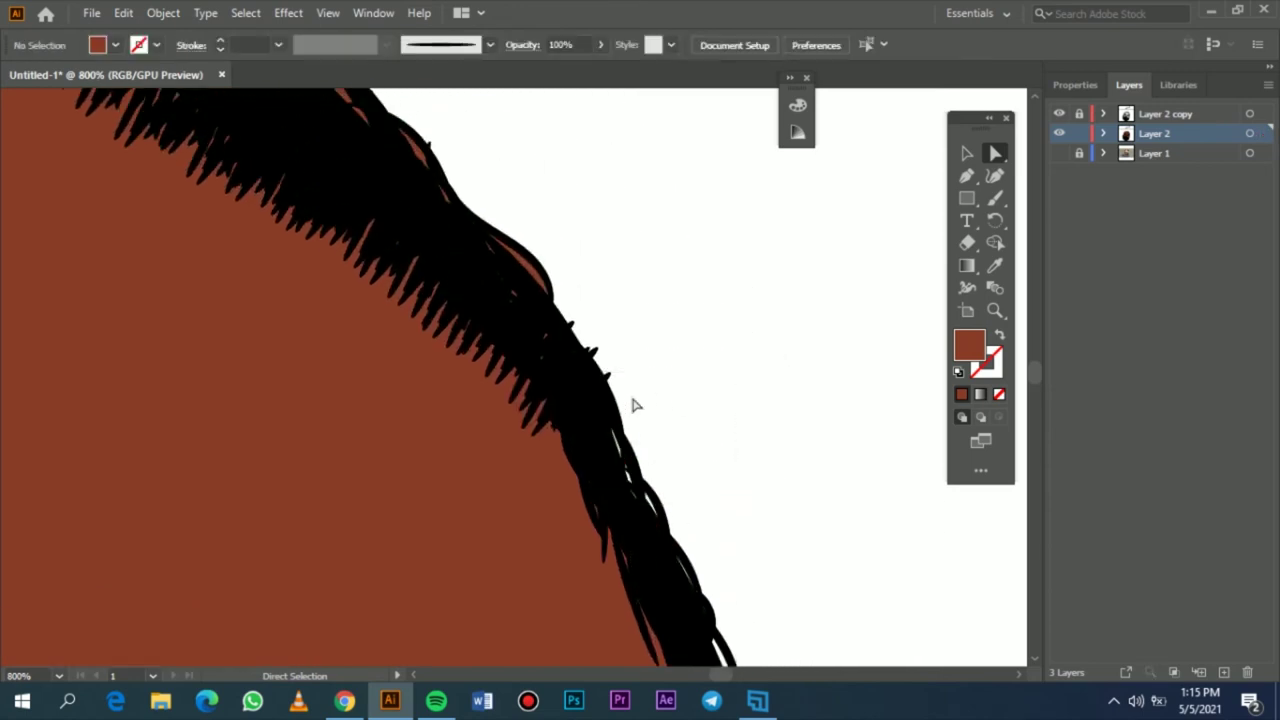
- Clear the brown fragments from the outer hair strokes along the upper-right curve of the head
{"action": "scroll", "coordinate": [632, 398], "scroll_direction": "up", "scroll_amount": 4}
{"action": "left_click_drag", "start_coordinate": [551, 386], "coordinate": [520, 528]}
{"action": "scroll", "coordinate": [586, 400], "scroll_direction": "up", "scroll_amount": 3}
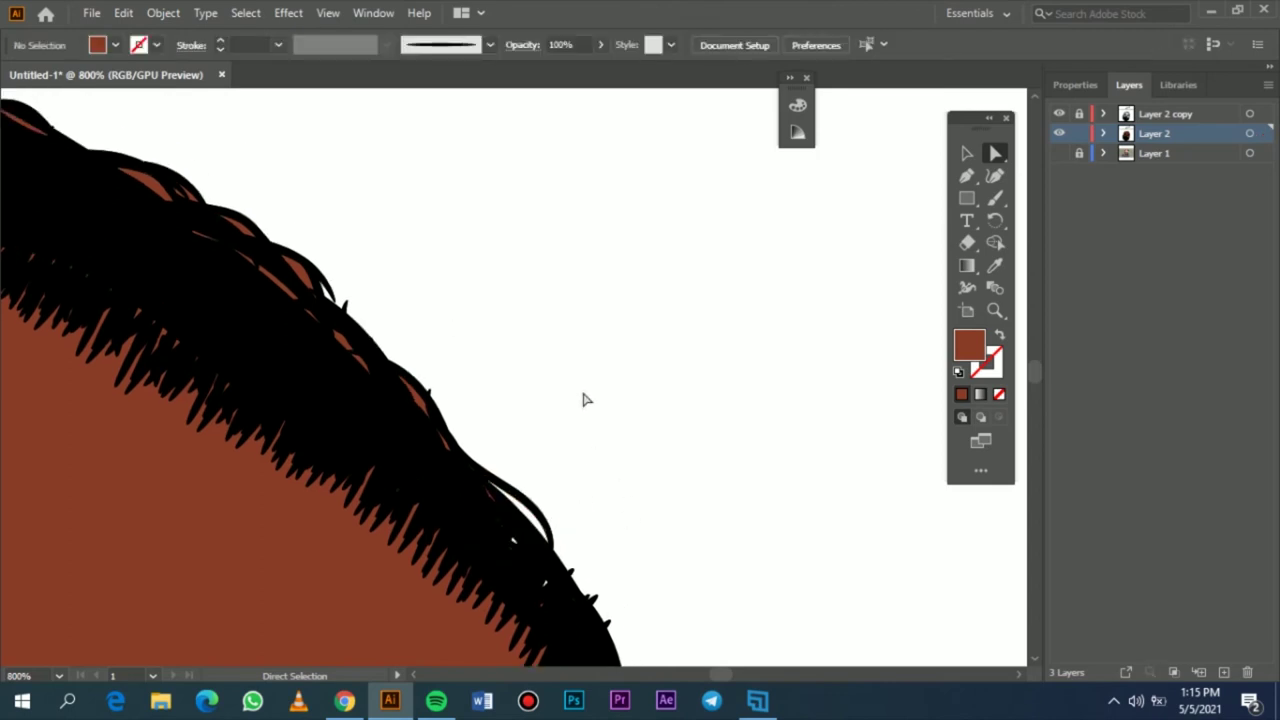
{"action": "left_click_drag", "start_coordinate": [370, 441], "coordinate": [371, 440]}
{"action": "left_click_drag", "start_coordinate": [560, 446], "coordinate": [497, 568]}
{"action": "scroll", "coordinate": [369, 331], "scroll_direction": "left", "scroll_amount": 3}
{"action": "scroll", "coordinate": [371, 332], "scroll_direction": "up", "scroll_amount": 2}
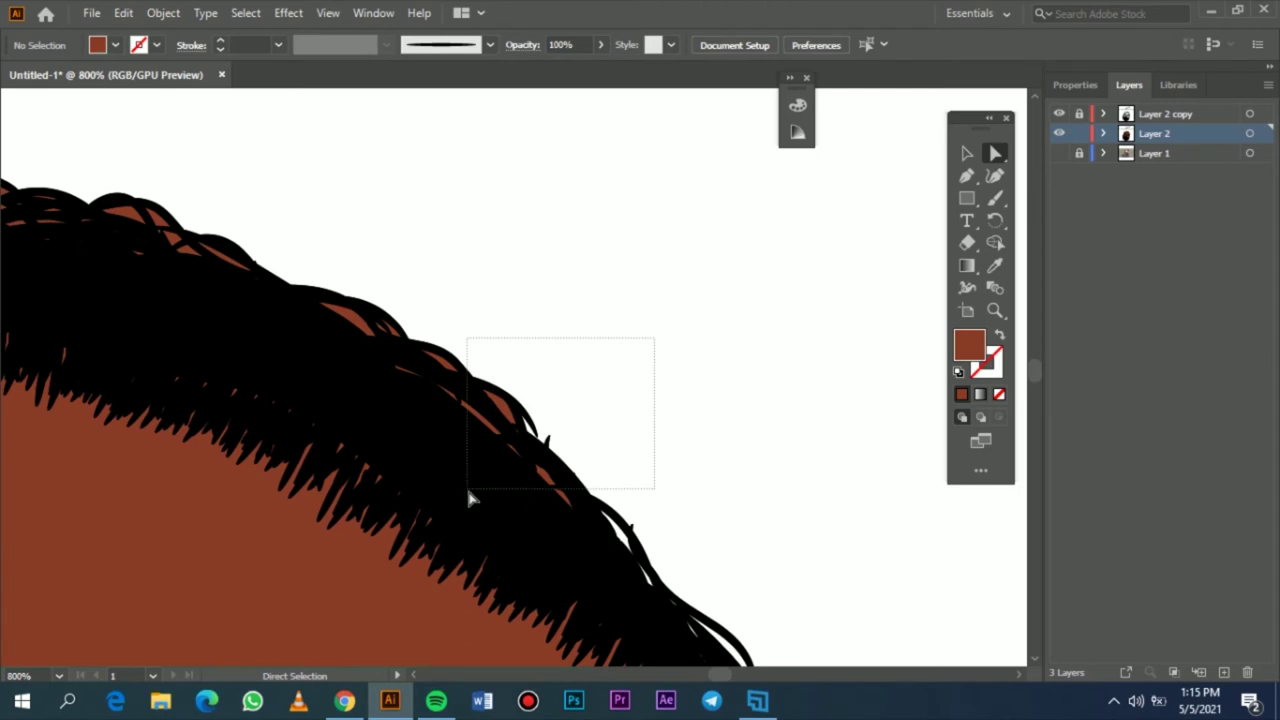
{"action": "left_click_drag", "start_coordinate": [470, 496], "coordinate": [470, 494]}
{"action": "left_click_drag", "start_coordinate": [533, 214], "coordinate": [303, 397]}
{"action": "key", "text": "Delete"}
- Delete the brown fragments between the outer hair strokes across the crown of the head
{"action": "scroll", "coordinate": [531, 300], "scroll_direction": "left", "scroll_amount": 6}
{"action": "scroll", "coordinate": [531, 305], "scroll_direction": "up", "scroll_amount": 5}
{"action": "left_click_drag", "start_coordinate": [805, 368], "coordinate": [191, 468]}
{"action": "key", "text": "Delete"}
{"action": "scroll", "coordinate": [400, 460], "scroll_direction": "left", "scroll_amount": 10}
{"action": "scroll", "coordinate": [400, 460], "scroll_direction": "down", "scroll_amount": 4}
{"action": "left_click_drag", "start_coordinate": [344, 353], "coordinate": [690, 325]}
{"action": "key", "text": "Delete"}
{"action": "left_click_drag", "start_coordinate": [570, 342], "coordinate": [437, 392]}
{"action": "key", "text": "Delete"}
- Remove the brown fragments from the outer hair strokes along the upper-left curve of the head
{"action": "scroll", "coordinate": [437, 392], "scroll_direction": "down", "scroll_amount": 3}
{"action": "scroll", "coordinate": [437, 392], "scroll_direction": "left", "scroll_amount": 4}
{"action": "left_click_drag", "start_coordinate": [470, 312], "coordinate": [560, 375]}
{"action": "key", "text": "Delete"}
{"action": "scroll", "coordinate": [357, 412], "scroll_direction": "left", "scroll_amount": 2}
{"action": "scroll", "coordinate": [357, 410], "scroll_direction": "down", "scroll_amount": 2}
{"action": "left_click_drag", "start_coordinate": [368, 290], "coordinate": [563, 384]}
{"action": "left_click_drag", "start_coordinate": [350, 358], "coordinate": [436, 490]}
{"action": "key", "text": "Delete"}
{"action": "left_click_drag", "start_coordinate": [420, 370], "coordinate": [514, 424]}
{"action": "key", "text": "Delete"}
{"action": "left_click_drag", "start_coordinate": [374, 464], "coordinate": [460, 488]}
- Delete the brown slivers along the outer hair edge beside the left of the forehead
{"action": "scroll", "coordinate": [327, 486], "scroll_direction": "left", "scroll_amount": 2}
{"action": "scroll", "coordinate": [327, 486], "scroll_direction": "down", "scroll_amount": 2}
{"action": "scroll", "coordinate": [326, 487], "scroll_direction": "down", "scroll_amount": 3}
{"action": "left_click_drag", "start_coordinate": [286, 366], "coordinate": [409, 500]}
{"action": "left_click_drag", "start_coordinate": [403, 326], "coordinate": [468, 372]}
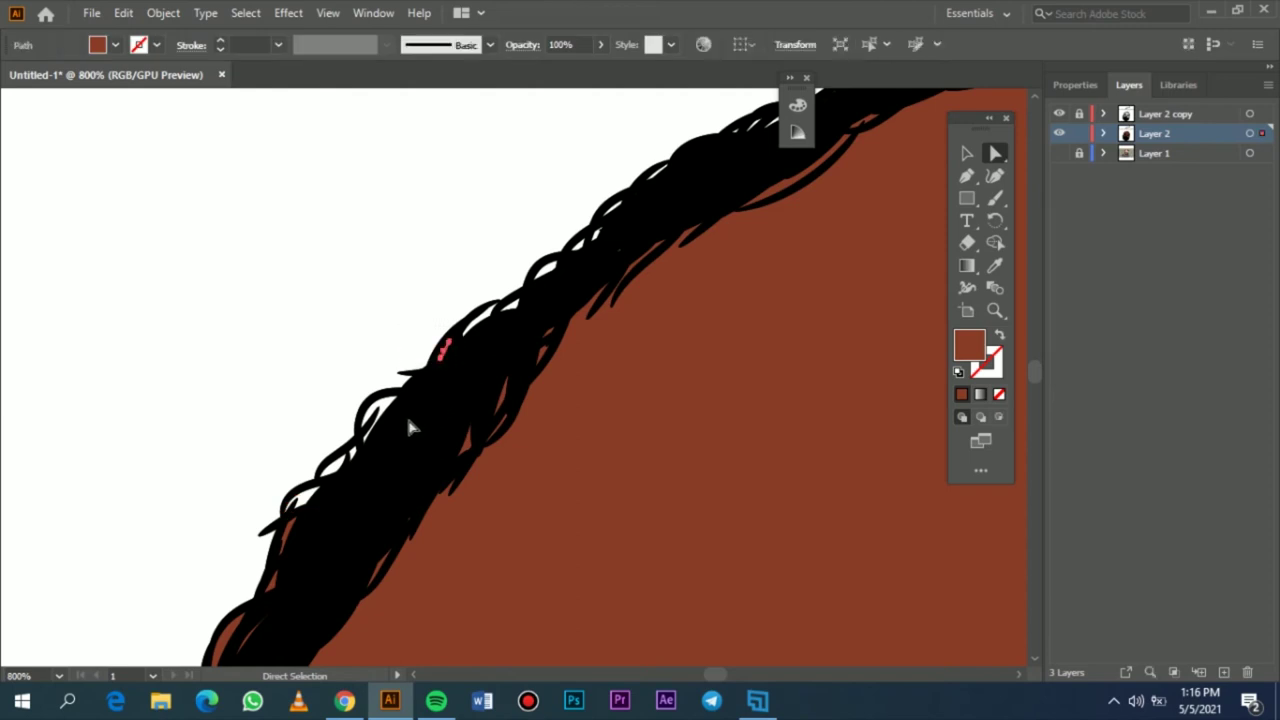
{"action": "key", "text": "Delete"}
{"action": "scroll", "coordinate": [288, 518], "scroll_direction": "left", "scroll_amount": 2}
{"action": "scroll", "coordinate": [288, 518], "scroll_direction": "down", "scroll_amount": 3}
{"action": "left_click_drag", "start_coordinate": [433, 457], "coordinate": [432, 457]}
{"action": "key", "text": "Delete"}
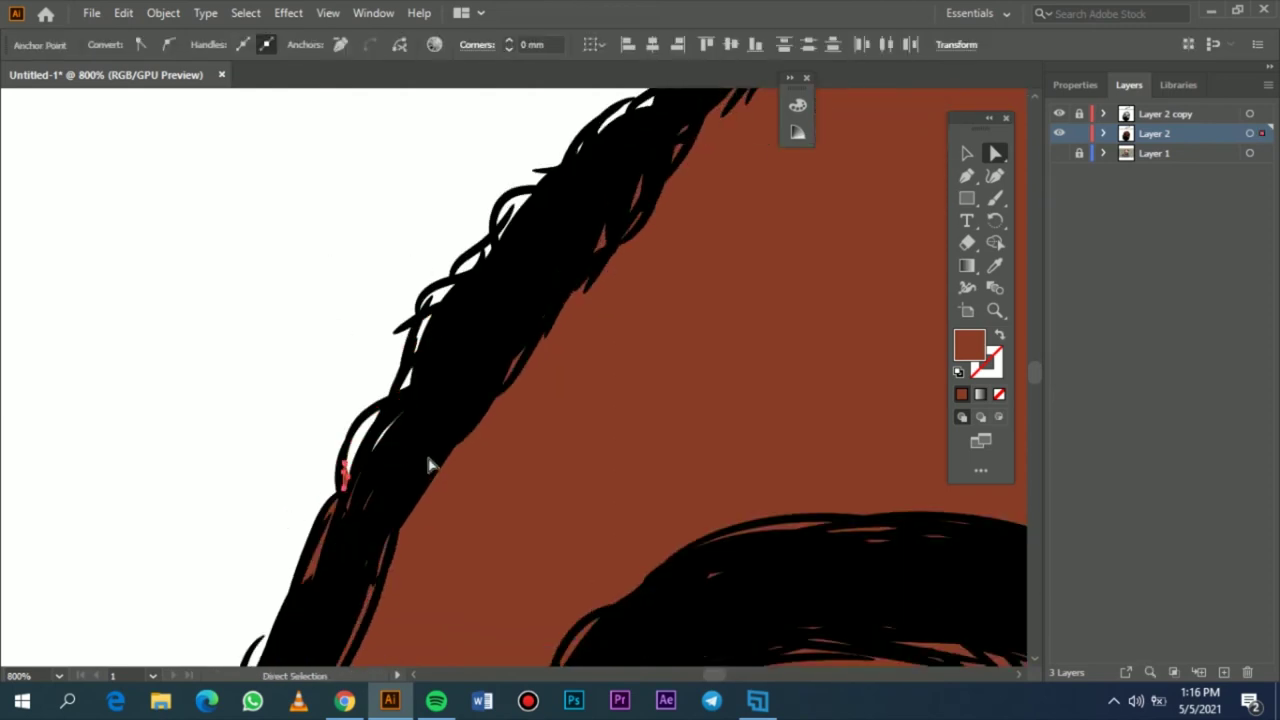
{"action": "key", "text": "Delete"}
- Clear the remaining brown slivers down the outer hair edge on the left side of the head
{"action": "scroll", "coordinate": [371, 500], "scroll_direction": "down", "scroll_amount": 3}
{"action": "scroll", "coordinate": [371, 500], "scroll_direction": "left", "scroll_amount": 4}
{"action": "left_click_drag", "start_coordinate": [556, 416], "coordinate": [555, 416]}
{"action": "key", "text": "Delete"}
{"action": "key", "text": "Delete"}
{"action": "scroll", "coordinate": [455, 480], "scroll_direction": "down", "scroll_amount": 4}
{"action": "scroll", "coordinate": [455, 480], "scroll_direction": "left", "scroll_amount": 2}
{"action": "left_click_drag", "start_coordinate": [553, 342], "coordinate": [550, 341]}
{"action": "key", "text": "Delete"}
{"action": "key", "text": "Delete"}
{"action": "left_click_drag", "start_coordinate": [552, 162], "coordinate": [603, 232]}
{"action": "key", "text": "Delete"}
{"action": "key", "text": "Delete"}
{"action": "left_click_drag", "start_coordinate": [462, 362], "coordinate": [507, 468]}
{"action": "key", "text": "Delete"}
{"action": "key", "text": "Delete"}
{"action": "key", "text": "ctrl+0"}
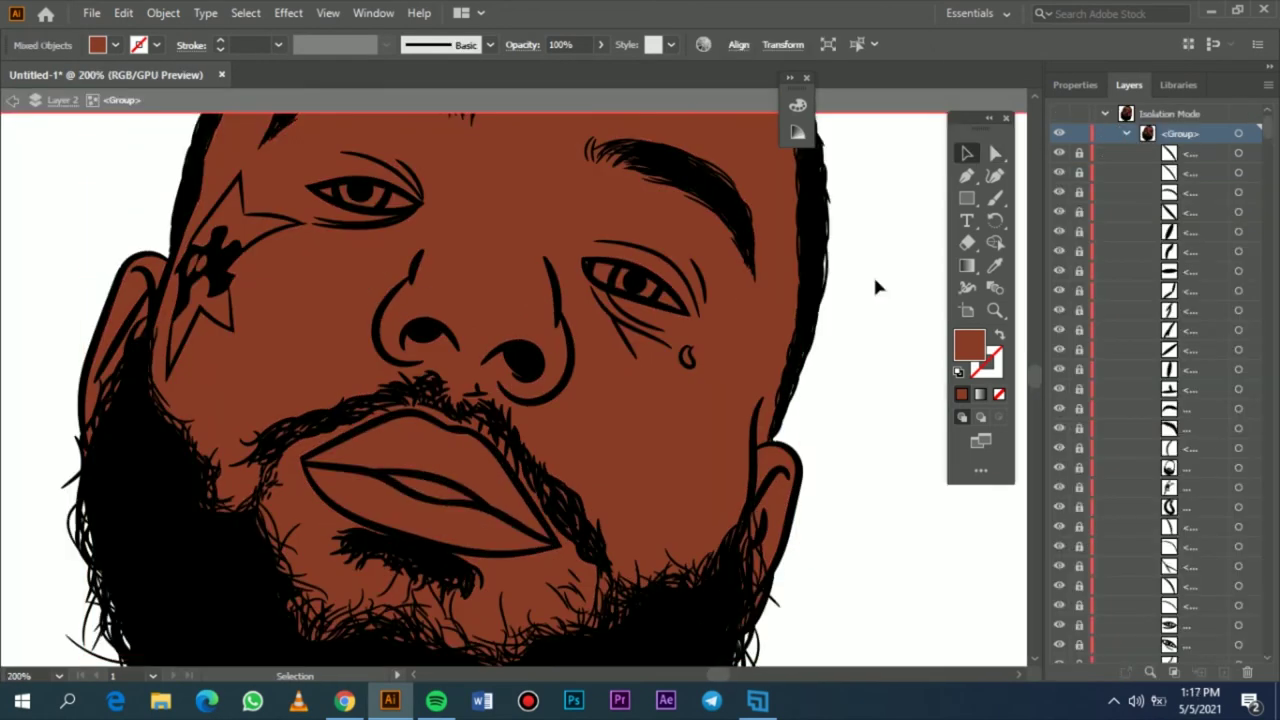
- Fill the opening between the lips with a very light grey as teeth
{"action": "scroll", "coordinate": [432, 398], "scroll_direction": "up", "scroll_amount": 4}
{"action": "left_click", "coordinate": [430, 406]}
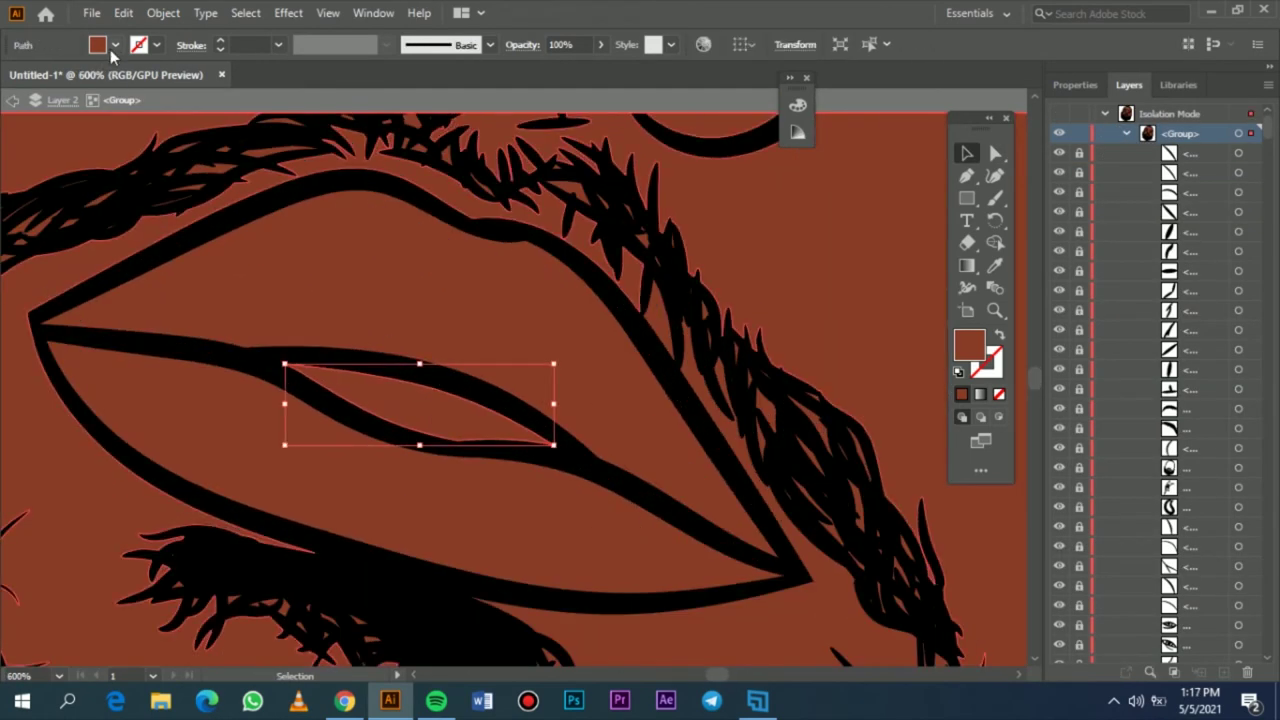
{"action": "double_click", "coordinate": [975, 352]}
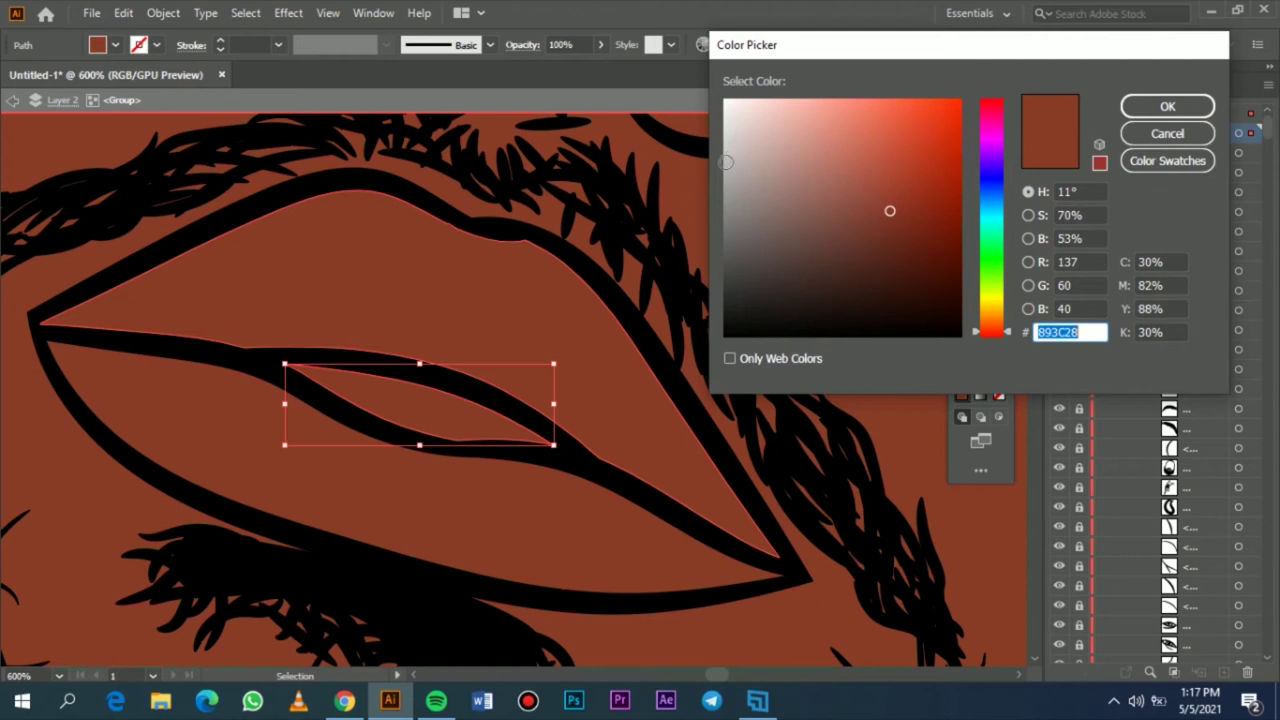
{"action": "left_click_drag", "start_coordinate": [726, 162], "coordinate": [726, 110]}
{"action": "left_click", "coordinate": [1167, 106]}
{"action": "key", "text": "ctrl+0"}
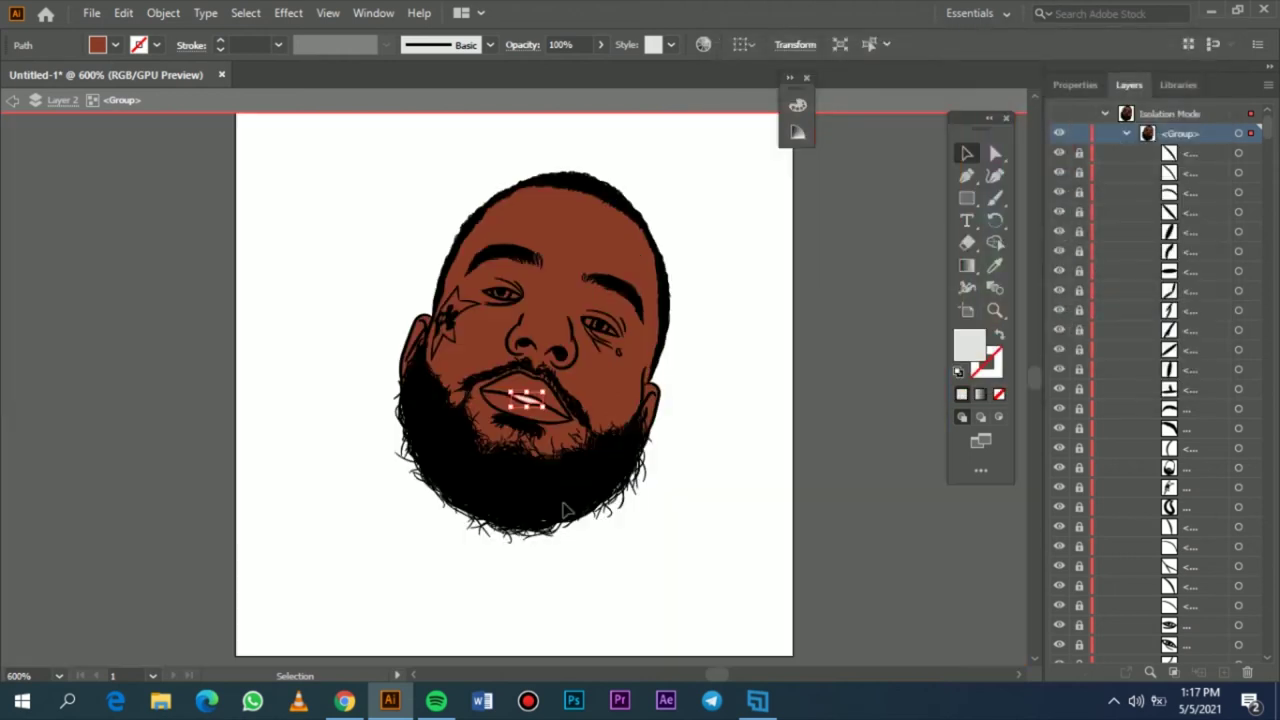
{"action": "left_click", "coordinate": [707, 452]}
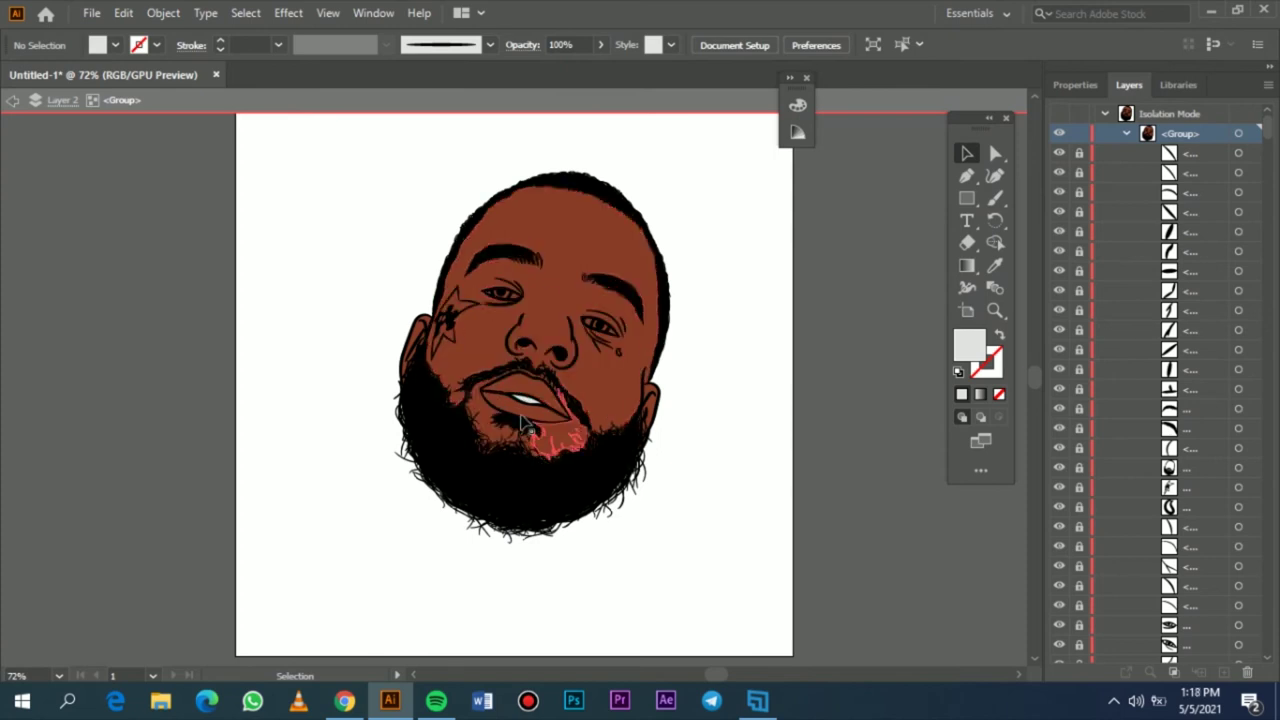
- Fill the two outer white areas of the left eye with light grey #DBDBDB
{"action": "scroll", "coordinate": [551, 460], "scroll_direction": "up", "scroll_amount": 7}
{"action": "left_click", "coordinate": [262, 300]}
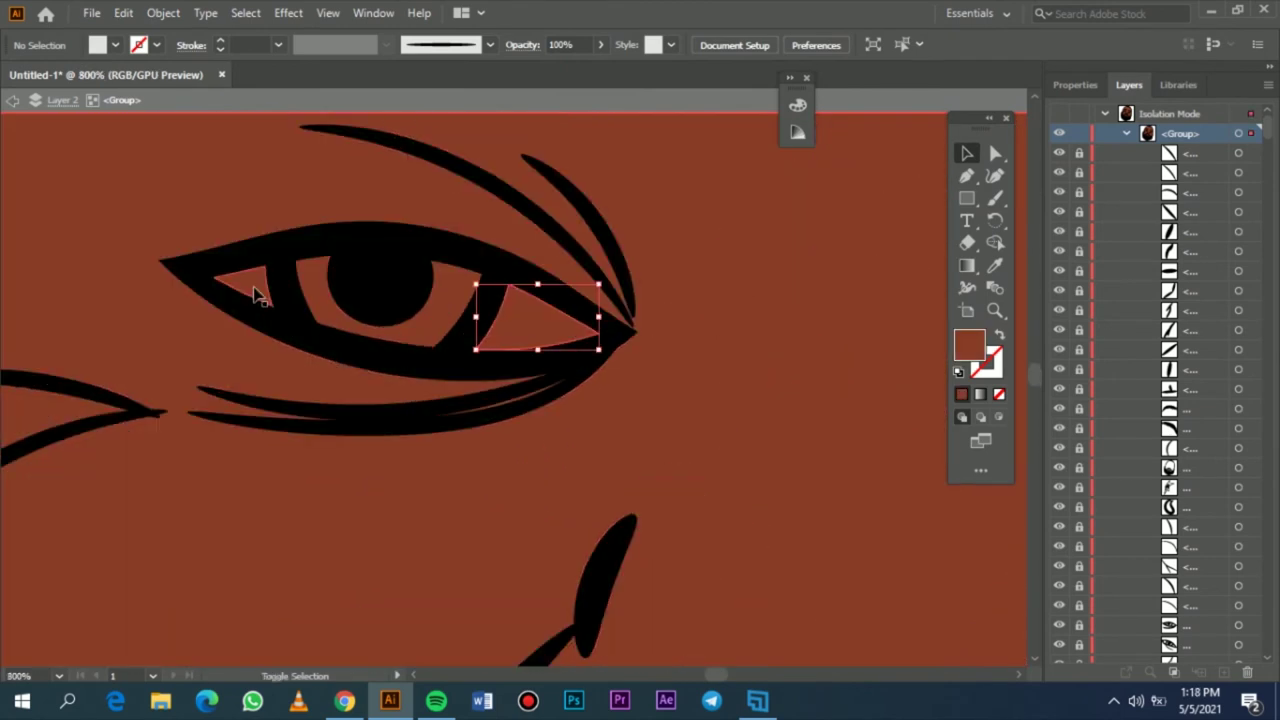
{"action": "double_click", "coordinate": [968, 343]}
{"action": "left_click", "coordinate": [725, 131]}
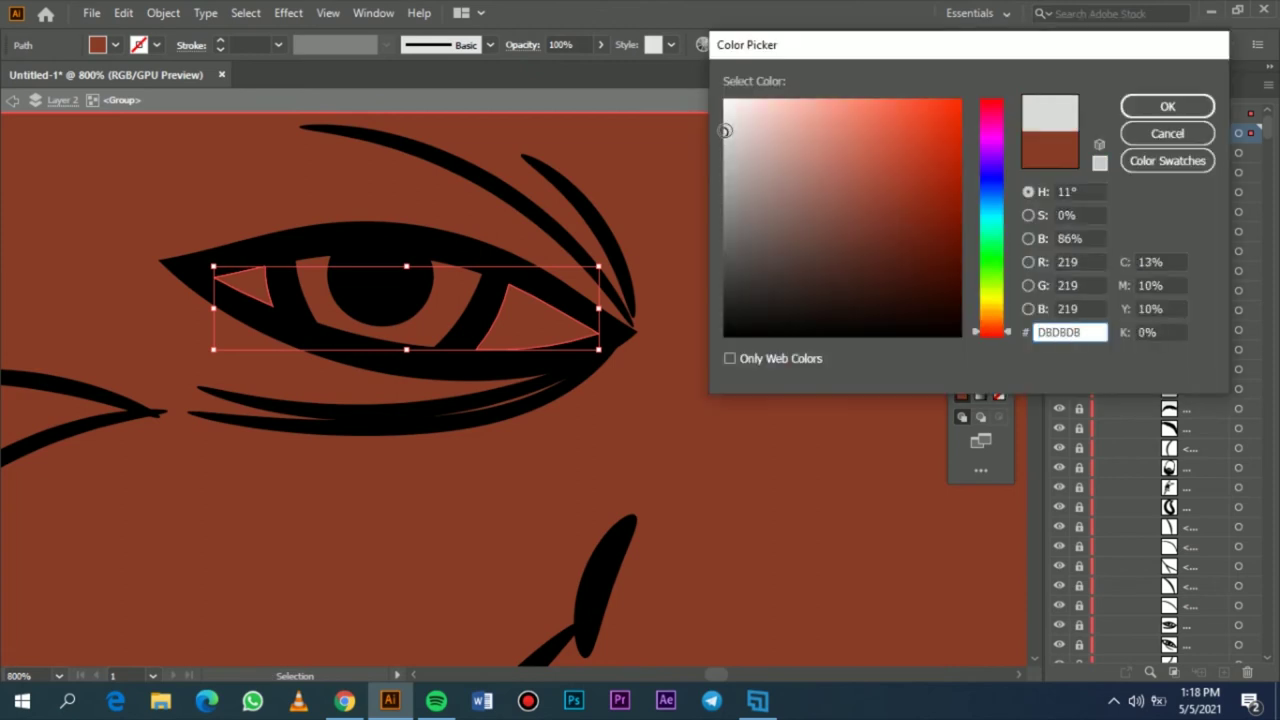
{"action": "left_click", "coordinate": [1166, 106]}
- Copy the left eye's light grey fill to the white areas of the right eye with the Eyedropper
{"action": "scroll", "coordinate": [760, 455], "scroll_direction": "right", "scroll_amount": 5}
{"action": "scroll", "coordinate": [908, 582], "scroll_direction": "down", "scroll_amount": 1}
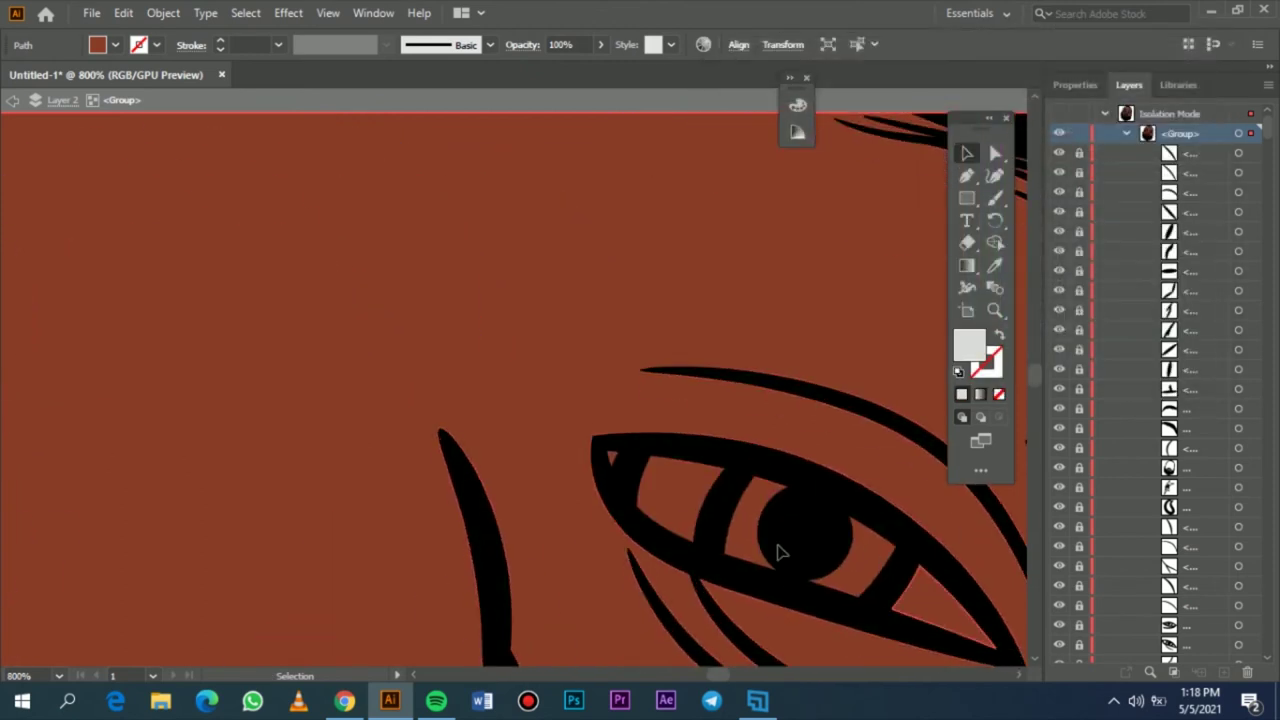
{"action": "left_click", "coordinate": [678, 510]}
{"action": "scroll", "coordinate": [300, 450], "scroll_direction": "left", "scroll_amount": 3}
{"action": "key", "text": "i"}
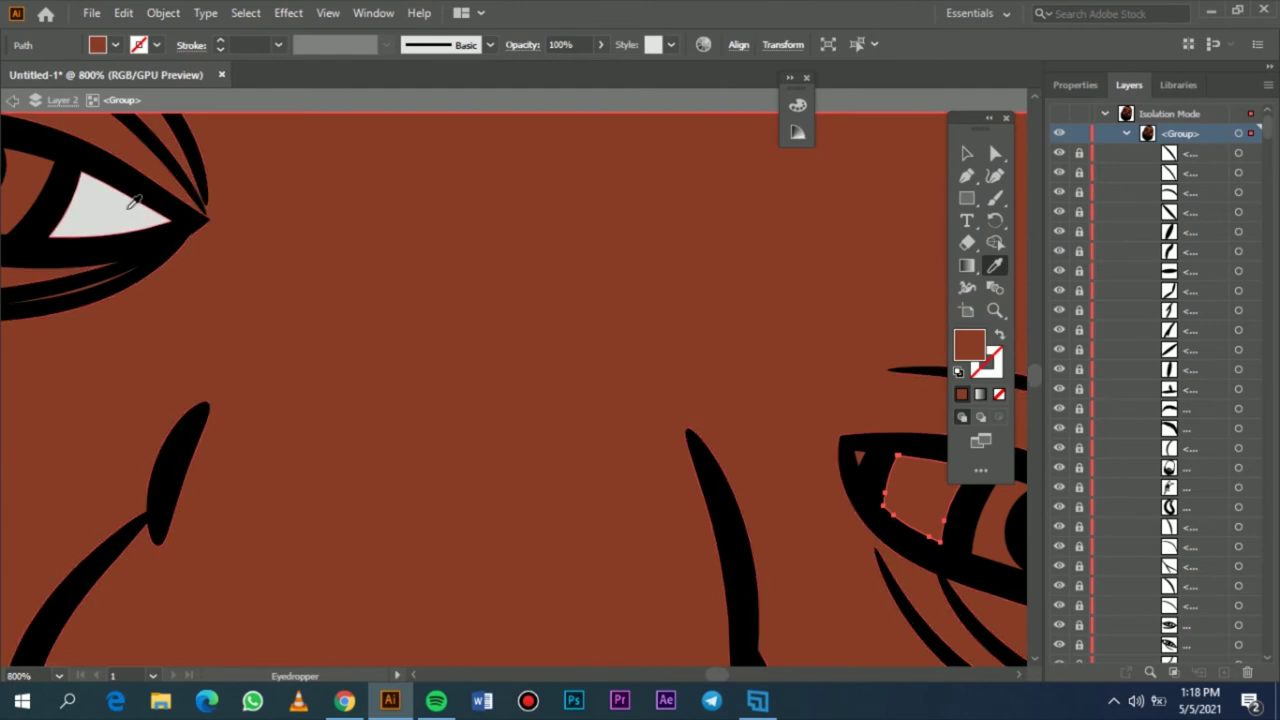
{"action": "left_click", "coordinate": [120, 208]}
{"action": "left_click", "coordinate": [966, 153]}
- Recolour the small triangle in the inner corner of the right eye with a redder tone
{"action": "scroll", "coordinate": [792, 406], "scroll_direction": "up", "scroll_amount": 6}
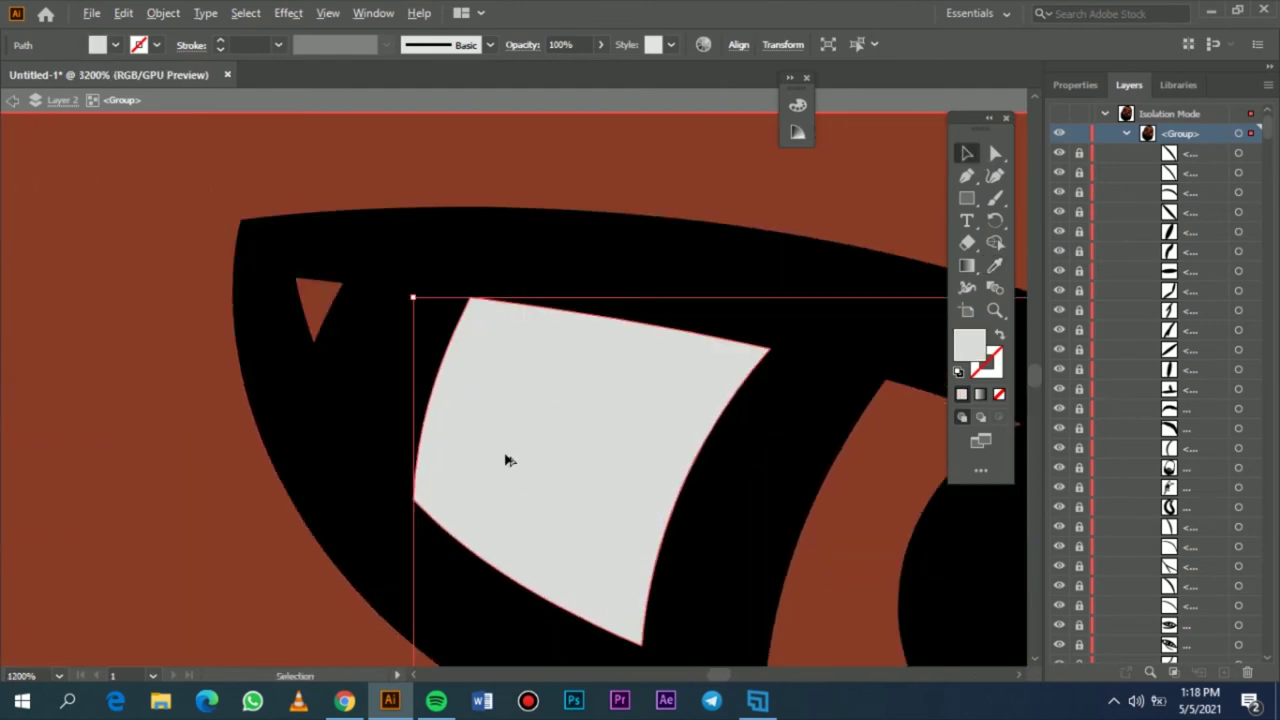
{"action": "left_click", "coordinate": [320, 300]}
{"action": "double_click", "coordinate": [969, 345]}
{"action": "left_click", "coordinate": [955, 126]}
{"action": "left_click", "coordinate": [995, 108]}
{"action": "left_click_drag", "start_coordinate": [980, 111], "coordinate": [980, 105]}
{"action": "left_click", "coordinate": [1123, 105]}
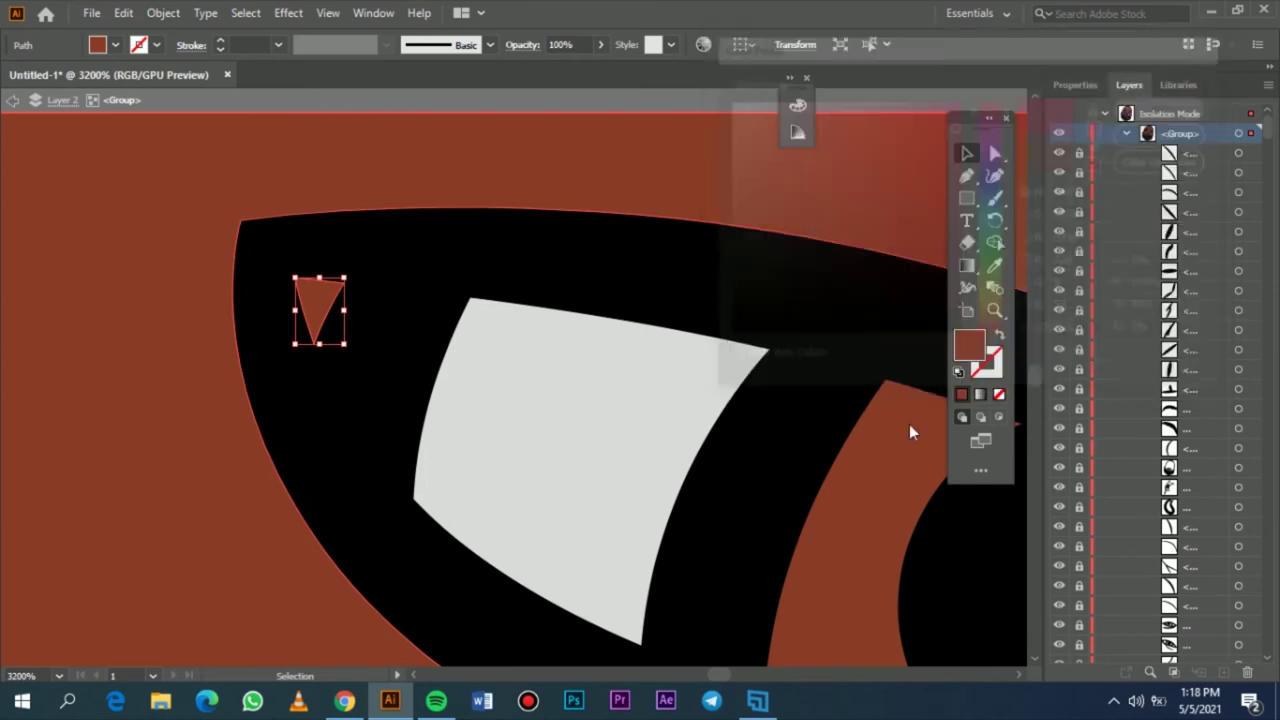
- Fill both iris pieces around the right eye's pupil with dark red
{"action": "scroll", "coordinate": [877, 475], "scroll_direction": "right", "scroll_amount": 3}
{"action": "scroll", "coordinate": [900, 490], "scroll_direction": "down", "scroll_amount": 3}
{"action": "left_click", "coordinate": [969, 530]}
{"action": "left_click", "coordinate": [606, 389], "text": "shift"}
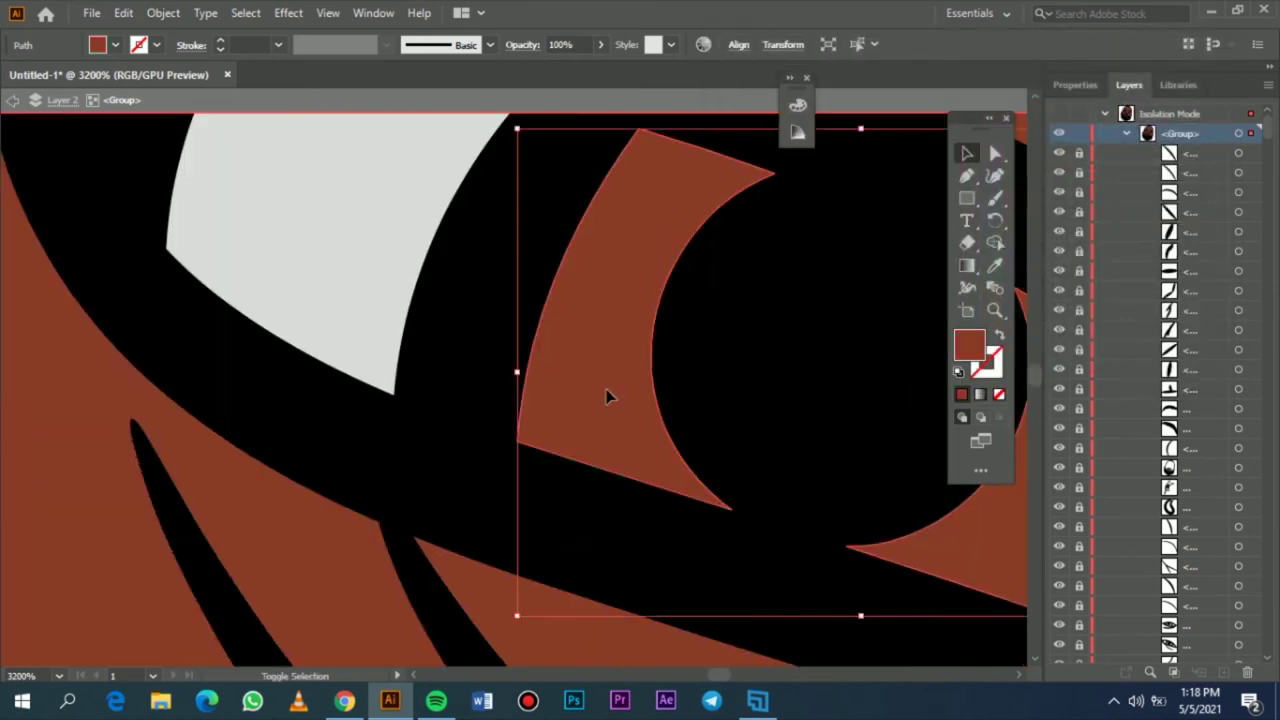
{"action": "double_click", "coordinate": [969, 345]}
{"action": "left_click", "coordinate": [960, 228]}
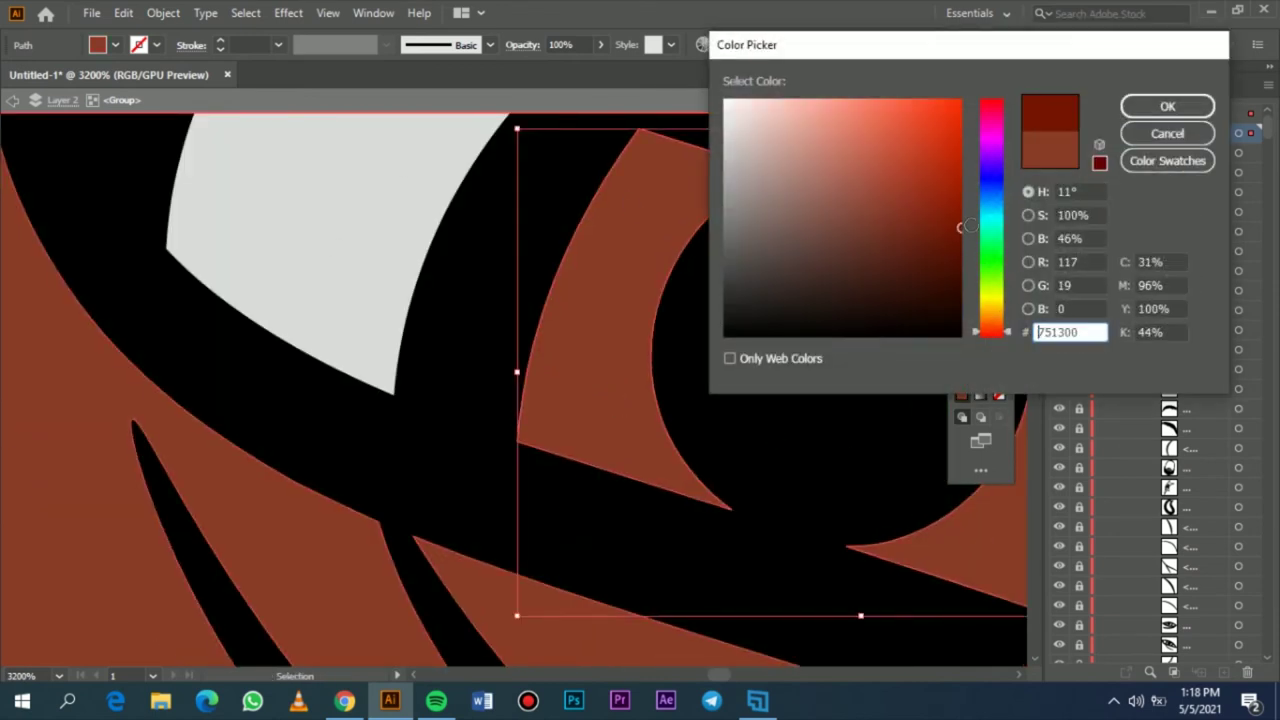
{"action": "left_click", "coordinate": [1003, 336]}
{"action": "left_click", "coordinate": [1167, 106]}
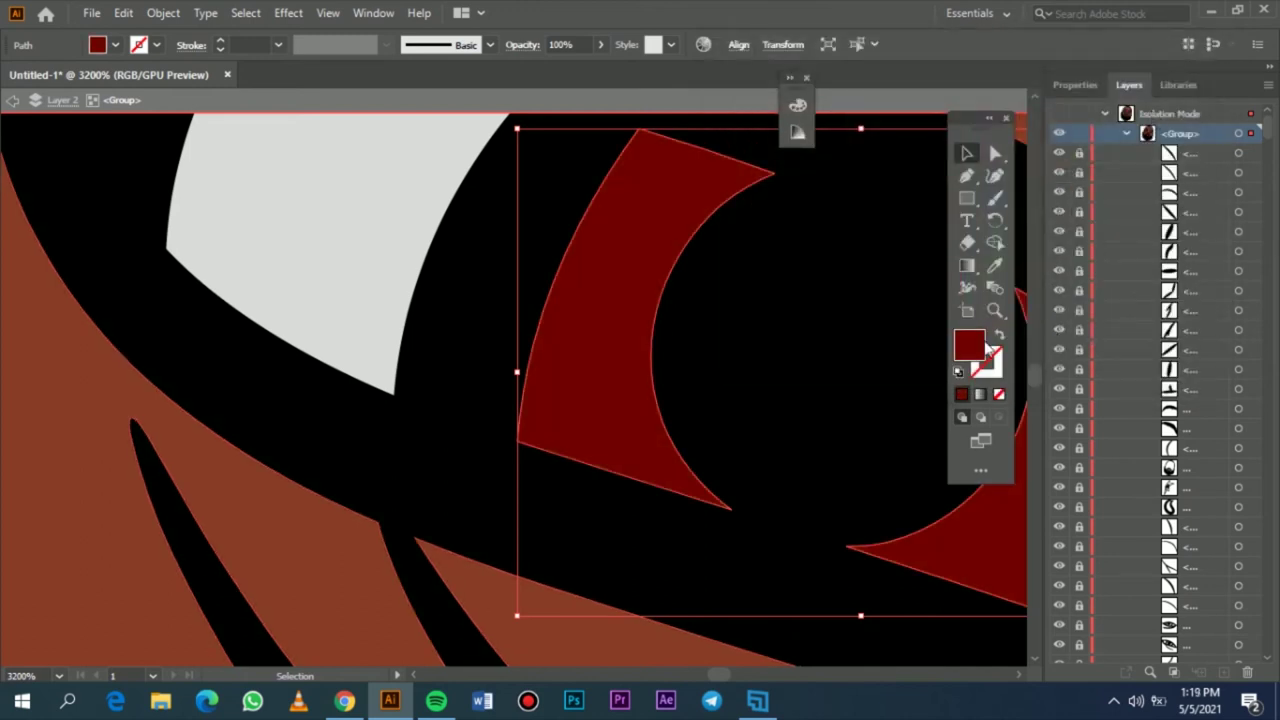
- Recolour the selected iris pieces of the right eye with a dark brown and deselect them
{"action": "double_click", "coordinate": [981, 344]}
{"action": "left_click_drag", "start_coordinate": [999, 310], "coordinate": [999, 326]}
{"action": "left_click", "coordinate": [1159, 102]}
{"action": "key", "text": "ctrl+0"}
{"action": "left_click", "coordinate": [792, 315]}
- Copy the dark brown iris fill to the iris pieces of the other eye with the Eyedropper
{"action": "scroll", "coordinate": [480, 267], "scroll_direction": "up", "scroll_amount": 3}
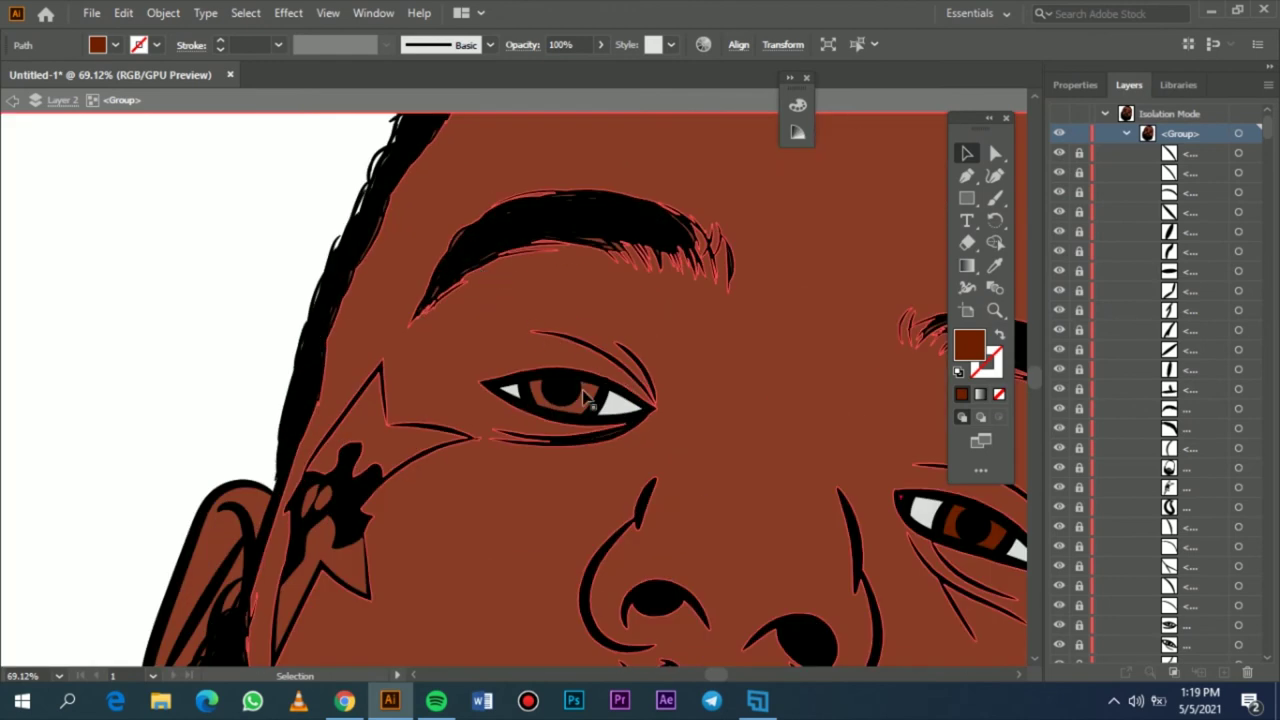
{"action": "left_click", "coordinate": [587, 398]}
{"action": "left_click", "coordinate": [995, 266]}
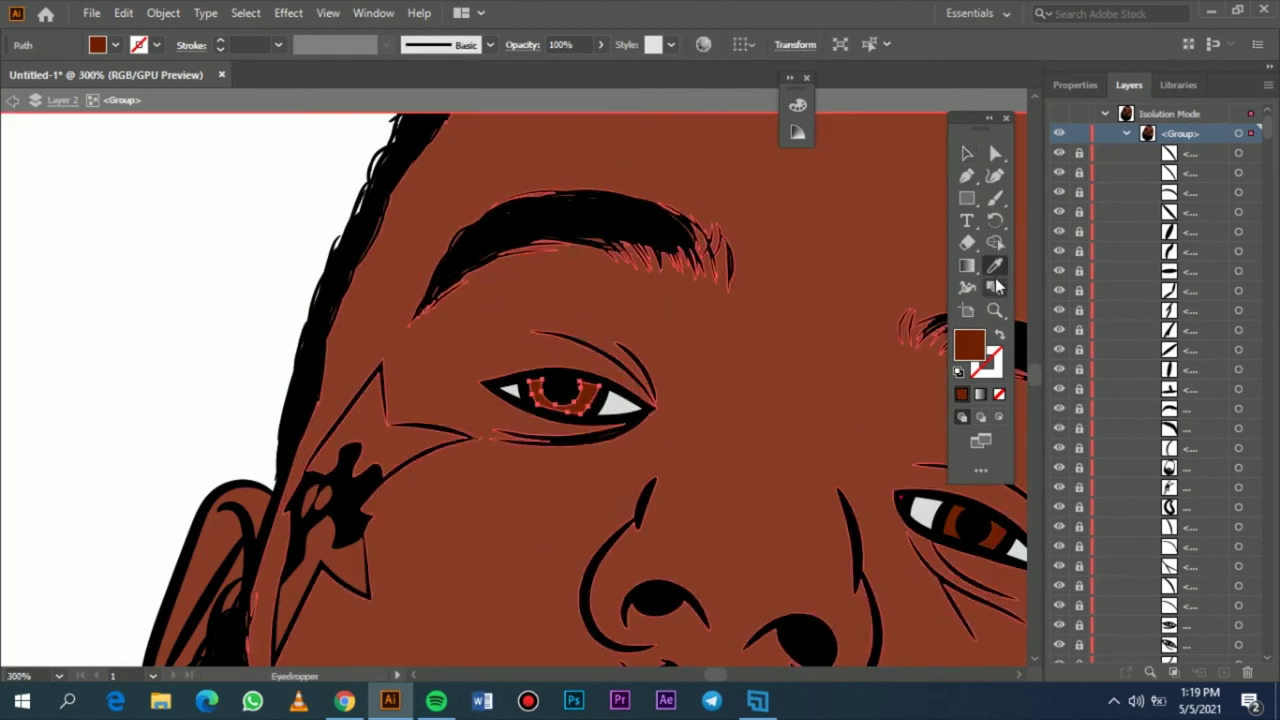
{"action": "left_click", "coordinate": [963, 160]}
{"action": "left_click", "coordinate": [391, 348]}
{"action": "key", "text": "ctrl+0"}
{"action": "scroll", "coordinate": [322, 273], "scroll_direction": "up", "scroll_amount": 3}
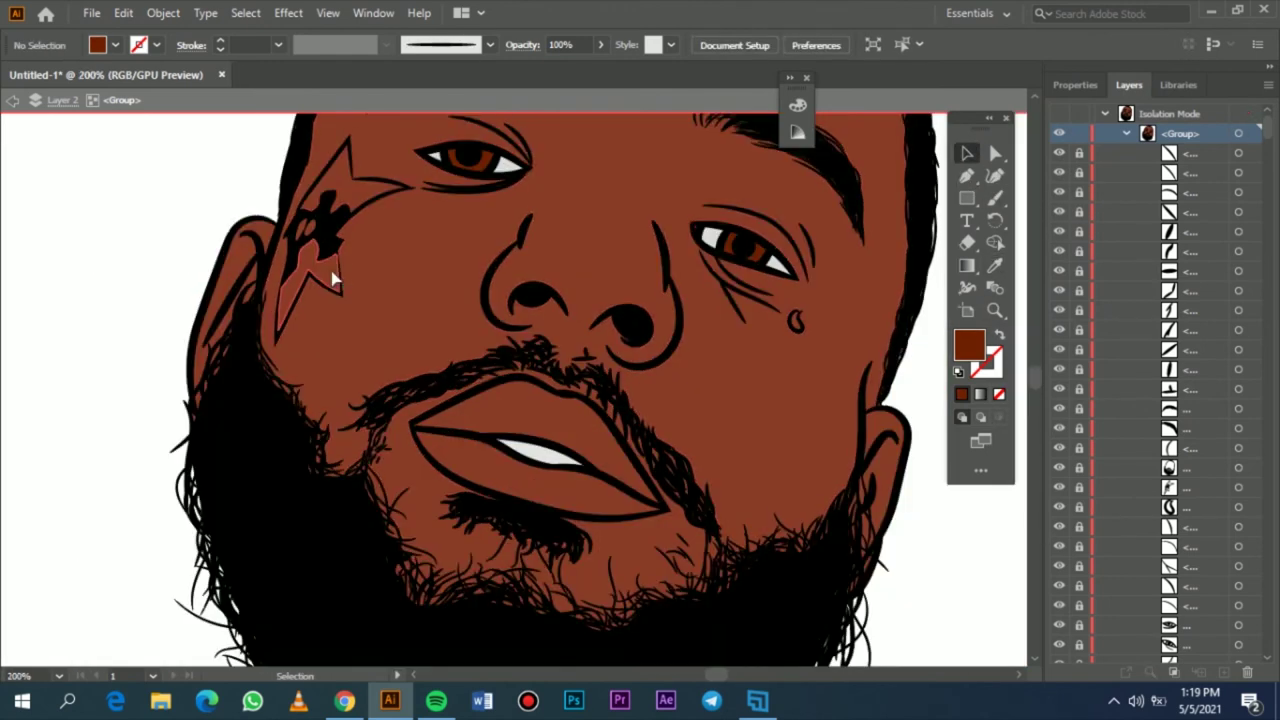
- Fill the lower piece of the star tattoo on the cheek with red #990000
{"action": "left_click", "coordinate": [335, 280]}
{"action": "double_click", "coordinate": [966, 346]}
{"action": "left_click_drag", "start_coordinate": [951, 217], "coordinate": [957, 110]}
{"action": "mouse_move", "coordinate": [1006, 309]}
{"action": "left_mouse_down"}
{"action": "mouse_move", "coordinate": [1019, 358]}
{"action": "mouse_move", "coordinate": [1020, 336]}
{"action": "left_mouse_up"}
{"action": "left_click_drag", "start_coordinate": [955, 139], "coordinate": [965, 193]}
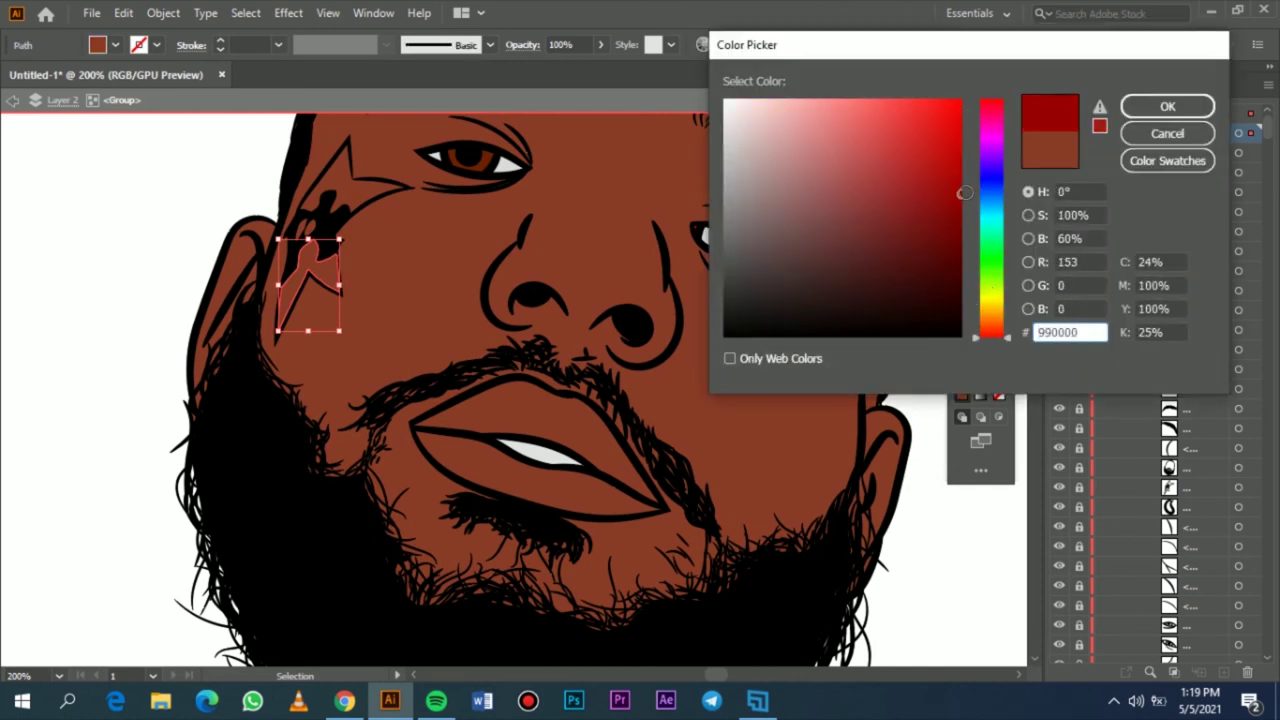
{"action": "key", "text": "Return"}
{"action": "left_click", "coordinate": [196, 160]}
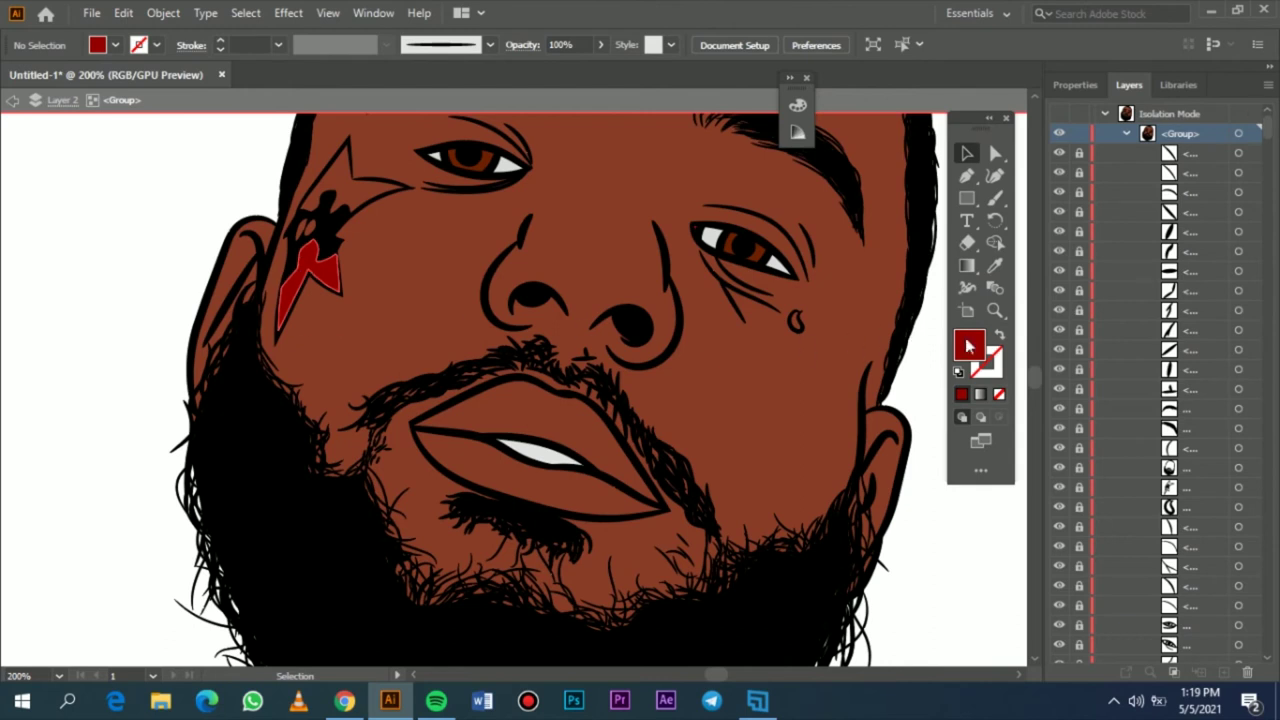
- Darken the fill of the star tattoo's lower piece to a deeper red
{"action": "left_click", "coordinate": [310, 275]}
{"action": "double_click", "coordinate": [967, 346]}
{"action": "left_click_drag", "start_coordinate": [961, 211], "coordinate": [960, 223]}
{"action": "left_click", "coordinate": [1130, 109]}
{"action": "left_click", "coordinate": [191, 150]}
- Try to copy the dark red fill to the upper area of the star tattoo with the Eyedropper
{"action": "scroll", "coordinate": [340, 177], "scroll_direction": "up", "scroll_amount": 3}
{"action": "left_click", "coordinate": [267, 398]}
{"action": "key", "text": "i"}
{"action": "left_click", "coordinate": [242, 413]}
{"action": "key", "text": "ctrl+z"}
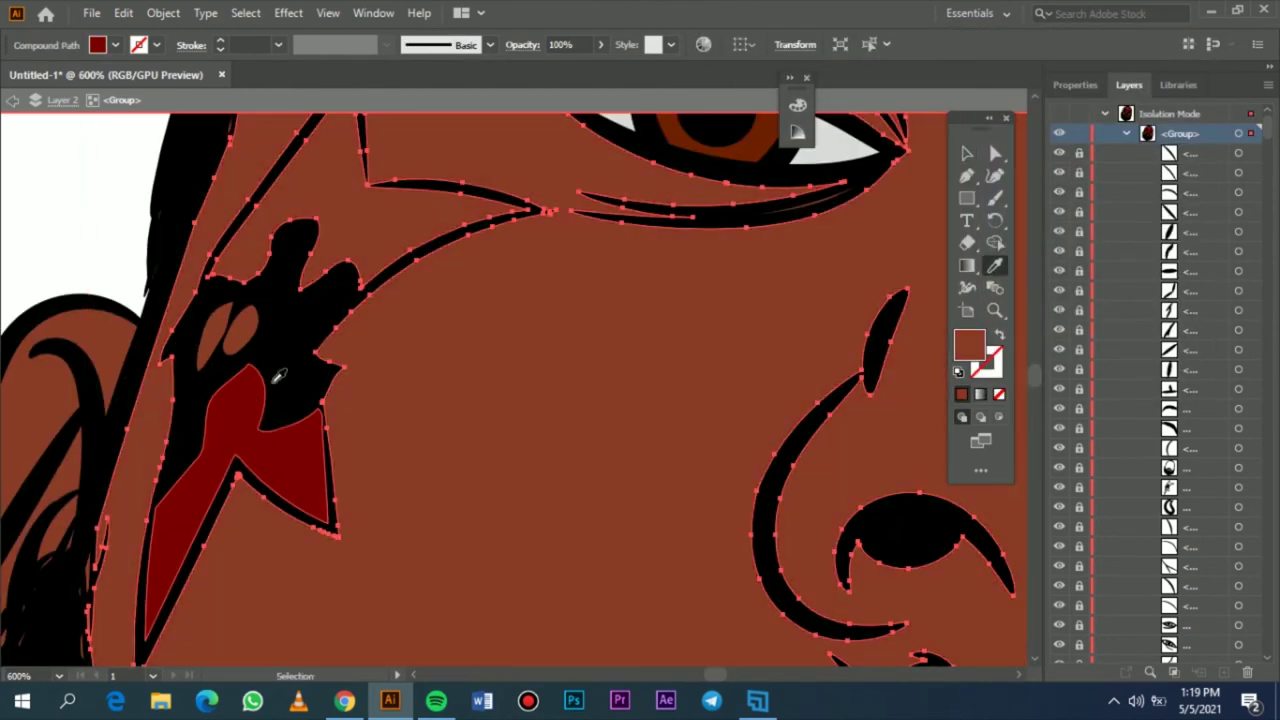
{"action": "left_click", "coordinate": [976, 155]}
{"action": "key", "text": "ctrl+2"}
{"action": "scroll", "coordinate": [378, 190], "scroll_direction": "up", "scroll_amount": 4}
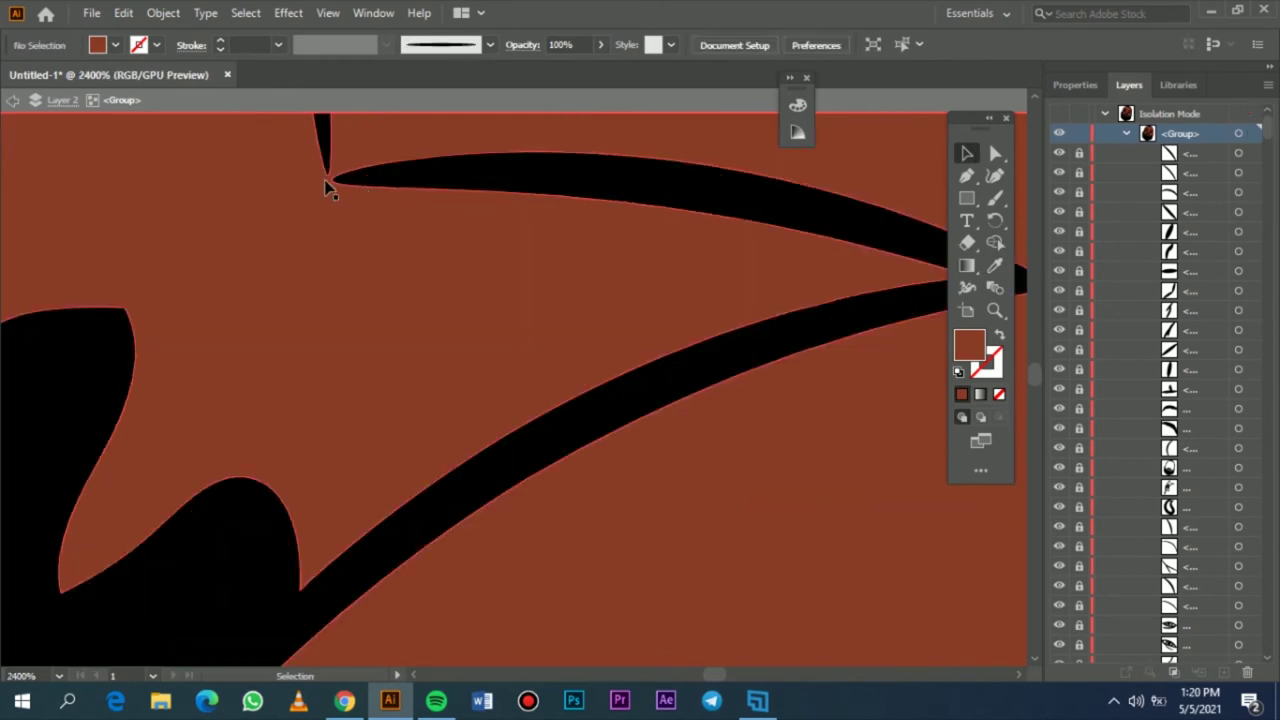
- Fill the two small oval pieces inside the star tattoo with its dark red, using the Eyedropper
{"action": "scroll", "coordinate": [328, 182], "scroll_direction": "down", "scroll_amount": 3}
{"action": "left_click", "coordinate": [165, 366]}
{"action": "key", "text": "i"}
{"action": "left_click", "coordinate": [246, 503]}
{"action": "key", "text": "v"}
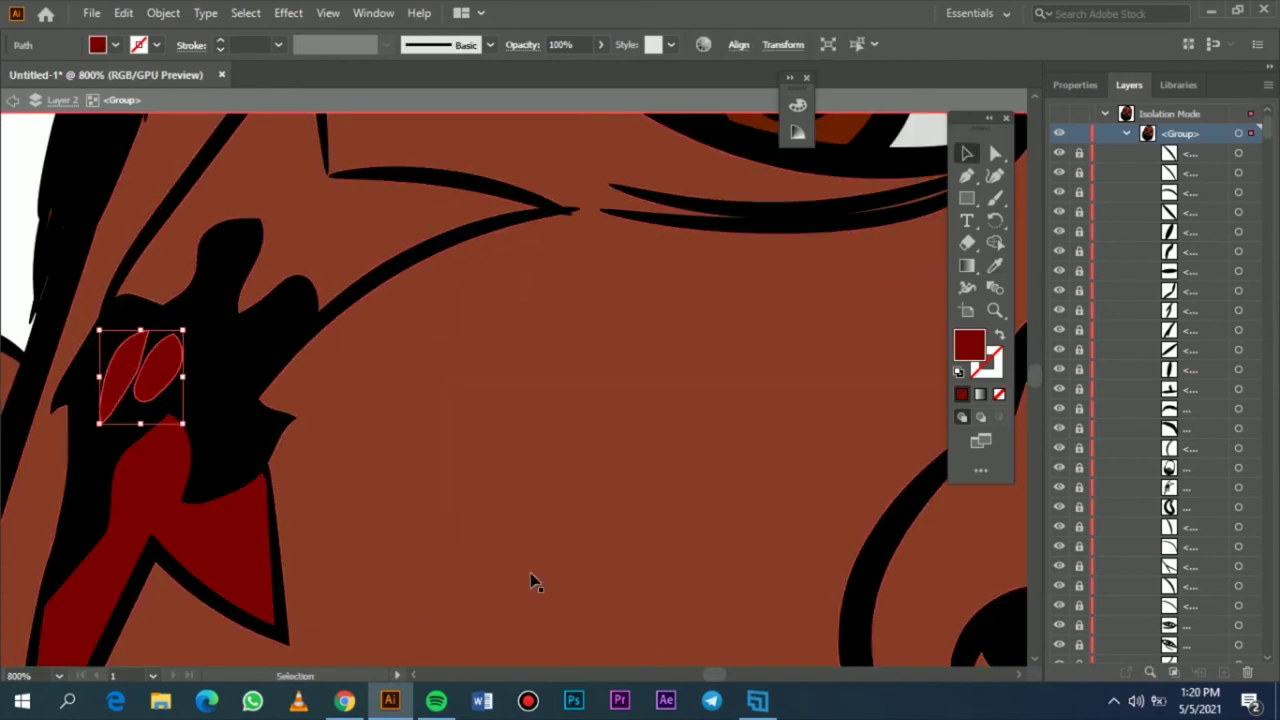
{"action": "key", "text": "ctrl+0"}
{"action": "key", "text": "ctrl+shift+a"}
- Fill the upper lip with a muted dark red
{"action": "scroll", "coordinate": [525, 400], "scroll_direction": "up", "scroll_amount": 5}
{"action": "left_click", "coordinate": [503, 449]}
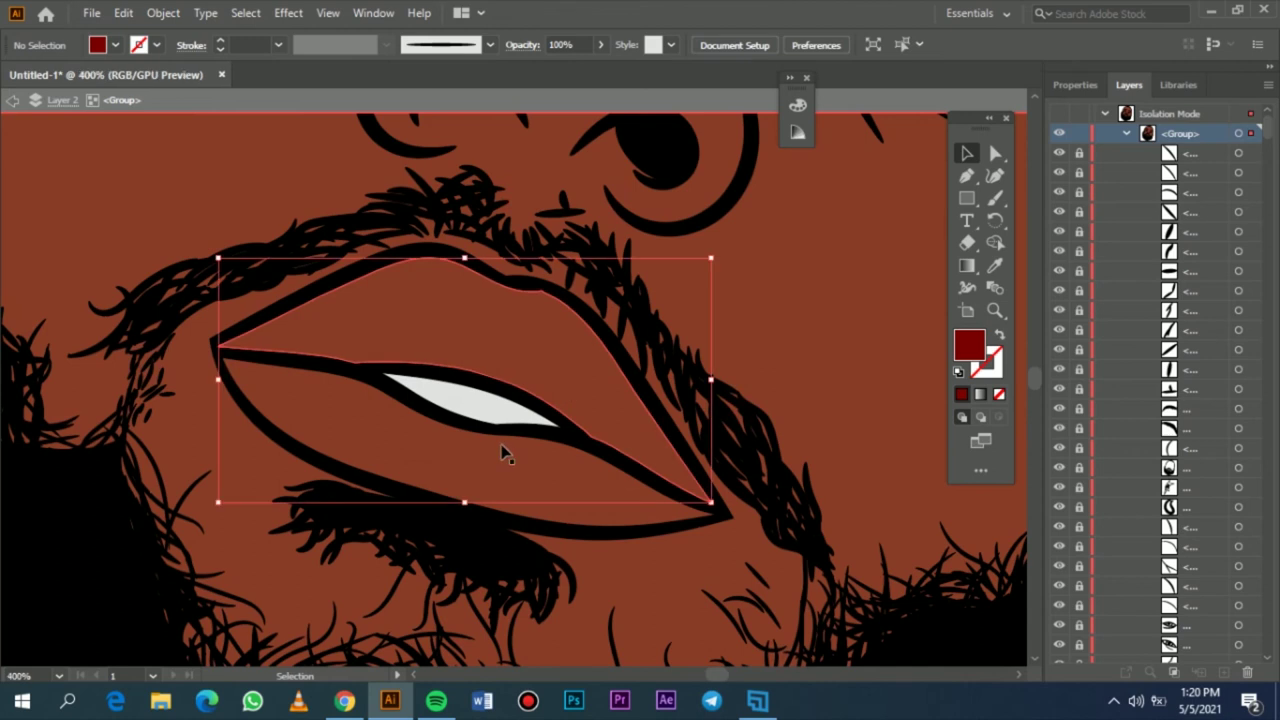
{"action": "double_click", "coordinate": [967, 343]}
{"action": "left_click_drag", "start_coordinate": [907, 212], "coordinate": [905, 220]}
{"action": "left_click", "coordinate": [991, 335]}
{"action": "left_click", "coordinate": [1162, 107]}
- Fill the lower lip with a slightly lighter red than the upper lip and leave isolation mode
{"action": "left_click", "coordinate": [570, 476]}
{"action": "left_click", "coordinate": [617, 462]}
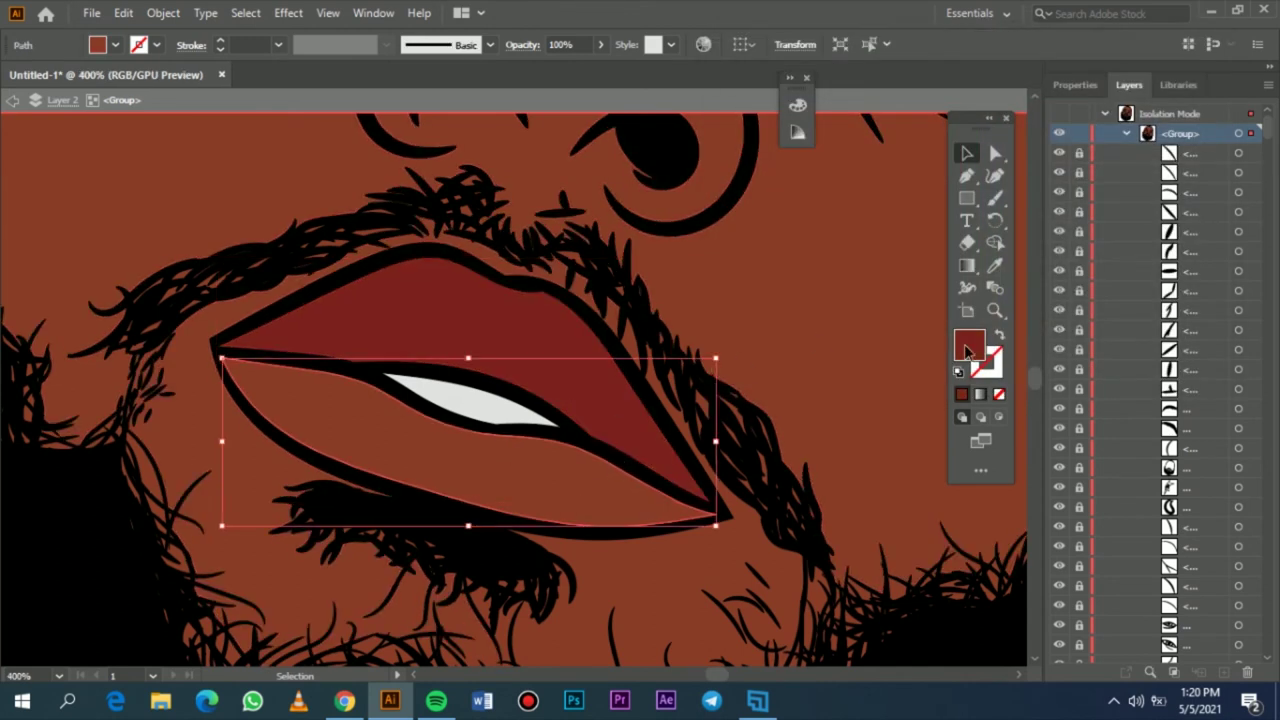
{"action": "double_click", "coordinate": [969, 345]}
{"action": "left_click", "coordinate": [890, 199]}
{"action": "left_click_drag", "start_coordinate": [1008, 331], "coordinate": [1009, 337]}
{"action": "left_click", "coordinate": [1160, 109]}
{"action": "key", "text": "ctrl+0"}
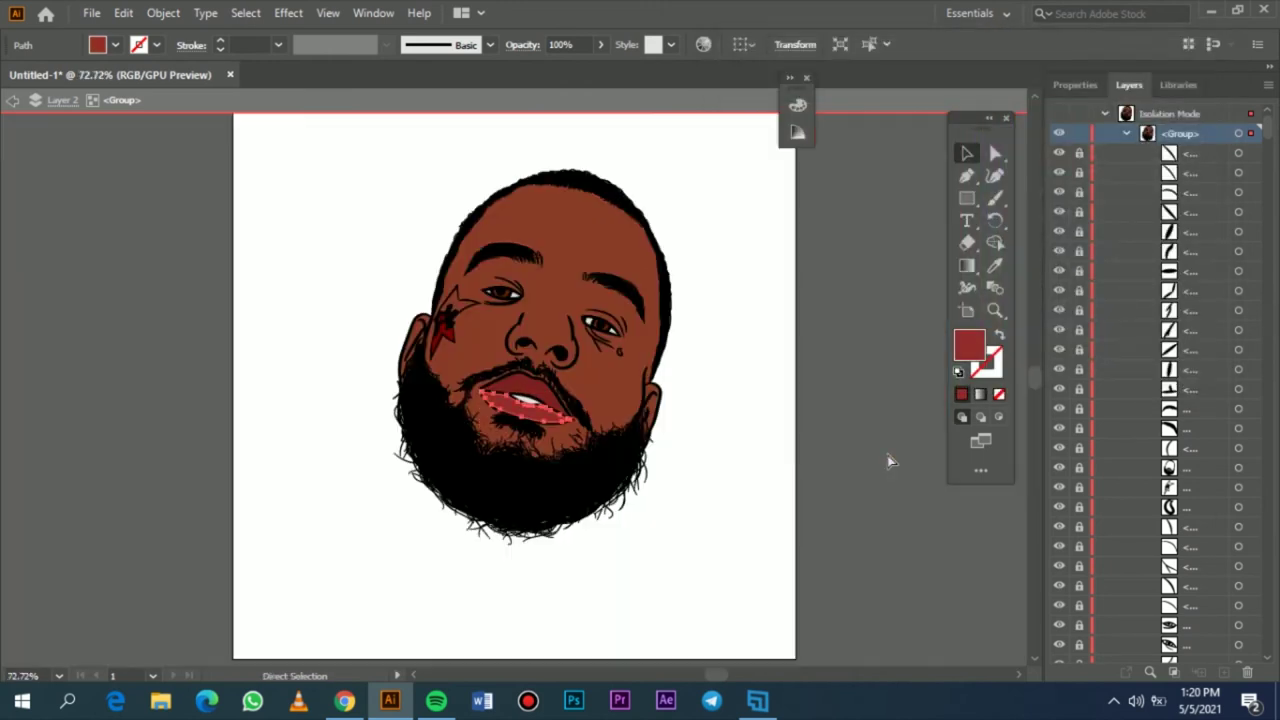
{"action": "left_click", "coordinate": [700, 528]}
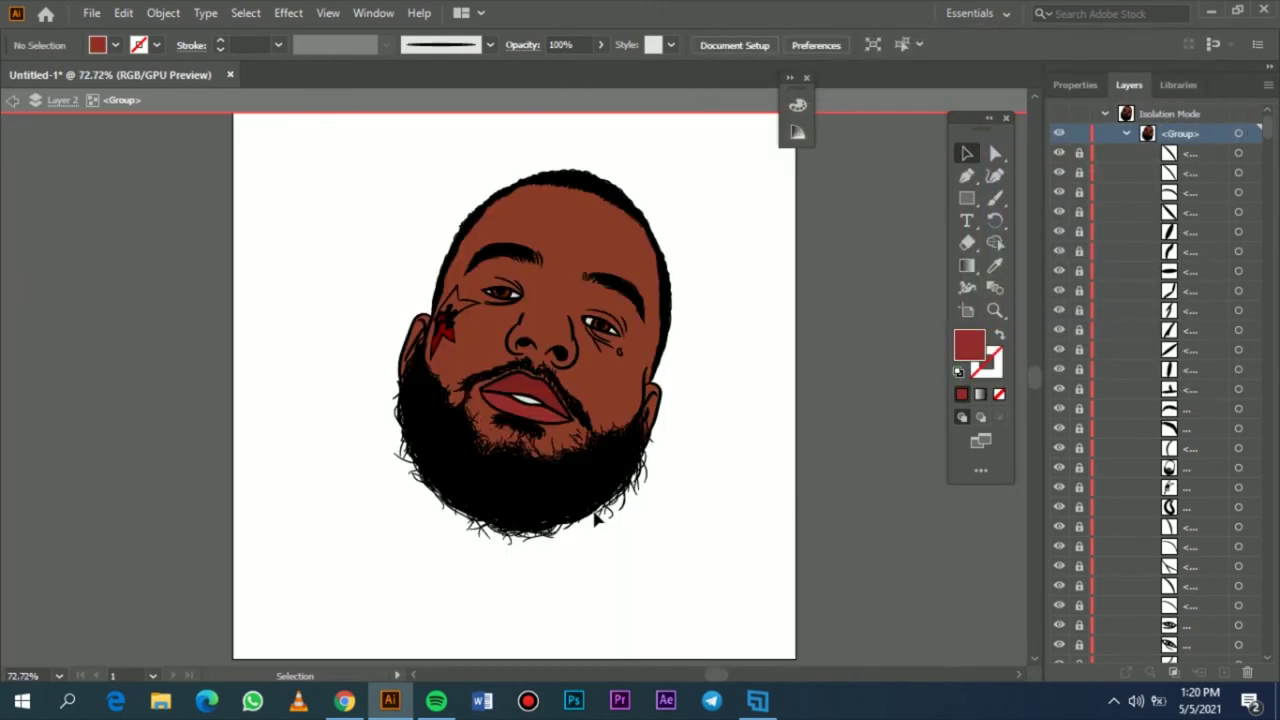
{"action": "double_click", "coordinate": [279, 340]}
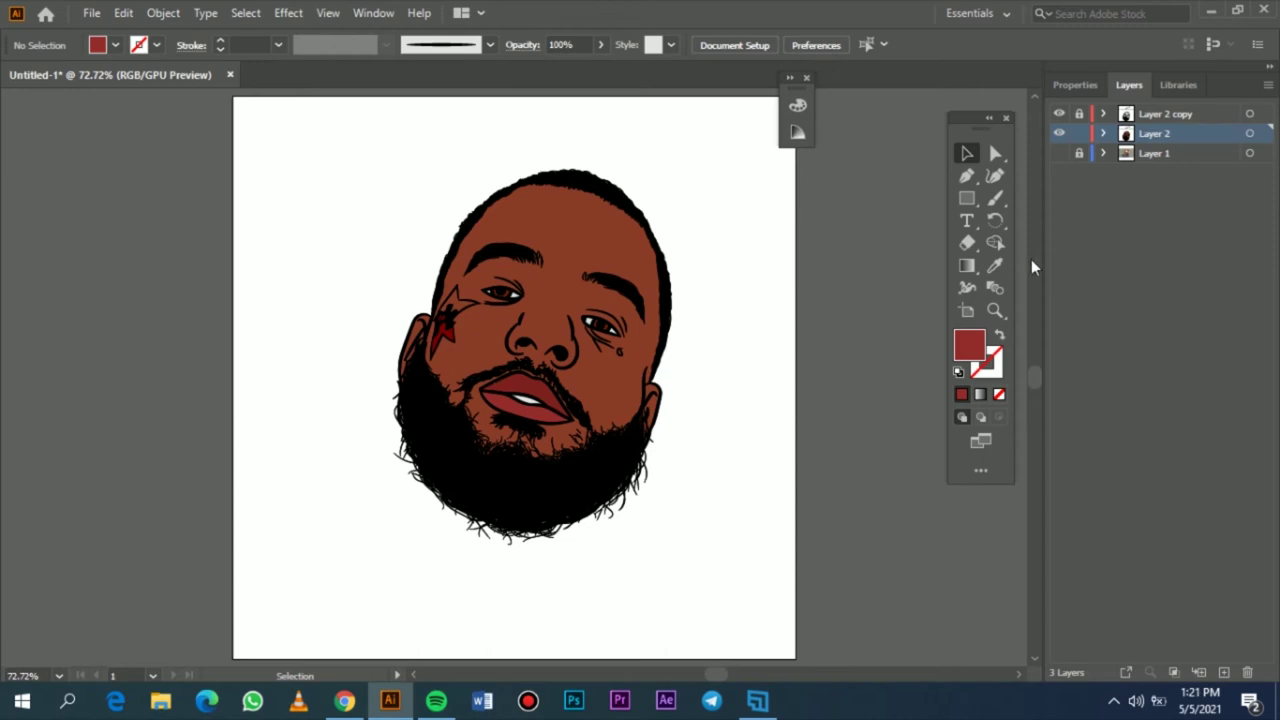
- Sample the star tattoo's dark red and try a freehand Pencil shape in its upper area
{"action": "scroll", "coordinate": [430, 340], "scroll_direction": "up", "scroll_amount": 6}
{"action": "key", "text": "i"}
{"action": "left_click", "coordinate": [510, 390]}
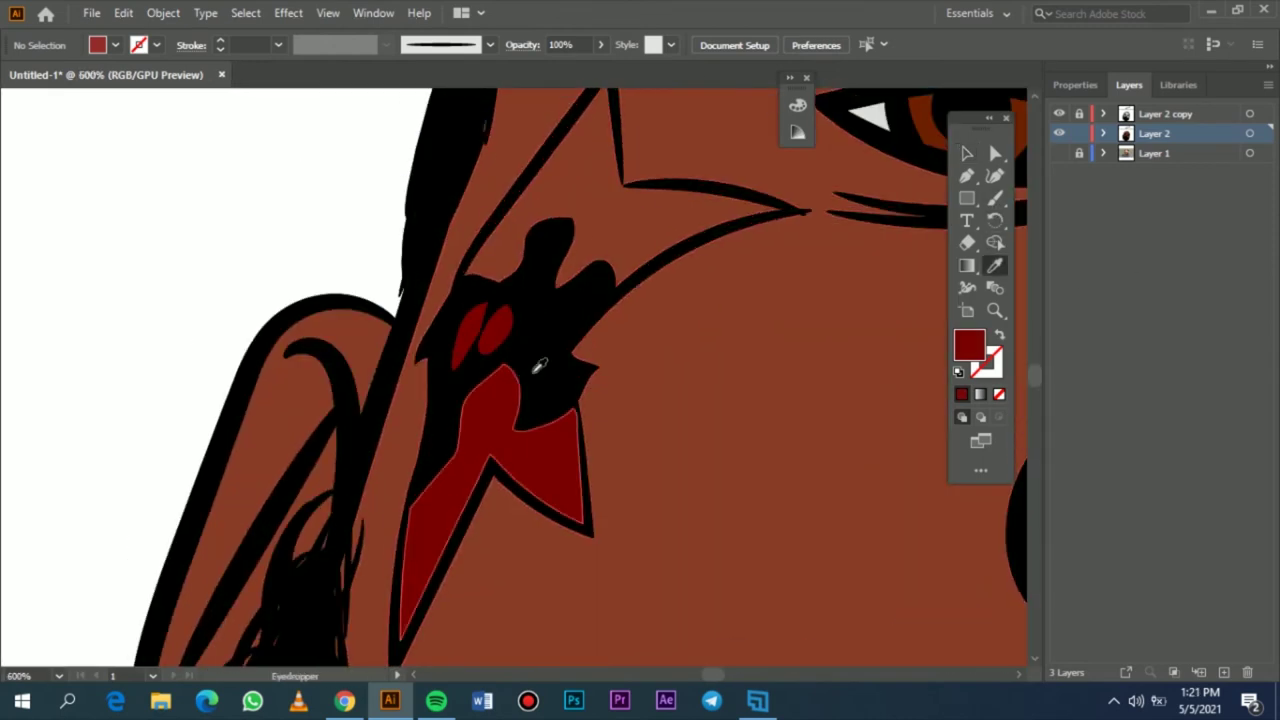
{"action": "key", "text": "n"}
{"action": "left_click_drag", "start_coordinate": [593, 194], "coordinate": [503, 306]}
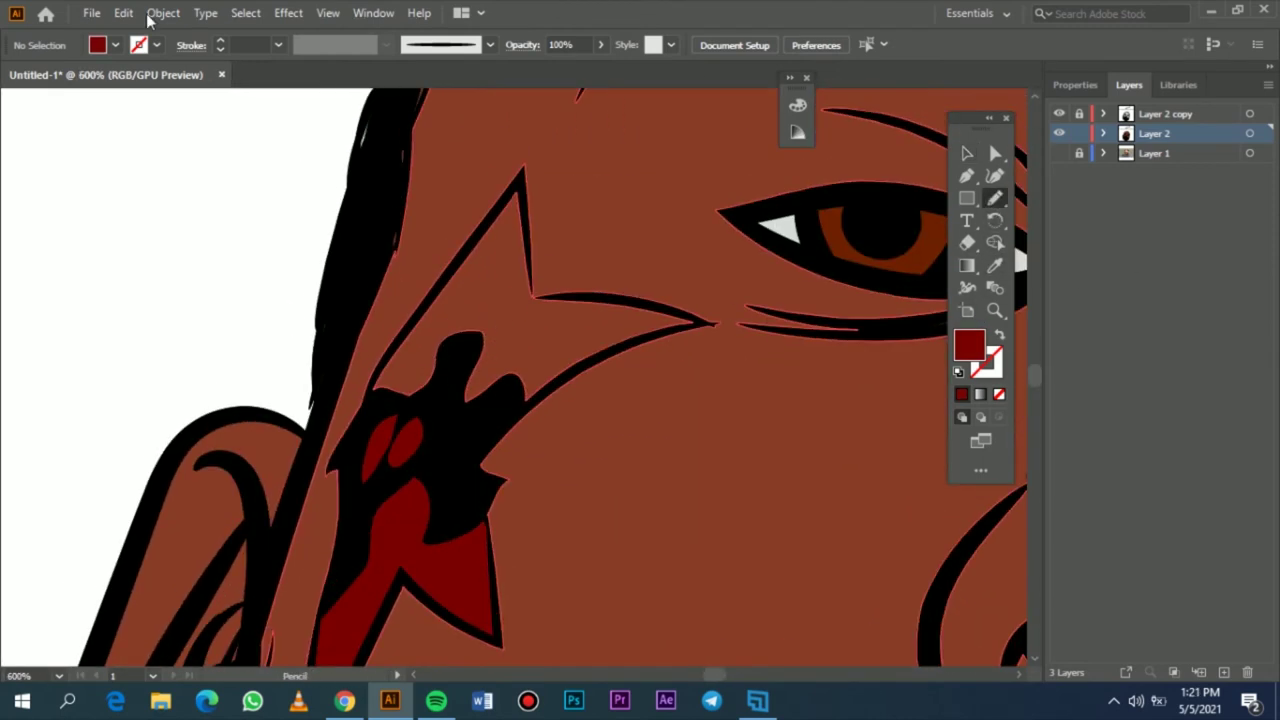
- Isolate the face group and draw a dark red Pencil shape over the upward point of the star tattoo
{"action": "key", "text": "v"}
{"action": "double_click", "coordinate": [520, 297]}
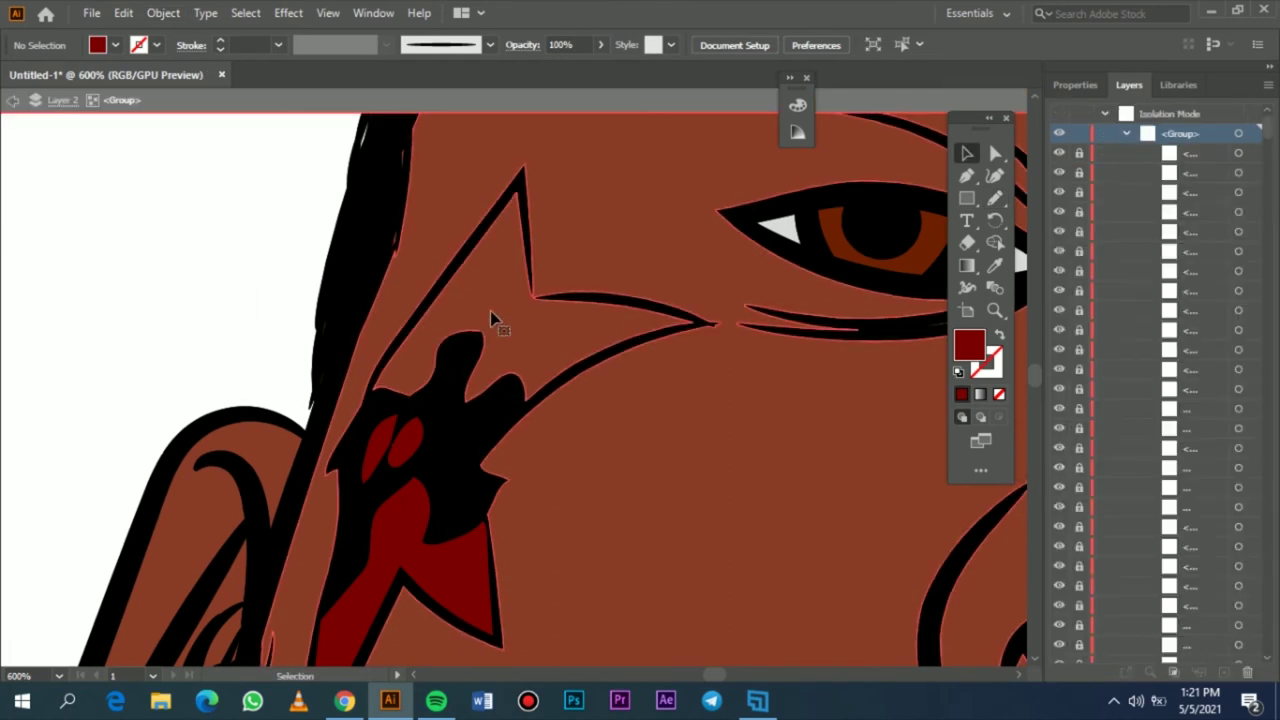
{"action": "left_click", "coordinate": [204, 278]}
{"action": "key", "text": "n"}
{"action": "scroll", "coordinate": [474, 300], "scroll_direction": "up", "scroll_amount": 2}
{"action": "mouse_move", "coordinate": [573, 142]}
{"action": "left_mouse_down"}
{"action": "mouse_move", "coordinate": [315, 506]}
{"action": "mouse_move", "coordinate": [583, 195]}
{"action": "mouse_move", "coordinate": [574, 148]}
{"action": "mouse_move", "coordinate": [582, 193]}
{"action": "left_mouse_up"}
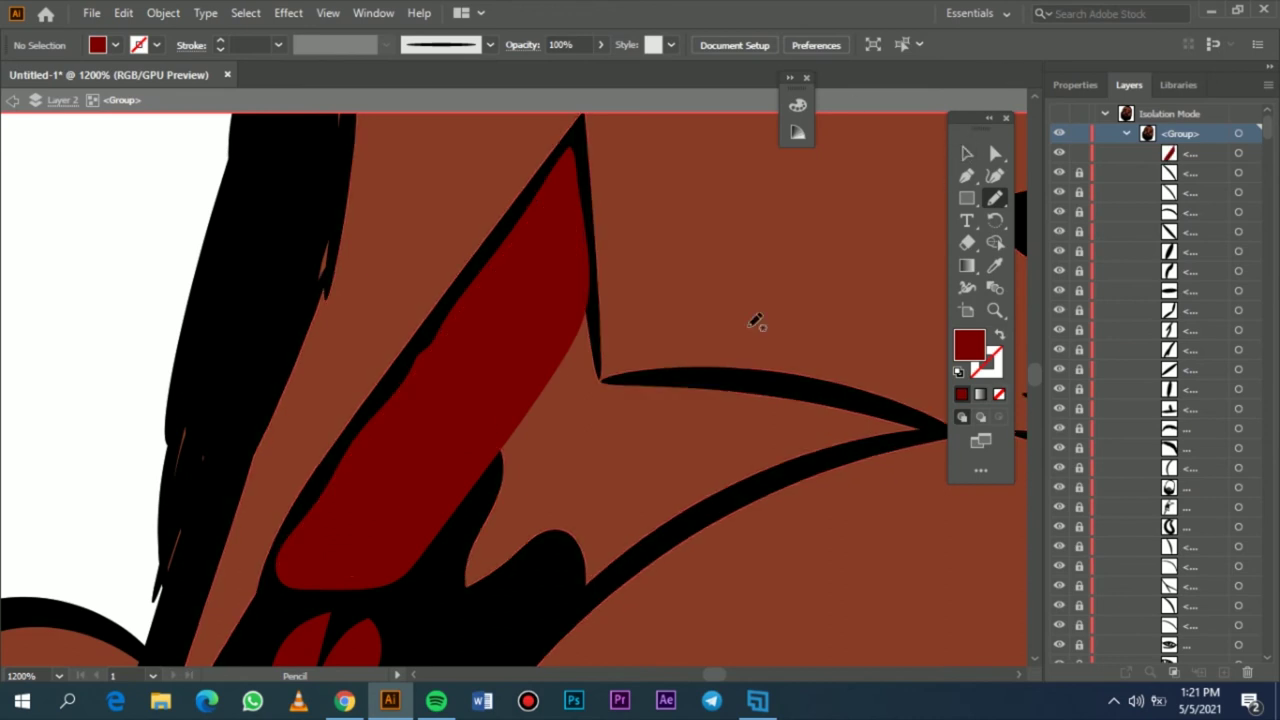
- Cover the rest of the star tattoo's upper area with dark red Pencil shapes and leave isolation mode
{"action": "left_click_drag", "start_coordinate": [680, 462], "coordinate": [568, 394]}
{"action": "mouse_move", "coordinate": [492, 308]}
{"action": "left_mouse_down"}
{"action": "mouse_move", "coordinate": [445, 209]}
{"action": "mouse_move", "coordinate": [480, 192]}
{"action": "left_mouse_up"}
{"action": "mouse_move", "coordinate": [541, 307]}
{"action": "left_mouse_down"}
{"action": "mouse_move", "coordinate": [639, 305]}
{"action": "mouse_move", "coordinate": [825, 359]}
{"action": "mouse_move", "coordinate": [682, 405]}
{"action": "left_mouse_up"}
{"action": "mouse_move", "coordinate": [488, 320]}
{"action": "left_mouse_down"}
{"action": "mouse_move", "coordinate": [444, 520]}
{"action": "mouse_move", "coordinate": [680, 405]}
{"action": "left_mouse_up"}
{"action": "scroll", "coordinate": [364, 496], "scroll_direction": "down", "scroll_amount": 5}
{"action": "key", "text": "v"}
{"action": "double_click", "coordinate": [194, 285]}
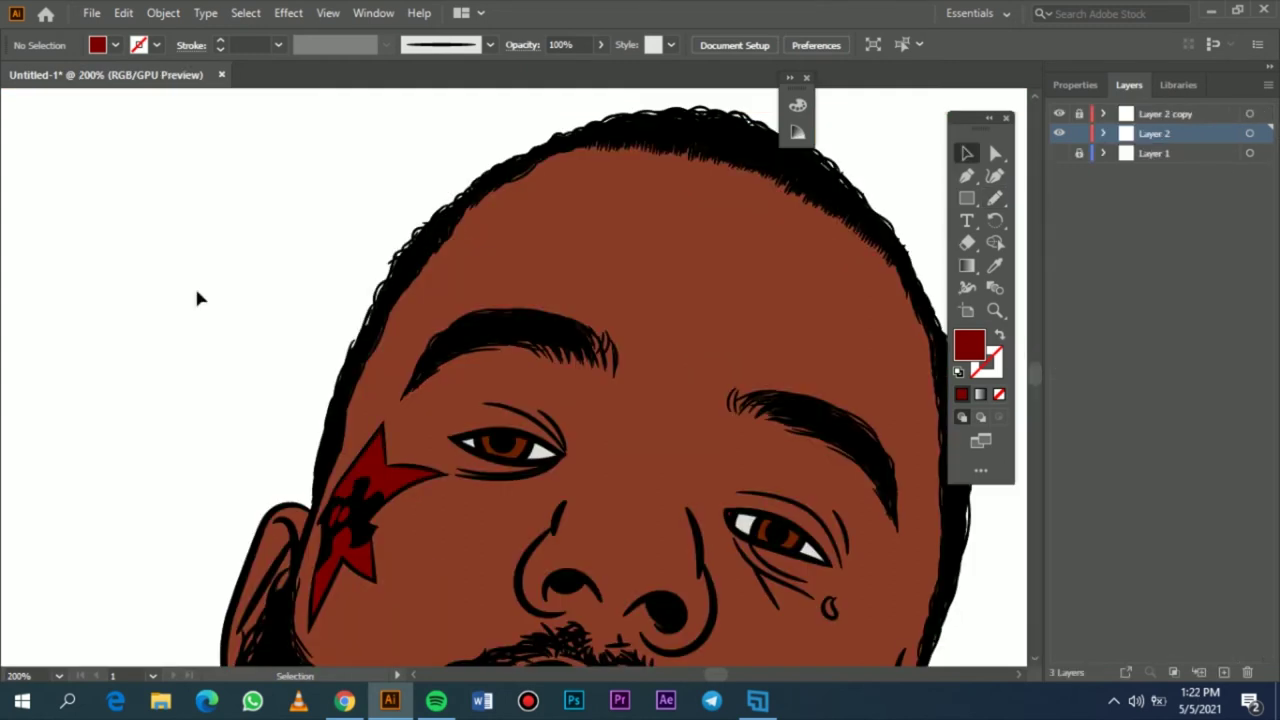
{"action": "key", "text": "ctrl+0"}
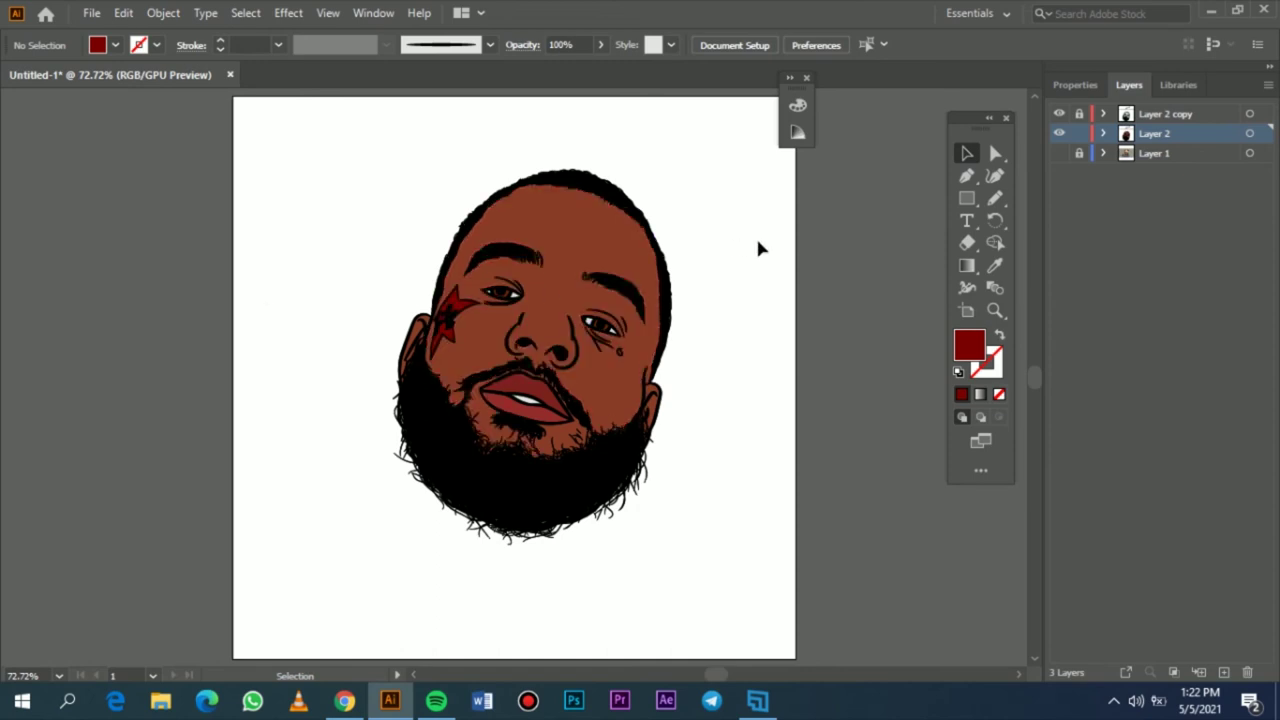
- Select all the coloured shapes of the face and open Recolor Artwork for them
{"action": "left_click", "coordinate": [995, 152]}
{"action": "left_click_drag", "start_coordinate": [324, 172], "coordinate": [738, 558]}
{"action": "key", "text": "v"}
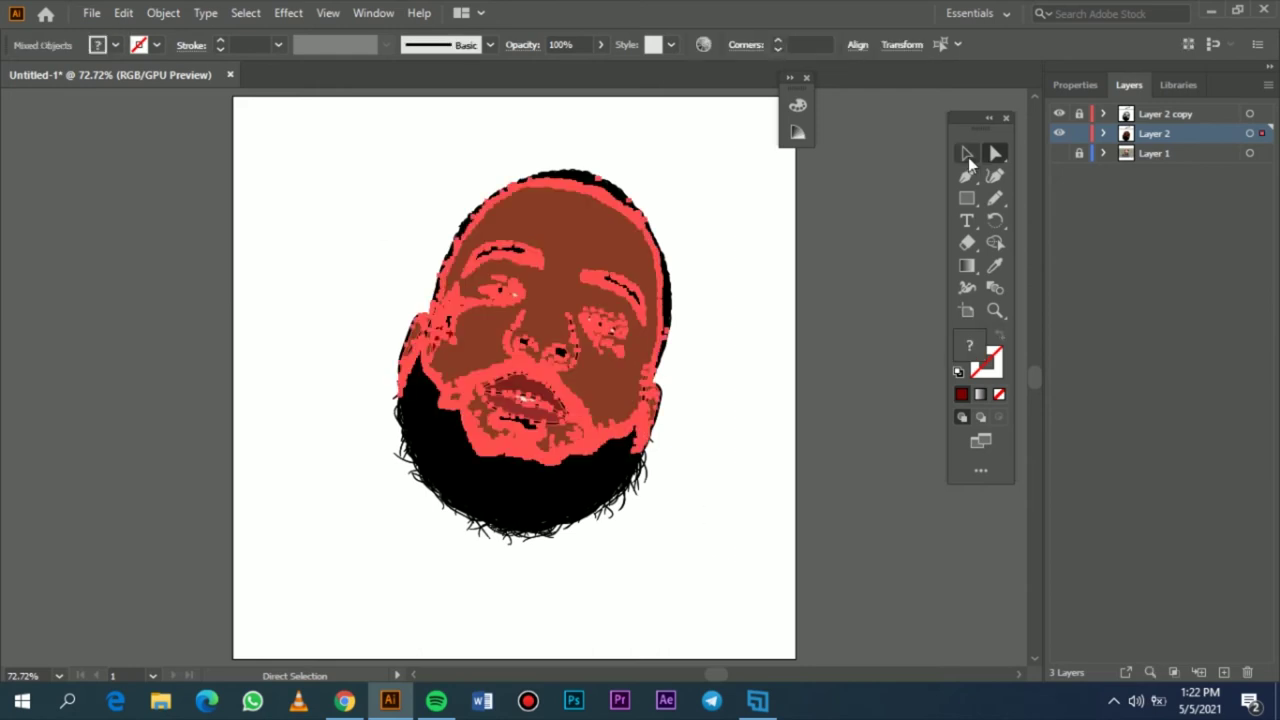
{"action": "left_click", "coordinate": [123, 12]}
{"action": "mouse_move", "coordinate": [200, 340]}
{"action": "left_click", "coordinate": [515, 340]}
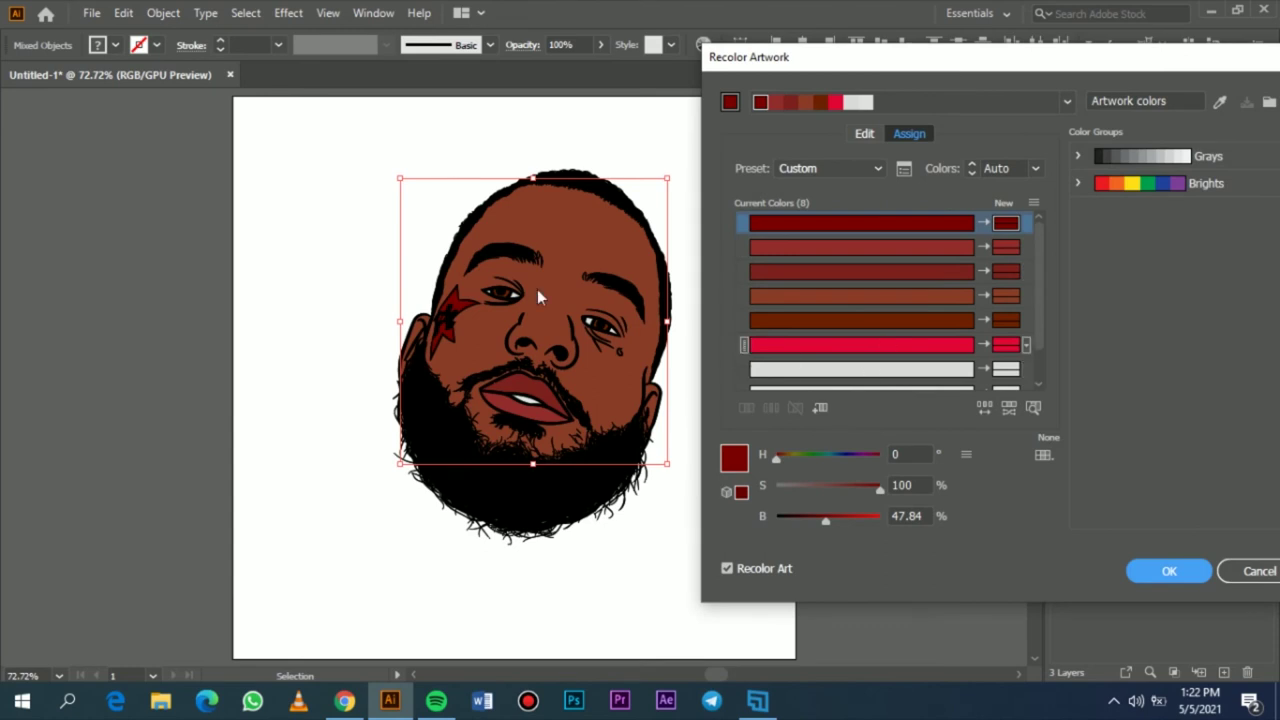
- Set the brightness of the lower lip's red to 49% and fine-tune the upper lip's red
{"action": "left_click", "coordinate": [828, 249]}
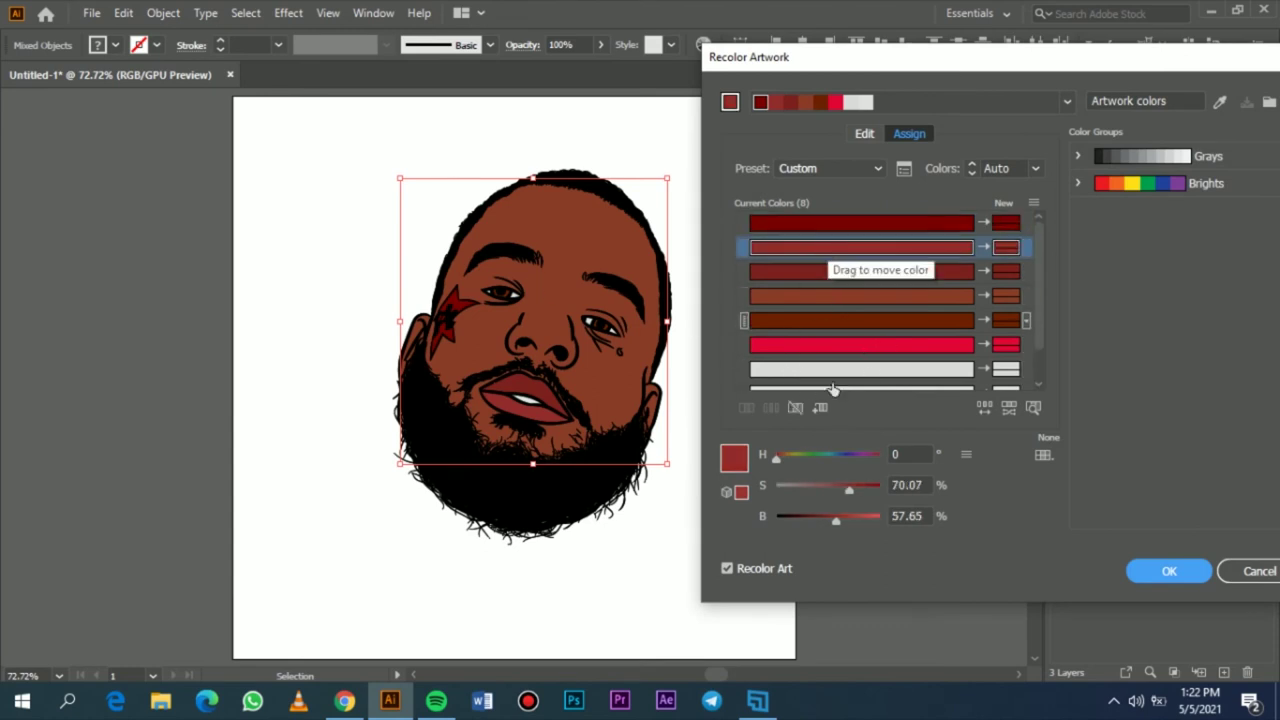
{"action": "mouse_move", "coordinate": [834, 523]}
{"action": "left_mouse_down"}
{"action": "mouse_move", "coordinate": [864, 531]}
{"action": "mouse_move", "coordinate": [827, 528]}
{"action": "left_mouse_up"}
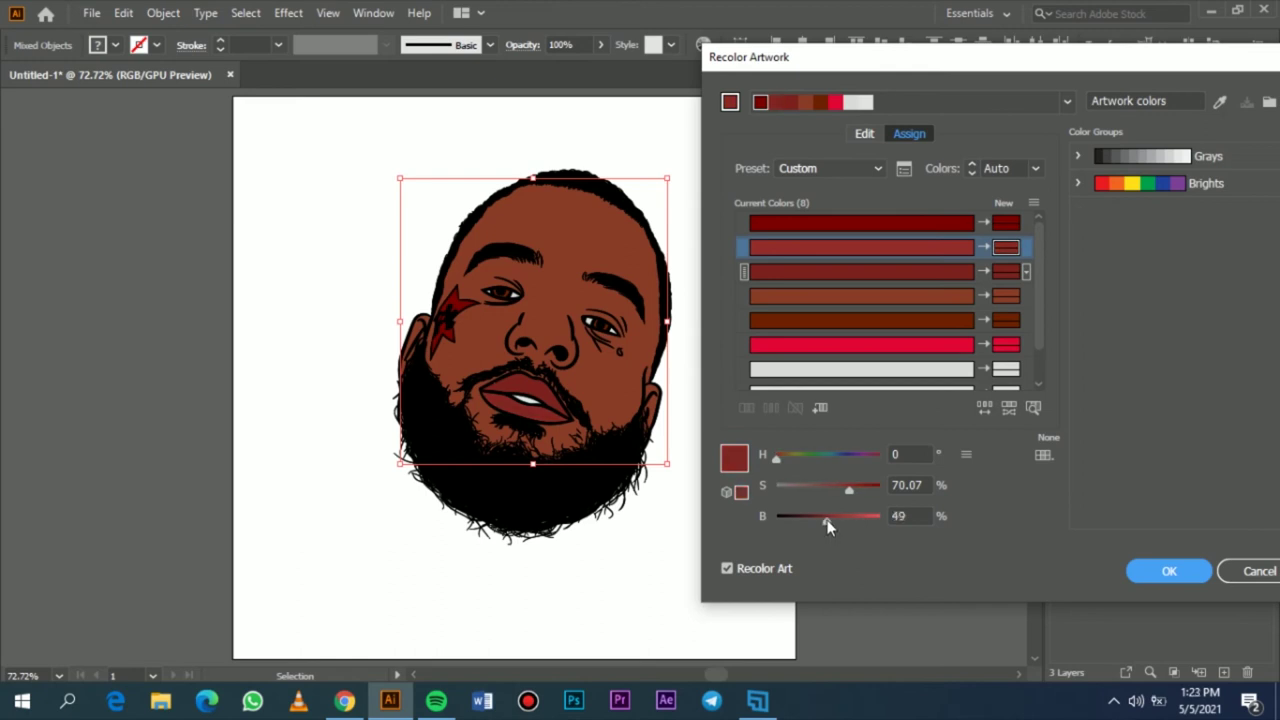
{"action": "left_click", "coordinate": [870, 272]}
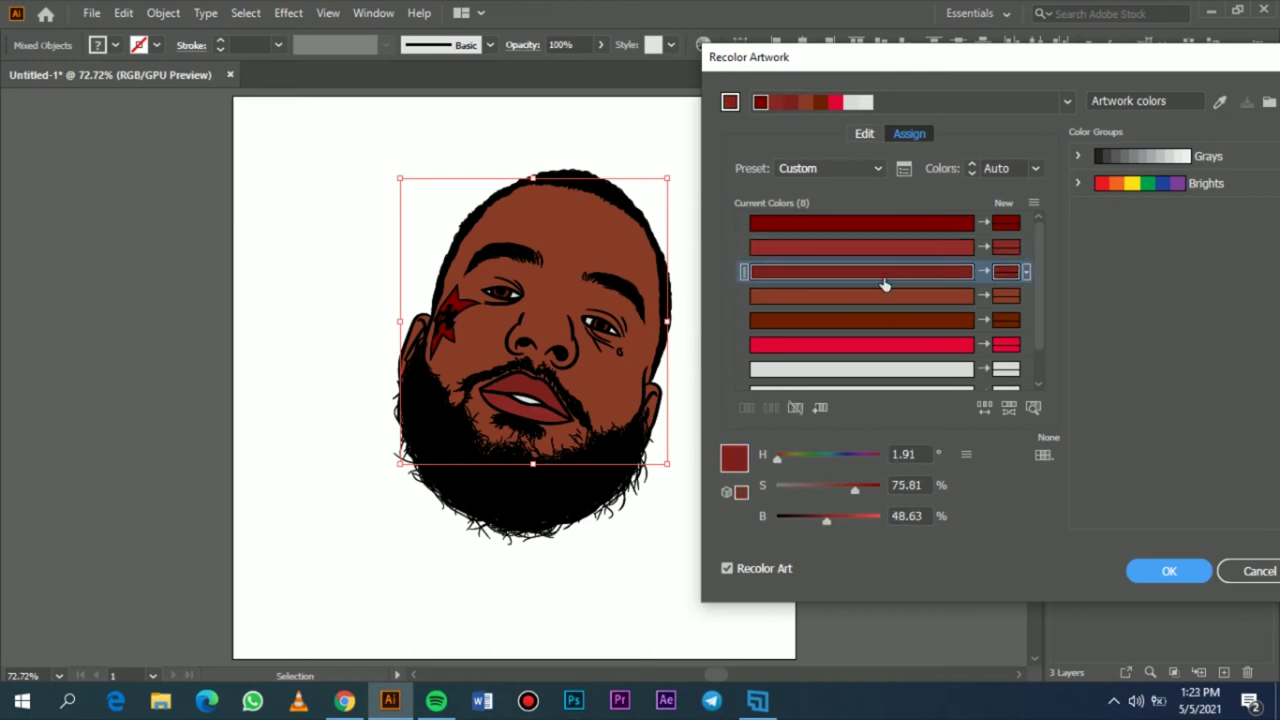
{"action": "left_click", "coordinate": [826, 521]}
- Brighten the skin tone to 67% with a hue of 14° and fine-tune its saturation
{"action": "left_click", "coordinate": [831, 297]}
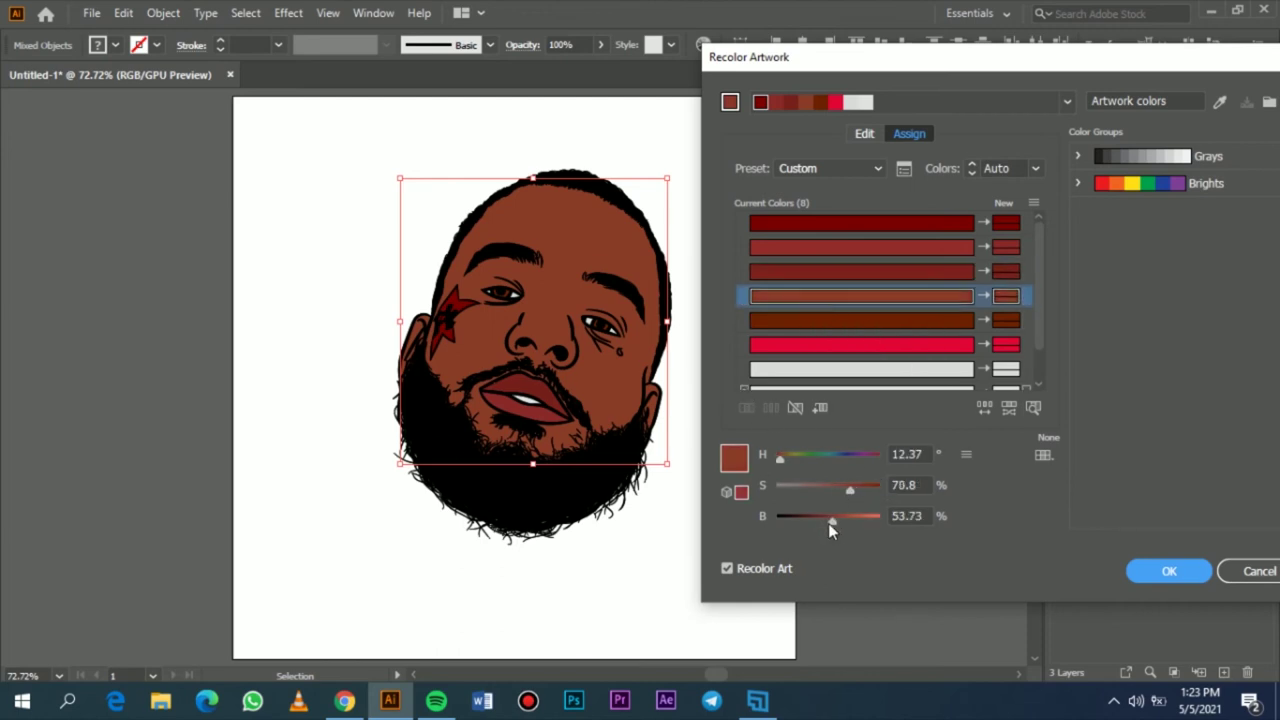
{"action": "left_click_drag", "start_coordinate": [832, 521], "coordinate": [846, 520]}
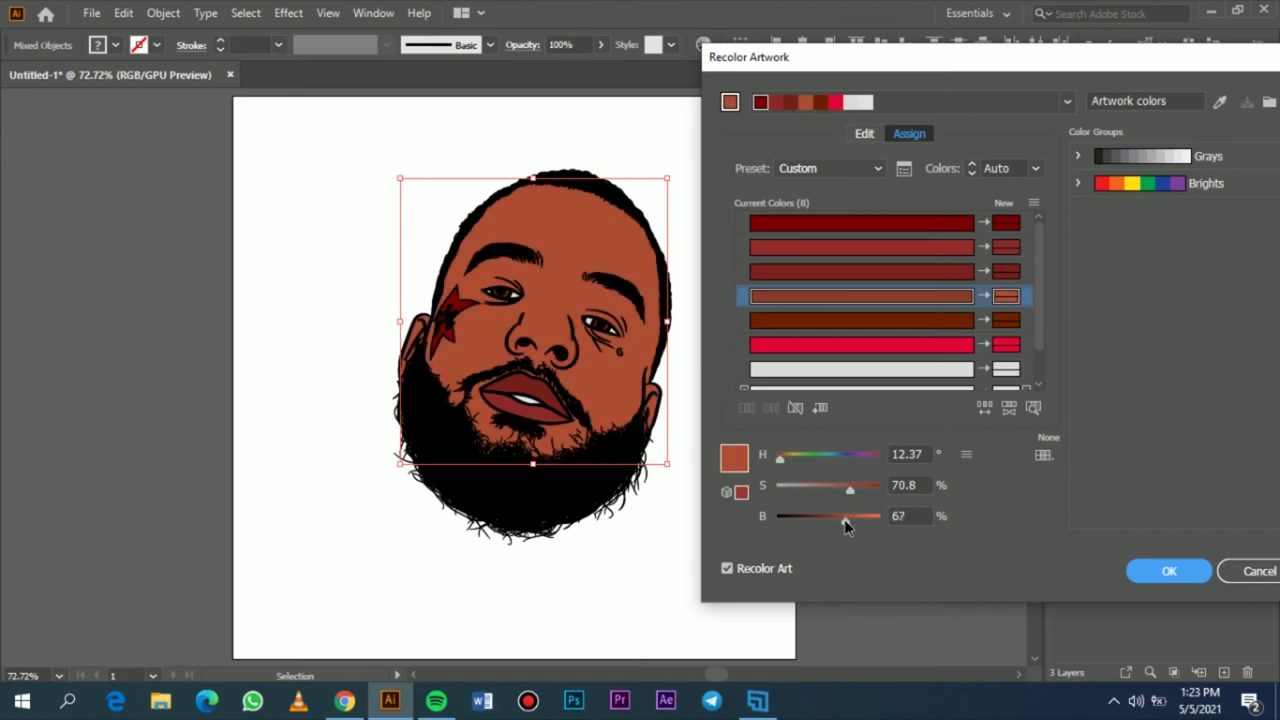
{"action": "left_click", "coordinate": [855, 490]}
{"action": "left_click", "coordinate": [898, 455]}
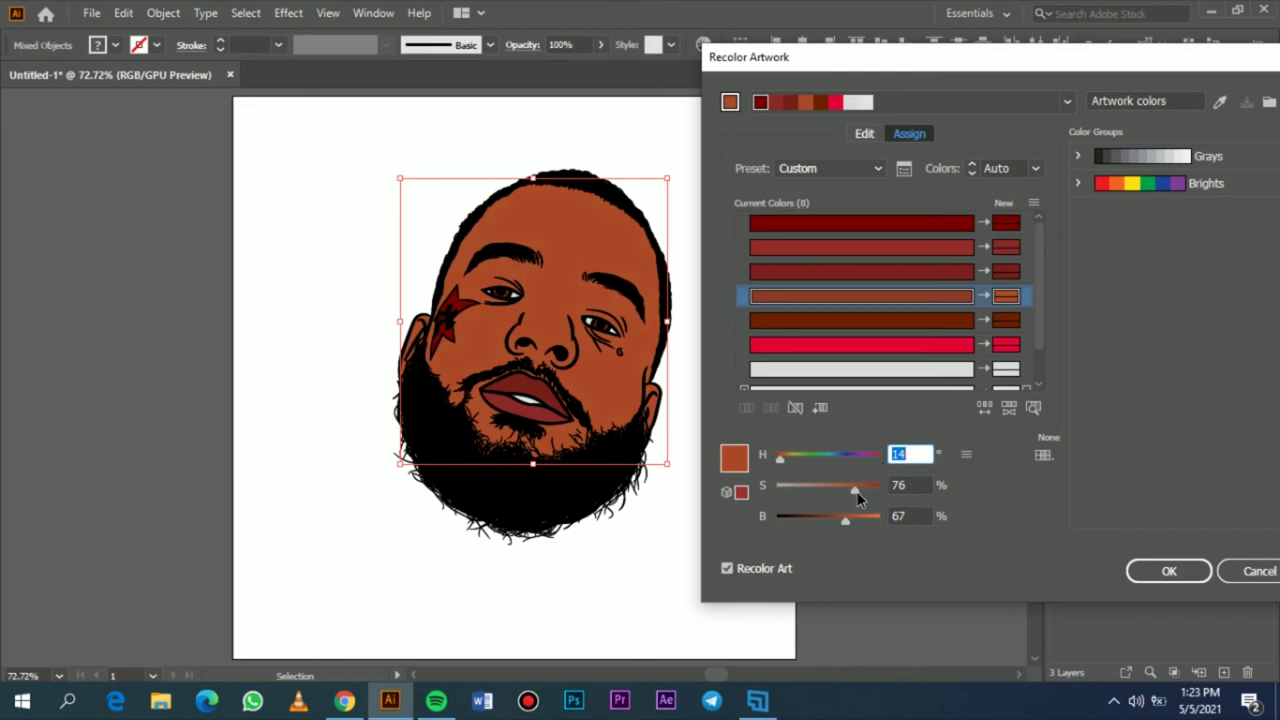
{"action": "left_click_drag", "start_coordinate": [854, 493], "coordinate": [841, 518]}
- Set the iris brown's brightness to 58% and the eye whites' light grey to 94%, and apply the recolouring
{"action": "left_click", "coordinate": [853, 332]}
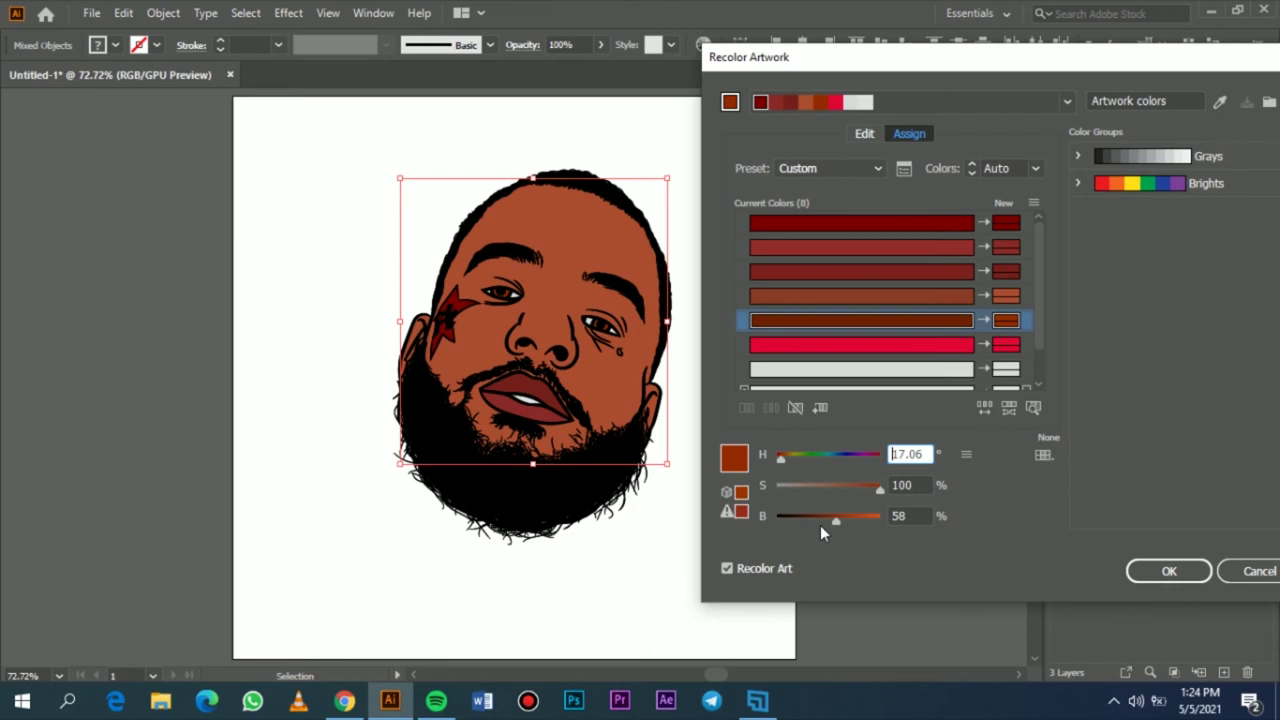
{"action": "scroll", "coordinate": [832, 335], "scroll_direction": "down", "scroll_amount": 1}
{"action": "left_click", "coordinate": [831, 353]}
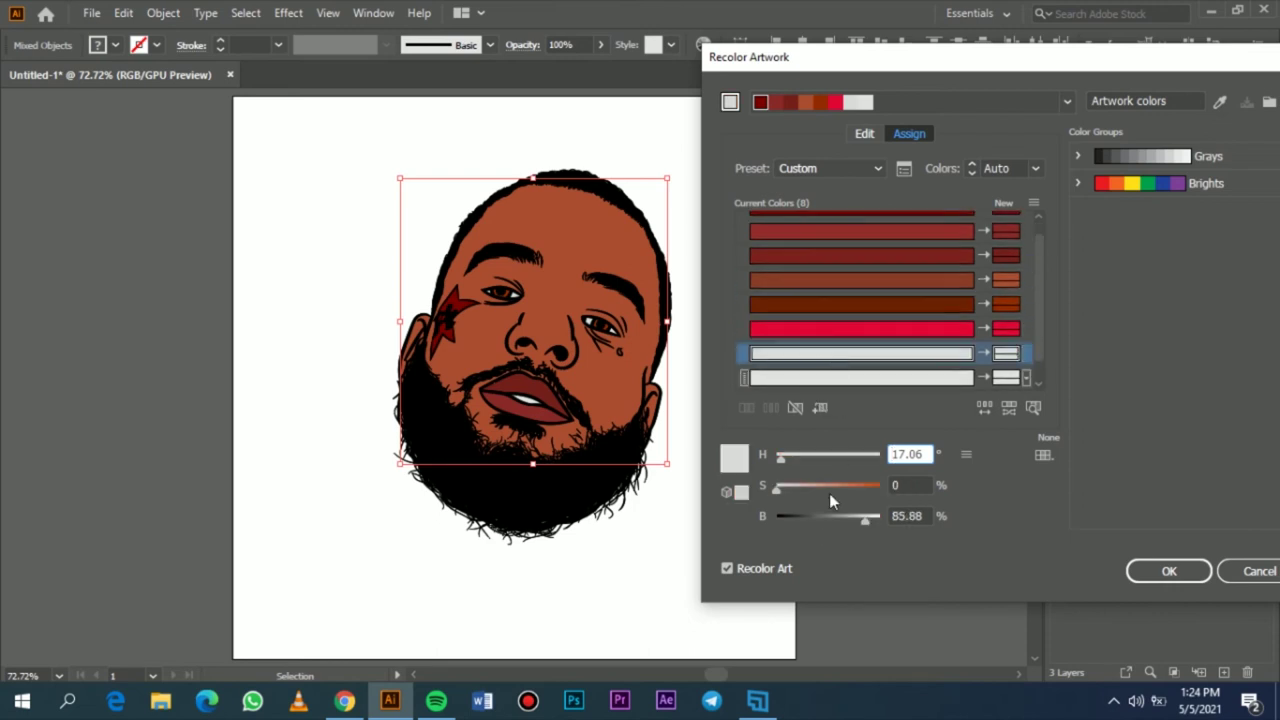
{"action": "left_click_drag", "start_coordinate": [866, 520], "coordinate": [872, 524]}
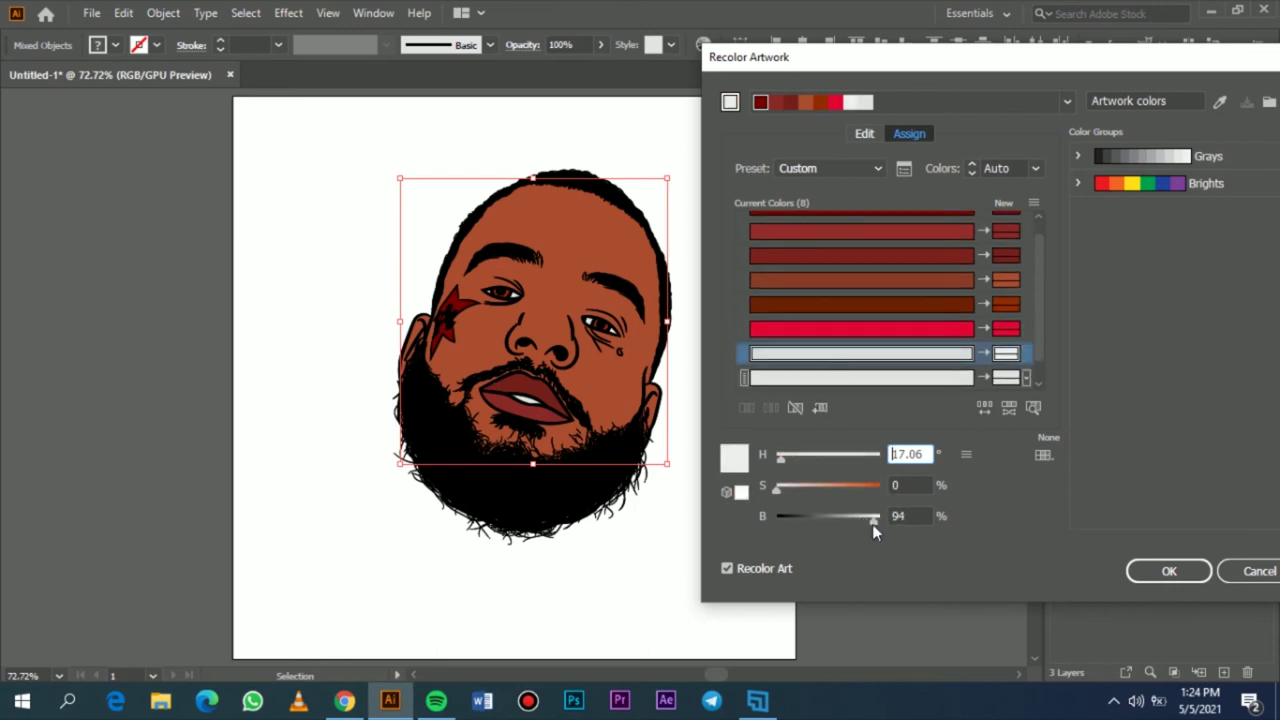
{"action": "left_click", "coordinate": [791, 380]}
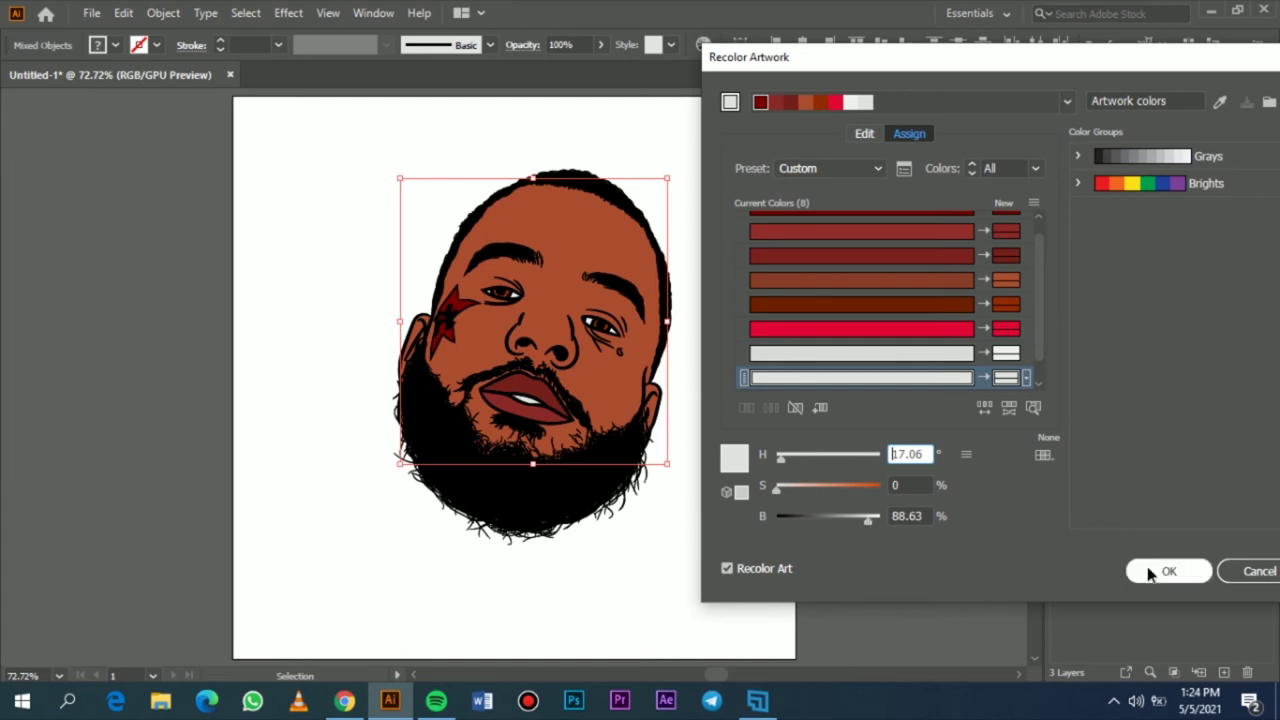
{"action": "left_click", "coordinate": [1165, 571]}
{"action": "left_click", "coordinate": [771, 449]}
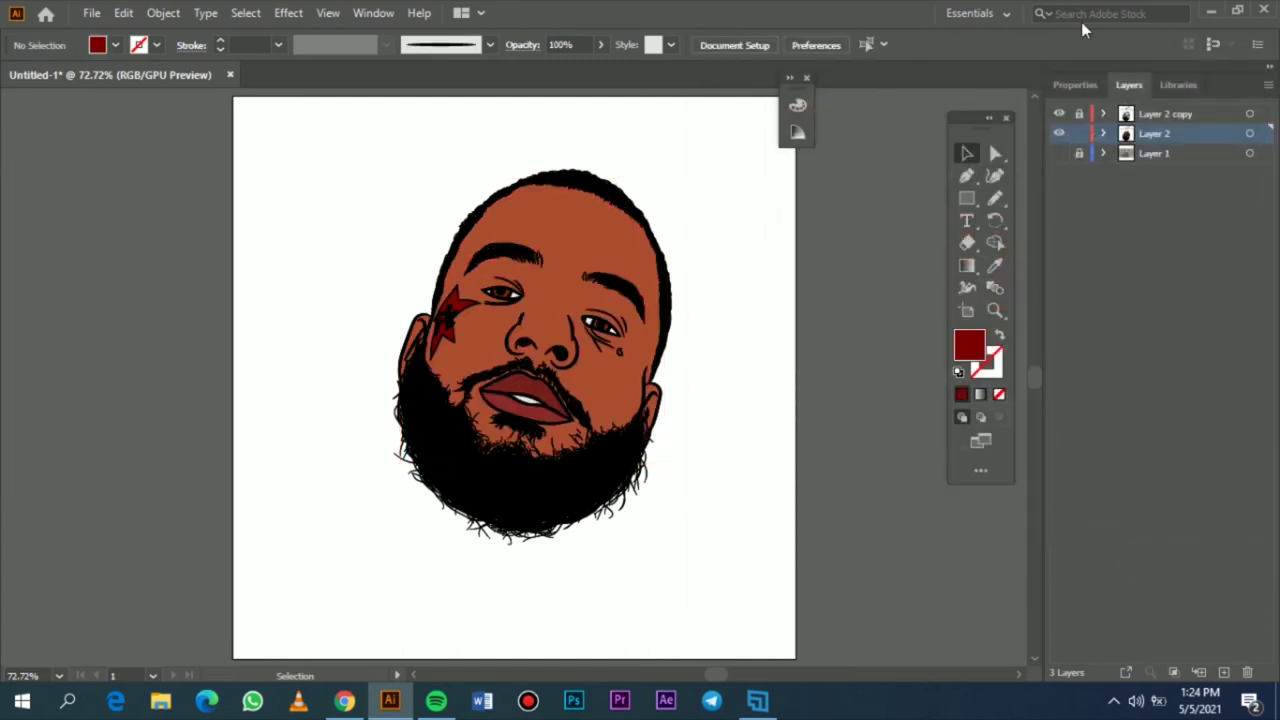
- Compare the coloured portrait with the reference image by toggling the visibility of Layer 1 and Layer 2
{"action": "left_click", "coordinate": [1059, 153]}
{"action": "left_click", "coordinate": [1060, 134]}
{"action": "left_click", "coordinate": [1060, 134]}
{"action": "left_click", "coordinate": [1059, 153]}
{"action": "double_click", "coordinate": [994, 265]}
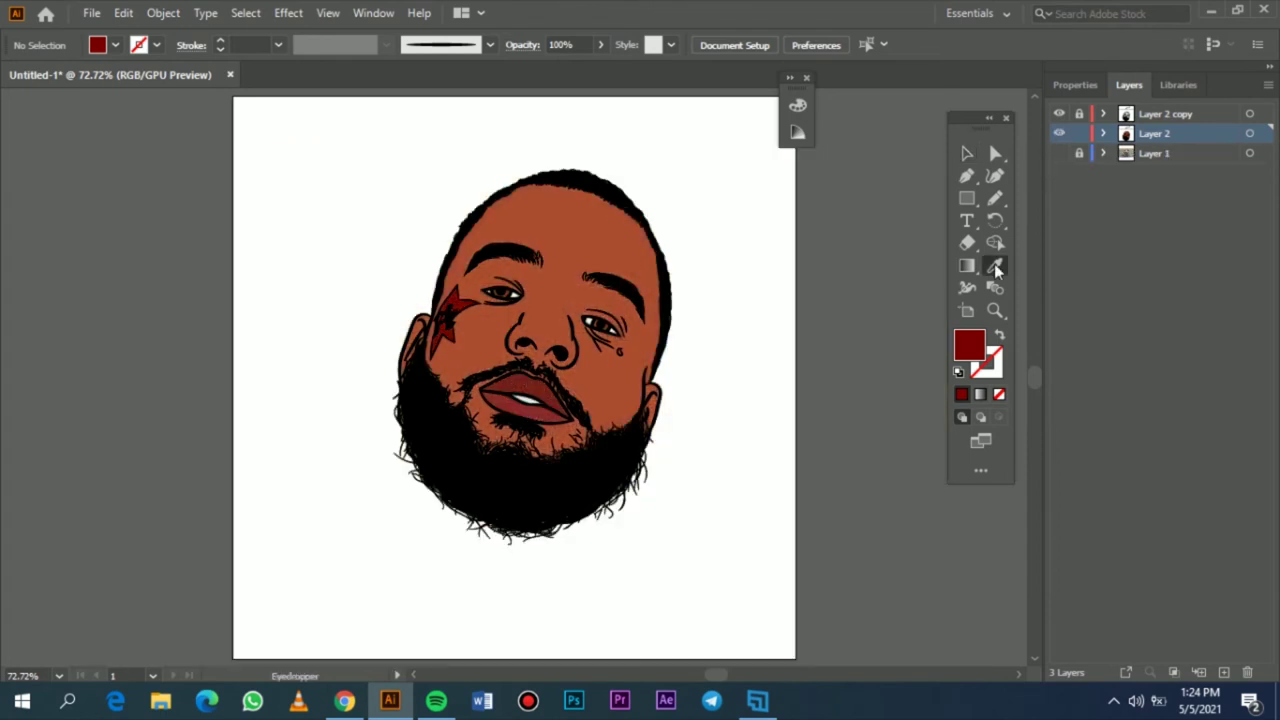
{"action": "left_click", "coordinate": [818, 543]}
- Duplicate Layer 2, and lock and hide the original Layer 2
{"action": "left_click_drag", "start_coordinate": [1160, 134], "coordinate": [1224, 673]}
{"action": "left_click", "coordinate": [1223, 673]}
{"action": "key", "text": "ctrl+z"}
{"action": "key", "text": "ctrl+z"}
{"action": "left_click", "coordinate": [1079, 154]}
{"action": "left_click", "coordinate": [1059, 154]}
- Delete the main skin-tone shape of the face and another leftover skin piece from the duplicated layer
{"action": "left_click", "coordinate": [995, 153]}
{"action": "left_click", "coordinate": [601, 229]}
{"action": "key", "text": "Delete"}
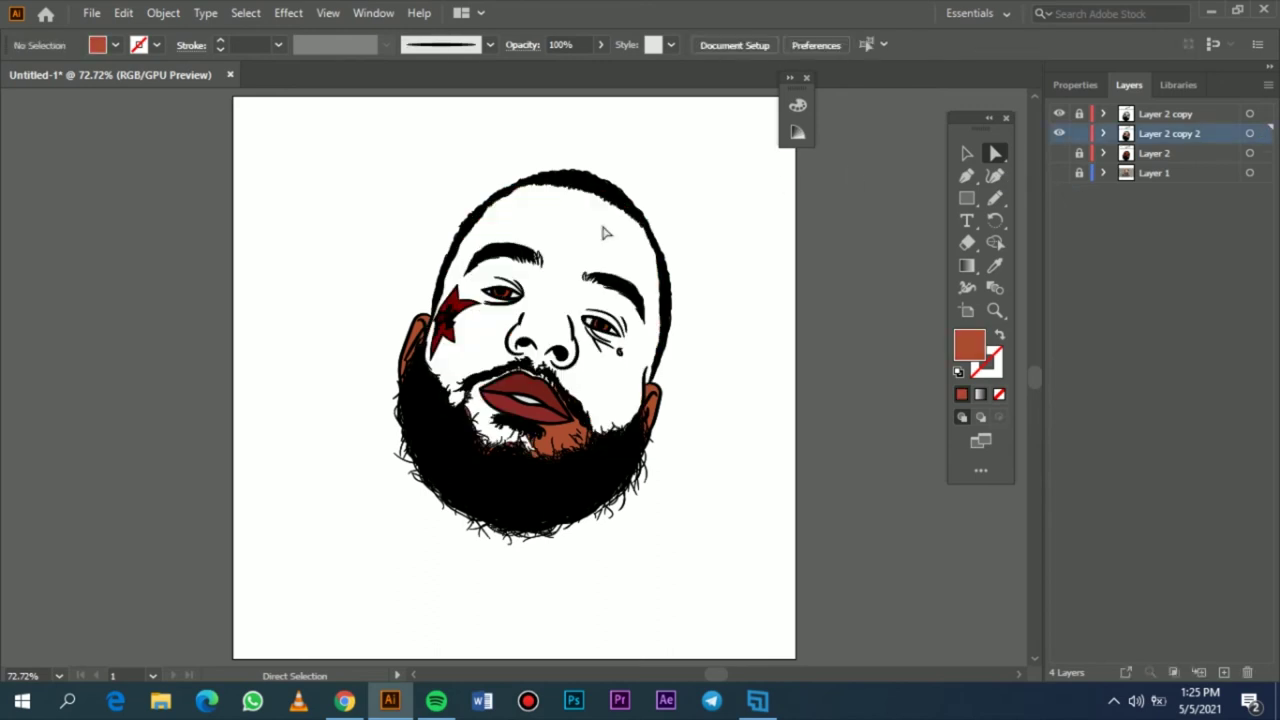
{"action": "left_click", "coordinate": [424, 402]}
{"action": "key", "text": "Delete"}
- Delete the skin-tone pieces around the beard and across the chin below the lips on the duplicated layer
{"action": "scroll", "coordinate": [424, 402], "scroll_direction": "up", "scroll_amount": 4}
{"action": "left_click_drag", "start_coordinate": [645, 280], "coordinate": [396, 600]}
{"action": "key", "text": "Delete"}
{"action": "key", "text": "Delete"}
{"action": "left_click_drag", "start_coordinate": [511, 274], "coordinate": [345, 385]}
{"action": "scroll", "coordinate": [503, 428], "scroll_direction": "down", "scroll_amount": 3}
{"action": "scroll", "coordinate": [503, 428], "scroll_direction": "right", "scroll_amount": 3}
{"action": "left_click_drag", "start_coordinate": [508, 302], "coordinate": [532, 60]}
{"action": "scroll", "coordinate": [605, 295], "scroll_direction": "down", "scroll_amount": 4}
{"action": "left_click_drag", "start_coordinate": [488, 322], "coordinate": [953, 513]}
{"action": "key", "text": "Delete"}
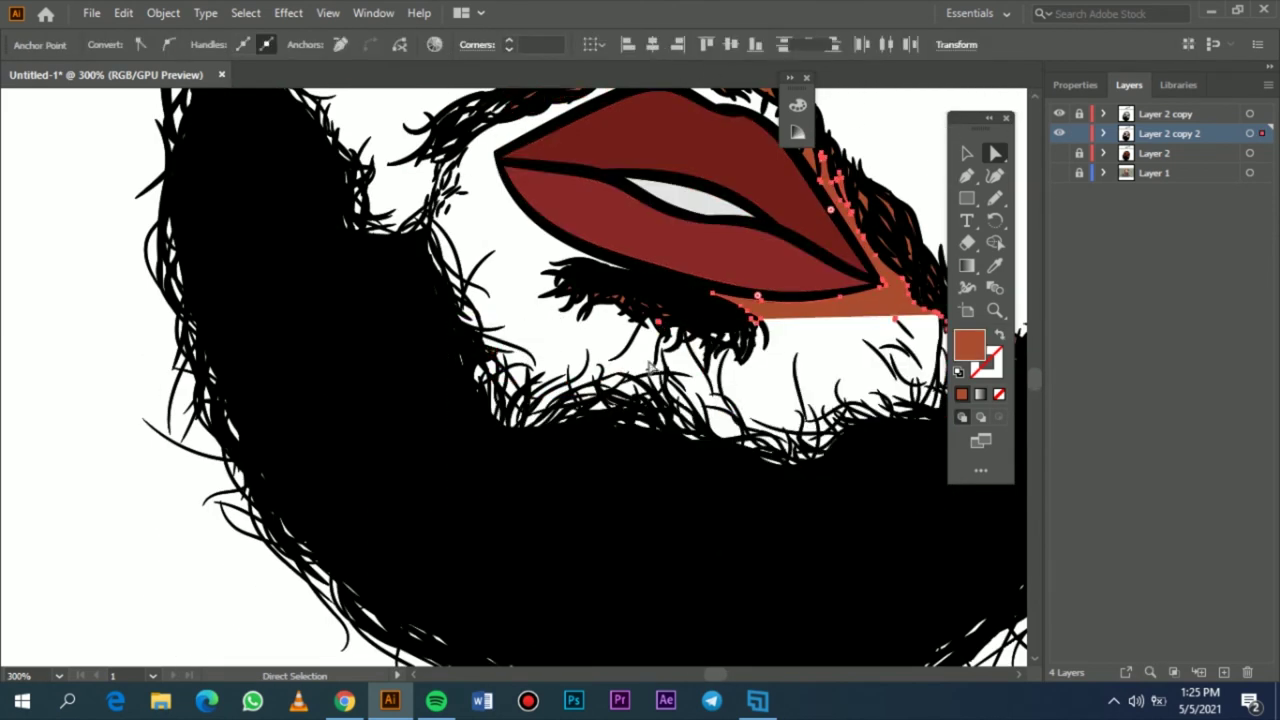
- Delete the small skin fragments inside the hair patch directly below the lower lip
{"action": "left_click", "coordinate": [531, 263]}
{"action": "scroll", "coordinate": [640, 330], "scroll_direction": "up", "scroll_amount": 3}
{"action": "left_click_drag", "start_coordinate": [460, 198], "coordinate": [695, 388]}
{"action": "key", "text": "Delete"}
{"action": "scroll", "coordinate": [700, 390], "scroll_direction": "down", "scroll_amount": 2}
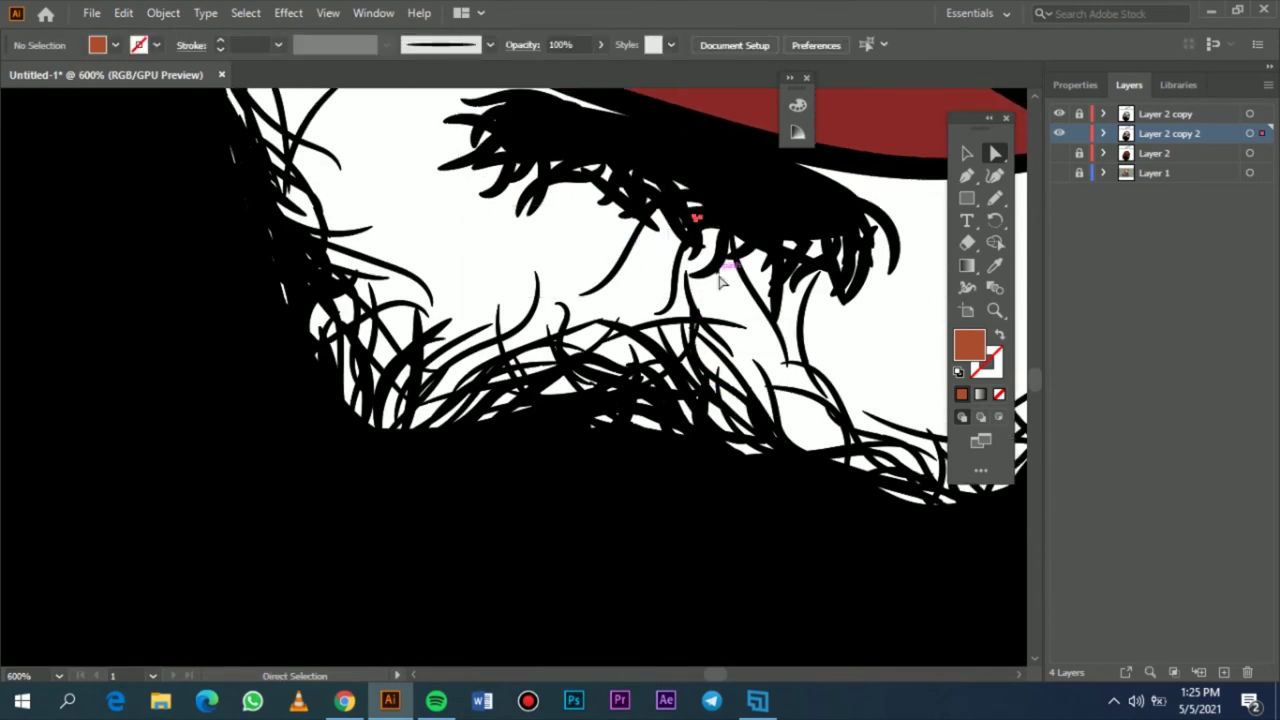
- Delete the skin fragments between the beard hairs at the right side of the chin
{"action": "scroll", "coordinate": [716, 380], "scroll_direction": "down", "scroll_amount": 3}
{"action": "scroll", "coordinate": [718, 277], "scroll_direction": "right", "scroll_amount": 8}
{"action": "scroll", "coordinate": [718, 277], "scroll_direction": "up", "scroll_amount": 4}
{"action": "scroll", "coordinate": [722, 270], "scroll_direction": "right", "scroll_amount": 3}
{"action": "left_click_drag", "start_coordinate": [502, 276], "coordinate": [840, 446]}
{"action": "key", "text": "Delete"}
{"action": "key", "text": "Delete"}
{"action": "left_click_drag", "start_coordinate": [578, 185], "coordinate": [435, 484]}
{"action": "key", "text": "Delete"}
{"action": "key", "text": "Delete"}
- Delete the skin pieces filling the right-hand ear and the adjoining edge of the beard
{"action": "scroll", "coordinate": [597, 359], "scroll_direction": "right", "scroll_amount": 5}
{"action": "scroll", "coordinate": [597, 357], "scroll_direction": "up", "scroll_amount": 4}
{"action": "scroll", "coordinate": [598, 355], "scroll_direction": "down", "scroll_amount": 2}
{"action": "left_click_drag", "start_coordinate": [590, 290], "coordinate": [809, 597]}
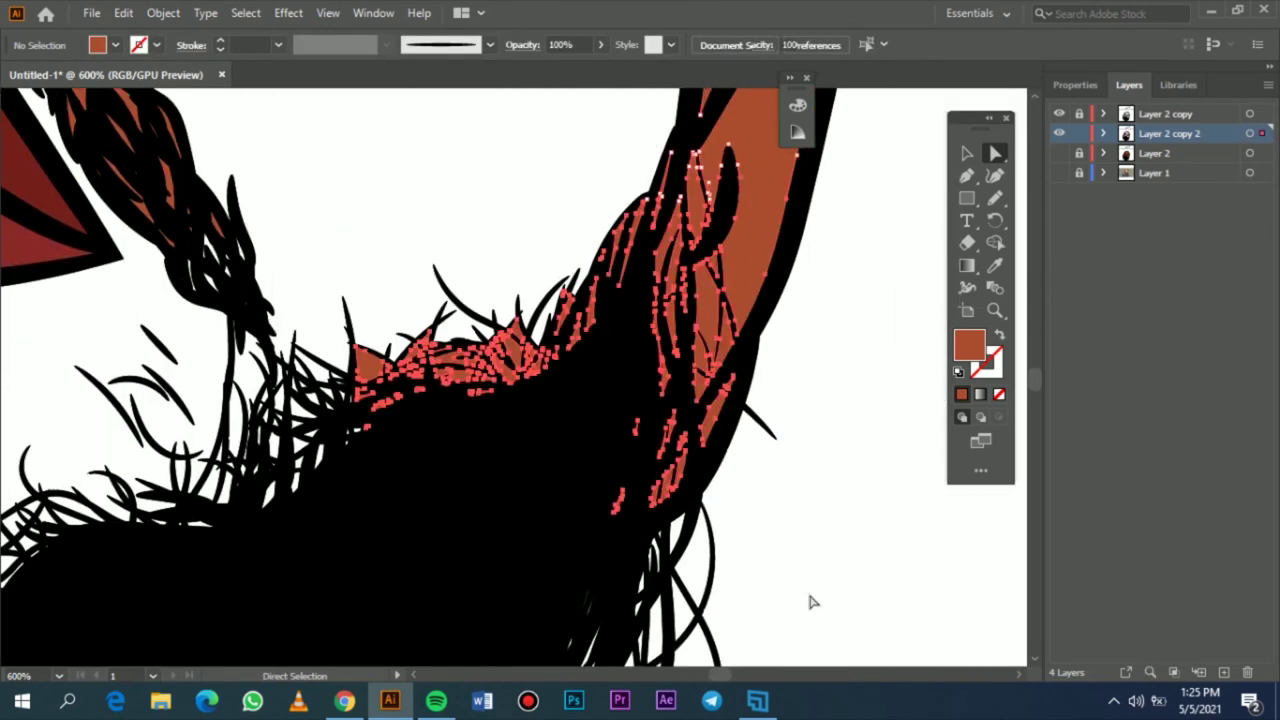
{"action": "key", "text": "Delete"}
{"action": "key", "text": "Delete"}
- Delete the skin fragments inside the right half of the moustache, from its lower end up to the nostril
{"action": "scroll", "coordinate": [809, 560], "scroll_direction": "up", "scroll_amount": 4}
{"action": "scroll", "coordinate": [700, 400], "scroll_direction": "left", "scroll_amount": 4}
{"action": "left_click_drag", "start_coordinate": [563, 194], "coordinate": [317, 457]}
{"action": "key", "text": "Delete"}
{"action": "left_click_drag", "start_coordinate": [295, 146], "coordinate": [232, 337]}
{"action": "key", "text": "Delete"}
{"action": "scroll", "coordinate": [300, 320], "scroll_direction": "up", "scroll_amount": 3}
{"action": "scroll", "coordinate": [350, 300], "scroll_direction": "left", "scroll_amount": 3}
{"action": "left_click_drag", "start_coordinate": [421, 265], "coordinate": [306, 425]}
{"action": "key", "text": "Delete"}
{"action": "scroll", "coordinate": [370, 340], "scroll_direction": "up", "scroll_amount": 3}
{"action": "scroll", "coordinate": [400, 305], "scroll_direction": "left", "scroll_amount": 4}
{"action": "left_click", "coordinate": [425, 406]}
{"action": "key", "text": "Delete"}
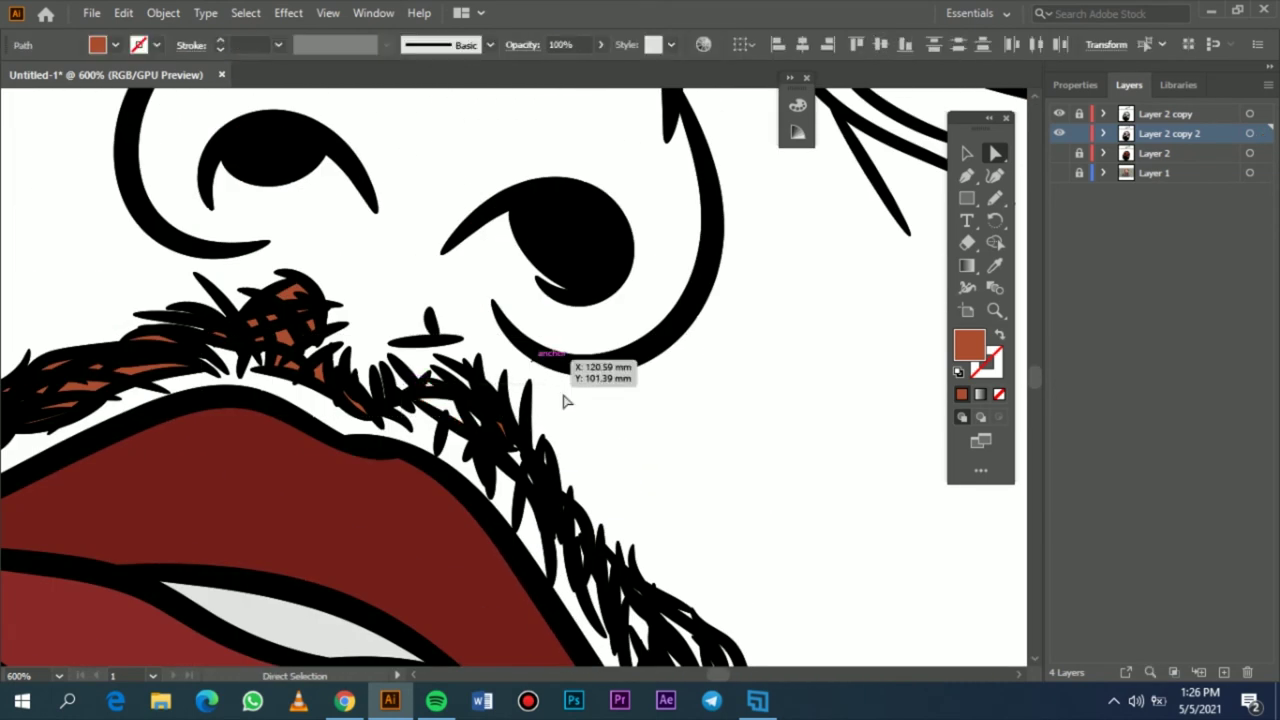
- Delete the skin fragments in the middle and left half of the moustache
{"action": "left_click_drag", "start_coordinate": [371, 281], "coordinate": [302, 411]}
{"action": "key", "text": "Delete"}
{"action": "key", "text": "Delete"}
{"action": "left_click_drag", "start_coordinate": [445, 254], "coordinate": [186, 383]}
{"action": "key", "text": "Delete"}
{"action": "key", "text": "Delete"}
{"action": "scroll", "coordinate": [160, 355], "scroll_direction": "left", "scroll_amount": 5}
{"action": "left_click_drag", "start_coordinate": [113, 313], "coordinate": [365, 425]}
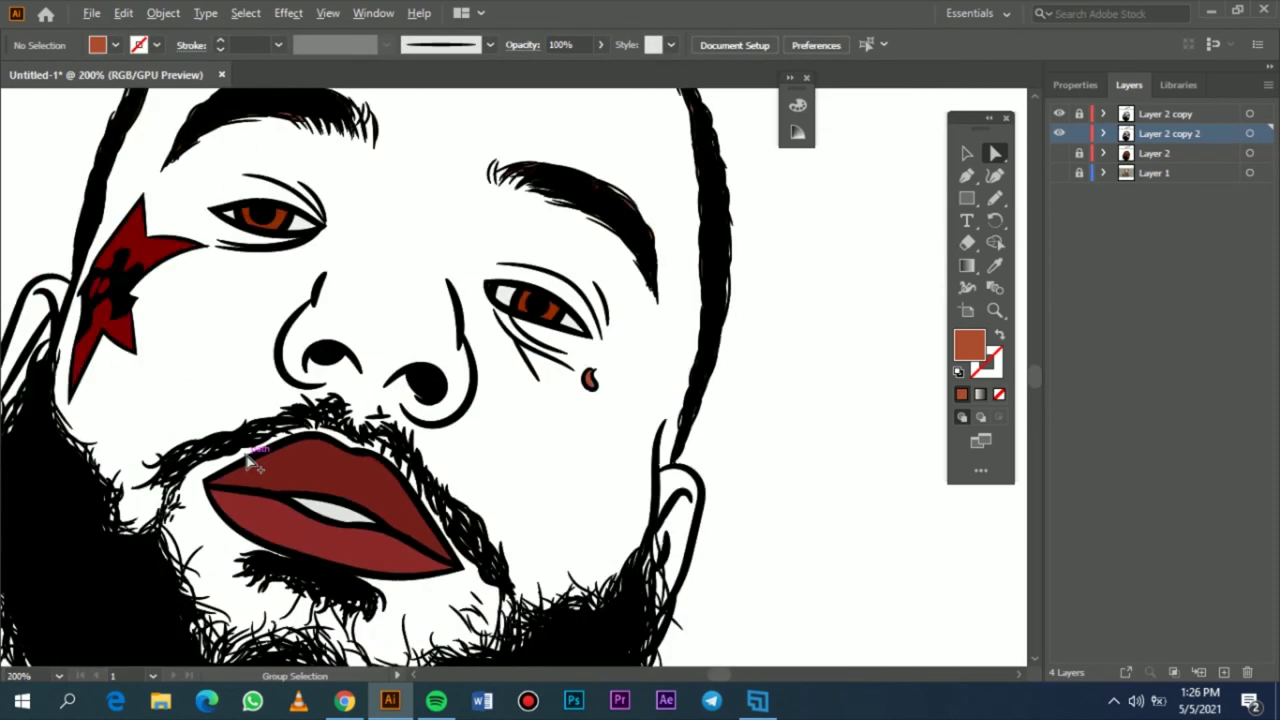
- Clear the remaining skin pieces from the teardrop tattoo, the eyebrows and the rest of the head
{"action": "scroll", "coordinate": [528, 293], "scroll_direction": "down", "scroll_amount": 5}
{"action": "left_click_drag", "start_coordinate": [416, 294], "coordinate": [588, 290]}
{"action": "left_click_drag", "start_coordinate": [542, 200], "coordinate": [617, 607]}
{"action": "left_click", "coordinate": [617, 614]}
{"action": "left_click_drag", "start_coordinate": [700, 183], "coordinate": [86, 341]}
{"action": "left_click_drag", "start_coordinate": [111, 189], "coordinate": [630, 127]}
{"action": "left_click_drag", "start_coordinate": [610, 136], "coordinate": [96, 360]}
{"action": "left_click_drag", "start_coordinate": [85, 311], "coordinate": [148, 392]}
{"action": "left_click", "coordinate": [176, 318]}
{"action": "left_click", "coordinate": [146, 404]}
{"action": "left_click_drag", "start_coordinate": [425, 330], "coordinate": [578, 419]}
{"action": "left_click", "coordinate": [523, 418]}
- Inspect the hair, face and beard linework for leftover skin fragments
{"action": "scroll", "coordinate": [523, 418], "scroll_direction": "up", "scroll_amount": 1}
{"action": "scroll", "coordinate": [523, 418], "scroll_direction": "down", "scroll_amount": 1}
{"action": "scroll", "coordinate": [523, 418], "scroll_direction": "up", "scroll_amount": 3}
{"action": "scroll", "coordinate": [412, 399], "scroll_direction": "down", "scroll_amount": 3}
{"action": "scroll", "coordinate": [412, 399], "scroll_direction": "up", "scroll_amount": 1}
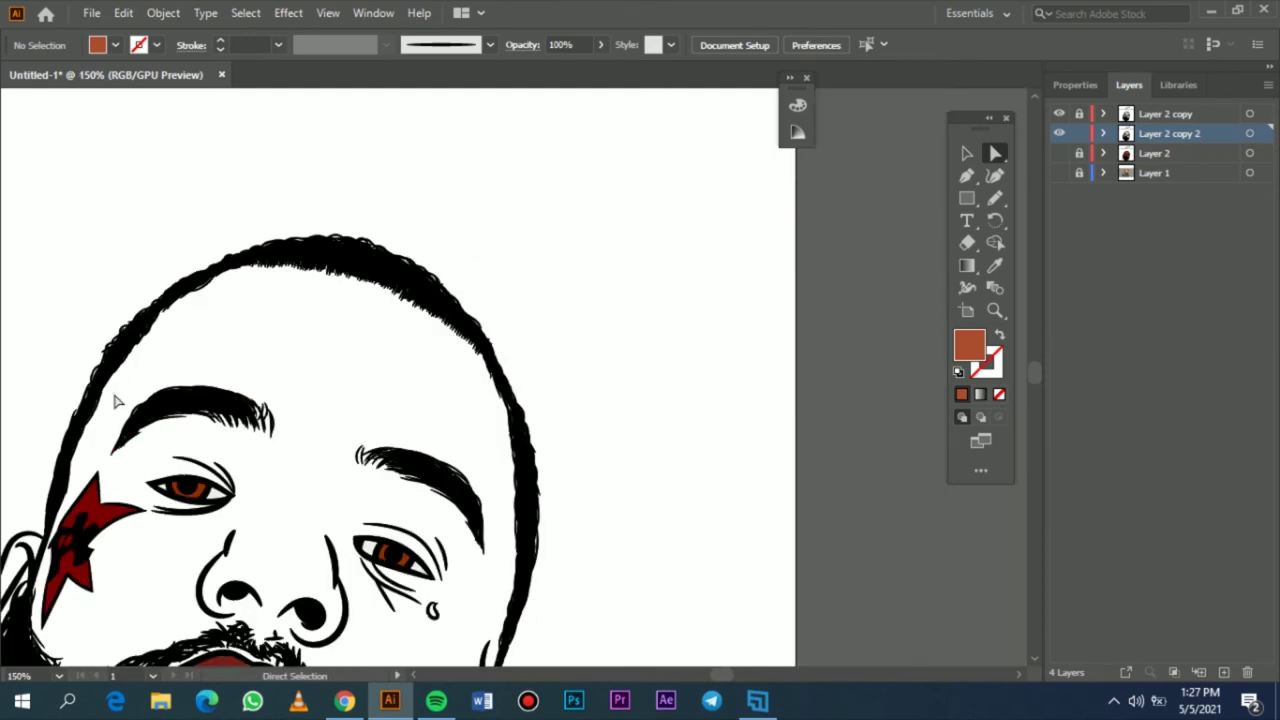
{"action": "scroll", "coordinate": [114, 401], "scroll_direction": "up", "scroll_amount": 5}
{"action": "scroll", "coordinate": [380, 309], "scroll_direction": "down", "scroll_amount": 3}
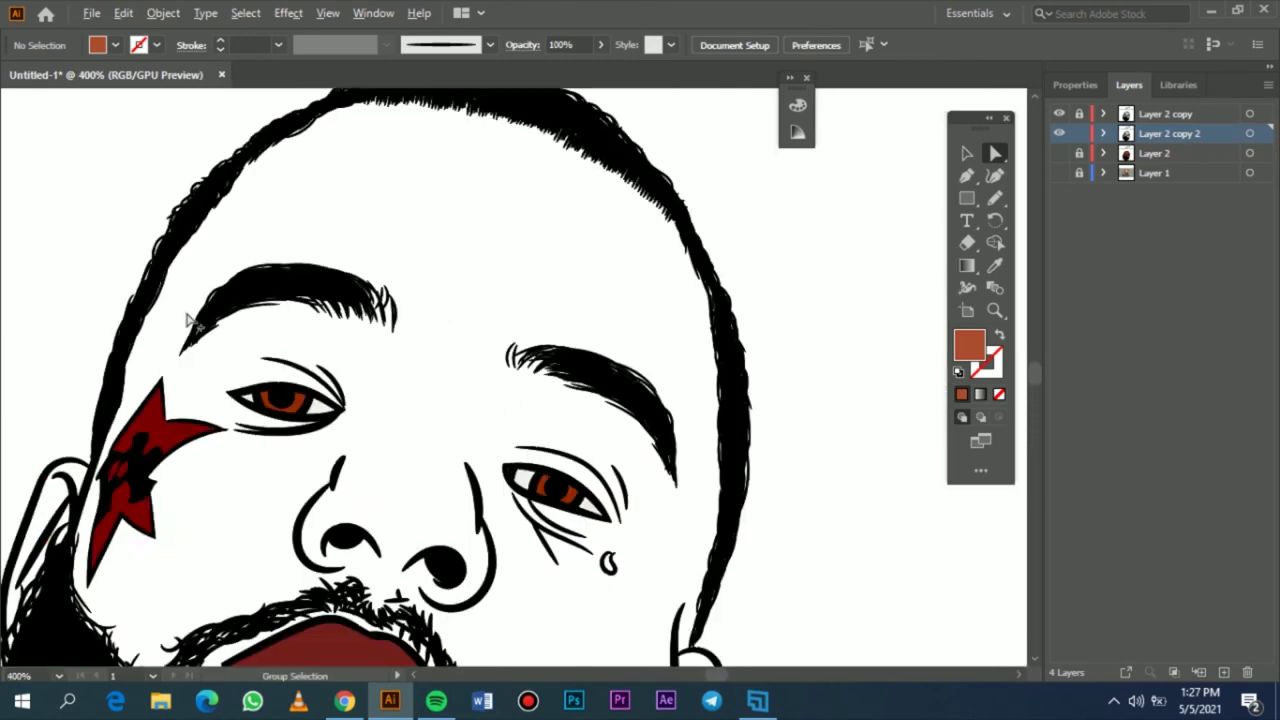
{"action": "scroll", "coordinate": [175, 400], "scroll_direction": "down", "scroll_amount": 10}
{"action": "scroll", "coordinate": [360, 440], "scroll_direction": "down", "scroll_amount": 4}
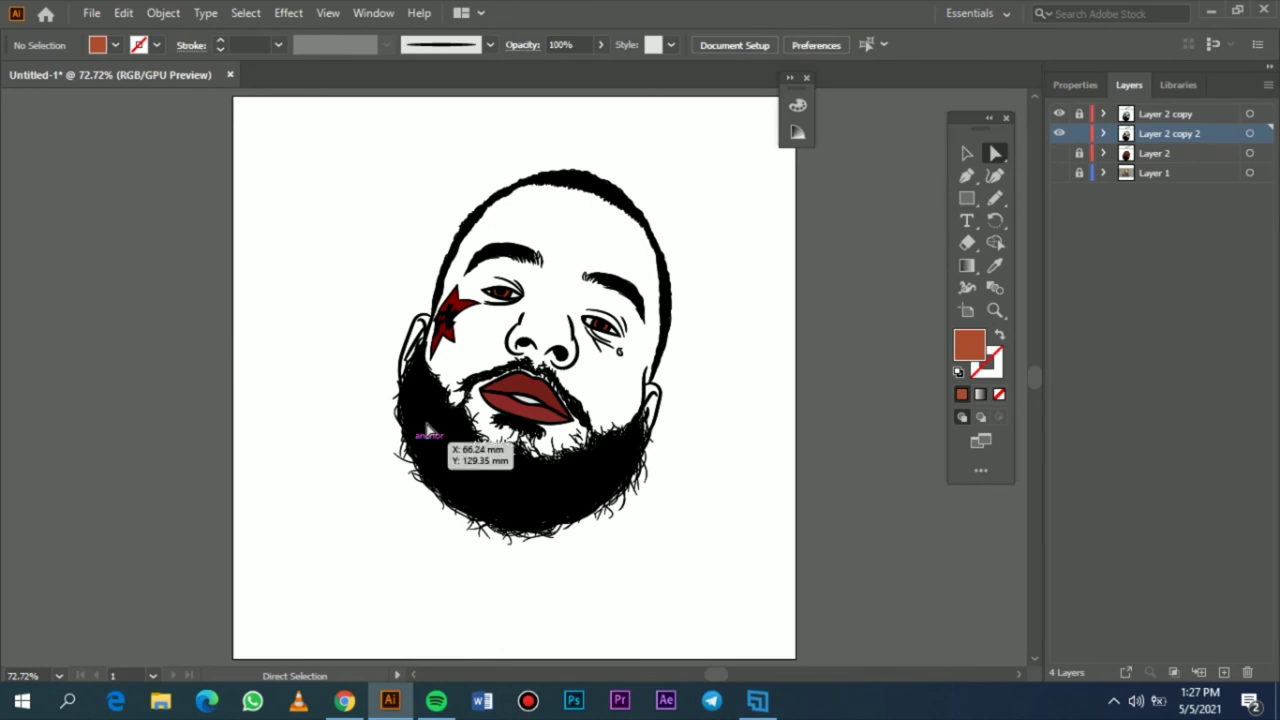
- Delete the light grey teeth fill between the lips from the duplicated layer
{"action": "scroll", "coordinate": [527, 404], "scroll_direction": "up", "scroll_amount": 4}
{"action": "left_click", "coordinate": [528, 404]}
{"action": "key", "text": "ctrl+shift+a"}
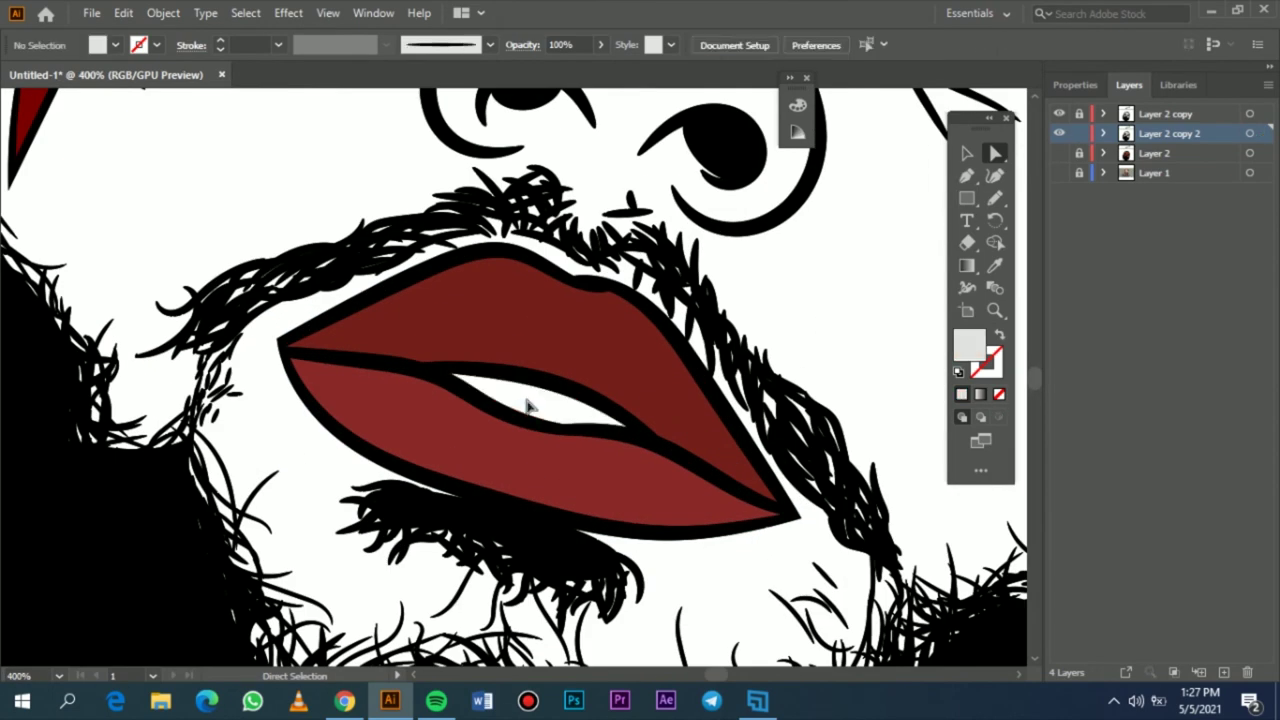
- Show Layer 2 and the Layer 1 photo, lock Layer 2 copy 2, and add a new layer above Layer 2
{"action": "key", "text": "ctrl+0"}
{"action": "left_click", "coordinate": [1060, 153]}
{"action": "left_click", "coordinate": [1060, 153]}
{"action": "left_click", "coordinate": [1060, 153]}
{"action": "left_click", "coordinate": [1160, 153]}
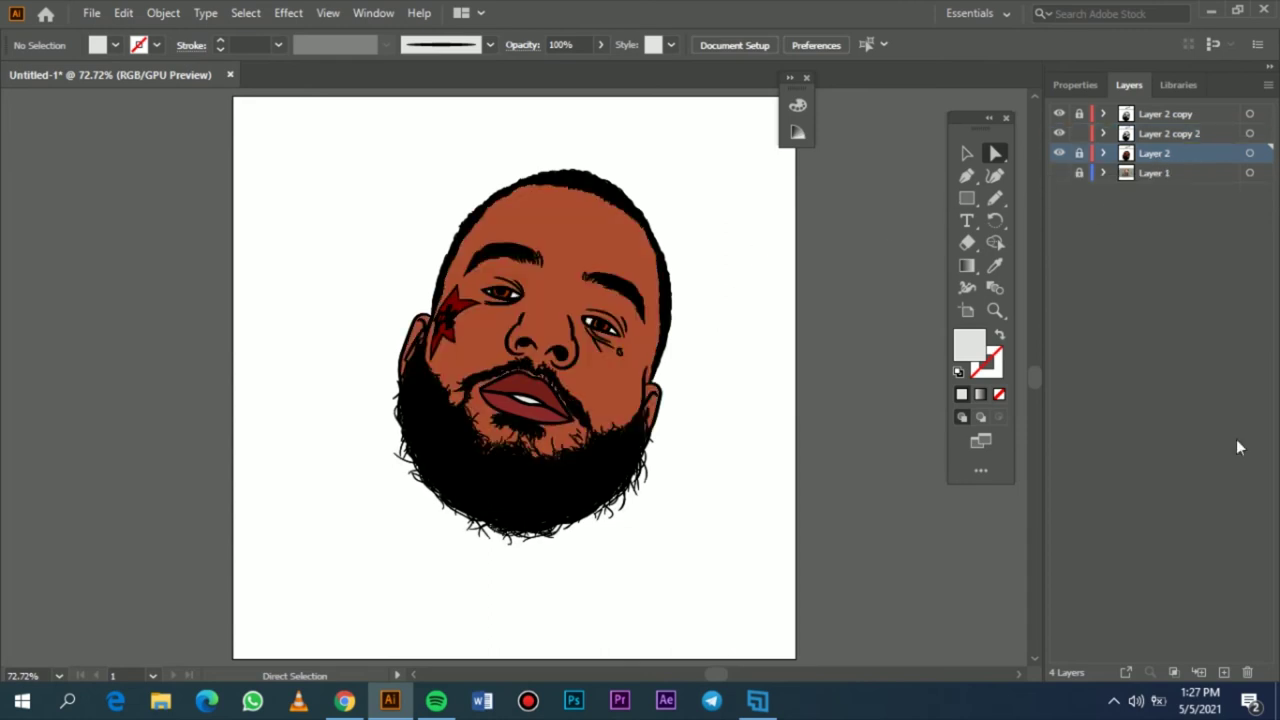
{"action": "left_click", "coordinate": [1225, 672]}
{"action": "left_click", "coordinate": [1060, 192]}
- Sample the face's skin tone as the fill colour and hide Layer 2
{"action": "left_click", "coordinate": [995, 265]}
{"action": "left_click", "coordinate": [594, 249]}
{"action": "double_click", "coordinate": [968, 345]}
{"action": "left_click", "coordinate": [1155, 108]}
{"action": "left_click", "coordinate": [1060, 173]}
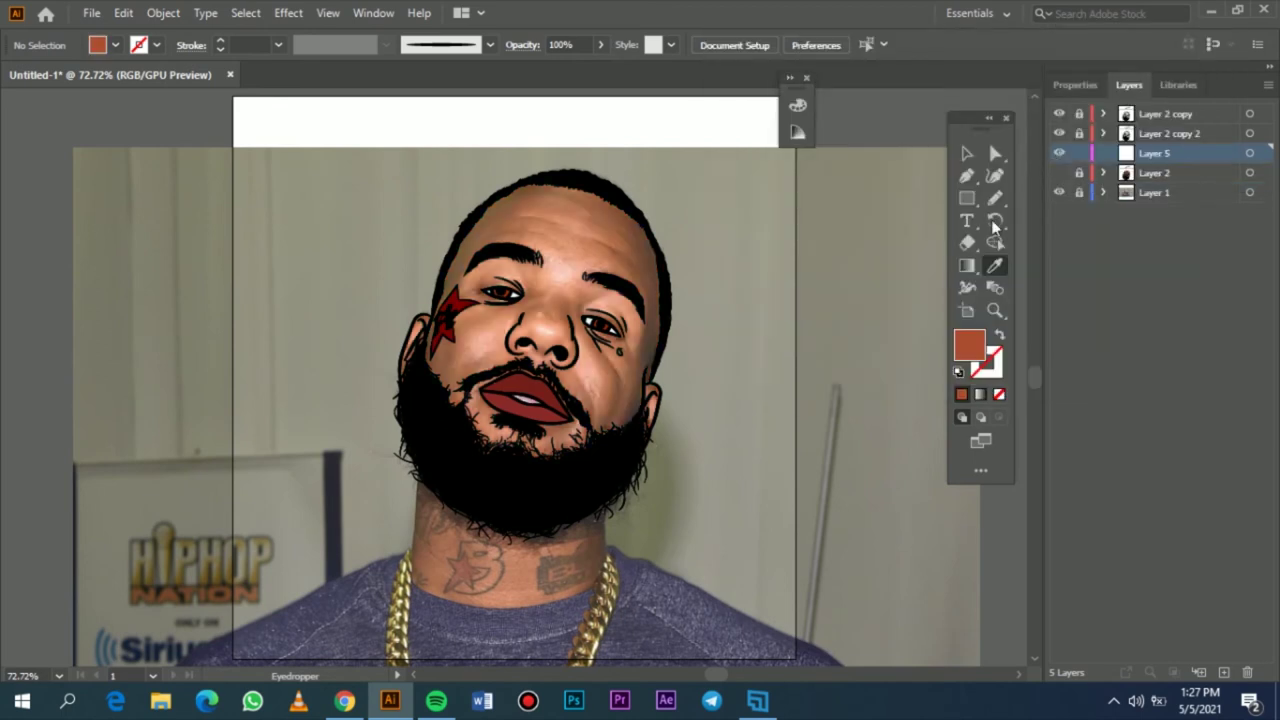
{"action": "key", "text": "v"}
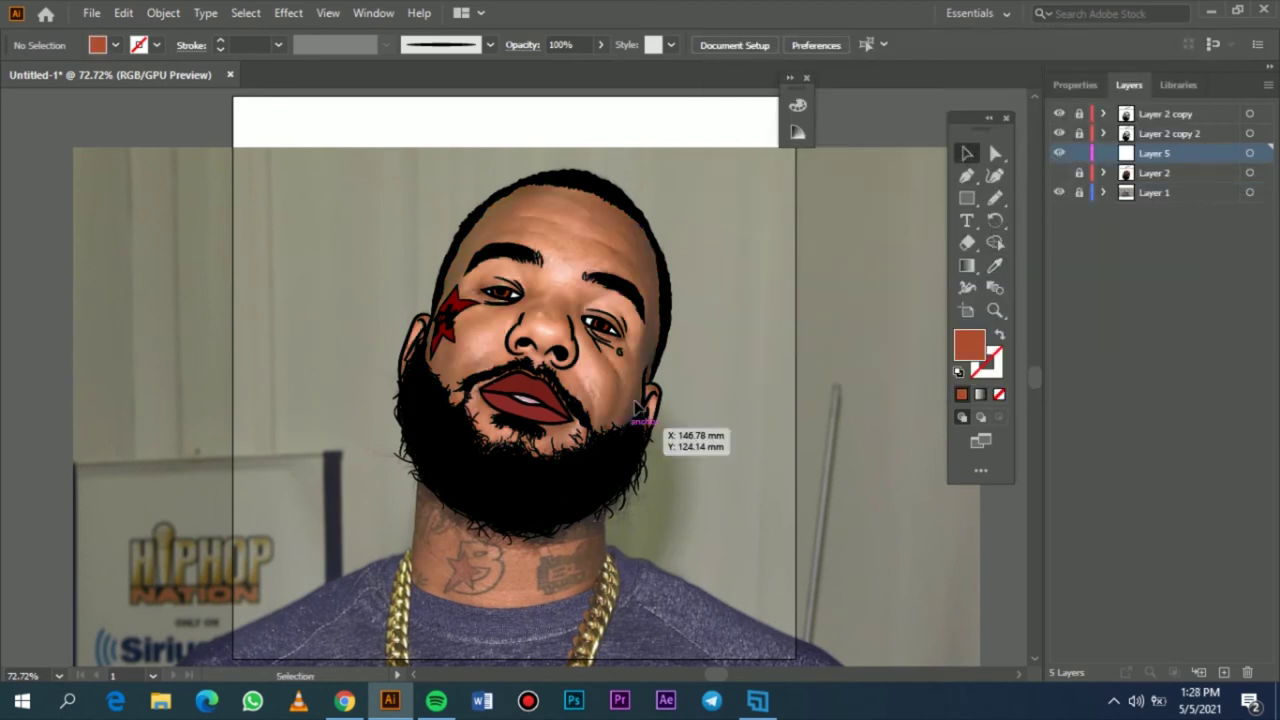
- Set the fill to a darker red-brown with hue 8° and saturation 75%, keeping Layer 2 hidden for tracing
{"action": "left_click", "coordinate": [1059, 173]}
{"action": "left_click", "coordinate": [996, 264]}
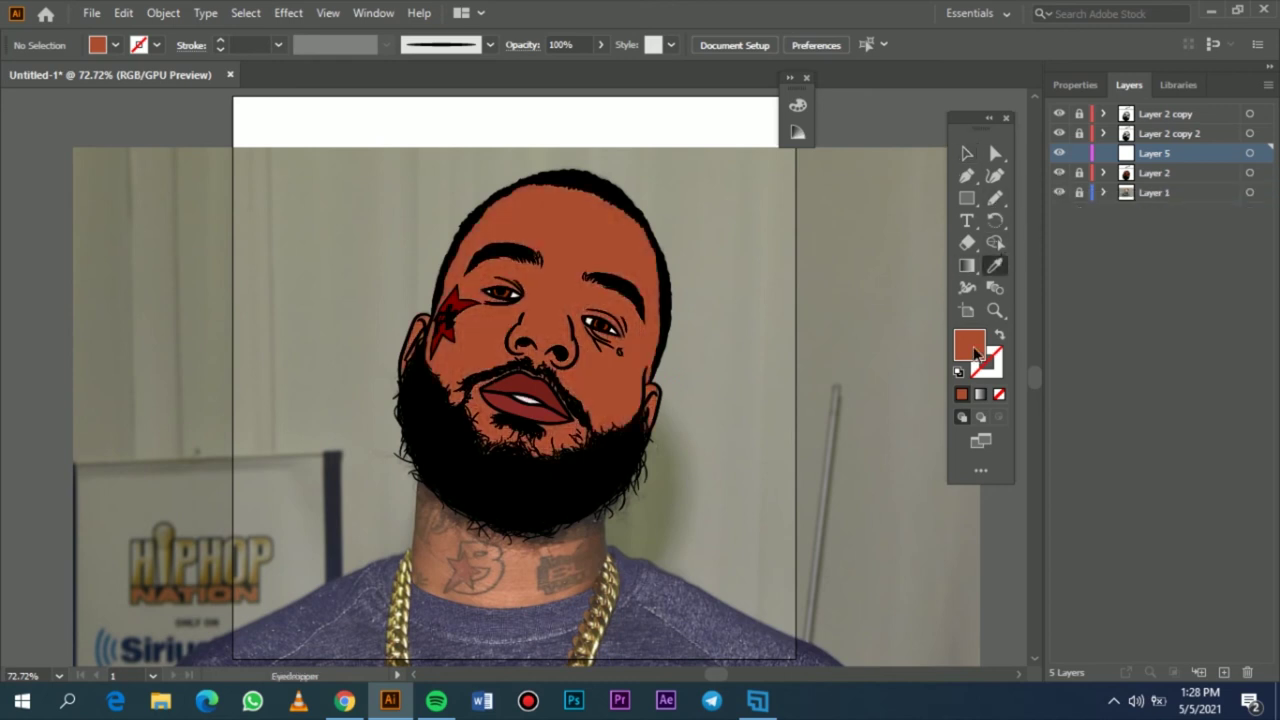
{"action": "double_click", "coordinate": [975, 352]}
{"action": "left_click", "coordinate": [903, 199]}
{"action": "left_click_drag", "start_coordinate": [1011, 329], "coordinate": [1008, 334]}
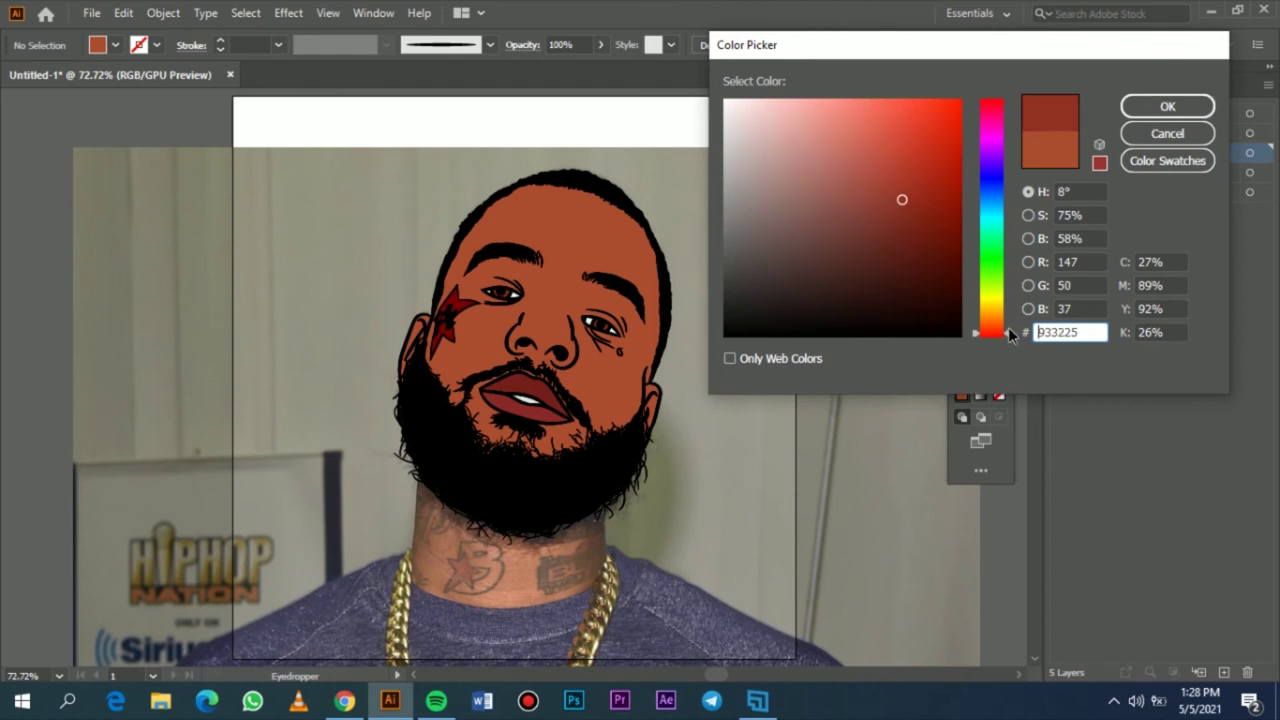
{"action": "left_click_drag", "start_coordinate": [903, 200], "coordinate": [903, 221]}
{"action": "left_click", "coordinate": [1135, 108]}
{"action": "left_click", "coordinate": [1059, 172]}
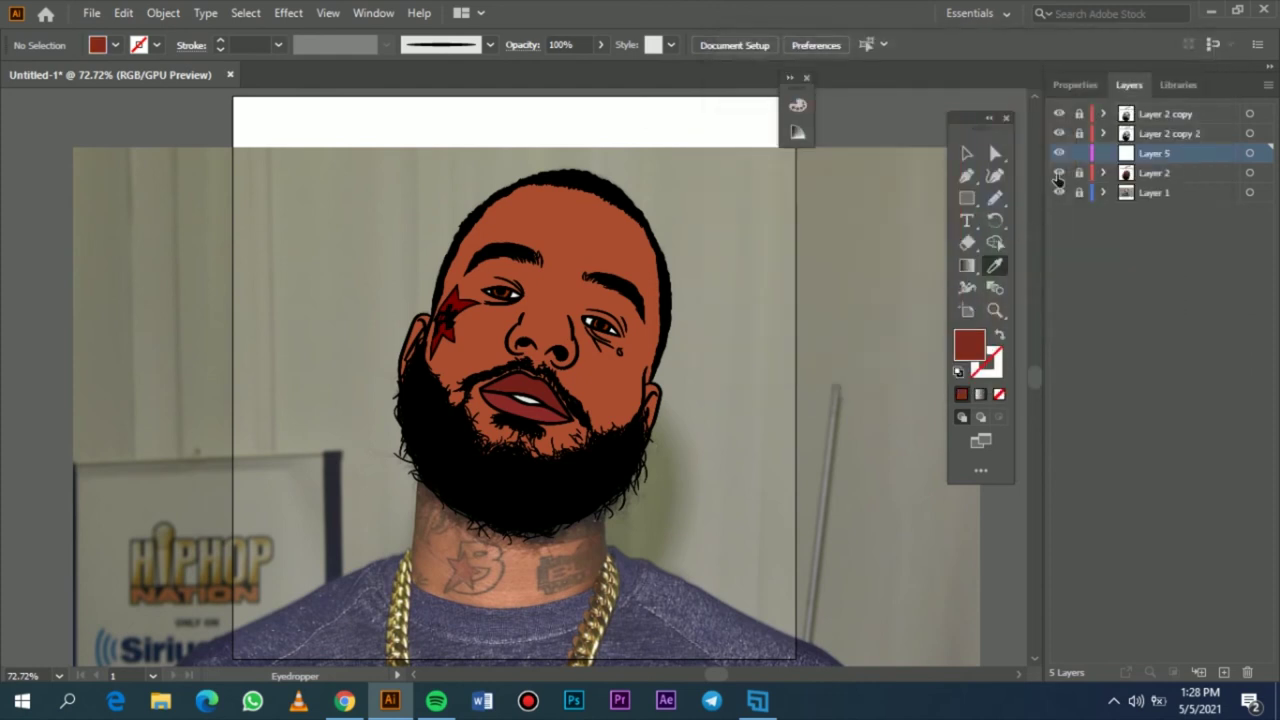
- Try a freehand dark shadow shape on the right side of the forehead, checking it over Layer 2
{"action": "key", "text": "n"}
{"action": "scroll", "coordinate": [633, 360], "scroll_direction": "up", "scroll_amount": 1}
{"action": "scroll", "coordinate": [633, 360], "scroll_direction": "up", "scroll_amount": 1}
{"action": "mouse_move", "coordinate": [740, 448]}
{"action": "left_mouse_down"}
{"action": "mouse_move", "coordinate": [739, 339]}
{"action": "mouse_move", "coordinate": [706, 262]}
{"action": "mouse_move", "coordinate": [611, 173]}
{"action": "mouse_move", "coordinate": [626, 200]}
{"action": "mouse_move", "coordinate": [595, 230]}
{"action": "mouse_move", "coordinate": [605, 252]}
{"action": "mouse_move", "coordinate": [593, 282]}
{"action": "mouse_move", "coordinate": [531, 249]}
{"action": "mouse_move", "coordinate": [556, 300]}
{"action": "mouse_move", "coordinate": [511, 348]}
{"action": "mouse_move", "coordinate": [649, 432]}
{"action": "mouse_move", "coordinate": [676, 490]}
{"action": "mouse_move", "coordinate": [749, 516]}
{"action": "mouse_move", "coordinate": [737, 447]}
{"action": "left_mouse_up"}
{"action": "scroll", "coordinate": [737, 447], "scroll_direction": "down", "scroll_amount": 4}
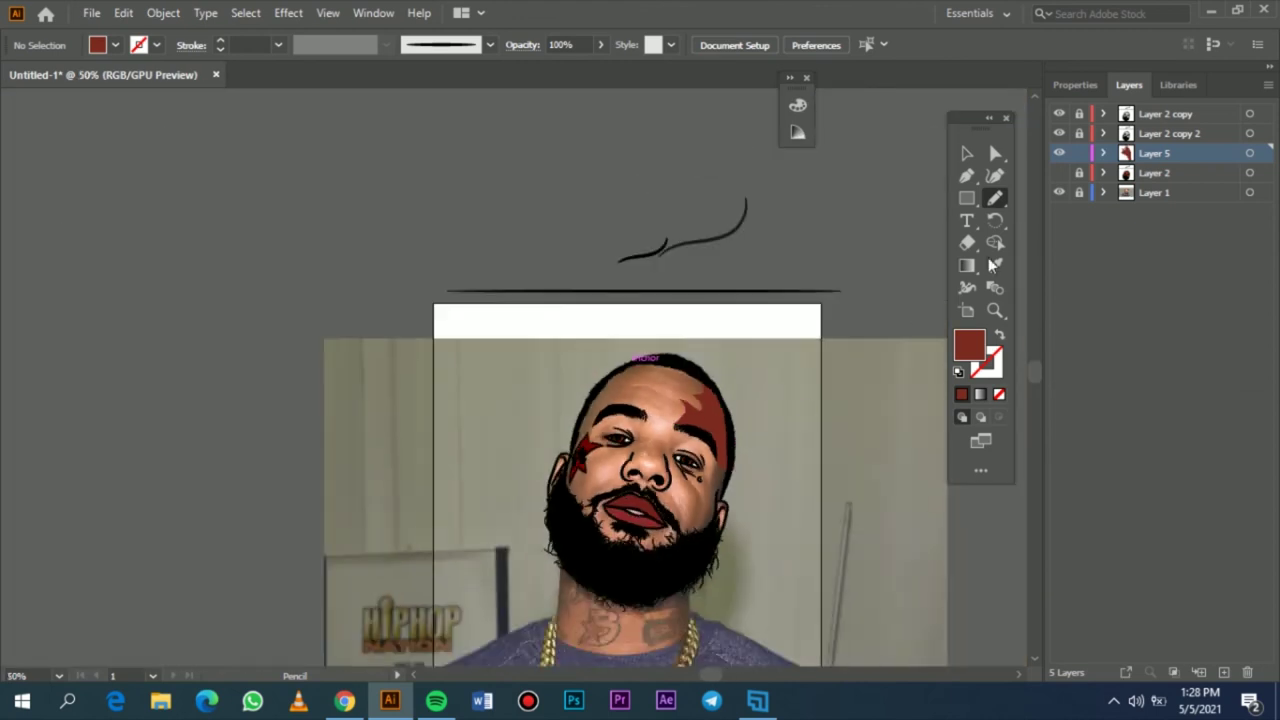
{"action": "left_click", "coordinate": [1059, 173]}
{"action": "scroll", "coordinate": [752, 433], "scroll_direction": "up", "scroll_amount": 2}
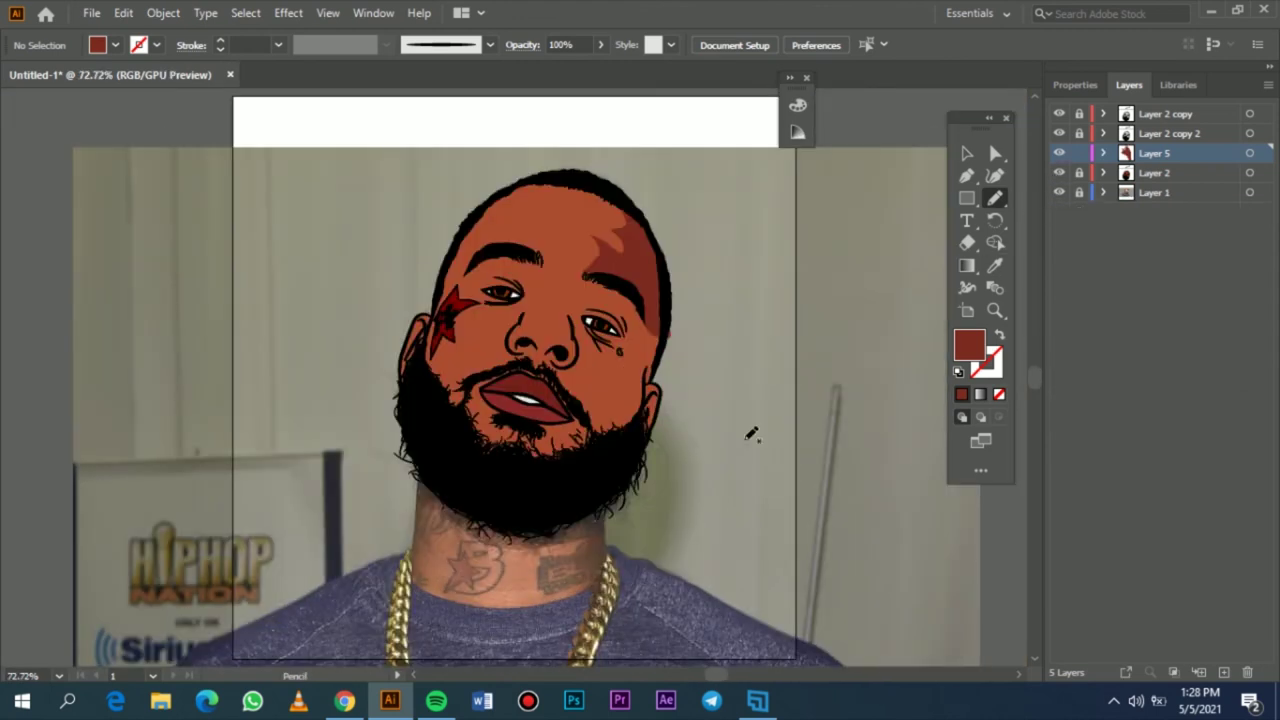
- Toggle the Layer 1 photo to compare, and undo the forehead shadow shape
{"action": "left_click", "coordinate": [1060, 193]}
{"action": "left_click", "coordinate": [1060, 193]}
{"action": "left_click", "coordinate": [1060, 193]}
{"action": "left_click", "coordinate": [1060, 193]}
{"action": "key", "text": "ctrl+z"}
{"action": "key", "text": "ctrl+z"}
{"action": "key", "text": "ctrl+z"}
{"action": "key", "text": "ctrl+z"}
{"action": "key", "text": "ctrl+z"}
- Draw a freehand shadow shape from below the right-hand eye over the cheek and temple, and check it over Layer 2
{"action": "scroll", "coordinate": [645, 402], "scroll_direction": "up", "scroll_amount": 3}
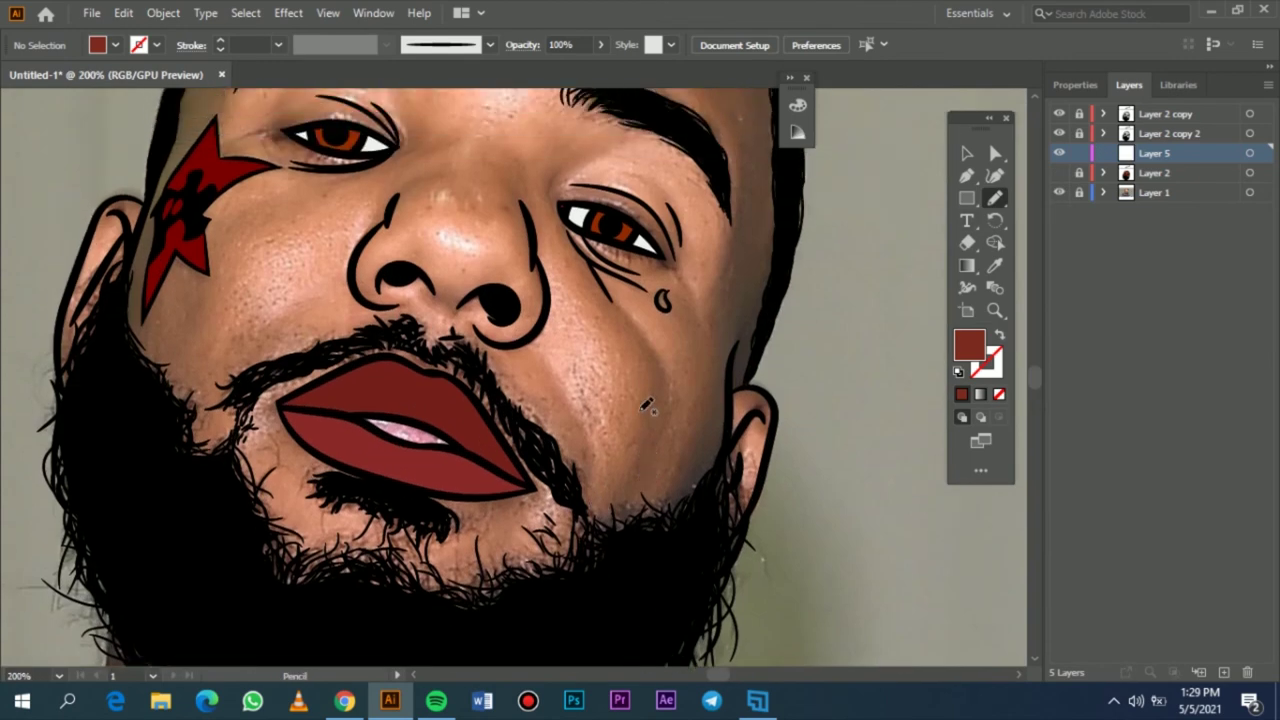
{"action": "left_click_drag", "start_coordinate": [506, 402], "coordinate": [633, 416]}
{"action": "left_click_drag", "start_coordinate": [572, 208], "coordinate": [650, 242]}
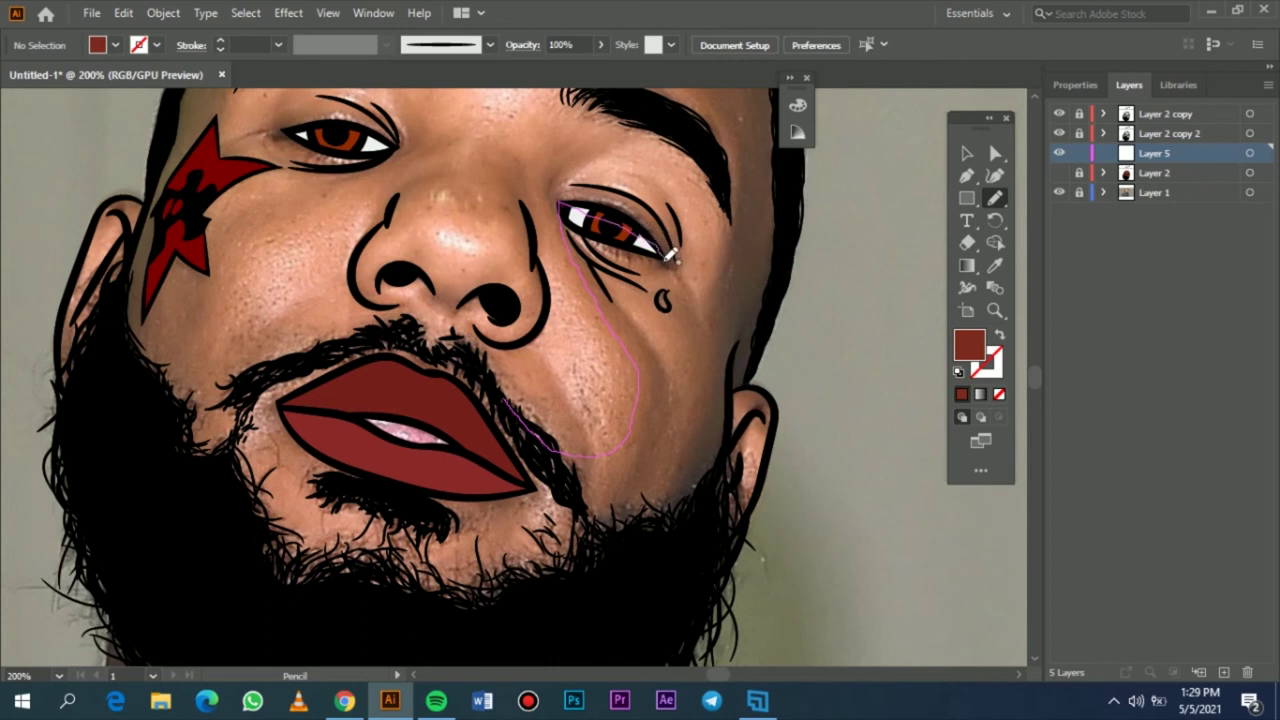
{"action": "mouse_move", "coordinate": [620, 290]}
{"action": "left_mouse_down"}
{"action": "mouse_move", "coordinate": [664, 372]}
{"action": "mouse_move", "coordinate": [676, 450]}
{"action": "left_mouse_up"}
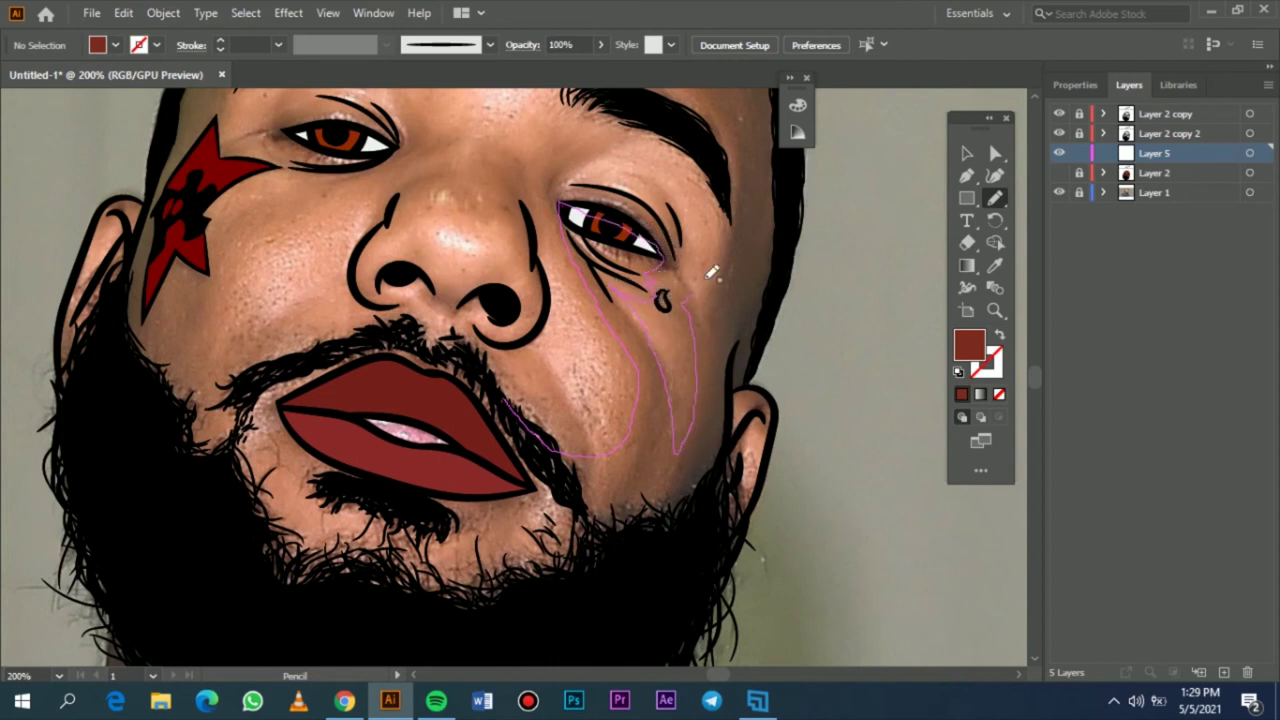
{"action": "mouse_move", "coordinate": [728, 176]}
{"action": "left_mouse_down"}
{"action": "mouse_move", "coordinate": [787, 183]}
{"action": "mouse_move", "coordinate": [775, 322]}
{"action": "mouse_move", "coordinate": [732, 388]}
{"action": "mouse_move", "coordinate": [717, 497]}
{"action": "mouse_move", "coordinate": [646, 572]}
{"action": "mouse_move", "coordinate": [576, 517]}
{"action": "mouse_move", "coordinate": [507, 397]}
{"action": "left_mouse_up"}
{"action": "left_click", "coordinate": [1059, 195]}
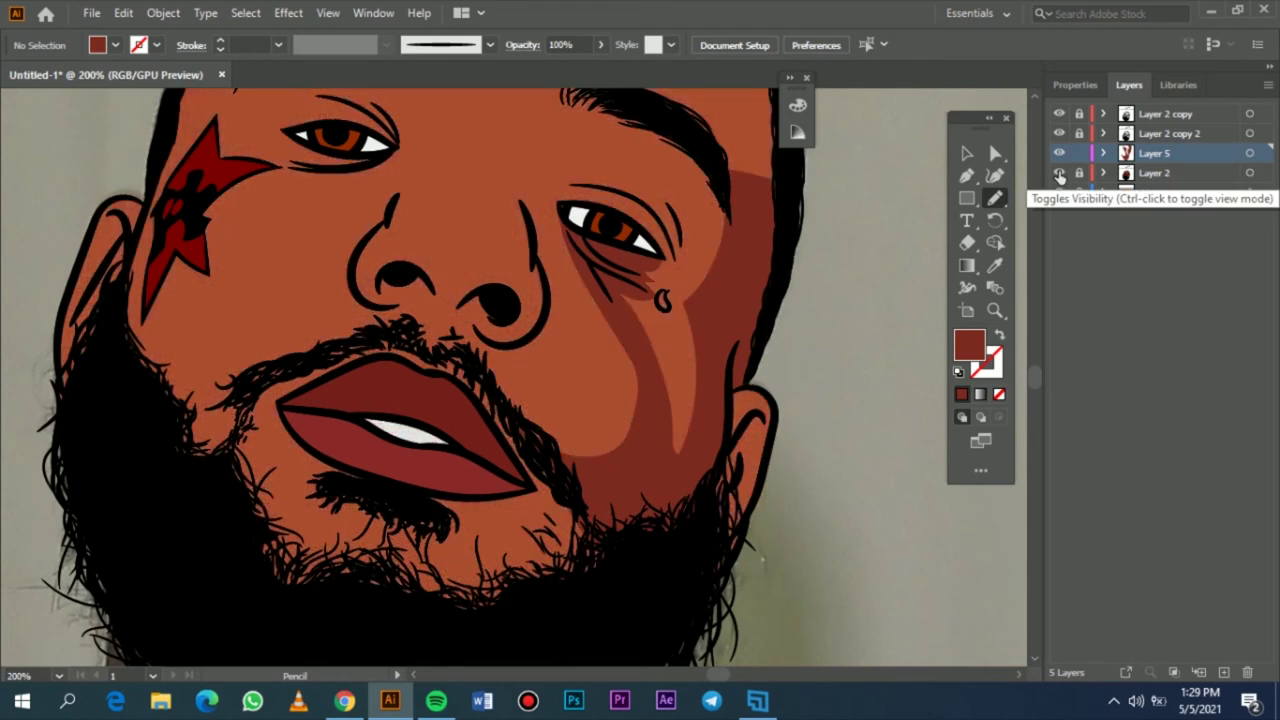
{"action": "left_click", "coordinate": [1059, 190]}
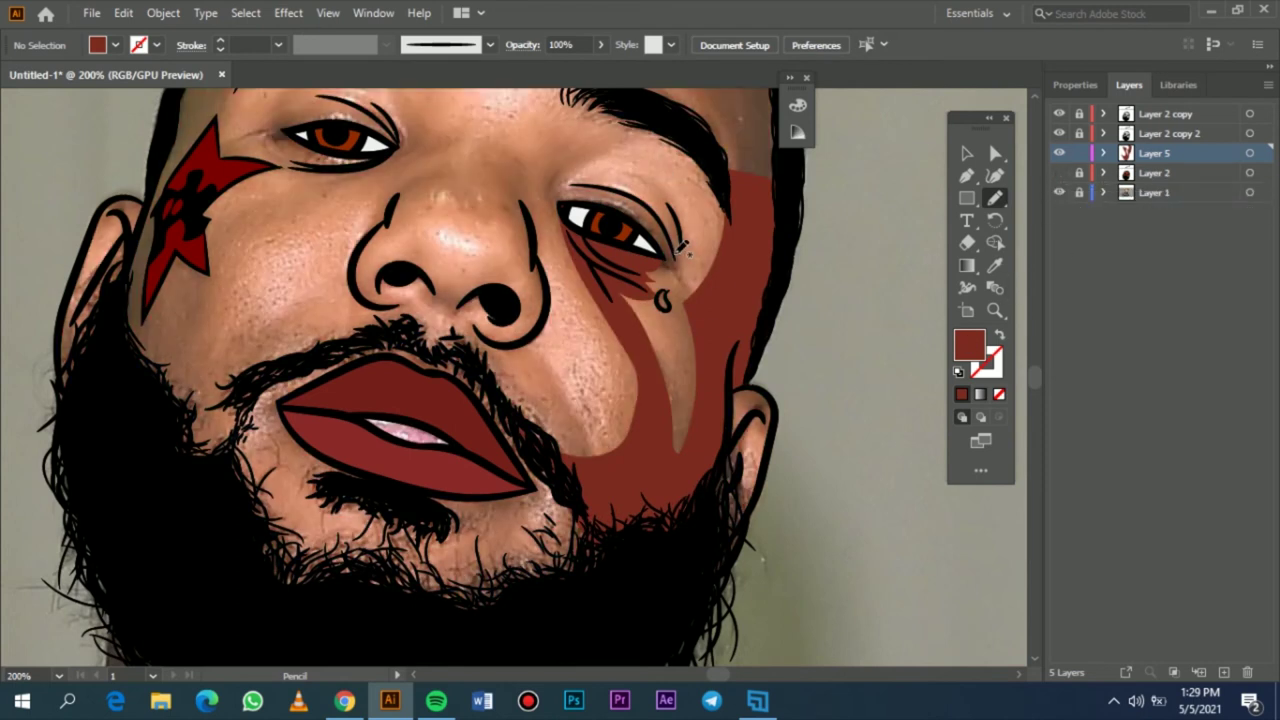
- Draw a freehand shadow shape in the right-hand ear
{"action": "scroll", "coordinate": [708, 268], "scroll_direction": "right", "scroll_amount": 3}
{"action": "scroll", "coordinate": [688, 415], "scroll_direction": "up", "scroll_amount": 2}
{"action": "scroll", "coordinate": [497, 420], "scroll_direction": "down", "scroll_amount": 5}
{"action": "mouse_move", "coordinate": [578, 533]}
{"action": "left_mouse_down"}
{"action": "mouse_move", "coordinate": [625, 490]}
{"action": "mouse_move", "coordinate": [625, 309]}
{"action": "mouse_move", "coordinate": [677, 249]}
{"action": "mouse_move", "coordinate": [683, 217]}
{"action": "left_mouse_up"}
{"action": "key", "text": "ctrl+0"}
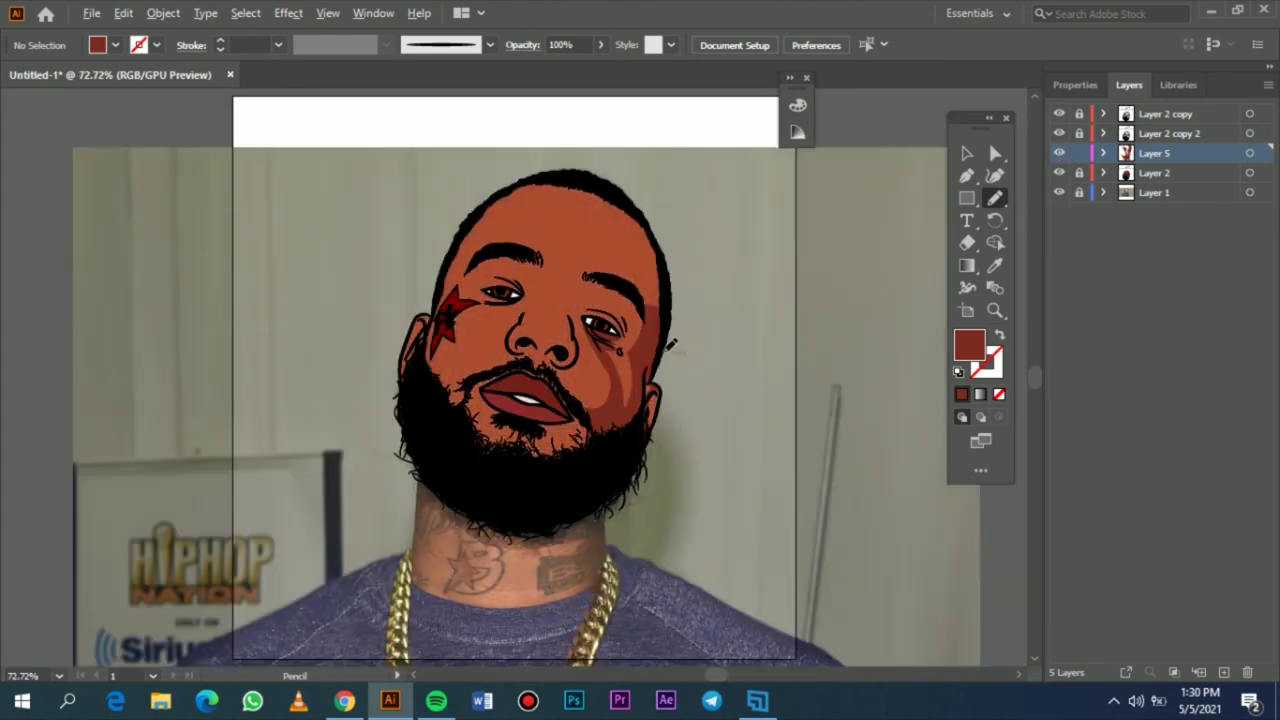
- Draw a freehand shadow shape around the right-hand eye, from below the eyebrow to the temple, with Layer 2 hidden
{"action": "scroll", "coordinate": [671, 344], "scroll_direction": "up", "scroll_amount": 4}
{"action": "left_click", "coordinate": [1059, 172]}
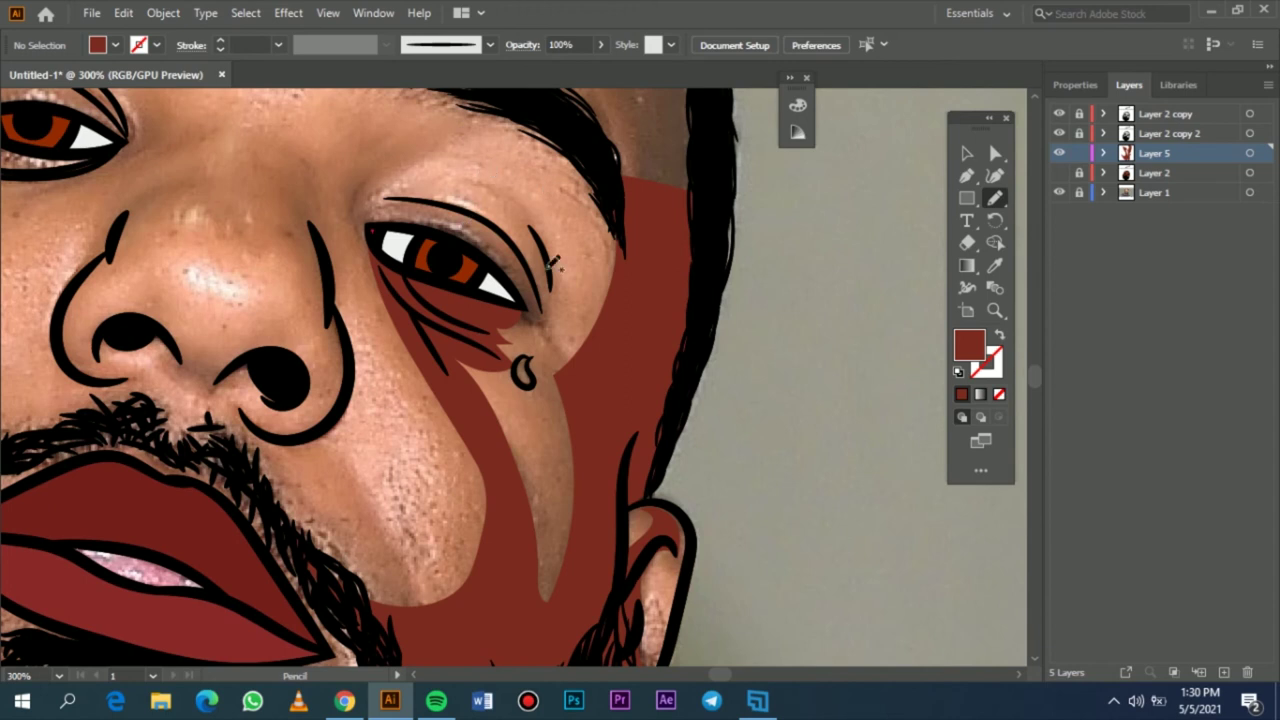
{"action": "scroll", "coordinate": [568, 420], "scroll_direction": "up", "scroll_amount": 3}
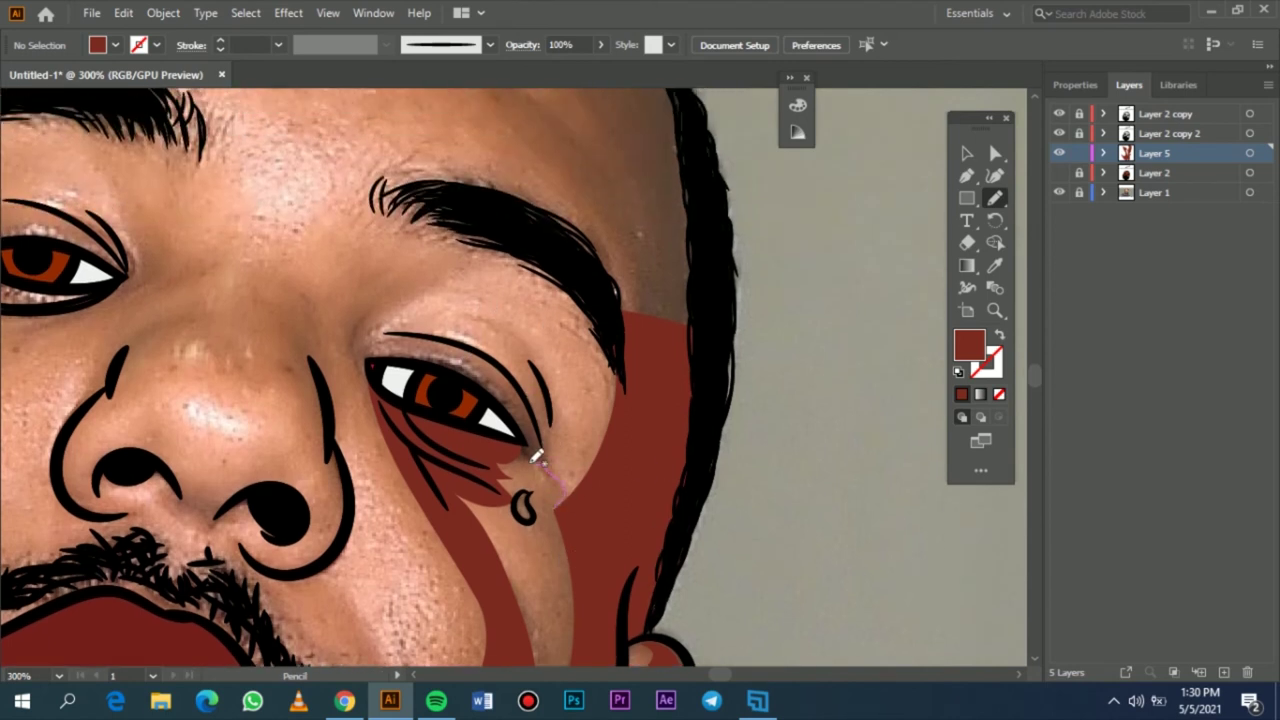
{"action": "mouse_move", "coordinate": [468, 441]}
{"action": "left_mouse_down"}
{"action": "mouse_move", "coordinate": [376, 397]}
{"action": "mouse_move", "coordinate": [363, 327]}
{"action": "mouse_move", "coordinate": [446, 268]}
{"action": "mouse_move", "coordinate": [583, 291]}
{"action": "mouse_move", "coordinate": [434, 313]}
{"action": "mouse_move", "coordinate": [515, 362]}
{"action": "mouse_move", "coordinate": [501, 335]}
{"action": "mouse_move", "coordinate": [552, 380]}
{"action": "mouse_move", "coordinate": [564, 469]}
{"action": "mouse_move", "coordinate": [613, 462]}
{"action": "left_mouse_up"}
{"action": "left_click_drag", "start_coordinate": [561, 508], "coordinate": [557, 508]}
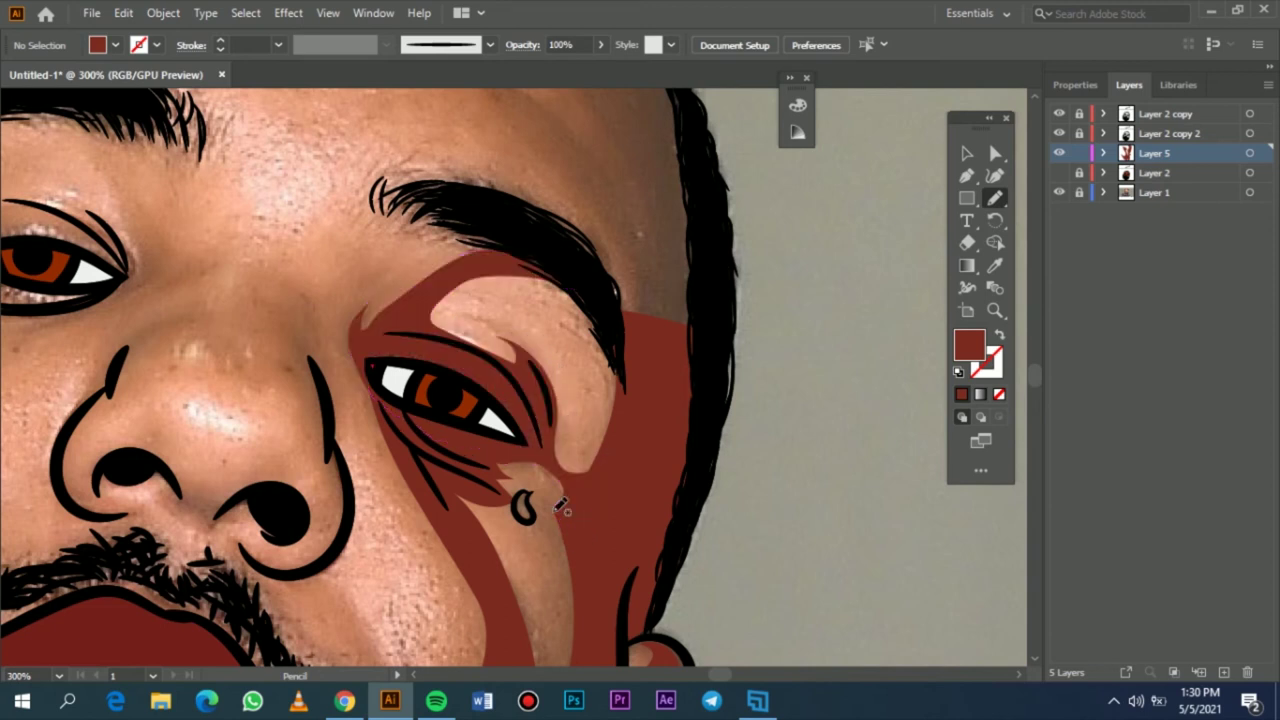
{"action": "mouse_move", "coordinate": [606, 330]}
{"action": "left_mouse_down"}
{"action": "mouse_move", "coordinate": [483, 275]}
{"action": "mouse_move", "coordinate": [466, 311]}
{"action": "mouse_move", "coordinate": [438, 321]}
{"action": "mouse_move", "coordinate": [437, 334]}
{"action": "mouse_move", "coordinate": [490, 268]}
{"action": "mouse_move", "coordinate": [608, 296]}
{"action": "mouse_move", "coordinate": [638, 418]}
{"action": "mouse_move", "coordinate": [566, 482]}
{"action": "left_mouse_up"}
- Show Layer 2 and hide the Layer 1 photo
{"action": "key", "text": "ctrl+0"}
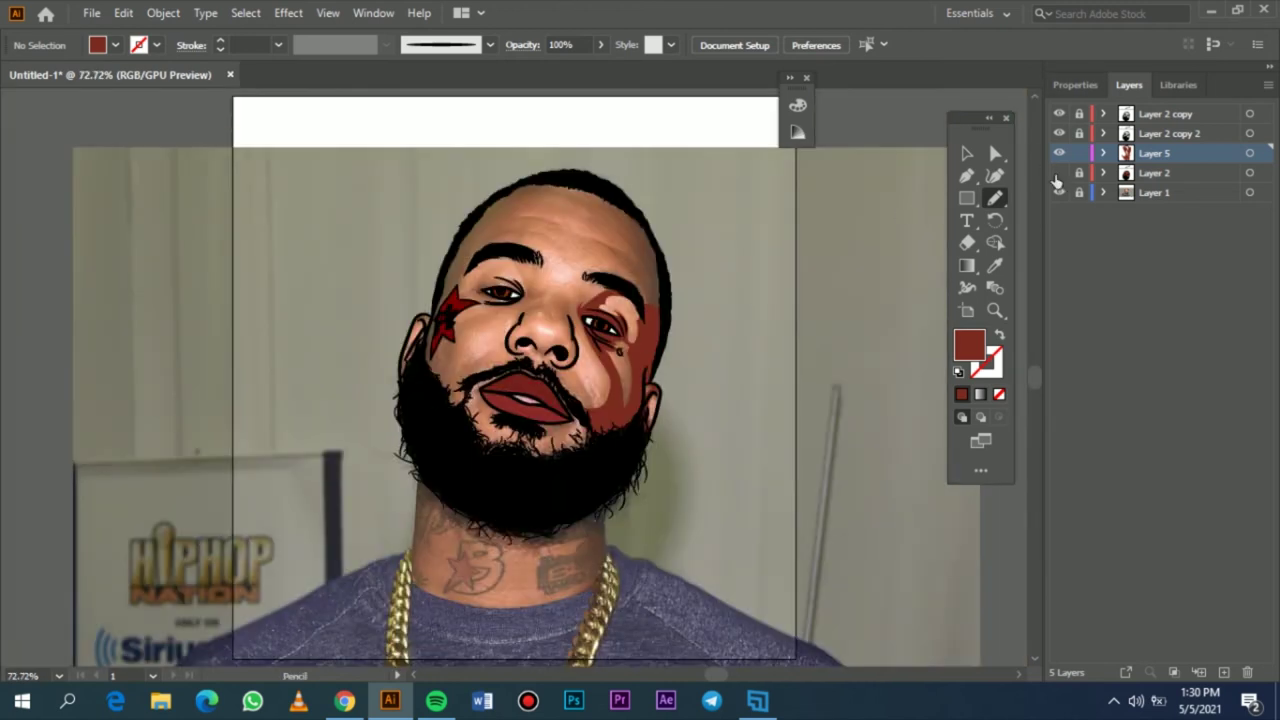
{"action": "left_click", "coordinate": [1059, 172]}
{"action": "left_click", "coordinate": [1059, 192]}
- Recolour the eye, cheek and ear shadow shapes, lowering their brightness to 38%
{"action": "left_click", "coordinate": [996, 154]}
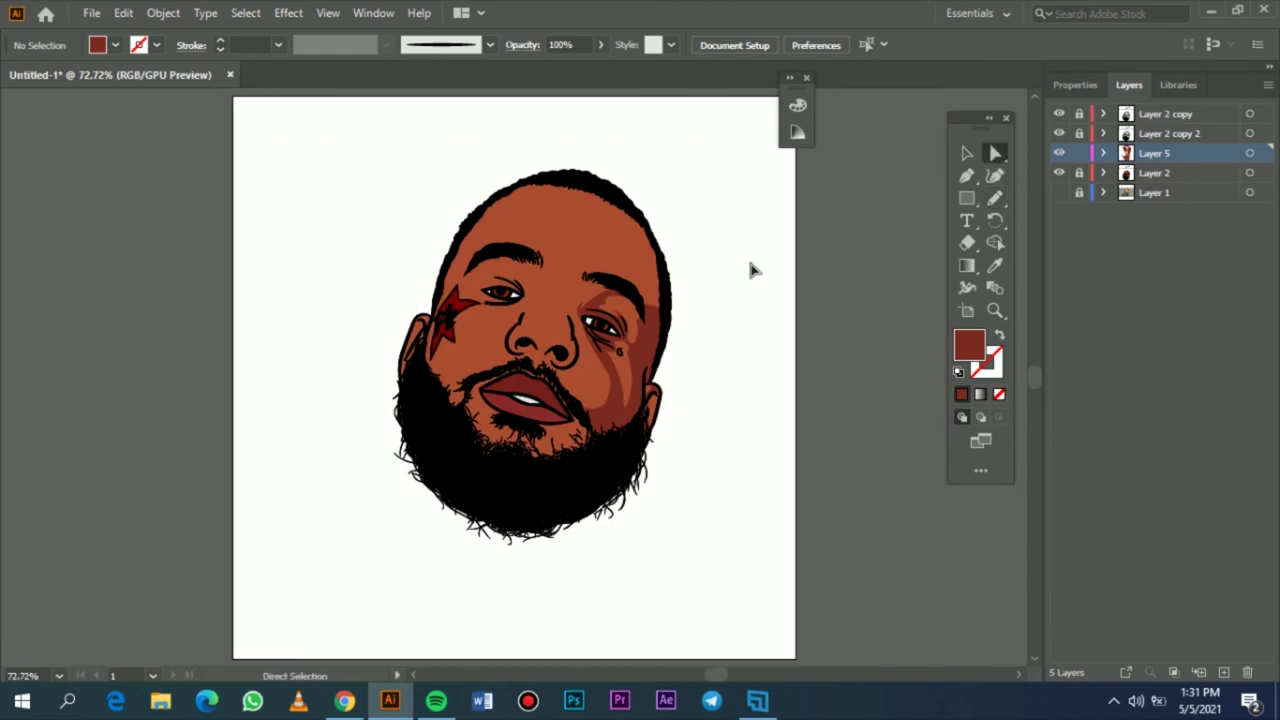
{"action": "left_click_drag", "start_coordinate": [751, 264], "coordinate": [579, 388]}
{"action": "scroll", "coordinate": [579, 388], "scroll_direction": "up", "scroll_amount": 2}
{"action": "left_click", "coordinate": [967, 153]}
{"action": "left_click", "coordinate": [123, 13]}
{"action": "mouse_move", "coordinate": [200, 344]}
{"action": "left_click", "coordinate": [490, 342]}
{"action": "left_click_drag", "start_coordinate": [817, 527], "coordinate": [810, 521]}
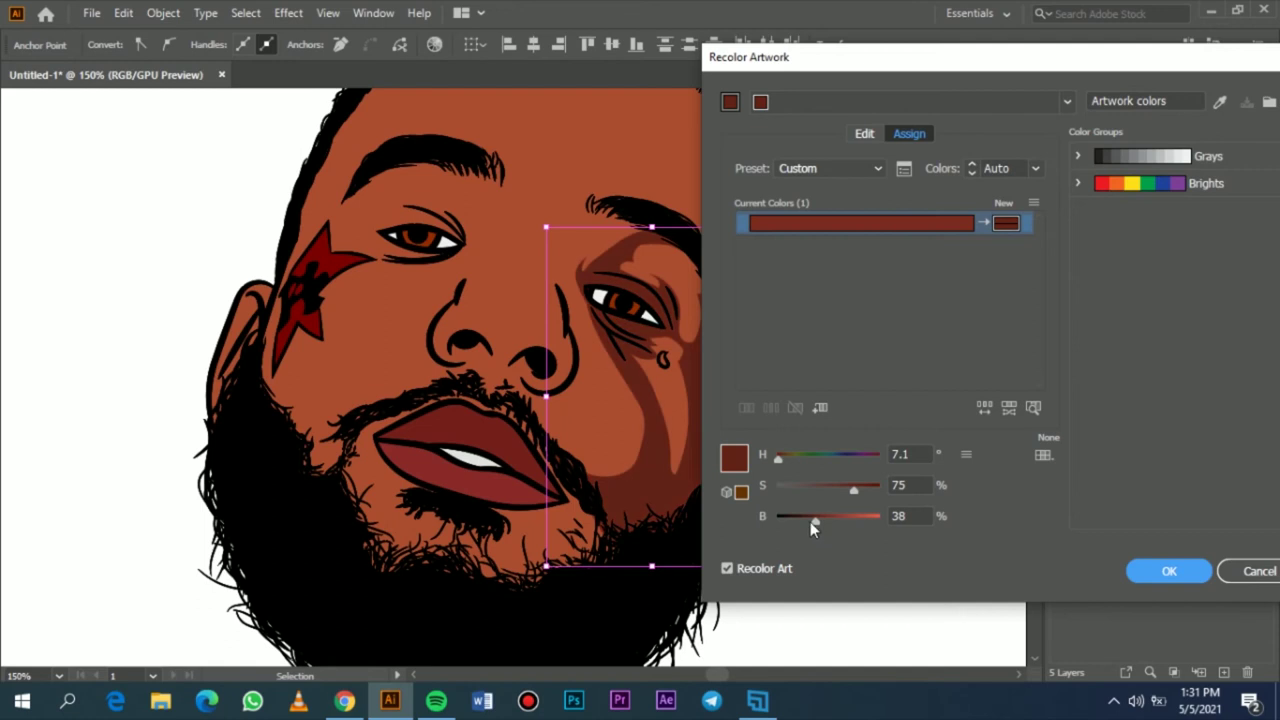
{"action": "left_click", "coordinate": [1166, 570]}
{"action": "left_click", "coordinate": [869, 495]}
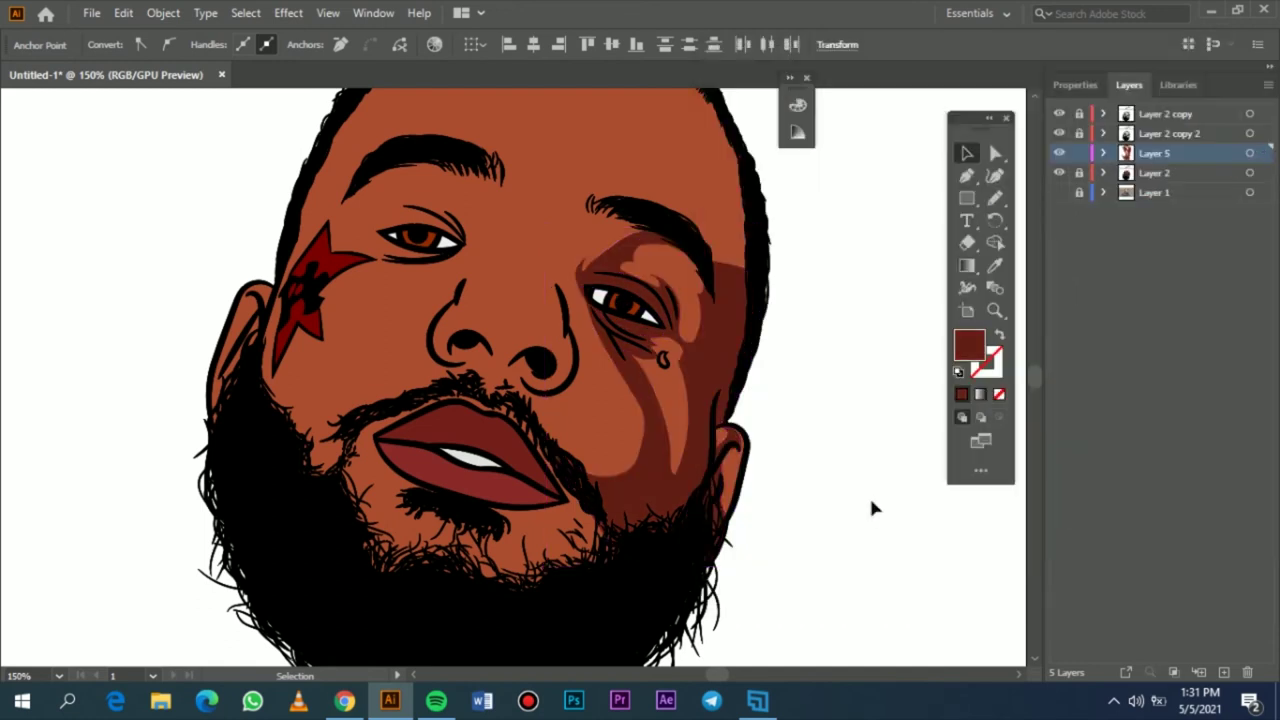
- Show the Layer 1 photo, hide Layer 2, and draw a freehand shadow over the forehead's right side down to the eyebrow
{"action": "key", "text": "ctrl+0"}
{"action": "scroll", "coordinate": [700, 280], "scroll_direction": "up", "scroll_amount": 1}
{"action": "scroll", "coordinate": [764, 262], "scroll_direction": "up", "scroll_amount": 2}
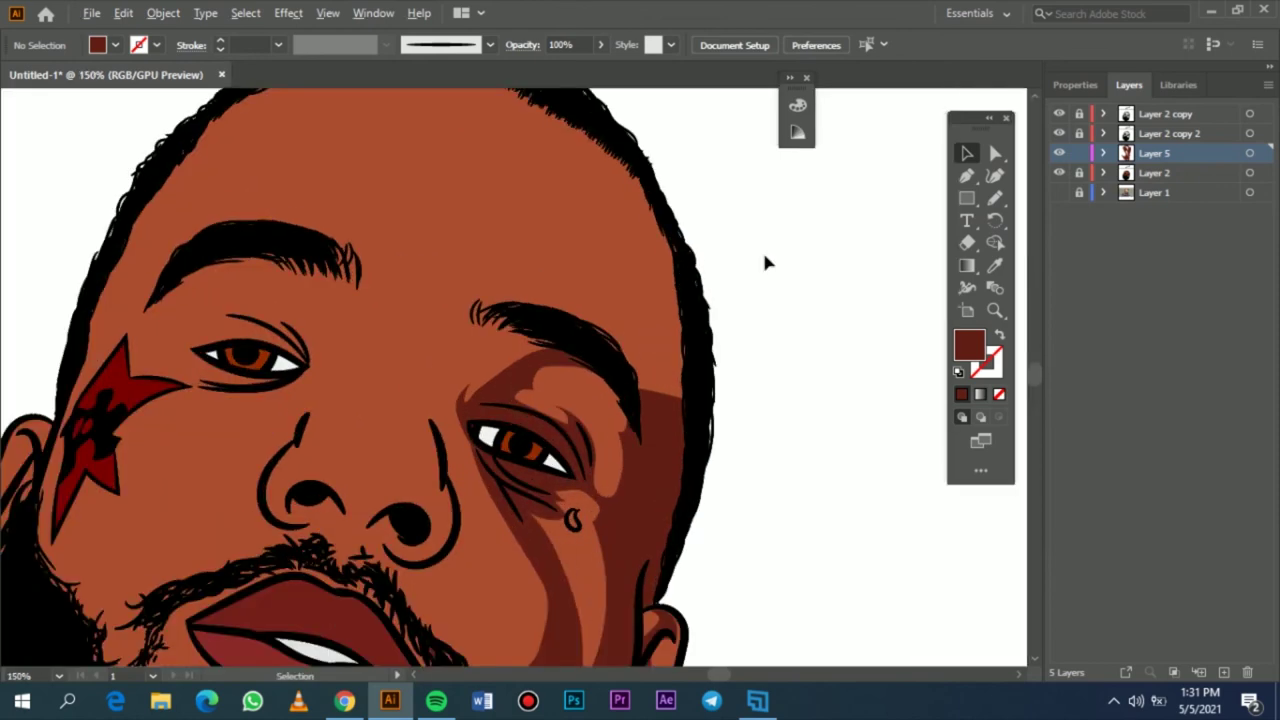
{"action": "left_click", "coordinate": [1061, 194]}
{"action": "left_click", "coordinate": [1060, 174]}
{"action": "scroll", "coordinate": [922, 278], "scroll_direction": "up", "scroll_amount": 4}
{"action": "key", "text": "n"}
{"action": "mouse_move", "coordinate": [606, 450]}
{"action": "left_mouse_down"}
{"action": "mouse_move", "coordinate": [659, 510]}
{"action": "mouse_move", "coordinate": [708, 442]}
{"action": "mouse_move", "coordinate": [674, 314]}
{"action": "mouse_move", "coordinate": [621, 224]}
{"action": "mouse_move", "coordinate": [559, 198]}
{"action": "mouse_move", "coordinate": [584, 226]}
{"action": "mouse_move", "coordinate": [536, 302]}
{"action": "left_mouse_up"}
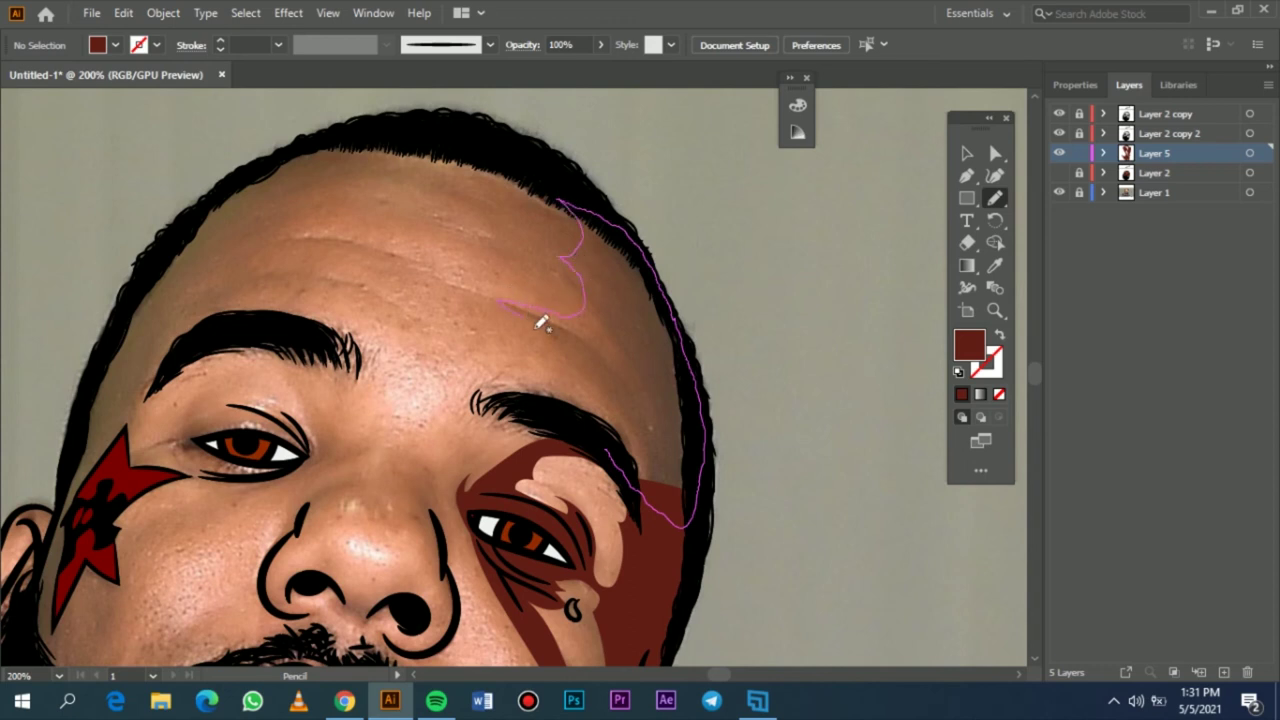
{"action": "mouse_move", "coordinate": [531, 383]}
{"action": "left_mouse_down"}
{"action": "mouse_move", "coordinate": [477, 418]}
{"action": "mouse_move", "coordinate": [627, 453]}
{"action": "left_mouse_up"}
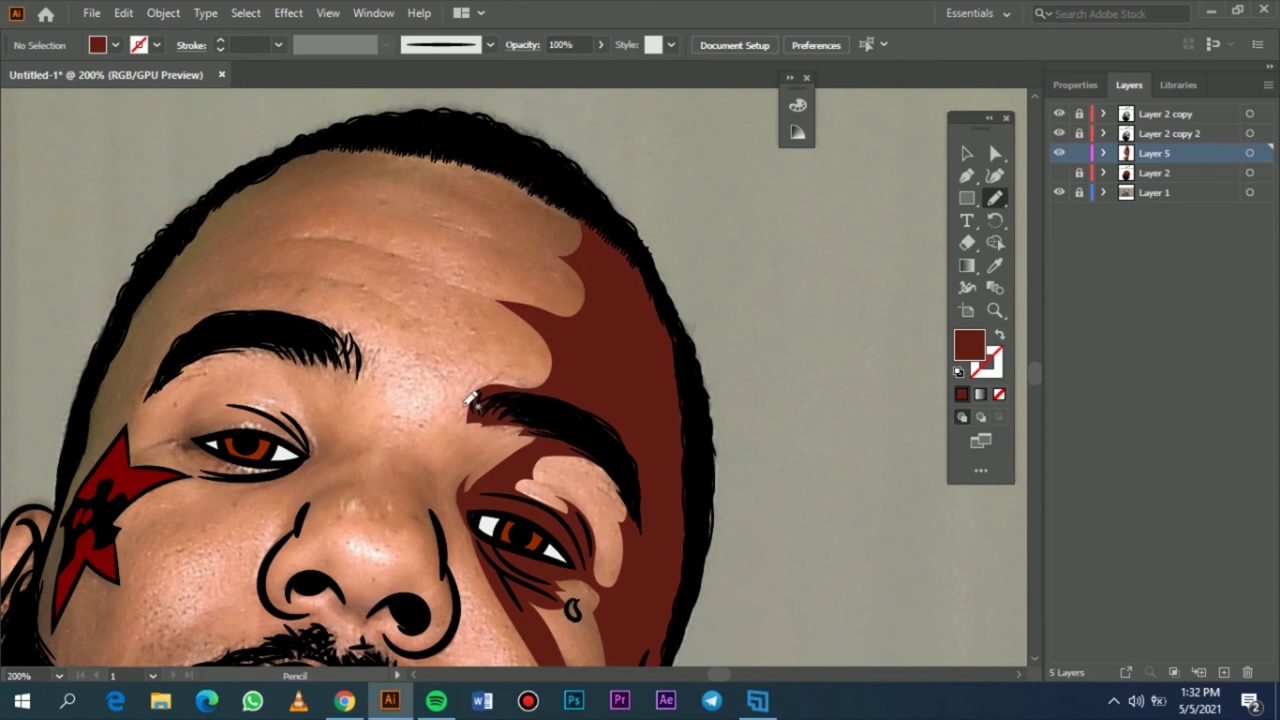
{"action": "left_click_drag", "start_coordinate": [502, 383], "coordinate": [469, 416]}
{"action": "key", "text": "ctrl+0"}
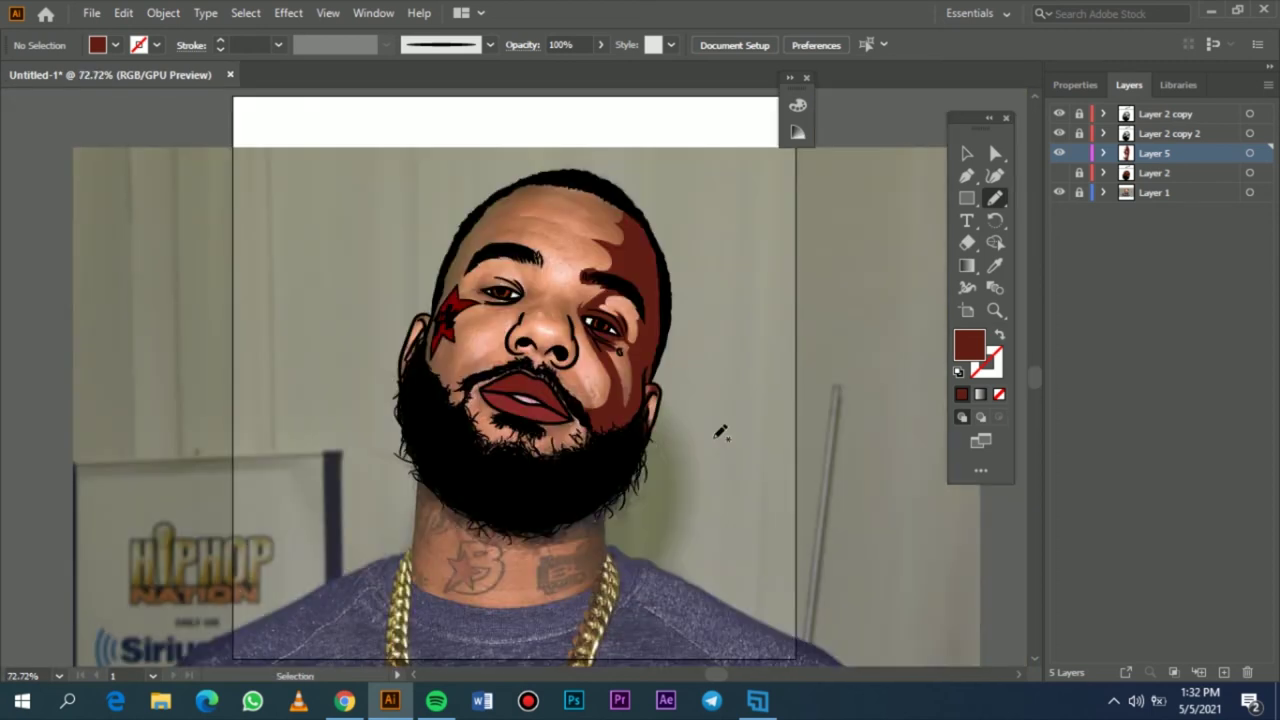
- Draw a freehand shadow strip under the hairline across the top of the forehead, joining the right-hand forehead shadow
{"action": "left_click", "coordinate": [1060, 173]}
{"action": "left_click", "coordinate": [1060, 173]}
{"action": "scroll", "coordinate": [606, 211], "scroll_direction": "up", "scroll_amount": 5}
{"action": "mouse_move", "coordinate": [412, 220]}
{"action": "left_mouse_down"}
{"action": "mouse_move", "coordinate": [203, 196]}
{"action": "mouse_move", "coordinate": [332, 164]}
{"action": "mouse_move", "coordinate": [604, 268]}
{"action": "mouse_move", "coordinate": [637, 345]}
{"action": "mouse_move", "coordinate": [582, 354]}
{"action": "left_mouse_up"}
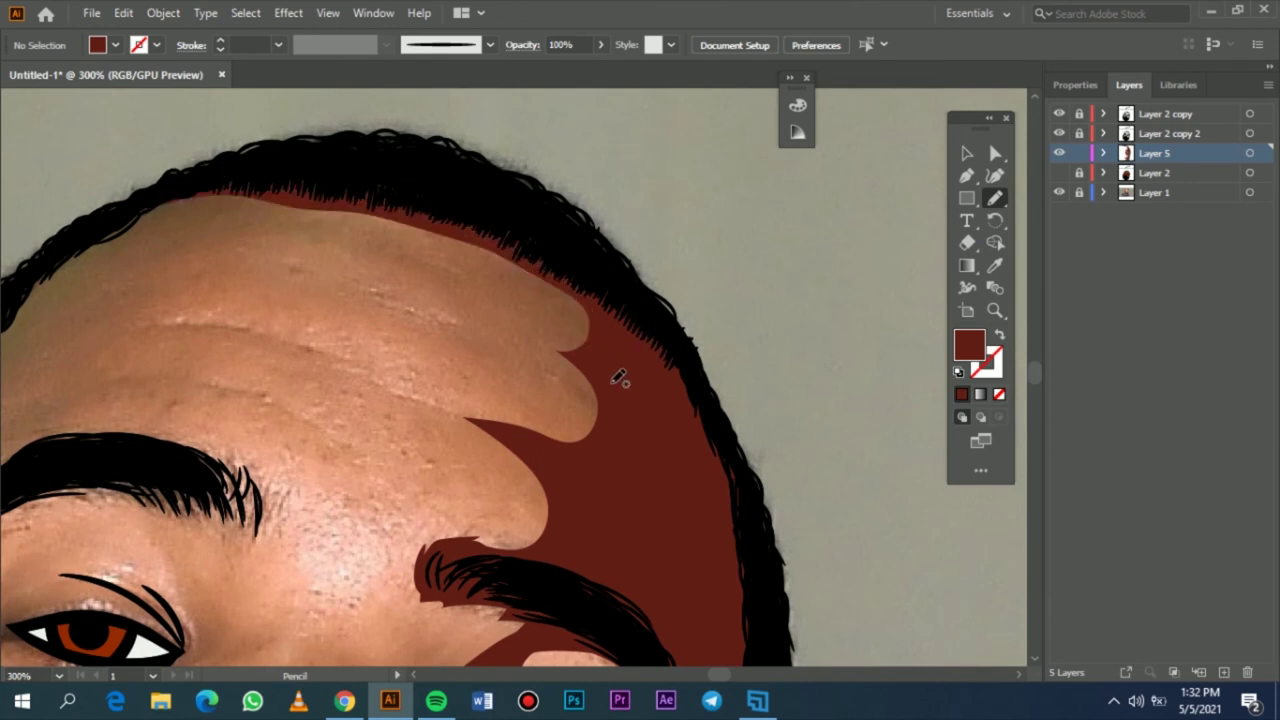
{"action": "key", "text": "ctrl+0"}
- Fill the teardrop tattoo below the right-hand eye with a dark red freehand shape
{"action": "left_click", "coordinate": [1060, 173]}
{"action": "left_click", "coordinate": [1058, 175]}
{"action": "scroll", "coordinate": [611, 427], "scroll_direction": "up", "scroll_amount": 3}
{"action": "scroll", "coordinate": [600, 410], "scroll_direction": "up", "scroll_amount": 2}
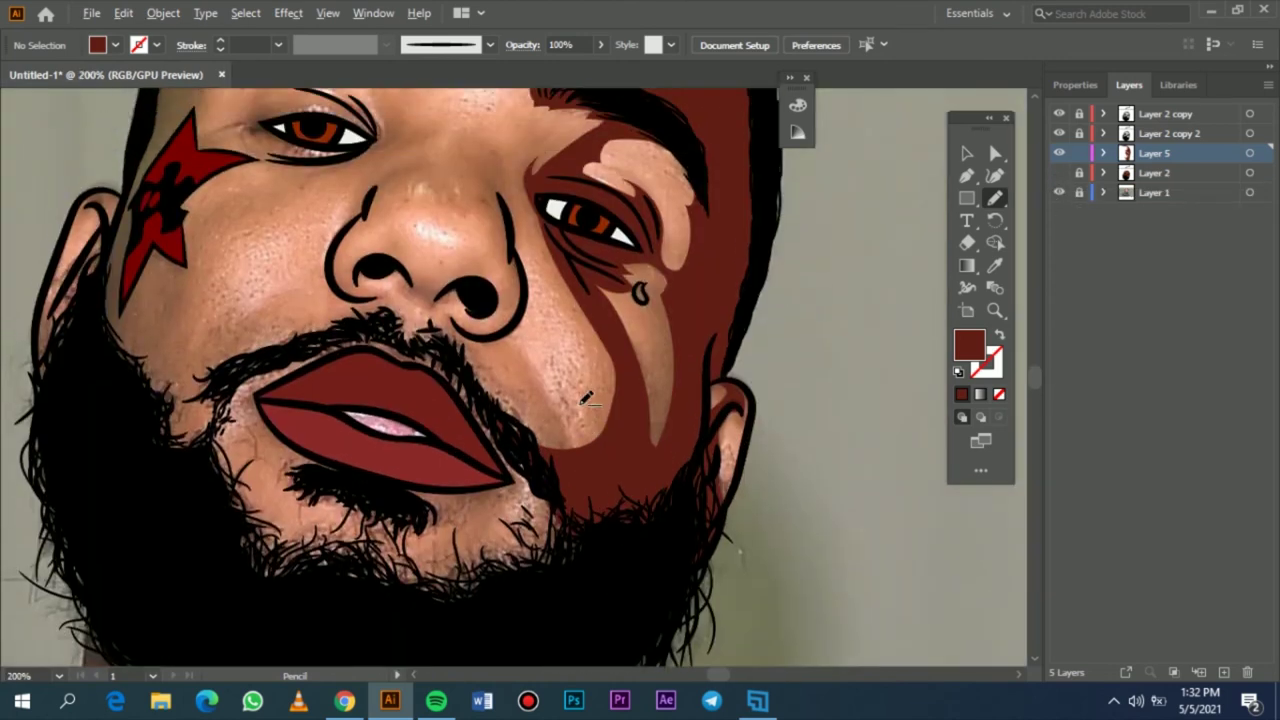
{"action": "scroll", "coordinate": [581, 403], "scroll_direction": "up", "scroll_amount": 1}
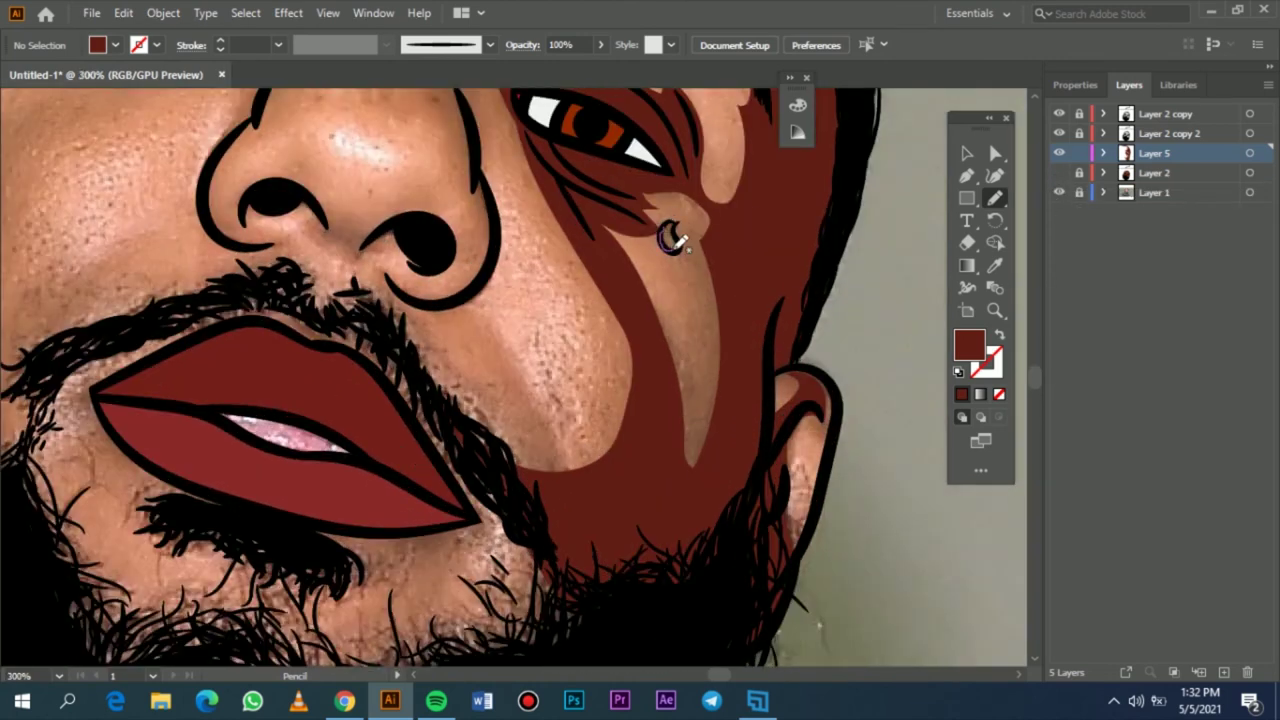
{"action": "left_click_drag", "start_coordinate": [678, 220], "coordinate": [675, 232]}
- Draw freehand shadow shapes below the lower lip and across the chin, leaving small highlight gaps above the beard
{"action": "scroll", "coordinate": [515, 563], "scroll_direction": "right", "scroll_amount": 1}
{"action": "scroll", "coordinate": [515, 563], "scroll_direction": "left", "scroll_amount": 3}
{"action": "scroll", "coordinate": [515, 563], "scroll_direction": "down", "scroll_amount": 2}
{"action": "mouse_move", "coordinate": [395, 357]}
{"action": "left_mouse_down"}
{"action": "mouse_move", "coordinate": [352, 348]}
{"action": "mouse_move", "coordinate": [292, 410]}
{"action": "left_mouse_up"}
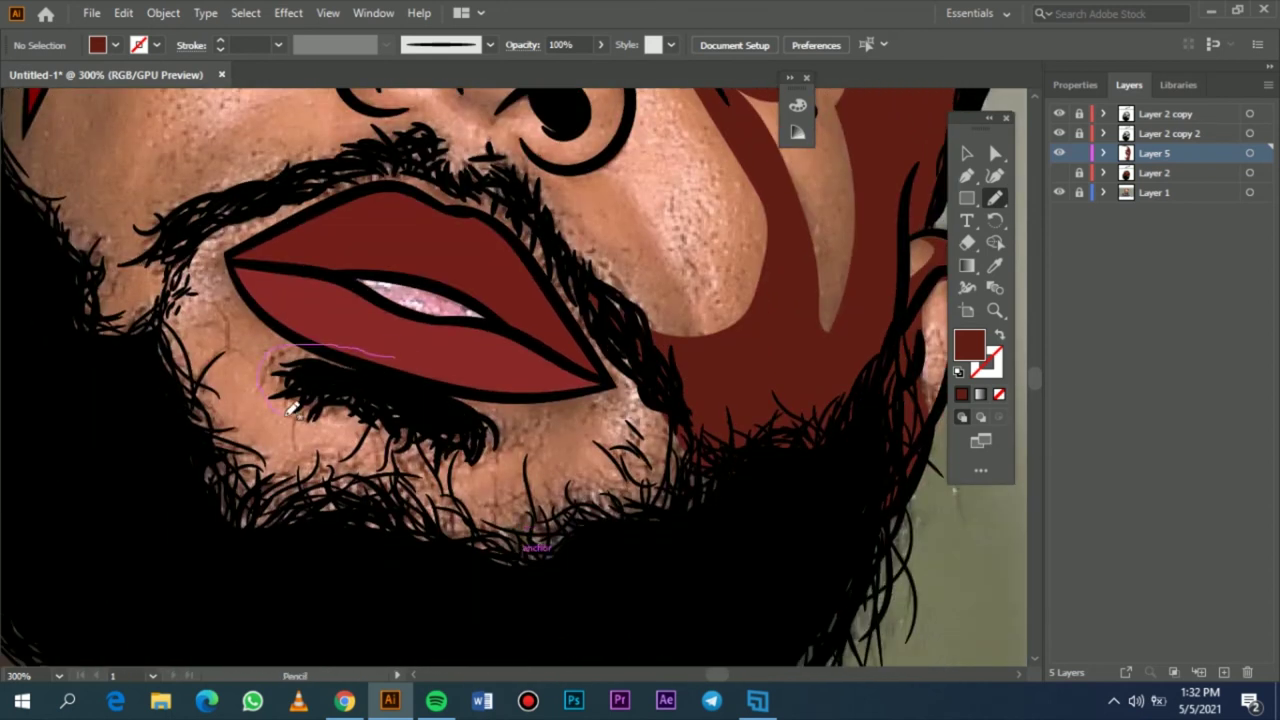
{"action": "mouse_move", "coordinate": [355, 455]}
{"action": "left_mouse_down"}
{"action": "mouse_move", "coordinate": [201, 544]}
{"action": "mouse_move", "coordinate": [539, 604]}
{"action": "mouse_move", "coordinate": [591, 592]}
{"action": "mouse_move", "coordinate": [615, 565]}
{"action": "mouse_move", "coordinate": [527, 524]}
{"action": "mouse_move", "coordinate": [482, 483]}
{"action": "mouse_move", "coordinate": [498, 487]}
{"action": "mouse_move", "coordinate": [500, 427]}
{"action": "mouse_move", "coordinate": [383, 345]}
{"action": "left_mouse_up"}
{"action": "mouse_move", "coordinate": [478, 412]}
{"action": "left_mouse_down"}
{"action": "mouse_move", "coordinate": [511, 416]}
{"action": "mouse_move", "coordinate": [554, 485]}
{"action": "mouse_move", "coordinate": [653, 550]}
{"action": "mouse_move", "coordinate": [683, 512]}
{"action": "mouse_move", "coordinate": [619, 454]}
{"action": "mouse_move", "coordinate": [650, 398]}
{"action": "mouse_move", "coordinate": [649, 368]}
{"action": "mouse_move", "coordinate": [545, 227]}
{"action": "mouse_move", "coordinate": [532, 378]}
{"action": "mouse_move", "coordinate": [488, 418]}
{"action": "left_mouse_up"}
{"action": "key", "text": "v"}
{"action": "key", "text": "ctrl+0"}
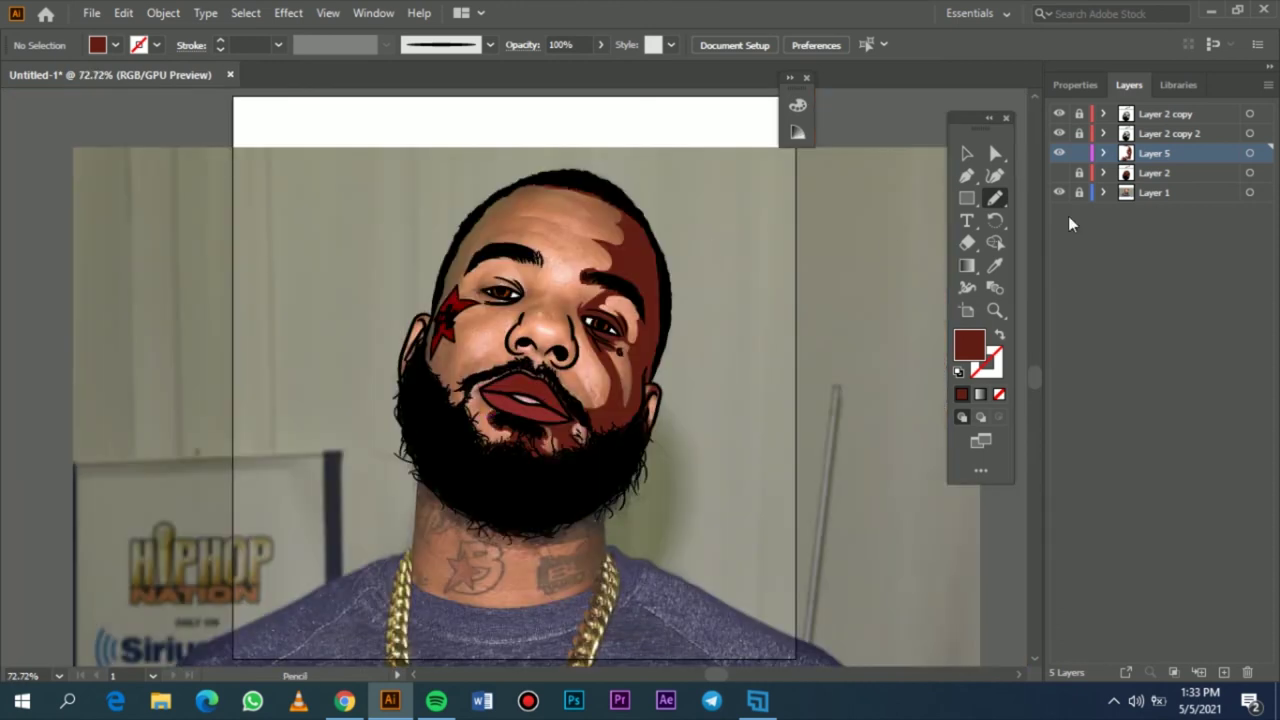
- Try a freehand shadow around the moustache and down the left-hand edge of the beard
{"action": "left_click", "coordinate": [1059, 174]}
{"action": "scroll", "coordinate": [430, 375], "scroll_direction": "up", "scroll_amount": 5}
{"action": "scroll", "coordinate": [428, 376], "scroll_direction": "down", "scroll_amount": 2}
{"action": "mouse_move", "coordinate": [605, 443]}
{"action": "left_mouse_down"}
{"action": "mouse_move", "coordinate": [562, 463]}
{"action": "mouse_move", "coordinate": [603, 447]}
{"action": "left_mouse_up"}
{"action": "scroll", "coordinate": [620, 466], "scroll_direction": "up", "scroll_amount": 3}
{"action": "mouse_move", "coordinate": [505, 552]}
{"action": "left_mouse_down"}
{"action": "mouse_move", "coordinate": [527, 503]}
{"action": "mouse_move", "coordinate": [560, 488]}
{"action": "mouse_move", "coordinate": [618, 413]}
{"action": "mouse_move", "coordinate": [652, 411]}
{"action": "mouse_move", "coordinate": [775, 468]}
{"action": "mouse_move", "coordinate": [735, 378]}
{"action": "mouse_move", "coordinate": [696, 378]}
{"action": "left_mouse_up"}
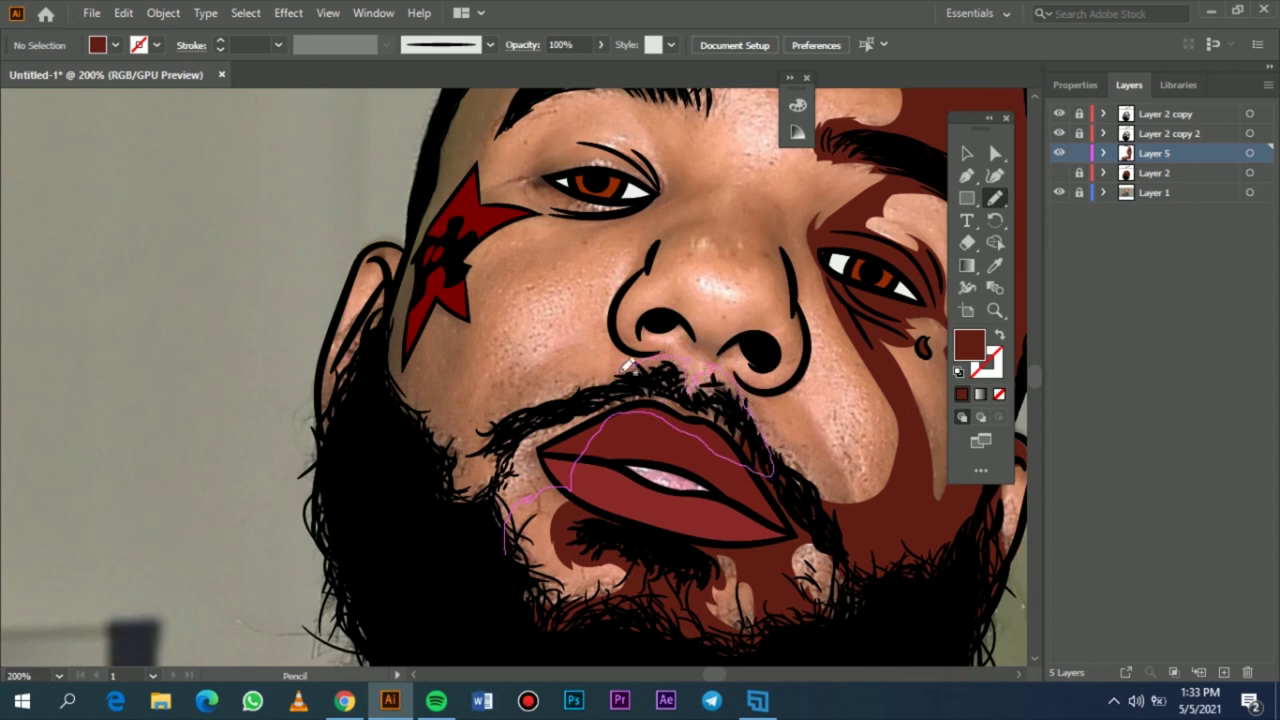
{"action": "mouse_move", "coordinate": [492, 413]}
{"action": "left_mouse_down"}
{"action": "mouse_move", "coordinate": [418, 508]}
{"action": "mouse_move", "coordinate": [510, 548]}
{"action": "left_mouse_up"}
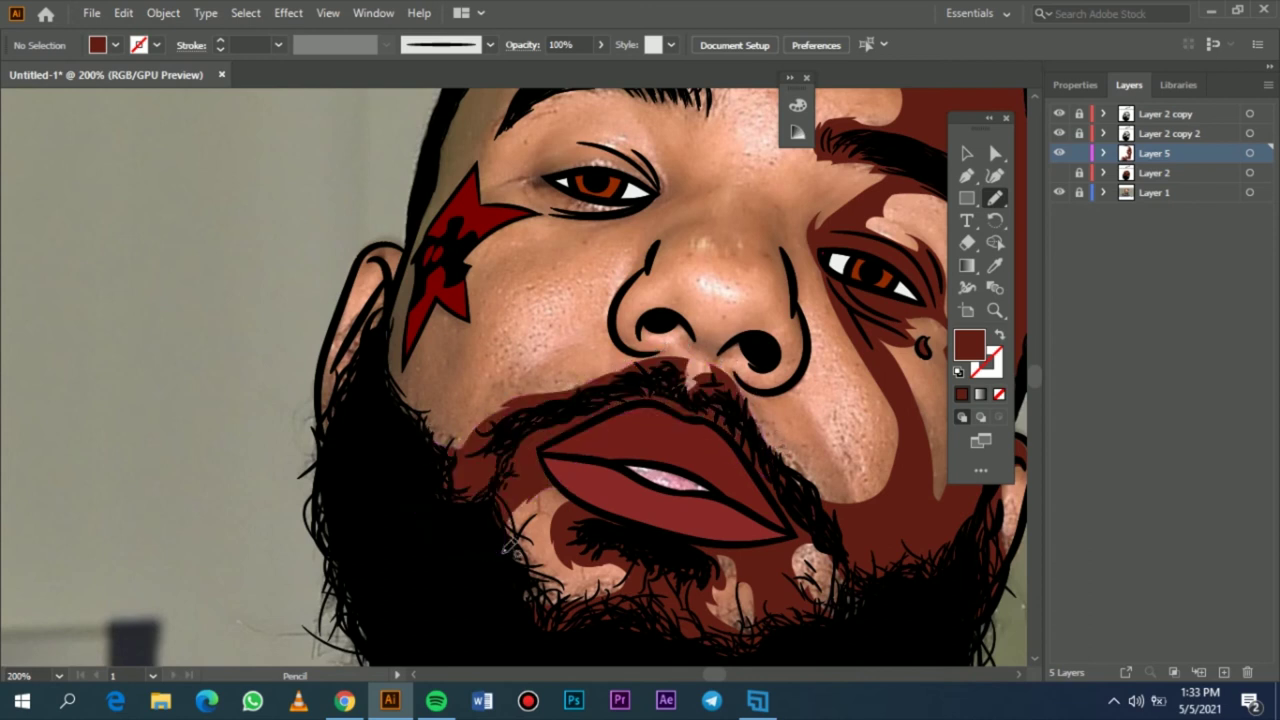
{"action": "key", "text": "ctrl+0"}
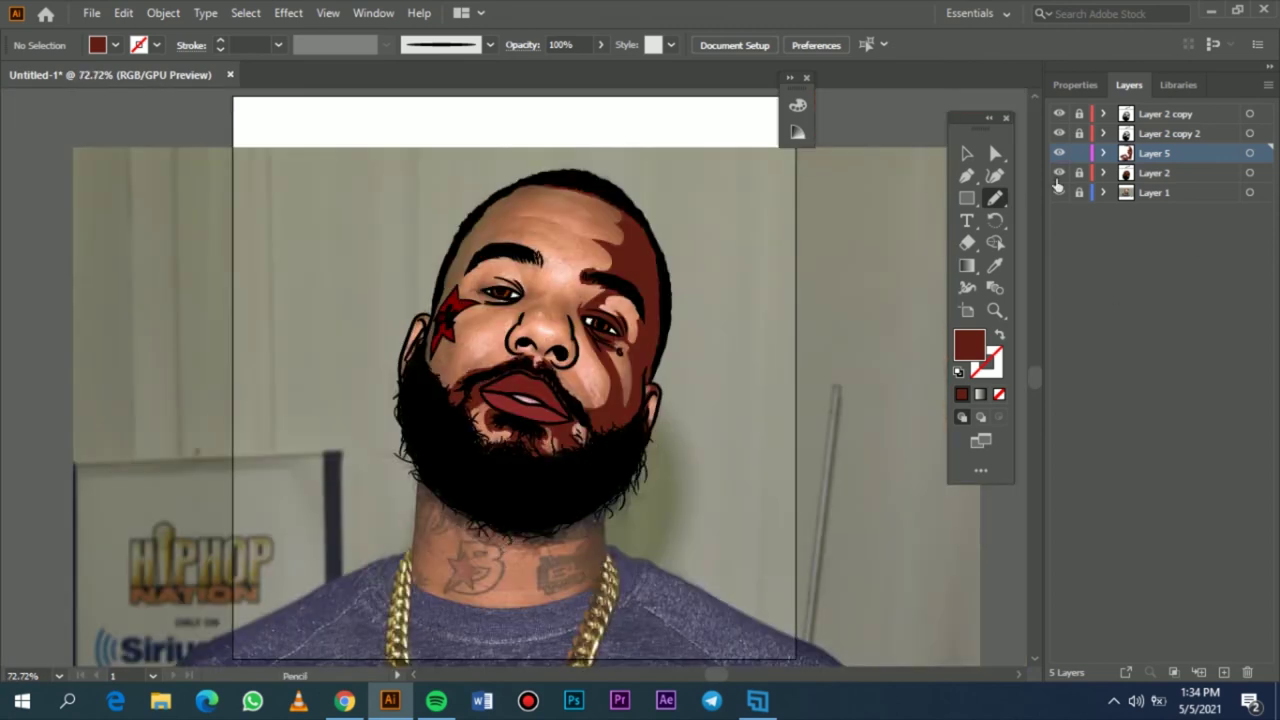
- With Layer 2 hidden, draw freehand shadows down the nose's right side, beneath its tip and around the right-hand nostril
{"action": "left_click", "coordinate": [1059, 173]}
{"action": "scroll", "coordinate": [535, 358], "scroll_direction": "up", "scroll_amount": 4}
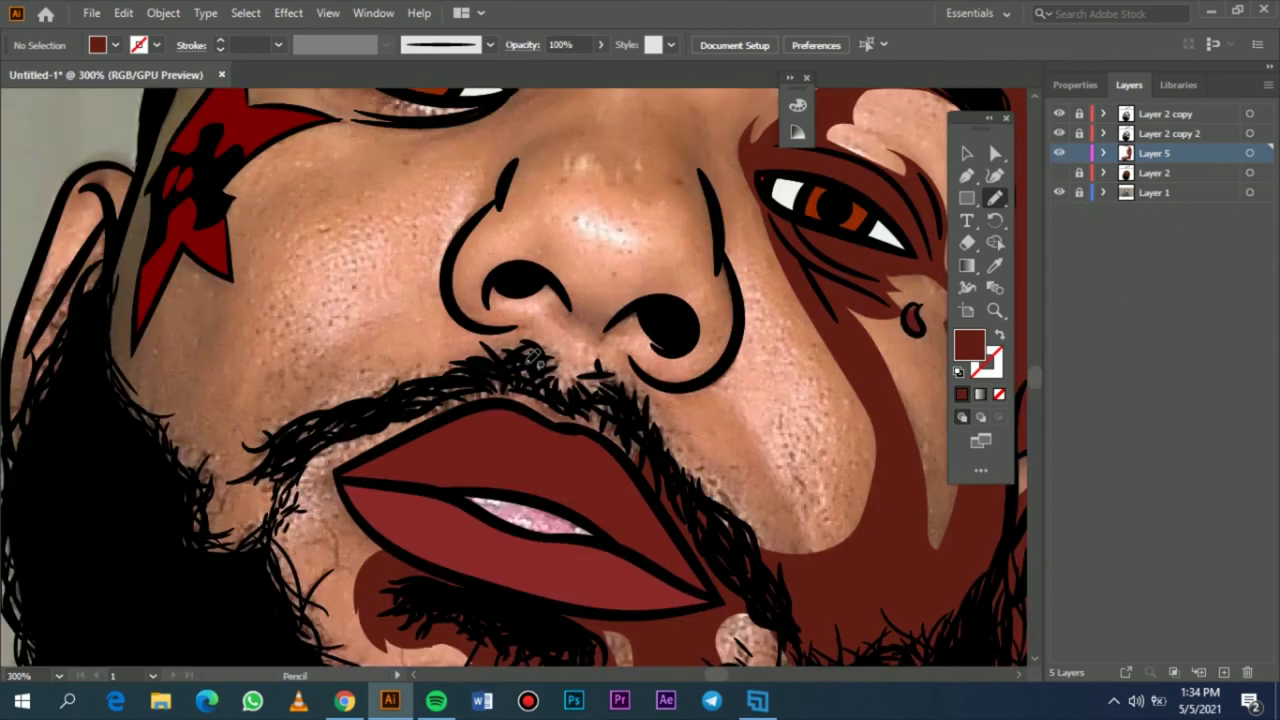
{"action": "scroll", "coordinate": [543, 313], "scroll_direction": "up", "scroll_amount": 2}
{"action": "scroll", "coordinate": [550, 298], "scroll_direction": "up", "scroll_amount": 4}
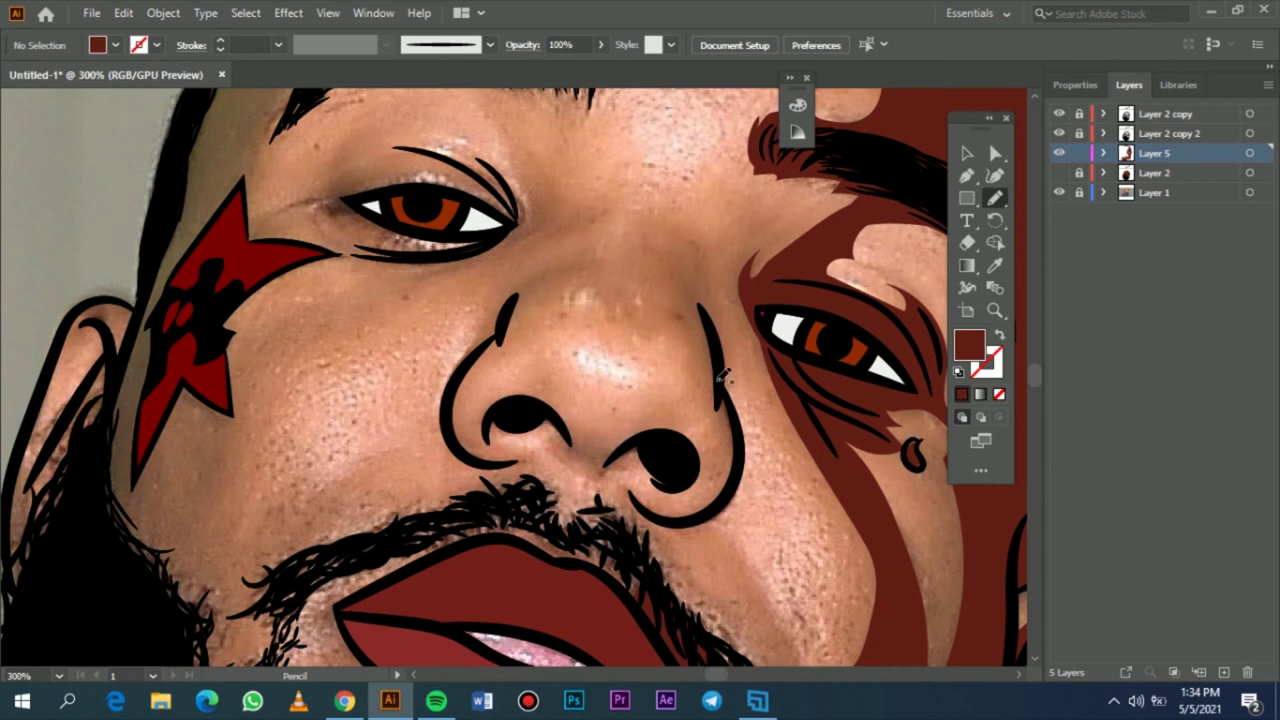
{"action": "left_click_drag", "start_coordinate": [707, 320], "coordinate": [724, 378]}
{"action": "left_click_drag", "start_coordinate": [630, 444], "coordinate": [670, 466]}
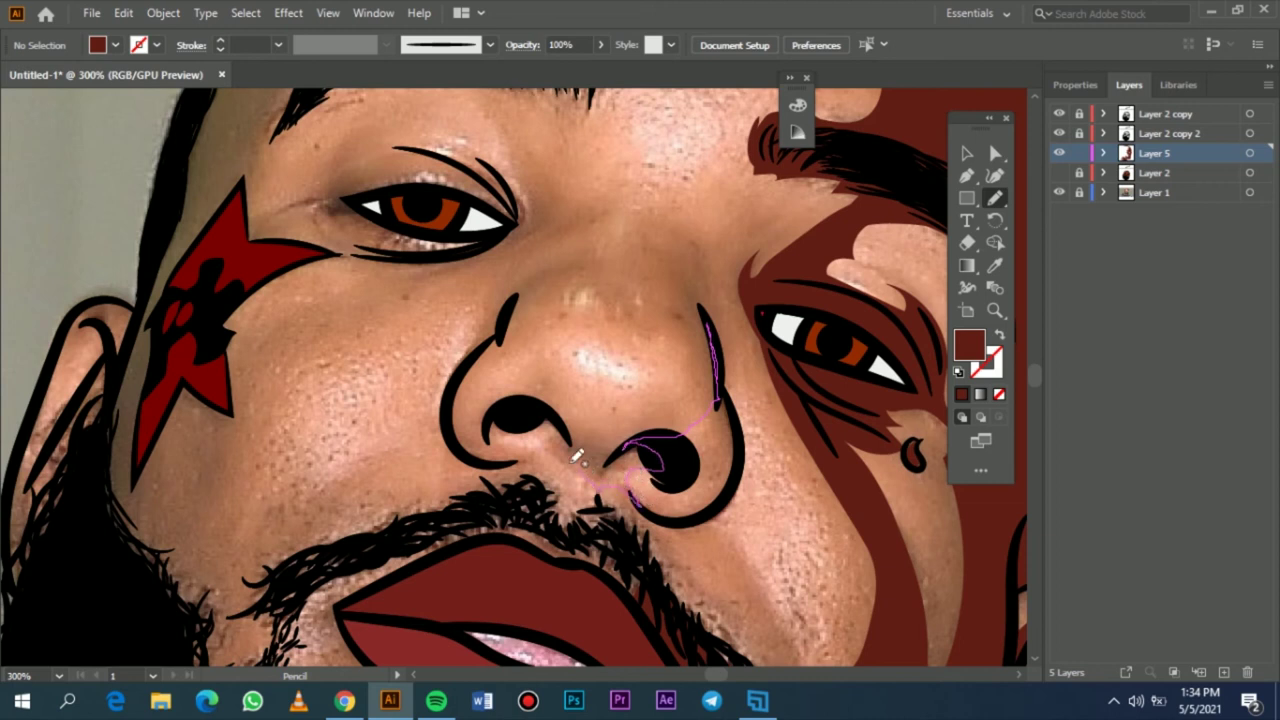
{"action": "mouse_move", "coordinate": [512, 412]}
{"action": "left_mouse_down"}
{"action": "mouse_move", "coordinate": [558, 415]}
{"action": "mouse_move", "coordinate": [595, 439]}
{"action": "mouse_move", "coordinate": [686, 388]}
{"action": "left_mouse_up"}
{"action": "left_click_drag", "start_coordinate": [703, 305], "coordinate": [718, 348]}
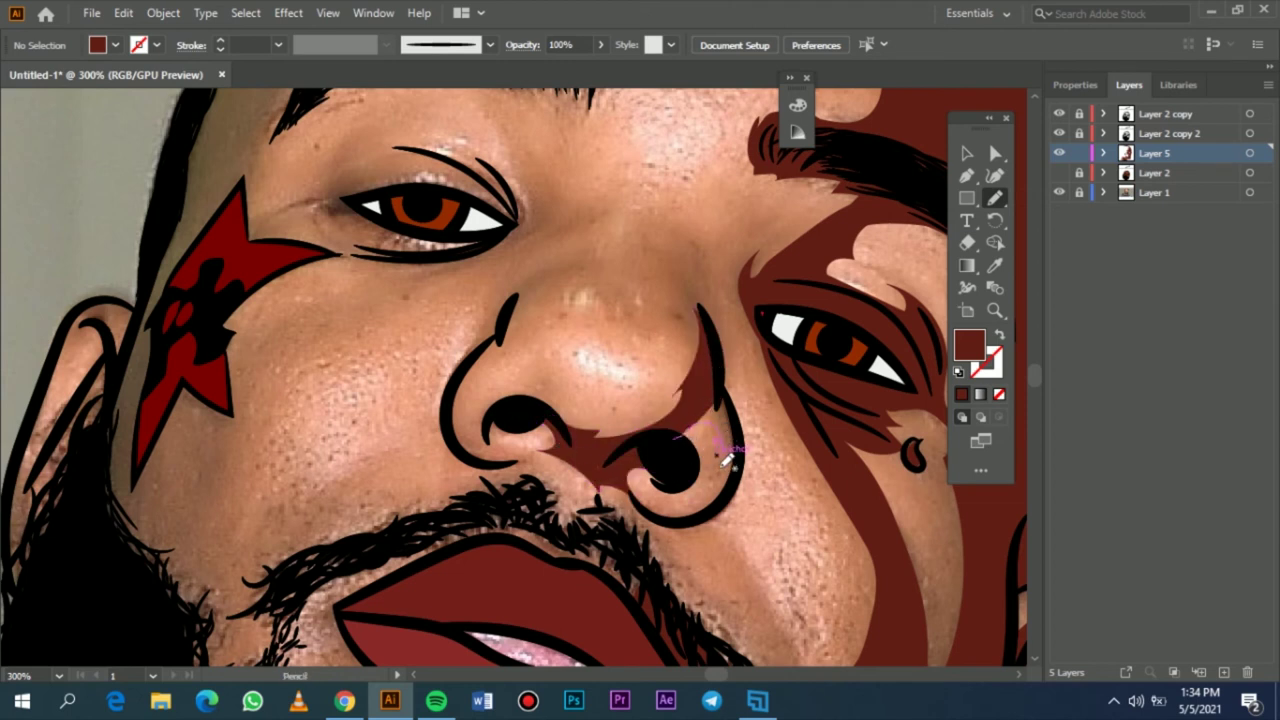
{"action": "mouse_move", "coordinate": [627, 478]}
{"action": "left_mouse_down"}
{"action": "mouse_move", "coordinate": [670, 521]}
{"action": "mouse_move", "coordinate": [725, 508]}
{"action": "mouse_move", "coordinate": [746, 447]}
{"action": "mouse_move", "coordinate": [734, 405]}
{"action": "mouse_move", "coordinate": [695, 402]}
{"action": "mouse_move", "coordinate": [672, 452]}
{"action": "left_mouse_up"}
{"action": "key", "text": "ctrl+0"}
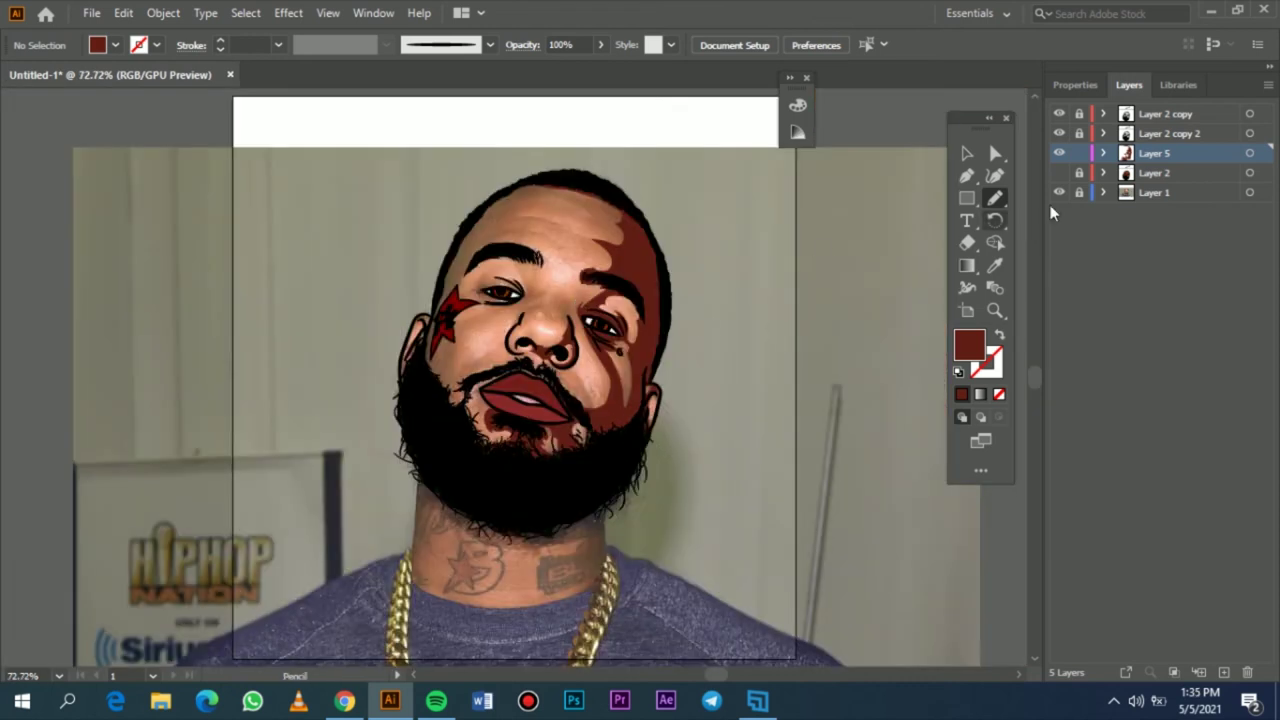
- Compare the shaded portrait with the photo by switching the visibility of Layer 1, Layer 2, Layer 5 and Layer 2 copy 2
{"action": "left_click", "coordinate": [1059, 172]}
{"action": "left_click", "coordinate": [1059, 192]}
{"action": "left_click", "coordinate": [1059, 192]}
{"action": "left_click", "coordinate": [1059, 192]}
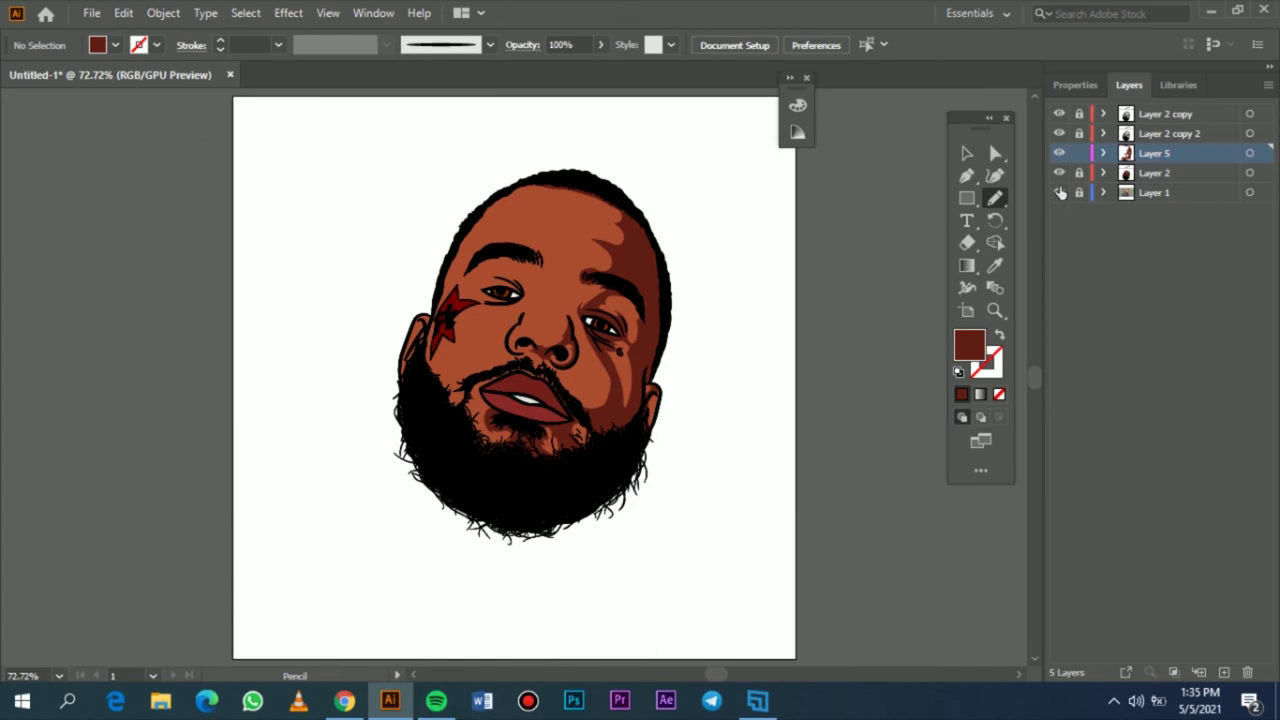
{"action": "left_click", "coordinate": [1059, 192]}
{"action": "left_click", "coordinate": [1060, 173]}
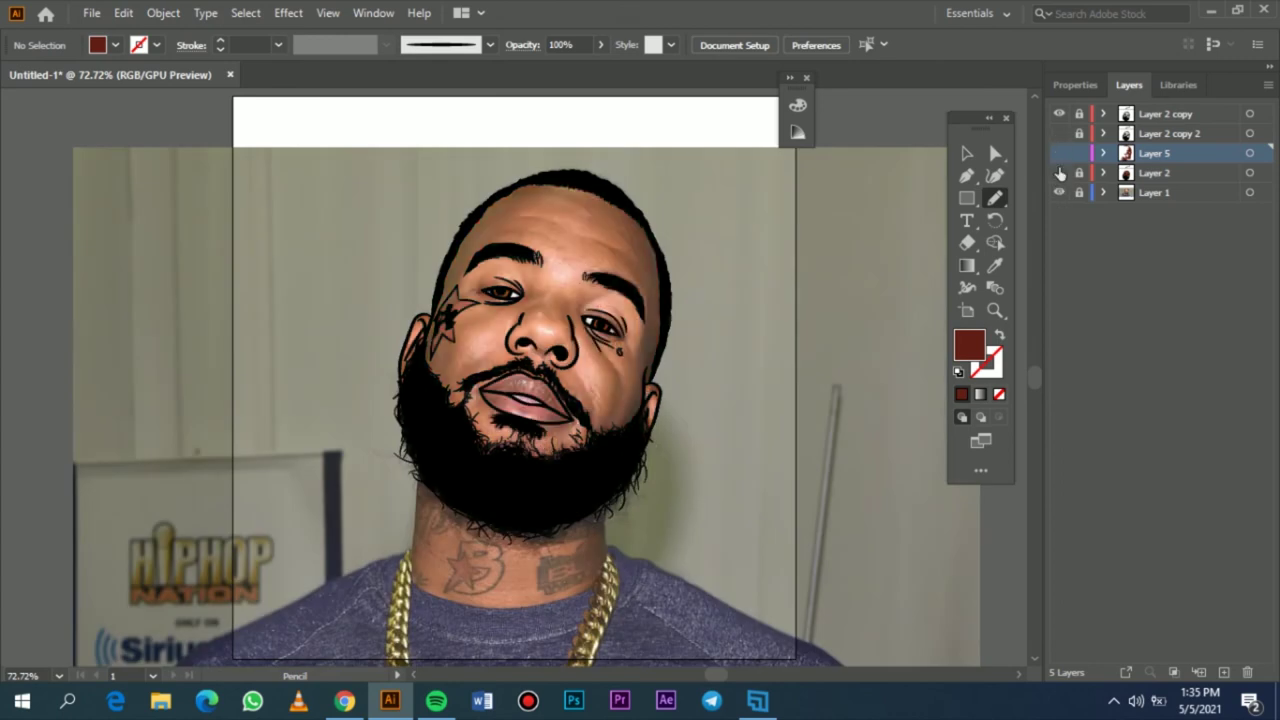
{"action": "left_click", "coordinate": [1060, 173]}
{"action": "left_click", "coordinate": [1059, 153]}
{"action": "left_click", "coordinate": [1059, 133]}
- Hide the Layer 1 photo and add a new layer directly above Layer 2, with Layer 5 locked
{"action": "scroll", "coordinate": [495, 390], "scroll_direction": "up", "scroll_amount": 2}
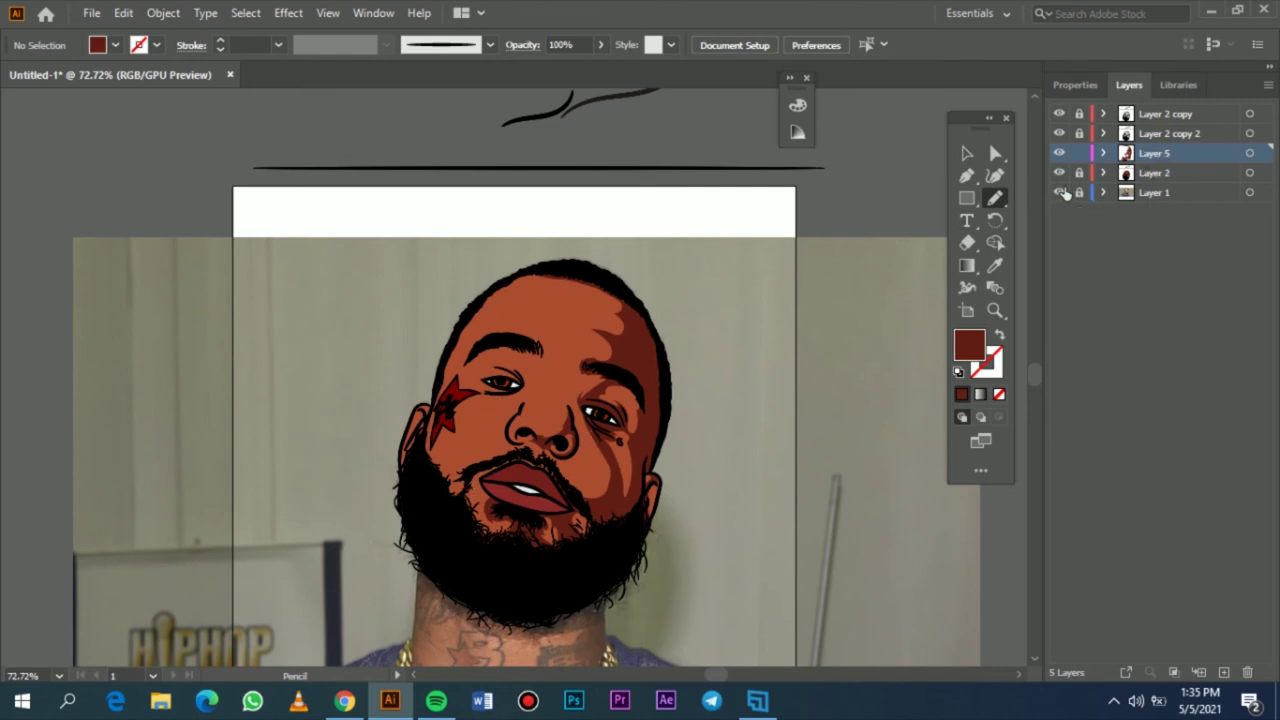
{"action": "left_click", "coordinate": [1059, 192]}
{"action": "scroll", "coordinate": [765, 300], "scroll_direction": "down", "scroll_amount": 2}
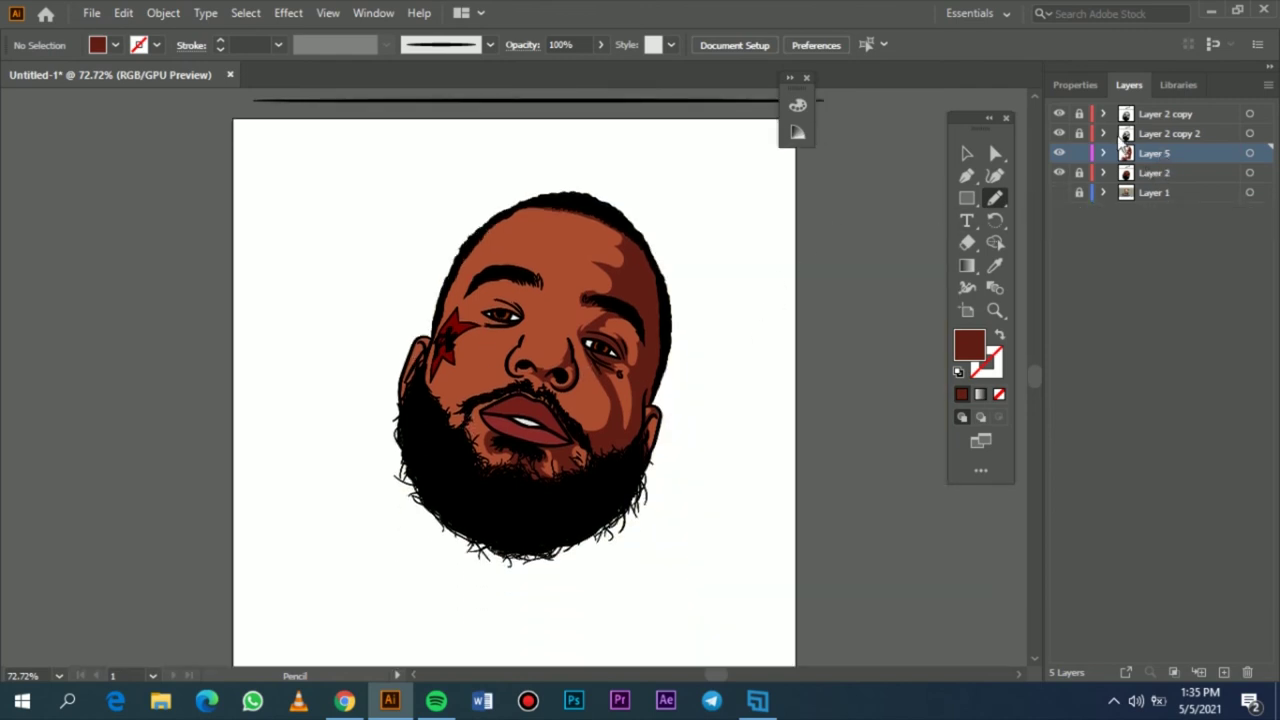
{"action": "left_click", "coordinate": [1185, 172]}
{"action": "left_click", "coordinate": [1224, 672]}
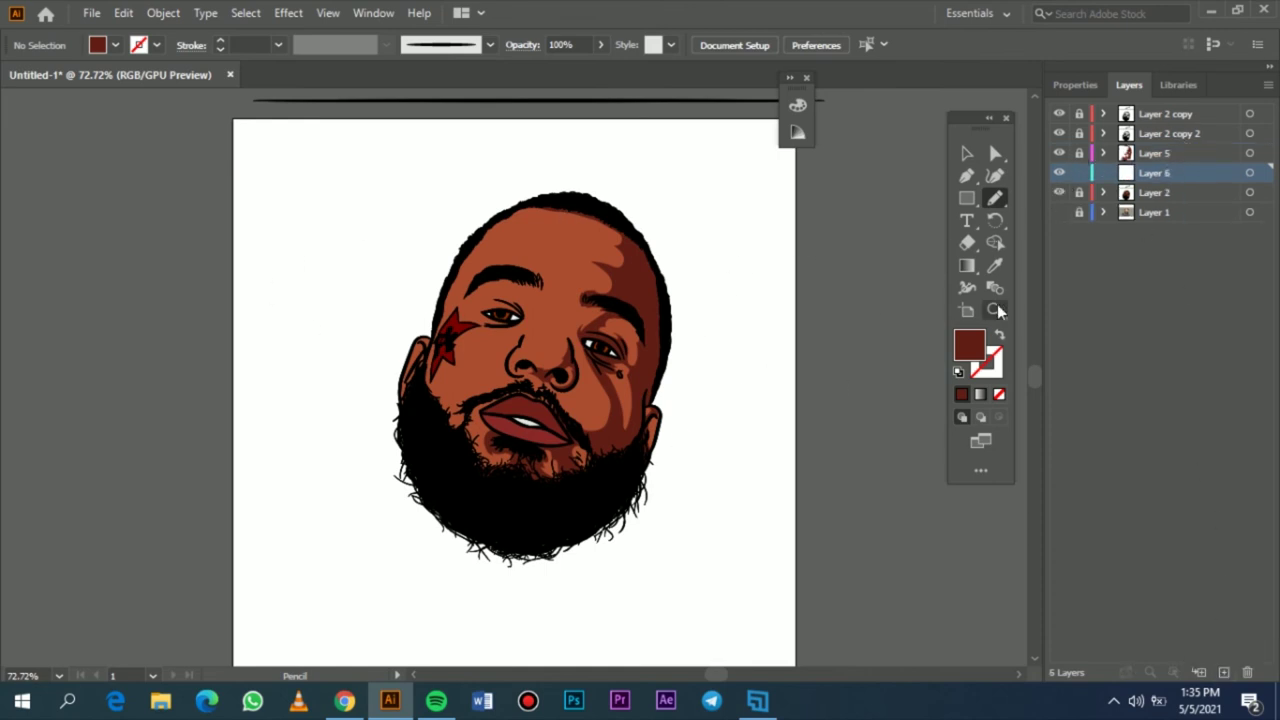
- Try a lighter shadow fill of 75231A with freehand test shapes on the face
{"action": "key", "text": "i"}
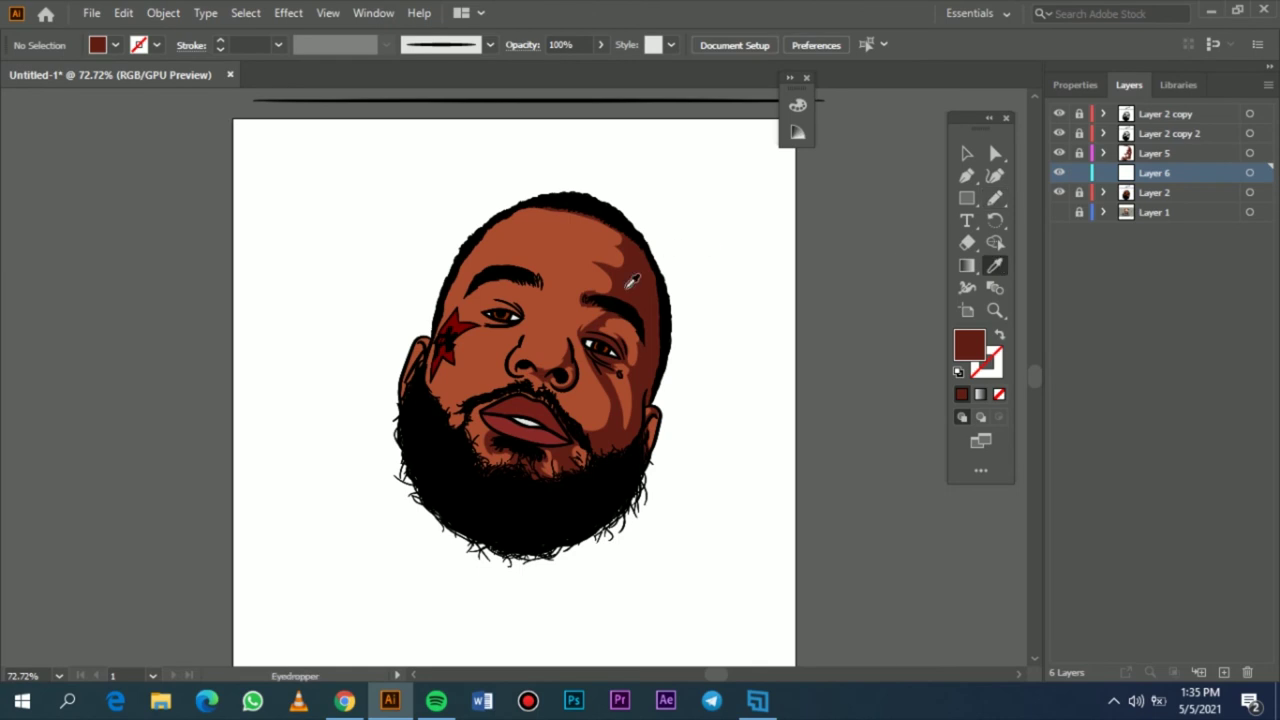
{"action": "double_click", "coordinate": [975, 357]}
{"action": "left_click_drag", "start_coordinate": [909, 277], "coordinate": [908, 228]}
{"action": "left_click", "coordinate": [1148, 112]}
{"action": "scroll", "coordinate": [609, 437], "scroll_direction": "up", "scroll_amount": 3}
{"action": "scroll", "coordinate": [661, 376], "scroll_direction": "up", "scroll_amount": 2}
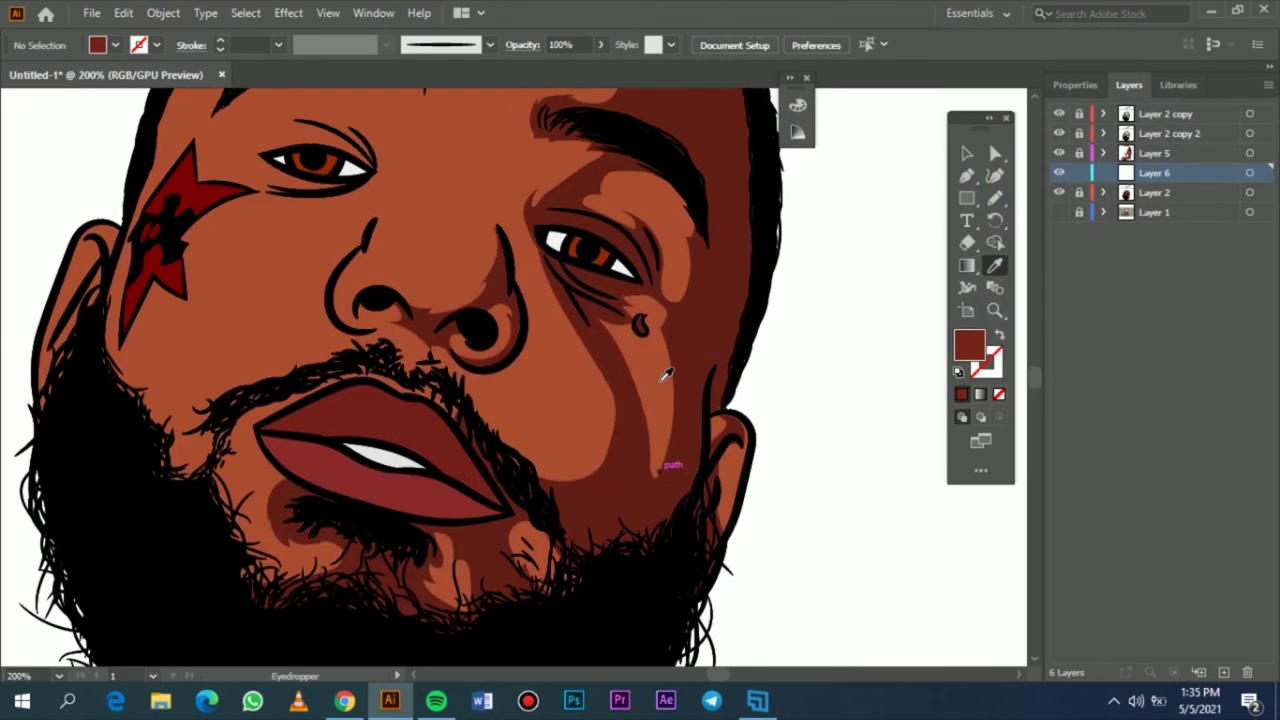
{"action": "key", "text": "n"}
{"action": "left_click_drag", "start_coordinate": [479, 212], "coordinate": [484, 214]}
{"action": "key", "text": "ctrl+z"}
{"action": "left_click_drag", "start_coordinate": [618, 424], "coordinate": [624, 426]}
{"action": "key", "text": "ctrl+z"}
{"action": "double_click", "coordinate": [963, 354]}
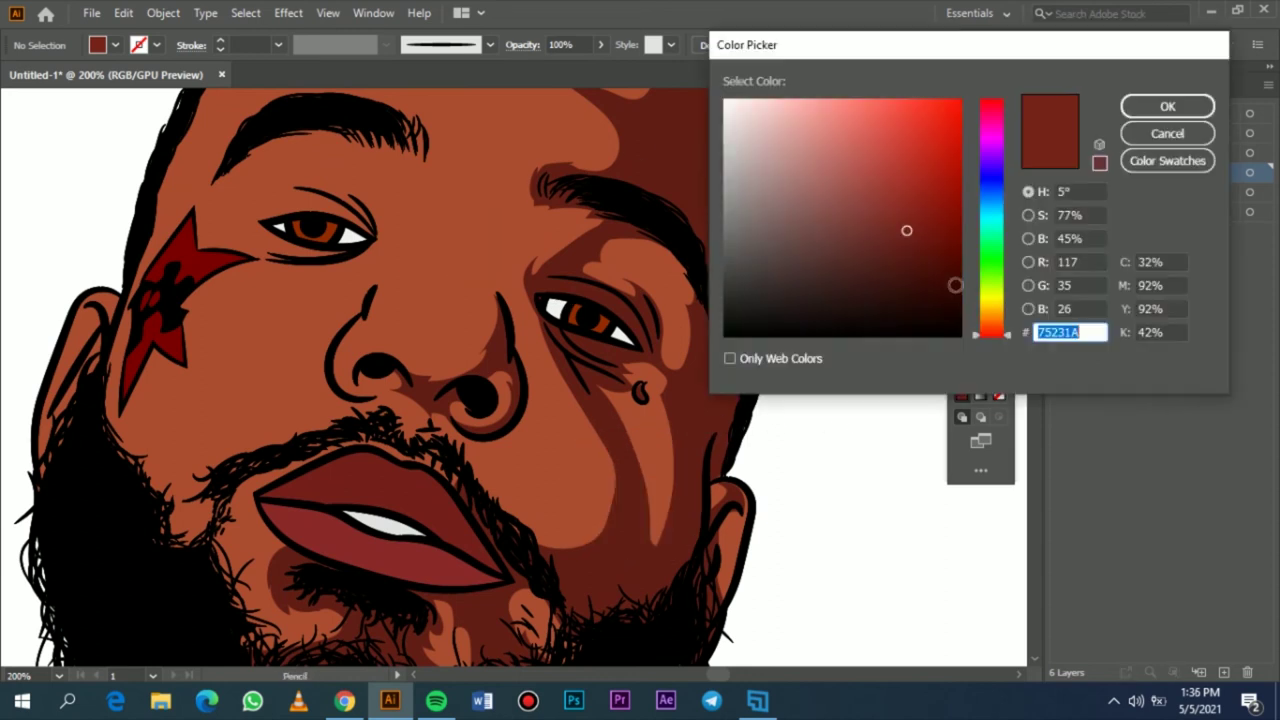
{"action": "left_click", "coordinate": [1162, 131]}
- Try the fill colour 701E1C with a freehand test shape
{"action": "key", "text": "i"}
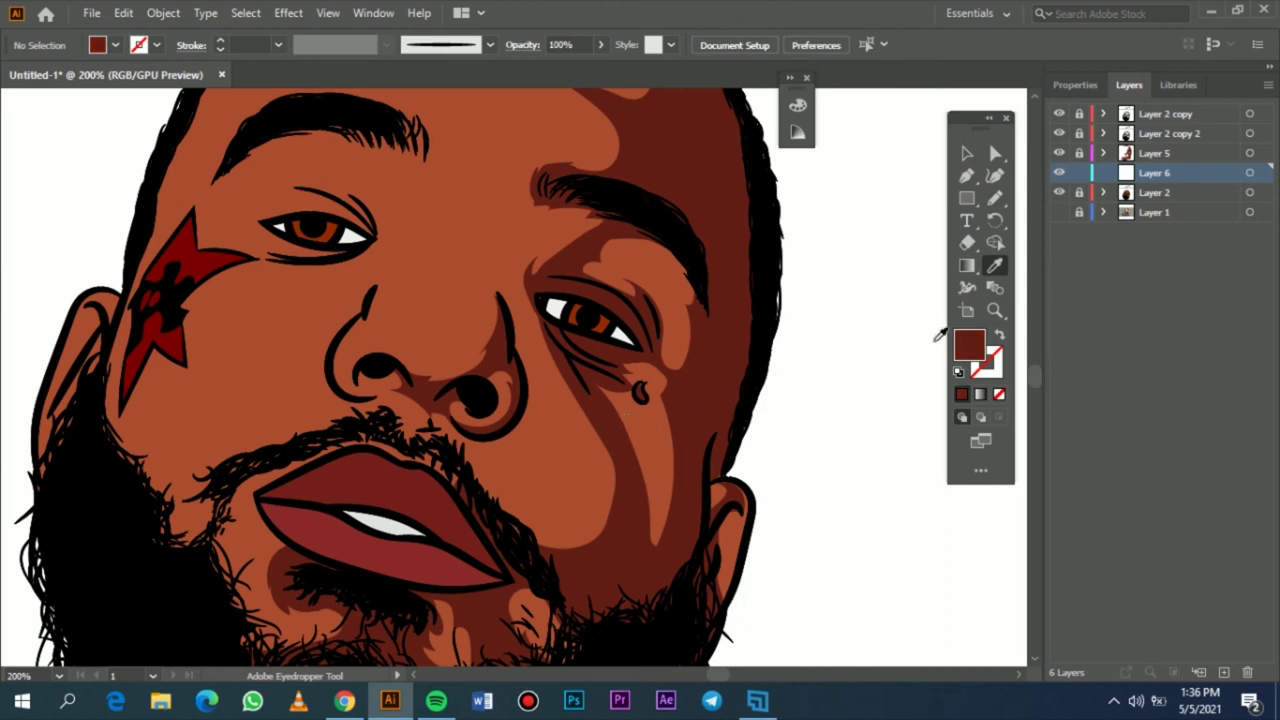
{"action": "double_click", "coordinate": [970, 347]}
{"action": "left_click", "coordinate": [911, 230]}
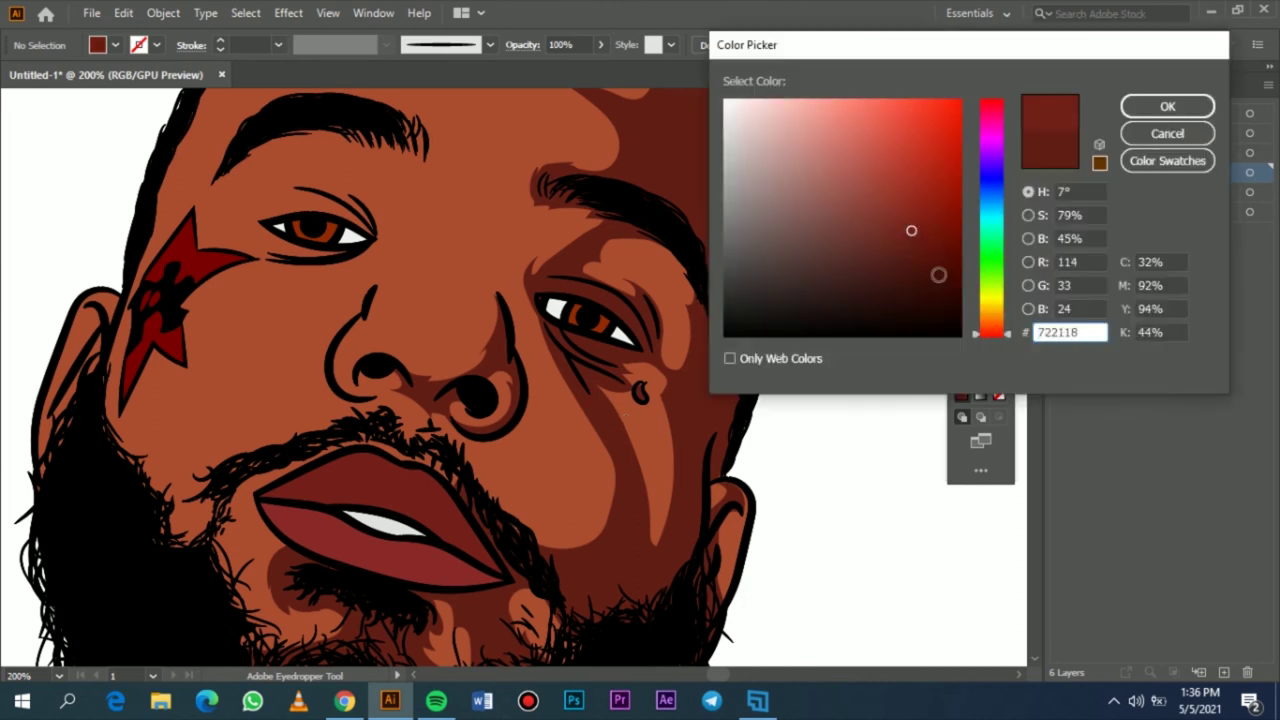
{"action": "left_click", "coordinate": [1007, 340]}
{"action": "mouse_move", "coordinate": [917, 240]}
{"action": "left_mouse_down"}
{"action": "mouse_move", "coordinate": [877, 243]}
{"action": "mouse_move", "coordinate": [883, 254]}
{"action": "mouse_move", "coordinate": [902, 231]}
{"action": "left_mouse_up"}
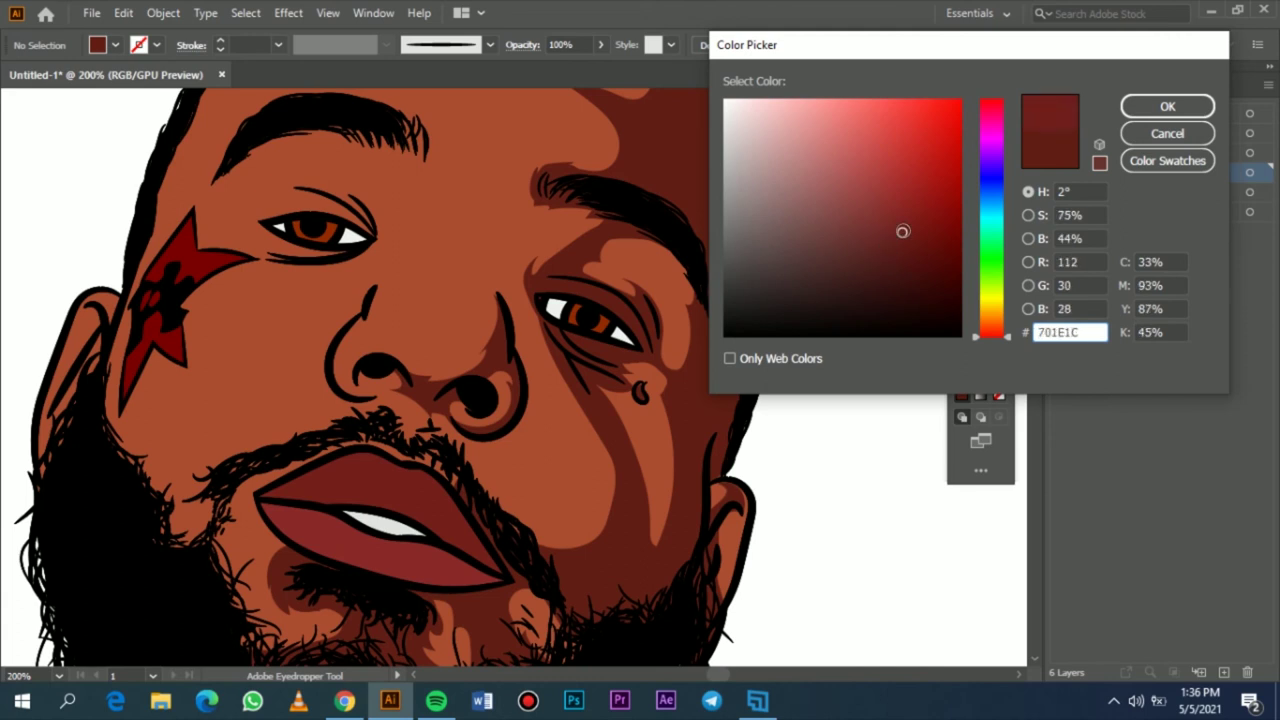
{"action": "left_click", "coordinate": [1167, 106]}
{"action": "key", "text": "n"}
{"action": "left_click_drag", "start_coordinate": [874, 344], "coordinate": [654, 435]}
{"action": "key", "text": "ctrl+z"}
- Draw a small test swatch in the sampled dark shadow colour and move it beside the face
{"action": "key", "text": "i"}
{"action": "left_click", "coordinate": [736, 320]}
{"action": "left_click", "coordinate": [995, 198]}
{"action": "left_click", "coordinate": [966, 154]}
{"action": "mouse_move", "coordinate": [654, 435]}
{"action": "left_mouse_down"}
{"action": "mouse_move", "coordinate": [831, 460]}
{"action": "mouse_move", "coordinate": [898, 433]}
{"action": "left_mouse_up"}
- Recolour the test swatch to 77% saturation and 42% brightness
{"action": "left_click", "coordinate": [123, 13]}
{"action": "mouse_move", "coordinate": [209, 342]}
{"action": "left_click", "coordinate": [490, 343]}
{"action": "left_click_drag", "start_coordinate": [817, 523], "coordinate": [820, 523]}
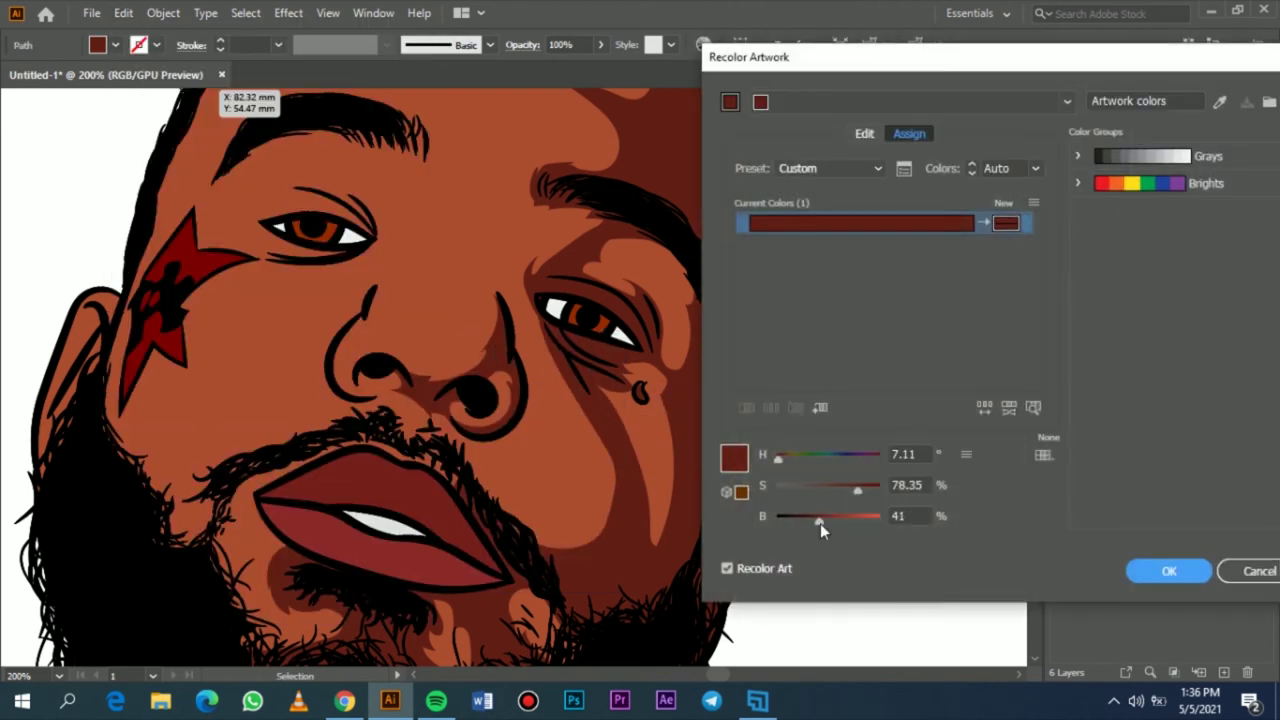
{"action": "left_click_drag", "start_coordinate": [963, 62], "coordinate": [232, 129]}
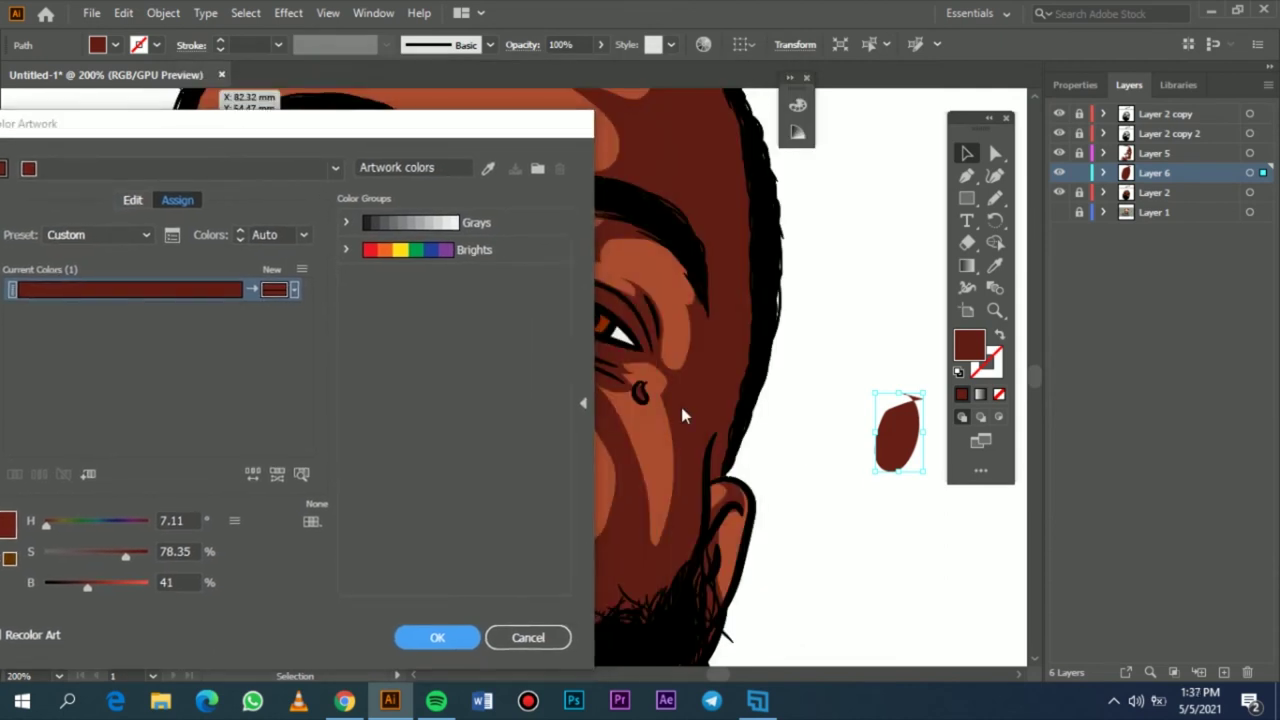
{"action": "left_click_drag", "start_coordinate": [496, 122], "coordinate": [714, 103]}
{"action": "left_click_drag", "start_coordinate": [317, 570], "coordinate": [340, 540]}
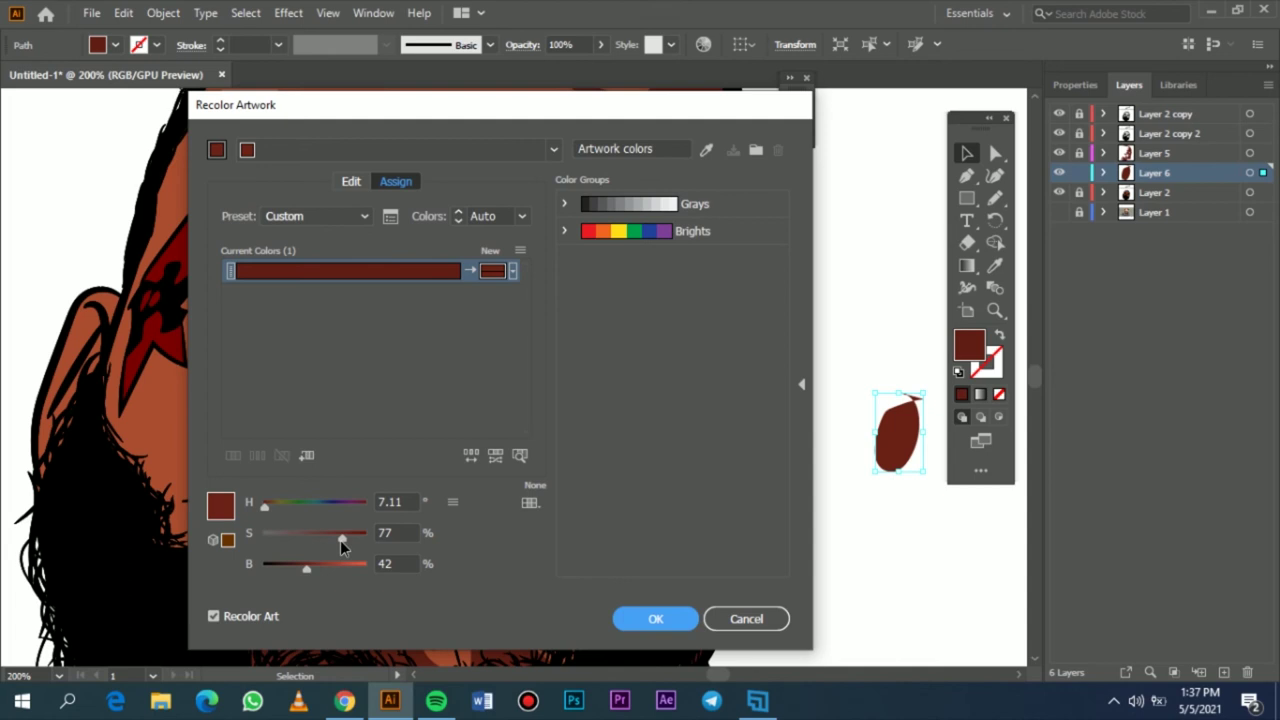
{"action": "left_click", "coordinate": [655, 618]}
- Move the test swatch onto the right-hand cheek shadow to compare the tones, and remove it
{"action": "left_click", "coordinate": [800, 480]}
{"action": "left_click_drag", "start_coordinate": [905, 452], "coordinate": [645, 510]}
{"action": "key", "text": "ctrl+minus"}
{"action": "key", "text": "ctrl+minus"}
{"action": "left_click", "coordinate": [899, 540]}
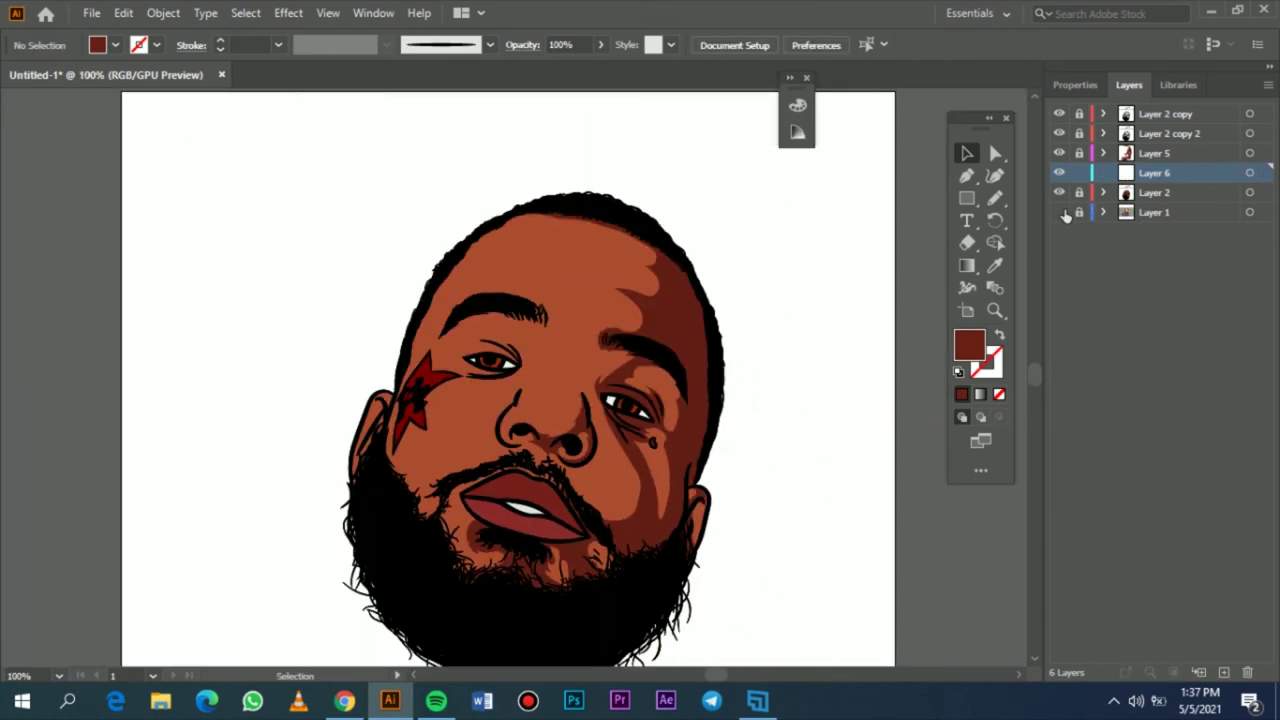
- Show the Layer 1 photo and hide Layer 2, ready for freehand tracing on Layer 6
{"action": "left_click", "coordinate": [1062, 213]}
{"action": "left_click", "coordinate": [1059, 192]}
{"action": "scroll", "coordinate": [866, 430], "scroll_direction": "down", "scroll_amount": 1}
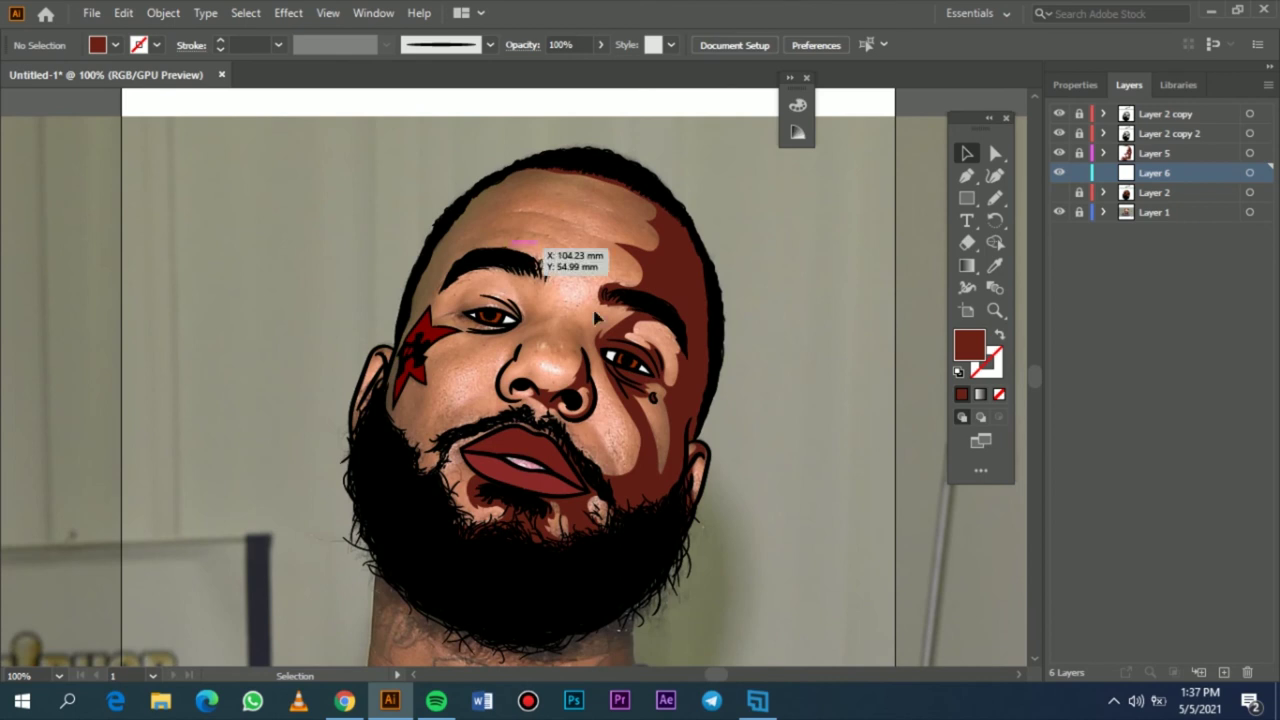
{"action": "key", "text": "n"}
{"action": "scroll", "coordinate": [605, 388], "scroll_direction": "up", "scroll_amount": 1}
{"action": "scroll", "coordinate": [524, 366], "scroll_direction": "down", "scroll_amount": 2}
{"action": "scroll", "coordinate": [437, 358], "scroll_direction": "left", "scroll_amount": 2}
{"action": "scroll", "coordinate": [790, 383], "scroll_direction": "up", "scroll_amount": 3}
{"action": "scroll", "coordinate": [776, 390], "scroll_direction": "up", "scroll_amount": 1}
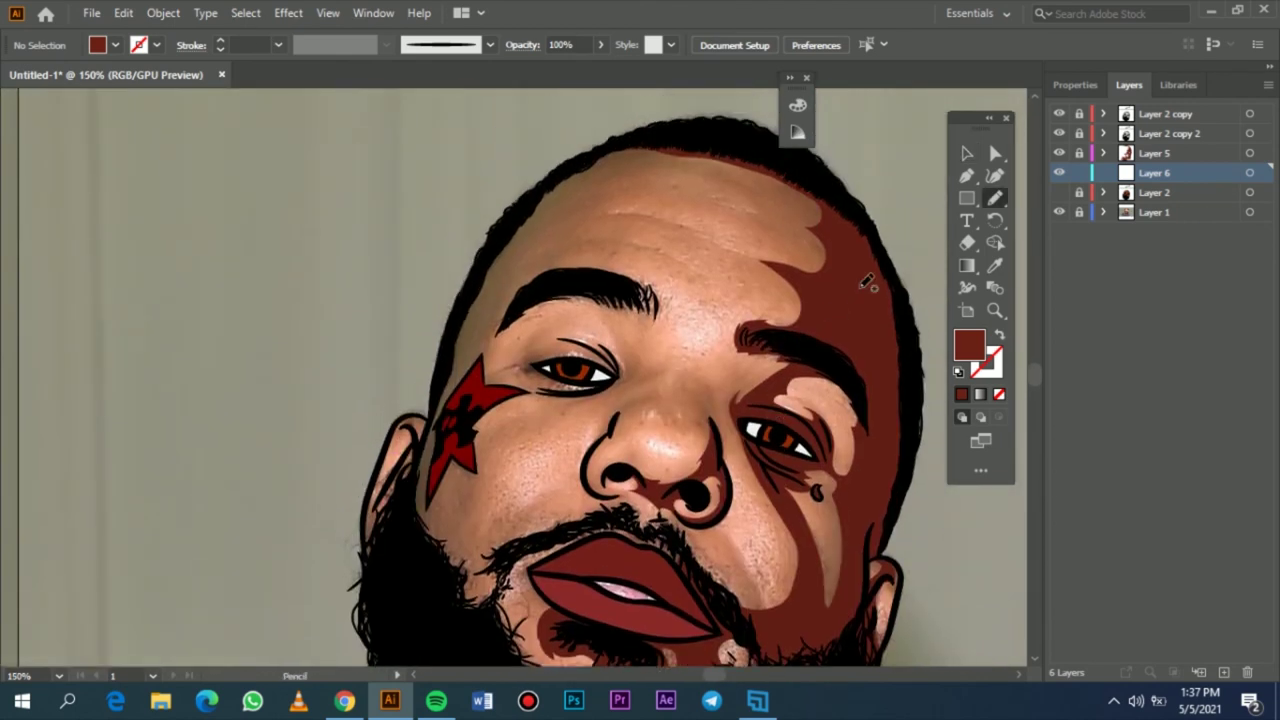
{"action": "scroll", "coordinate": [871, 283], "scroll_direction": "right", "scroll_amount": 1}
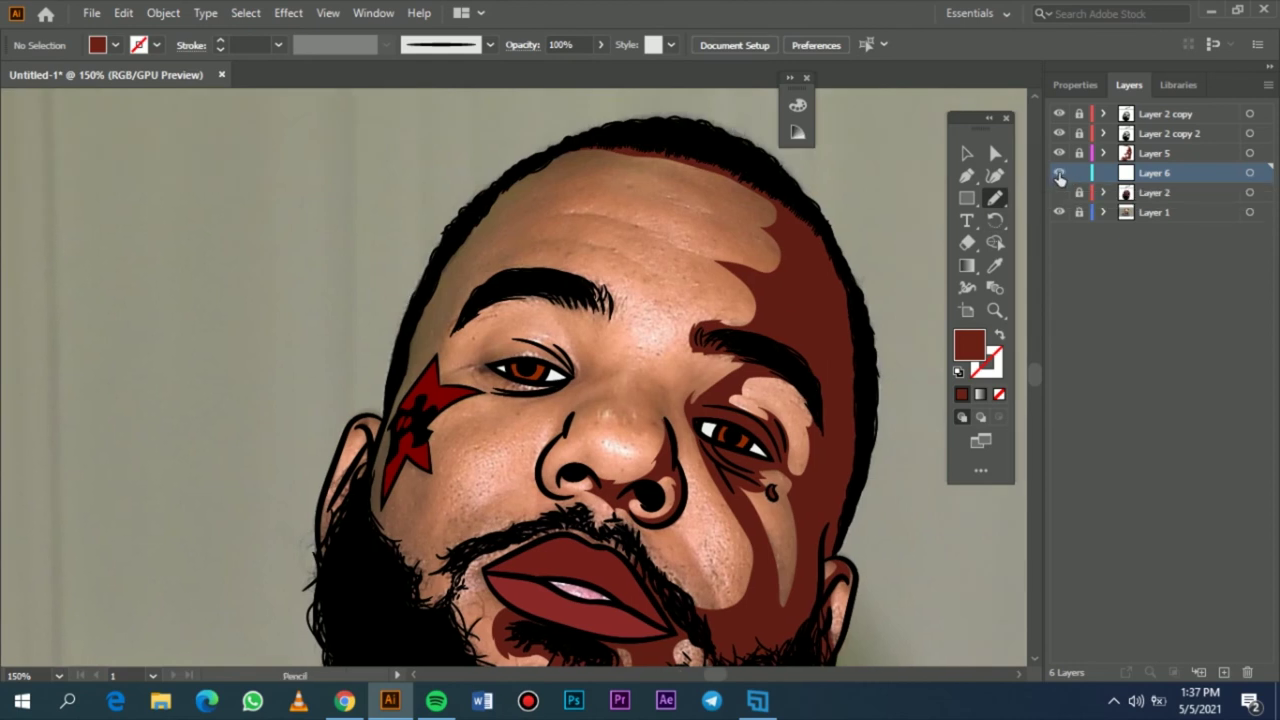
{"action": "left_click", "coordinate": [1062, 158]}
- Draw a lighter freehand shadow on Layer 6 from below the right-hand eye around the cheek to the nose wing and moustache
{"action": "mouse_move", "coordinate": [727, 292]}
{"action": "left_mouse_down"}
{"action": "mouse_move", "coordinate": [548, 308]}
{"action": "mouse_move", "coordinate": [622, 394]}
{"action": "left_mouse_up"}
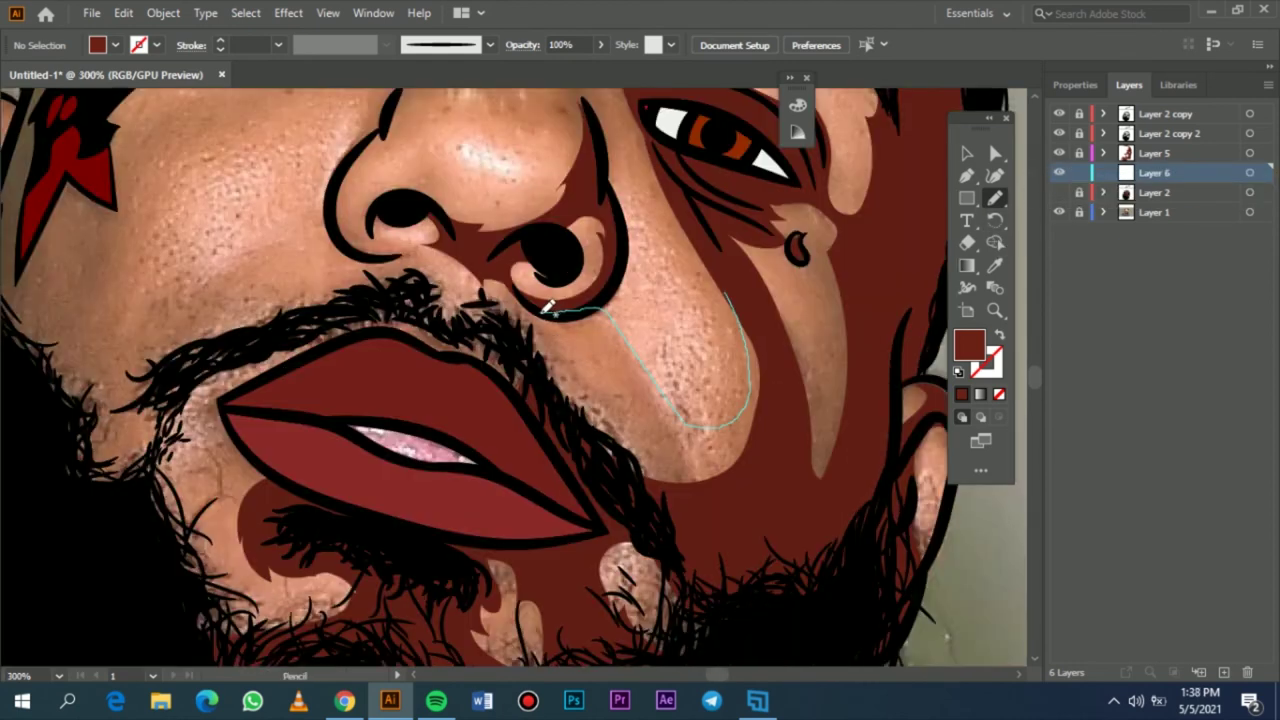
{"action": "key", "text": "ctrl+z"}
{"action": "mouse_move", "coordinate": [708, 240]}
{"action": "left_mouse_down"}
{"action": "mouse_move", "coordinate": [660, 388]}
{"action": "mouse_move", "coordinate": [584, 318]}
{"action": "mouse_move", "coordinate": [539, 314]}
{"action": "mouse_move", "coordinate": [619, 368]}
{"action": "mouse_move", "coordinate": [669, 446]}
{"action": "mouse_move", "coordinate": [662, 457]}
{"action": "mouse_move", "coordinate": [613, 430]}
{"action": "mouse_move", "coordinate": [503, 320]}
{"action": "mouse_move", "coordinate": [486, 325]}
{"action": "mouse_move", "coordinate": [489, 410]}
{"action": "mouse_move", "coordinate": [682, 528]}
{"action": "mouse_move", "coordinate": [793, 435]}
{"action": "mouse_move", "coordinate": [768, 323]}
{"action": "mouse_move", "coordinate": [700, 229]}
{"action": "left_mouse_up"}
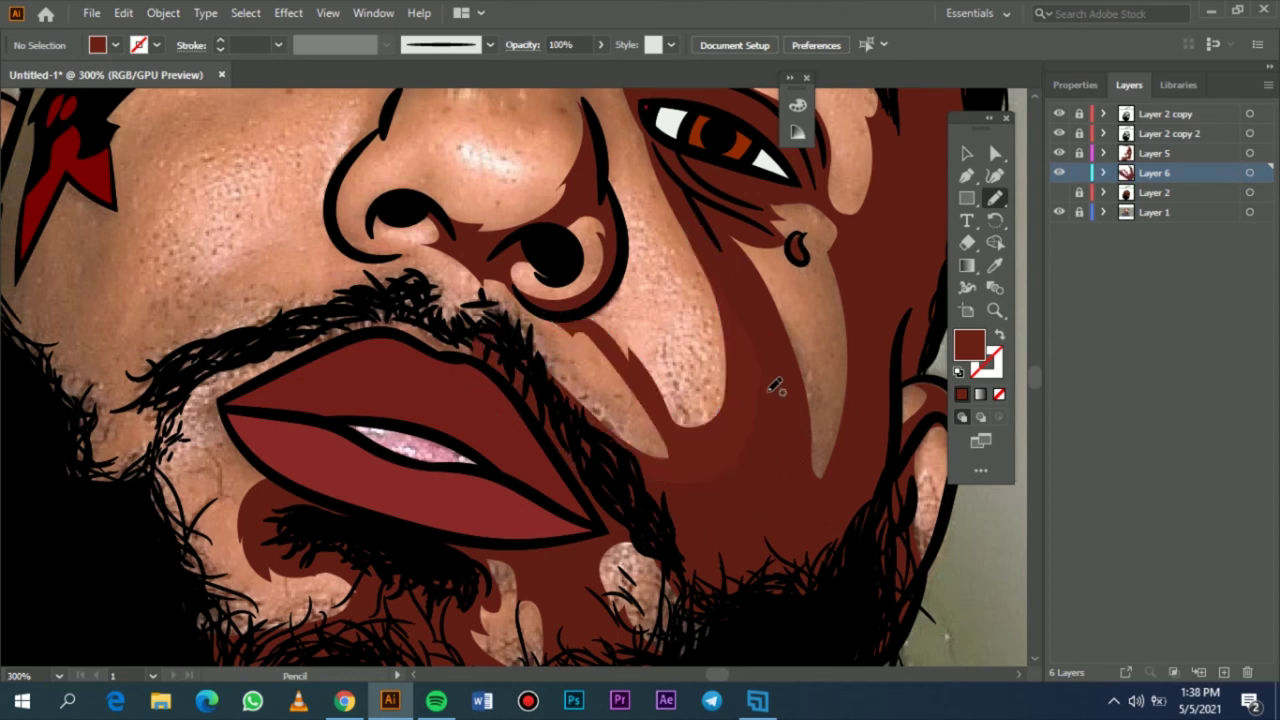
- Check the new cheek shadow against the skin fill, with Layer 2 shown and the photo switched off and on
{"action": "key", "text": "ctrl+0"}
{"action": "left_click", "coordinate": [1059, 212]}
{"action": "left_click", "coordinate": [1058, 212]}
{"action": "key", "text": "ctrl+1"}
{"action": "key", "text": "ctrl+plus"}
{"action": "key", "text": "ctrl+plus"}
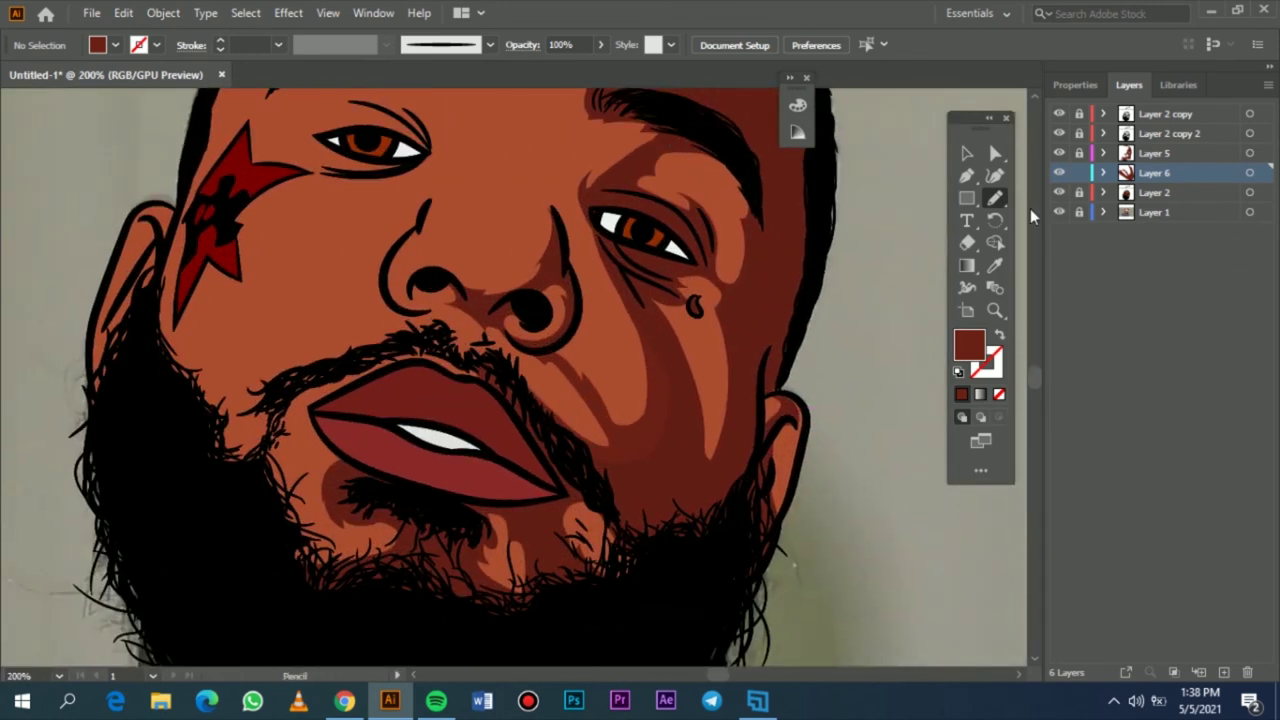
- Hide Layer 2 and draw a lighter freehand shadow on Layer 6 over the right-hand cheek, curving around the teardrop tattoo
{"action": "left_click", "coordinate": [1059, 192]}
{"action": "left_click_drag", "start_coordinate": [684, 417], "coordinate": [716, 444]}
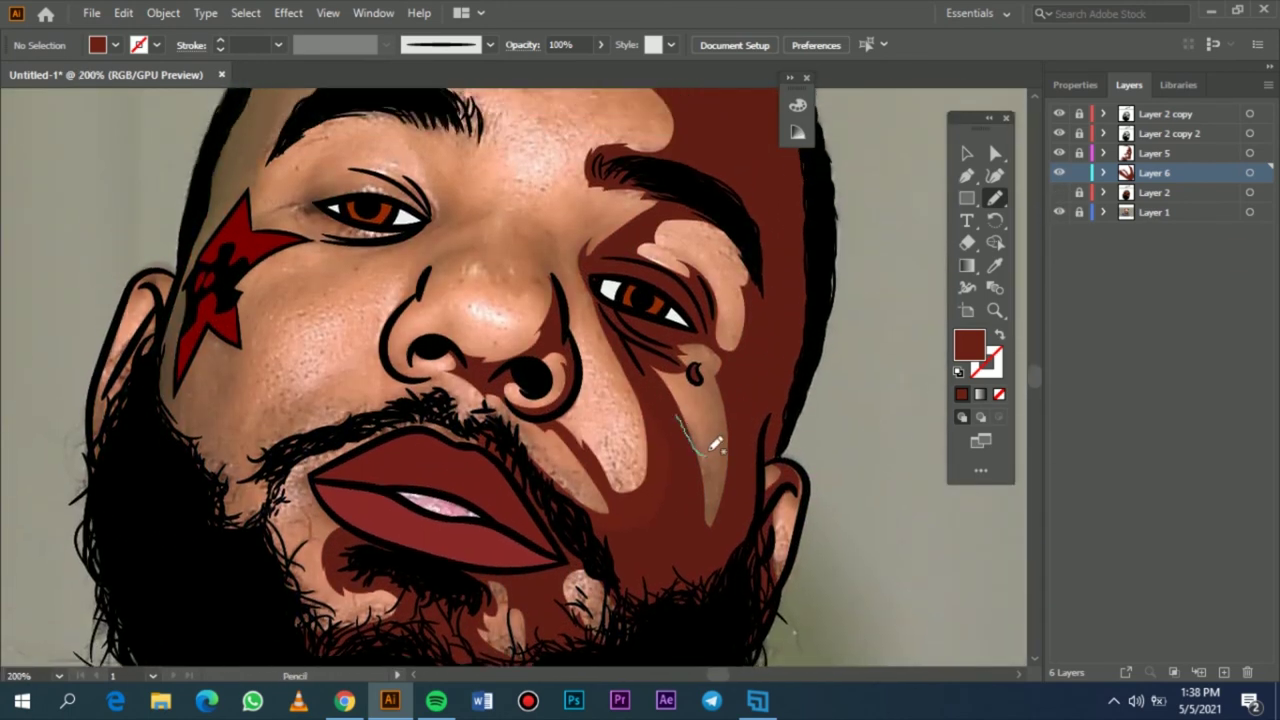
{"action": "mouse_move", "coordinate": [697, 365]}
{"action": "left_mouse_down"}
{"action": "mouse_move", "coordinate": [755, 494]}
{"action": "mouse_move", "coordinate": [672, 502]}
{"action": "mouse_move", "coordinate": [684, 418]}
{"action": "left_mouse_up"}
{"action": "key", "text": "ctrl+z"}
{"action": "scroll", "coordinate": [670, 433], "scroll_direction": "right", "scroll_amount": 1}
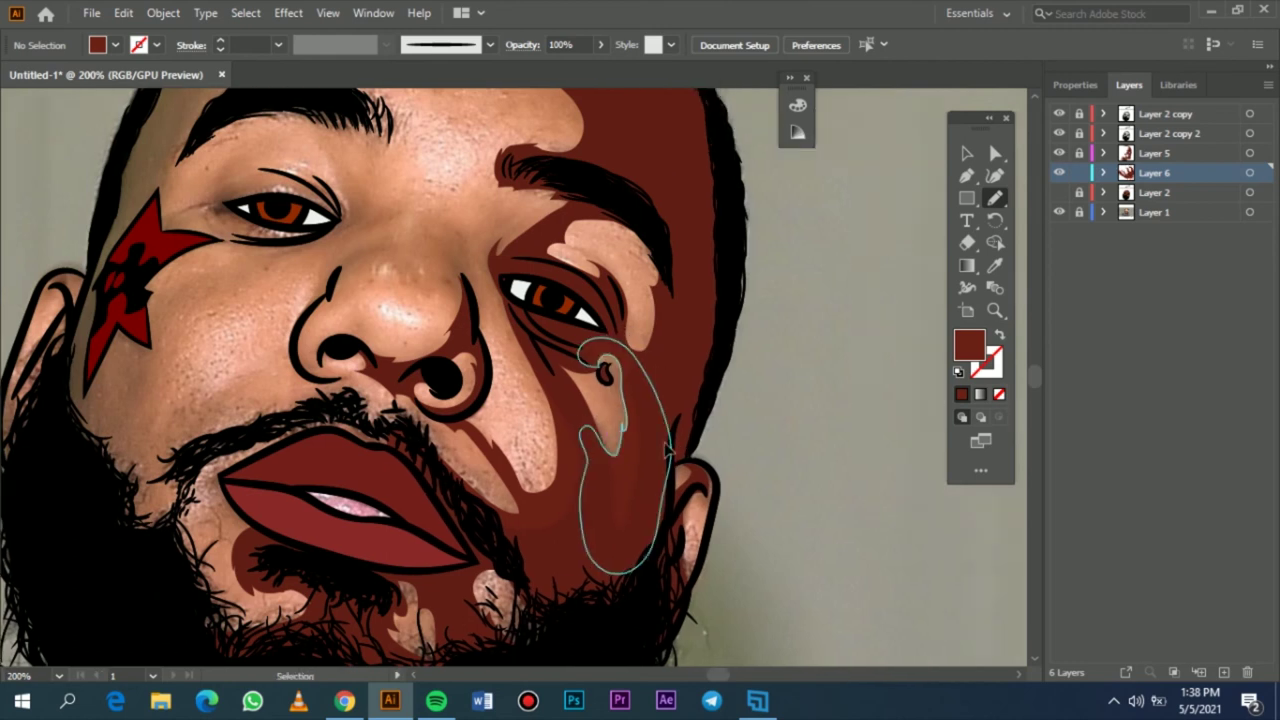
- Draw a lighter freehand shadow on Layer 6 over the right-hand ear, closing the shape inside the beard edge
{"action": "key", "text": "ctrl+plus"}
{"action": "key", "text": "ctrl+plus"}
{"action": "scroll", "coordinate": [670, 436], "scroll_direction": "right", "scroll_amount": 2}
{"action": "scroll", "coordinate": [670, 436], "scroll_direction": "down", "scroll_amount": 3}
{"action": "scroll", "coordinate": [670, 420], "scroll_direction": "up", "scroll_amount": 1}
{"action": "mouse_move", "coordinate": [637, 342]}
{"action": "left_mouse_down"}
{"action": "mouse_move", "coordinate": [663, 358]}
{"action": "mouse_move", "coordinate": [691, 322]}
{"action": "mouse_move", "coordinate": [666, 442]}
{"action": "mouse_move", "coordinate": [615, 305]}
{"action": "left_mouse_up"}
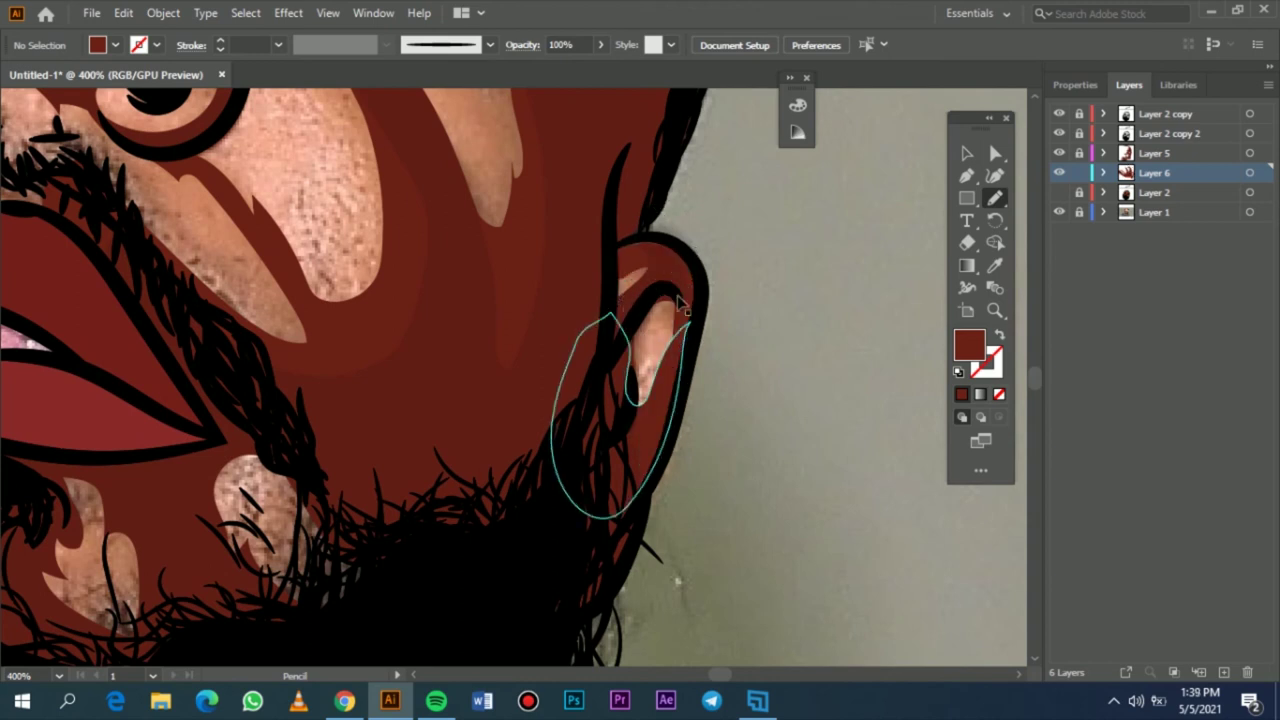
- Check the cheek and ear shadows on the whole portrait with Layer 2 shown and the photo switched off and on
{"action": "key", "text": "ctrl+0"}
{"action": "left_click", "coordinate": [1060, 194]}
{"action": "left_click", "coordinate": [1061, 212]}
{"action": "left_click", "coordinate": [1061, 212]}
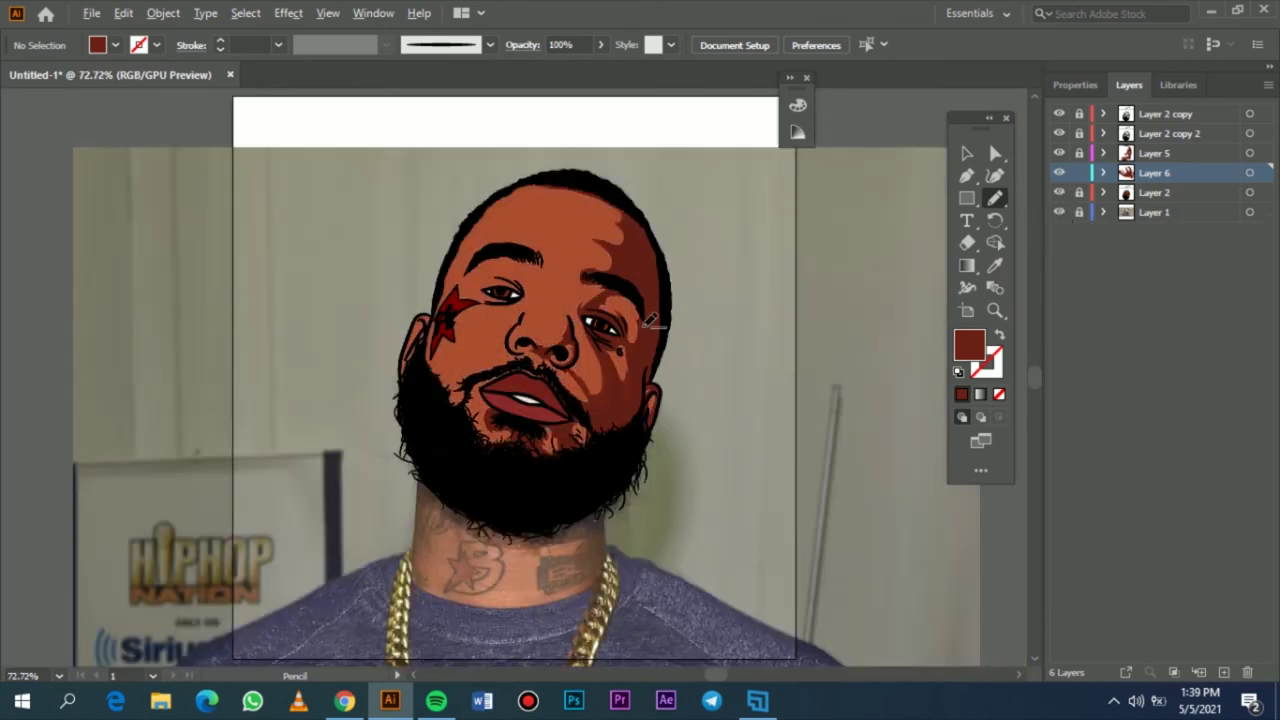
- Hide Layer 2 and draw a lighter freehand shadow on Layer 6 across the right side of the forehead, below the hairline
{"action": "scroll", "coordinate": [645, 326], "scroll_direction": "up", "scroll_amount": 4}
{"action": "left_click", "coordinate": [1060, 194]}
{"action": "scroll", "coordinate": [490, 262], "scroll_direction": "up", "scroll_amount": 3}
{"action": "scroll", "coordinate": [443, 275], "scroll_direction": "up", "scroll_amount": 1}
{"action": "scroll", "coordinate": [443, 275], "scroll_direction": "left", "scroll_amount": 1}
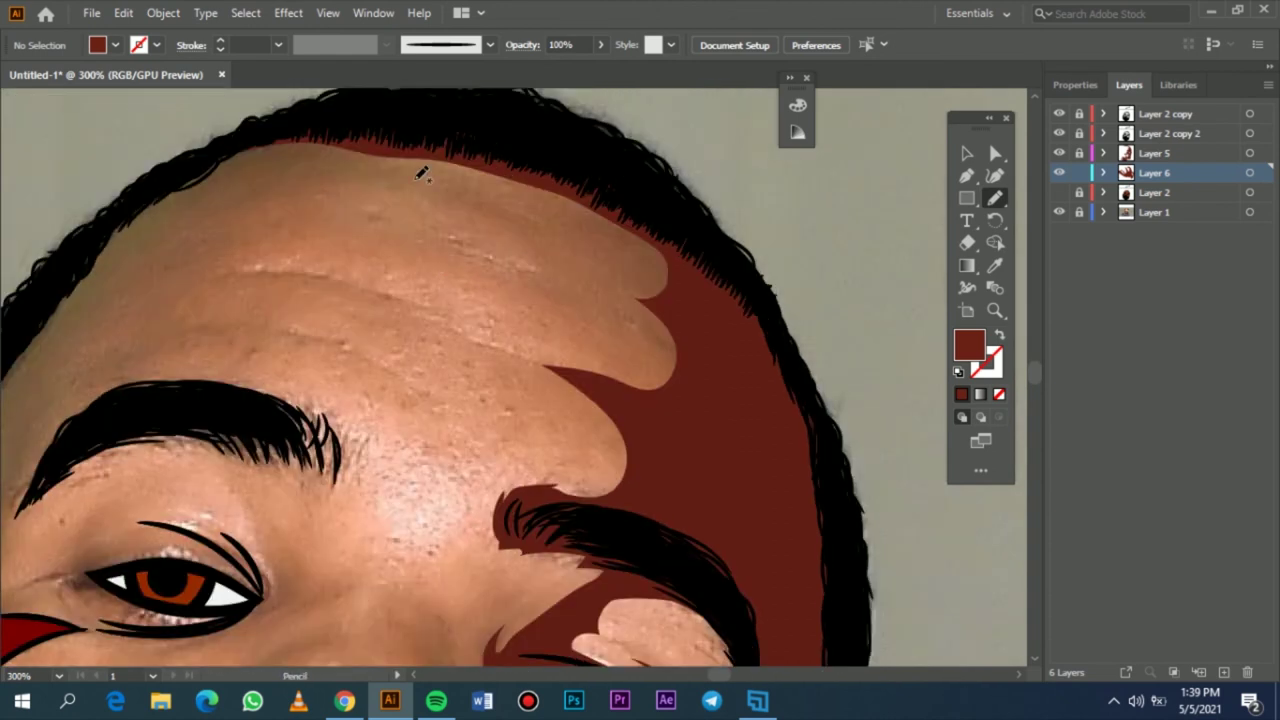
{"action": "mouse_move", "coordinate": [418, 135]}
{"action": "left_mouse_down"}
{"action": "mouse_move", "coordinate": [504, 218]}
{"action": "mouse_move", "coordinate": [447, 268]}
{"action": "left_mouse_up"}
{"action": "mouse_move", "coordinate": [505, 325]}
{"action": "left_mouse_down"}
{"action": "mouse_move", "coordinate": [320, 276]}
{"action": "mouse_move", "coordinate": [464, 370]}
{"action": "mouse_move", "coordinate": [480, 468]}
{"action": "mouse_move", "coordinate": [455, 532]}
{"action": "mouse_move", "coordinate": [479, 574]}
{"action": "mouse_move", "coordinate": [518, 583]}
{"action": "mouse_move", "coordinate": [490, 610]}
{"action": "mouse_move", "coordinate": [502, 630]}
{"action": "mouse_move", "coordinate": [540, 641]}
{"action": "mouse_move", "coordinate": [646, 560]}
{"action": "mouse_move", "coordinate": [735, 385]}
{"action": "mouse_move", "coordinate": [728, 288]}
{"action": "mouse_move", "coordinate": [688, 240]}
{"action": "mouse_move", "coordinate": [447, 122]}
{"action": "mouse_move", "coordinate": [420, 138]}
{"action": "left_mouse_up"}
- Check the forehead shadow on the whole portrait by toggling the photo and Layer 2
{"action": "key", "text": "ctrl+0"}
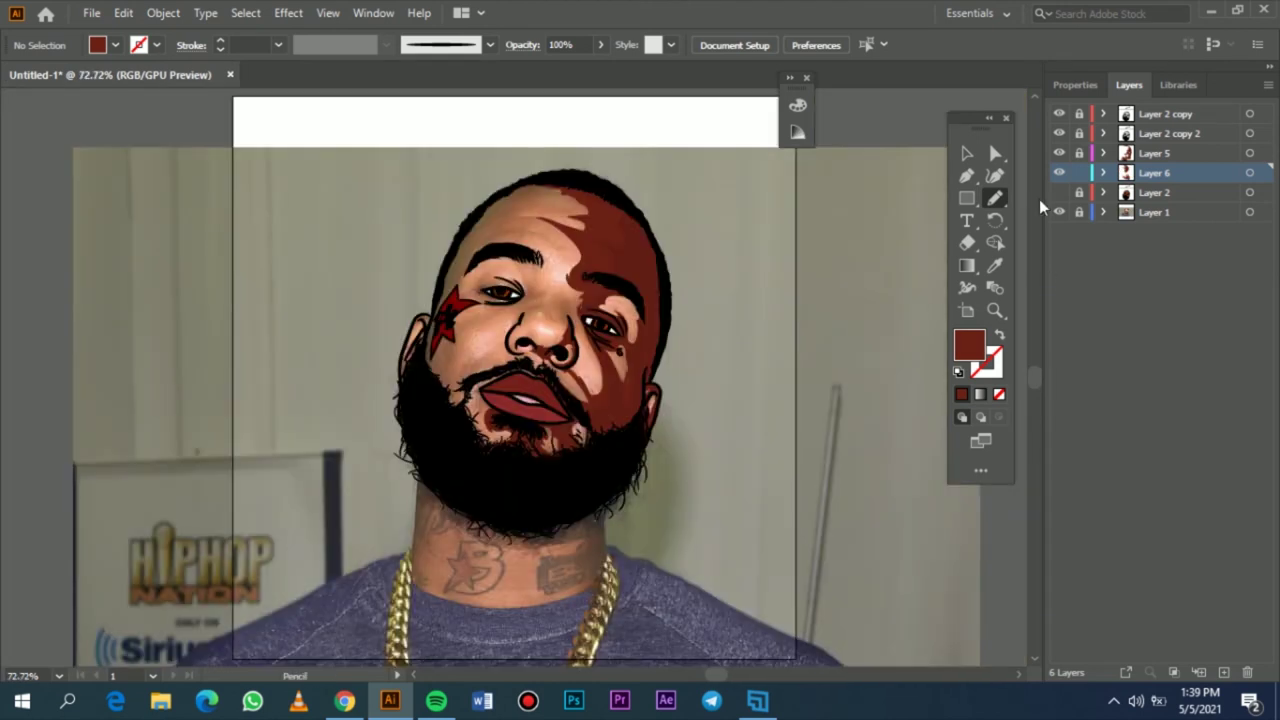
{"action": "left_click", "coordinate": [1060, 212]}
{"action": "left_click", "coordinate": [1060, 212]}
{"action": "left_click", "coordinate": [1059, 192]}
- Draw a lighter freehand shadow on Layer 6 over the nose bridge, joining the right-hand eye socket and the side of the nose
{"action": "scroll", "coordinate": [541, 312], "scroll_direction": "up", "scroll_amount": 5}
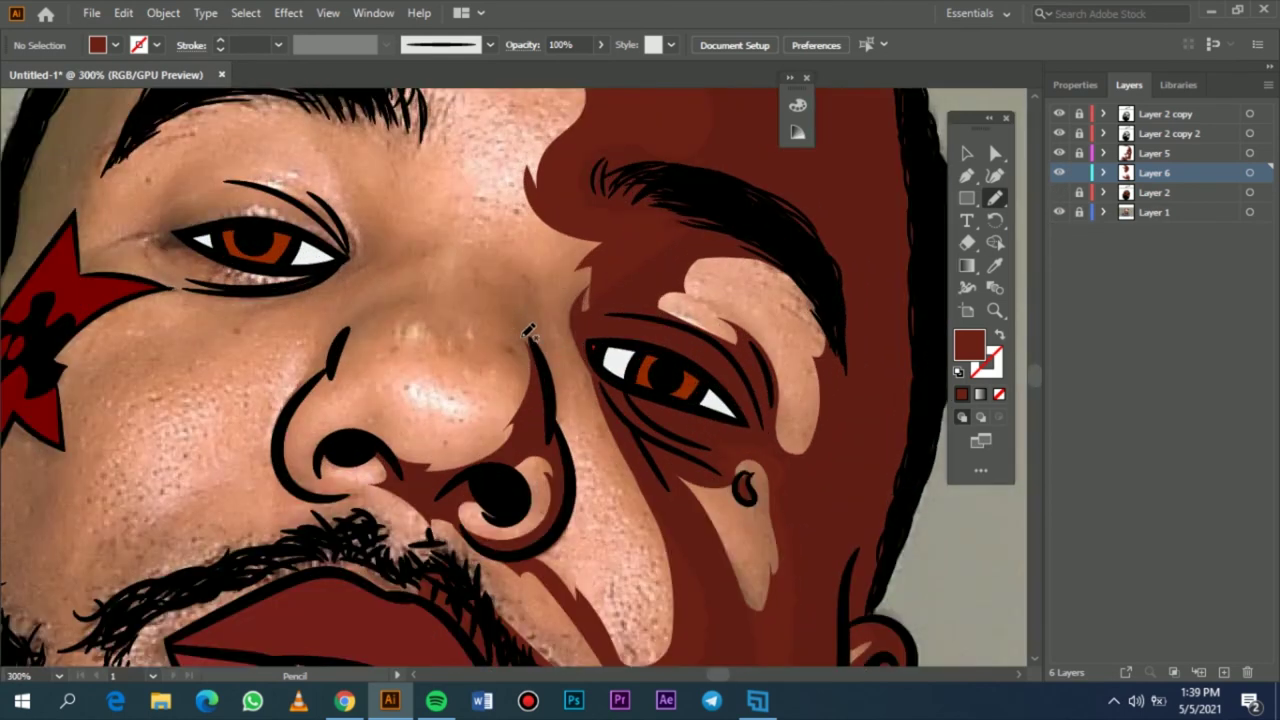
{"action": "scroll", "coordinate": [528, 333], "scroll_direction": "up", "scroll_amount": 1}
{"action": "mouse_move", "coordinate": [603, 283]}
{"action": "left_mouse_down"}
{"action": "mouse_move", "coordinate": [514, 298]}
{"action": "mouse_move", "coordinate": [485, 318]}
{"action": "mouse_move", "coordinate": [478, 376]}
{"action": "mouse_move", "coordinate": [549, 456]}
{"action": "mouse_move", "coordinate": [607, 325]}
{"action": "left_mouse_up"}
{"action": "scroll", "coordinate": [515, 352], "scroll_direction": "left", "scroll_amount": 3}
{"action": "scroll", "coordinate": [515, 352], "scroll_direction": "up", "scroll_amount": 2}
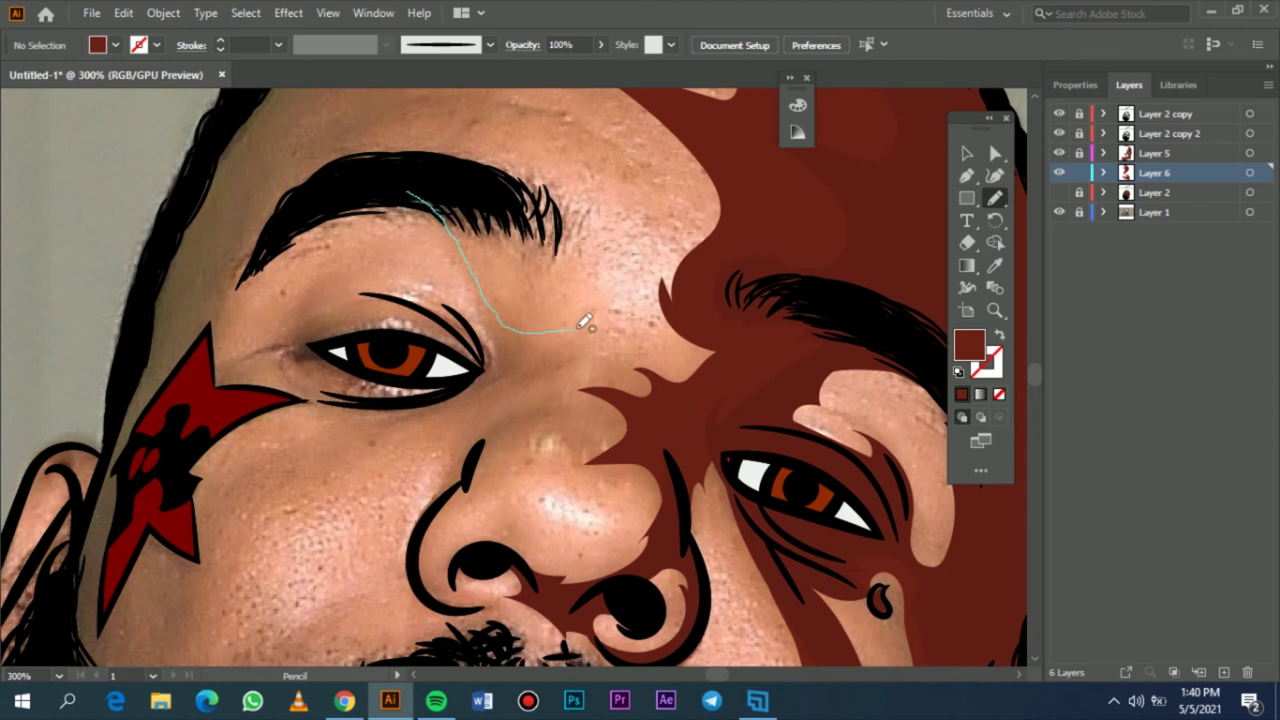
- Draw a lighter freehand shadow on Layer 6 around the left-hand eye and down the side of the nose to the nostril
{"action": "left_click_drag", "start_coordinate": [408, 200], "coordinate": [454, 212]}
{"action": "mouse_move", "coordinate": [445, 258]}
{"action": "left_mouse_down"}
{"action": "mouse_move", "coordinate": [529, 356]}
{"action": "mouse_move", "coordinate": [592, 348]}
{"action": "mouse_move", "coordinate": [519, 378]}
{"action": "mouse_move", "coordinate": [561, 404]}
{"action": "mouse_move", "coordinate": [516, 424]}
{"action": "mouse_move", "coordinate": [512, 456]}
{"action": "mouse_move", "coordinate": [482, 483]}
{"action": "mouse_move", "coordinate": [526, 563]}
{"action": "mouse_move", "coordinate": [475, 531]}
{"action": "mouse_move", "coordinate": [454, 494]}
{"action": "mouse_move", "coordinate": [429, 524]}
{"action": "mouse_move", "coordinate": [471, 422]}
{"action": "mouse_move", "coordinate": [443, 404]}
{"action": "mouse_move", "coordinate": [390, 419]}
{"action": "mouse_move", "coordinate": [321, 401]}
{"action": "mouse_move", "coordinate": [390, 390]}
{"action": "mouse_move", "coordinate": [274, 357]}
{"action": "mouse_move", "coordinate": [244, 365]}
{"action": "mouse_move", "coordinate": [306, 291]}
{"action": "mouse_move", "coordinate": [366, 296]}
{"action": "mouse_move", "coordinate": [364, 315]}
{"action": "mouse_move", "coordinate": [447, 336]}
{"action": "left_mouse_up"}
{"action": "mouse_move", "coordinate": [450, 280]}
{"action": "left_mouse_down"}
{"action": "mouse_move", "coordinate": [392, 241]}
{"action": "mouse_move", "coordinate": [457, 257]}
{"action": "mouse_move", "coordinate": [486, 280]}
{"action": "left_mouse_up"}
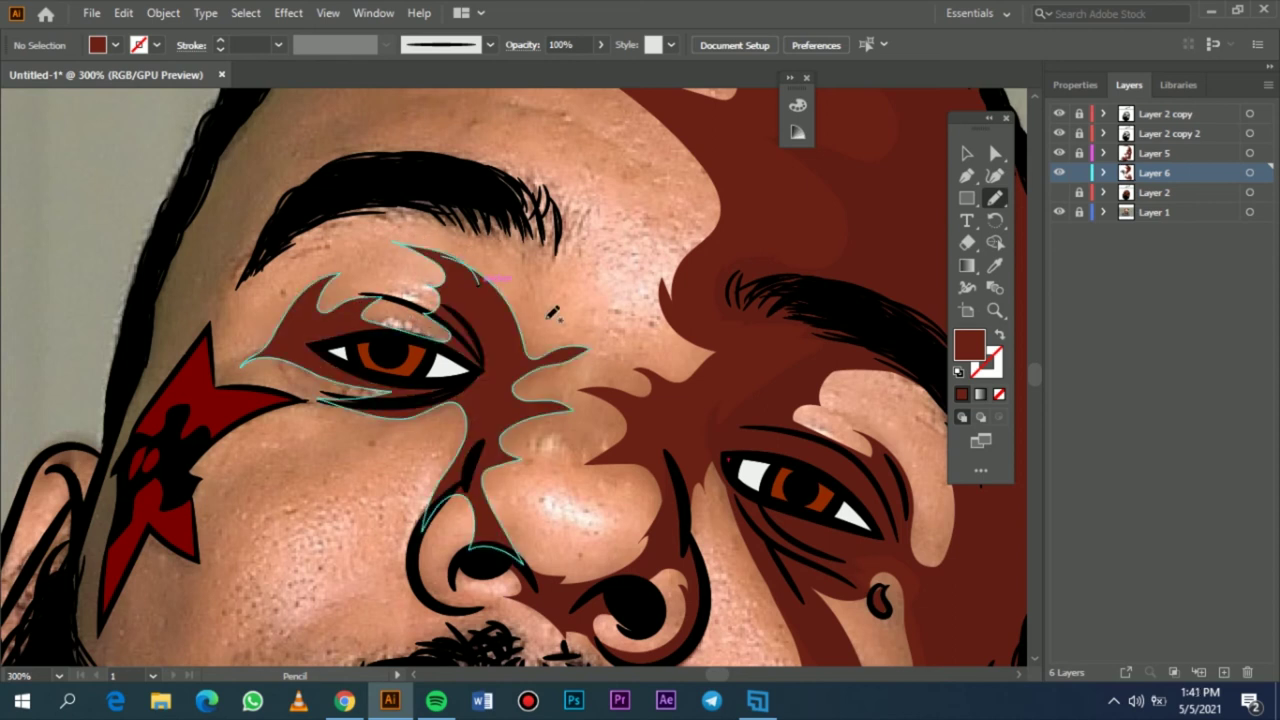
- Examine the lighter shadows on the whole portrait, toggling the photo and the Layer 2 skin fill for comparison
{"action": "key", "text": "ctrl+0"}
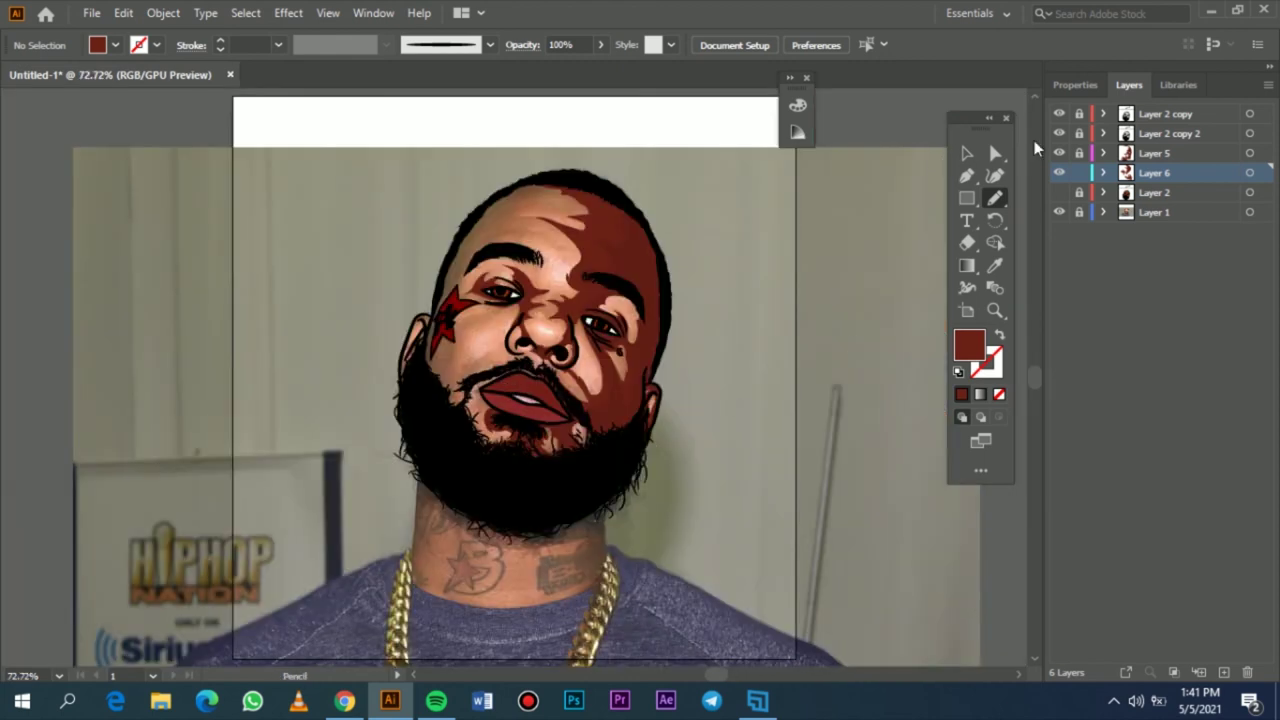
{"action": "left_click", "coordinate": [1059, 192]}
{"action": "left_click", "coordinate": [1059, 212]}
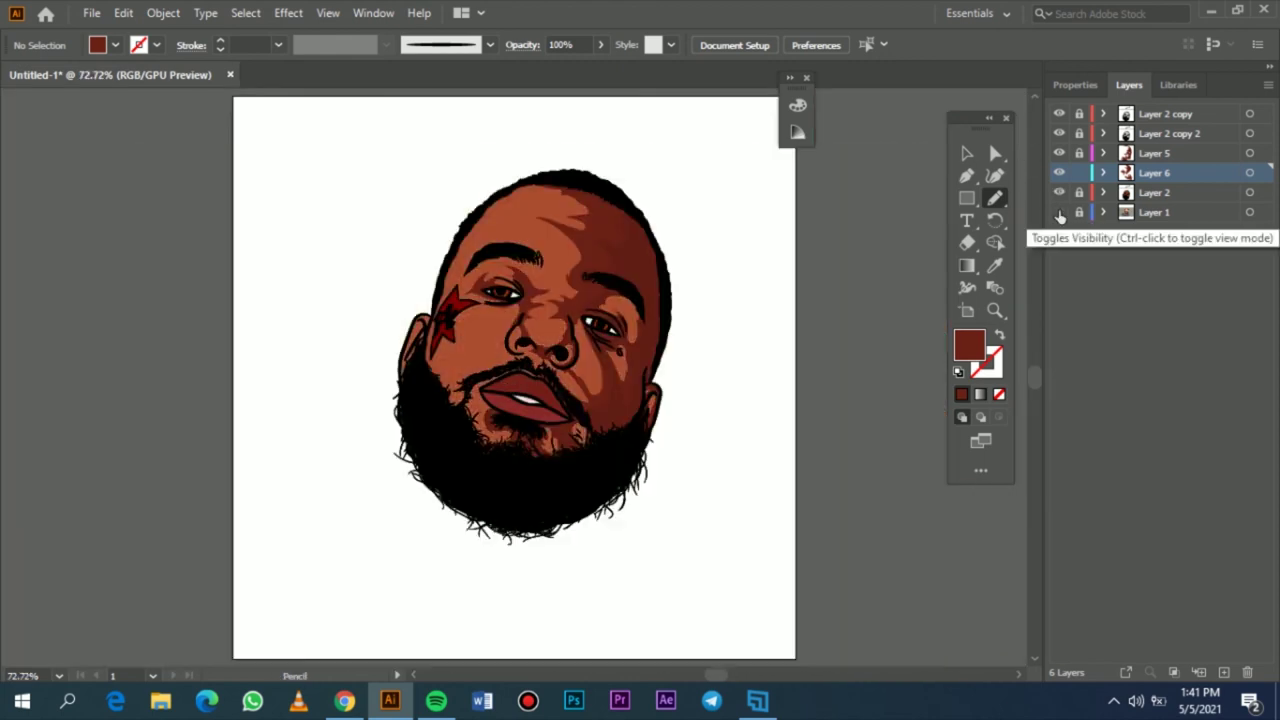
{"action": "left_click", "coordinate": [1059, 212]}
{"action": "left_click", "coordinate": [1059, 192]}
{"action": "left_click", "coordinate": [1059, 194]}
{"action": "left_click", "coordinate": [1059, 194]}
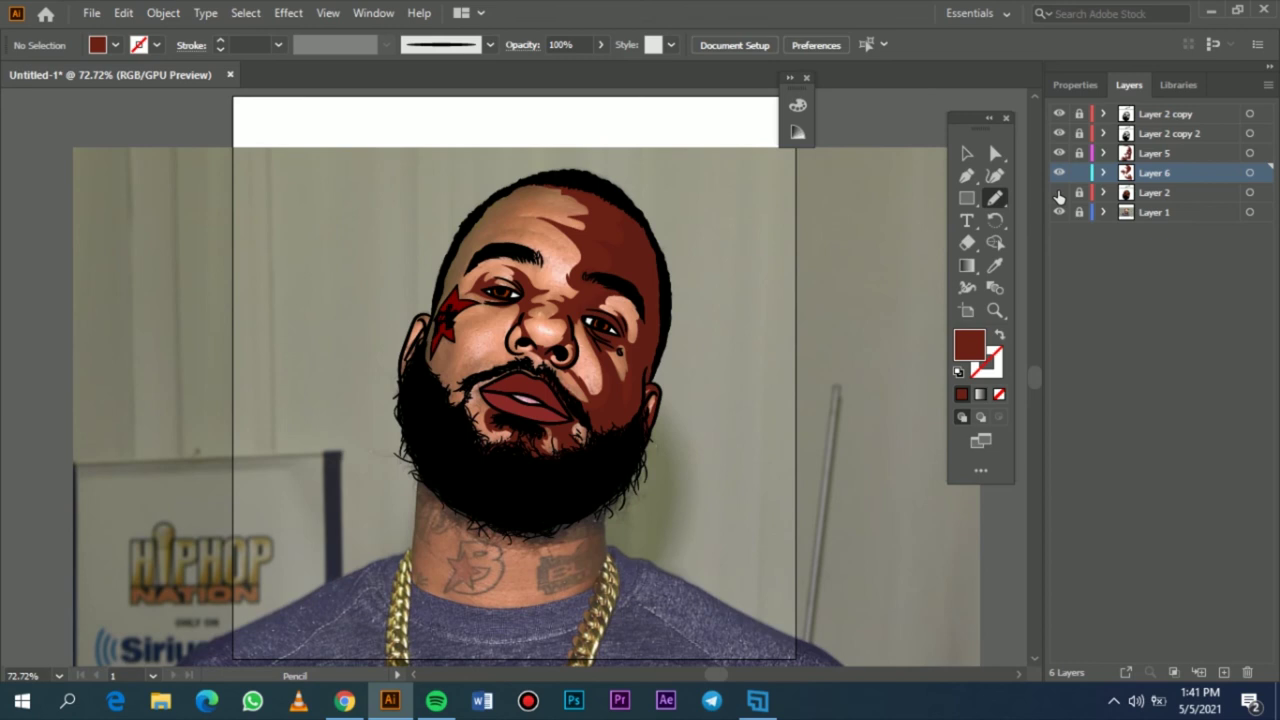
{"action": "left_click", "coordinate": [1059, 194]}
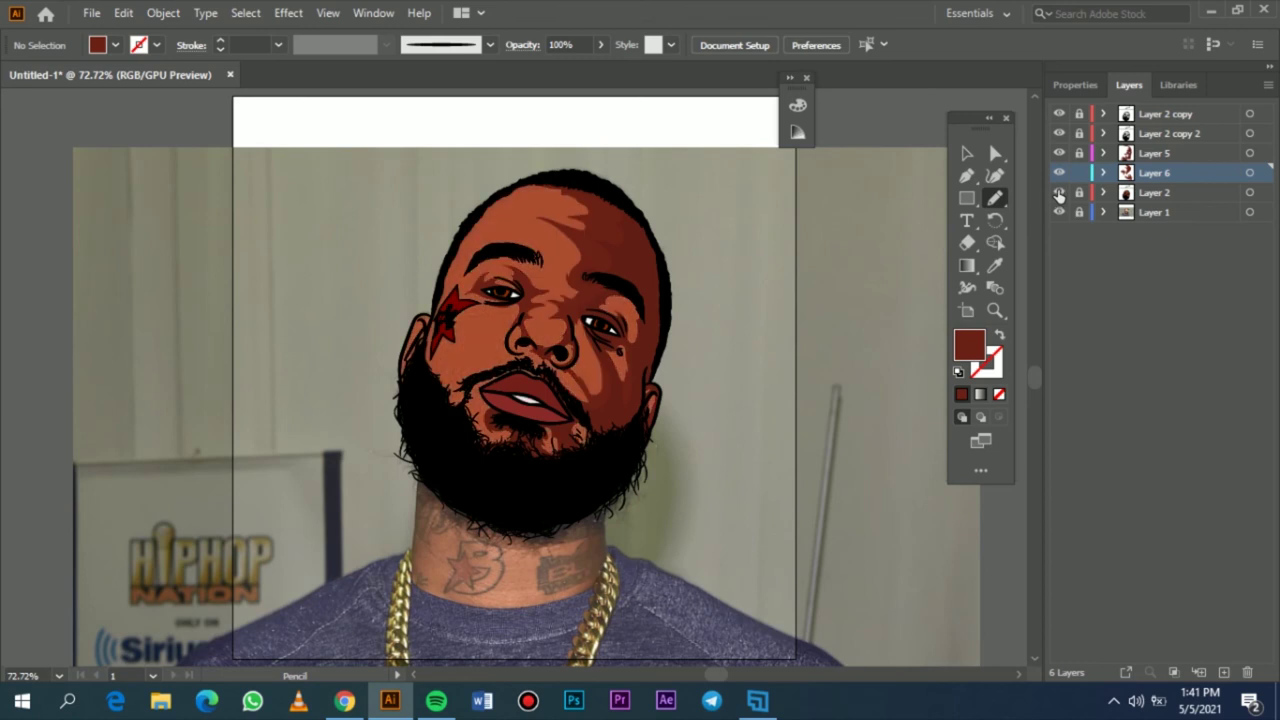
- Darken all Layer 5 shadows with Recolor Artwork at 33% brightness, hiding Layer 6 during the change and showing it again
{"action": "left_click", "coordinate": [1060, 173]}
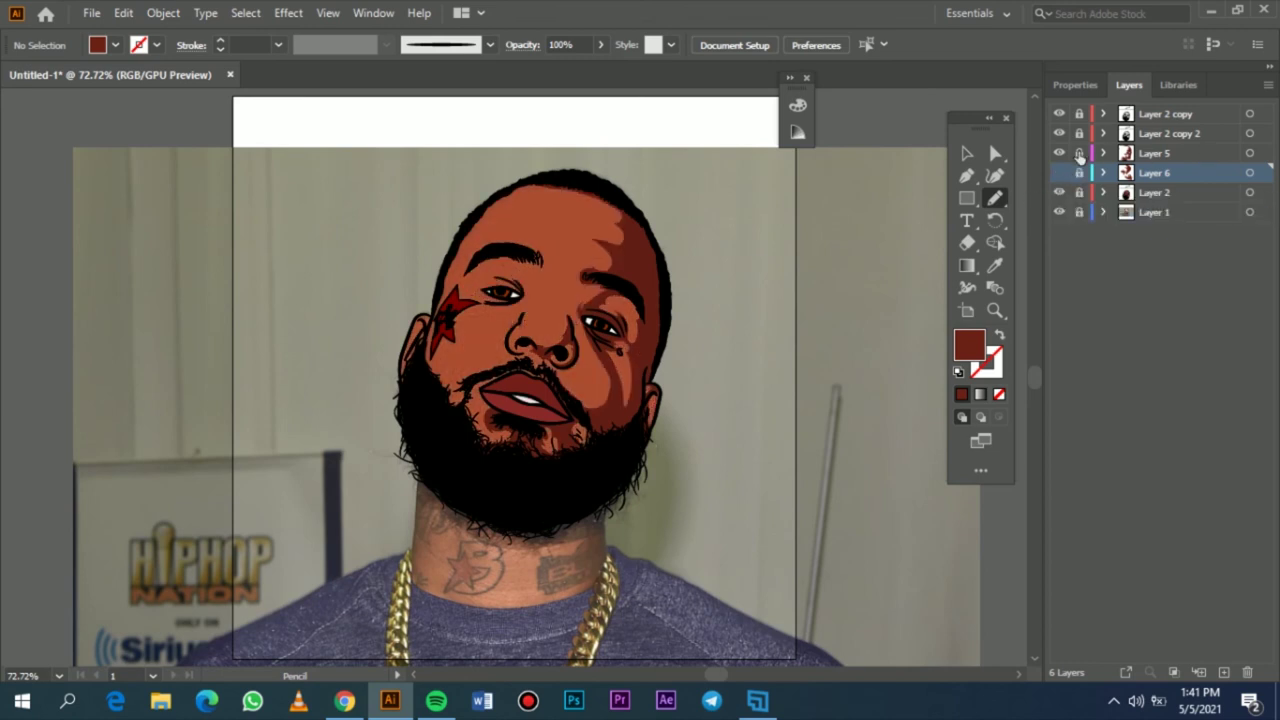
{"action": "left_click", "coordinate": [1250, 155]}
{"action": "scroll", "coordinate": [668, 287], "scroll_direction": "up", "scroll_amount": 2}
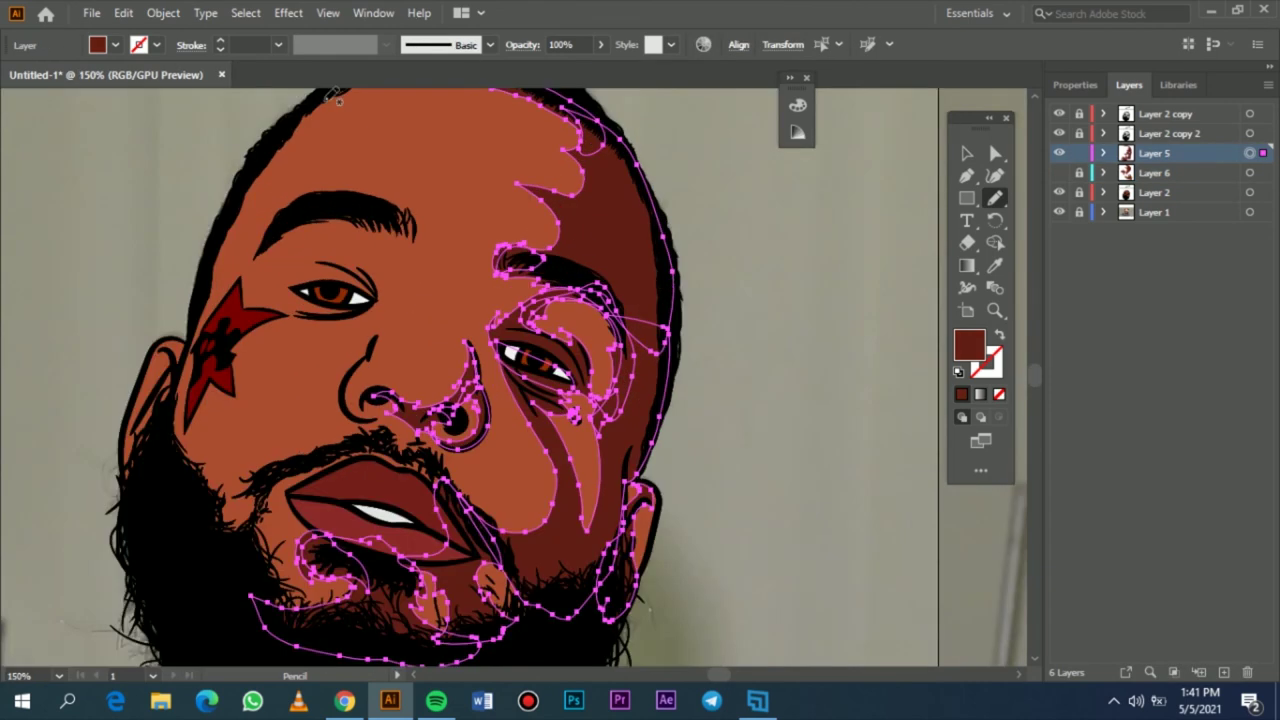
{"action": "left_click", "coordinate": [116, 46]}
{"action": "left_click", "coordinate": [123, 13]}
{"action": "left_click", "coordinate": [480, 345]}
{"action": "left_click_drag", "start_coordinate": [606, 106], "coordinate": [1166, 42]}
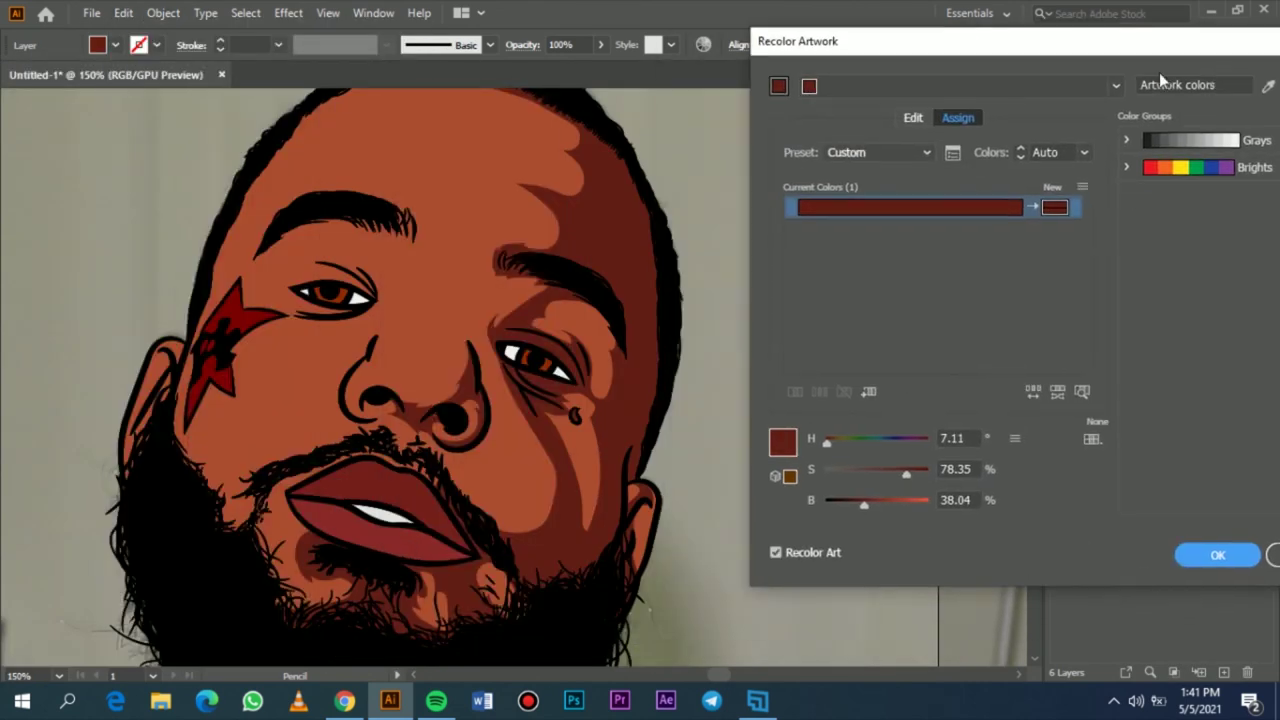
{"action": "left_click_drag", "start_coordinate": [861, 513], "coordinate": [857, 509]}
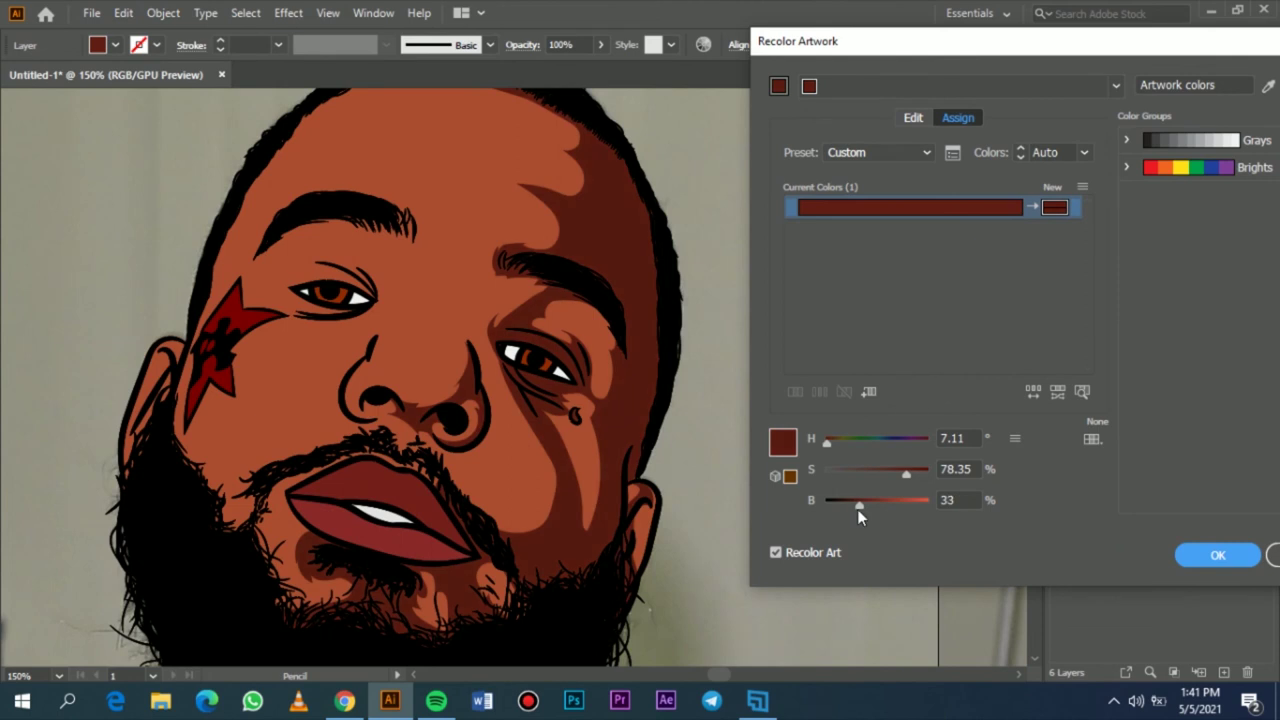
{"action": "left_click", "coordinate": [908, 472]}
{"action": "left_click", "coordinate": [1190, 552]}
{"action": "left_click", "coordinate": [1060, 172]}
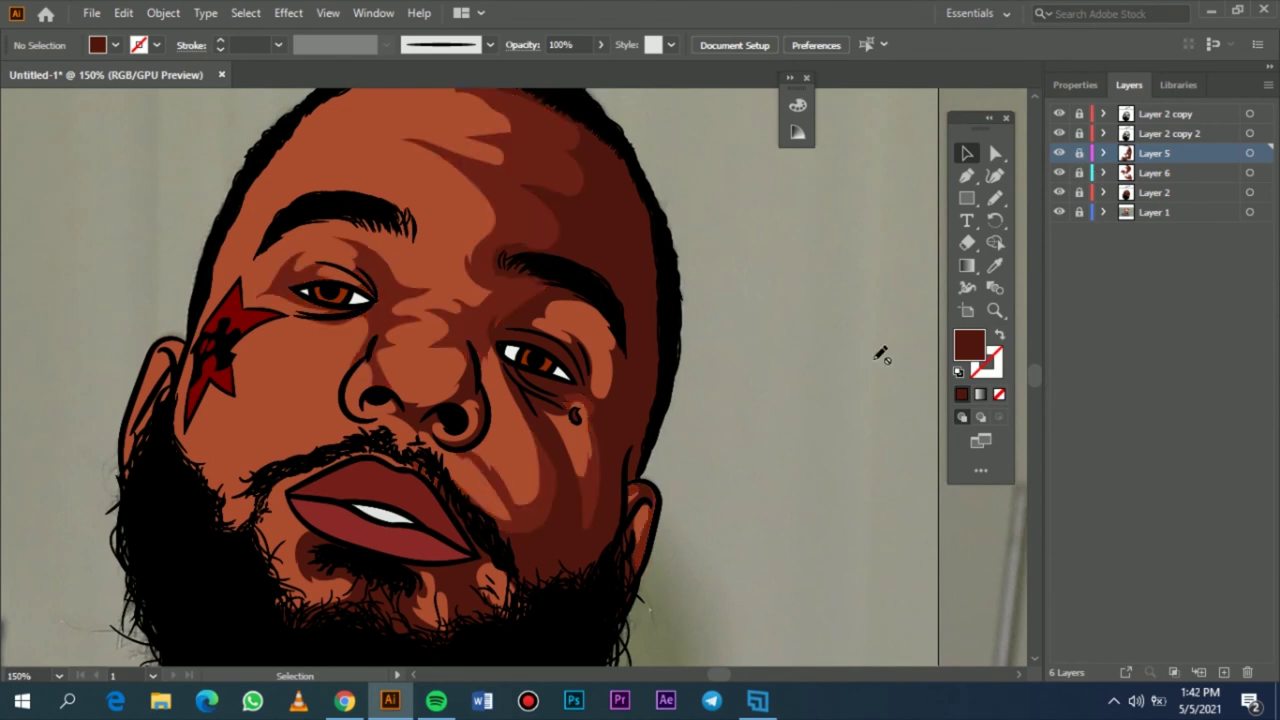
- Compare the darkened shadows on the whole portrait with the photo off and on, and look closer at the face
{"action": "key", "text": "ctrl+0"}
{"action": "left_click", "coordinate": [1060, 212]}
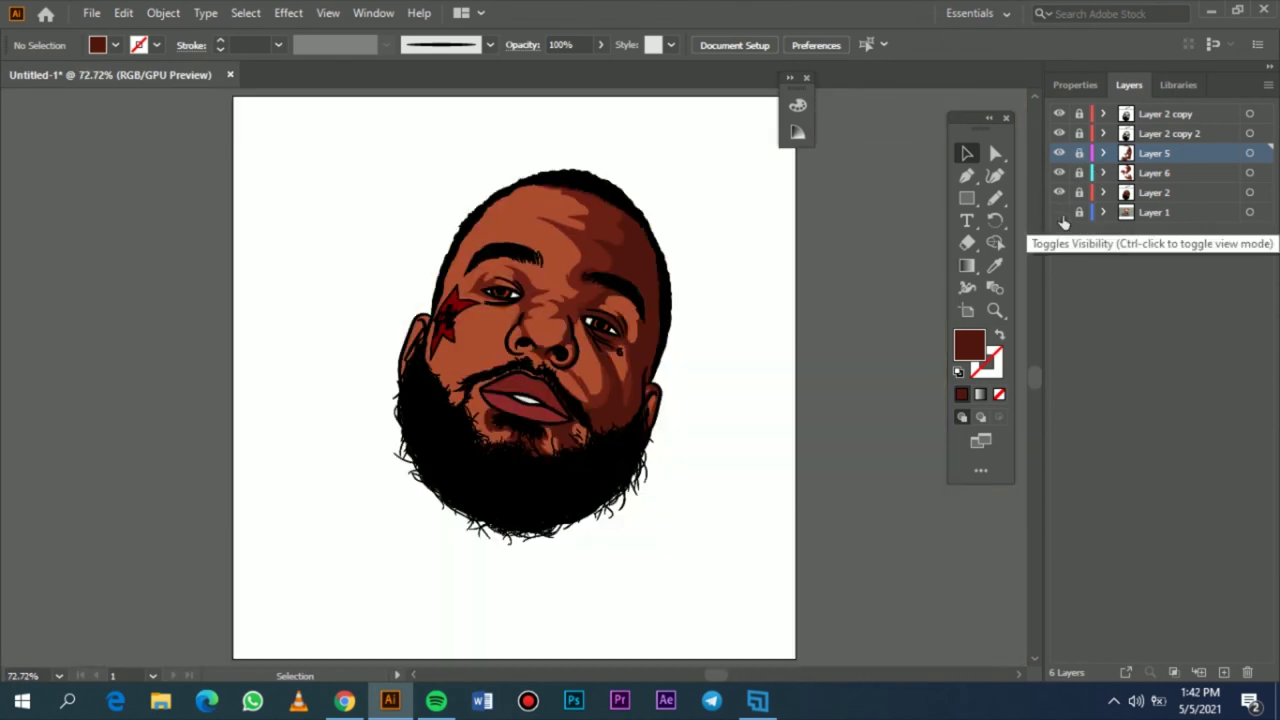
{"action": "left_click", "coordinate": [1060, 212]}
{"action": "key", "text": "ctrl+equal"}
{"action": "key", "text": "ctrl+equal"}
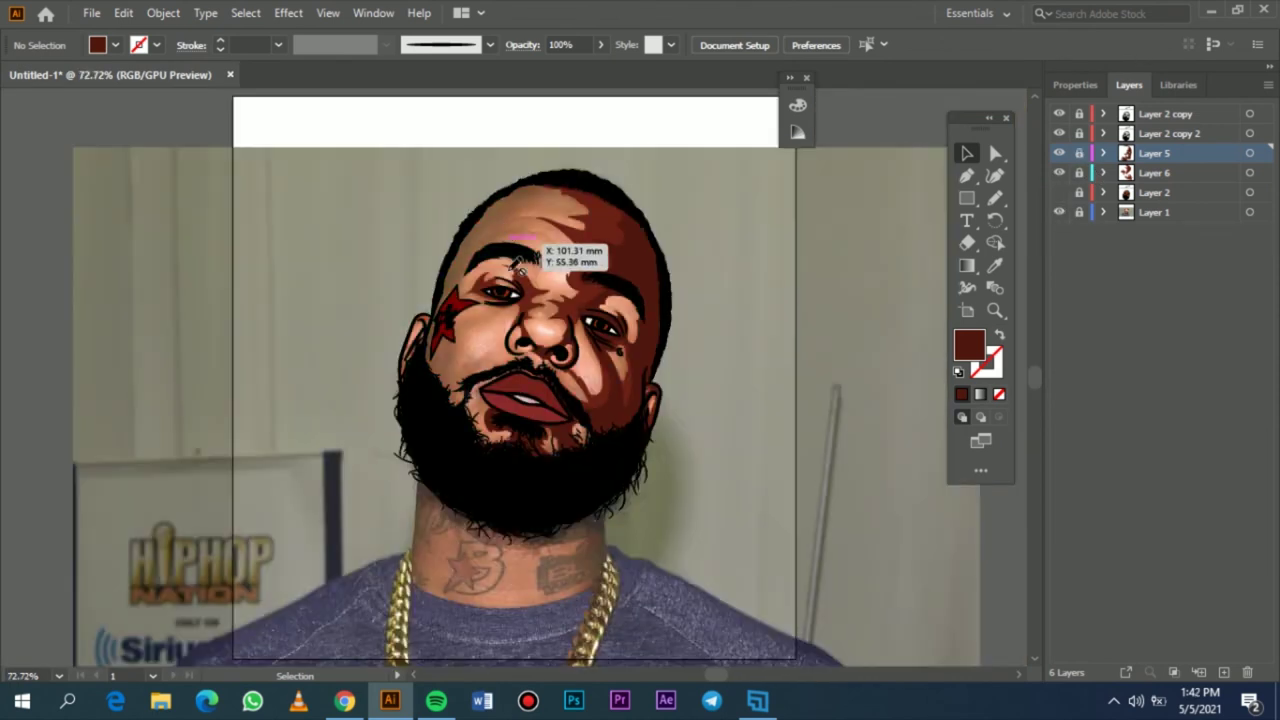
{"action": "key", "text": "ctrl+equal"}
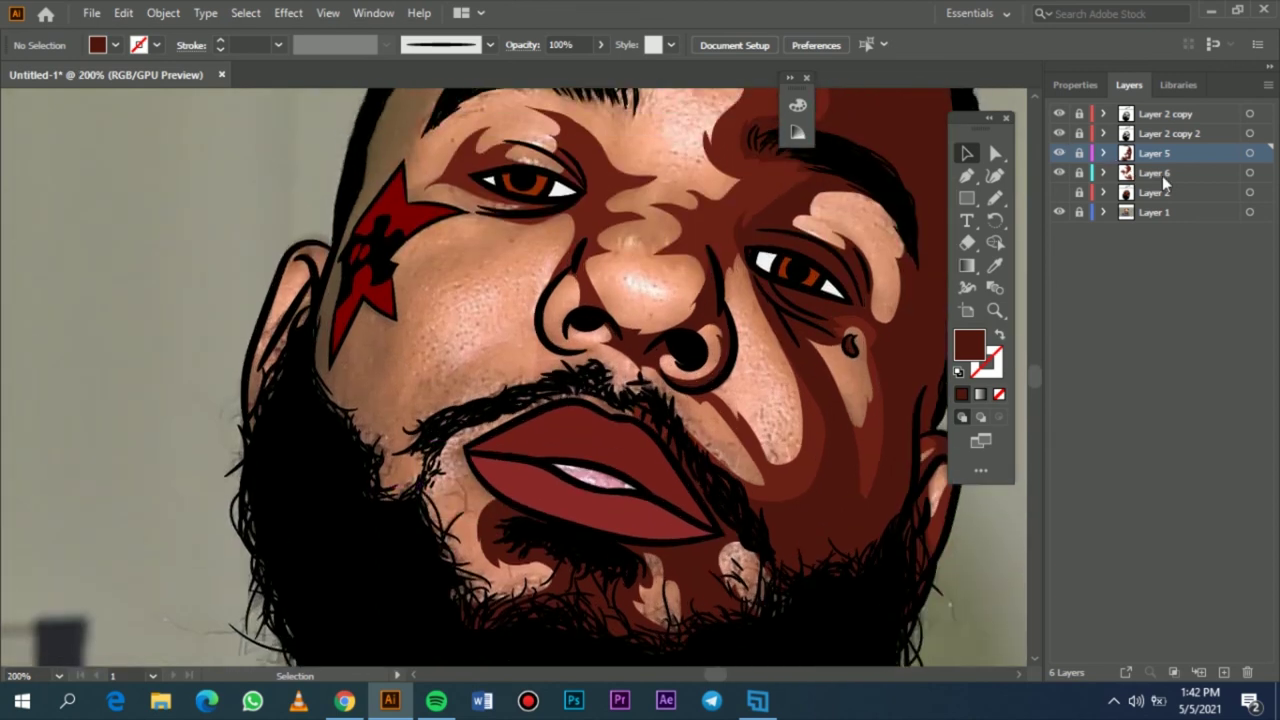
- Make Layer 6 the active layer, compare the face with it off and on, and hide Layer 2 for tracing
{"action": "left_click", "coordinate": [1162, 177]}
{"action": "left_click", "coordinate": [1062, 174]}
{"action": "left_click", "coordinate": [1062, 174]}
{"action": "left_click", "coordinate": [1059, 192]}
{"action": "left_click", "coordinate": [1059, 174]}
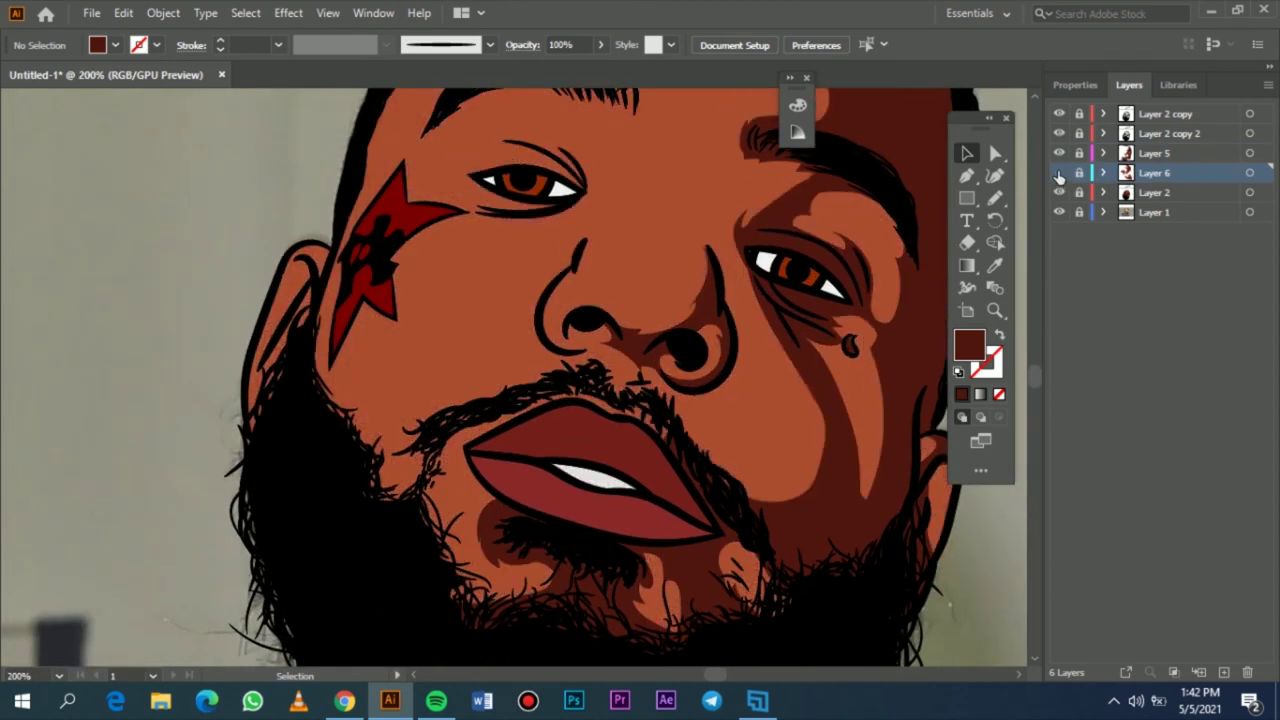
{"action": "left_click", "coordinate": [1060, 173]}
{"action": "left_click", "coordinate": [1060, 192]}
- Draw a freehand shadow on Layer 6 over the left-hand cheek, from the chin beard around the cheek highlight to the temple
{"action": "scroll", "coordinate": [428, 392], "scroll_direction": "down", "scroll_amount": 2}
{"action": "scroll", "coordinate": [424, 388], "scroll_direction": "up", "scroll_amount": 2}
{"action": "key", "text": "n"}
{"action": "mouse_move", "coordinate": [513, 598]}
{"action": "left_mouse_down"}
{"action": "mouse_move", "coordinate": [460, 572]}
{"action": "mouse_move", "coordinate": [441, 530]}
{"action": "mouse_move", "coordinate": [448, 422]}
{"action": "mouse_move", "coordinate": [486, 416]}
{"action": "mouse_move", "coordinate": [504, 363]}
{"action": "mouse_move", "coordinate": [524, 350]}
{"action": "mouse_move", "coordinate": [463, 352]}
{"action": "mouse_move", "coordinate": [429, 384]}
{"action": "mouse_move", "coordinate": [401, 362]}
{"action": "mouse_move", "coordinate": [448, 272]}
{"action": "mouse_move", "coordinate": [563, 263]}
{"action": "left_mouse_up"}
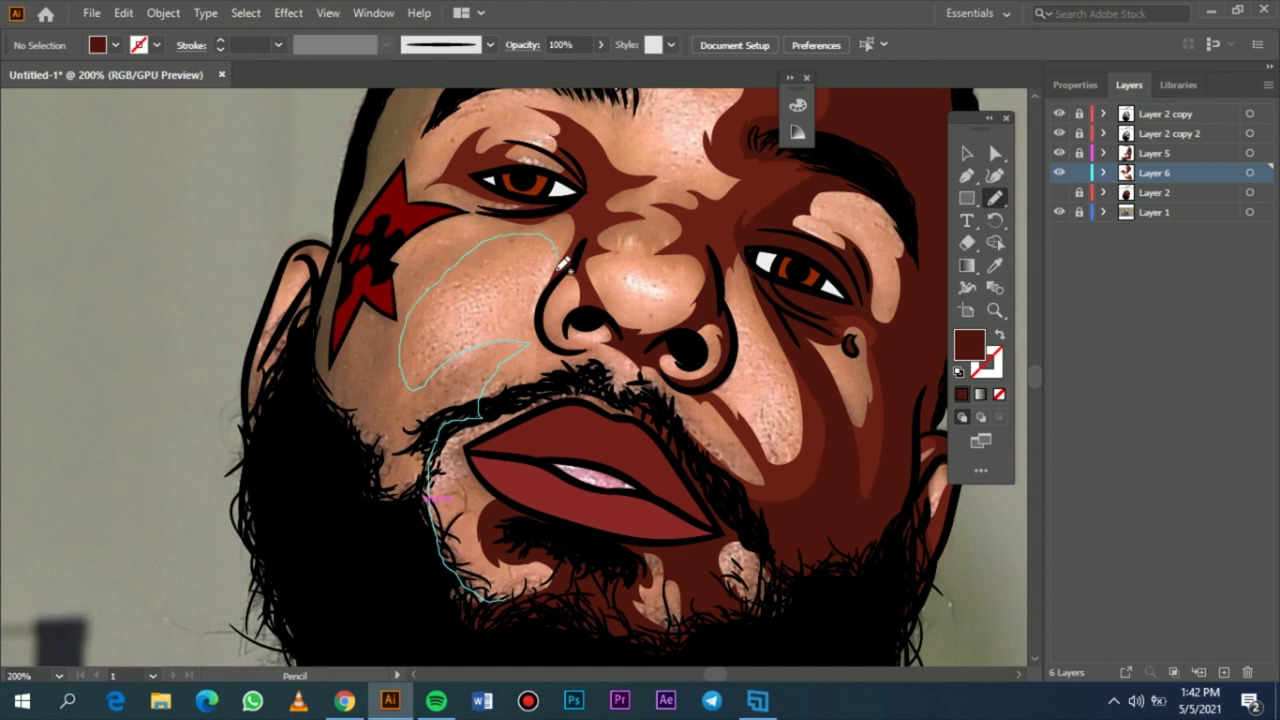
{"action": "left_click_drag", "start_coordinate": [484, 204], "coordinate": [474, 212]}
{"action": "mouse_move", "coordinate": [410, 158]}
{"action": "left_mouse_down"}
{"action": "mouse_move", "coordinate": [358, 183]}
{"action": "mouse_move", "coordinate": [316, 308]}
{"action": "mouse_move", "coordinate": [328, 512]}
{"action": "mouse_move", "coordinate": [510, 600]}
{"action": "left_mouse_up"}
{"action": "key", "text": "ctrl+0"}
- Draw a freehand shadow on Layer 6 over the left side of the forehead, around the eyebrow and along the hairline
{"action": "scroll", "coordinate": [515, 255], "scroll_direction": "up", "scroll_amount": 4}
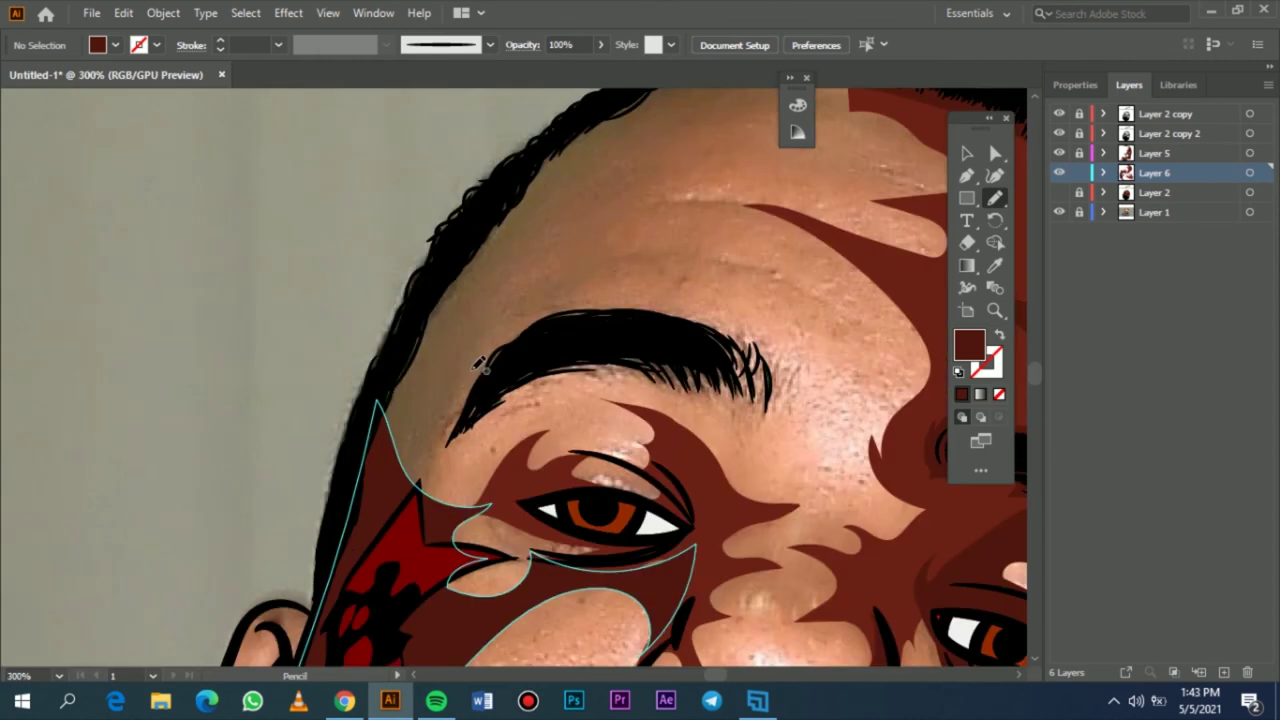
{"action": "scroll", "coordinate": [580, 282], "scroll_direction": "down", "scroll_amount": 1}
{"action": "scroll", "coordinate": [553, 326], "scroll_direction": "up", "scroll_amount": 4}
{"action": "mouse_move", "coordinate": [467, 575]}
{"action": "left_mouse_down"}
{"action": "mouse_move", "coordinate": [480, 461]}
{"action": "mouse_move", "coordinate": [670, 439]}
{"action": "mouse_move", "coordinate": [704, 459]}
{"action": "mouse_move", "coordinate": [782, 425]}
{"action": "mouse_move", "coordinate": [706, 378]}
{"action": "mouse_move", "coordinate": [577, 378]}
{"action": "mouse_move", "coordinate": [521, 263]}
{"action": "mouse_move", "coordinate": [456, 312]}
{"action": "mouse_move", "coordinate": [379, 449]}
{"action": "mouse_move", "coordinate": [403, 574]}
{"action": "mouse_move", "coordinate": [466, 575]}
{"action": "left_mouse_up"}
{"action": "mouse_move", "coordinate": [760, 415]}
{"action": "left_mouse_down"}
{"action": "mouse_move", "coordinate": [695, 388]}
{"action": "mouse_move", "coordinate": [737, 337]}
{"action": "mouse_move", "coordinate": [846, 378]}
{"action": "mouse_move", "coordinate": [772, 332]}
{"action": "mouse_move", "coordinate": [641, 314]}
{"action": "mouse_move", "coordinate": [759, 278]}
{"action": "mouse_move", "coordinate": [787, 287]}
{"action": "mouse_move", "coordinate": [681, 247]}
{"action": "mouse_move", "coordinate": [730, 182]}
{"action": "mouse_move", "coordinate": [894, 187]}
{"action": "mouse_move", "coordinate": [917, 150]}
{"action": "mouse_move", "coordinate": [815, 117]}
{"action": "mouse_move", "coordinate": [736, 120]}
{"action": "mouse_move", "coordinate": [625, 160]}
{"action": "mouse_move", "coordinate": [509, 256]}
{"action": "mouse_move", "coordinate": [496, 324]}
{"action": "mouse_move", "coordinate": [754, 420]}
{"action": "left_mouse_up"}
{"action": "key", "text": "ctrl+0"}
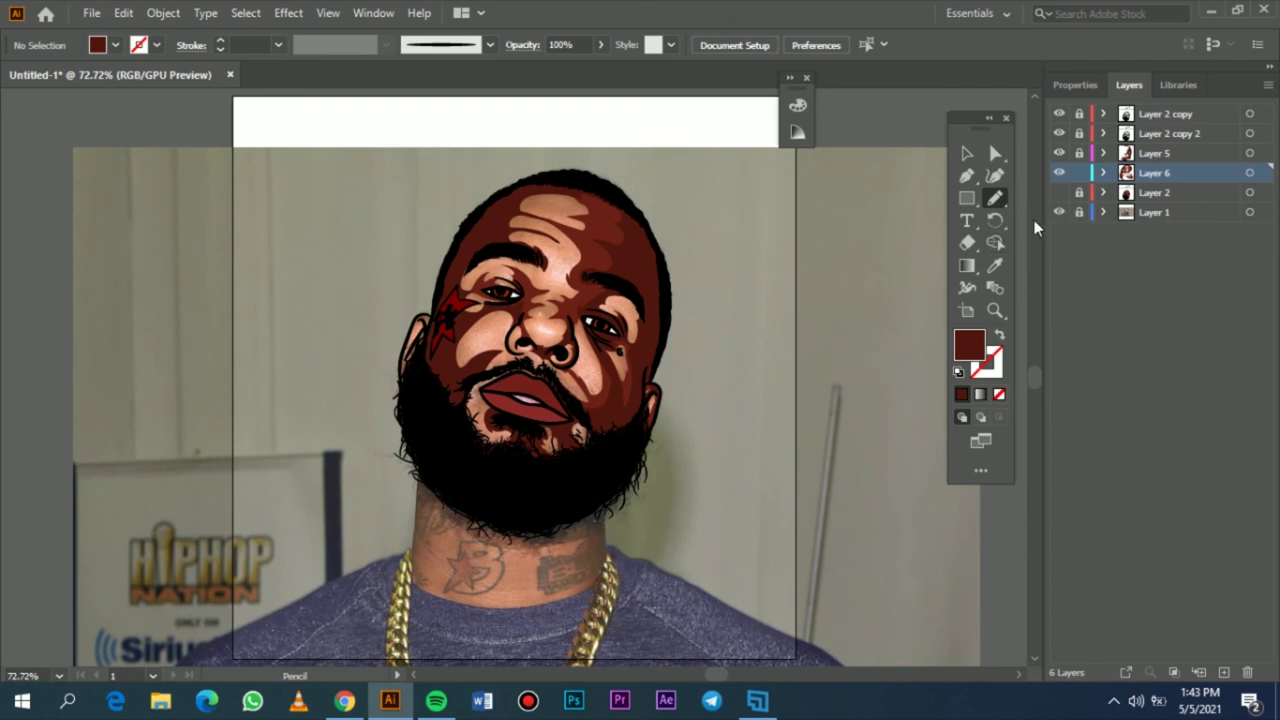
- Show Layer 2 and recolor all Layer 6 shapes with the lighter shadow tone sampled from the forehead
{"action": "left_click", "coordinate": [1057, 193]}
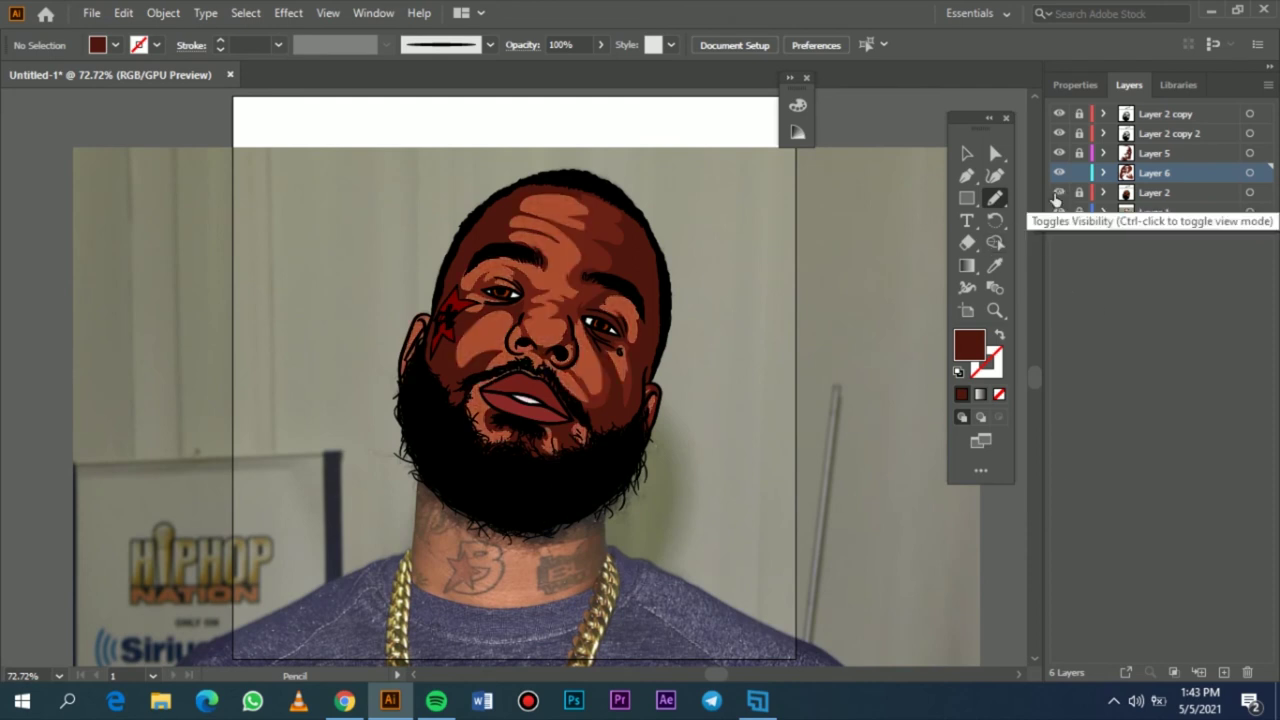
{"action": "left_click", "coordinate": [1249, 172]}
{"action": "key", "text": "i"}
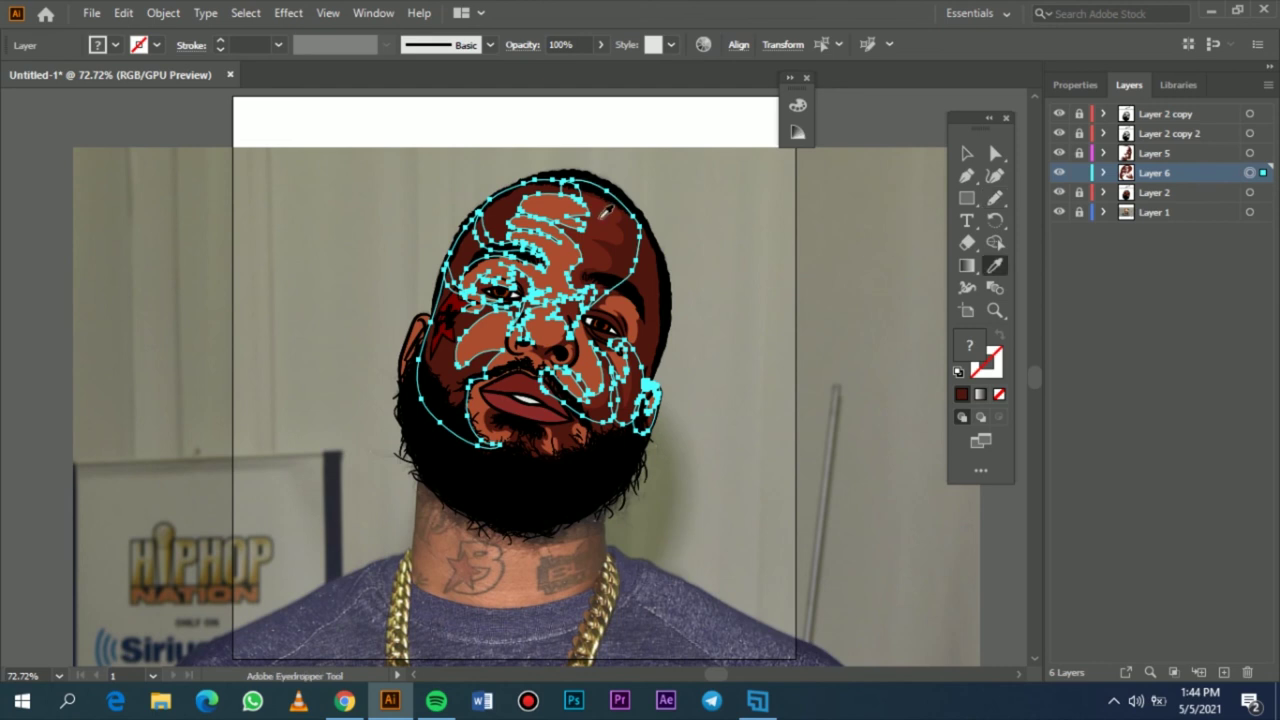
{"action": "left_click", "coordinate": [602, 216]}
{"action": "key", "text": "v"}
{"action": "left_click", "coordinate": [878, 128]}
- Review the recolored portrait with the photo switched off and on and the skin and shadow layers toggled
{"action": "left_click", "coordinate": [1059, 212]}
{"action": "scroll", "coordinate": [825, 322], "scroll_direction": "down", "scroll_amount": 1}
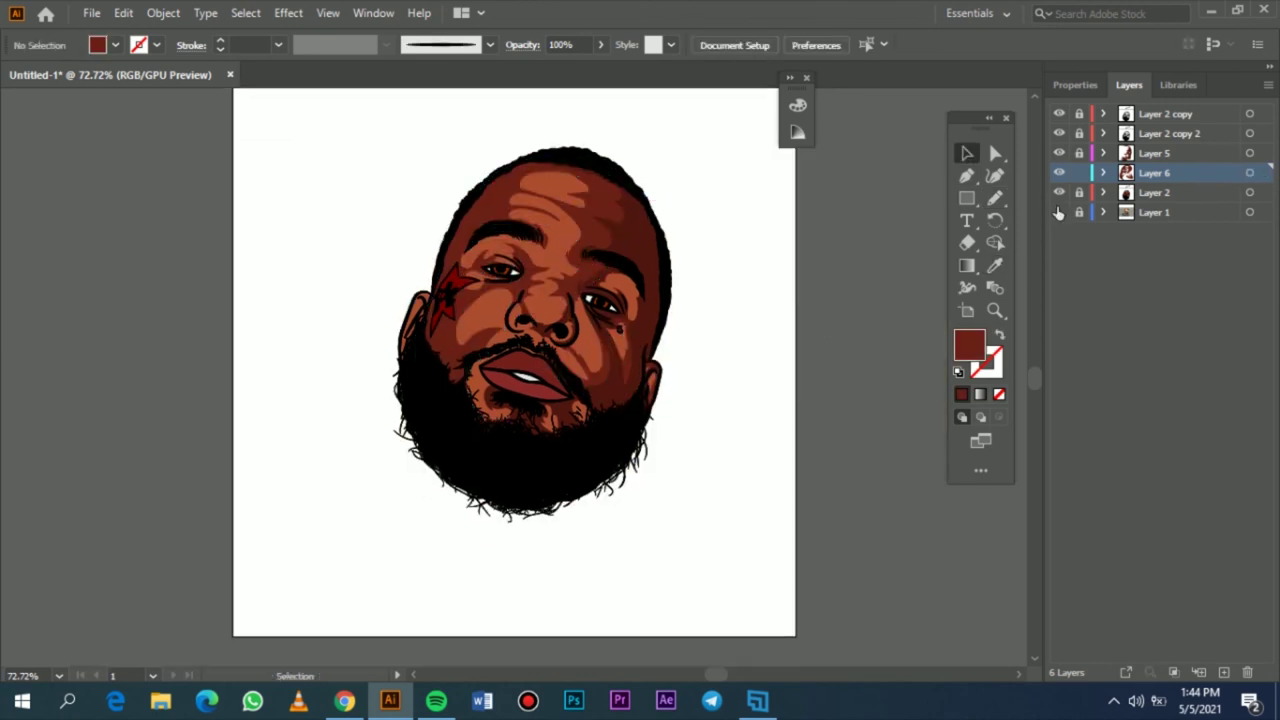
{"action": "left_click", "coordinate": [1059, 212]}
{"action": "mouse_move", "coordinate": [1059, 192]}
{"action": "left_mouse_down"}
{"action": "mouse_move", "coordinate": [1065, 155]}
{"action": "mouse_move", "coordinate": [1059, 172]}
{"action": "left_mouse_up"}
{"action": "left_click", "coordinate": [1060, 153]}
{"action": "scroll", "coordinate": [735, 354], "scroll_direction": "down", "scroll_amount": 1}
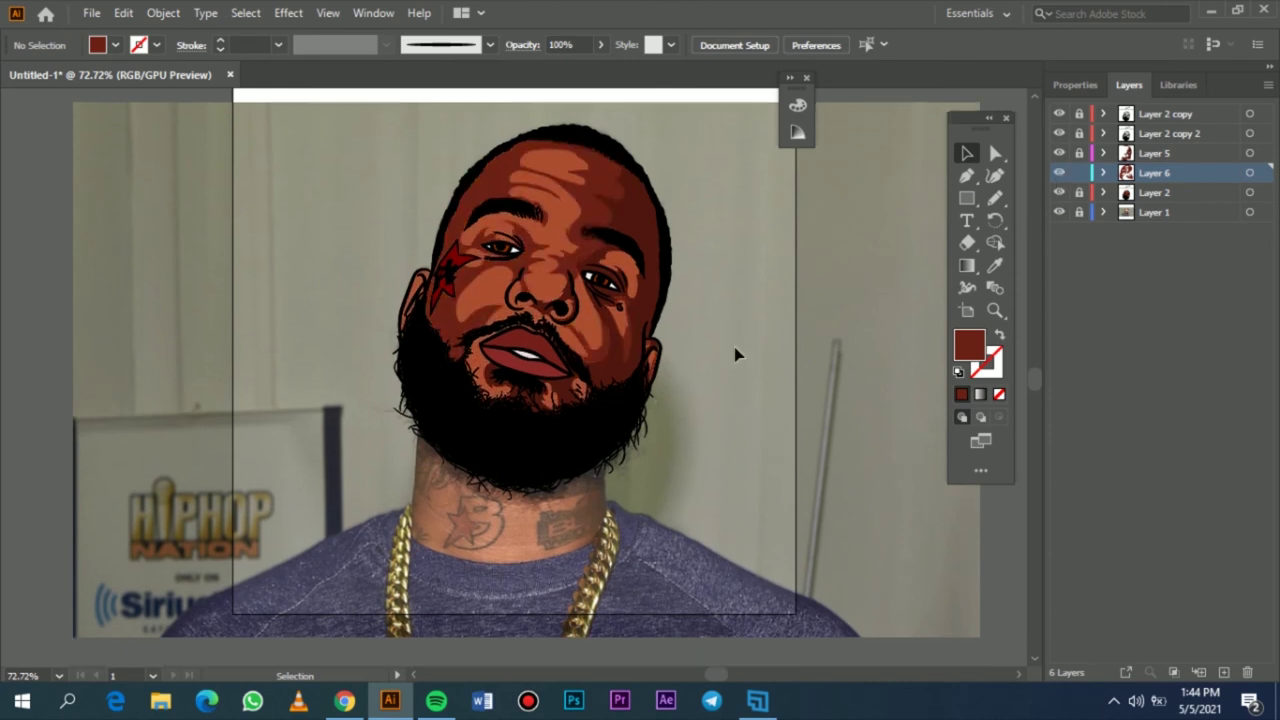
{"action": "scroll", "coordinate": [737, 354], "scroll_direction": "up", "scroll_amount": 1}
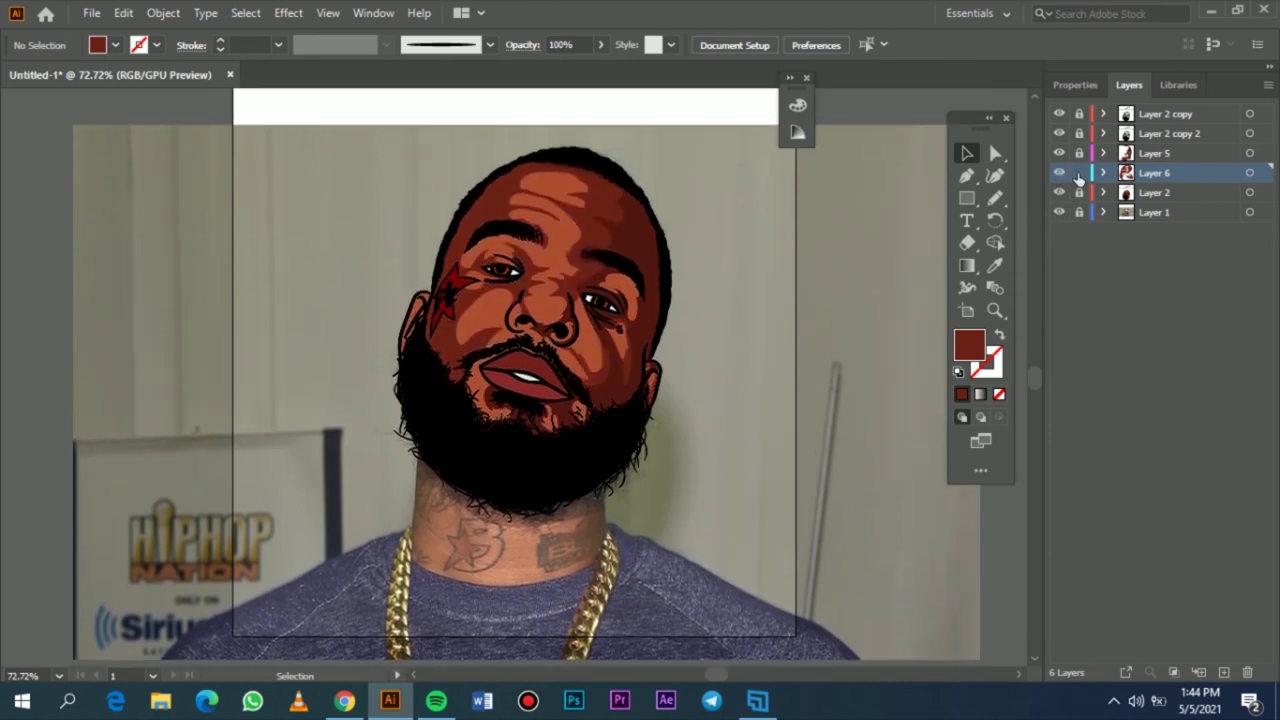
- Hide Layers 6 and 2 and sample the darkest shadow tone from Layer 5 as the Pencil fill
{"action": "left_click", "coordinate": [1059, 172]}
{"action": "left_click", "coordinate": [995, 197]}
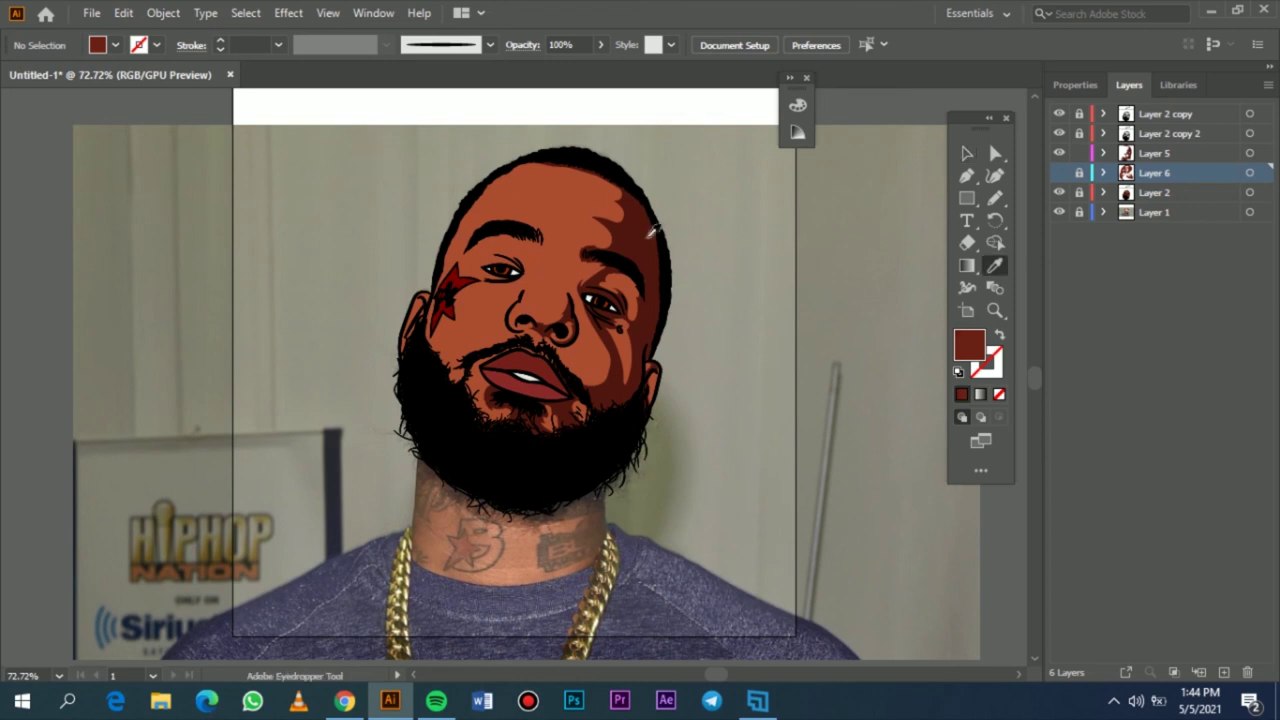
{"action": "left_click", "coordinate": [1059, 192]}
{"action": "scroll", "coordinate": [432, 275], "scroll_direction": "up", "scroll_amount": 2}
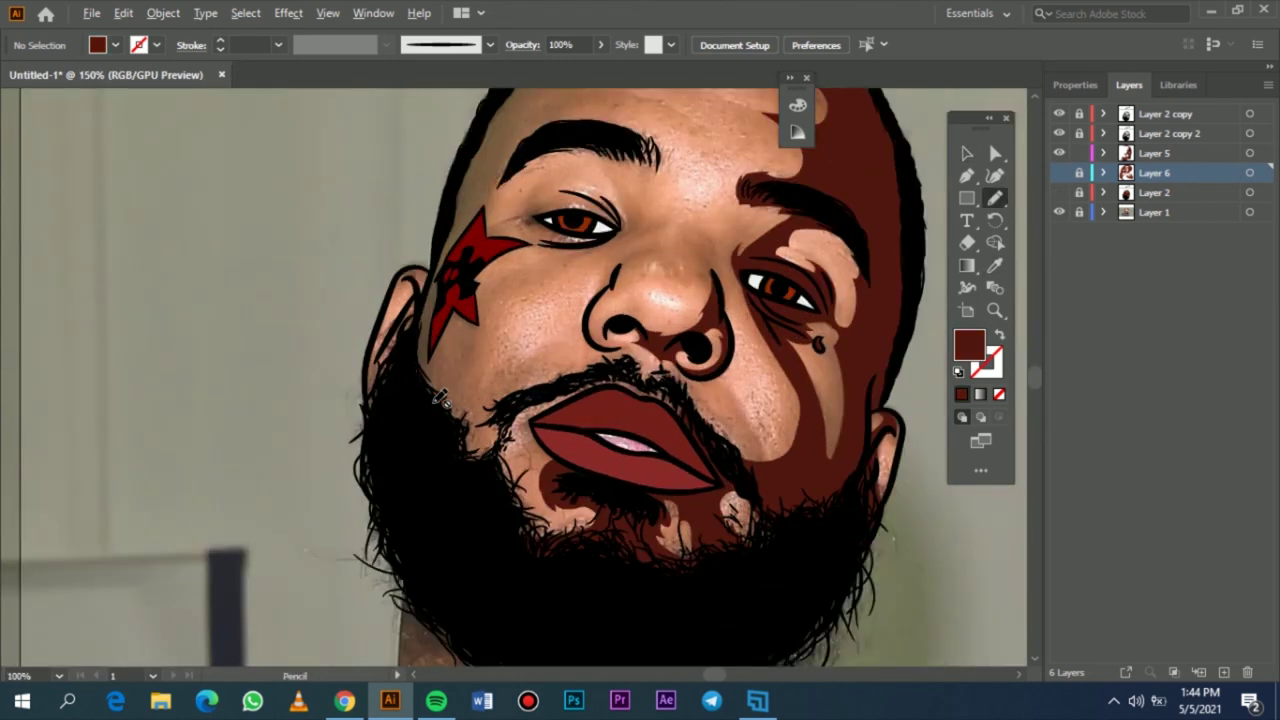
- Draw dark freehand shadows on Layer 5 along the left-hand temple down to the beard and inside the left-hand ear
{"action": "left_click", "coordinate": [1154, 153]}
{"action": "mouse_move", "coordinate": [456, 458]}
{"action": "left_mouse_down"}
{"action": "mouse_move", "coordinate": [443, 362]}
{"action": "mouse_move", "coordinate": [468, 278]}
{"action": "left_mouse_up"}
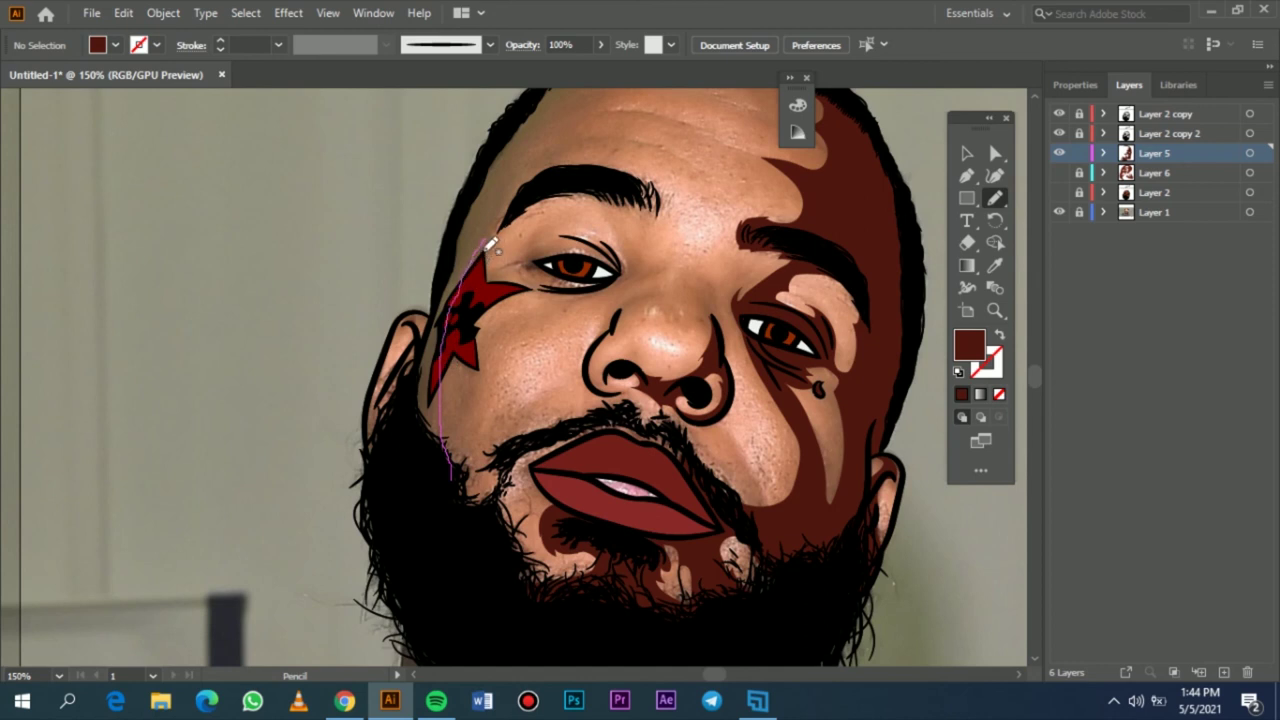
{"action": "mouse_move", "coordinate": [517, 170]}
{"action": "left_mouse_down"}
{"action": "mouse_move", "coordinate": [460, 215]}
{"action": "mouse_move", "coordinate": [440, 310]}
{"action": "mouse_move", "coordinate": [432, 472]}
{"action": "mouse_move", "coordinate": [456, 484]}
{"action": "left_mouse_up"}
{"action": "mouse_move", "coordinate": [379, 462]}
{"action": "left_mouse_down"}
{"action": "mouse_move", "coordinate": [381, 398]}
{"action": "mouse_move", "coordinate": [414, 346]}
{"action": "mouse_move", "coordinate": [378, 462]}
{"action": "left_mouse_up"}
{"action": "mouse_move", "coordinate": [414, 332]}
{"action": "left_mouse_down"}
{"action": "mouse_move", "coordinate": [400, 354]}
{"action": "mouse_move", "coordinate": [418, 378]}
{"action": "mouse_move", "coordinate": [414, 334]}
{"action": "left_mouse_up"}
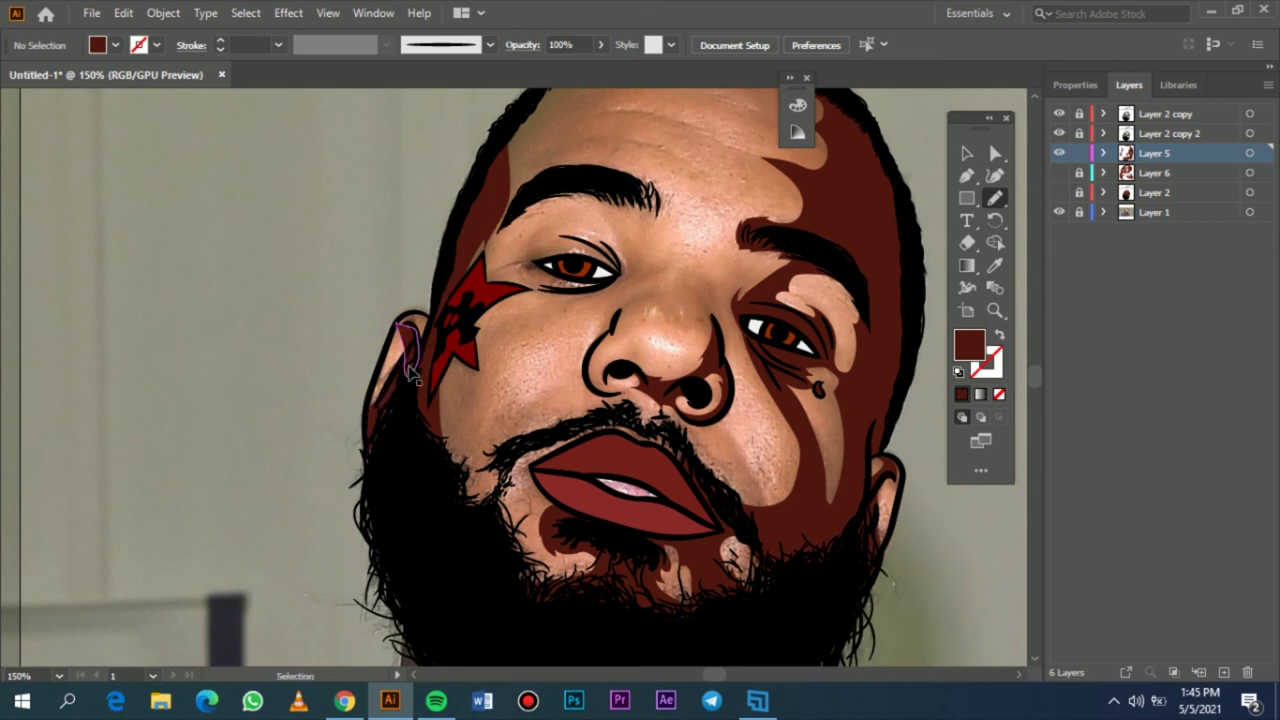
- Add further dark freehand shadows to Layer 5, and show Layers 6 and 2 again
{"action": "key", "text": "ctrl+0"}
{"action": "scroll", "coordinate": [458, 232], "scroll_direction": "up", "scroll_amount": 5}
{"action": "mouse_move", "coordinate": [376, 476]}
{"action": "left_mouse_down"}
{"action": "mouse_move", "coordinate": [579, 149]}
{"action": "mouse_move", "coordinate": [351, 400]}
{"action": "mouse_move", "coordinate": [386, 470]}
{"action": "left_mouse_up"}
{"action": "mouse_move", "coordinate": [512, 276]}
{"action": "left_mouse_down"}
{"action": "mouse_move", "coordinate": [547, 166]}
{"action": "mouse_move", "coordinate": [500, 226]}
{"action": "mouse_move", "coordinate": [508, 266]}
{"action": "left_mouse_up"}
{"action": "key", "text": "ctrl+0"}
{"action": "left_click", "coordinate": [1059, 173]}
{"action": "left_click", "coordinate": [1059, 193]}
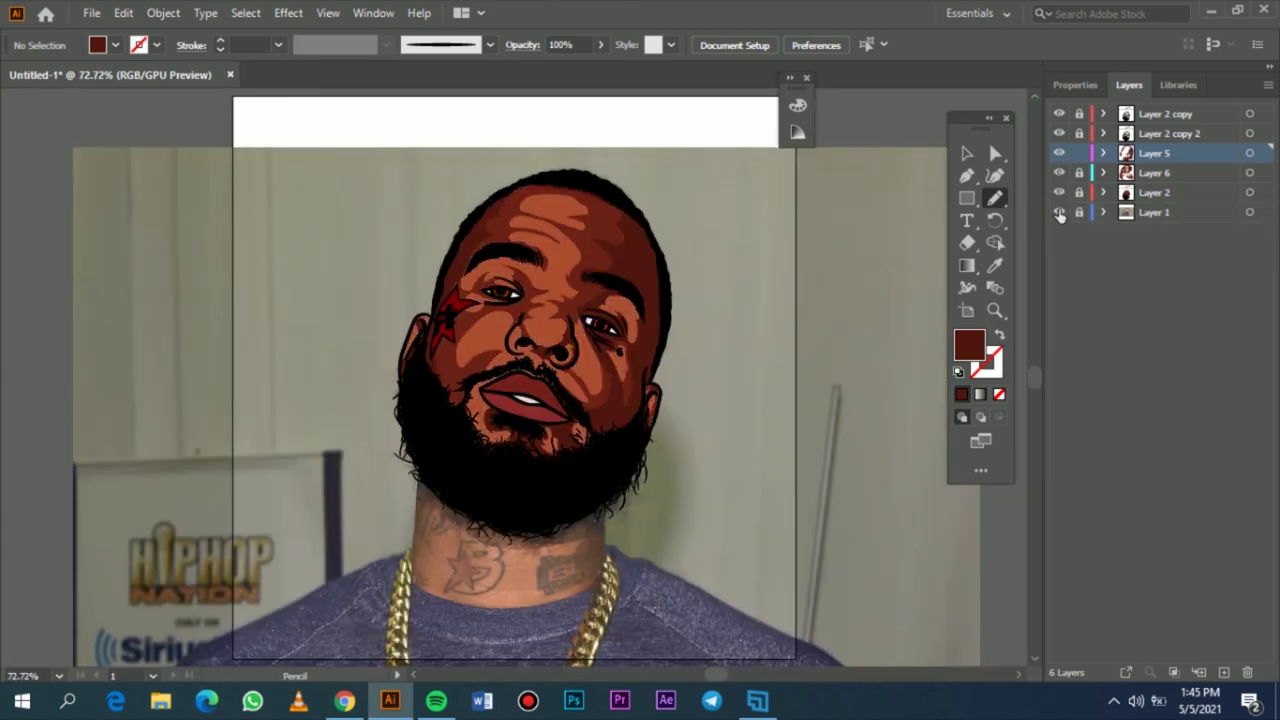
- Check the portrait with the photo hidden and shown, and sample the lower lip's red as the fill
{"action": "left_click", "coordinate": [1059, 212]}
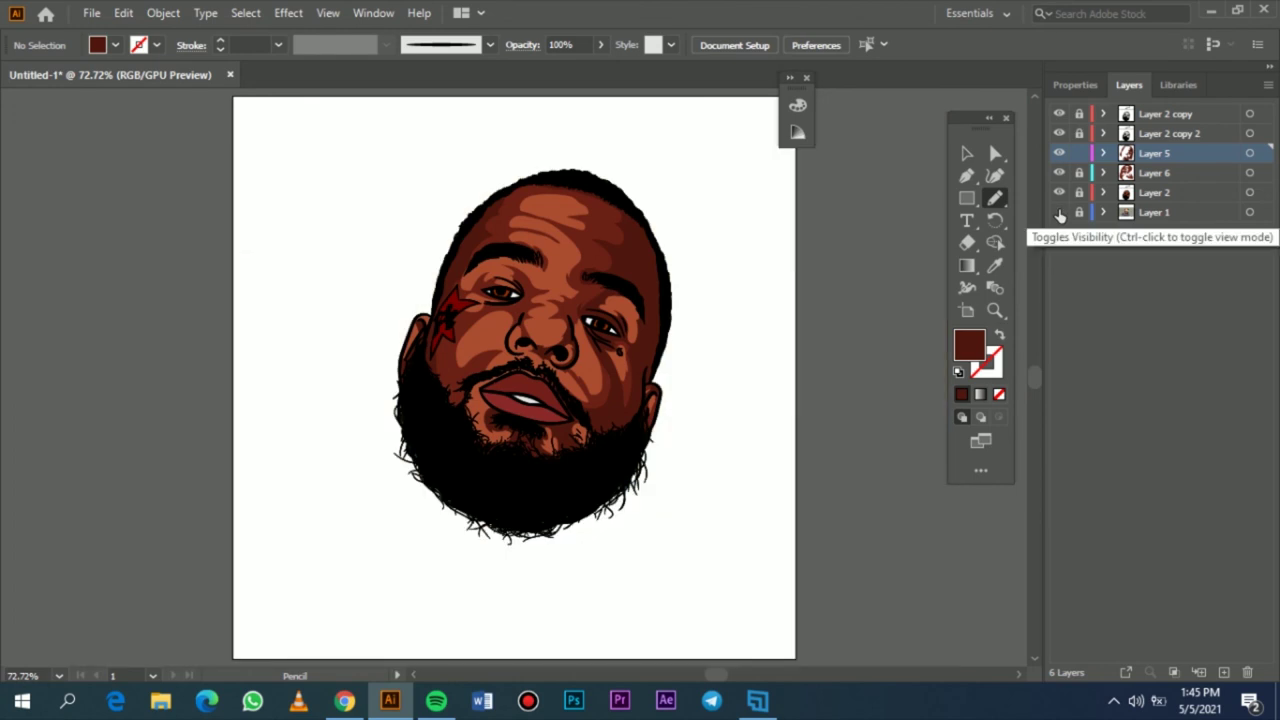
{"action": "left_click", "coordinate": [1059, 212]}
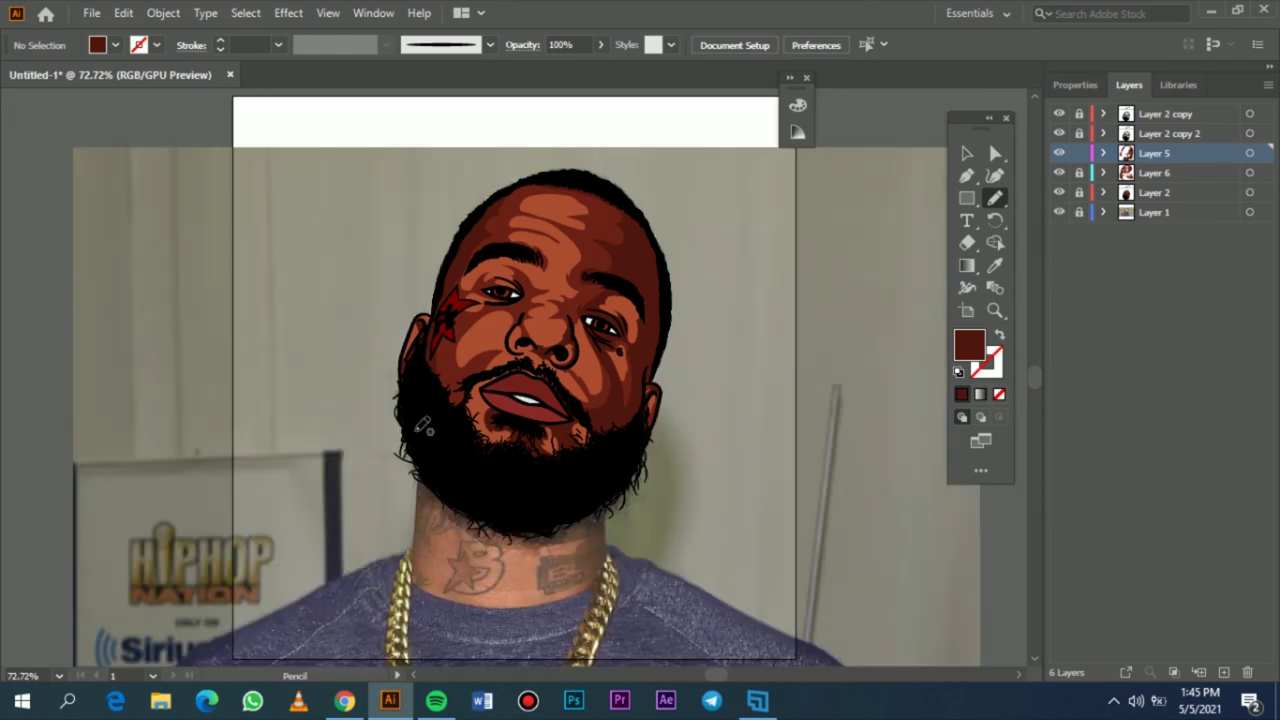
{"action": "left_click", "coordinate": [995, 265]}
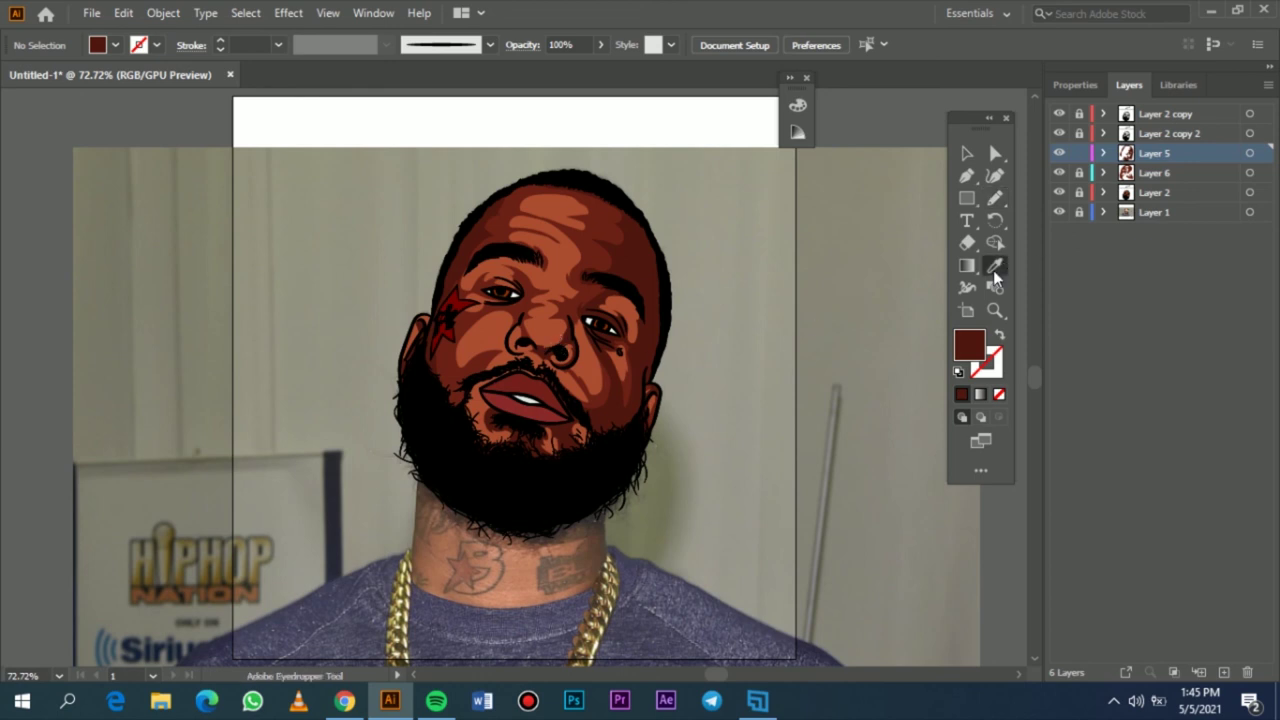
{"action": "scroll", "coordinate": [530, 427], "scroll_direction": "up", "scroll_amount": 5}
{"action": "left_click", "coordinate": [750, 346]}
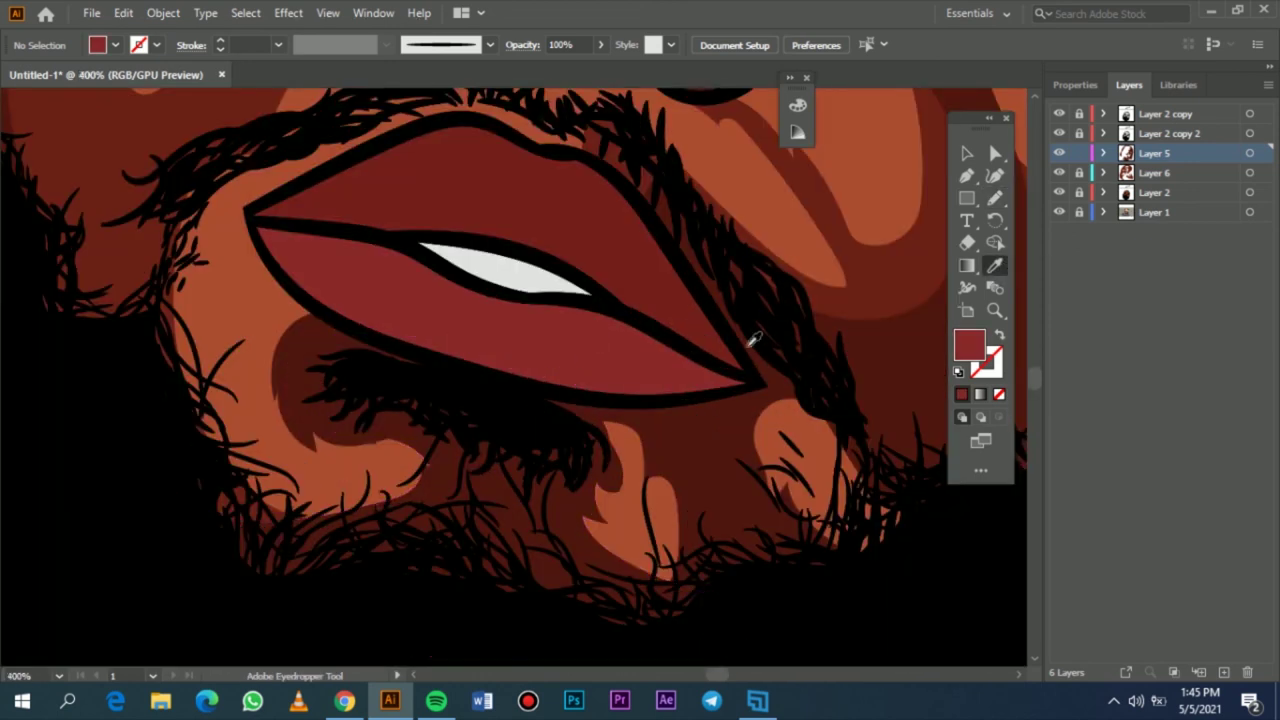
- Add a new layer directly above Layer 2 copy 2 and set the fill to a darker shade of the lower lip's red
{"action": "left_click", "coordinate": [1180, 133]}
{"action": "left_click", "coordinate": [1224, 672]}
{"action": "left_click", "coordinate": [557, 301]}
{"action": "left_click", "coordinate": [557, 312]}
{"action": "left_click", "coordinate": [808, 349]}
{"action": "left_click", "coordinate": [622, 352]}
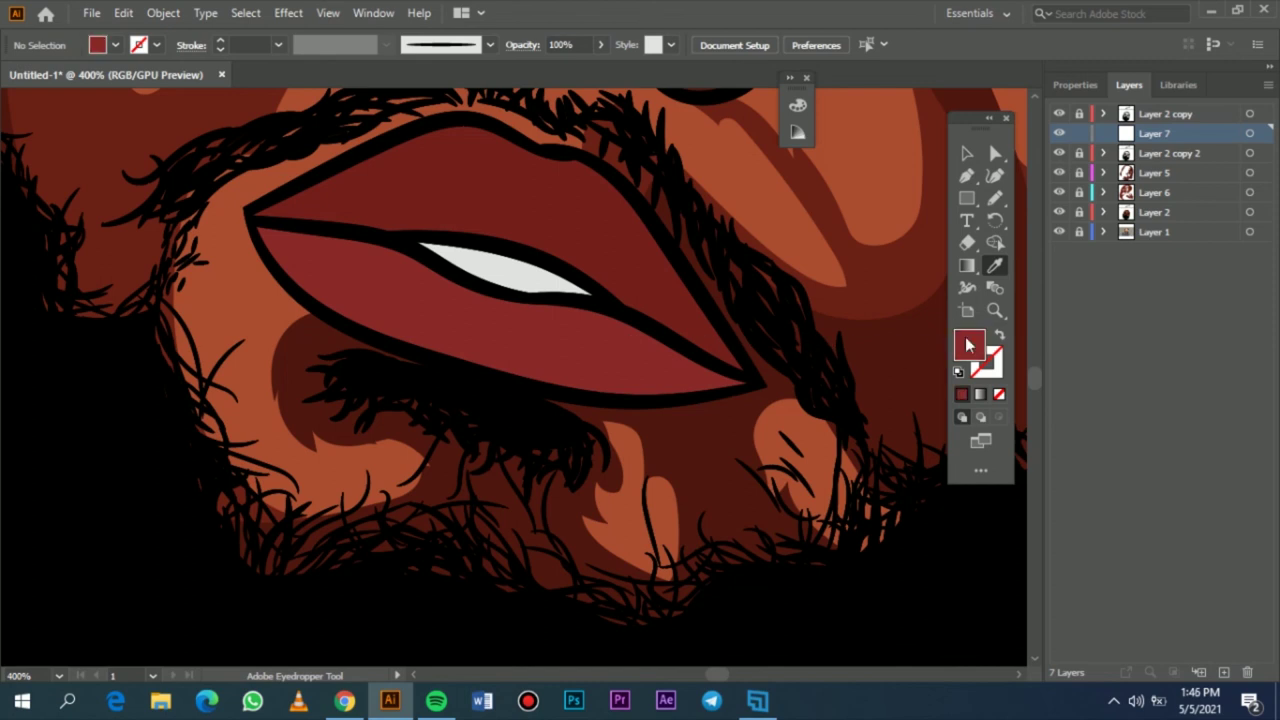
{"action": "double_click", "coordinate": [970, 344]}
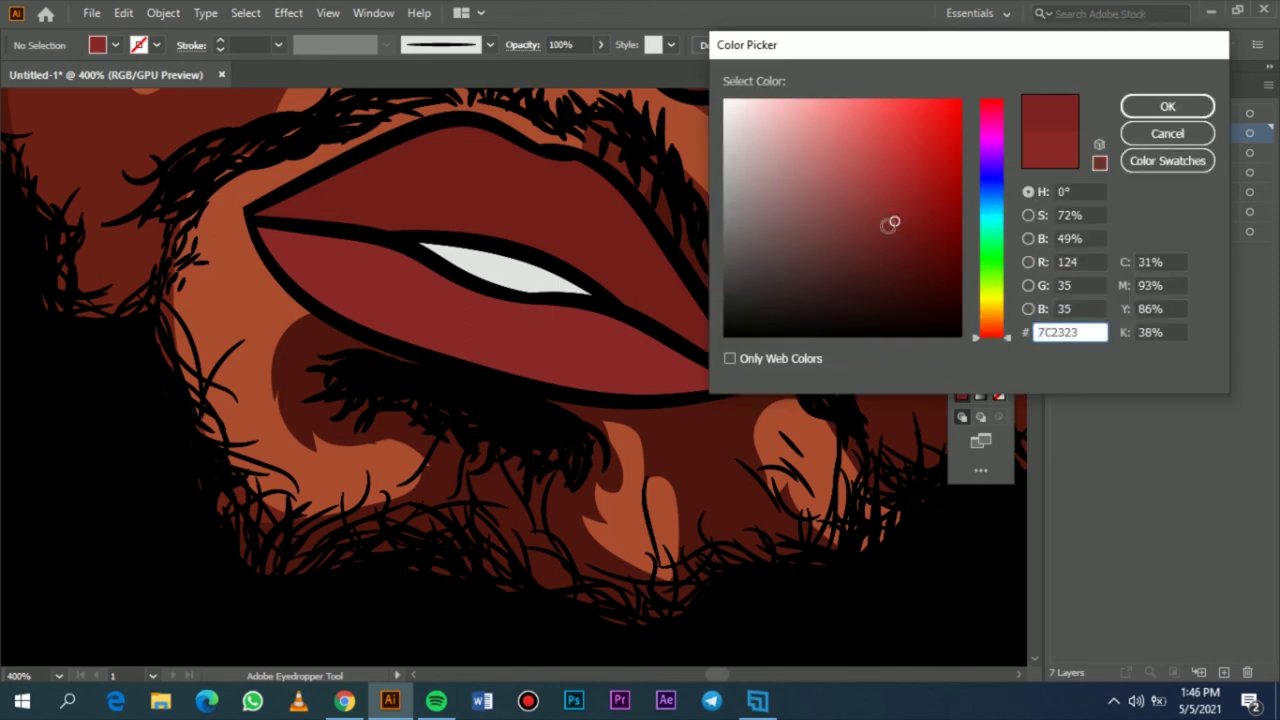
{"action": "left_click", "coordinate": [1167, 106]}
- Hide Layer 2 and Layer 2 copy 2 and trace the lower lip's shadow from the photo on Layer 7 with the Pencil
{"action": "left_click", "coordinate": [1059, 212]}
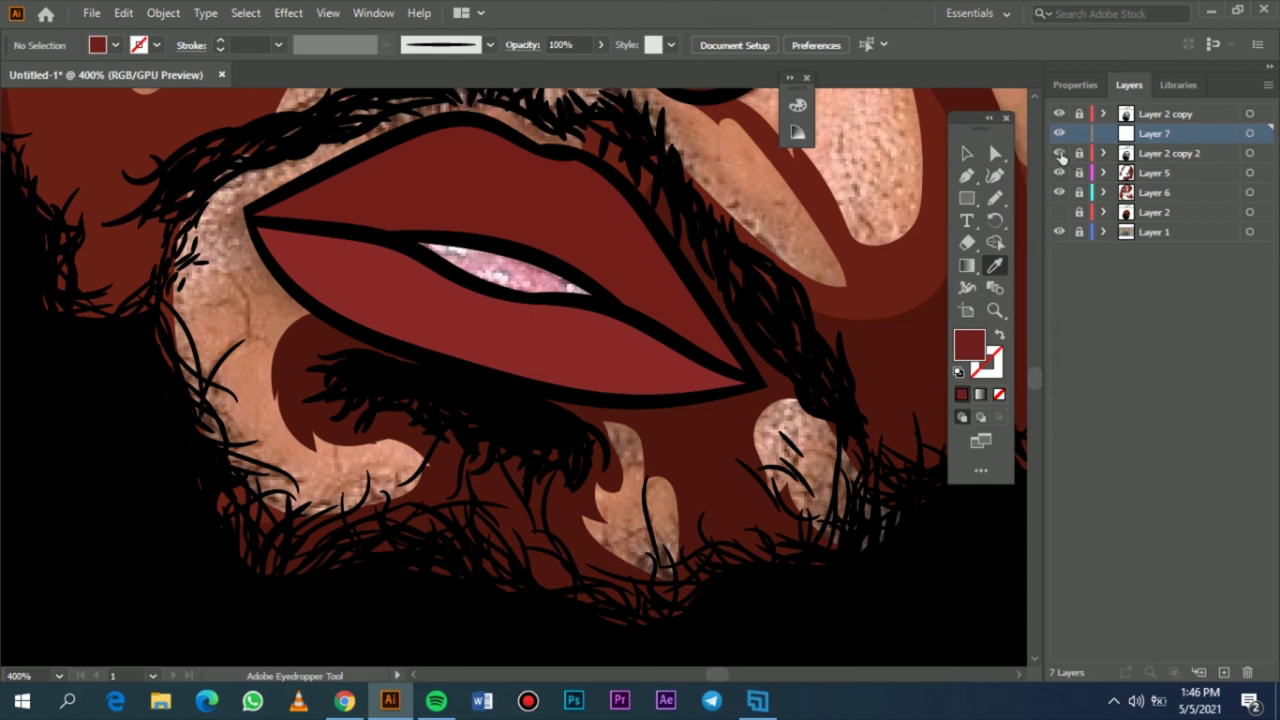
{"action": "left_click", "coordinate": [1060, 153]}
{"action": "scroll", "coordinate": [481, 207], "scroll_direction": "up", "scroll_amount": 2}
{"action": "key", "text": "n"}
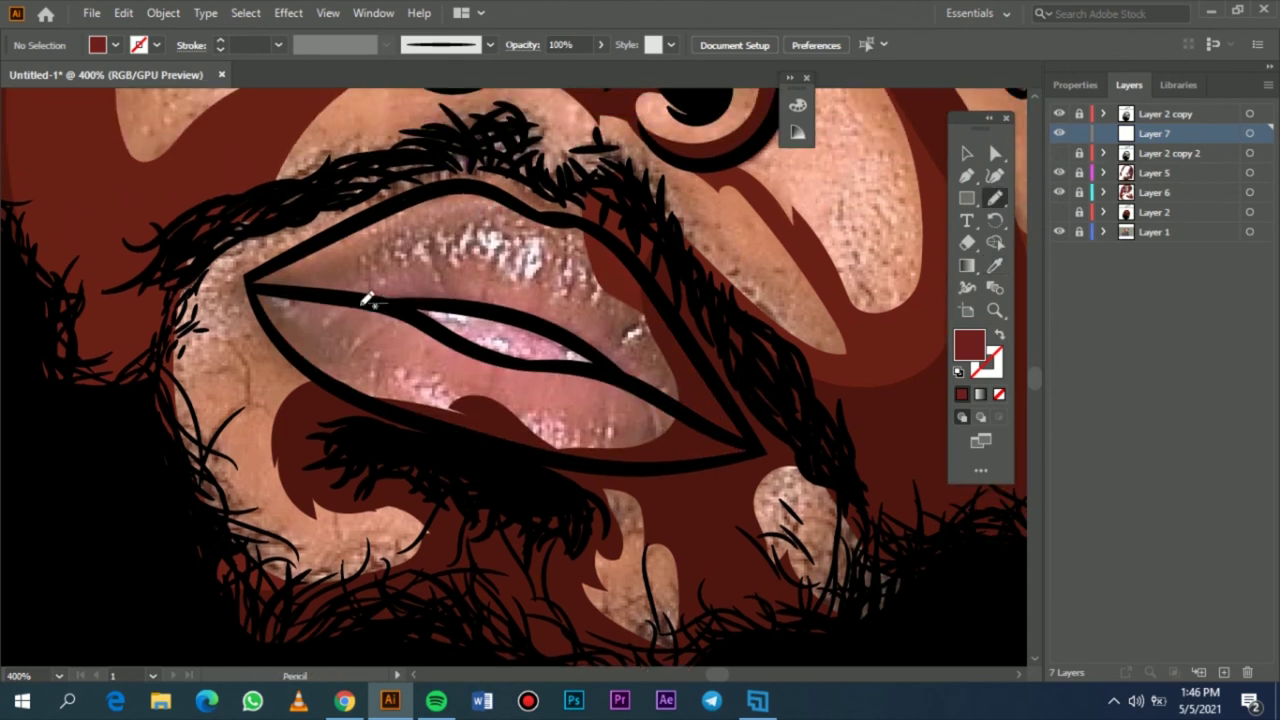
{"action": "left_click_drag", "start_coordinate": [450, 403], "coordinate": [533, 427]}
{"action": "left_click_drag", "start_coordinate": [638, 408], "coordinate": [636, 410]}
{"action": "left_click_drag", "start_coordinate": [447, 404], "coordinate": [545, 426]}
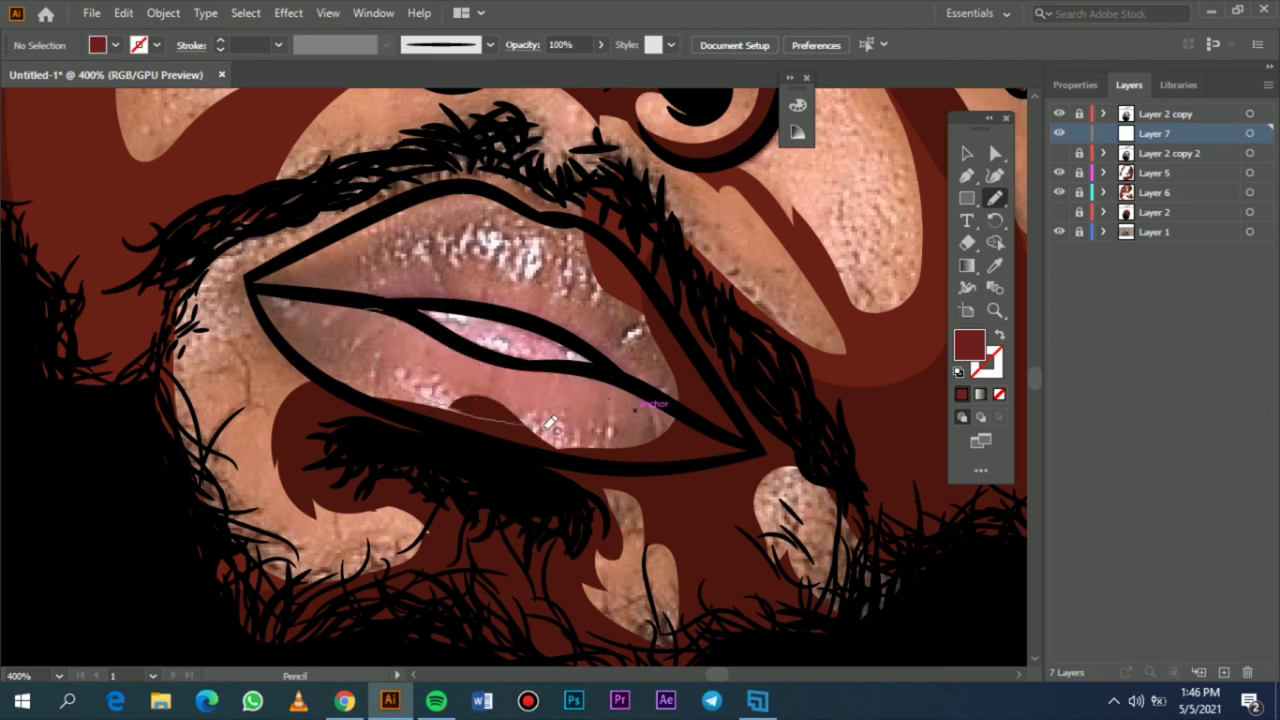
{"action": "mouse_move", "coordinate": [690, 415]}
{"action": "left_mouse_down"}
{"action": "mouse_move", "coordinate": [743, 449]}
{"action": "mouse_move", "coordinate": [526, 450]}
{"action": "mouse_move", "coordinate": [390, 408]}
{"action": "mouse_move", "coordinate": [285, 342]}
{"action": "mouse_move", "coordinate": [256, 288]}
{"action": "mouse_move", "coordinate": [390, 288]}
{"action": "mouse_move", "coordinate": [387, 305]}
{"action": "left_mouse_up"}
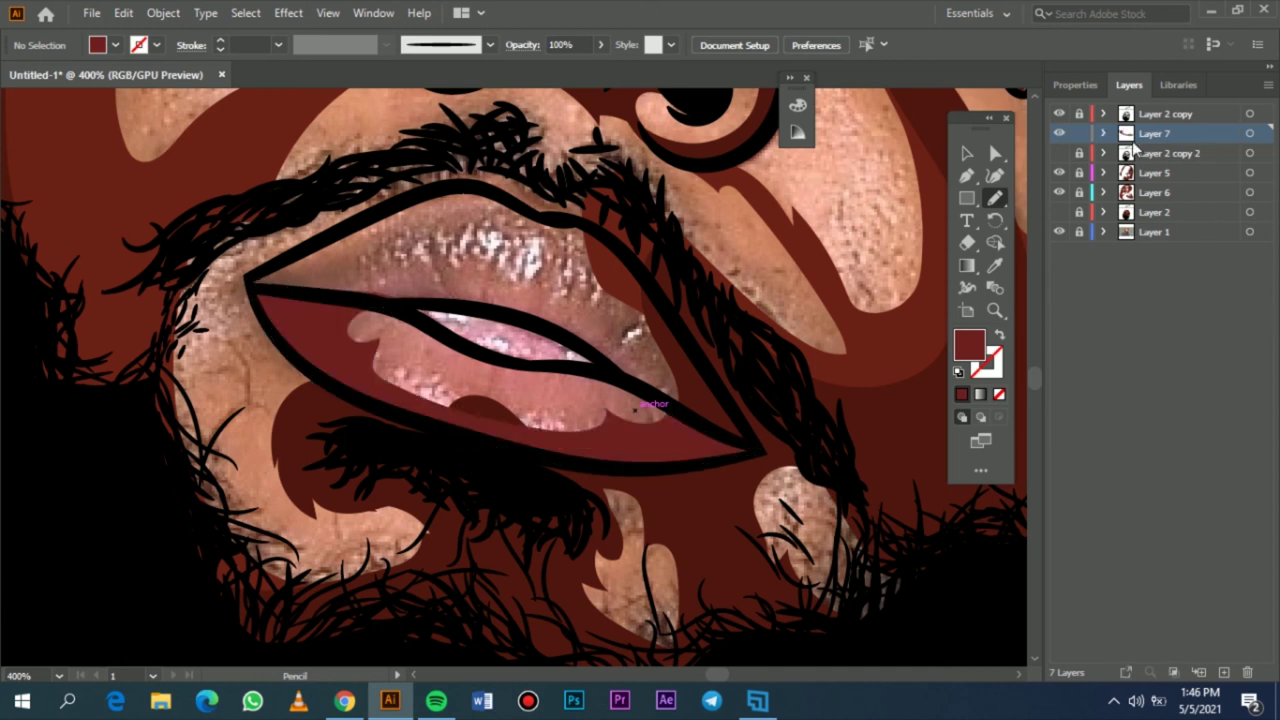
- Show both hidden layers and recolor the lower-lip shadow with a lower brightness and slightly higher saturation
{"action": "left_click", "coordinate": [1059, 153]}
{"action": "left_click", "coordinate": [1059, 212]}
{"action": "key", "text": "v"}
{"action": "left_click", "coordinate": [650, 460]}
{"action": "left_click", "coordinate": [123, 12]}
{"action": "mouse_move", "coordinate": [260, 340]}
{"action": "left_click", "coordinate": [510, 340]}
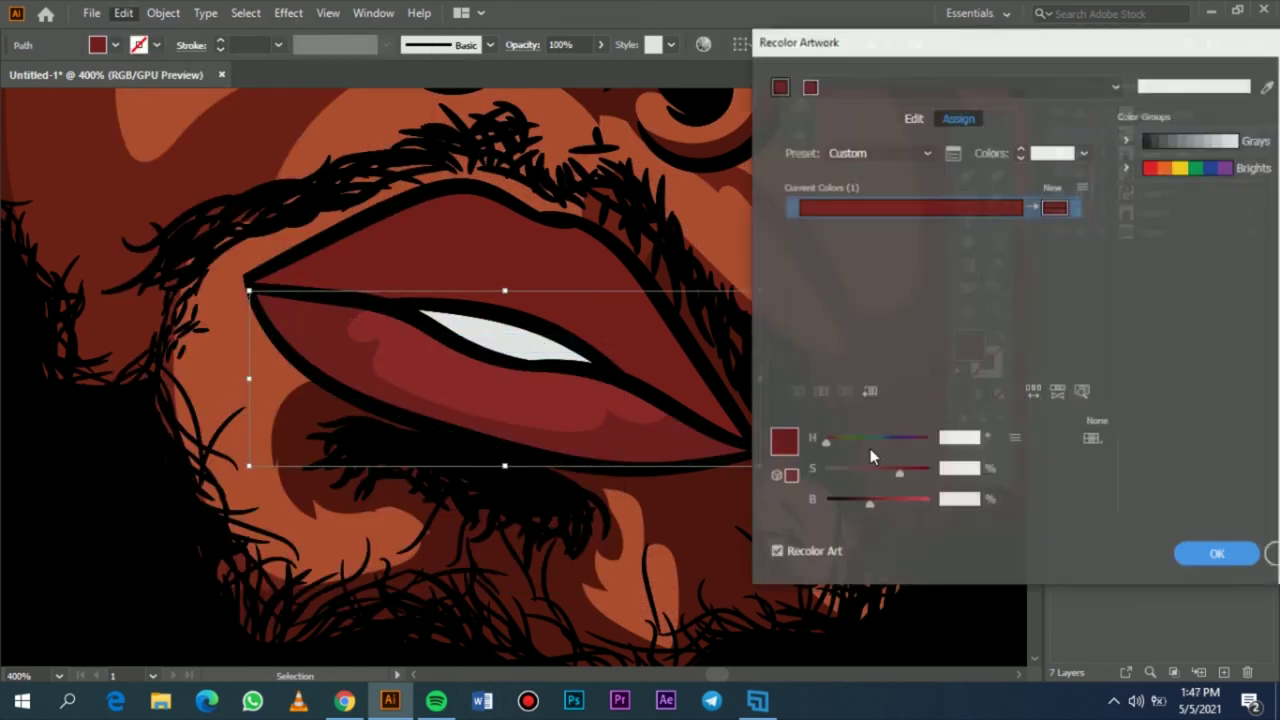
{"action": "left_click_drag", "start_coordinate": [871, 508], "coordinate": [861, 509]}
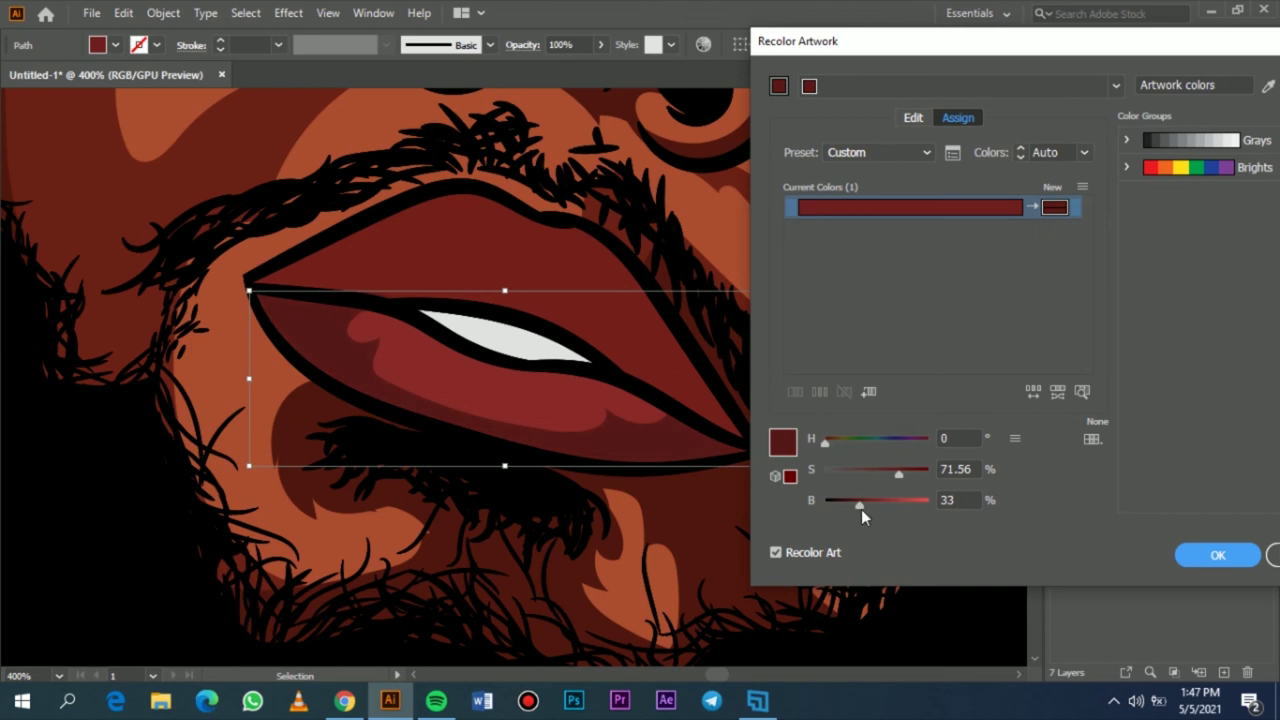
{"action": "left_click_drag", "start_coordinate": [899, 471], "coordinate": [905, 472]}
{"action": "left_click_drag", "start_coordinate": [860, 510], "coordinate": [858, 511]}
{"action": "left_click", "coordinate": [1217, 555]}
- Check the portrait without the photo, sample the upper lip's red and darken it as the Pencil fill
{"action": "key", "text": "ctrl+0"}
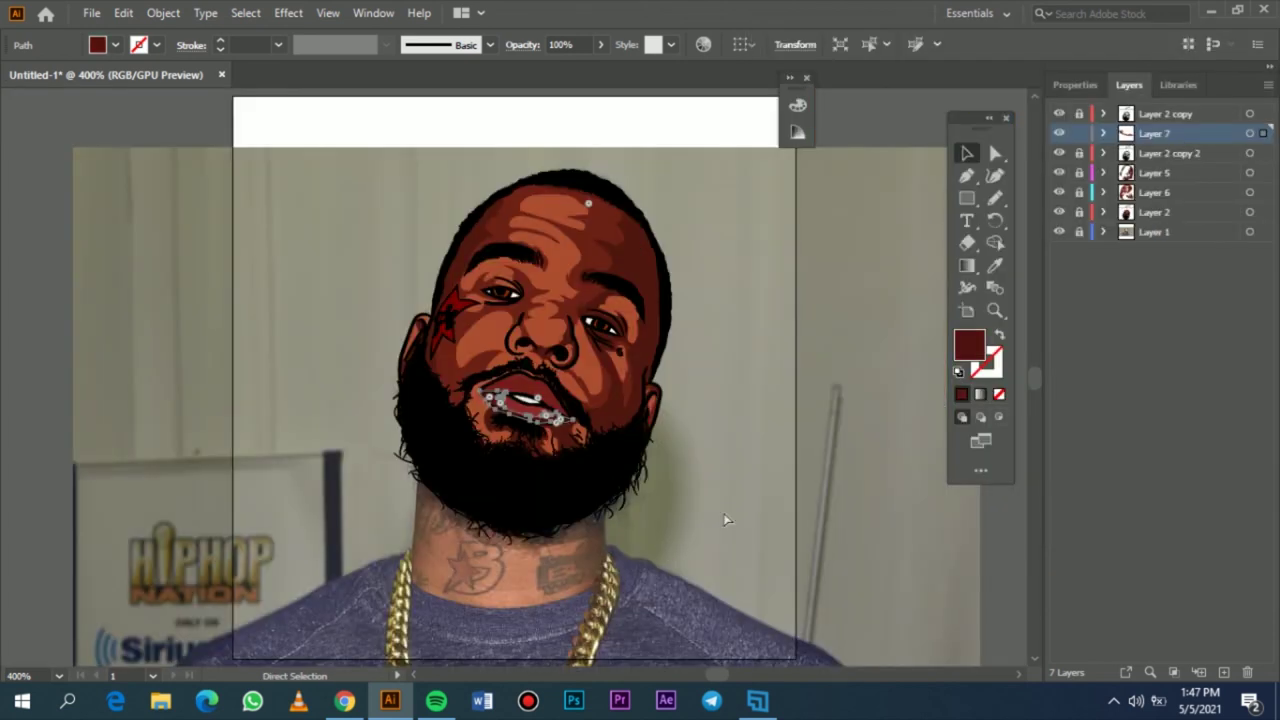
{"action": "left_click", "coordinate": [769, 362]}
{"action": "left_click", "coordinate": [1059, 232]}
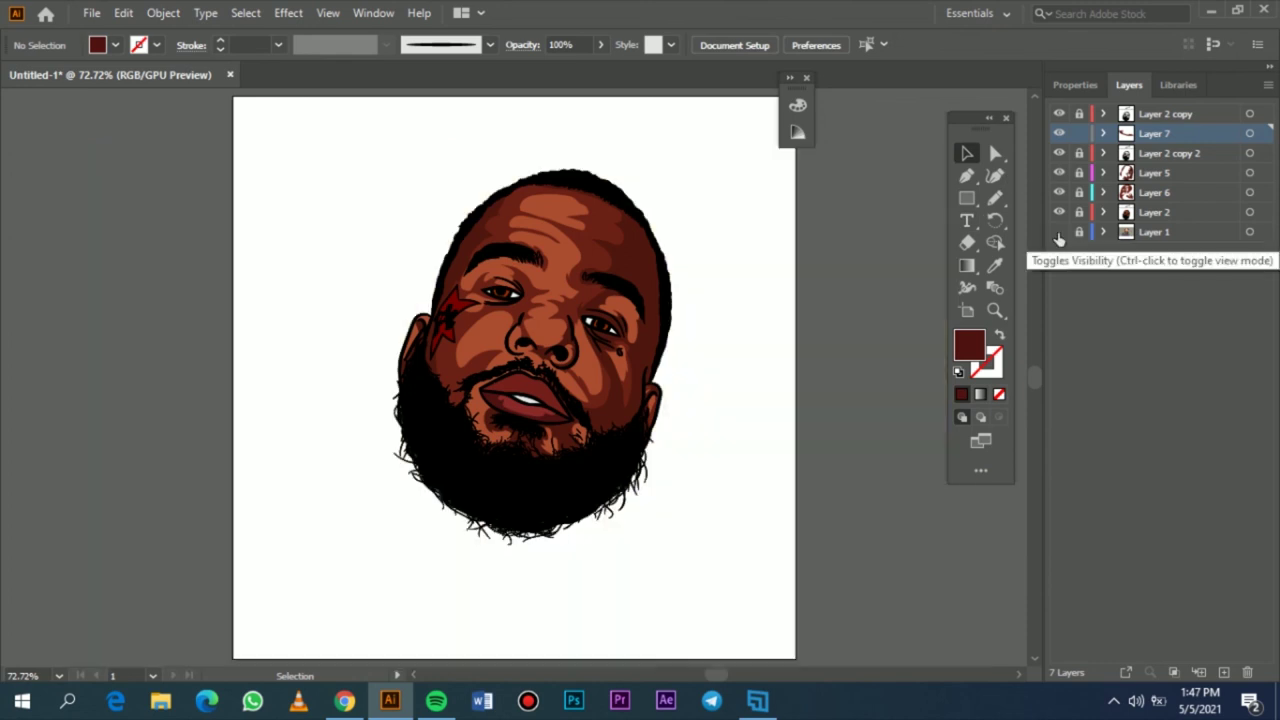
{"action": "scroll", "coordinate": [523, 385], "scroll_direction": "up", "scroll_amount": 5}
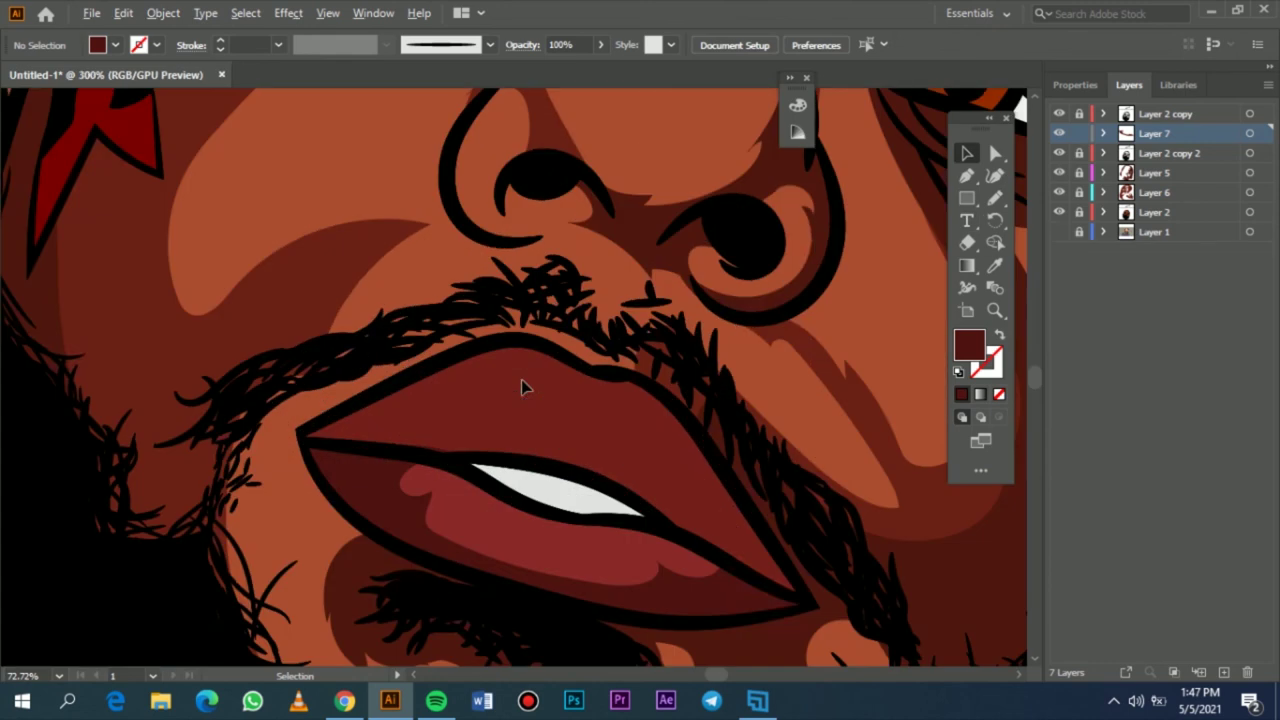
{"action": "key", "text": "i"}
{"action": "left_click", "coordinate": [603, 405]}
{"action": "double_click", "coordinate": [969, 346]}
{"action": "left_click", "coordinate": [907, 251]}
{"action": "left_click", "coordinate": [1167, 106]}
{"action": "key", "text": "n"}
- Trace the upper lip's shadow on Layer 7 with Layer 2 and Layer 2 copy 2 hidden, and show both layers again
{"action": "left_click", "coordinate": [1059, 212]}
{"action": "left_click", "coordinate": [1059, 153]}
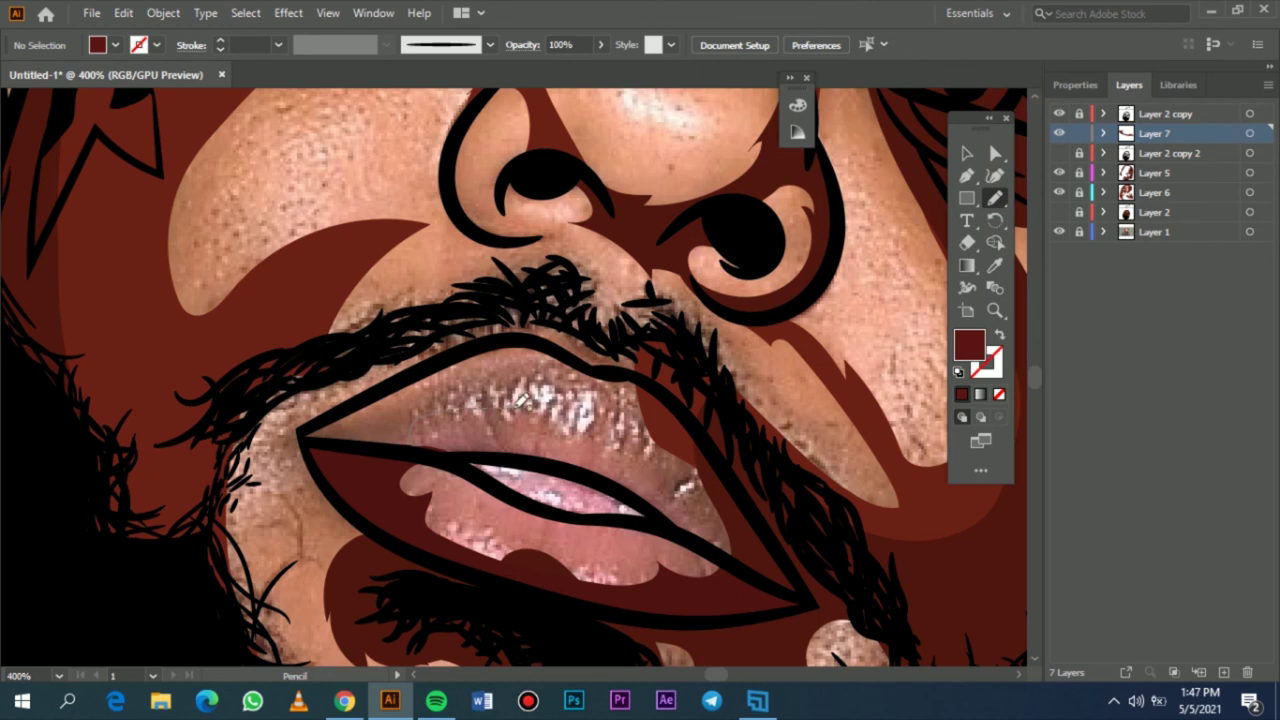
{"action": "mouse_move", "coordinate": [698, 538]}
{"action": "left_mouse_down"}
{"action": "mouse_move", "coordinate": [772, 581]}
{"action": "mouse_move", "coordinate": [772, 518]}
{"action": "mouse_move", "coordinate": [745, 472]}
{"action": "mouse_move", "coordinate": [684, 402]}
{"action": "mouse_move", "coordinate": [622, 376]}
{"action": "left_mouse_up"}
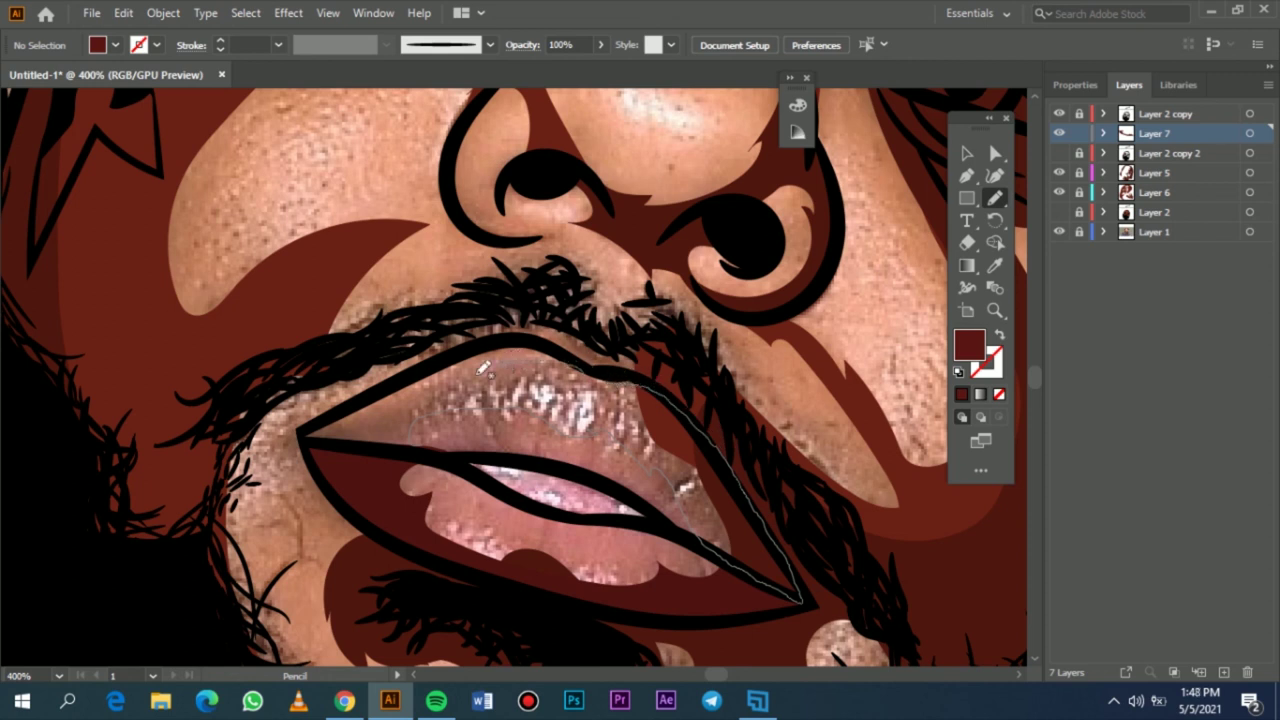
{"action": "mouse_move", "coordinate": [358, 403]}
{"action": "left_mouse_down"}
{"action": "mouse_move", "coordinate": [449, 451]}
{"action": "mouse_move", "coordinate": [513, 458]}
{"action": "left_mouse_up"}
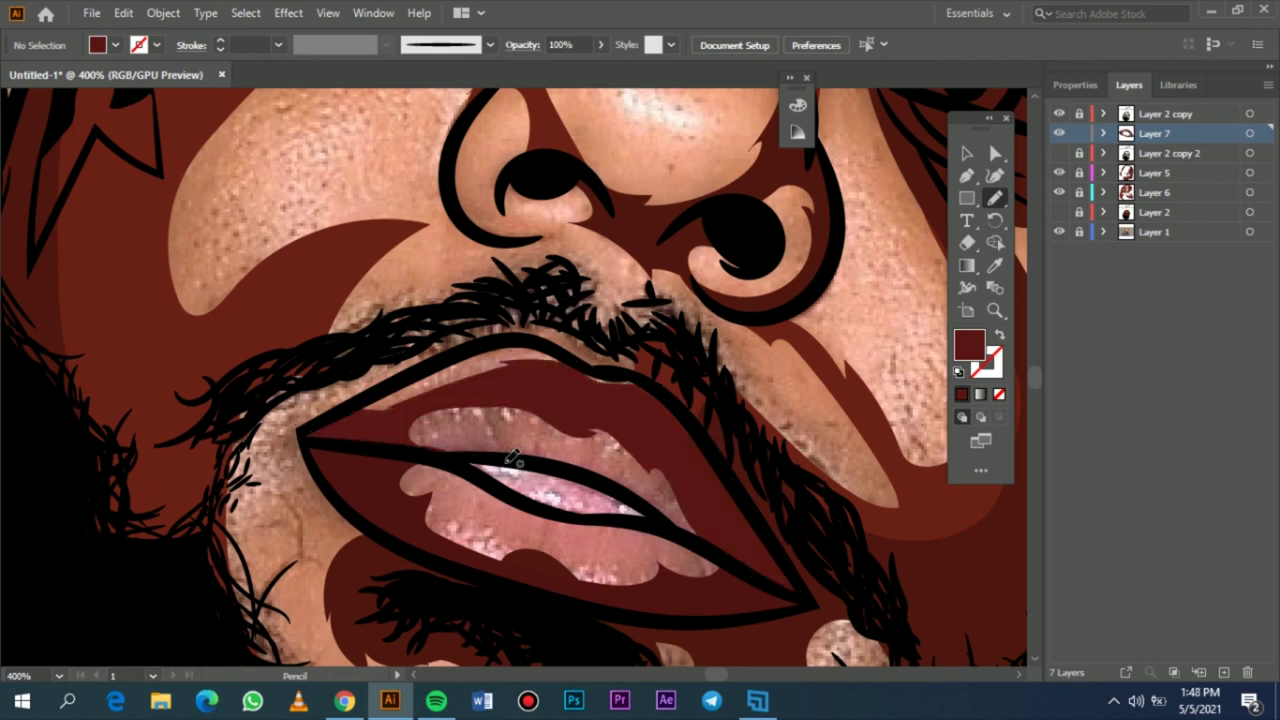
{"action": "key", "text": "ctrl+0"}
{"action": "left_click", "coordinate": [1059, 153]}
{"action": "left_click", "coordinate": [1059, 212]}
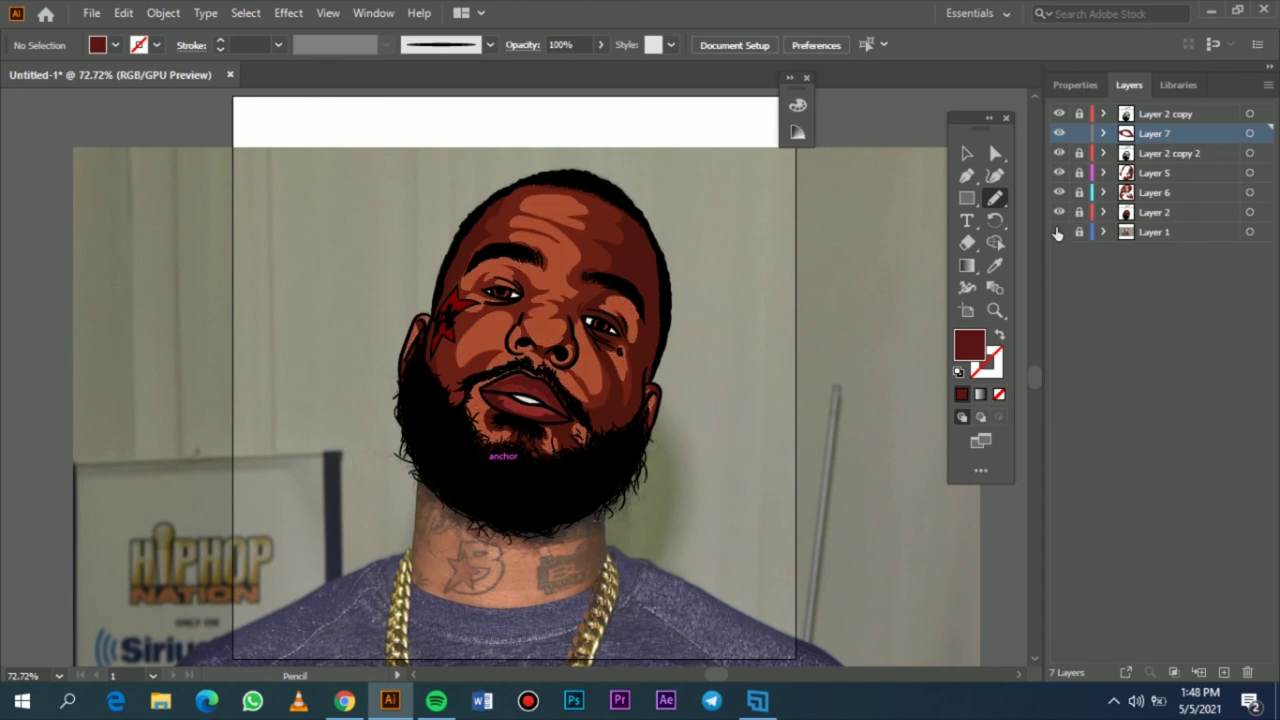
- Hide the photo and recolor the lip shadows darker, with 21% brightness on the upper lip and 26% on the lower lip
{"action": "left_click", "coordinate": [1059, 231]}
{"action": "scroll", "coordinate": [535, 385], "scroll_direction": "up", "scroll_amount": 4}
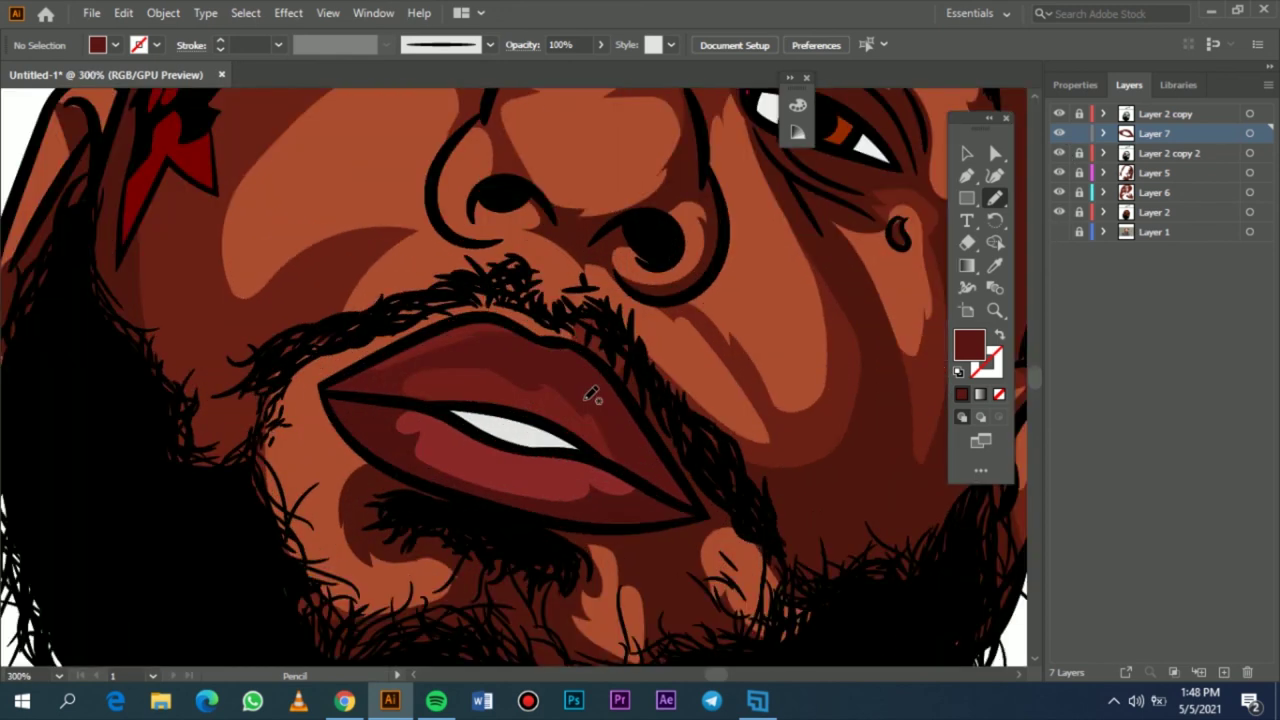
{"action": "key", "text": "v"}
{"action": "left_click", "coordinate": [597, 405]}
{"action": "left_click", "coordinate": [123, 12]}
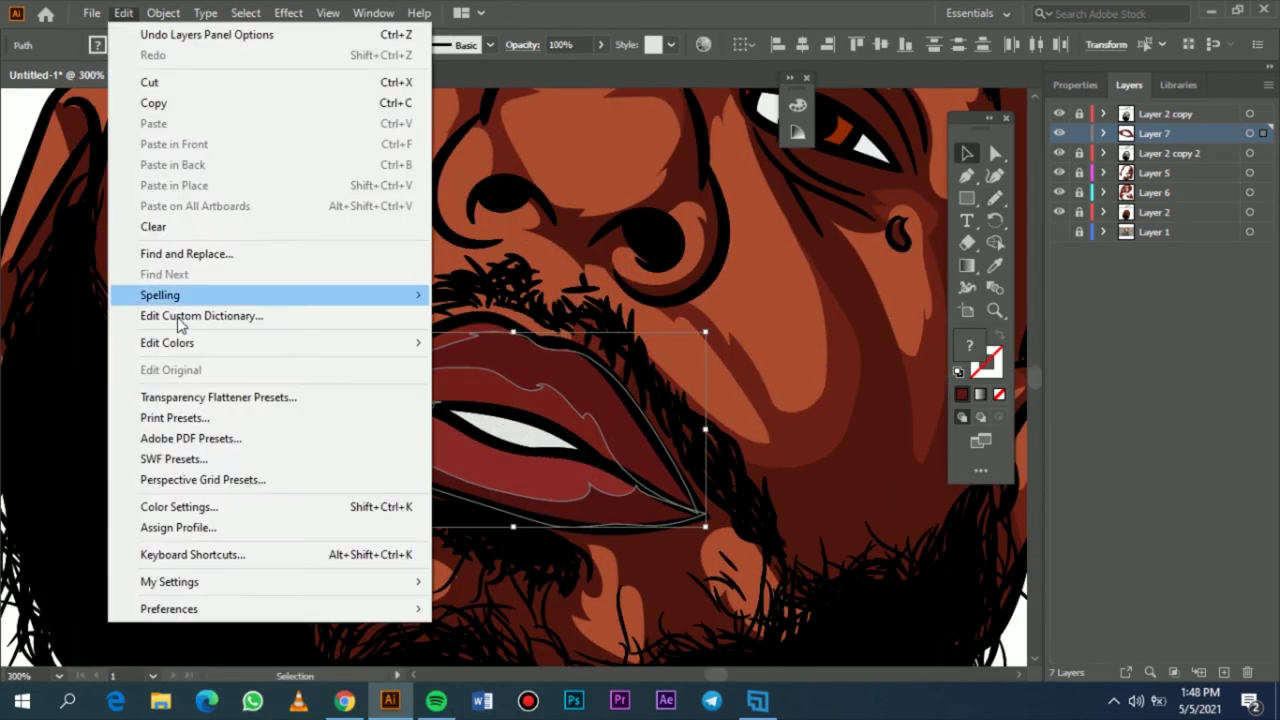
{"action": "left_click", "coordinate": [510, 340]}
{"action": "left_click", "coordinate": [935, 232]}
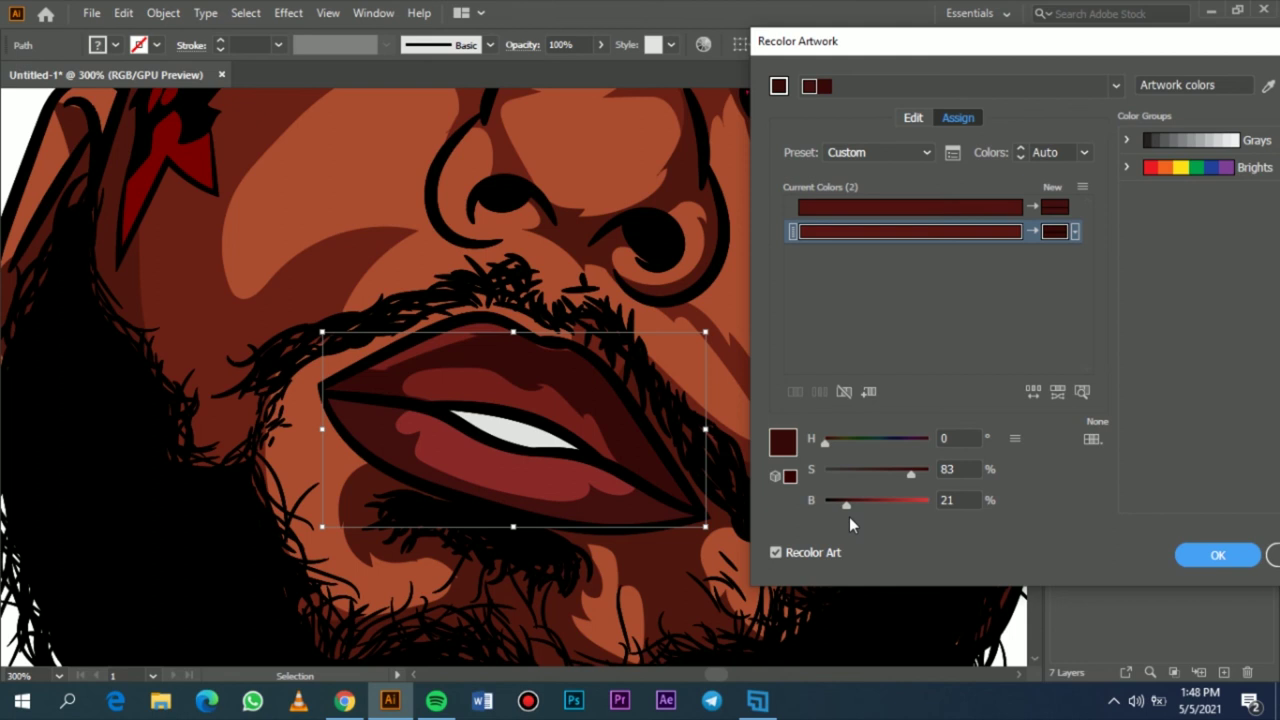
{"action": "left_click", "coordinate": [904, 208]}
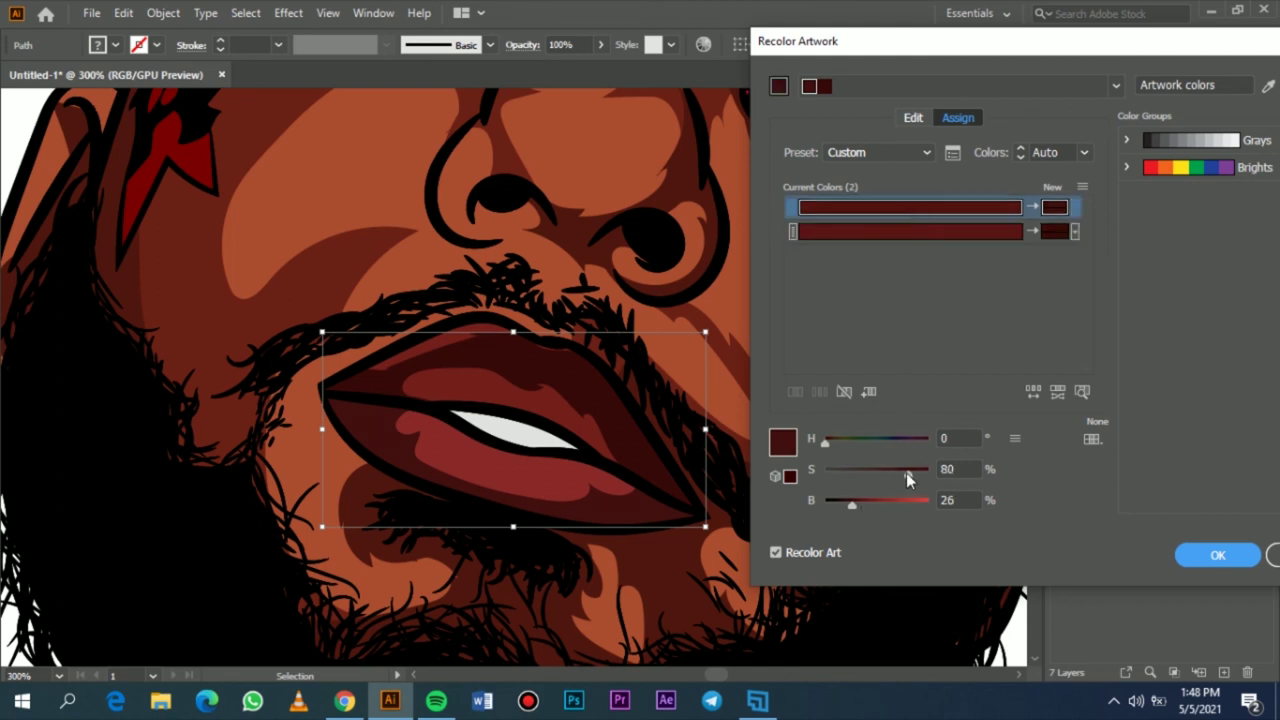
{"action": "left_click", "coordinate": [1218, 555]}
{"action": "key", "text": "ctrl+shift+a"}
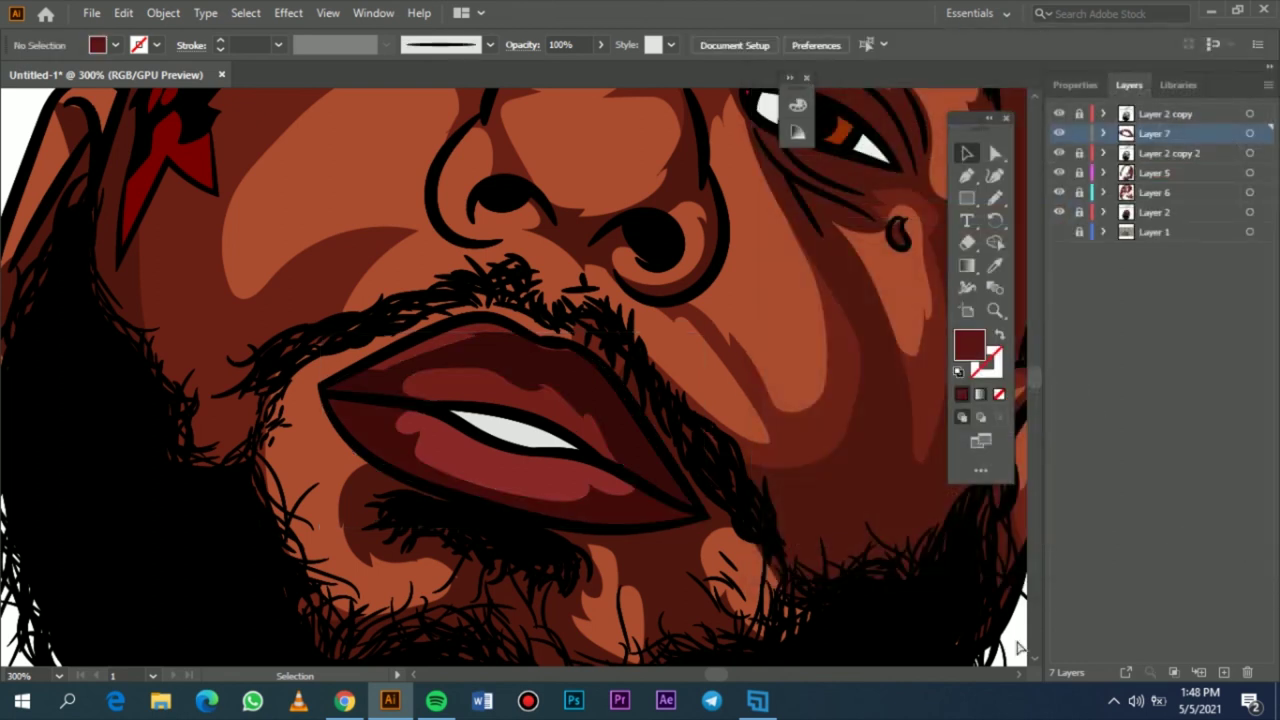
- Draw a gray freehand shadow along the upper edge of the teeth on Layer 5
{"action": "key", "text": "ctrl+0"}
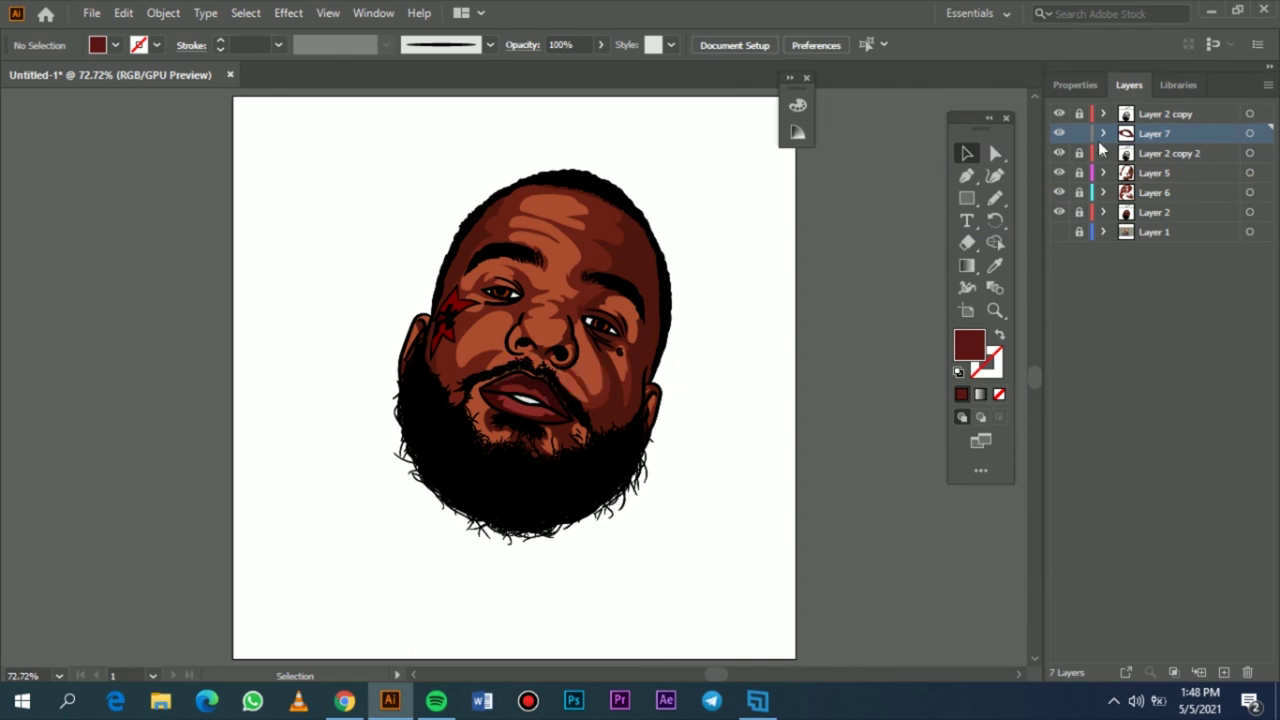
{"action": "left_click", "coordinate": [1150, 179]}
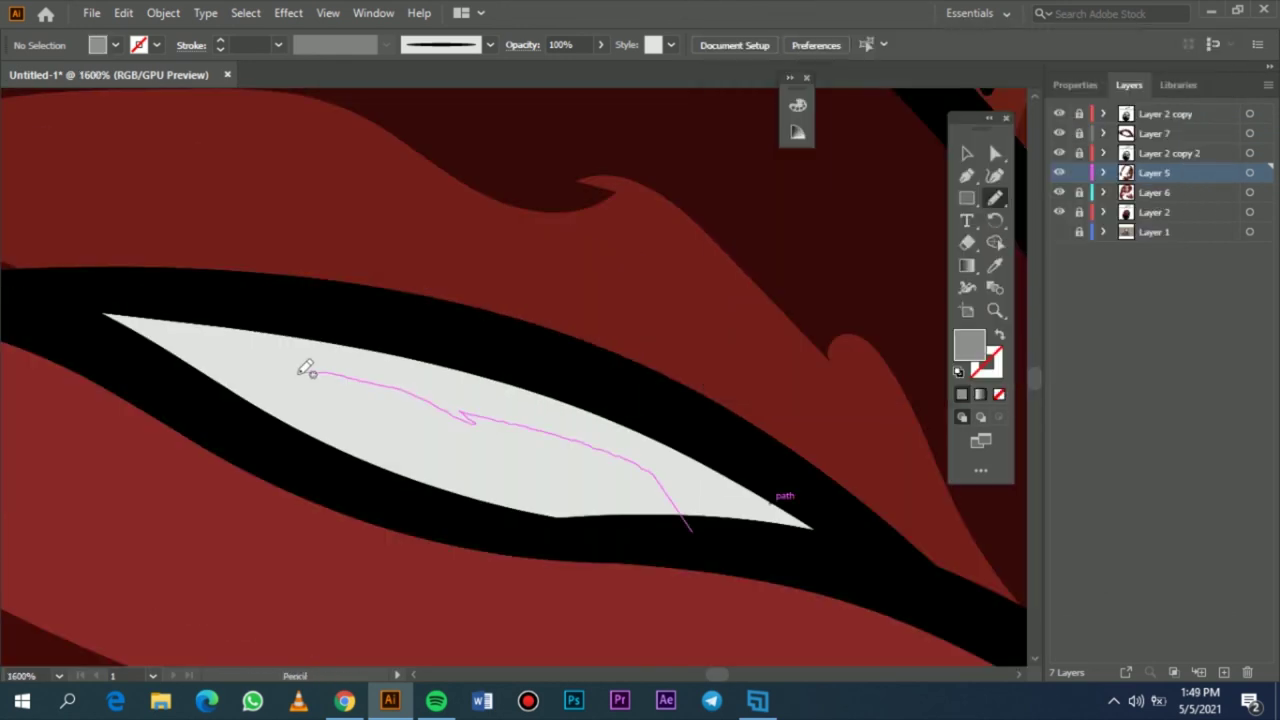
{"action": "mouse_move", "coordinate": [306, 366]}
{"action": "left_mouse_down"}
{"action": "mouse_move", "coordinate": [264, 418]}
{"action": "mouse_move", "coordinate": [138, 378]}
{"action": "mouse_move", "coordinate": [223, 315]}
{"action": "mouse_move", "coordinate": [530, 374]}
{"action": "mouse_move", "coordinate": [683, 428]}
{"action": "mouse_move", "coordinate": [860, 538]}
{"action": "mouse_move", "coordinate": [695, 537]}
{"action": "left_mouse_up"}
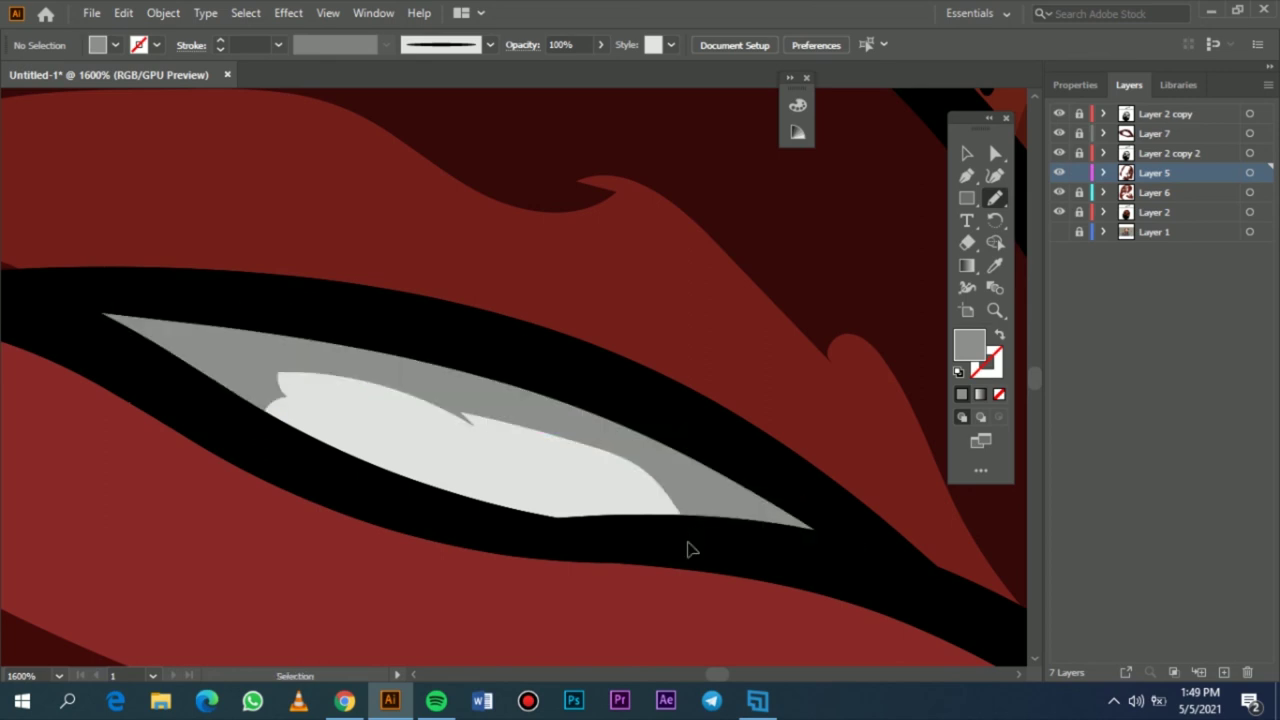
{"action": "key", "text": "ctrl+0"}
- Unlock Layer 7 and draw gray freehand shadows on it over the outer parts of the right-hand eye's whites
{"action": "left_click", "coordinate": [966, 153]}
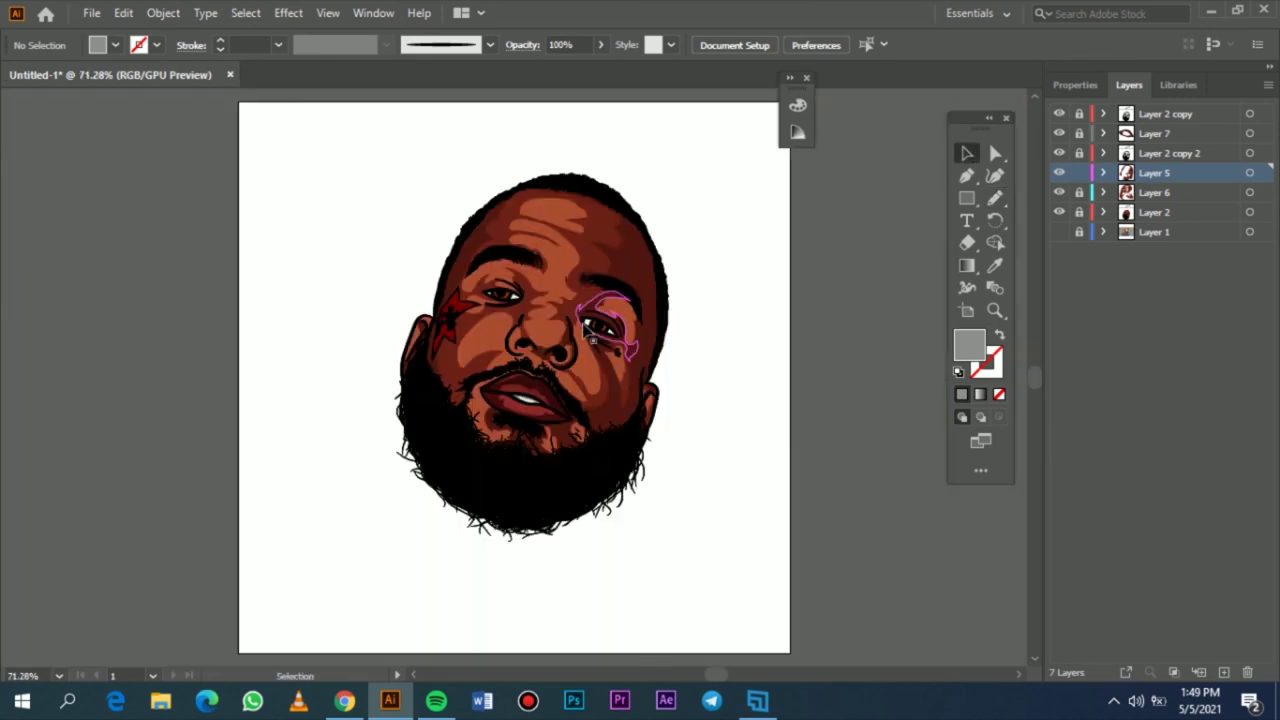
{"action": "scroll", "coordinate": [600, 330], "scroll_direction": "up", "scroll_amount": 6}
{"action": "scroll", "coordinate": [527, 283], "scroll_direction": "up", "scroll_amount": 1}
{"action": "left_click", "coordinate": [1188, 135]}
{"action": "left_click", "coordinate": [1079, 133]}
{"action": "key", "text": "n"}
{"action": "mouse_move", "coordinate": [512, 363]}
{"action": "left_mouse_down"}
{"action": "mouse_move", "coordinate": [502, 255]}
{"action": "mouse_move", "coordinate": [578, 201]}
{"action": "mouse_move", "coordinate": [459, 177]}
{"action": "mouse_move", "coordinate": [393, 275]}
{"action": "mouse_move", "coordinate": [510, 365]}
{"action": "left_mouse_up"}
{"action": "scroll", "coordinate": [495, 372], "scroll_direction": "right", "scroll_amount": 3}
{"action": "scroll", "coordinate": [495, 372], "scroll_direction": "right", "scroll_amount": 2}
{"action": "mouse_move", "coordinate": [676, 392]}
{"action": "left_mouse_down"}
{"action": "mouse_move", "coordinate": [724, 453]}
{"action": "mouse_move", "coordinate": [708, 473]}
{"action": "mouse_move", "coordinate": [627, 492]}
{"action": "mouse_move", "coordinate": [736, 545]}
{"action": "mouse_move", "coordinate": [835, 570]}
{"action": "mouse_move", "coordinate": [764, 444]}
{"action": "mouse_move", "coordinate": [680, 393]}
{"action": "left_mouse_up"}
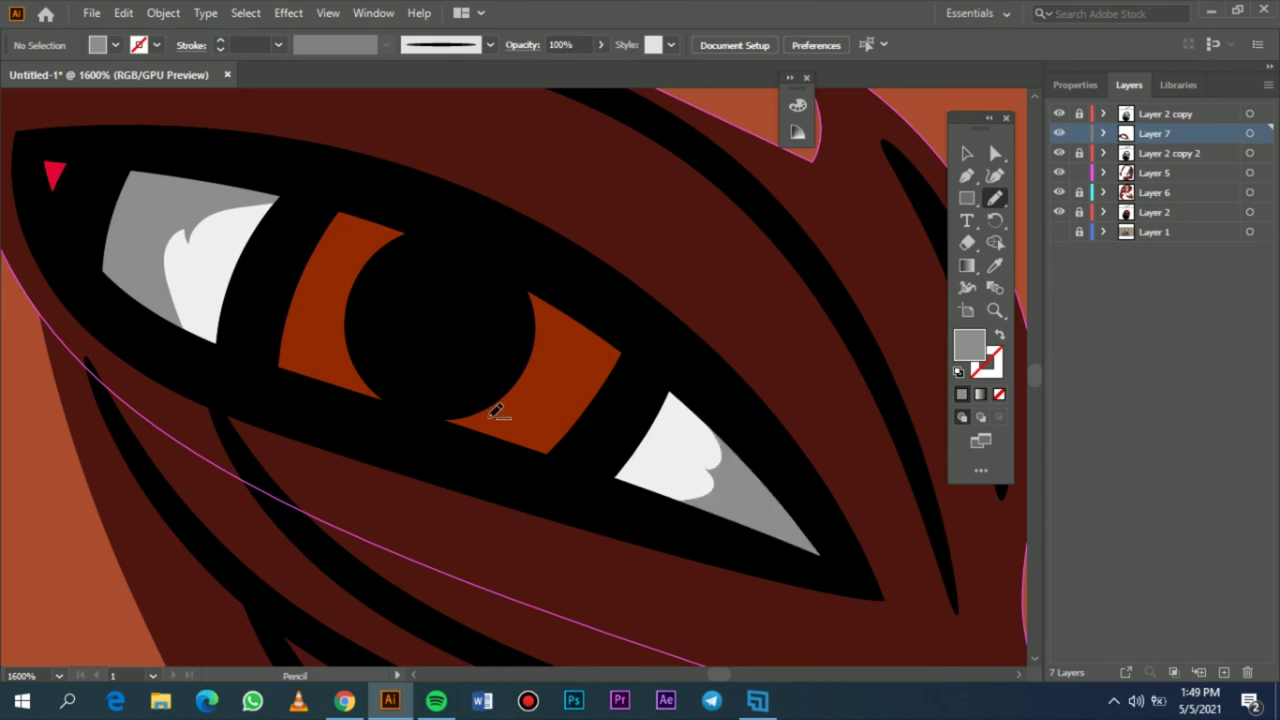
- Draw matching gray shadows on Layer 7 over both white areas of the left-hand eye
{"action": "scroll", "coordinate": [500, 411], "scroll_direction": "down", "scroll_amount": 5}
{"action": "scroll", "coordinate": [302, 308], "scroll_direction": "up", "scroll_amount": 5}
{"action": "left_click_drag", "start_coordinate": [349, 186], "coordinate": [354, 163]}
{"action": "scroll", "coordinate": [198, 230], "scroll_direction": "left", "scroll_amount": 5}
{"action": "mouse_move", "coordinate": [198, 230]}
{"action": "left_mouse_down"}
{"action": "mouse_move", "coordinate": [159, 175]}
{"action": "mouse_move", "coordinate": [180, 160]}
{"action": "mouse_move", "coordinate": [220, 234]}
{"action": "left_mouse_up"}
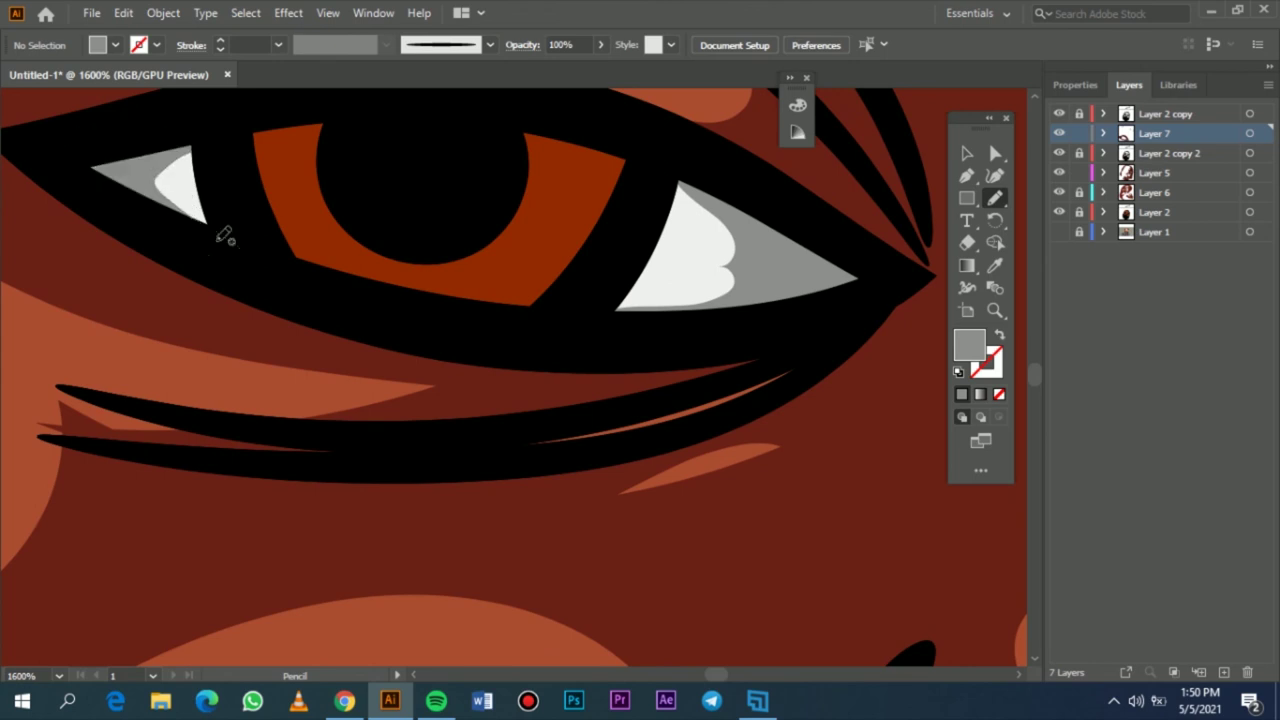
- Sample the orange of the left-hand eye's iris and darken it to a deep brown as the Pencil fill
{"action": "left_click", "coordinate": [996, 264]}
{"action": "left_click", "coordinate": [600, 225]}
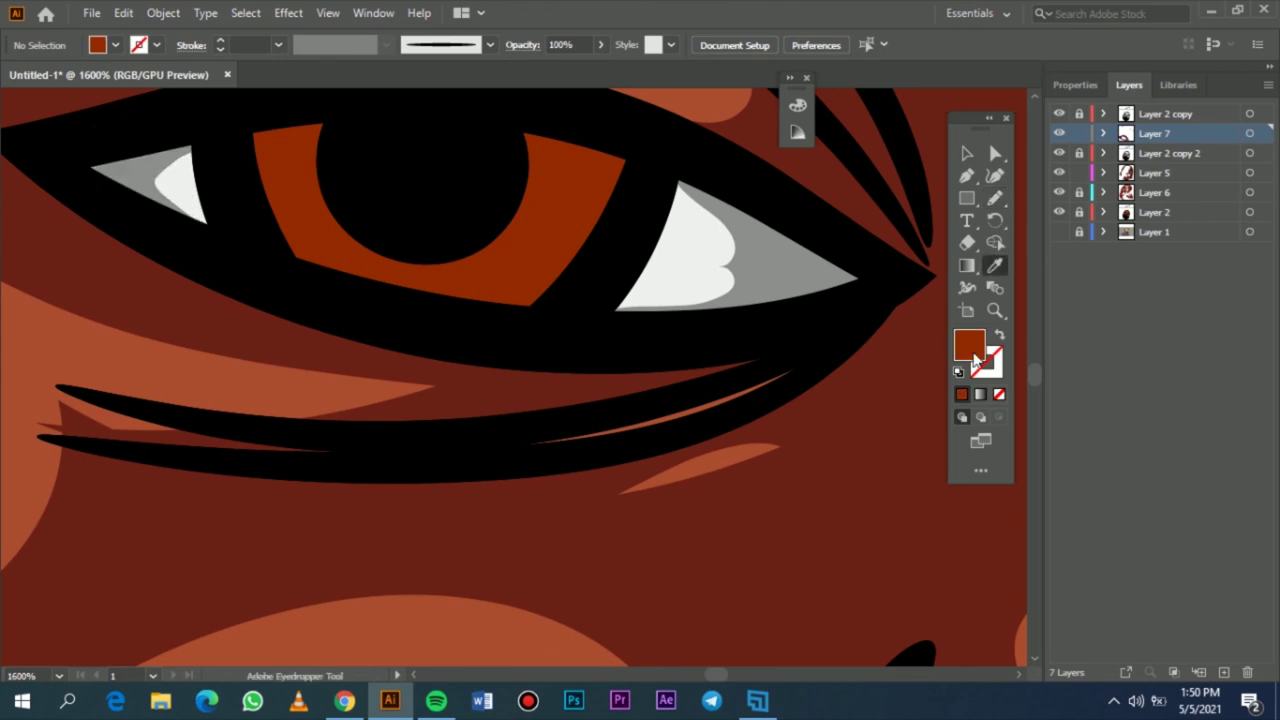
{"action": "double_click", "coordinate": [969, 345]}
{"action": "left_click_drag", "start_coordinate": [952, 208], "coordinate": [956, 259]}
{"action": "left_click", "coordinate": [1167, 106]}
{"action": "key", "text": "n"}
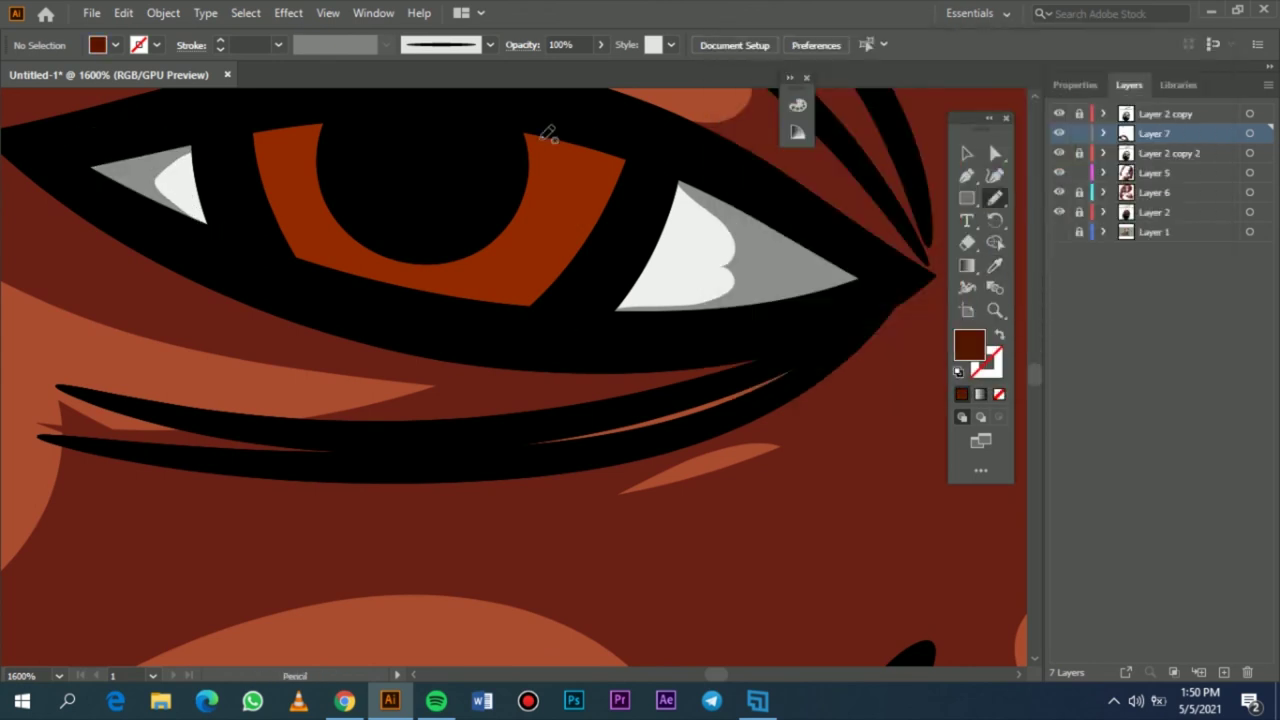
- Draw dark brown freehand shadows on Layer 7 over the irises of the left-hand and right-hand eyes
{"action": "mouse_move", "coordinate": [440, 282]}
{"action": "left_mouse_down"}
{"action": "mouse_move", "coordinate": [572, 300]}
{"action": "mouse_move", "coordinate": [627, 136]}
{"action": "mouse_move", "coordinate": [522, 155]}
{"action": "left_mouse_up"}
{"action": "mouse_move", "coordinate": [437, 282]}
{"action": "left_mouse_down"}
{"action": "mouse_move", "coordinate": [291, 185]}
{"action": "mouse_move", "coordinate": [277, 220]}
{"action": "mouse_move", "coordinate": [455, 291]}
{"action": "left_mouse_up"}
{"action": "key", "text": "ctrl+0"}
{"action": "scroll", "coordinate": [610, 305], "scroll_direction": "up", "scroll_amount": 7}
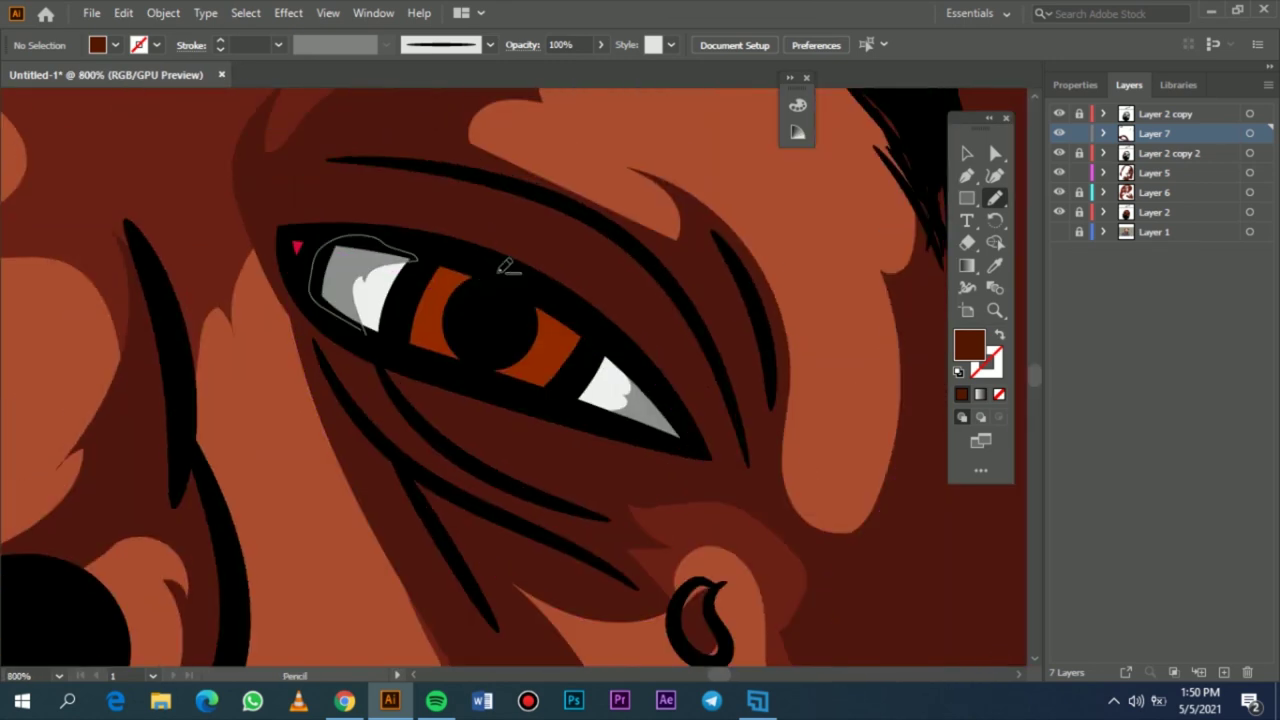
{"action": "scroll", "coordinate": [507, 266], "scroll_direction": "up", "scroll_amount": 2}
{"action": "mouse_move", "coordinate": [555, 317]}
{"action": "left_mouse_down"}
{"action": "mouse_move", "coordinate": [580, 380]}
{"action": "mouse_move", "coordinate": [545, 316]}
{"action": "mouse_move", "coordinate": [386, 274]}
{"action": "mouse_move", "coordinate": [471, 286]}
{"action": "left_mouse_up"}
{"action": "key", "text": "ctrl+0"}
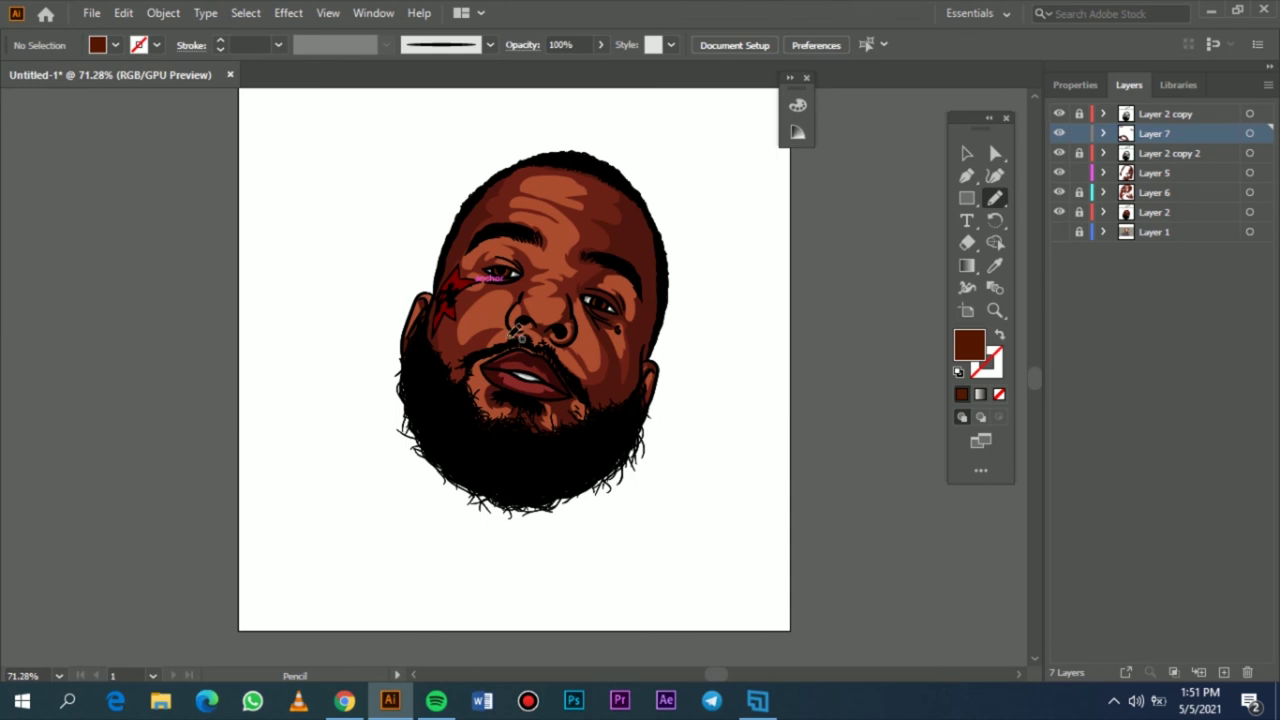
{"action": "scroll", "coordinate": [525, 392], "scroll_direction": "up", "scroll_amount": 8}
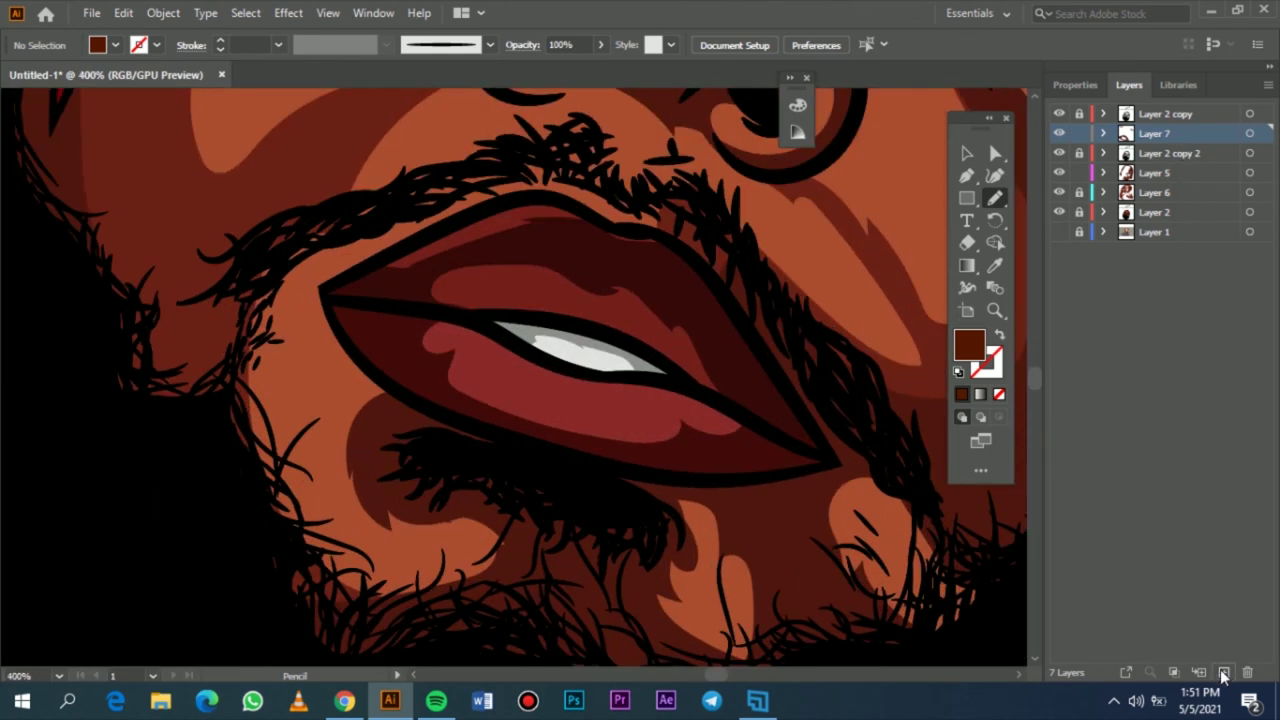
- Add a new layer directly below Layer 7 and sample the lower lip's dark red as the Pencil fill
{"action": "left_click", "coordinate": [1224, 673]}
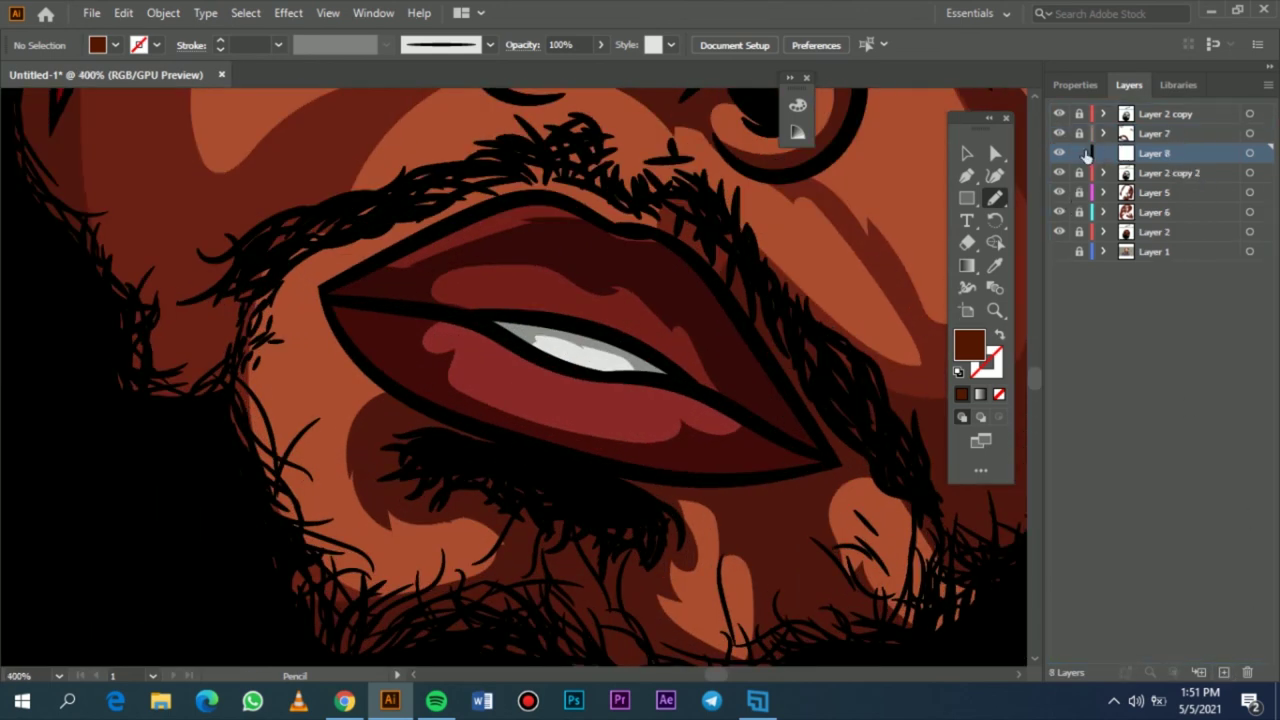
{"action": "key", "text": "i"}
{"action": "left_click", "coordinate": [765, 417]}
{"action": "double_click", "coordinate": [963, 351]}
{"action": "left_click", "coordinate": [1135, 132]}
{"action": "key", "text": "n"}
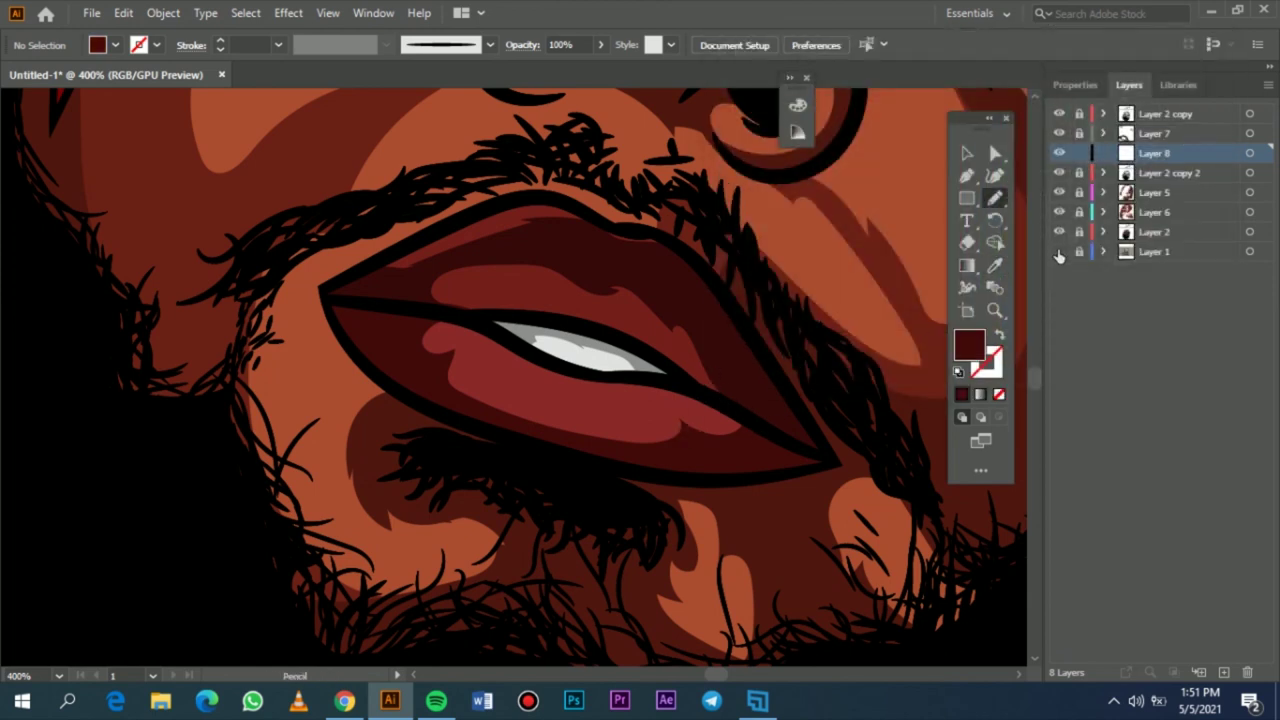
- Reveal the reference photo by hiding Layer 2 and Layer 2 copy 2, and draw a freehand shape on Layer 8 around the lower lip's highlight
{"action": "left_click", "coordinate": [1059, 251]}
{"action": "left_click", "coordinate": [1059, 172]}
{"action": "left_click", "coordinate": [1059, 231]}
{"action": "mouse_move", "coordinate": [724, 403]}
{"action": "left_mouse_down"}
{"action": "mouse_move", "coordinate": [558, 407]}
{"action": "mouse_move", "coordinate": [478, 392]}
{"action": "left_mouse_up"}
{"action": "key", "text": "ctrl+z"}
{"action": "mouse_move", "coordinate": [691, 398]}
{"action": "left_mouse_down"}
{"action": "mouse_move", "coordinate": [656, 413]}
{"action": "mouse_move", "coordinate": [534, 408]}
{"action": "mouse_move", "coordinate": [472, 337]}
{"action": "mouse_move", "coordinate": [560, 440]}
{"action": "left_mouse_up"}
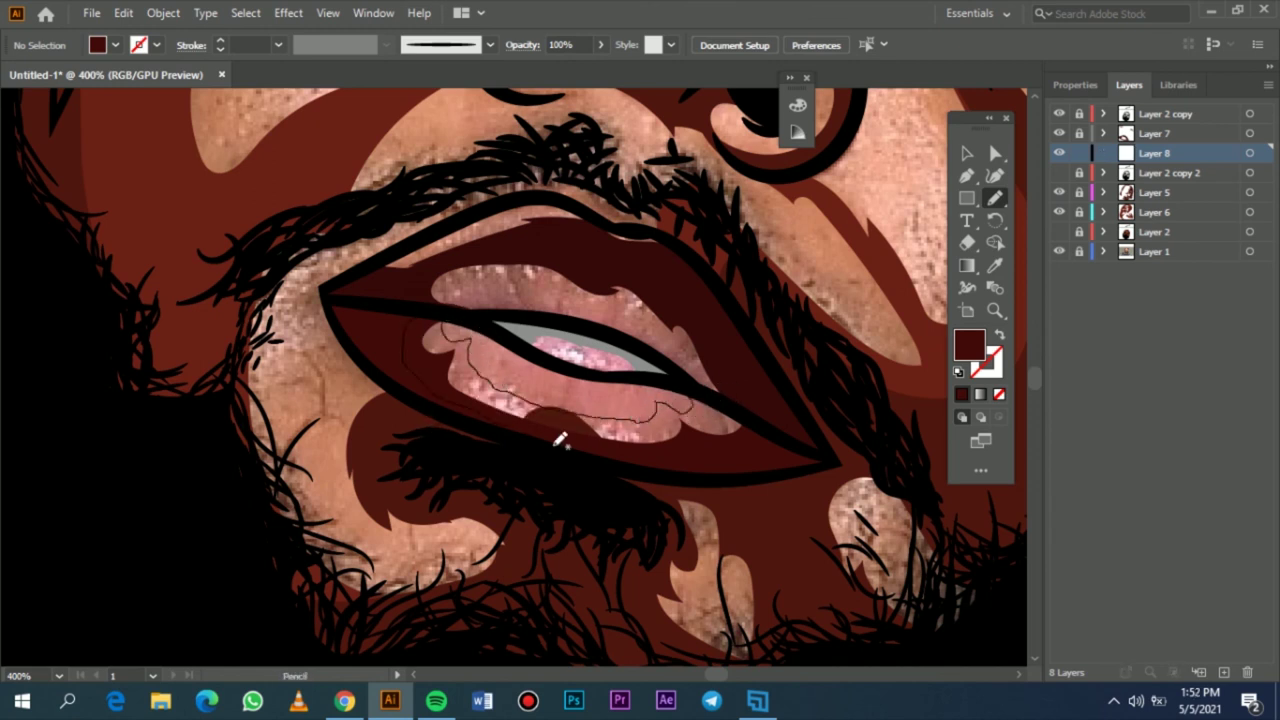
{"action": "left_click_drag", "start_coordinate": [692, 388], "coordinate": [694, 389]}
- Recolor the new lower-lip shape to a brighter, slightly more saturated red, with brightness at 38%
{"action": "left_click", "coordinate": [116, 14]}
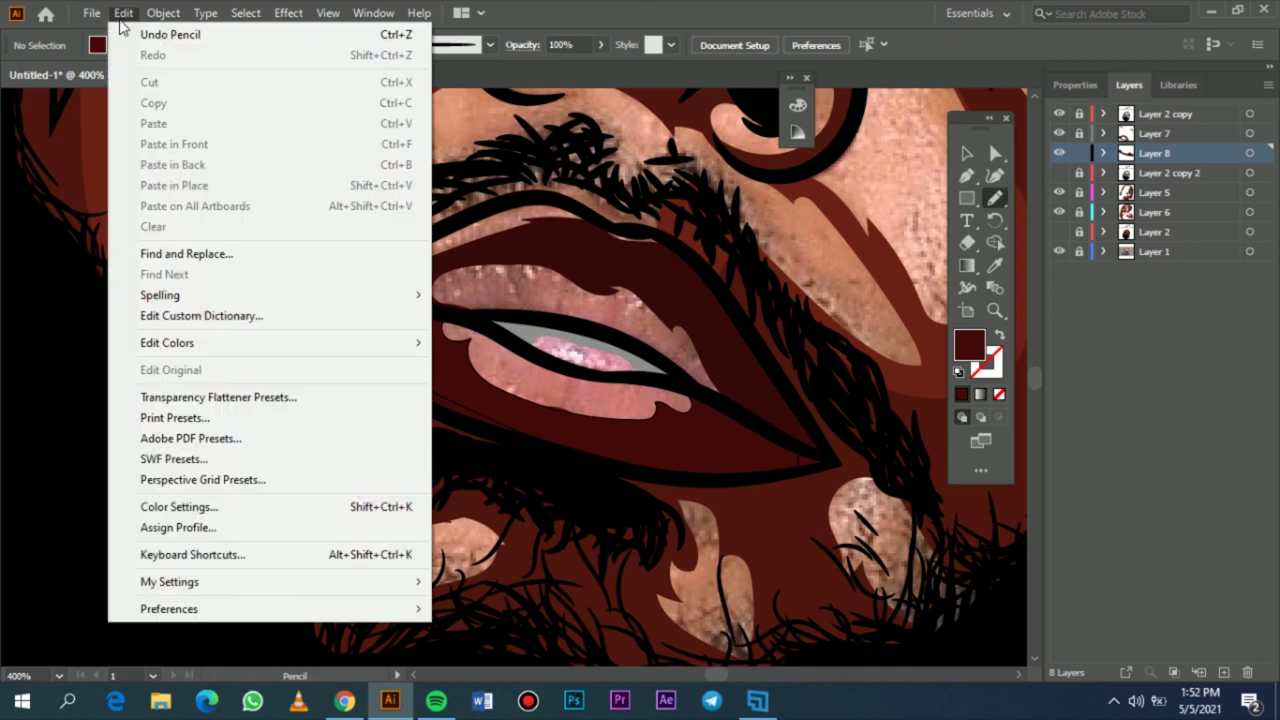
{"action": "left_click", "coordinate": [966, 153]}
{"action": "left_click", "coordinate": [717, 430]}
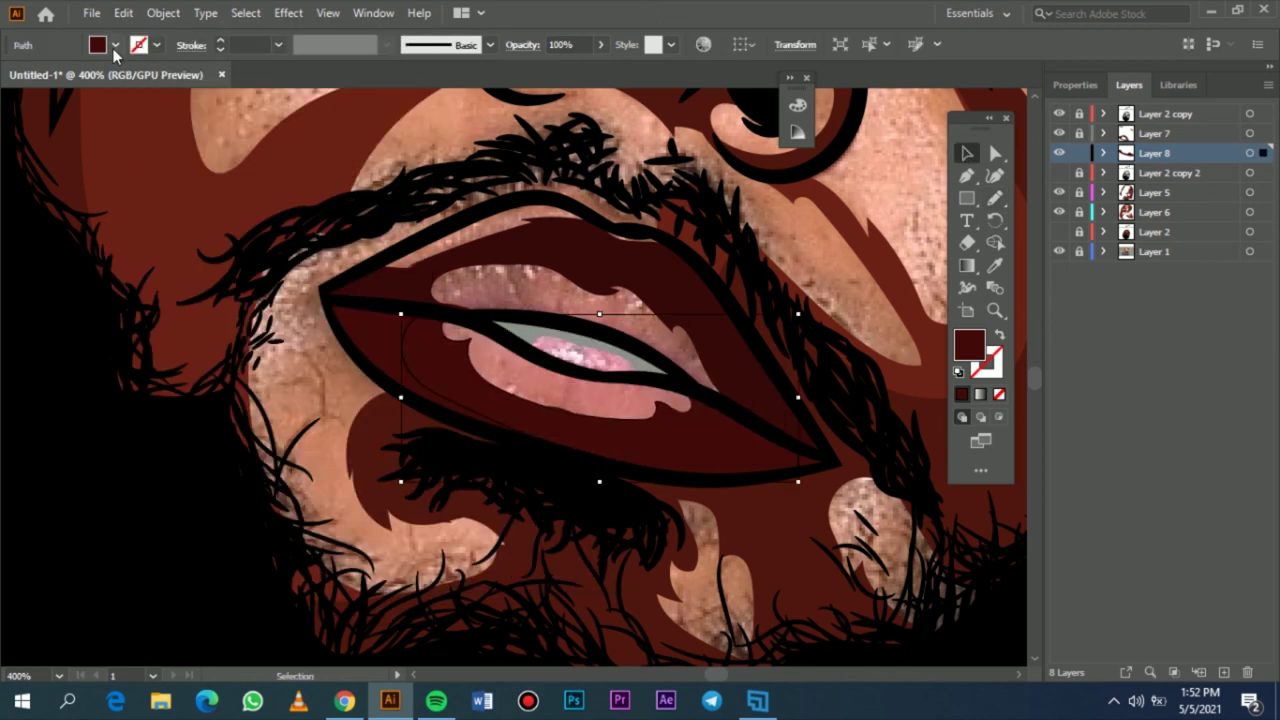
{"action": "left_click", "coordinate": [123, 12]}
{"action": "mouse_move", "coordinate": [294, 349]}
{"action": "left_click", "coordinate": [501, 345]}
{"action": "left_click_drag", "start_coordinate": [851, 504], "coordinate": [865, 506]}
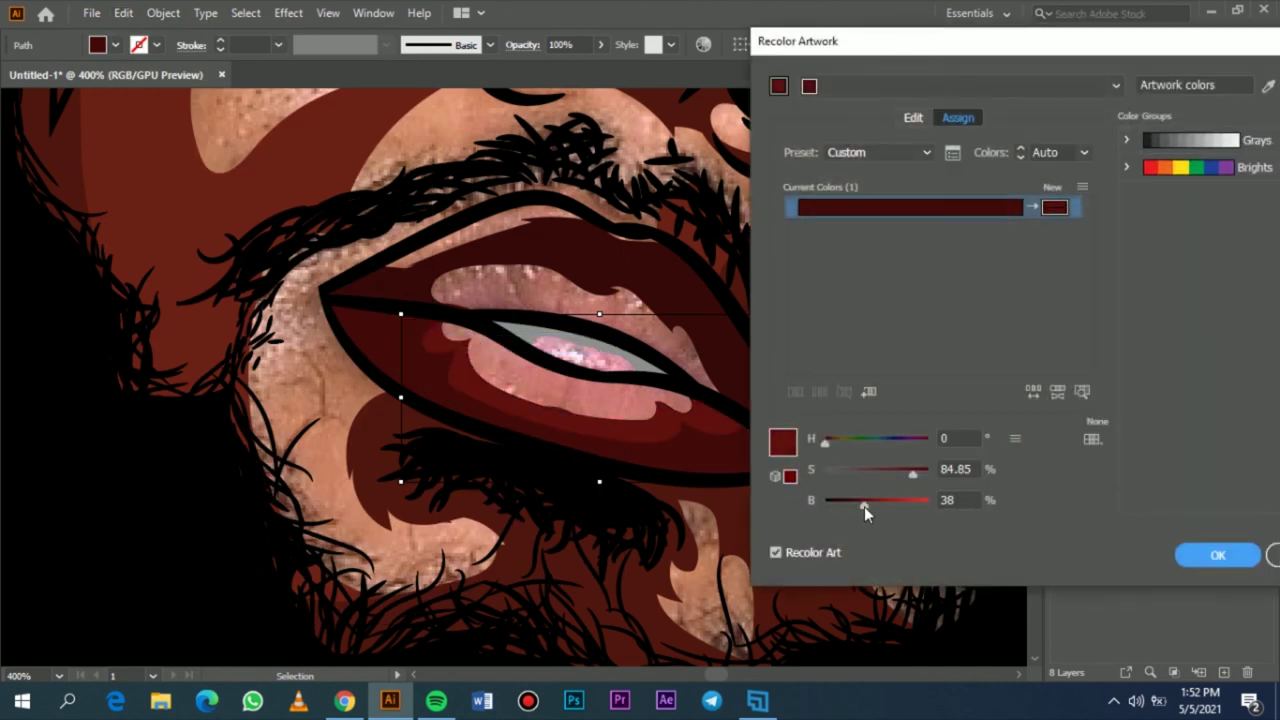
{"action": "left_click_drag", "start_coordinate": [913, 472], "coordinate": [918, 474]}
{"action": "left_click", "coordinate": [1195, 553]}
- Check the recolored lower lip with Layer 2 visible, toggling visibility to compare the lip tones
{"action": "left_click", "coordinate": [626, 398]}
{"action": "left_click", "coordinate": [1059, 250]}
{"action": "left_click", "coordinate": [1061, 247]}
{"action": "left_click", "coordinate": [1062, 246]}
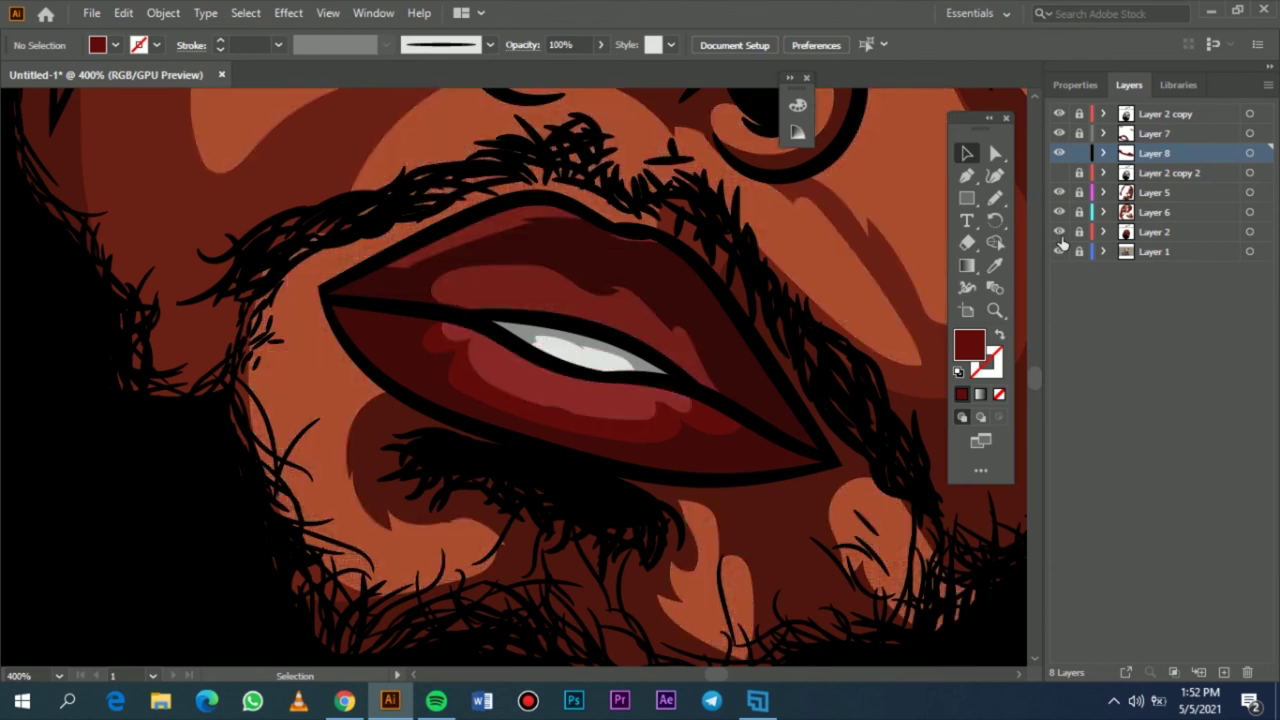
{"action": "left_click", "coordinate": [1061, 247]}
{"action": "left_click", "coordinate": [1061, 247]}
{"action": "scroll", "coordinate": [545, 386], "scroll_direction": "up", "scroll_amount": 4}
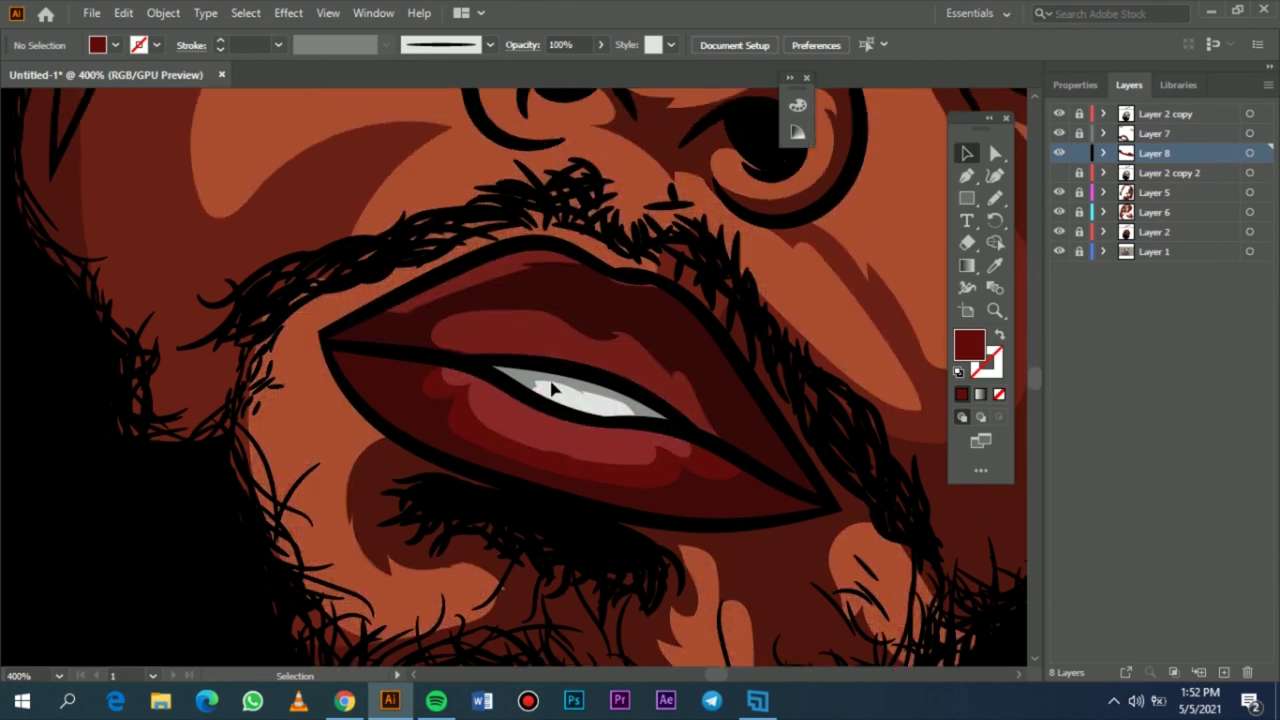
- Sample the upper lip's darkest red and draw a freehand shape with it on Layer 8 around the upper lip's highlight
{"action": "key", "text": "i"}
{"action": "left_click", "coordinate": [677, 453]}
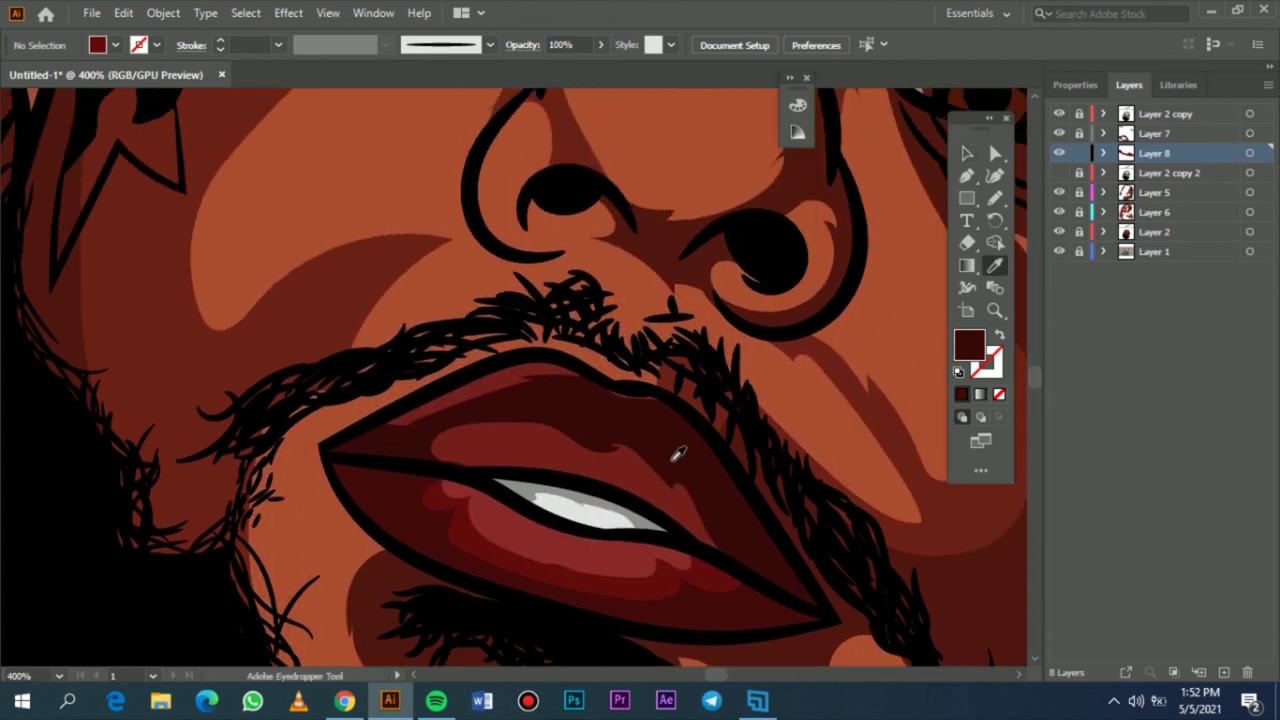
{"action": "key", "text": "n"}
{"action": "left_click", "coordinate": [1059, 231]}
{"action": "mouse_move", "coordinate": [745, 546]}
{"action": "left_mouse_down"}
{"action": "mouse_move", "coordinate": [653, 483]}
{"action": "mouse_move", "coordinate": [493, 428]}
{"action": "mouse_move", "coordinate": [501, 457]}
{"action": "mouse_move", "coordinate": [461, 459]}
{"action": "left_mouse_up"}
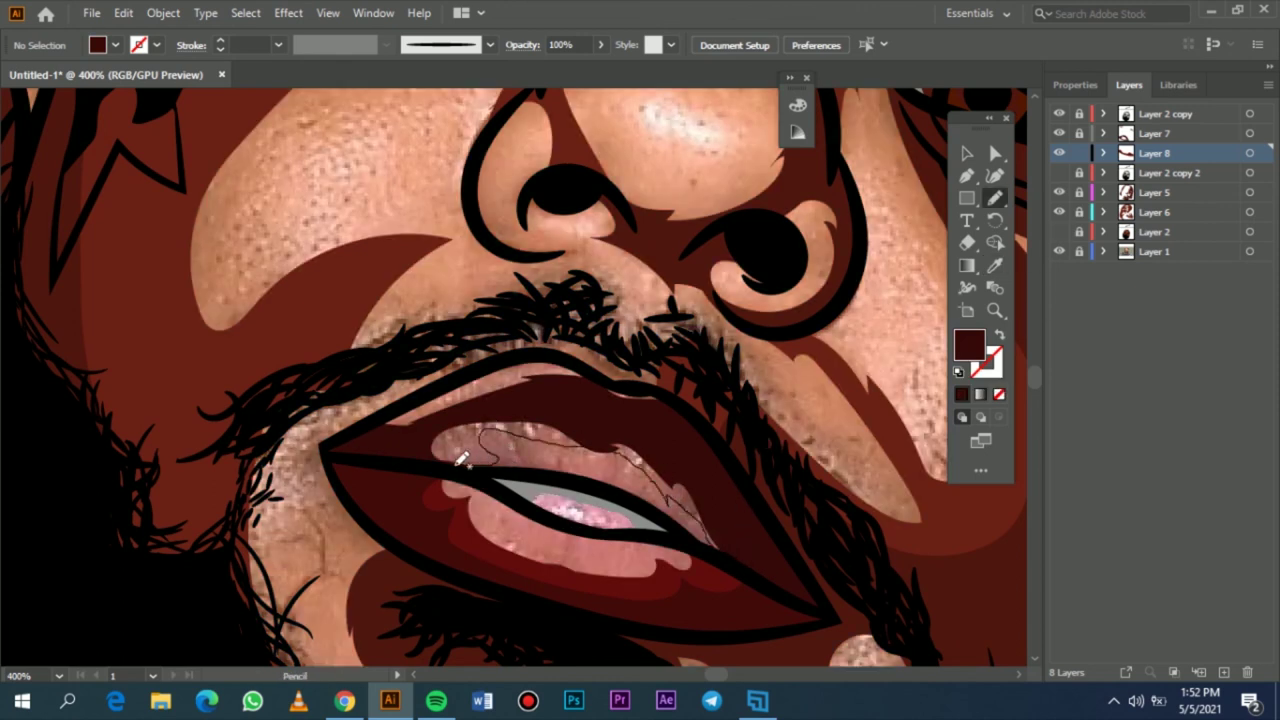
{"action": "left_click_drag", "start_coordinate": [738, 550], "coordinate": [740, 552]}
- Recolor the new upper-lip shape to a brighter red by raising its brightness
{"action": "key", "text": "v"}
{"action": "left_click", "coordinate": [517, 420]}
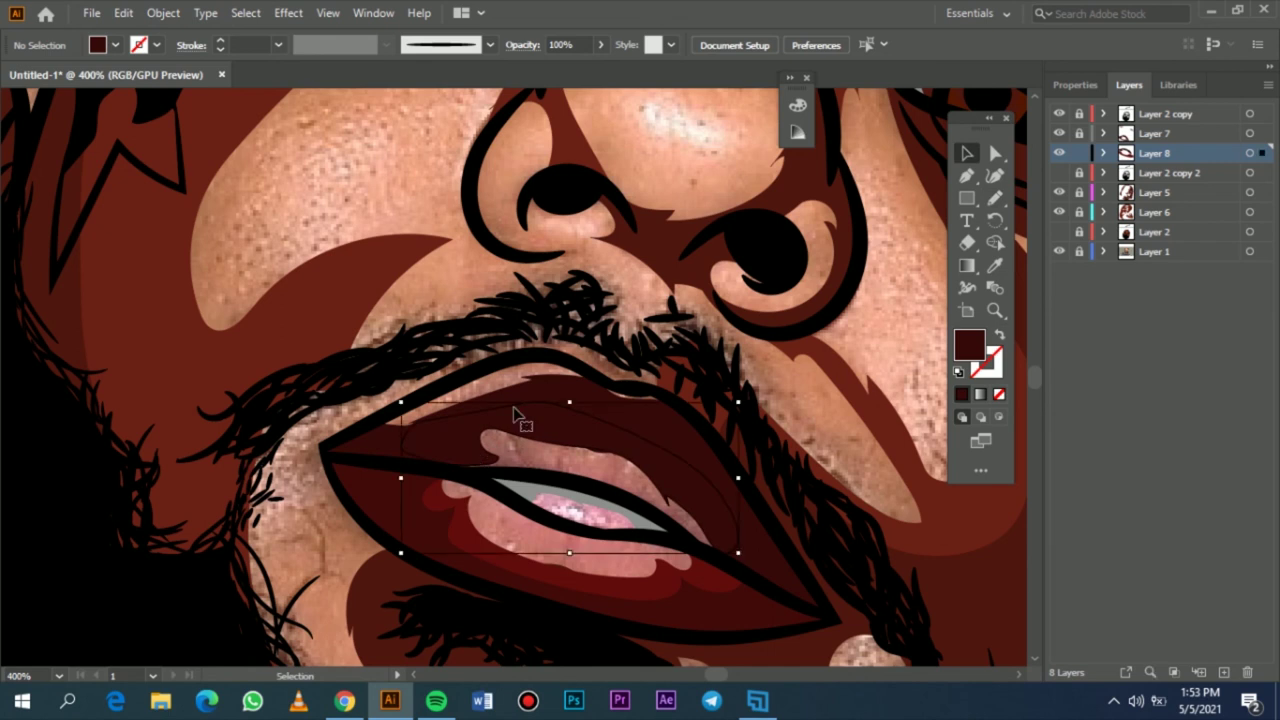
{"action": "left_click", "coordinate": [123, 12]}
{"action": "mouse_move", "coordinate": [167, 342]}
{"action": "left_click", "coordinate": [500, 343]}
{"action": "left_click_drag", "start_coordinate": [849, 504], "coordinate": [861, 513]}
{"action": "left_click", "coordinate": [1250, 555]}
{"action": "key", "text": "ctrl+shift+a"}
- Show Layer 2 copy 2 and Layer 2 and examine the whole portrait with the reference photo hidden and shown
{"action": "key", "text": "ctrl+0"}
{"action": "left_click", "coordinate": [1059, 173]}
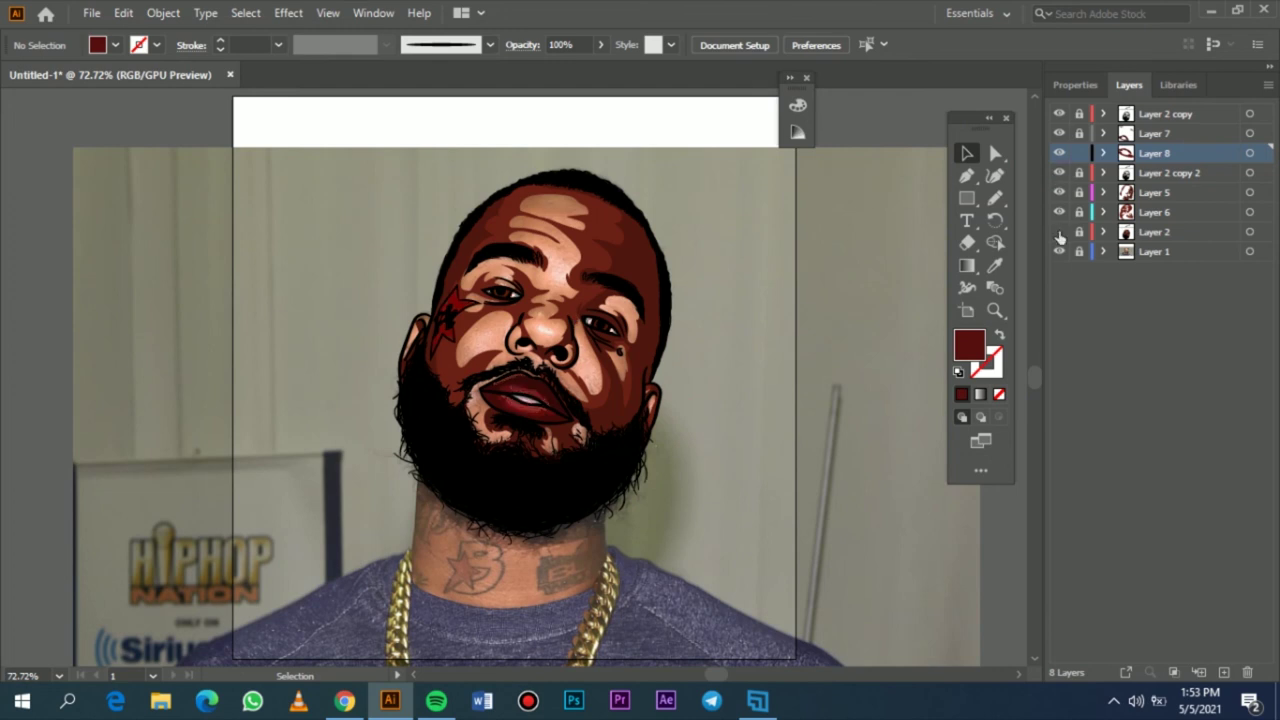
{"action": "left_click", "coordinate": [1059, 232]}
{"action": "scroll", "coordinate": [854, 305], "scroll_direction": "down", "scroll_amount": 1}
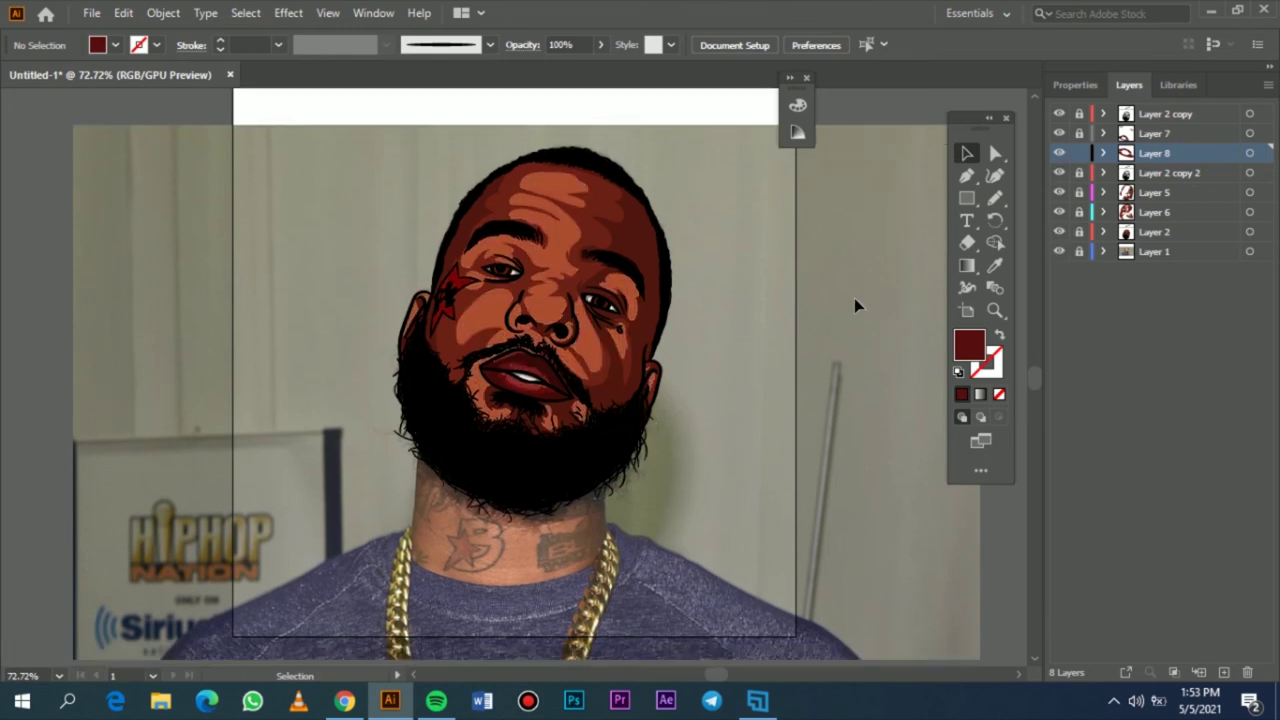
{"action": "left_click", "coordinate": [1059, 252]}
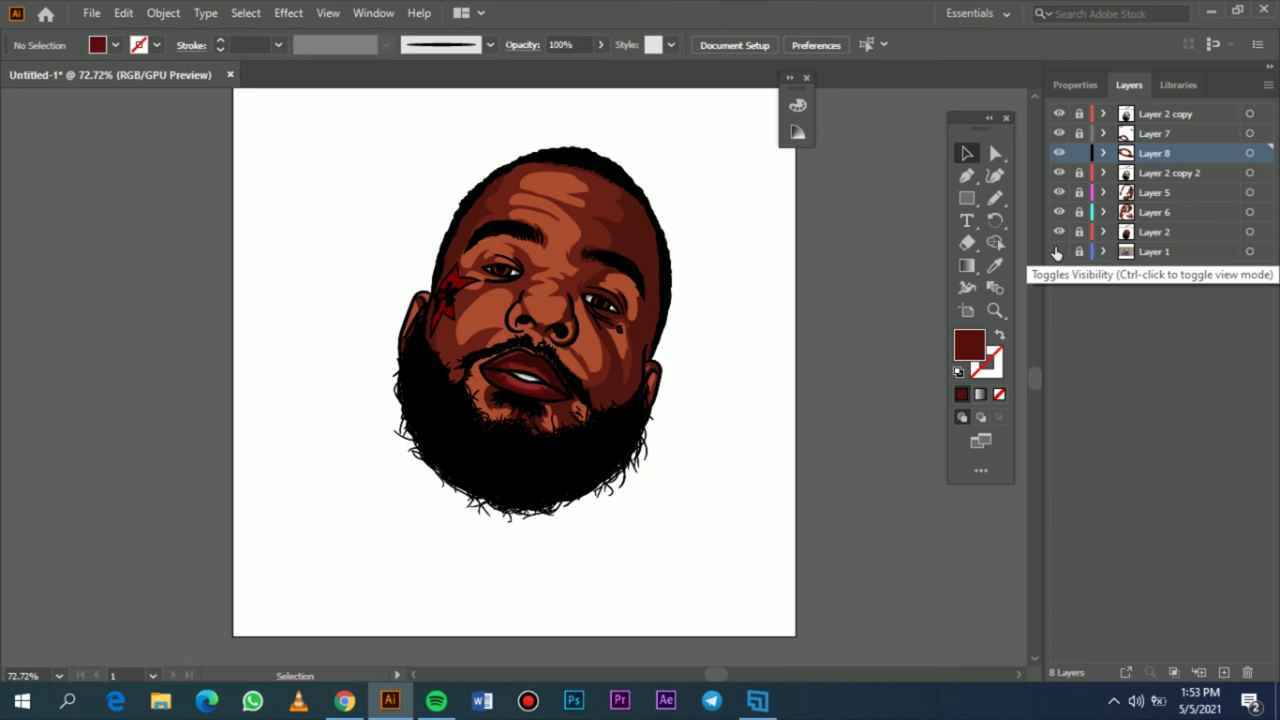
{"action": "left_click", "coordinate": [1058, 252]}
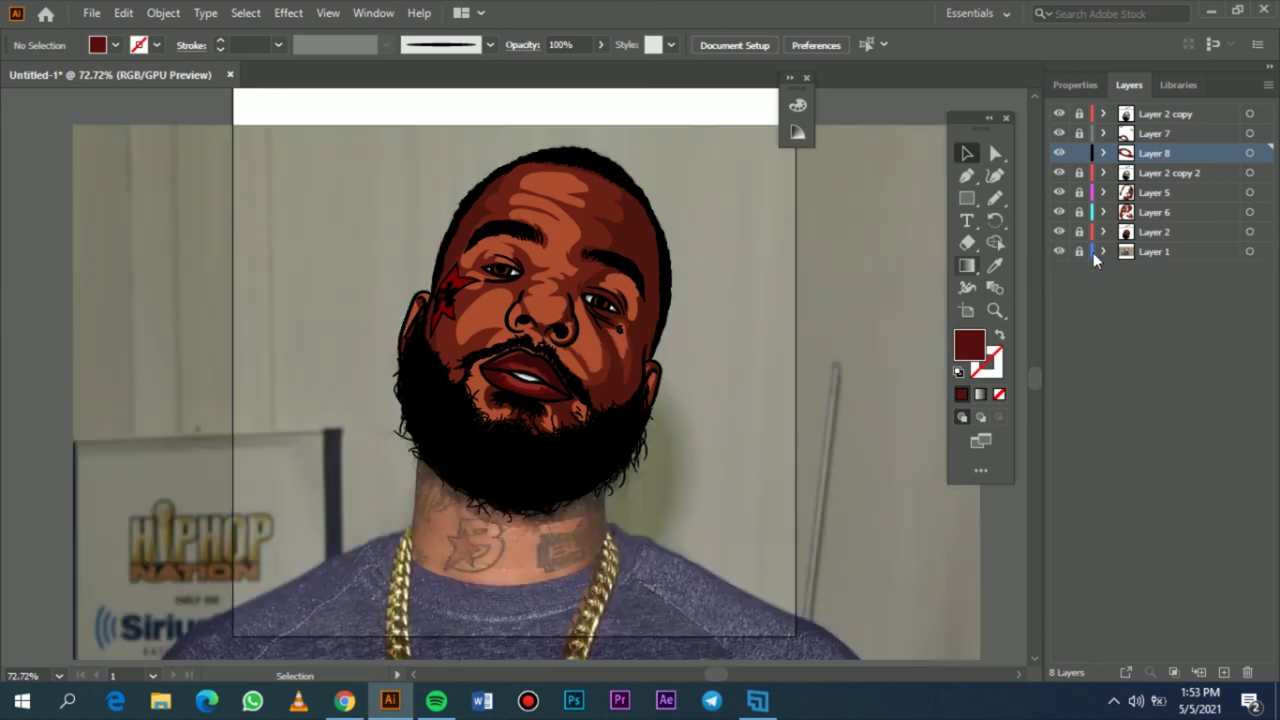
- Add a new layer directly above Layer 2 and set the Pencil fill to a lighter salmon based on the cheek's skin orange
{"action": "left_click", "coordinate": [1200, 234]}
{"action": "left_click", "coordinate": [1224, 672]}
{"action": "scroll", "coordinate": [586, 348], "scroll_direction": "up", "scroll_amount": 3}
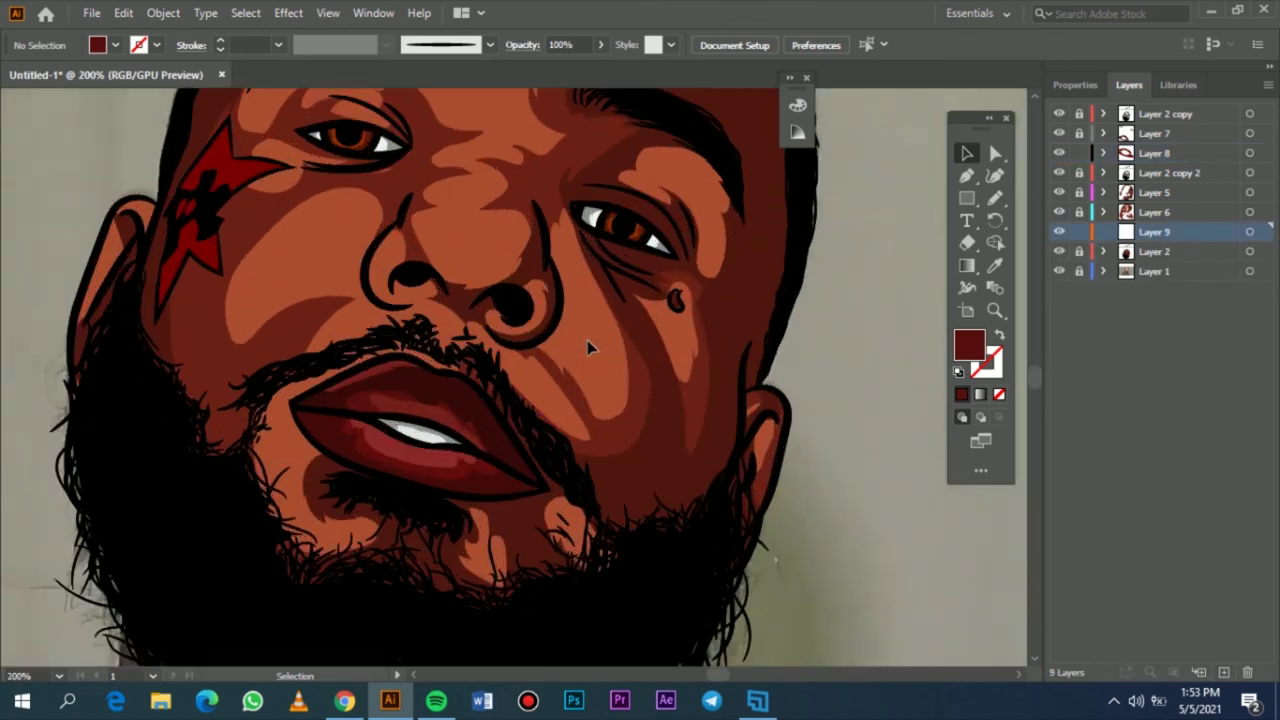
{"action": "key", "text": "i"}
{"action": "left_click", "coordinate": [578, 310]}
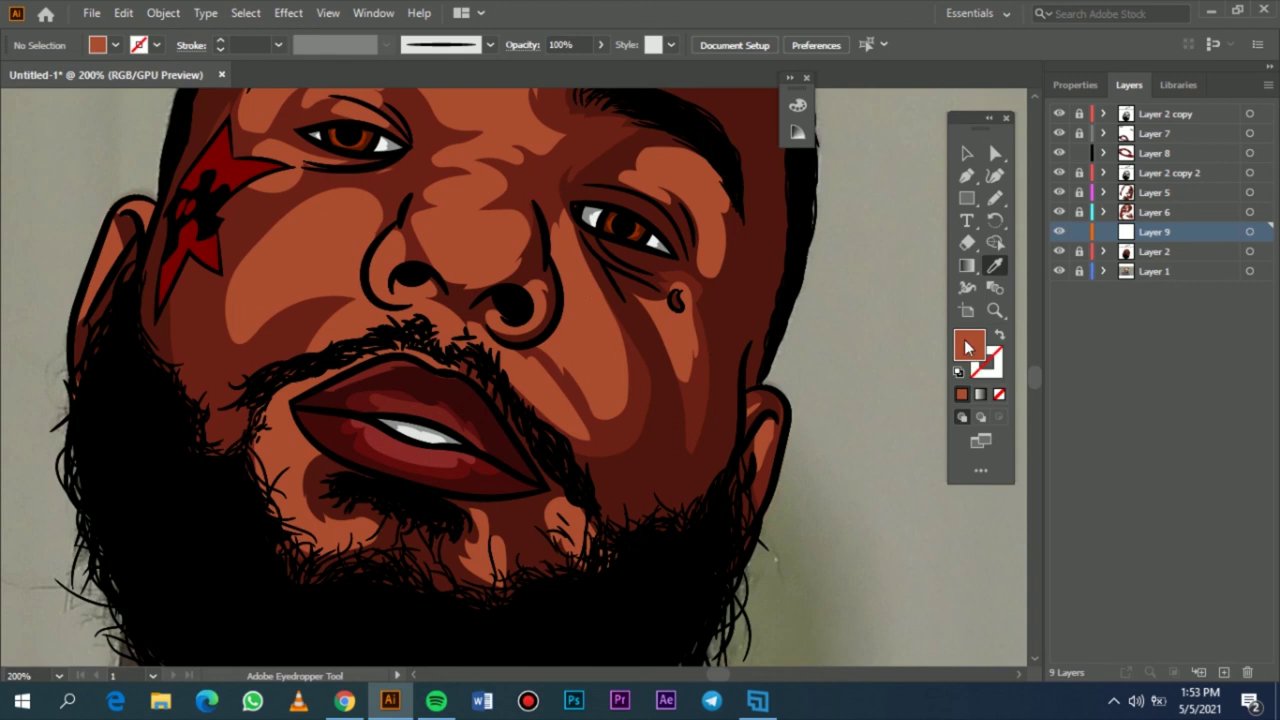
{"action": "double_click", "coordinate": [967, 347]}
{"action": "left_click_drag", "start_coordinate": [889, 170], "coordinate": [858, 145]}
{"action": "left_click", "coordinate": [1128, 106]}
{"action": "key", "text": "n"}
- Try a highlight on the right-hand cheek, and lock Layer 8 and hide Layer 2 to expose the reference photo
{"action": "mouse_move", "coordinate": [585, 340]}
{"action": "left_mouse_down"}
{"action": "mouse_move", "coordinate": [612, 314]}
{"action": "mouse_move", "coordinate": [592, 313]}
{"action": "left_mouse_up"}
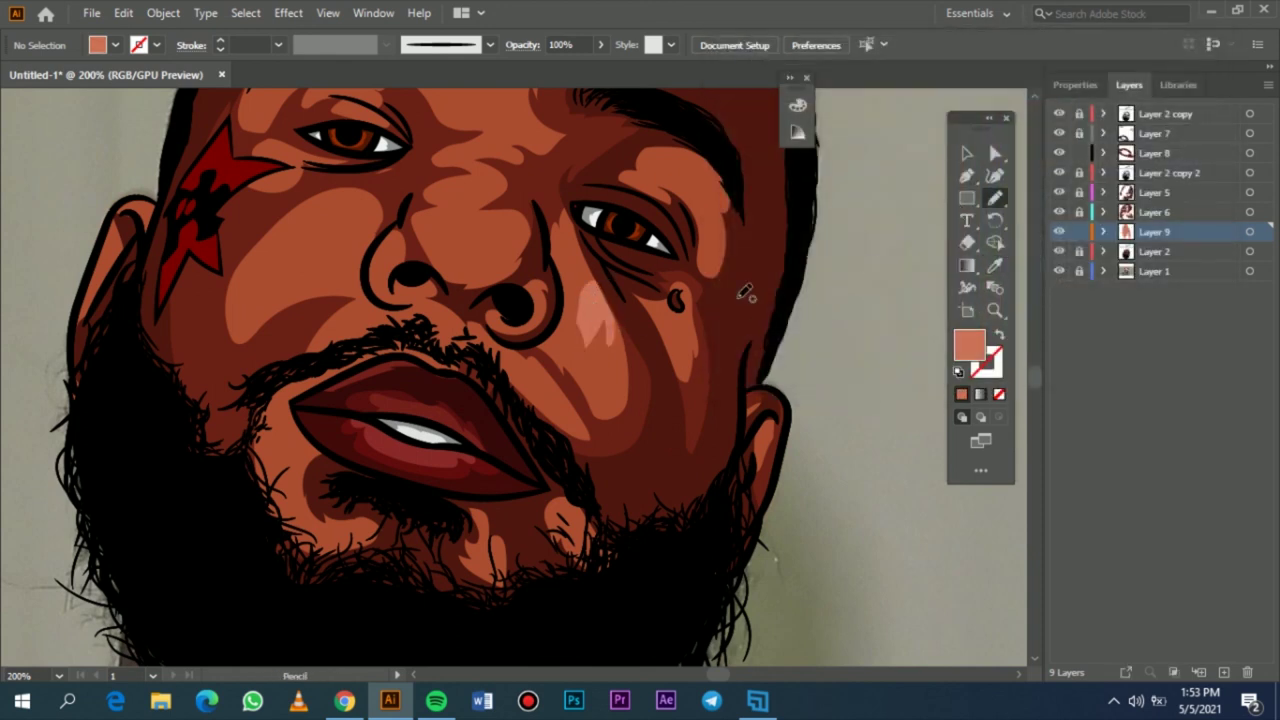
{"action": "left_click", "coordinate": [966, 153]}
{"action": "left_click", "coordinate": [1079, 153]}
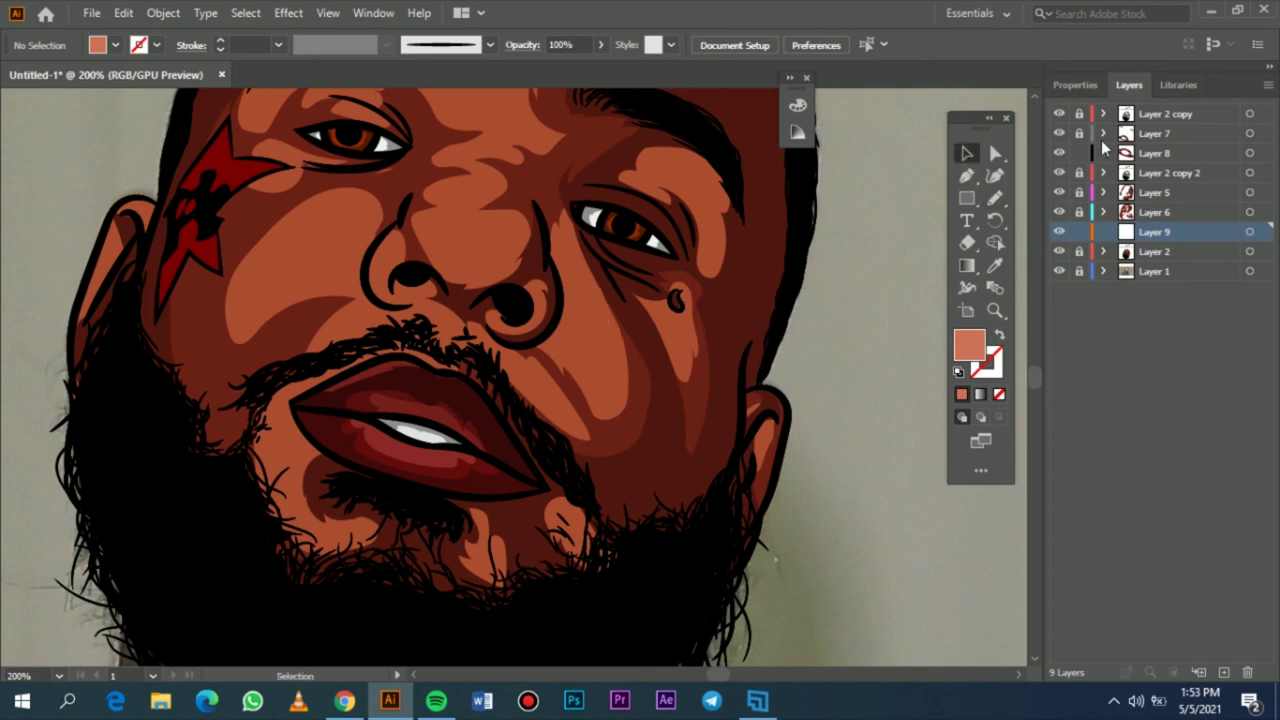
{"action": "left_click", "coordinate": [1059, 271]}
{"action": "left_click", "coordinate": [1060, 270]}
{"action": "left_click", "coordinate": [1060, 253]}
{"action": "scroll", "coordinate": [656, 420], "scroll_direction": "up", "scroll_amount": 1}
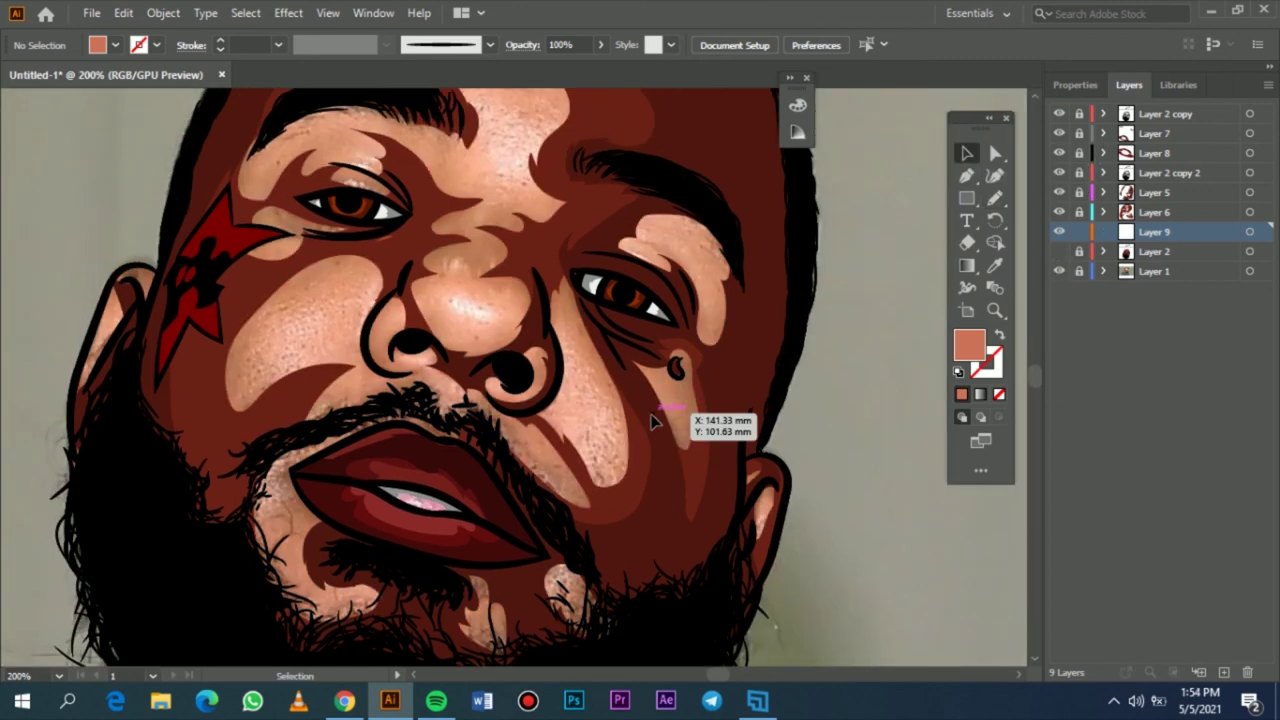
- Draw salmon freehand shapes on Layer 9 over the right-hand cheek and below the teardrop tattoo
{"action": "key", "text": "n"}
{"action": "left_click_drag", "start_coordinate": [575, 445], "coordinate": [612, 402]}
{"action": "mouse_move", "coordinate": [572, 328]}
{"action": "left_mouse_down"}
{"action": "mouse_move", "coordinate": [553, 414]}
{"action": "mouse_move", "coordinate": [580, 486]}
{"action": "left_mouse_up"}
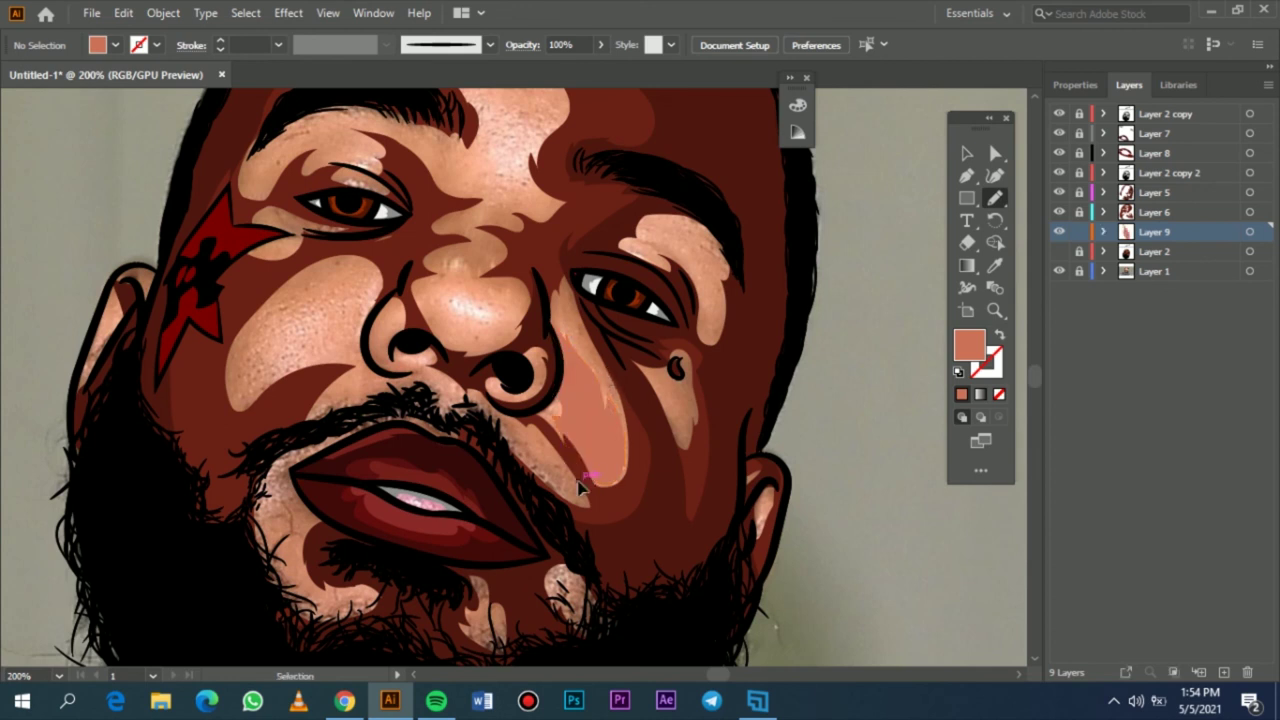
{"action": "scroll", "coordinate": [690, 425], "scroll_direction": "up", "scroll_amount": 2}
{"action": "left_click_drag", "start_coordinate": [644, 412], "coordinate": [637, 404]}
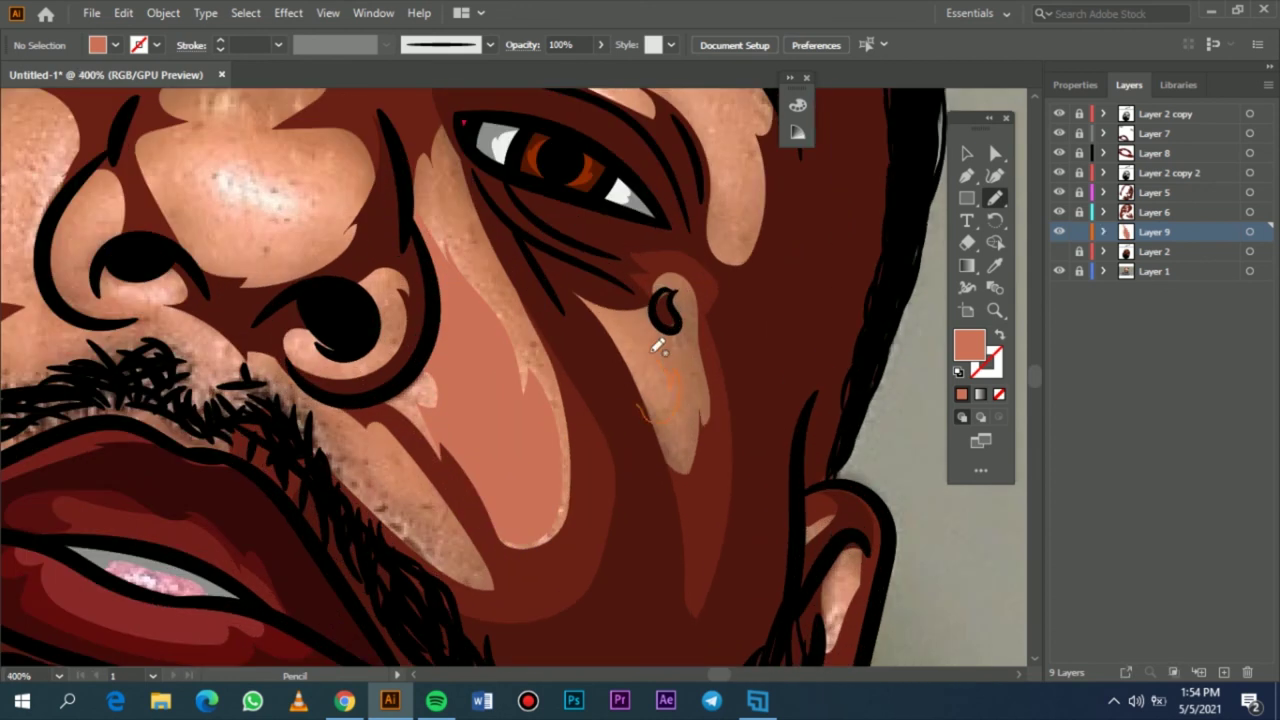
{"action": "left_click_drag", "start_coordinate": [620, 337], "coordinate": [606, 378]}
- Draw salmon freehand shapes on Layer 9 around the right-hand nostril and on the tip of the nose
{"action": "left_click_drag", "start_coordinate": [338, 340], "coordinate": [316, 349]}
{"action": "mouse_move", "coordinate": [386, 276]}
{"action": "left_mouse_down"}
{"action": "mouse_move", "coordinate": [327, 293]}
{"action": "mouse_move", "coordinate": [334, 342]}
{"action": "left_mouse_up"}
{"action": "key", "text": "space"}
{"action": "left_click_drag", "start_coordinate": [255, 246], "coordinate": [390, 336]}
{"action": "mouse_move", "coordinate": [393, 262]}
{"action": "left_mouse_down"}
{"action": "mouse_move", "coordinate": [334, 252]}
{"action": "mouse_move", "coordinate": [340, 299]}
{"action": "mouse_move", "coordinate": [406, 318]}
{"action": "mouse_move", "coordinate": [456, 302]}
{"action": "mouse_move", "coordinate": [465, 277]}
{"action": "mouse_move", "coordinate": [366, 252]}
{"action": "left_mouse_up"}
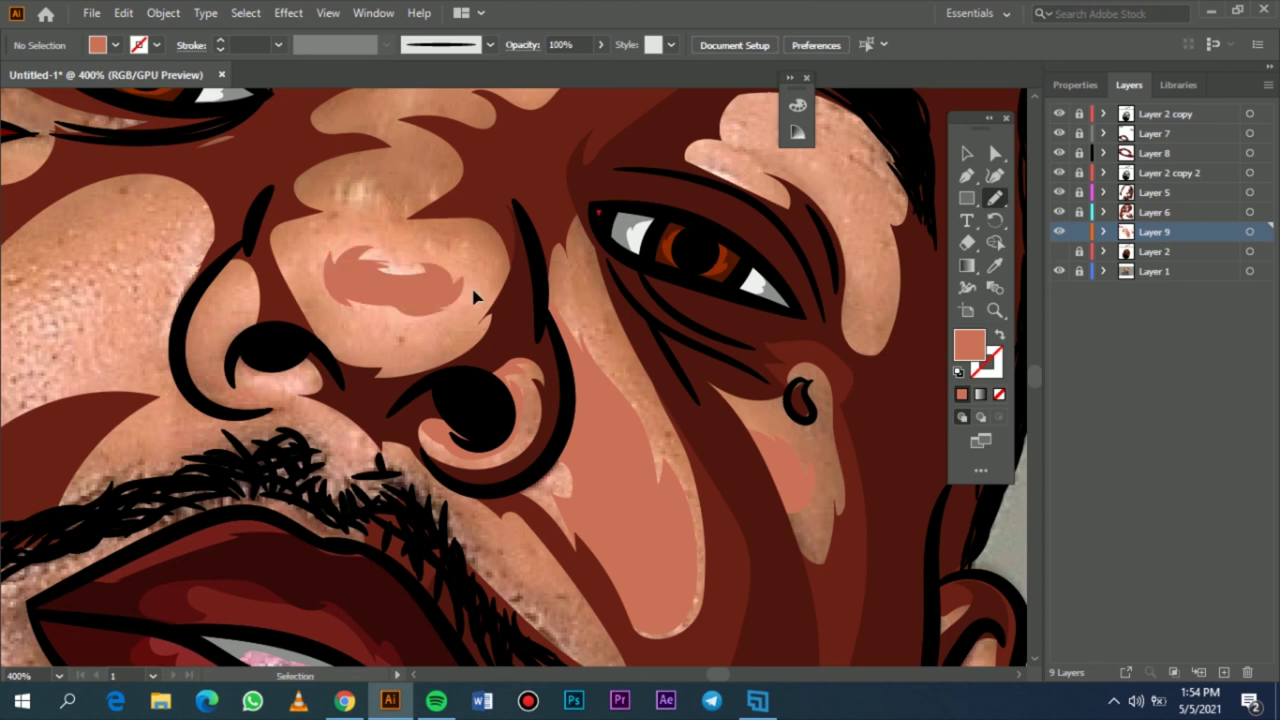
- Check the nose and cheek shapes on the full portrait with Layer 2 visible and the photo hidden
{"action": "key", "text": "ctrl+0"}
{"action": "left_click", "coordinate": [1059, 271]}
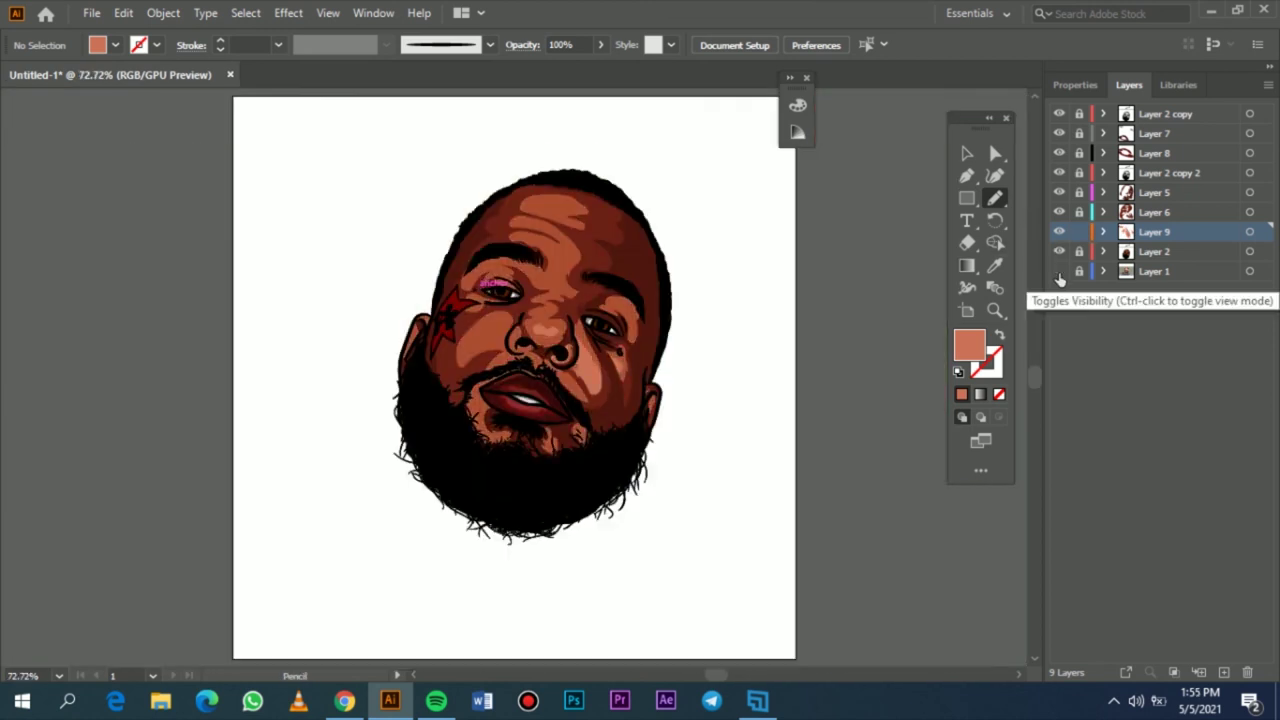
{"action": "left_click", "coordinate": [1059, 271]}
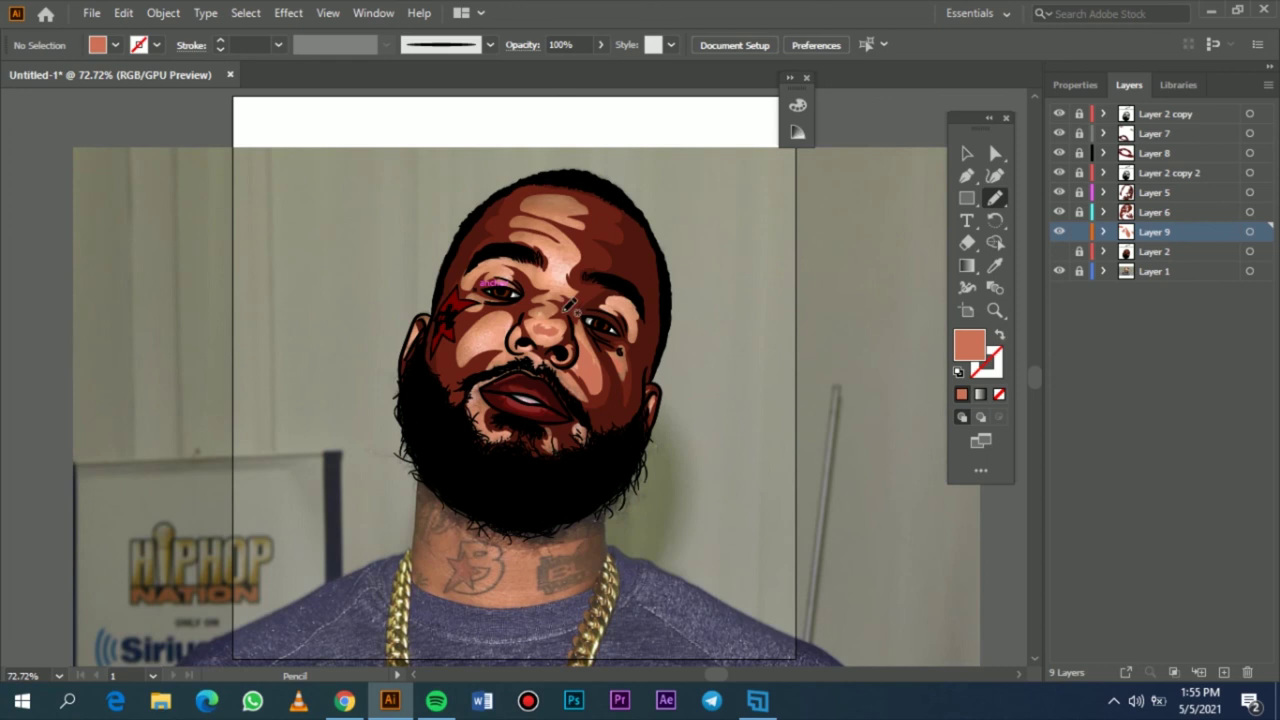
- Draw more salmon shapes on Layer 9 over the nose and the area between the eyebrows
{"action": "scroll", "coordinate": [560, 313], "scroll_direction": "up", "scroll_amount": 5}
{"action": "mouse_move", "coordinate": [481, 313]}
{"action": "left_mouse_down"}
{"action": "mouse_move", "coordinate": [449, 314]}
{"action": "mouse_move", "coordinate": [543, 343]}
{"action": "left_mouse_up"}
{"action": "mouse_move", "coordinate": [365, 403]}
{"action": "left_mouse_down"}
{"action": "mouse_move", "coordinate": [384, 487]}
{"action": "mouse_move", "coordinate": [331, 507]}
{"action": "mouse_move", "coordinate": [353, 525]}
{"action": "mouse_move", "coordinate": [418, 508]}
{"action": "left_mouse_up"}
{"action": "scroll", "coordinate": [519, 600], "scroll_direction": "down", "scroll_amount": 3}
{"action": "mouse_move", "coordinate": [410, 456]}
{"action": "left_mouse_down"}
{"action": "mouse_move", "coordinate": [424, 529]}
{"action": "mouse_move", "coordinate": [484, 519]}
{"action": "mouse_move", "coordinate": [472, 512]}
{"action": "mouse_move", "coordinate": [508, 484]}
{"action": "mouse_move", "coordinate": [484, 443]}
{"action": "mouse_move", "coordinate": [437, 423]}
{"action": "left_mouse_up"}
{"action": "scroll", "coordinate": [437, 423], "scroll_direction": "up", "scroll_amount": 10}
{"action": "mouse_move", "coordinate": [645, 474]}
{"action": "left_mouse_down"}
{"action": "mouse_move", "coordinate": [569, 482]}
{"action": "mouse_move", "coordinate": [535, 444]}
{"action": "mouse_move", "coordinate": [521, 390]}
{"action": "mouse_move", "coordinate": [479, 369]}
{"action": "mouse_move", "coordinate": [490, 328]}
{"action": "mouse_move", "coordinate": [474, 303]}
{"action": "mouse_move", "coordinate": [592, 325]}
{"action": "mouse_move", "coordinate": [573, 343]}
{"action": "mouse_move", "coordinate": [669, 315]}
{"action": "mouse_move", "coordinate": [713, 329]}
{"action": "mouse_move", "coordinate": [684, 437]}
{"action": "mouse_move", "coordinate": [645, 470]}
{"action": "left_mouse_up"}
- Draw salmon shapes on Layer 9 over the forehead's light patches and above the left-hand eyebrow
{"action": "key", "text": "ctrl+0"}
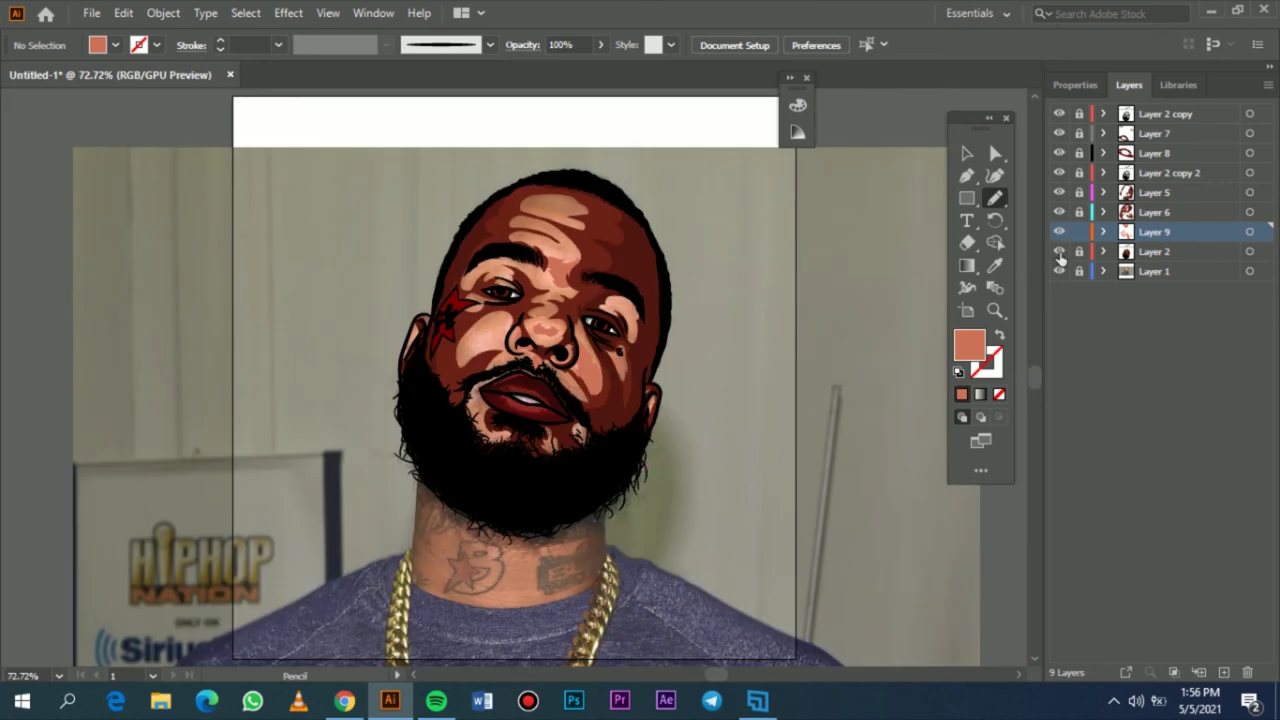
{"action": "left_click", "coordinate": [1059, 252]}
{"action": "scroll", "coordinate": [565, 224], "scroll_direction": "up", "scroll_amount": 4}
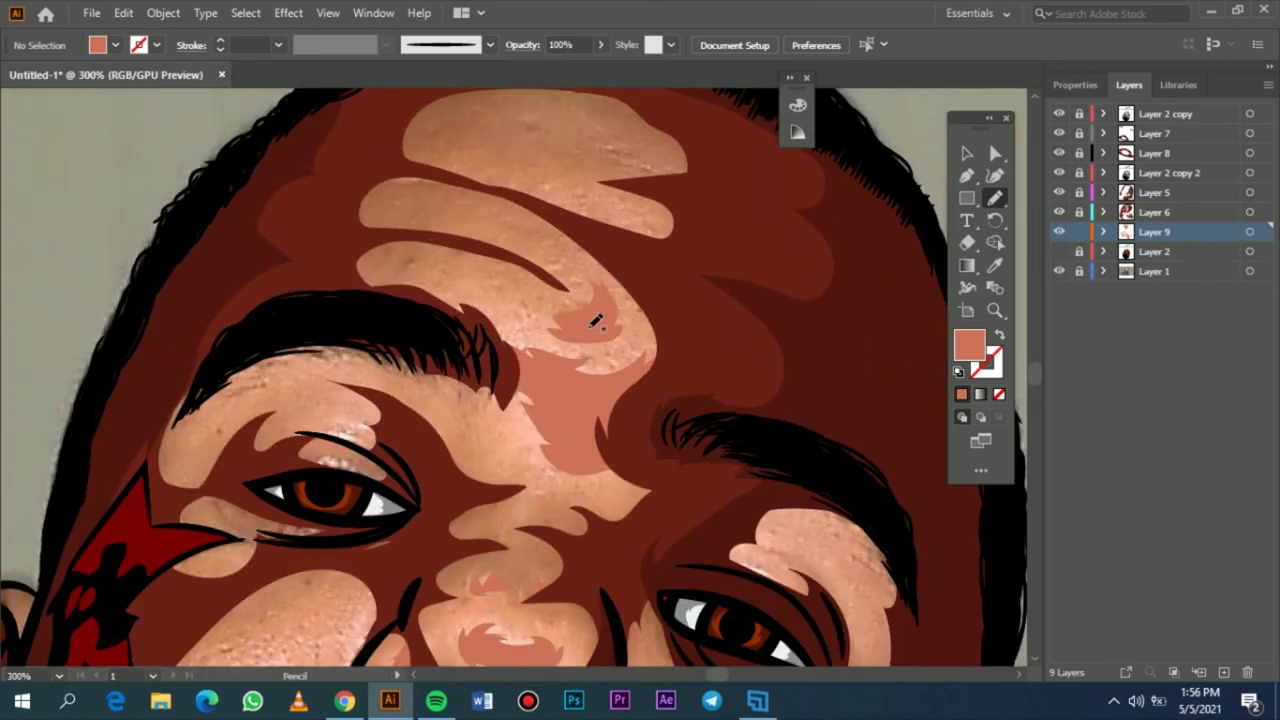
{"action": "scroll", "coordinate": [601, 308], "scroll_direction": "up", "scroll_amount": 3}
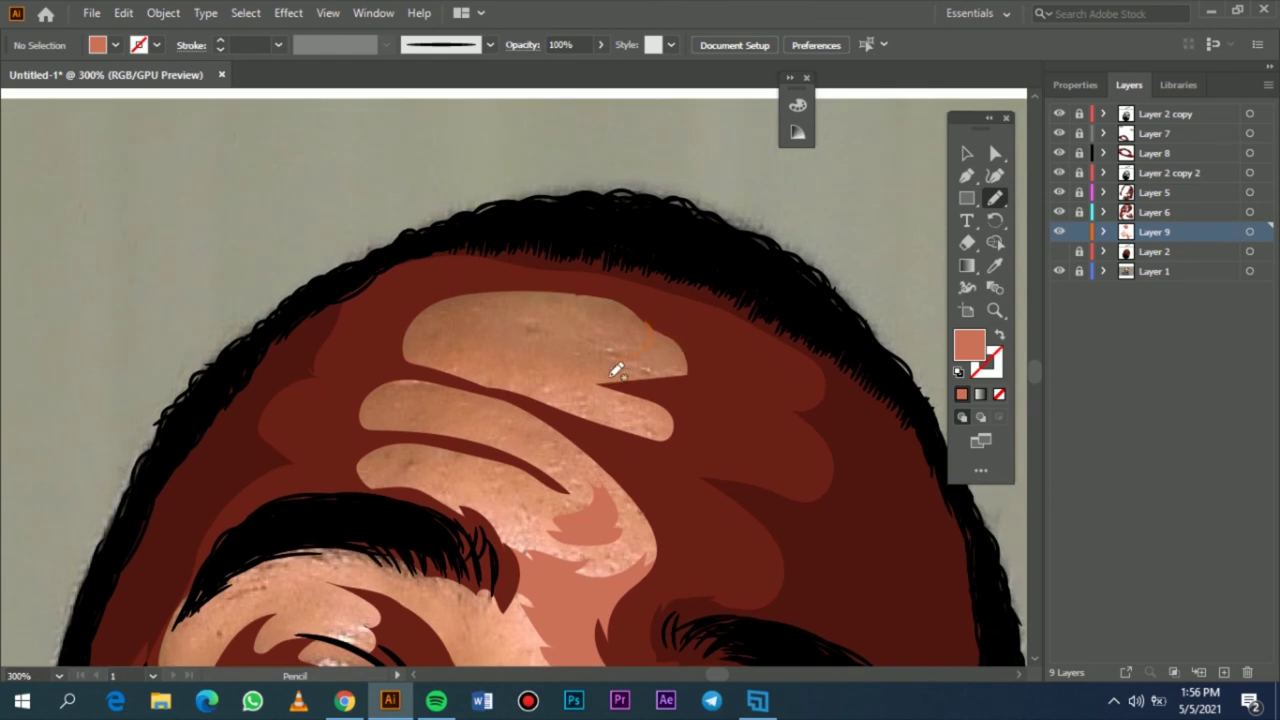
{"action": "mouse_move", "coordinate": [556, 397]}
{"action": "left_mouse_down"}
{"action": "mouse_move", "coordinate": [694, 486]}
{"action": "mouse_move", "coordinate": [654, 323]}
{"action": "mouse_move", "coordinate": [674, 400]}
{"action": "left_mouse_up"}
{"action": "scroll", "coordinate": [553, 428], "scroll_direction": "down", "scroll_amount": 3}
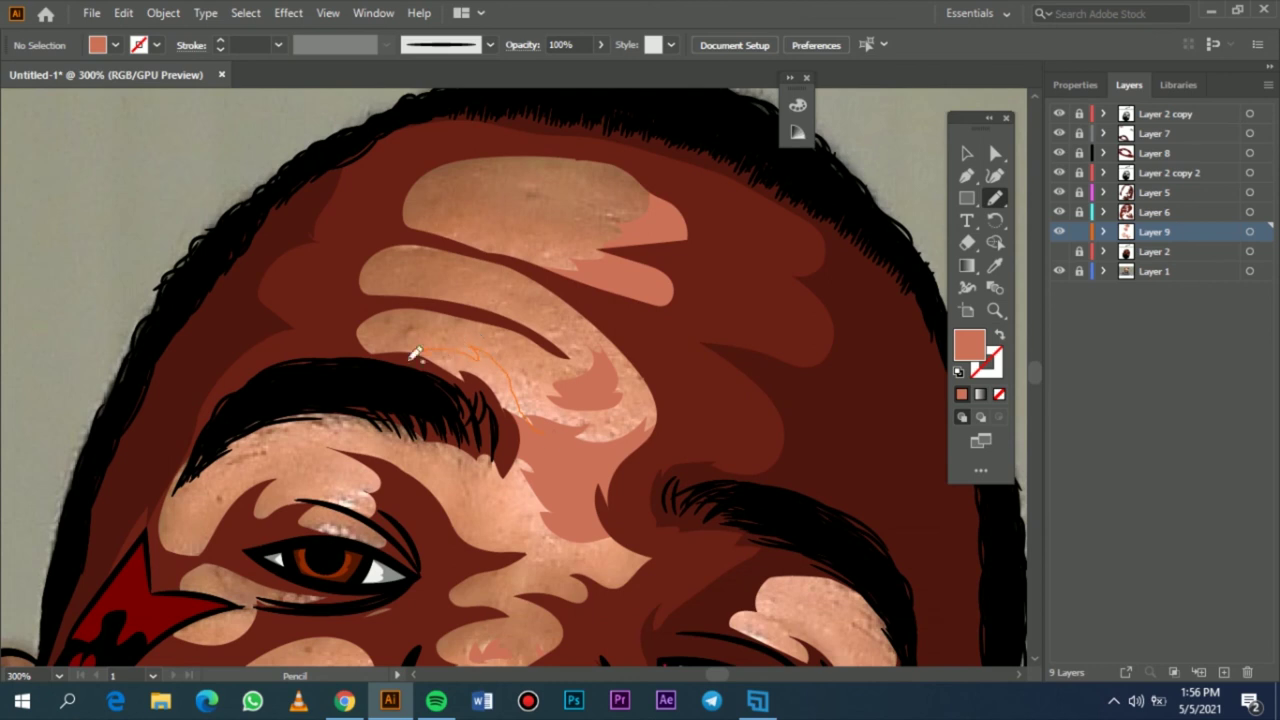
- Draw salmon shapes on Layer 9 over the left-hand upper eyelid and the light patch under the right-hand eyebrow
{"action": "scroll", "coordinate": [563, 437], "scroll_direction": "down", "scroll_amount": 3}
{"action": "mouse_move", "coordinate": [381, 427]}
{"action": "left_mouse_down"}
{"action": "mouse_move", "coordinate": [350, 369]}
{"action": "mouse_move", "coordinate": [371, 352]}
{"action": "mouse_move", "coordinate": [296, 348]}
{"action": "mouse_move", "coordinate": [317, 397]}
{"action": "mouse_move", "coordinate": [308, 412]}
{"action": "mouse_move", "coordinate": [355, 418]}
{"action": "left_mouse_up"}
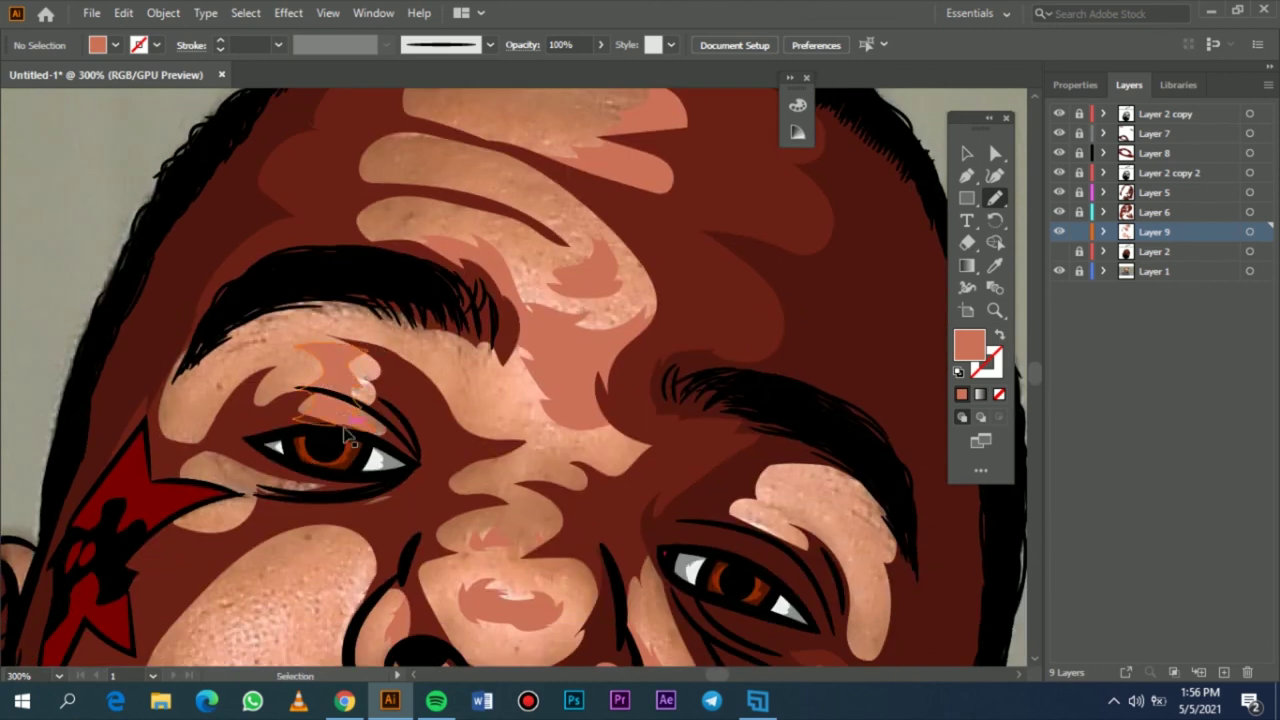
{"action": "scroll", "coordinate": [643, 466], "scroll_direction": "down", "scroll_amount": 3}
{"action": "scroll", "coordinate": [643, 466], "scroll_direction": "right", "scroll_amount": 3}
{"action": "mouse_move", "coordinate": [766, 405]}
{"action": "left_mouse_down"}
{"action": "mouse_move", "coordinate": [658, 391]}
{"action": "mouse_move", "coordinate": [657, 414]}
{"action": "mouse_move", "coordinate": [709, 401]}
{"action": "mouse_move", "coordinate": [768, 450]}
{"action": "left_mouse_up"}
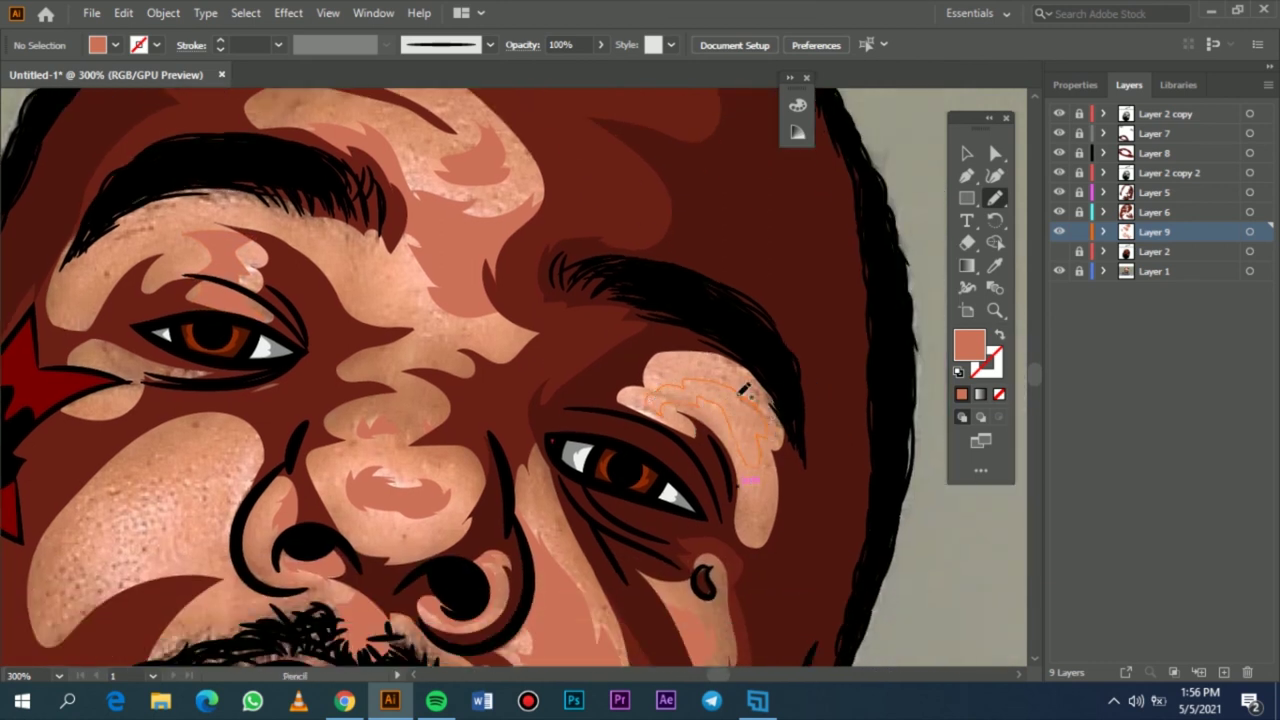
{"action": "left_click_drag", "start_coordinate": [744, 390], "coordinate": [744, 392]}
- Examine the forehead and eyelid shapes on the full portrait with Layer 2 shown and the reference photo toggled
{"action": "key", "text": "ctrl+0"}
{"action": "left_click", "coordinate": [1059, 251]}
{"action": "left_click", "coordinate": [1059, 271]}
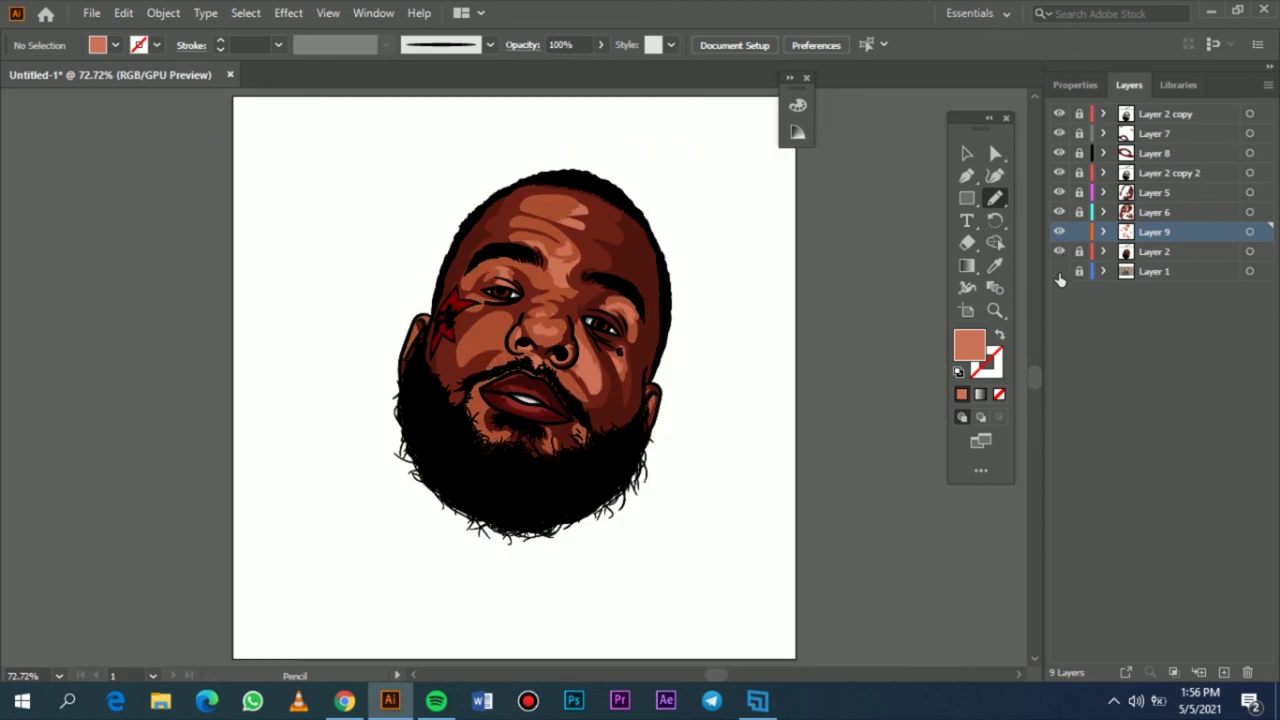
{"action": "left_click", "coordinate": [1059, 272]}
{"action": "left_click", "coordinate": [1059, 252]}
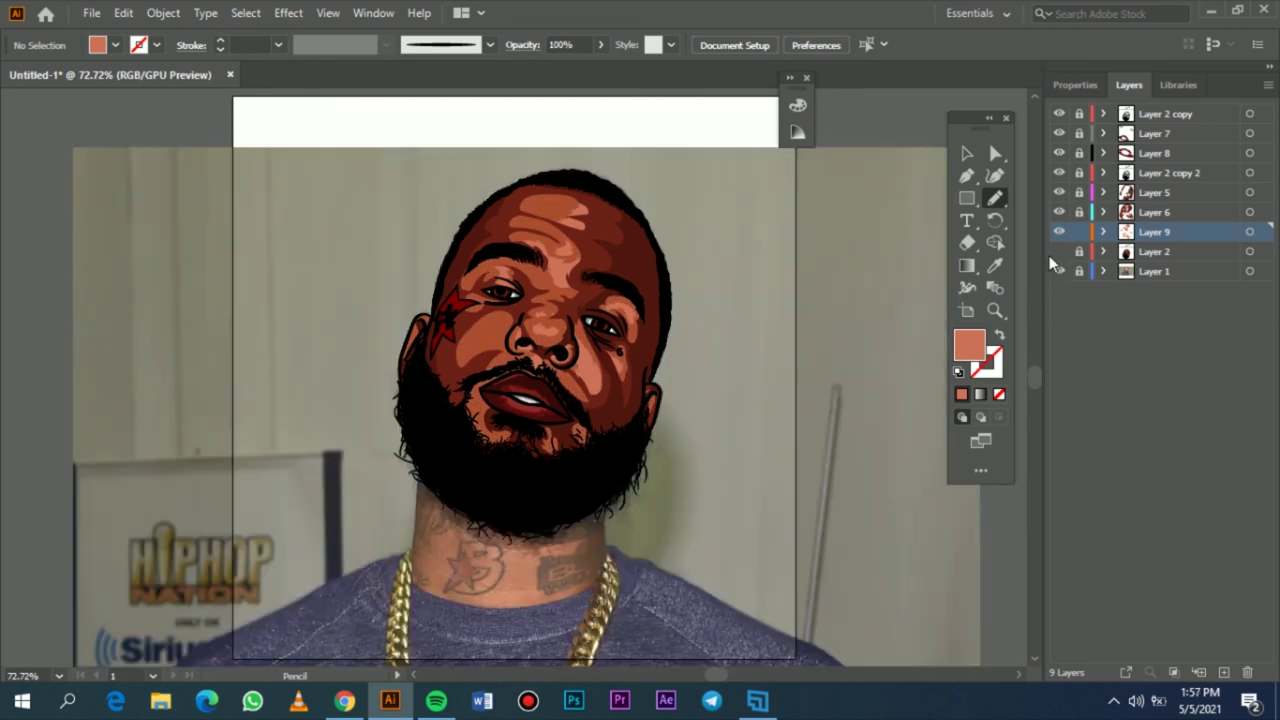
- Draw salmon shapes on Layer 9 over the left-hand cheek, the chin patches and the right-hand ear, and hide the reference photo
{"action": "scroll", "coordinate": [488, 331], "scroll_direction": "up", "scroll_amount": 3}
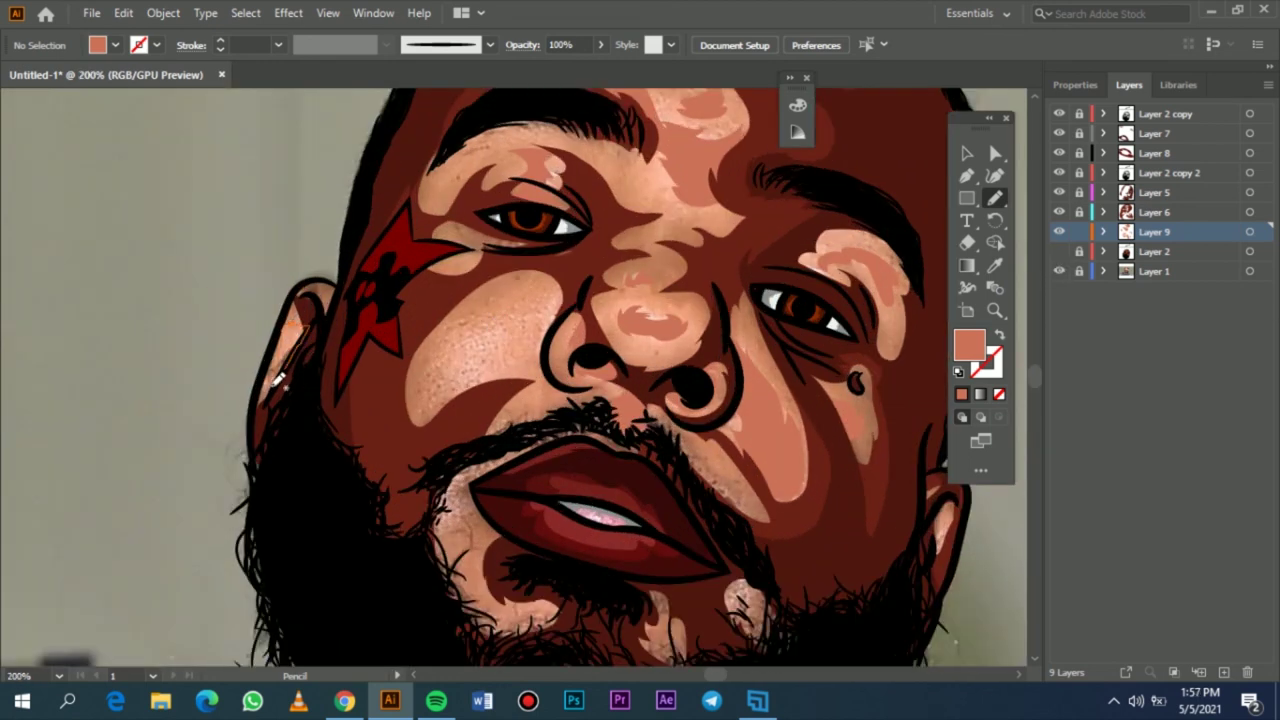
{"action": "mouse_move", "coordinate": [468, 333]}
{"action": "left_mouse_down"}
{"action": "mouse_move", "coordinate": [437, 378]}
{"action": "mouse_move", "coordinate": [443, 412]}
{"action": "mouse_move", "coordinate": [505, 380]}
{"action": "left_mouse_up"}
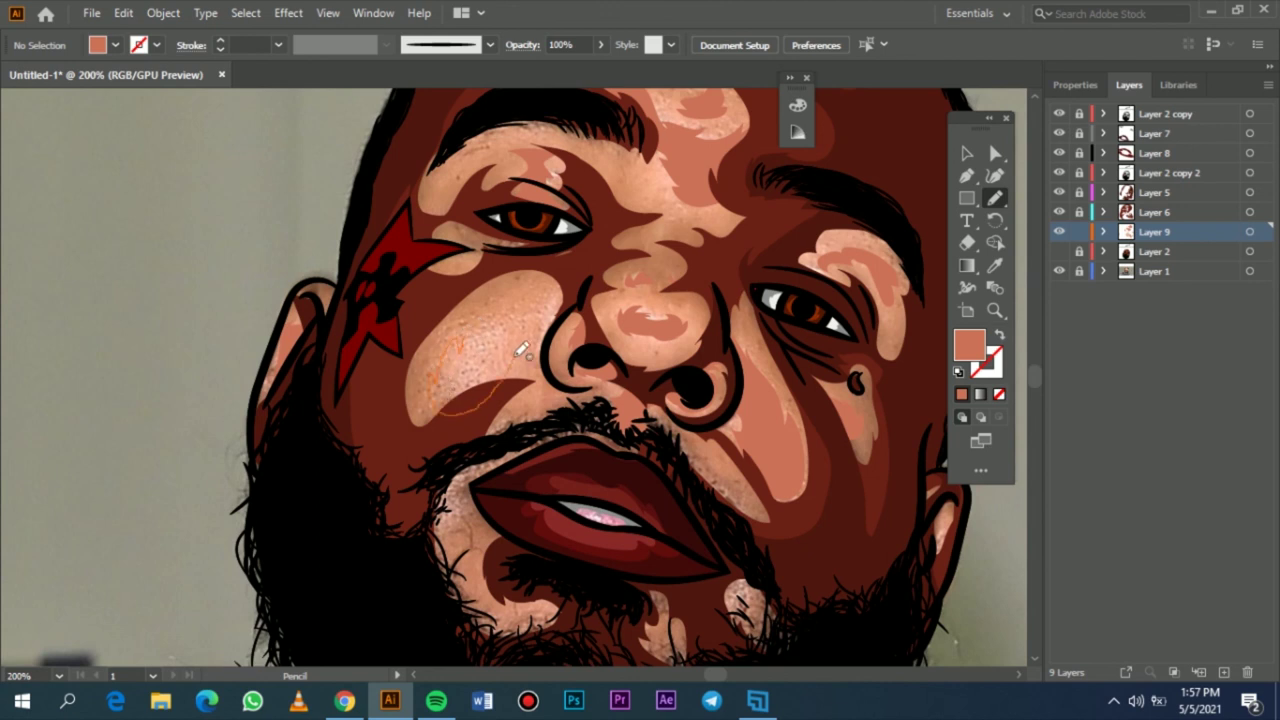
{"action": "left_click_drag", "start_coordinate": [536, 298], "coordinate": [495, 332]}
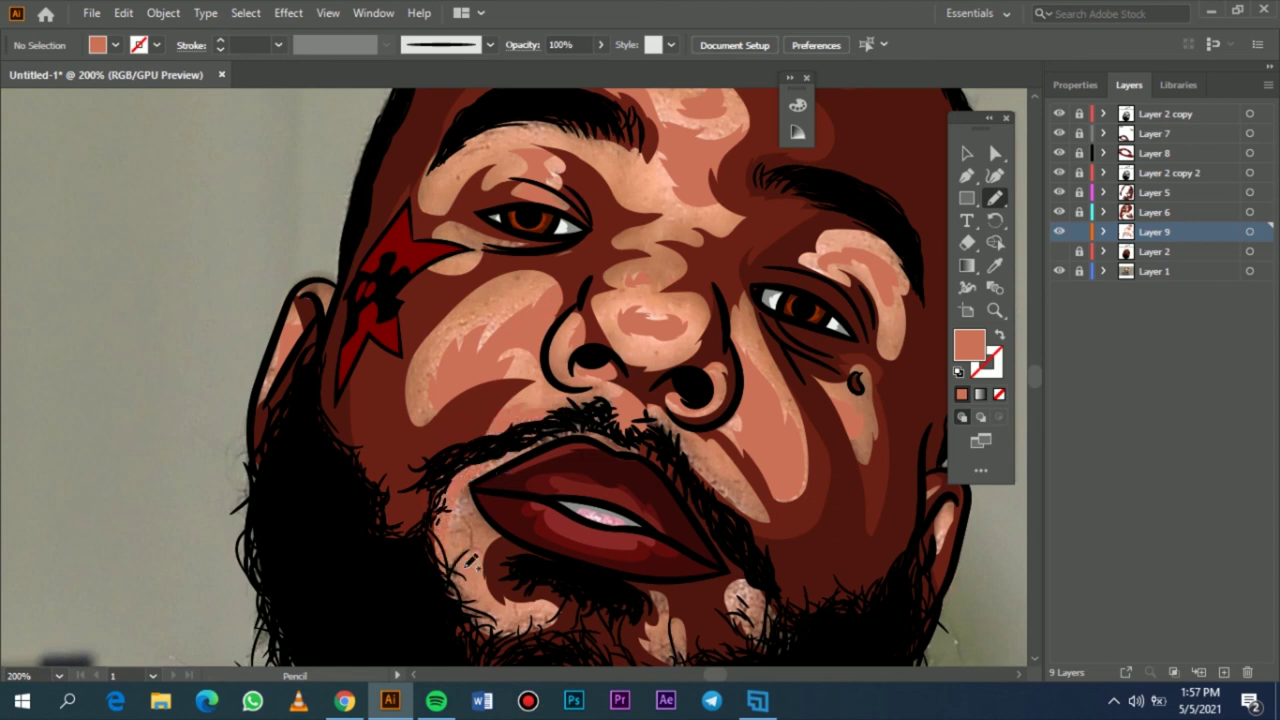
{"action": "scroll", "coordinate": [470, 562], "scroll_direction": "down", "scroll_amount": 3}
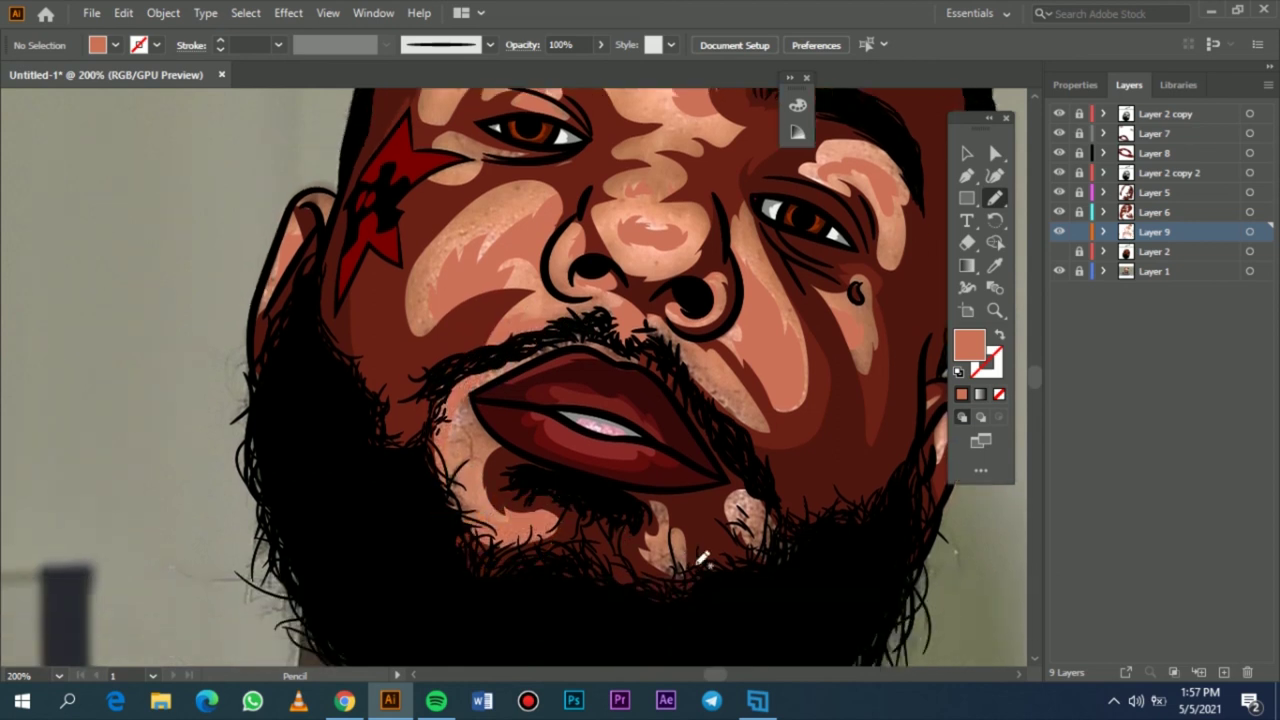
{"action": "scroll", "coordinate": [760, 505], "scroll_direction": "right", "scroll_amount": 5}
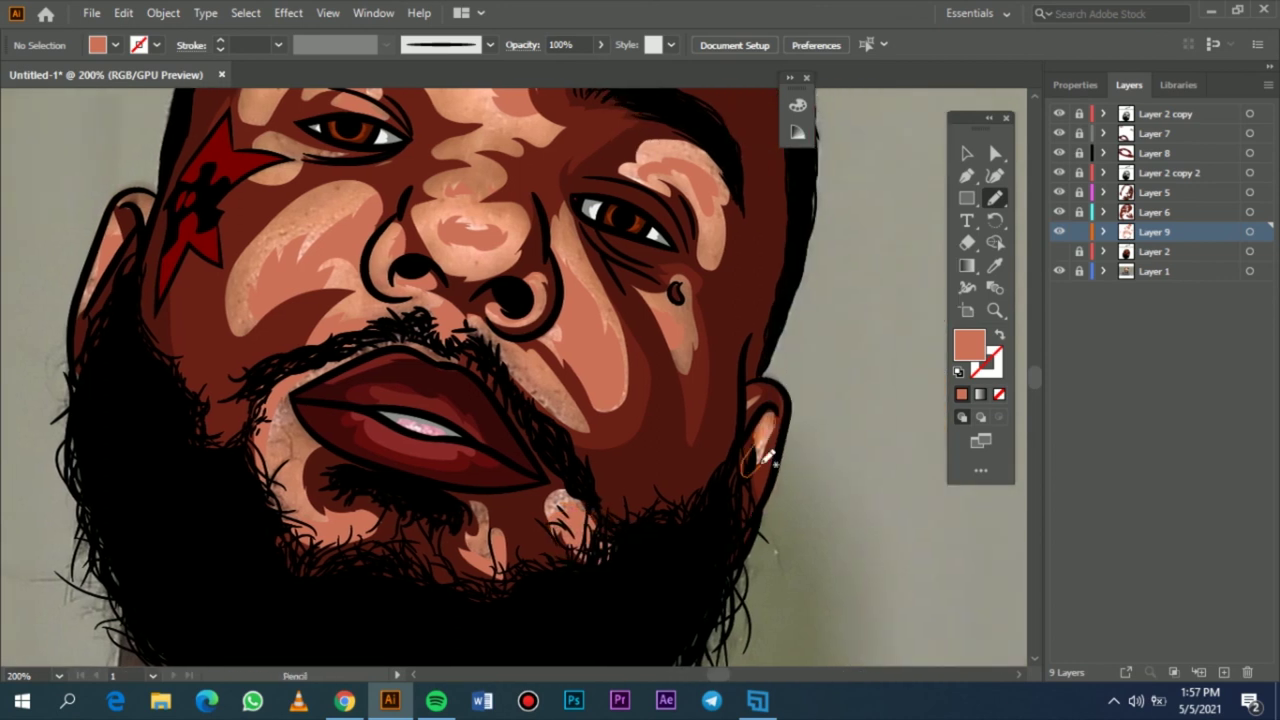
{"action": "key", "text": "ctrl+0"}
{"action": "left_click", "coordinate": [1059, 271]}
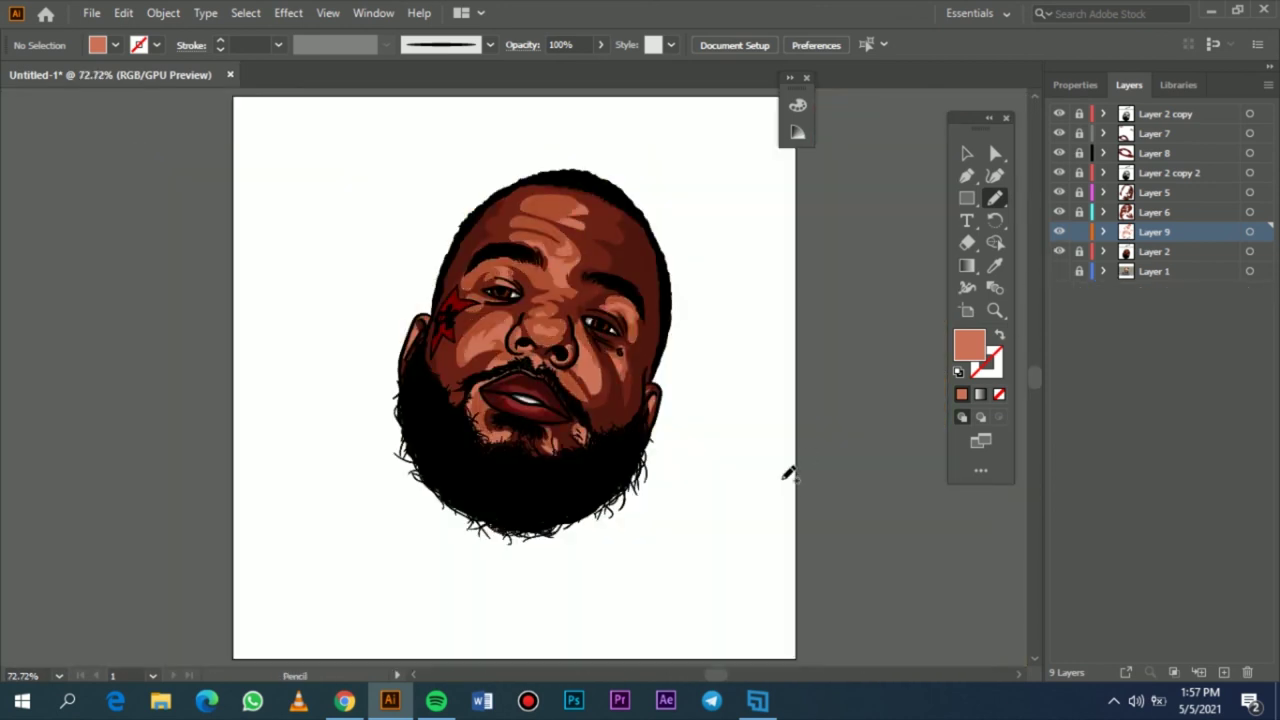
- Create a new layer directly below Layer 8 and set the fill to B23B3B, a lighter red based on the lower lip's tone
{"action": "scroll", "coordinate": [788, 472], "scroll_direction": "down", "scroll_amount": 1}
{"action": "scroll", "coordinate": [548, 378], "scroll_direction": "up", "scroll_amount": 10}
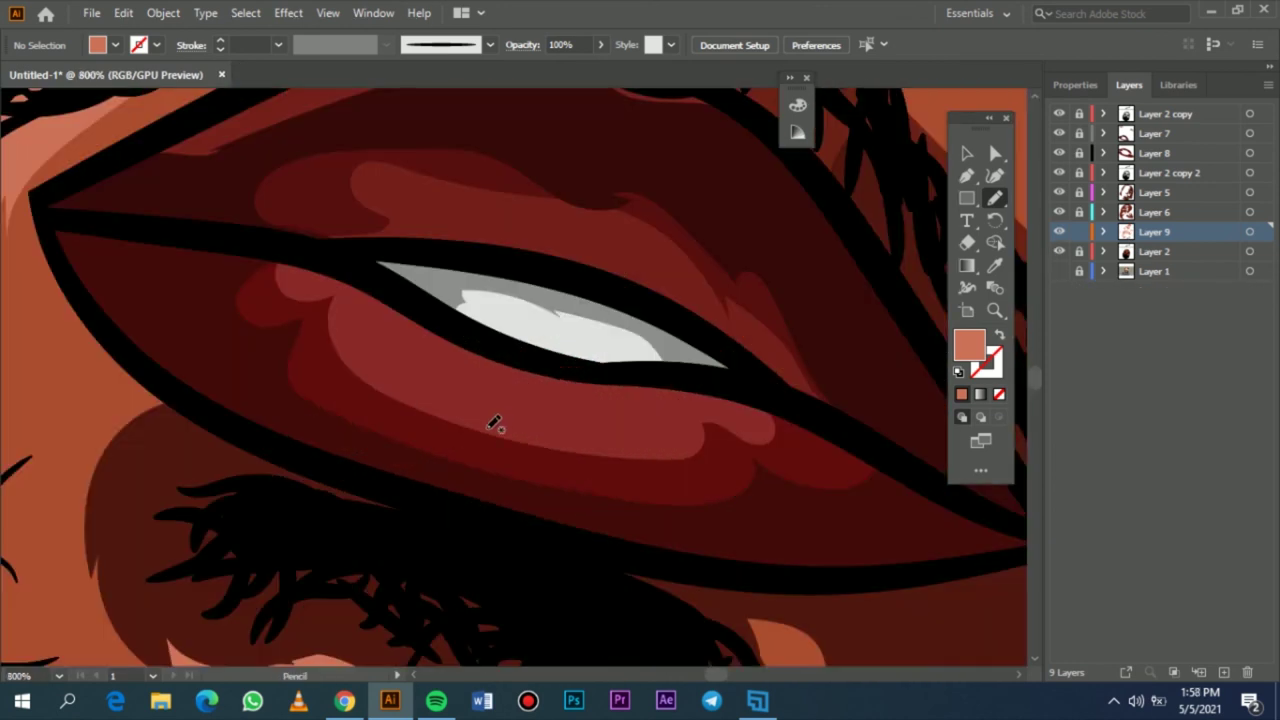
{"action": "key", "text": "i"}
{"action": "left_click", "coordinate": [514, 400]}
{"action": "left_click", "coordinate": [1188, 153]}
{"action": "left_click", "coordinate": [1224, 673]}
{"action": "left_click_drag", "start_coordinate": [1213, 154], "coordinate": [1212, 182]}
{"action": "double_click", "coordinate": [975, 350]}
{"action": "left_click", "coordinate": [882, 174]}
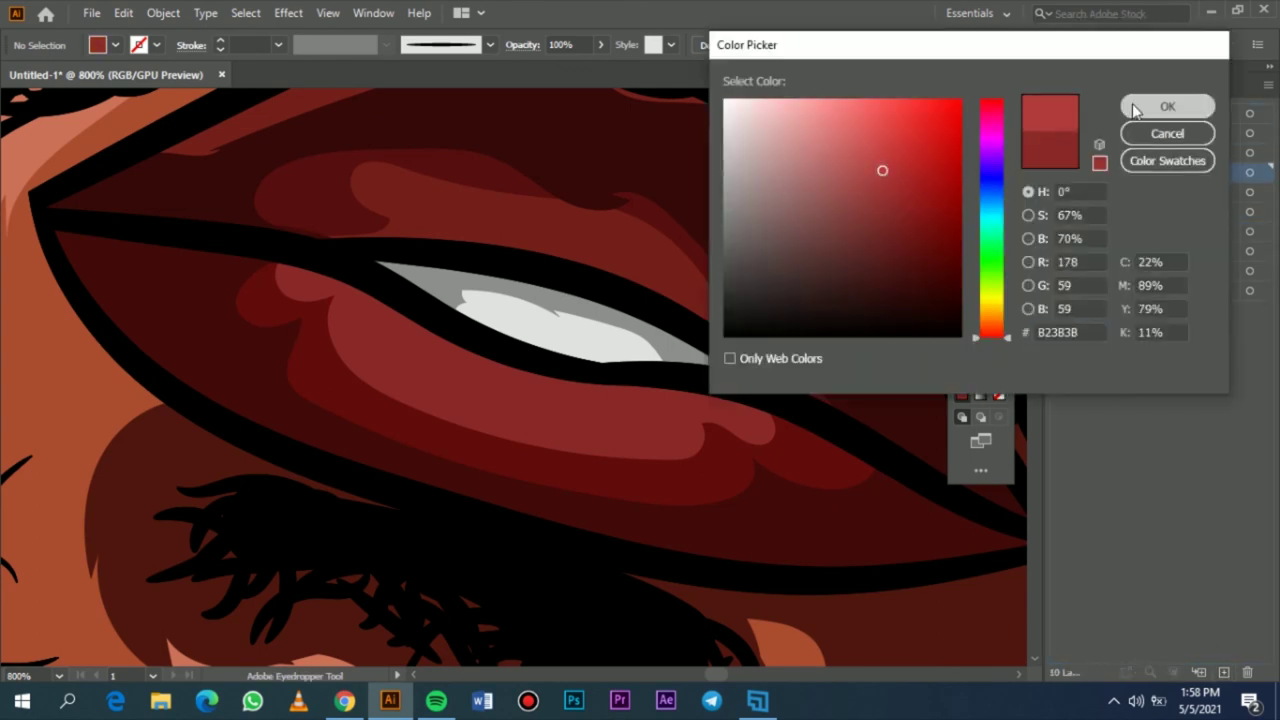
{"action": "left_click", "coordinate": [1166, 106]}
{"action": "key", "text": "n"}
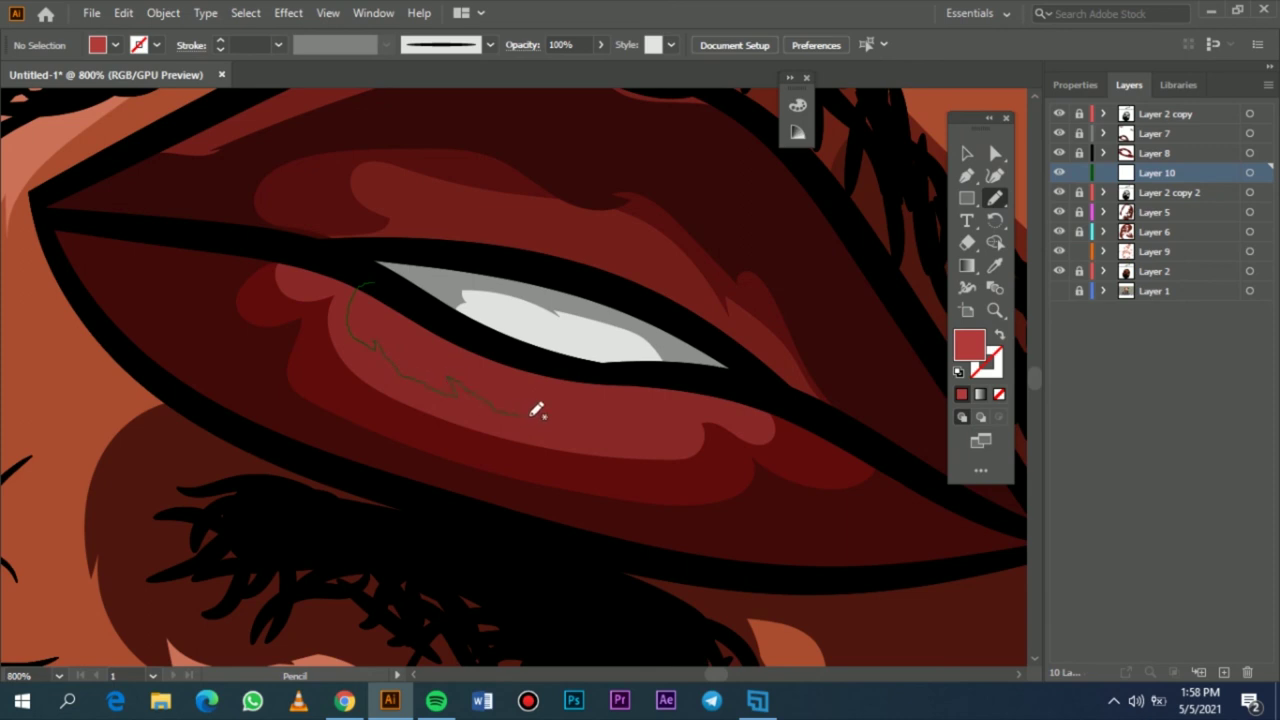
- Draw lighter red highlight shapes with the Pencil tool on the lower and upper lips on Layer 10
{"action": "left_click_drag", "start_coordinate": [682, 391], "coordinate": [390, 283]}
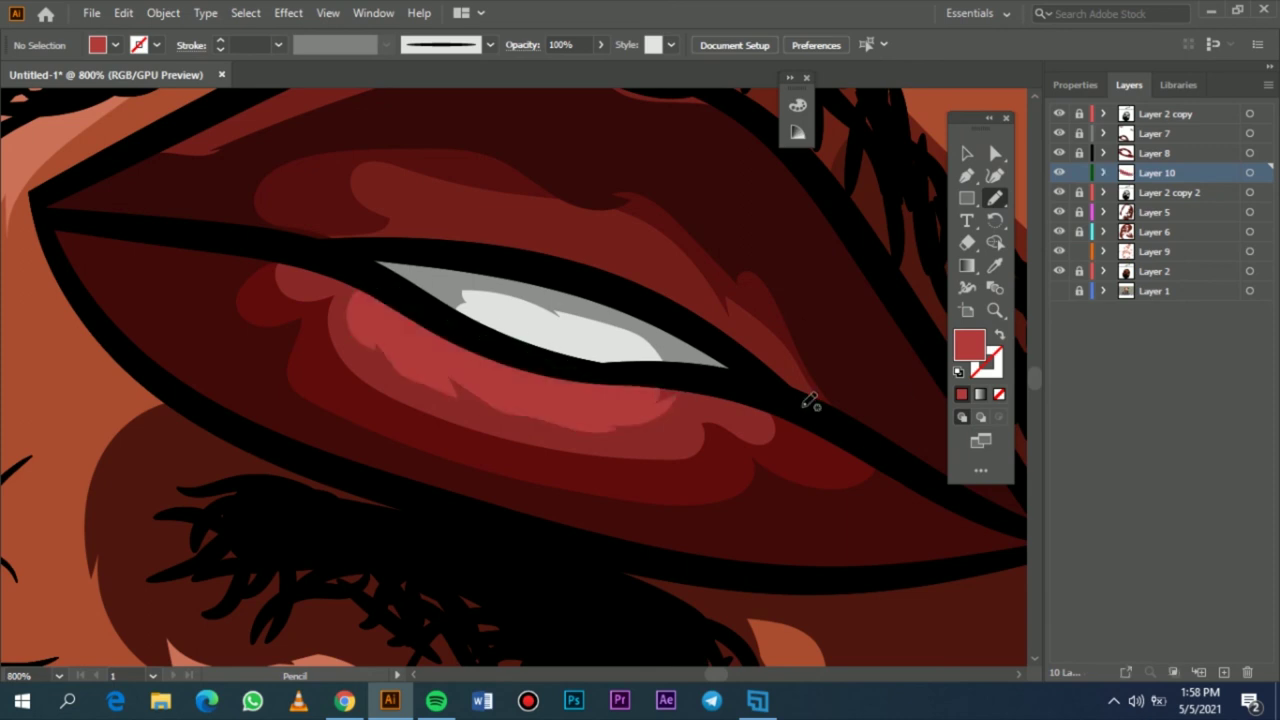
{"action": "left_click_drag", "start_coordinate": [427, 233], "coordinate": [434, 207]}
{"action": "key", "text": "ctrl+0"}
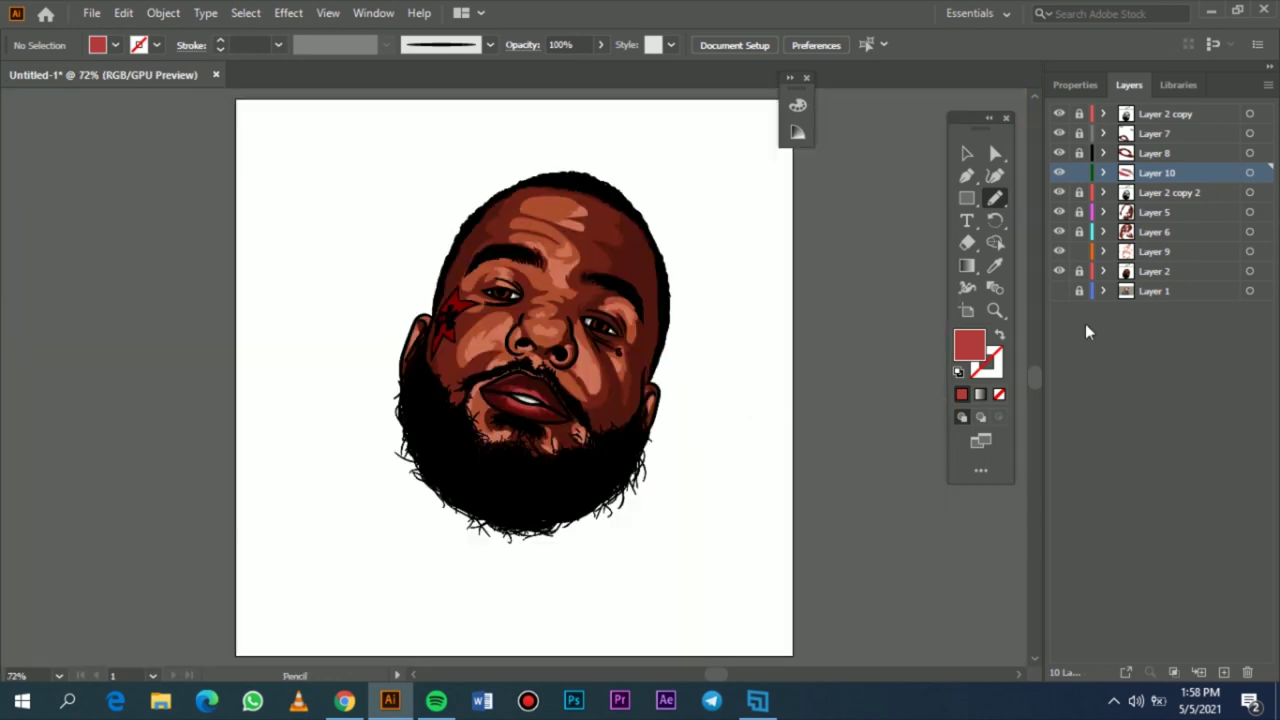
{"action": "left_click", "coordinate": [1059, 291]}
{"action": "scroll", "coordinate": [578, 365], "scroll_direction": "up", "scroll_amount": 10}
{"action": "mouse_move", "coordinate": [480, 314]}
{"action": "left_mouse_down"}
{"action": "mouse_move", "coordinate": [337, 334]}
{"action": "mouse_move", "coordinate": [462, 382]}
{"action": "mouse_move", "coordinate": [486, 314]}
{"action": "left_mouse_up"}
{"action": "key", "text": "ctrl+0"}
- Sample the orange of the right-hand iris and change the fill to a brighter orange-red for the Pencil tool
{"action": "scroll", "coordinate": [622, 316], "scroll_direction": "up", "scroll_amount": 15}
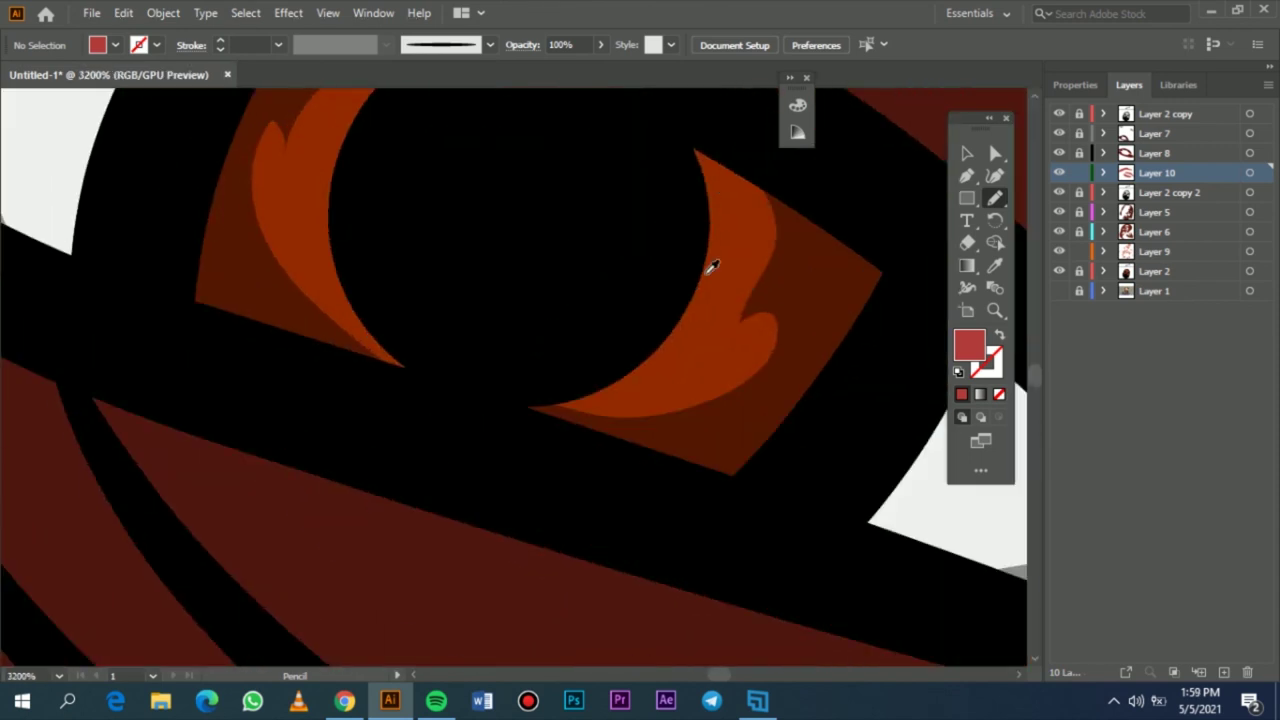
{"action": "key", "text": "i"}
{"action": "left_click", "coordinate": [712, 268]}
{"action": "double_click", "coordinate": [969, 358]}
{"action": "left_click_drag", "start_coordinate": [961, 199], "coordinate": [961, 145]}
{"action": "left_click", "coordinate": [1134, 114]}
{"action": "key", "text": "n"}
- Draw orange-red highlight shapes around the pupil of the right-hand eye on Layer 10
{"action": "left_click_drag", "start_coordinate": [737, 154], "coordinate": [727, 279]}
{"action": "mouse_move", "coordinate": [636, 388]}
{"action": "left_mouse_down"}
{"action": "mouse_move", "coordinate": [700, 120]}
{"action": "mouse_move", "coordinate": [714, 178]}
{"action": "left_mouse_up"}
{"action": "scroll", "coordinate": [714, 178], "scroll_direction": "up", "scroll_amount": 4}
{"action": "mouse_move", "coordinate": [514, 257]}
{"action": "left_mouse_down"}
{"action": "mouse_move", "coordinate": [380, 284]}
{"action": "mouse_move", "coordinate": [300, 441]}
{"action": "mouse_move", "coordinate": [360, 555]}
{"action": "mouse_move", "coordinate": [528, 243]}
{"action": "mouse_move", "coordinate": [472, 283]}
{"action": "left_mouse_up"}
{"action": "key", "text": "ctrl+0"}
- Draw orange-red highlight shapes along both sides and beneath the pupil of the left-hand eye on Layer 10
{"action": "scroll", "coordinate": [558, 250], "scroll_direction": "up", "scroll_amount": 15}
{"action": "scroll", "coordinate": [480, 265], "scroll_direction": "up", "scroll_amount": 5}
{"action": "left_click_drag", "start_coordinate": [380, 295], "coordinate": [355, 503]}
{"action": "left_click_drag", "start_coordinate": [452, 562], "coordinate": [700, 338]}
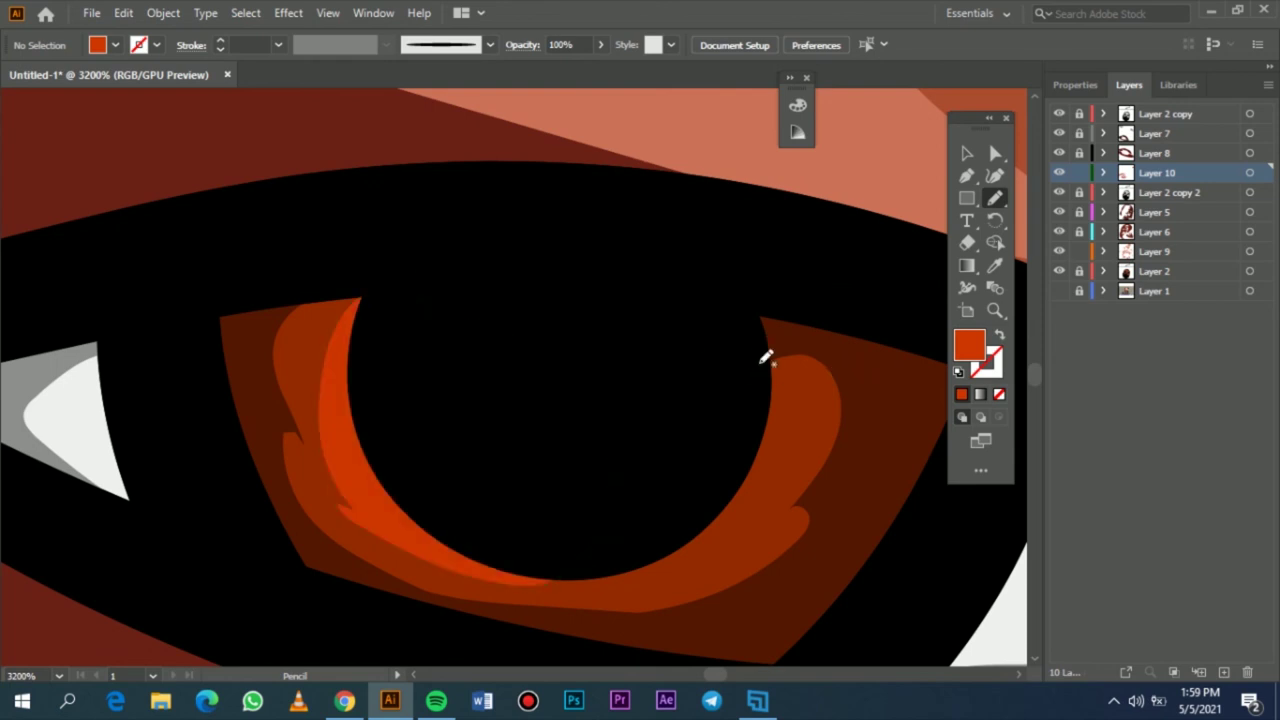
{"action": "mouse_move", "coordinate": [738, 541]}
{"action": "left_mouse_down"}
{"action": "mouse_move", "coordinate": [680, 384]}
{"action": "mouse_move", "coordinate": [766, 343]}
{"action": "left_mouse_up"}
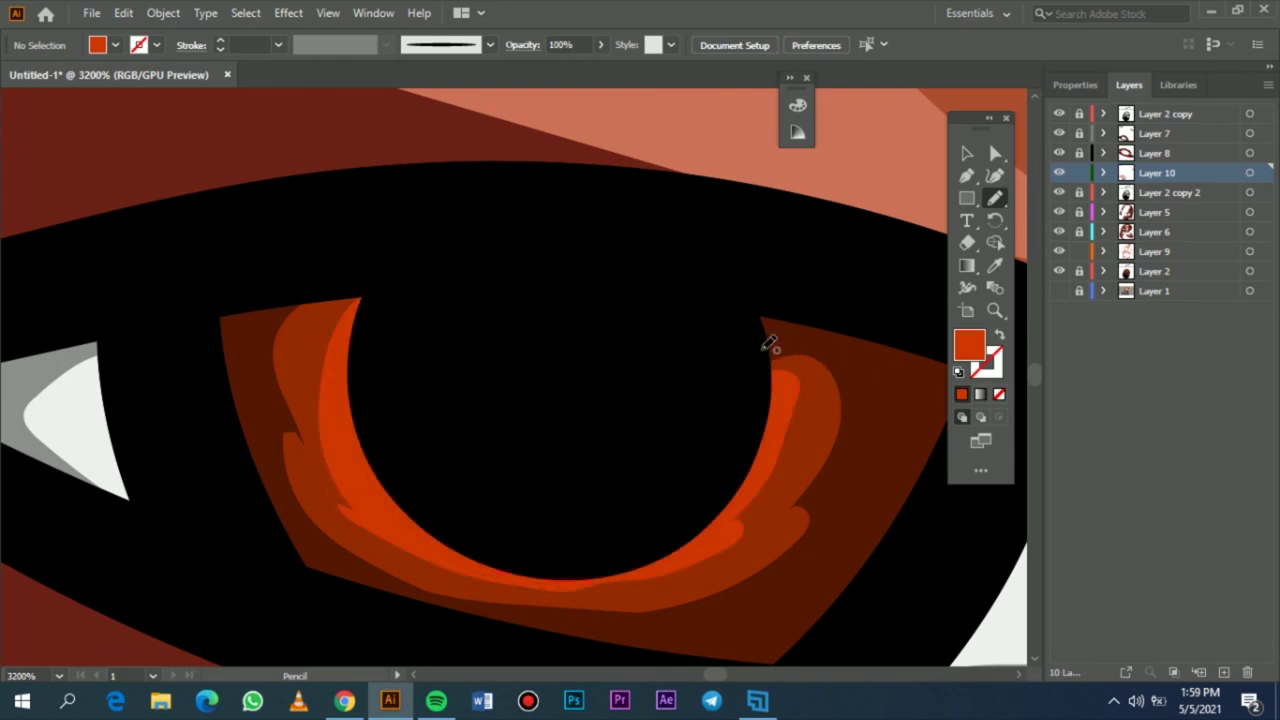
{"action": "key", "text": "ctrl+0"}
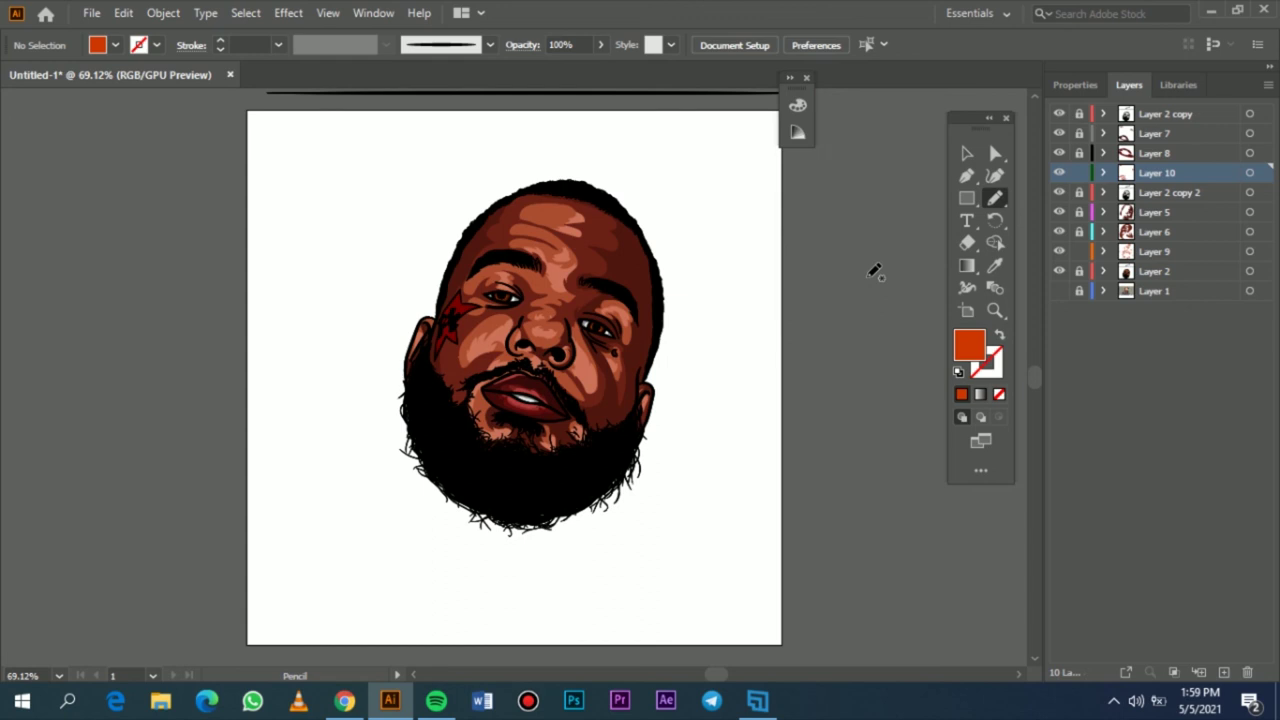
- Draw a jagged highlight shape on the forehead's upper light patch on Layer 10 and recolor it with the neighboring salmon tone
{"action": "scroll", "coordinate": [510, 226], "scroll_direction": "up", "scroll_amount": 8}
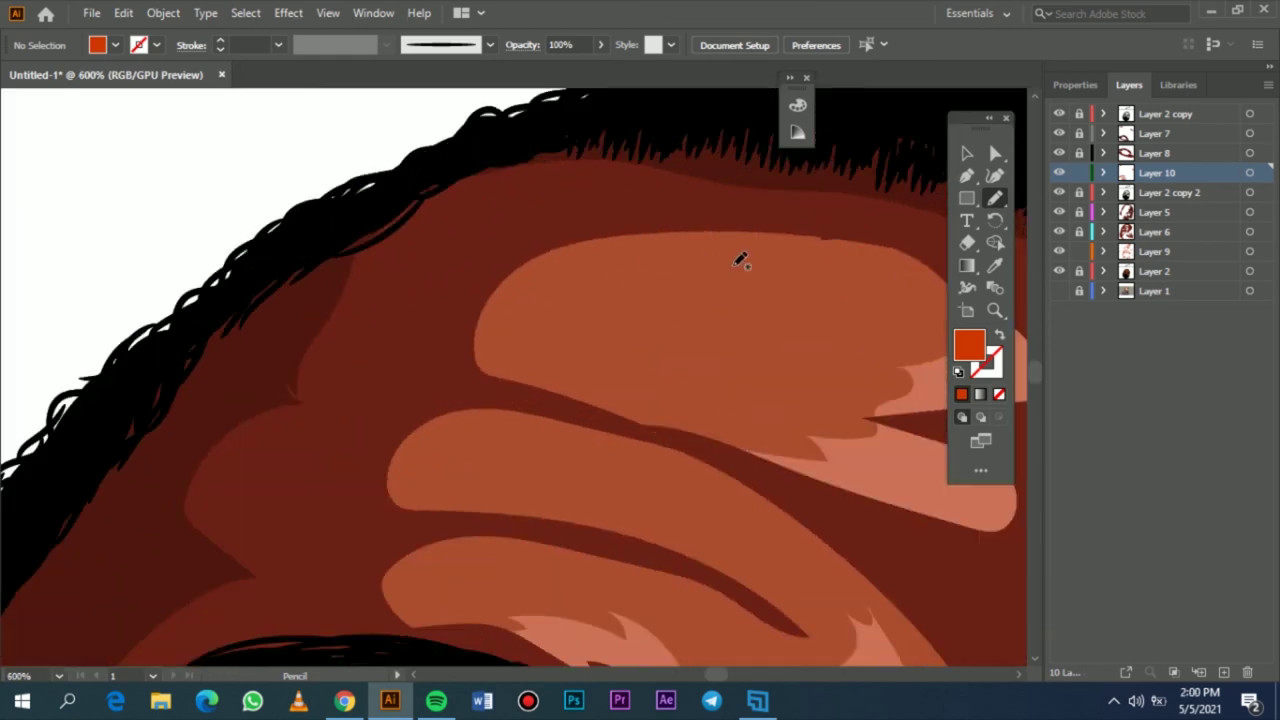
{"action": "mouse_move", "coordinate": [740, 260]}
{"action": "left_mouse_down"}
{"action": "mouse_move", "coordinate": [577, 318]}
{"action": "mouse_move", "coordinate": [565, 372]}
{"action": "mouse_move", "coordinate": [739, 316]}
{"action": "mouse_move", "coordinate": [730, 260]}
{"action": "left_mouse_up"}
{"action": "key", "text": "v"}
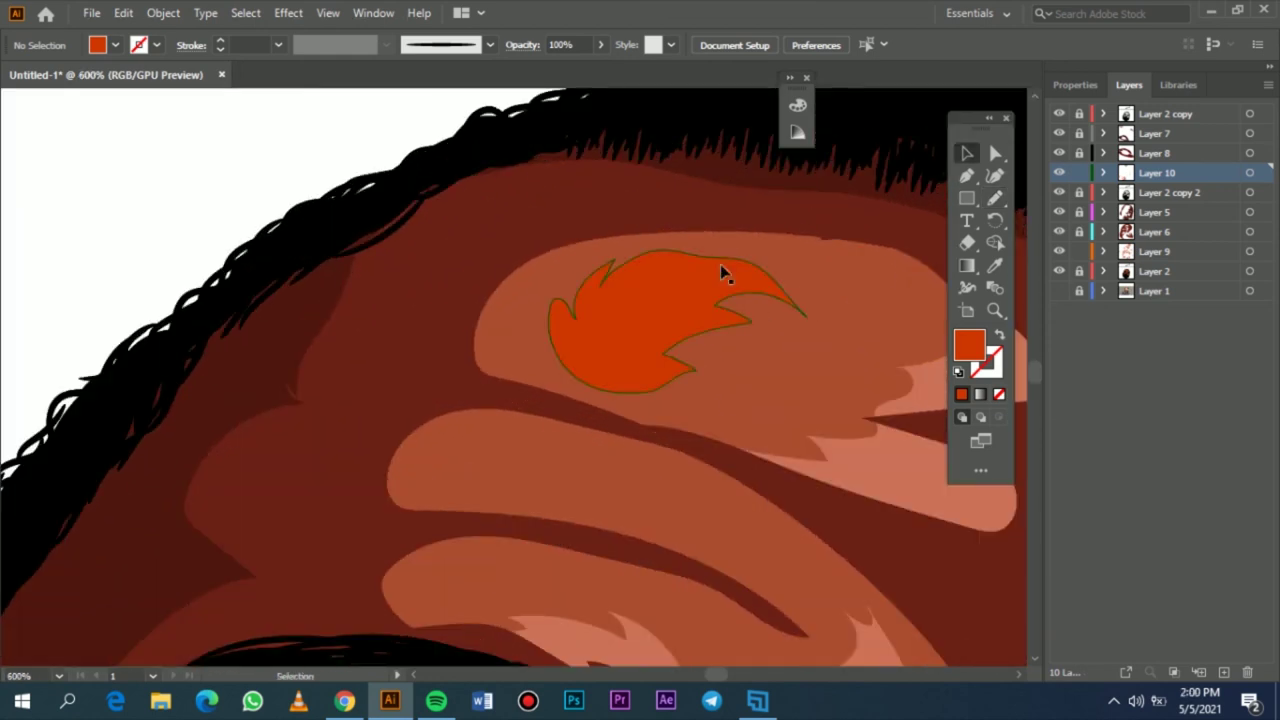
{"action": "left_click", "coordinate": [738, 280]}
{"action": "key", "text": "i"}
{"action": "left_click", "coordinate": [885, 443]}
{"action": "left_click", "coordinate": [970, 157]}
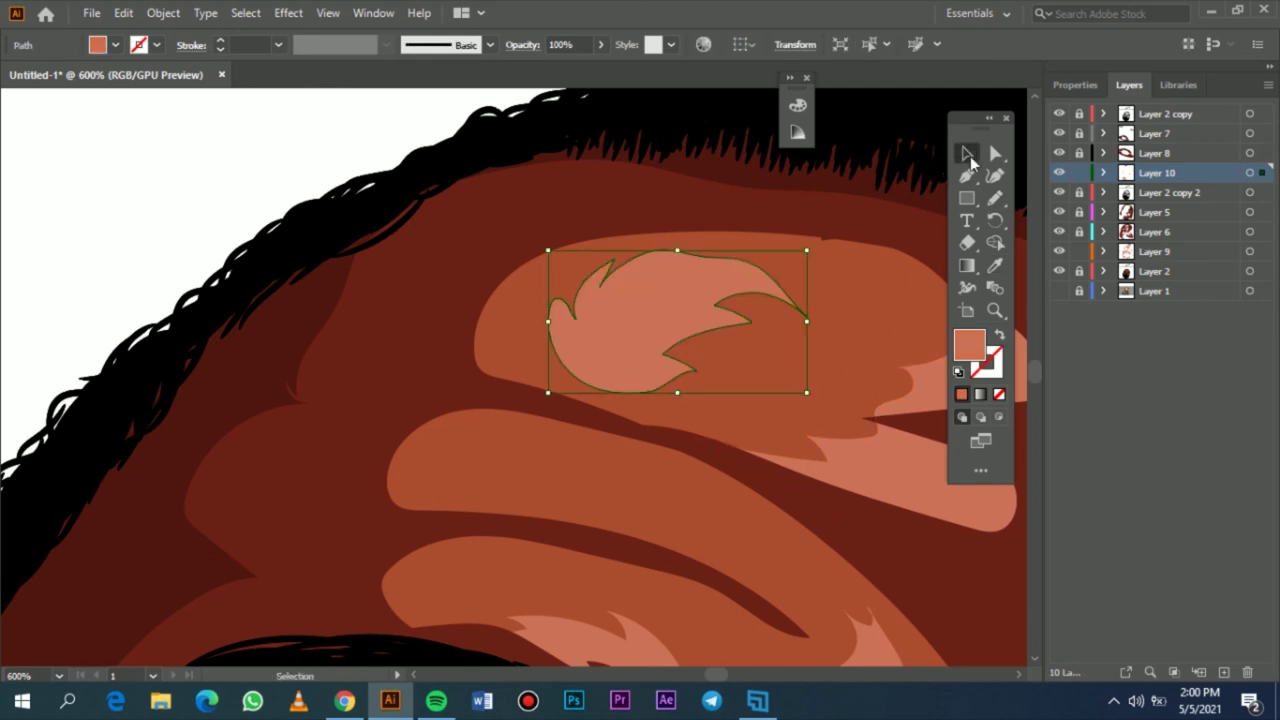
{"action": "left_click", "coordinate": [340, 144]}
{"action": "key", "text": "ctrl+0"}
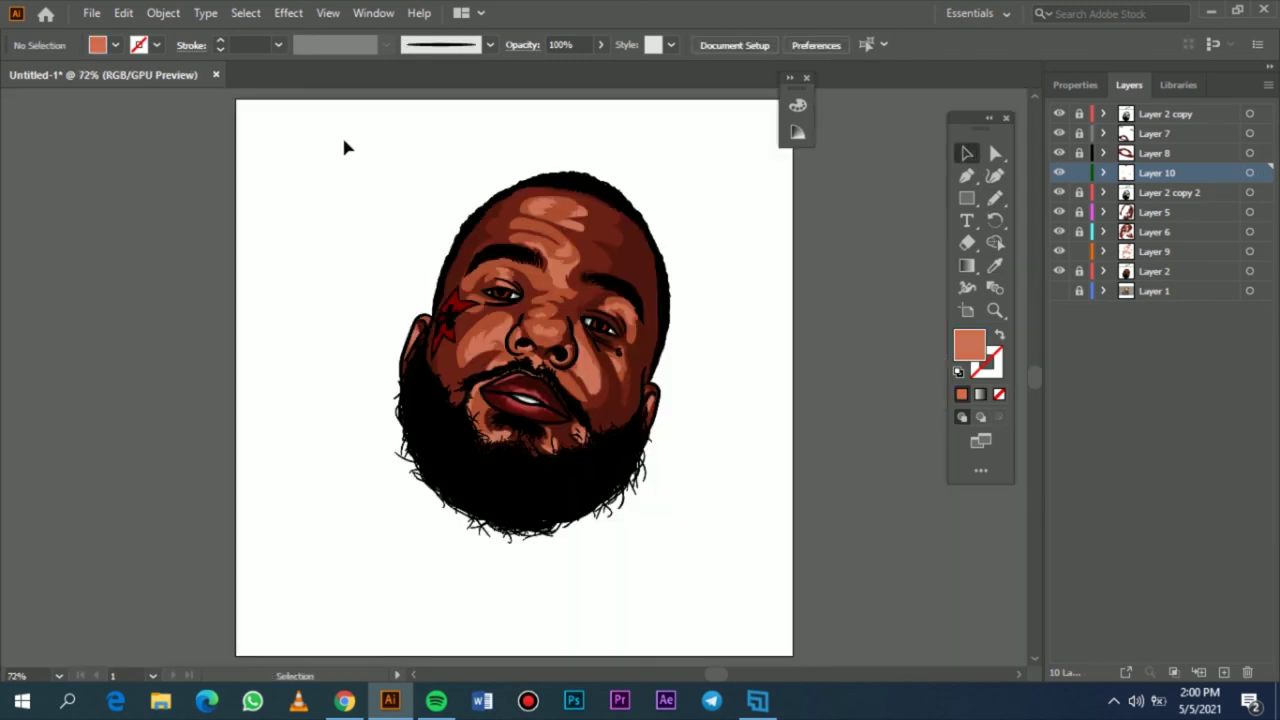